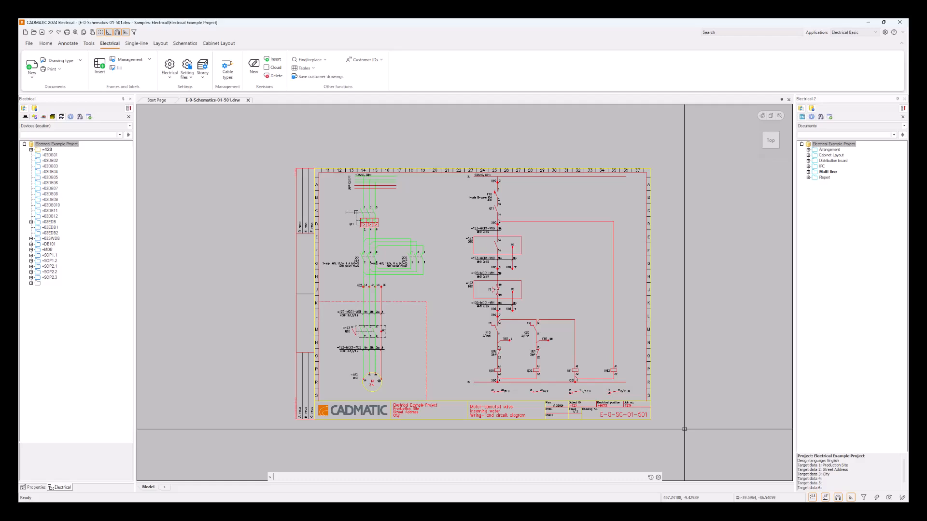
Flip back and forth between sheet 1 and sheet 2 of the schematic, ending on sheet 1.
key(Page_Down)
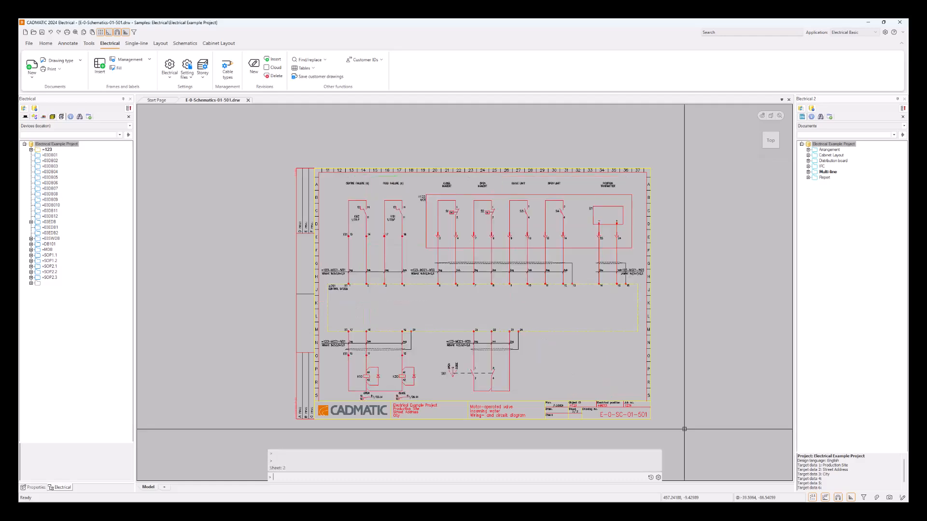
key(Page_Up)
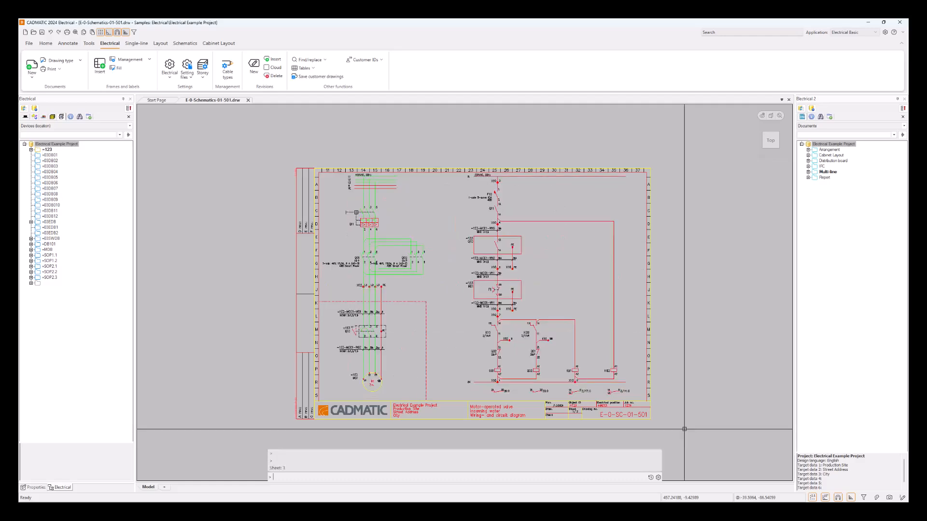
key(Page_Down)
key(Page_Up)
click(189, 45)
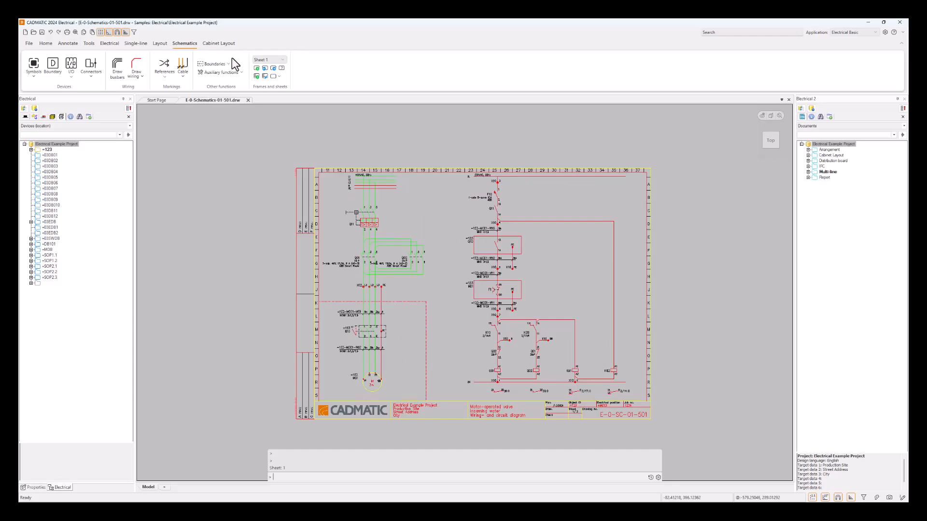
click(273, 68)
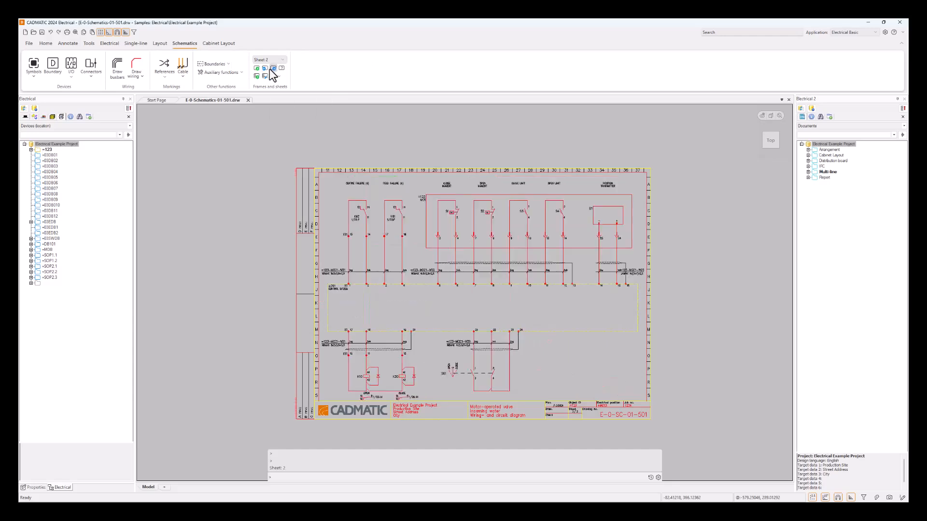
click(264, 69)
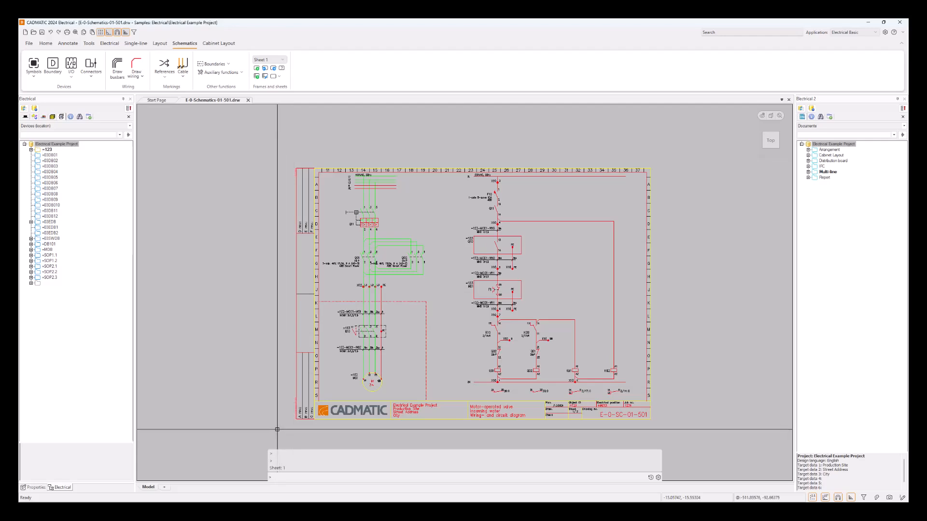
click(29, 44)
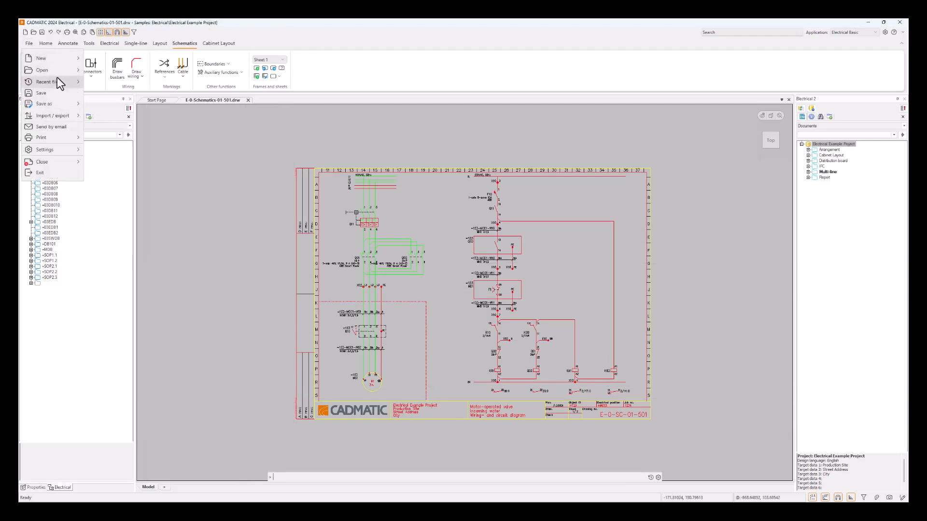
mouse_move(56, 68)
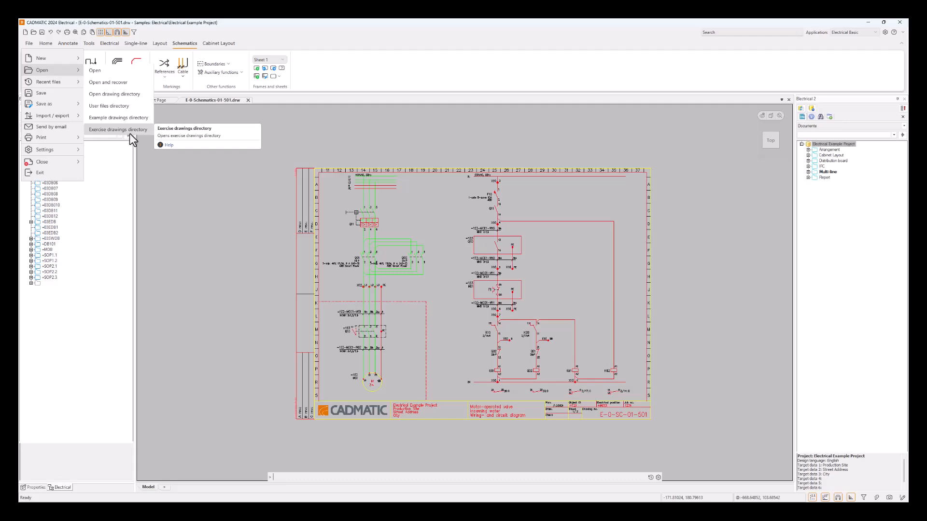
click(191, 184)
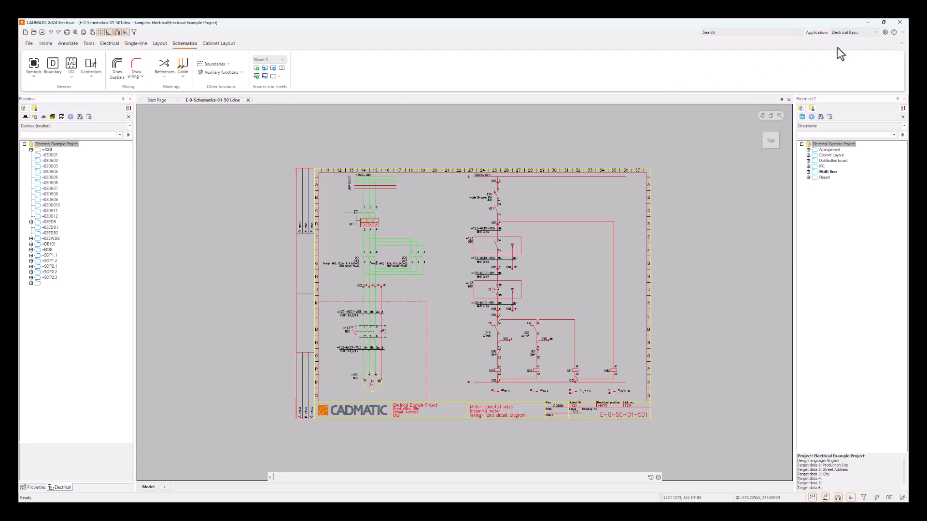
click(875, 33)
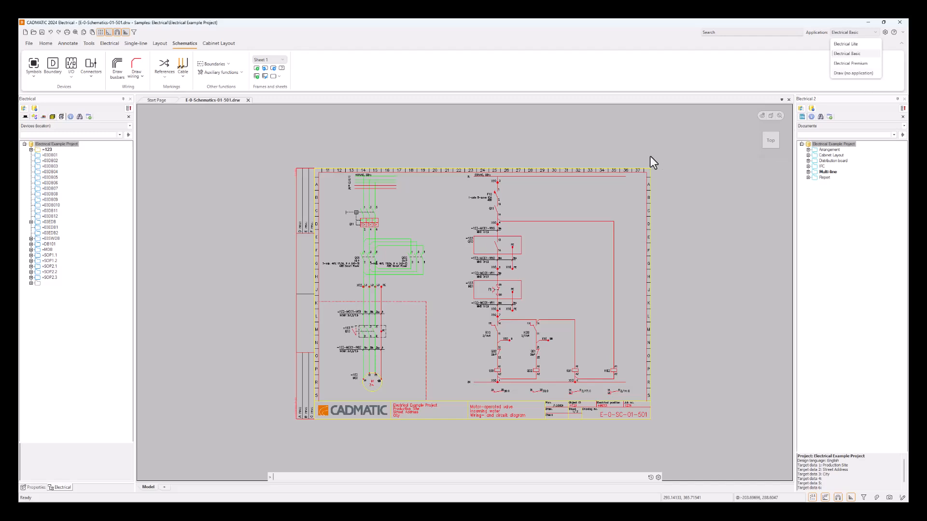
click(661, 135)
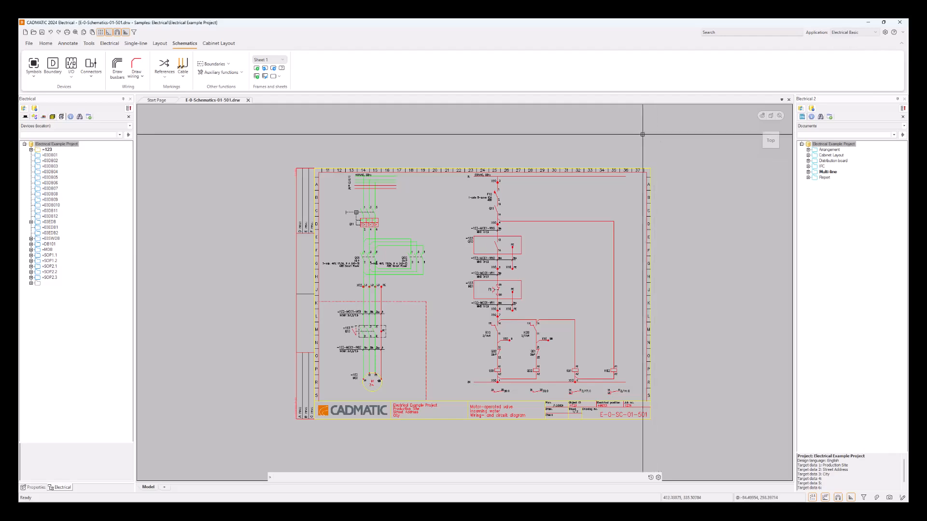
Review the Documents, Directories and General pages of the general settings and close the dialog.
click(29, 44)
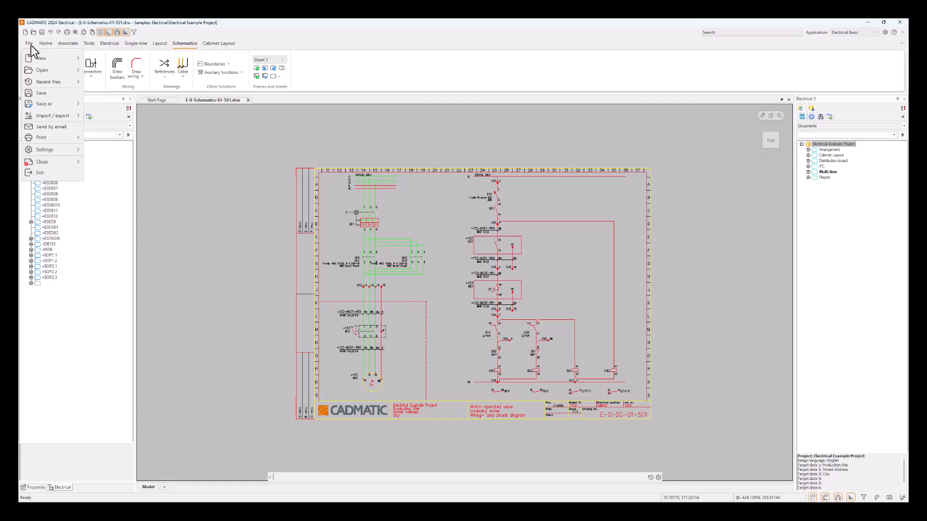
mouse_move(61, 148)
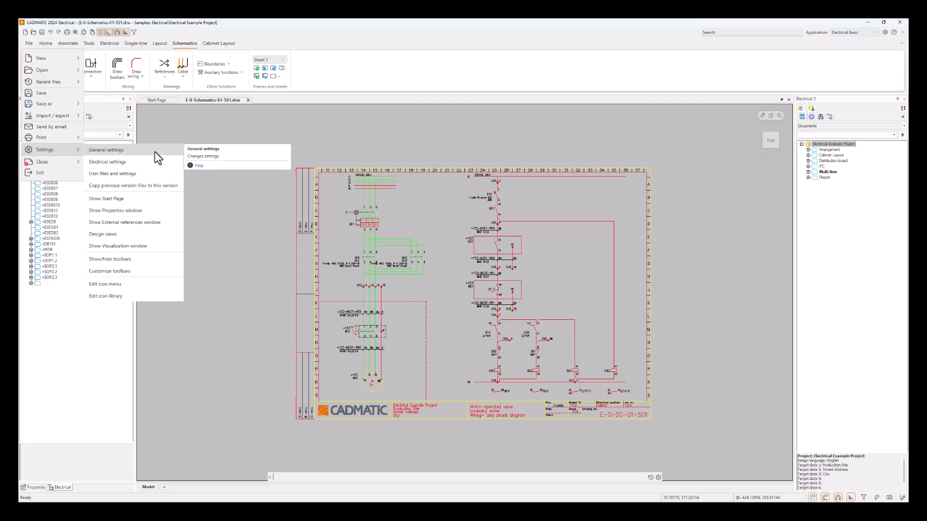
click(667, 471)
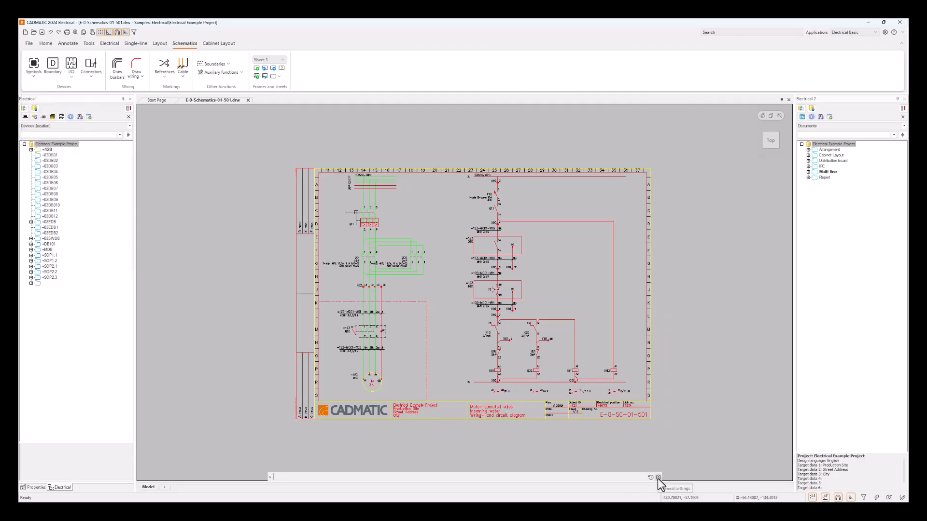
click(658, 477)
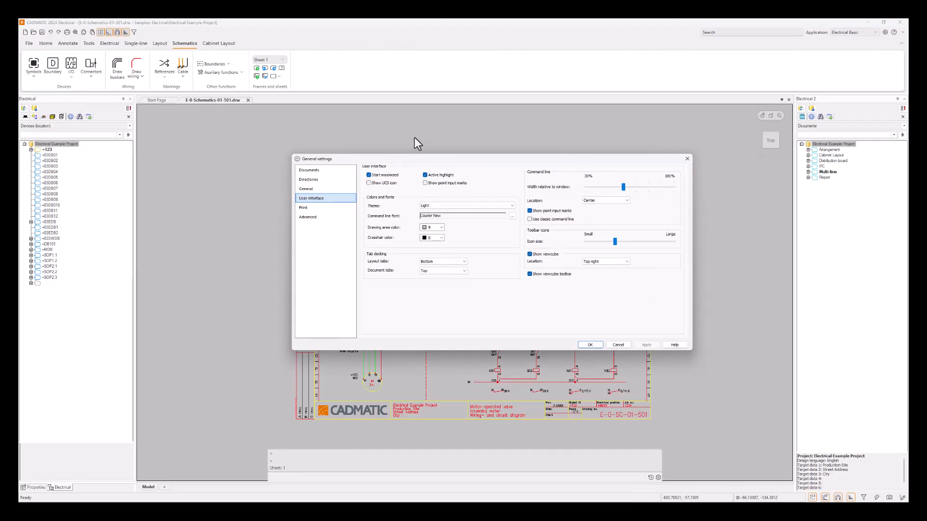
click(312, 172)
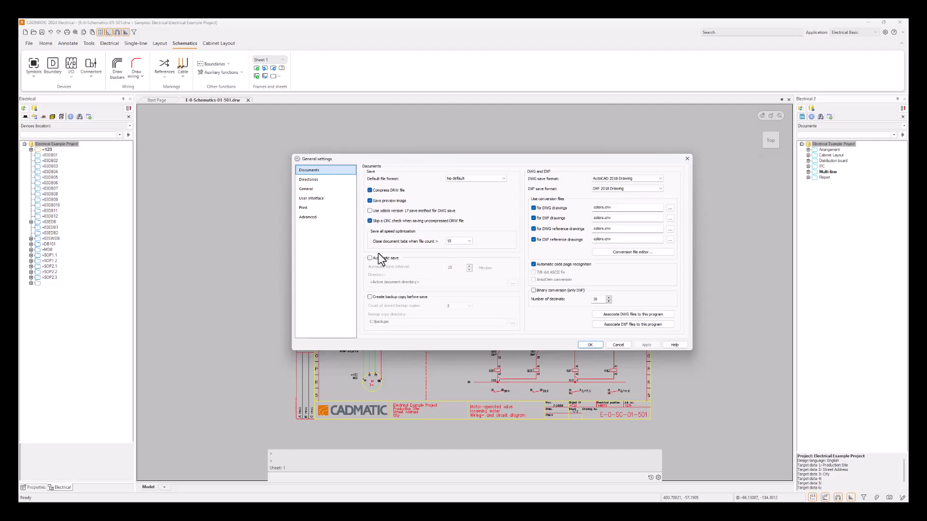
click(533, 263)
click(325, 180)
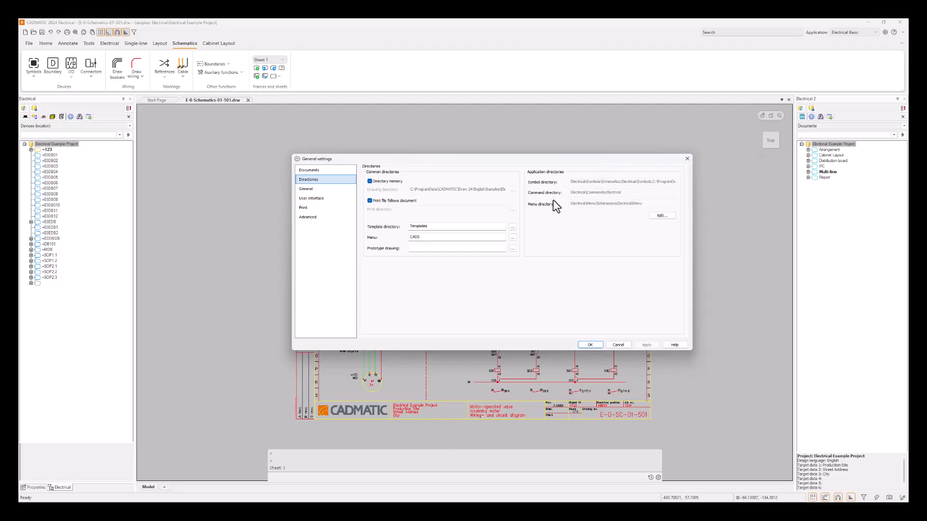
click(341, 191)
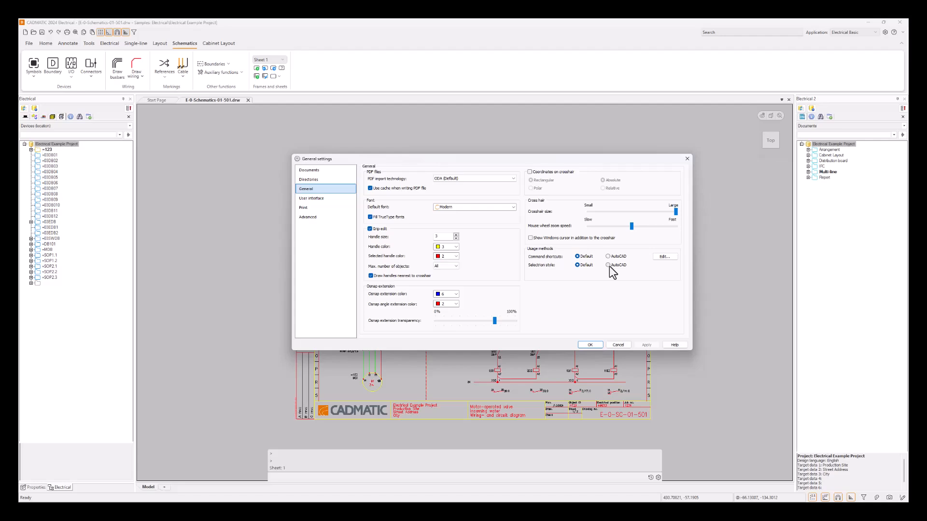
click(596, 347)
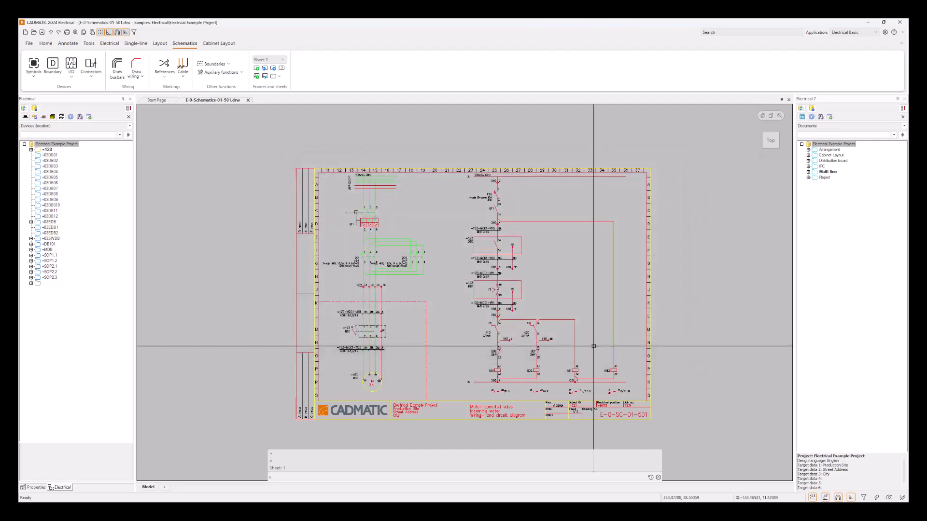
Select the control circuit objects in and around the upper device boundary with a crossing window, and clear the selection.
click(449, 207)
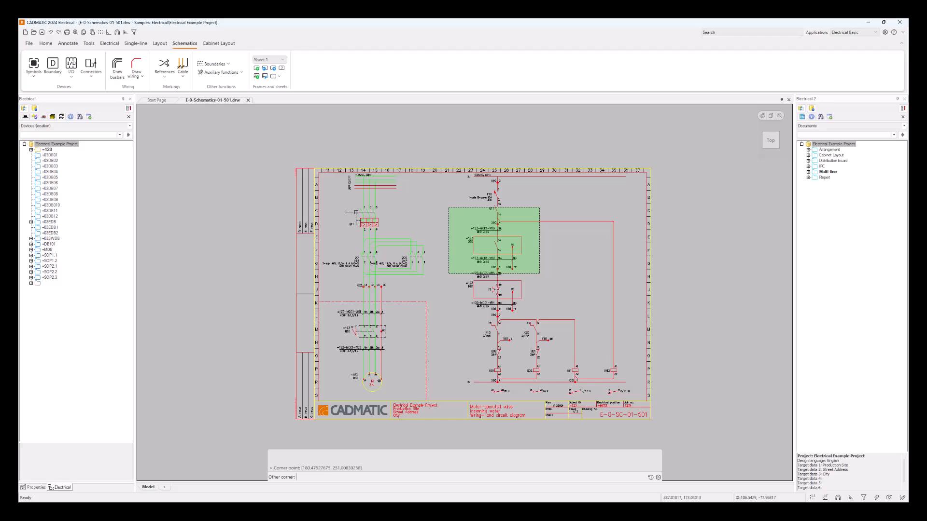
click(539, 274)
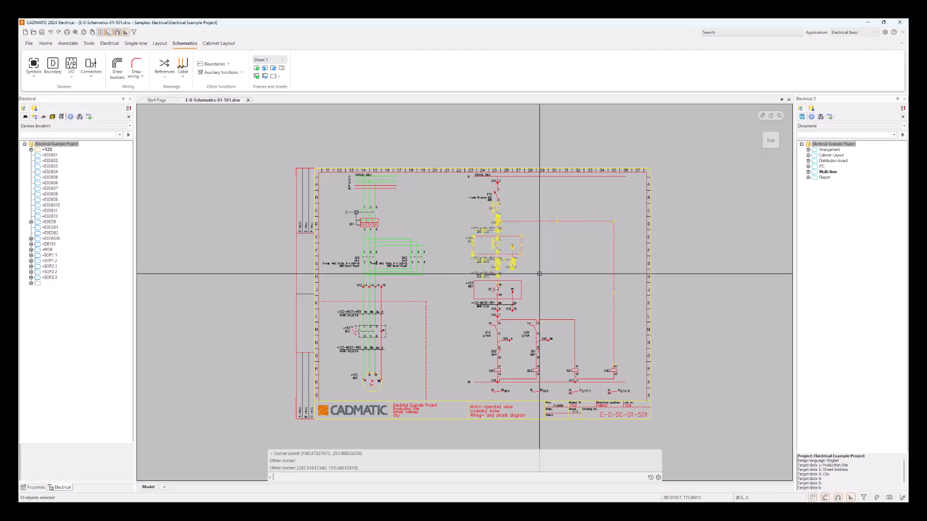
key(Escape)
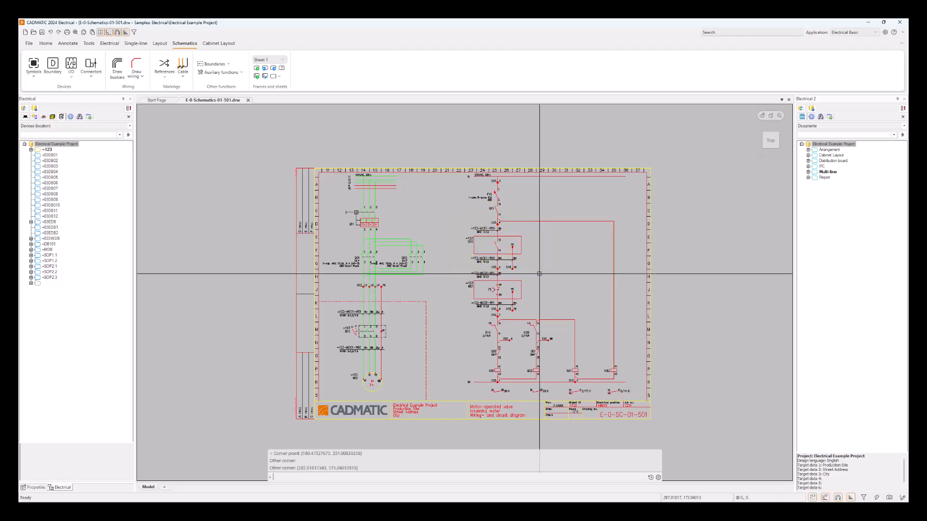
Select only the objects fully enclosed by a window around the upper device boundary, and deselect them.
click(539, 274)
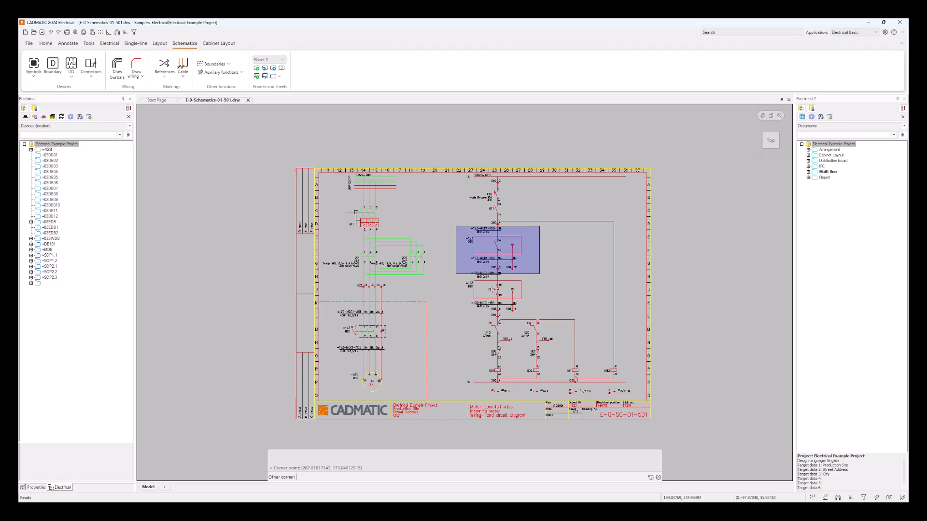
click(456, 226)
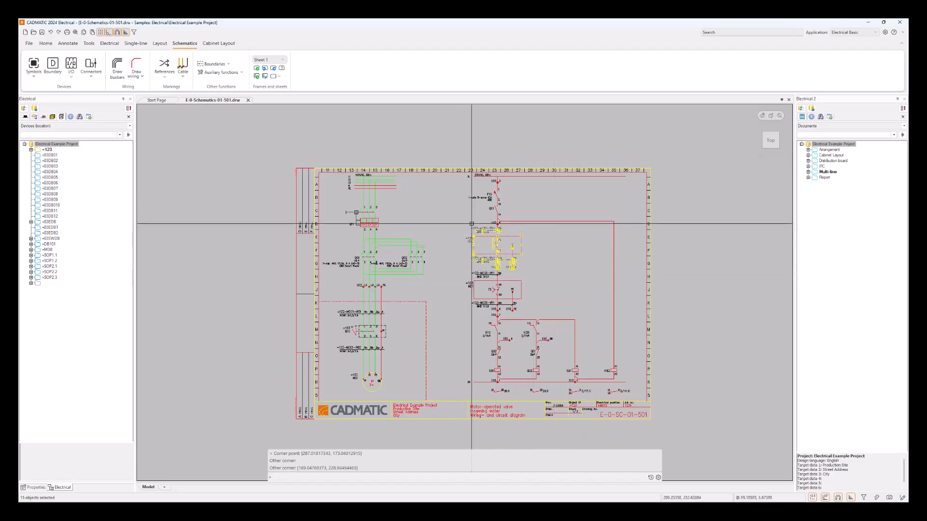
click(512, 232)
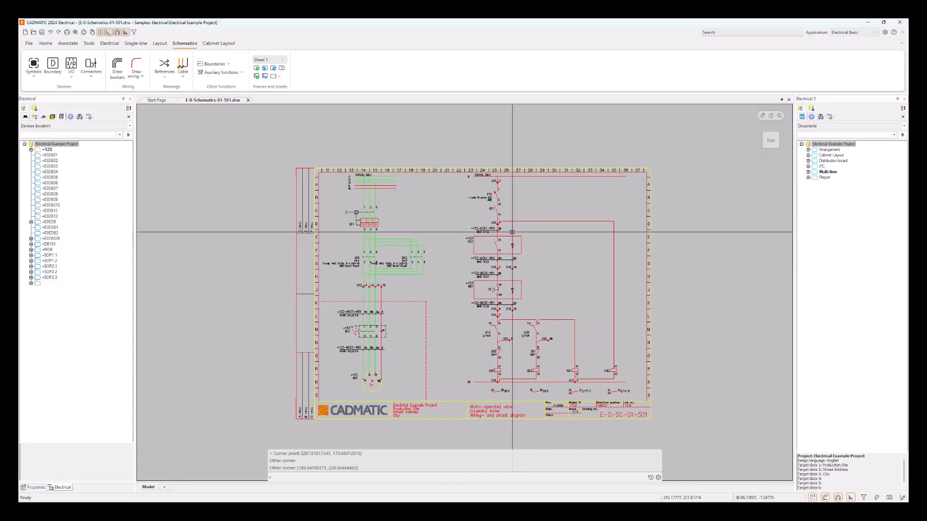
Examine the theme and drawing area color choices on the User interface page of the general settings.
click(657, 477)
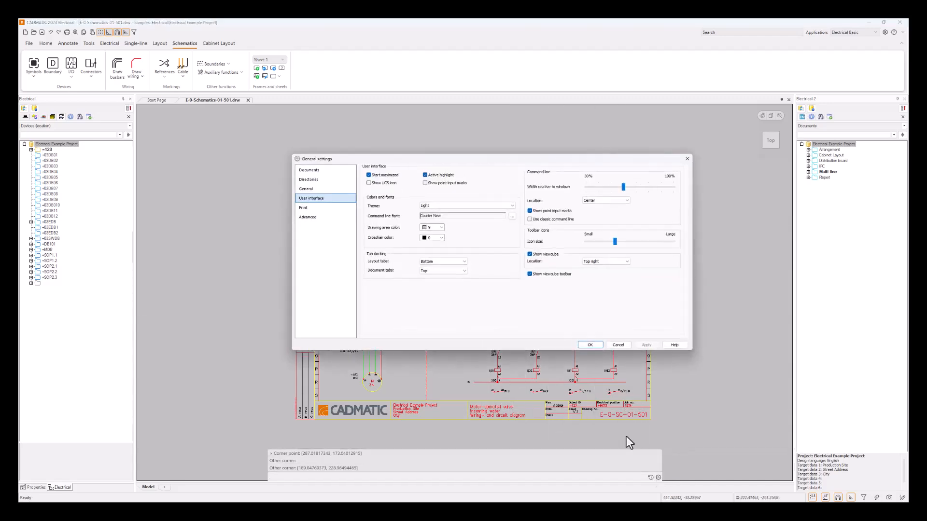
click(307, 190)
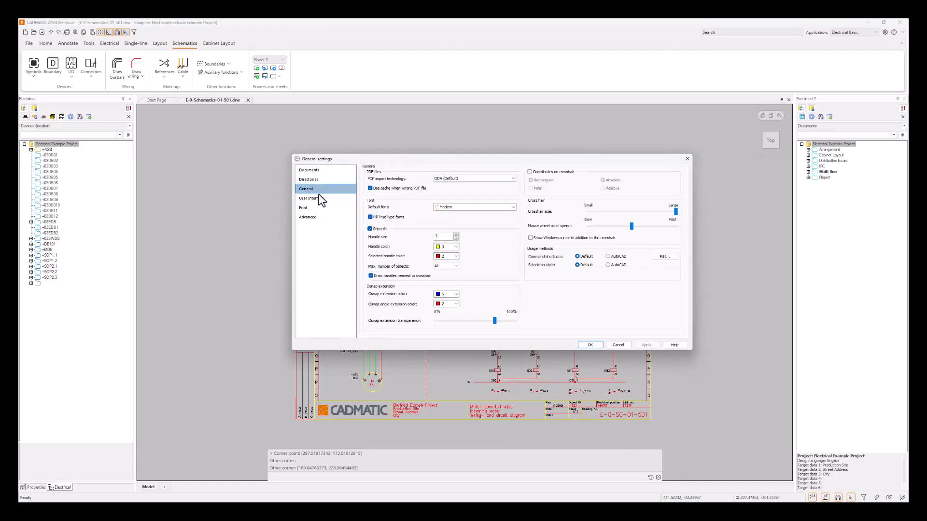
click(318, 196)
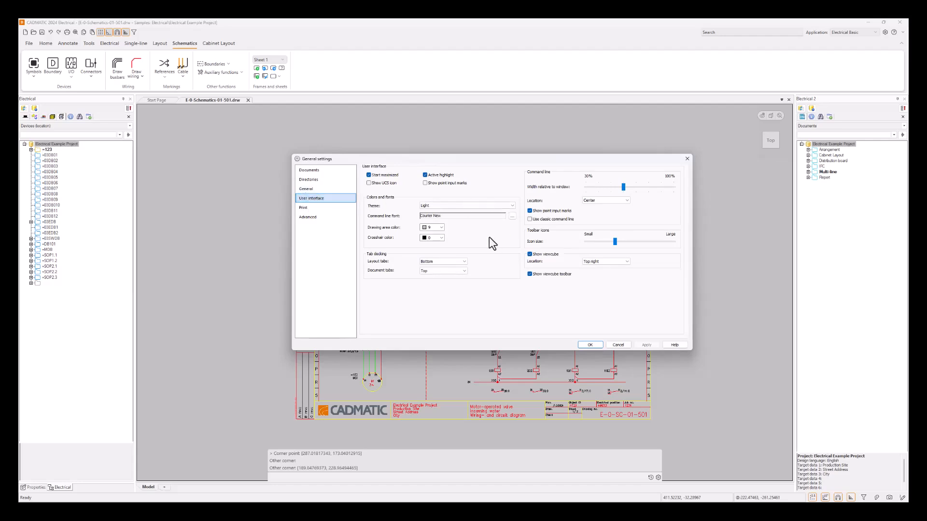
click(513, 206)
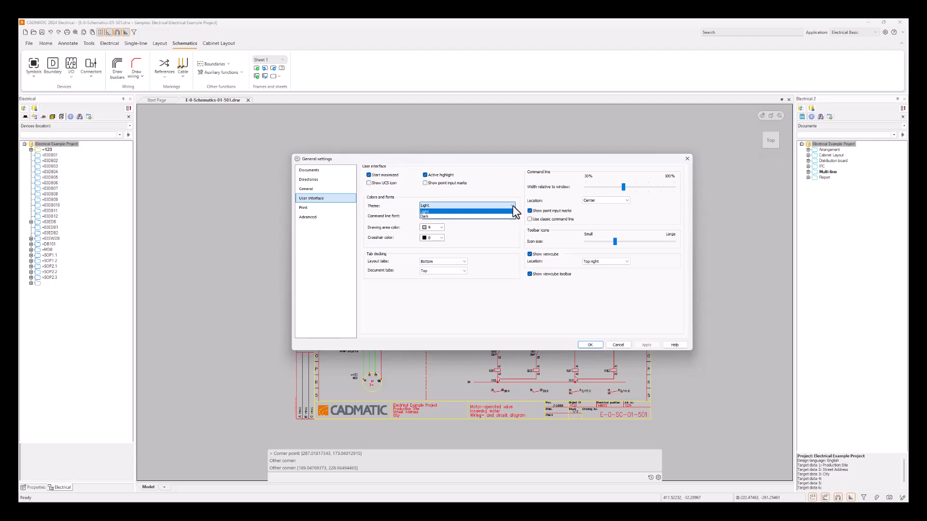
click(515, 210)
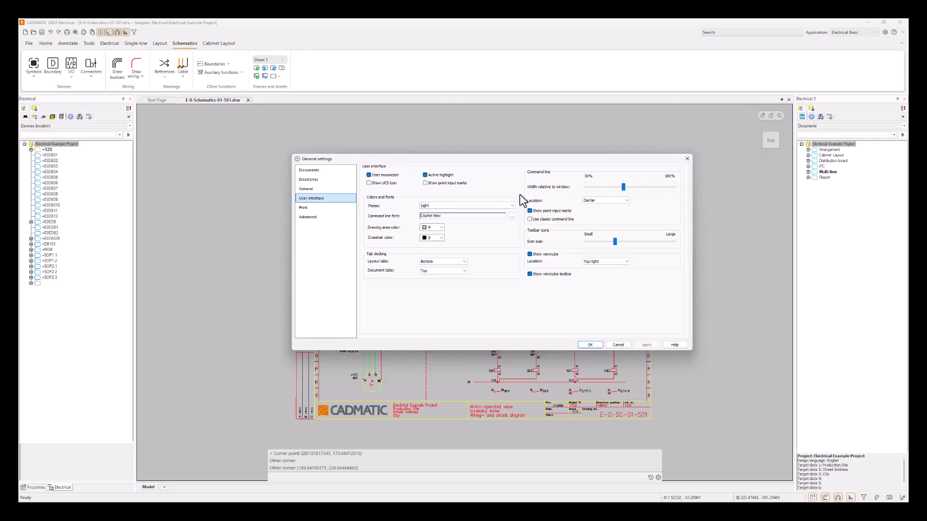
click(441, 227)
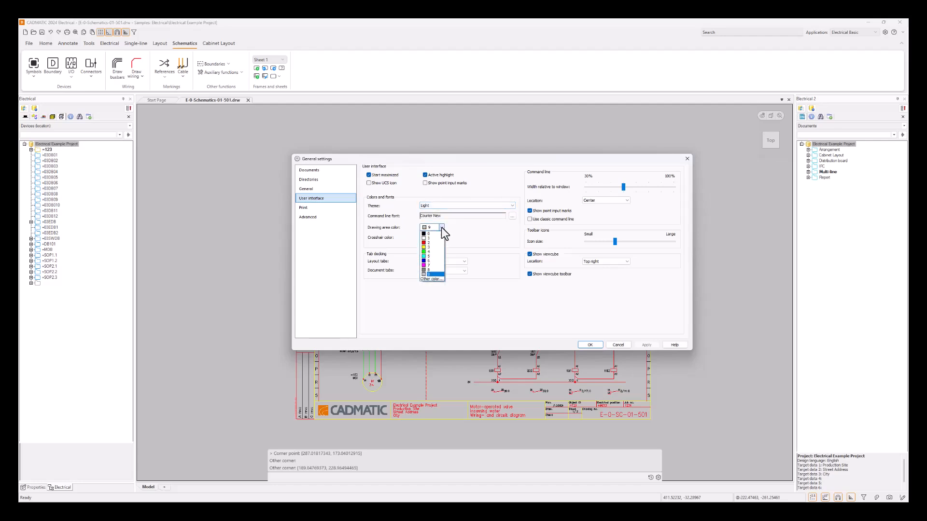
click(441, 227)
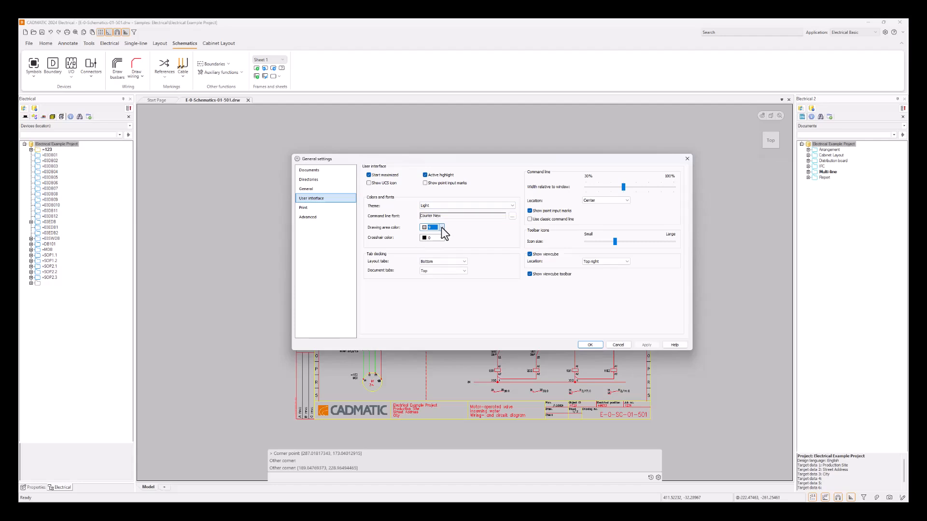
click(233, 180)
Review the Print and Advanced pages of the general settings and accept the dialog.
click(323, 210)
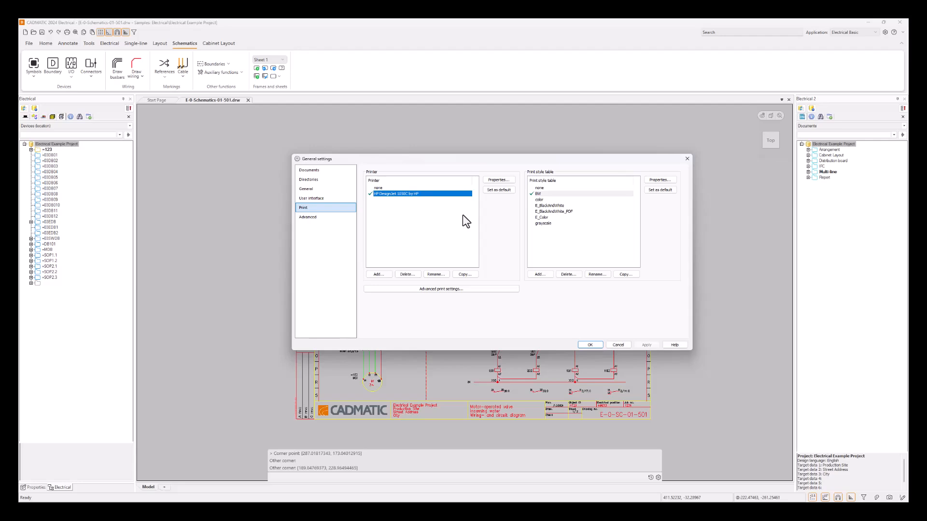
click(319, 218)
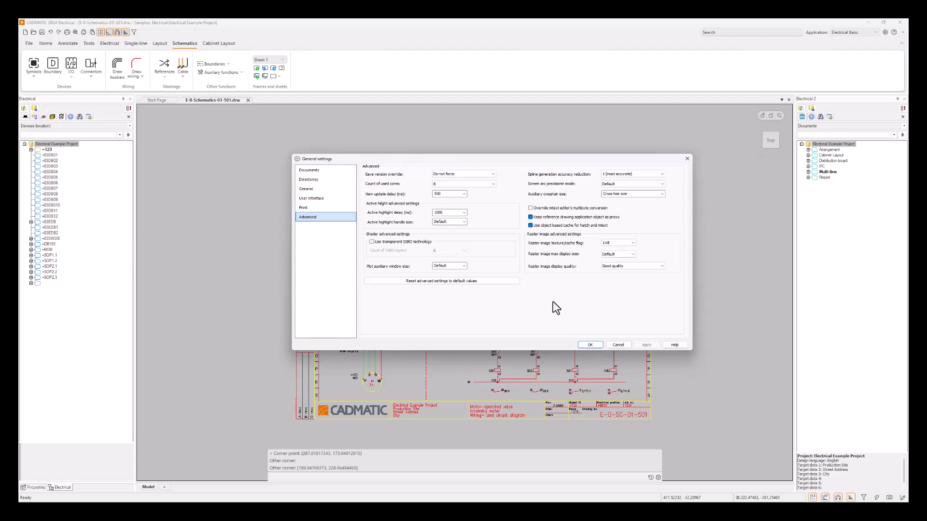
click(590, 344)
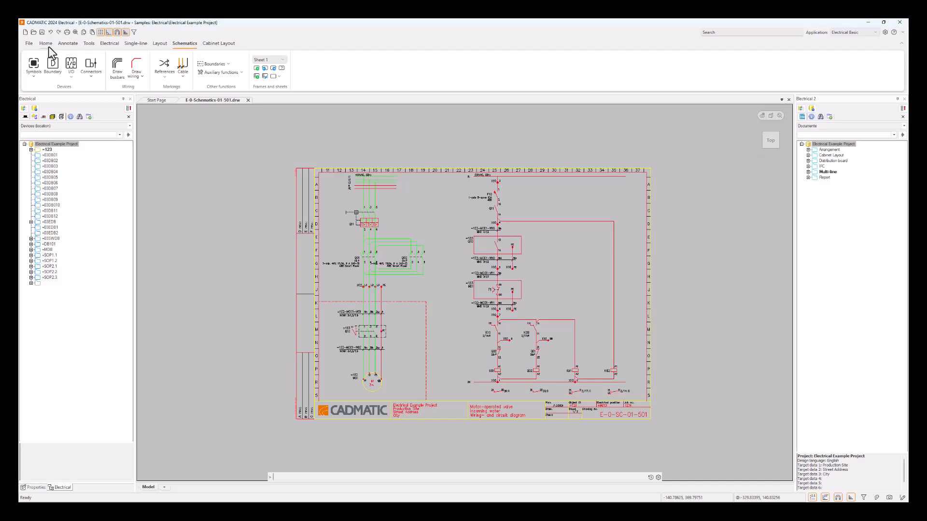
click(47, 44)
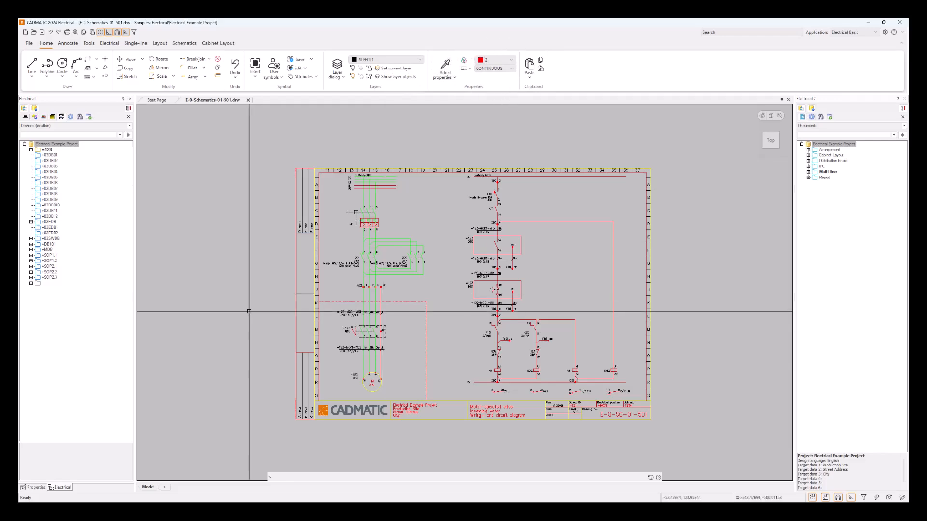
Inspect the properties of the leftmost terminal symbol above the dashed boundary in the motor circuit, look over the annotation commands, and clear the selection.
click(38, 488)
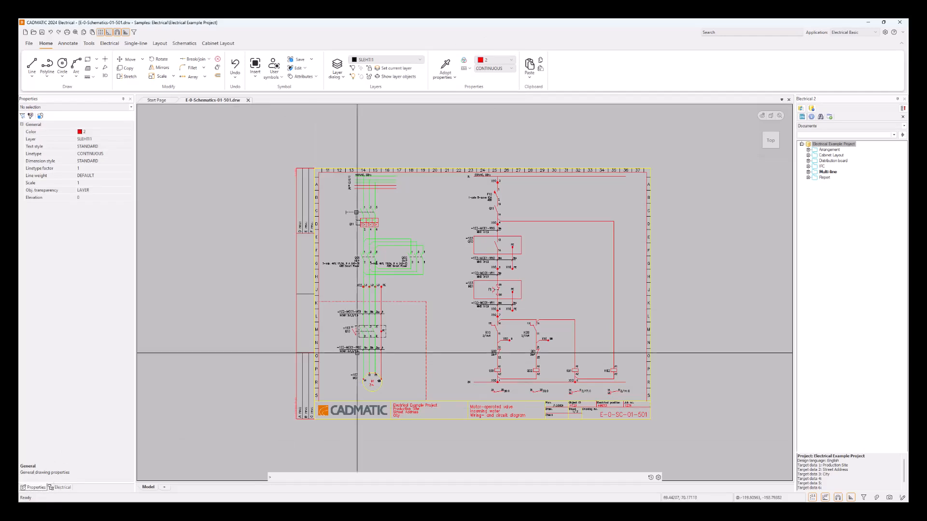
click(357, 285)
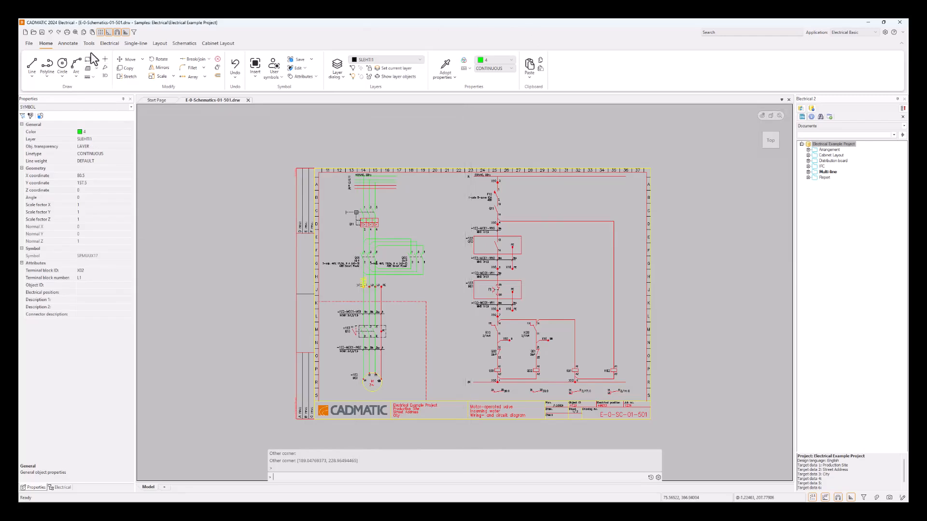
click(68, 44)
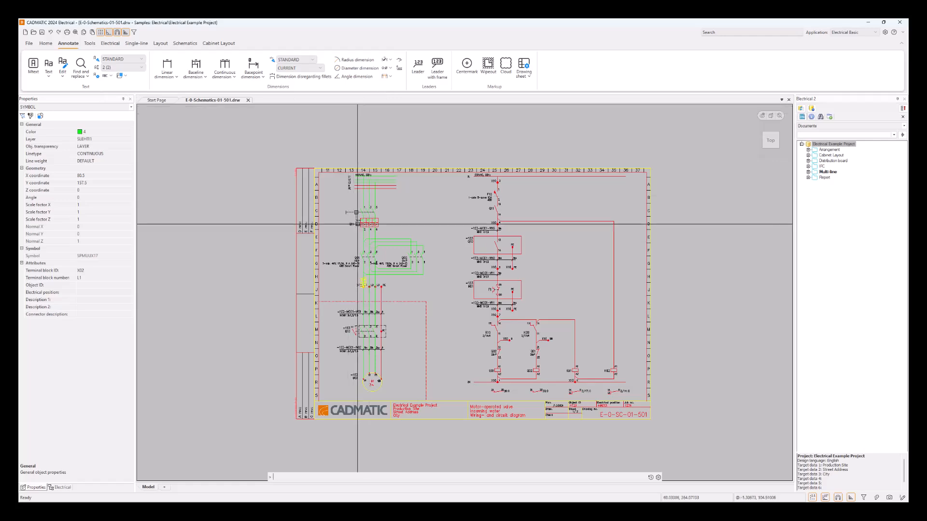
key(Escape)
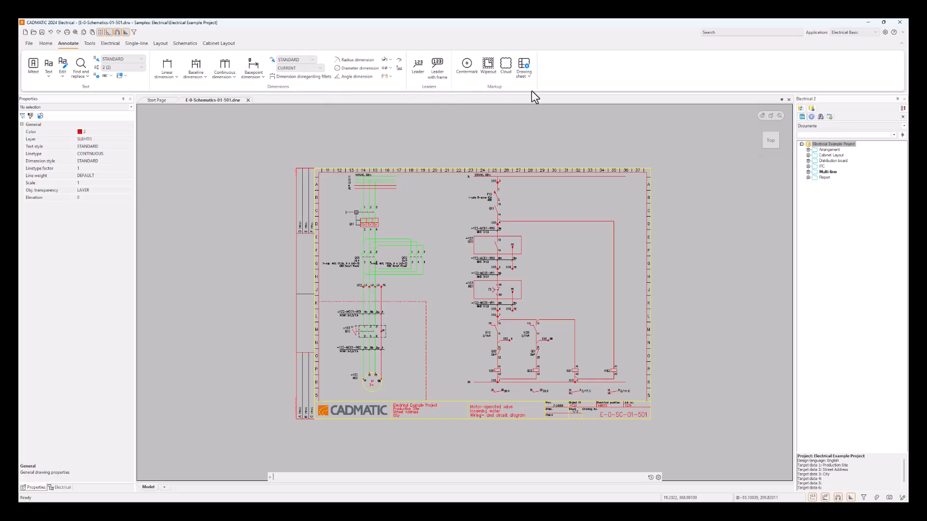
Look over the drawing tools and general electrical commands, and keep Electrical Basic as the application.
click(90, 43)
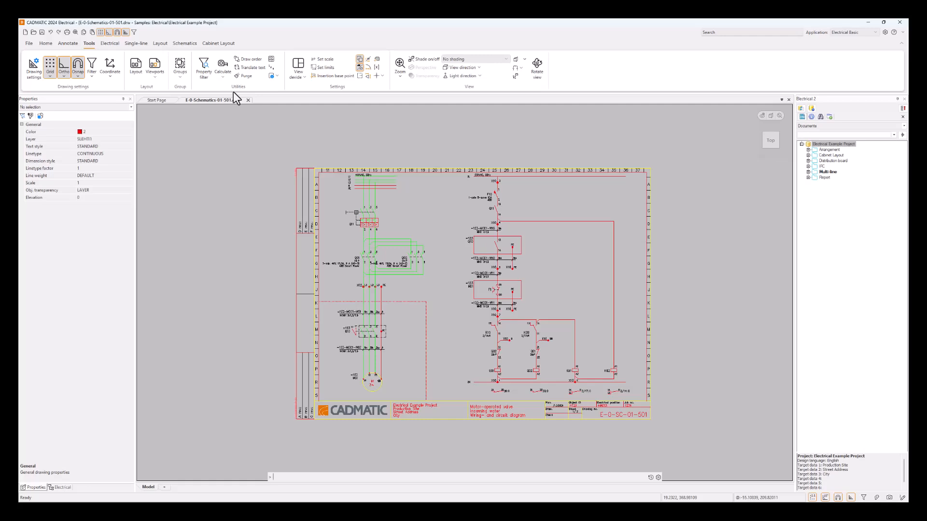
click(110, 43)
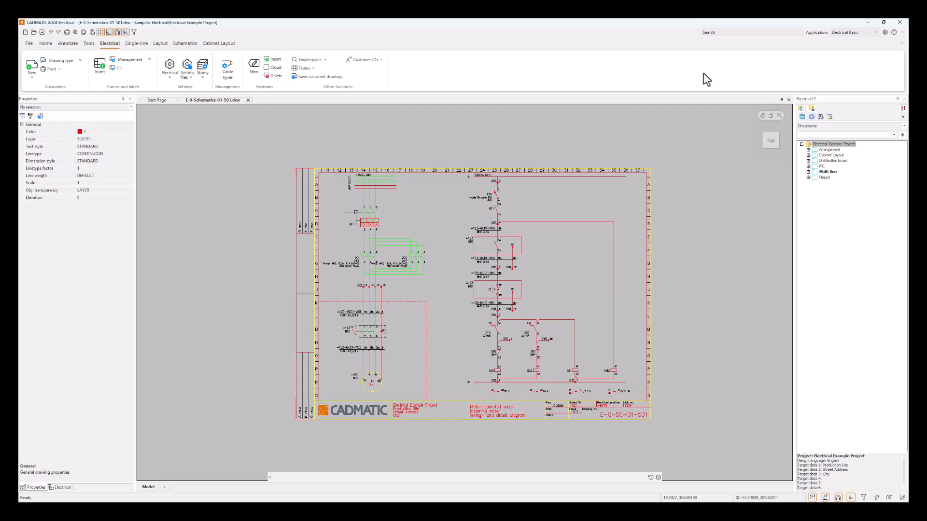
click(876, 32)
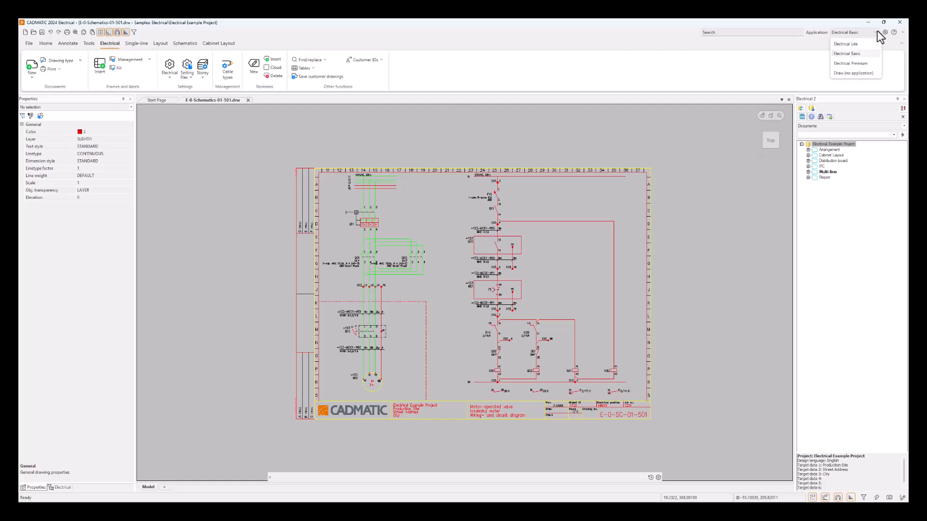
click(863, 52)
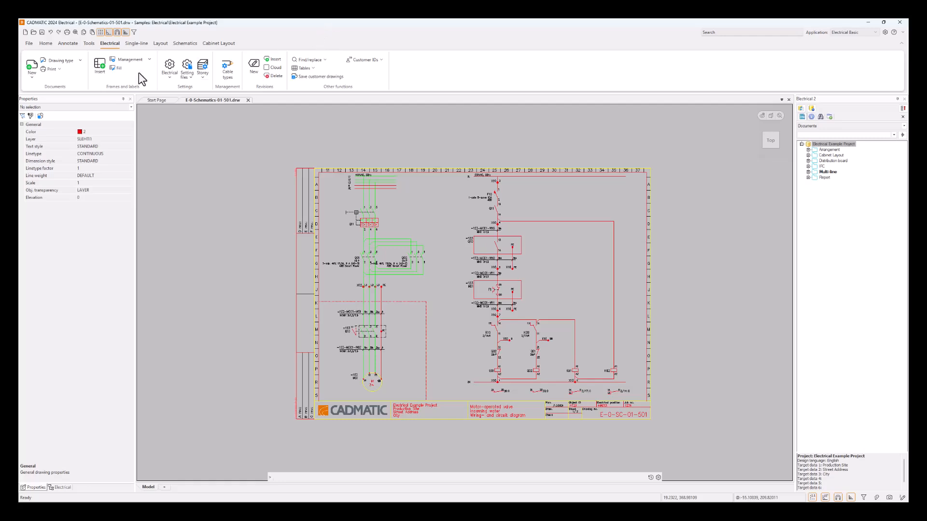
Review the options available for the electrical settings and the setting files without choosing any.
click(170, 72)
click(170, 77)
click(169, 76)
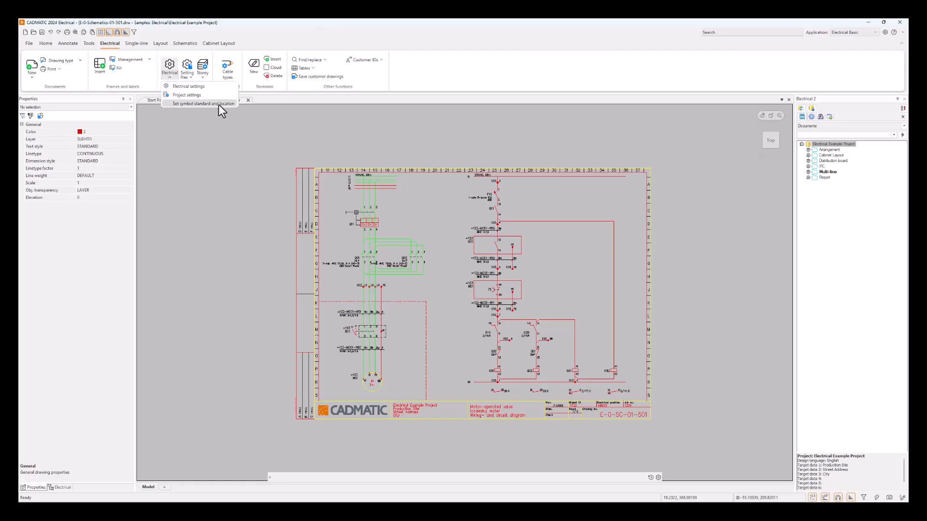
click(265, 38)
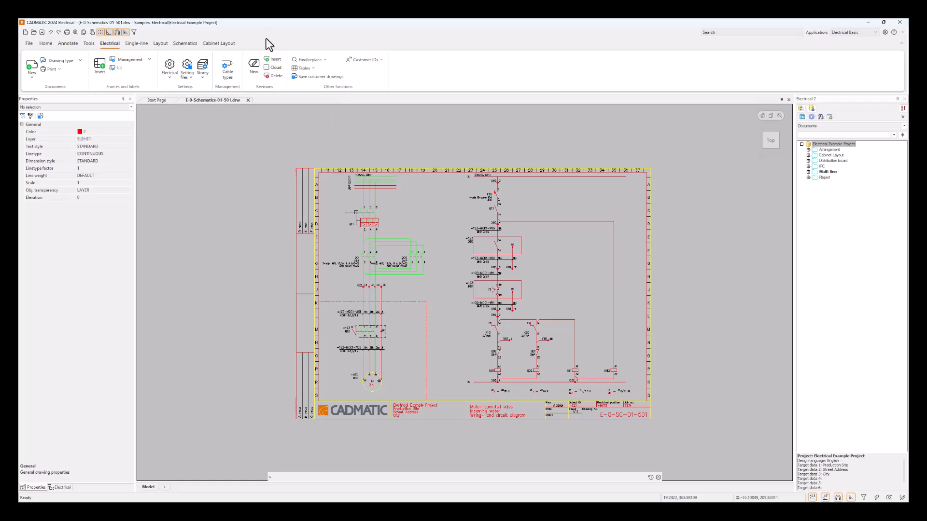
click(192, 77)
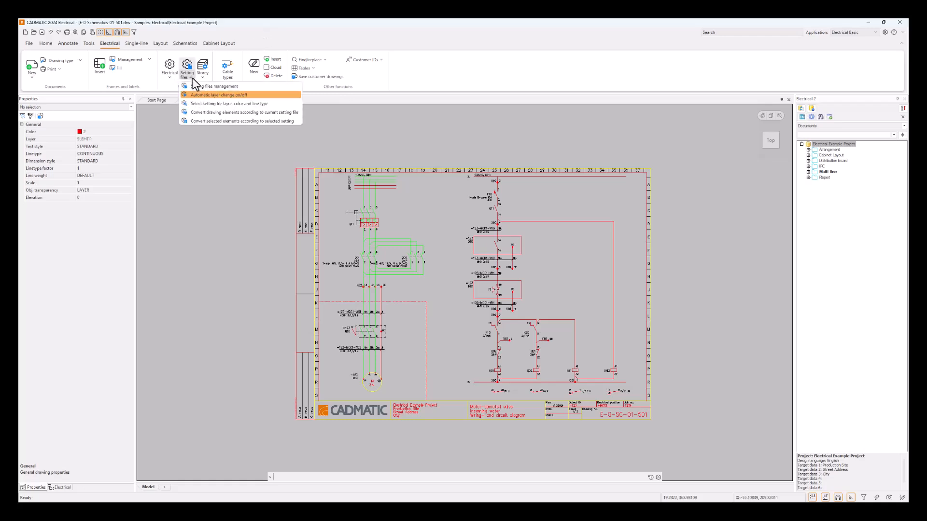
click(193, 77)
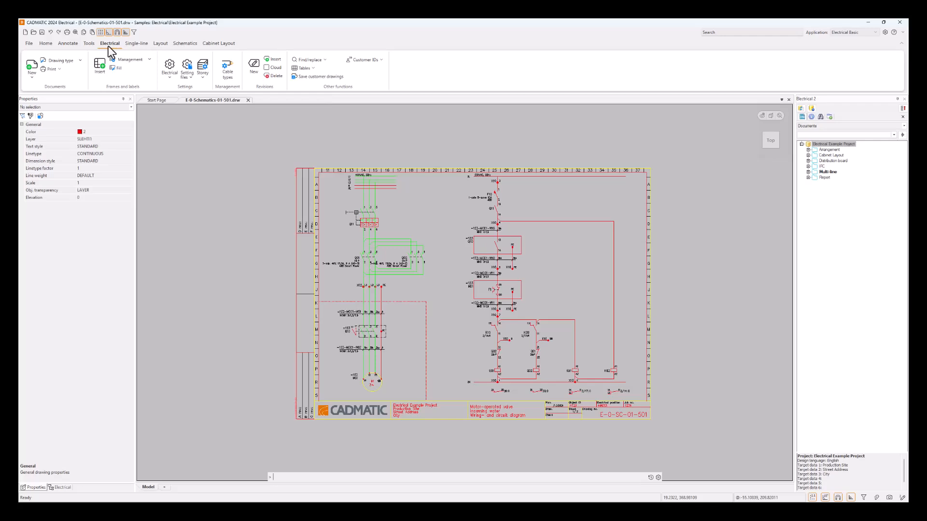
Look over the single-line, layout and cabinet layout commands, ending with the schematics commands.
click(137, 43)
click(161, 43)
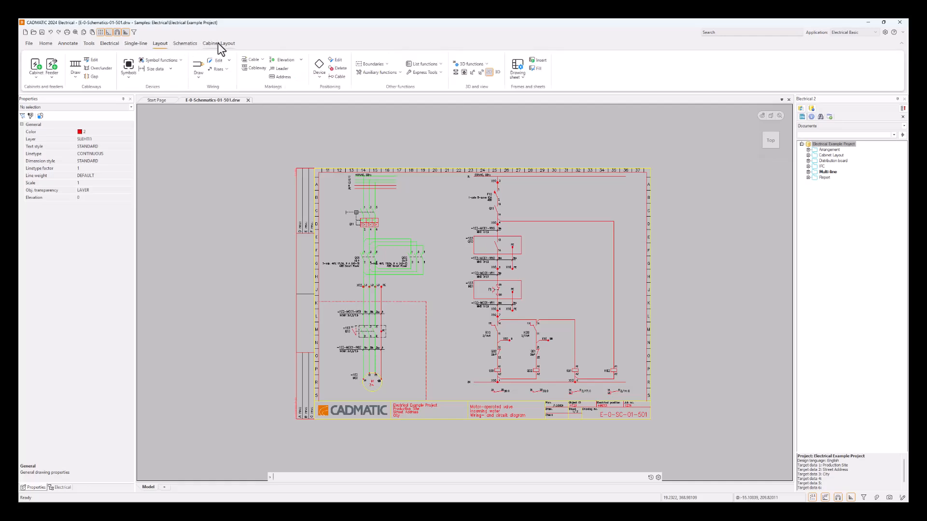
click(218, 43)
click(184, 43)
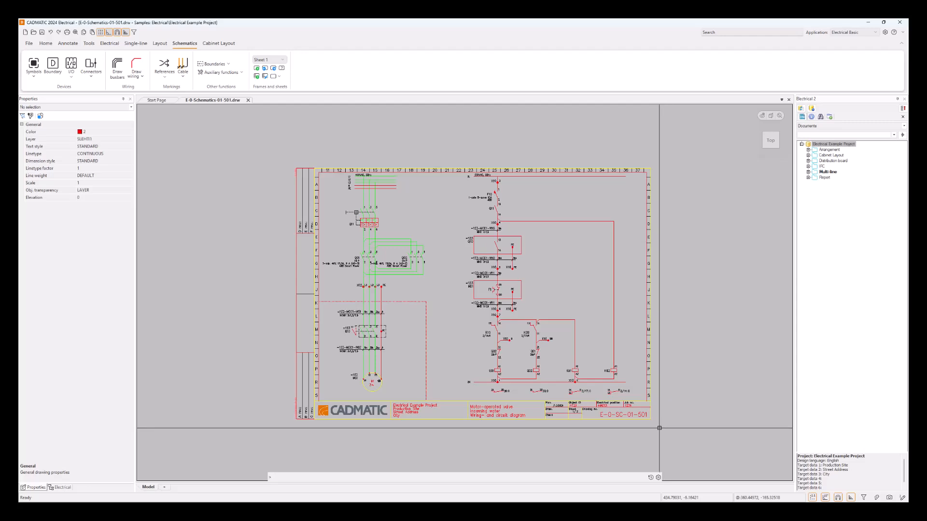
Dock the Electrical 2 window together with the Electrical window, switch between the two, and return Electrical 2 to the opposite side of the drawing.
click(58, 487)
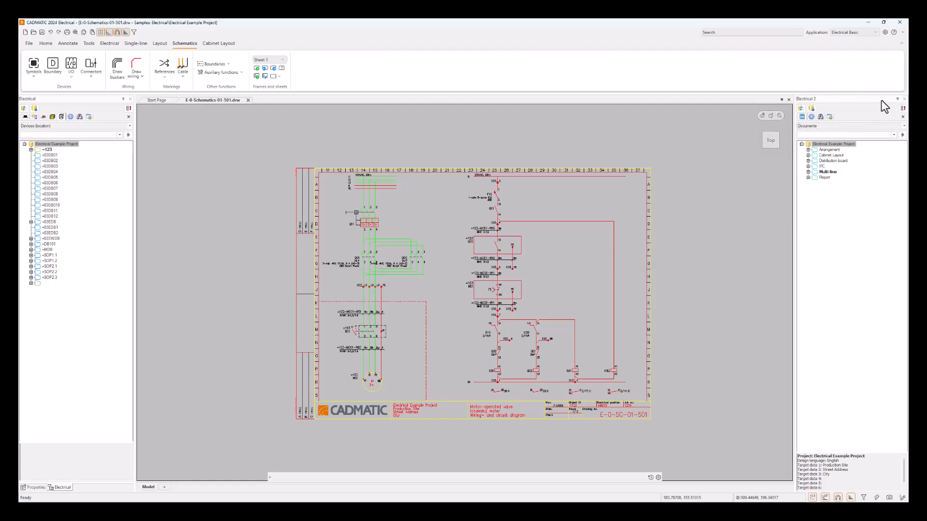
mouse_move(882, 100)
mouse_down()
mouse_move(839, 126)
mouse_move(532, 165)
mouse_move(577, 160)
mouse_move(402, 242)
mouse_move(149, 455)
mouse_move(83, 488)
mouse_up()
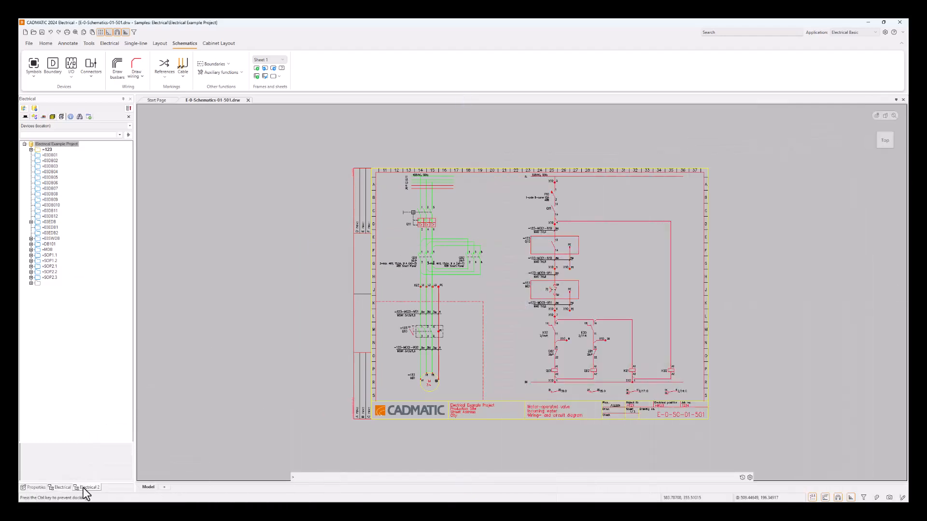
click(83, 488)
click(61, 488)
click(88, 489)
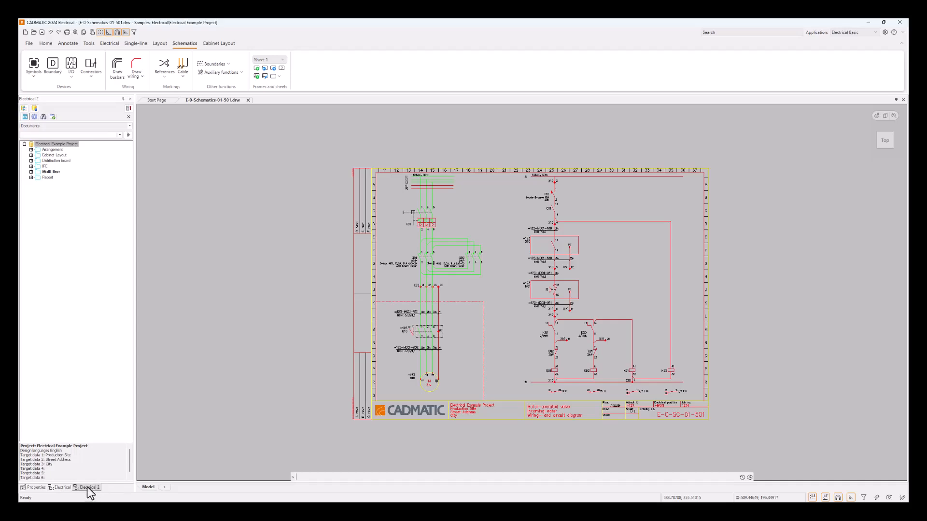
mouse_move(87, 486)
mouse_down()
mouse_move(132, 462)
mouse_move(258, 344)
mouse_move(471, 260)
mouse_move(578, 236)
mouse_move(840, 254)
mouse_move(901, 295)
mouse_move(550, 280)
mouse_move(487, 132)
mouse_move(462, 103)
mouse_move(650, 280)
mouse_move(896, 292)
mouse_up()
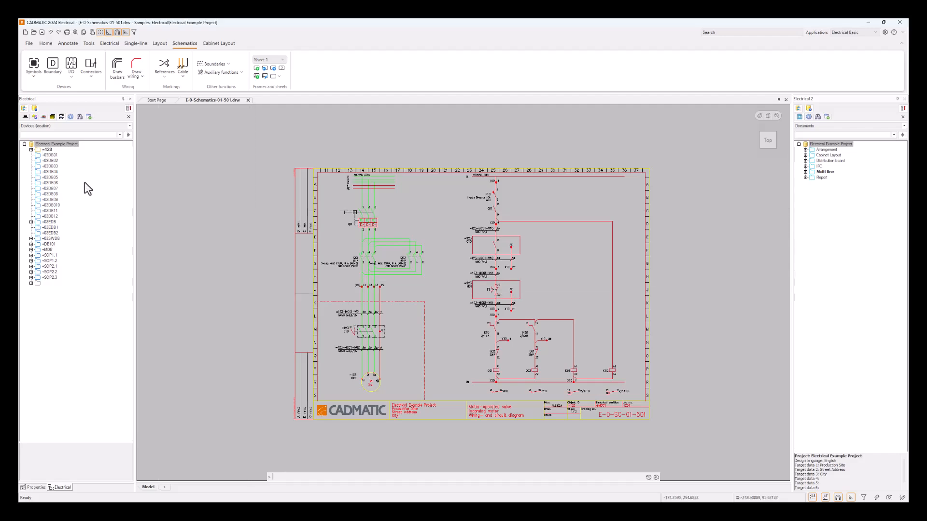
Expand location +123 in the project's device tree, and look through the distribution boards, wirings, and storeys and spaces views.
click(31, 150)
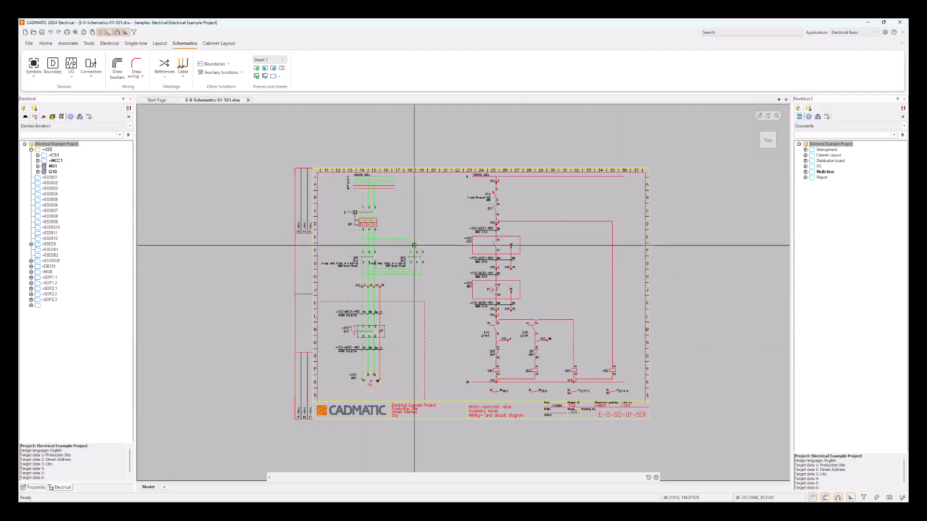
click(25, 117)
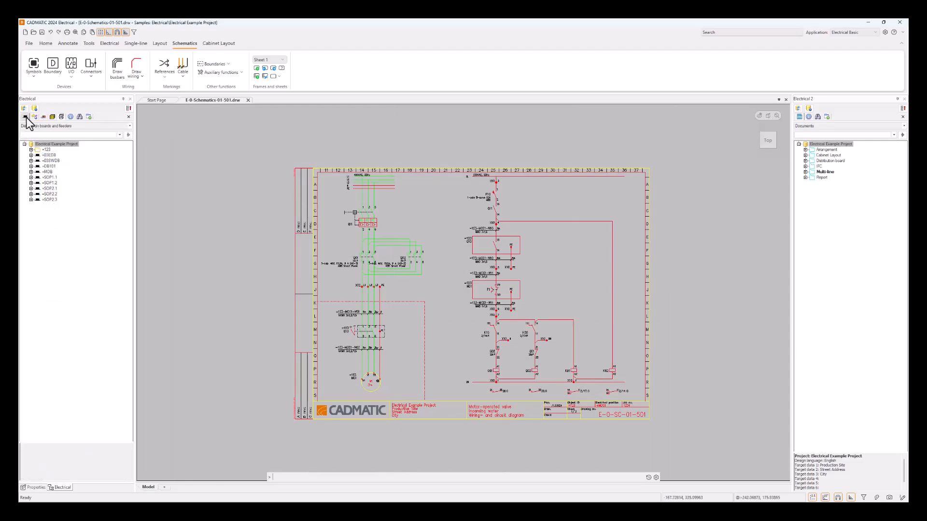
click(34, 117)
click(43, 117)
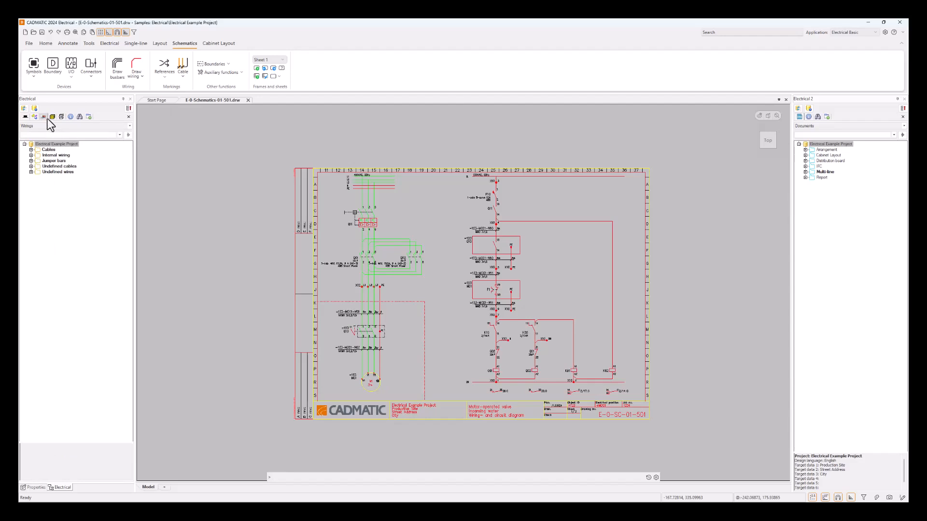
click(52, 118)
Switch the Electrical window's tree to Wirings and on to Cable types, and check the view choices in Electrical 2, keeping Documents.
click(64, 126)
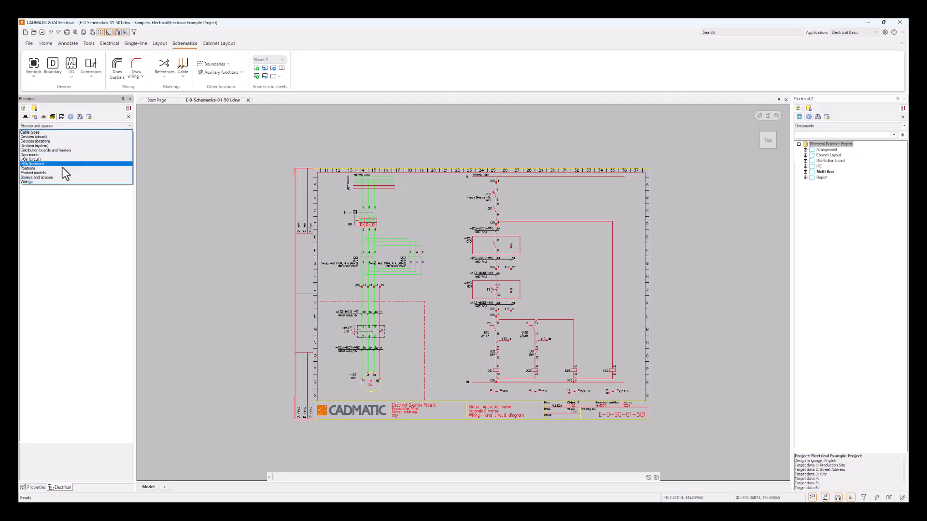
click(59, 182)
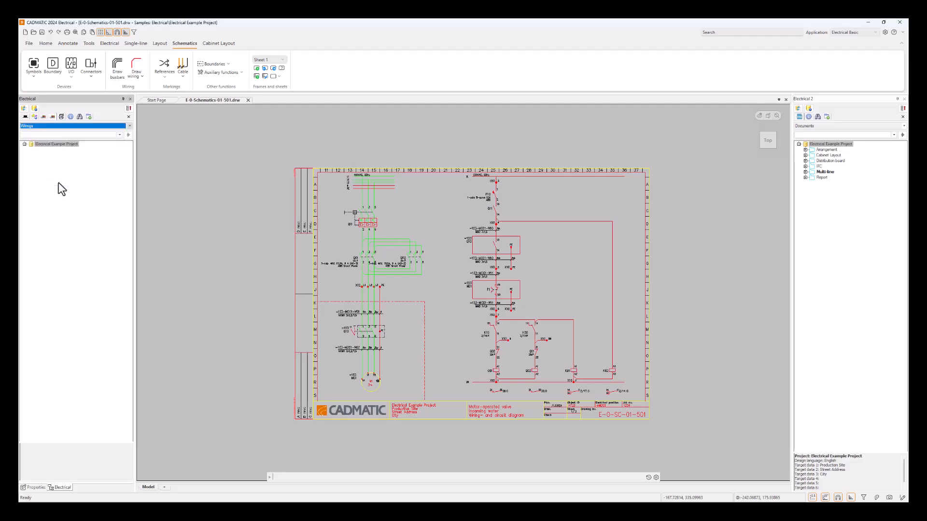
click(58, 124)
click(54, 133)
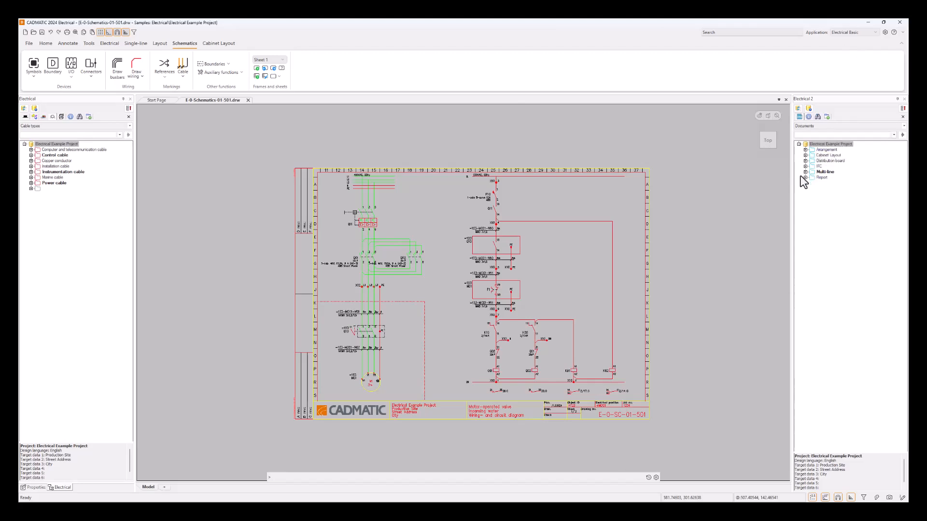
click(859, 126)
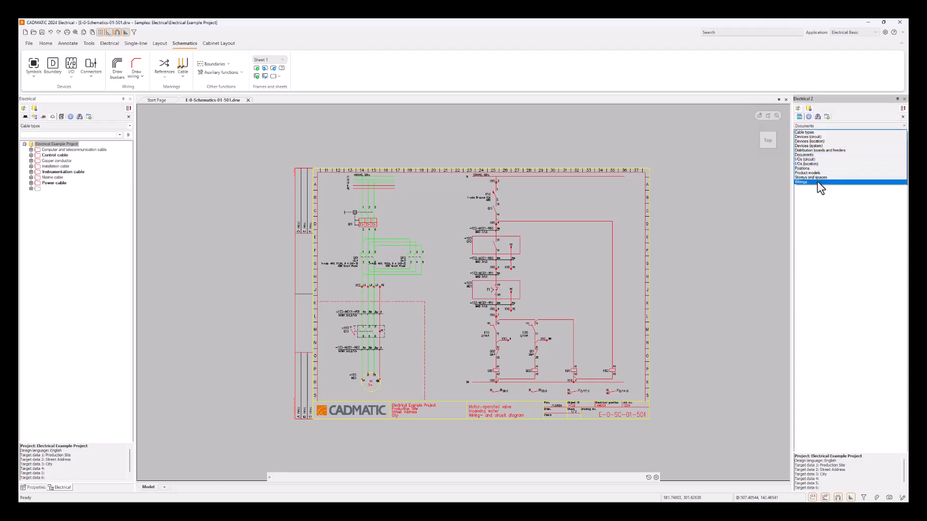
click(818, 206)
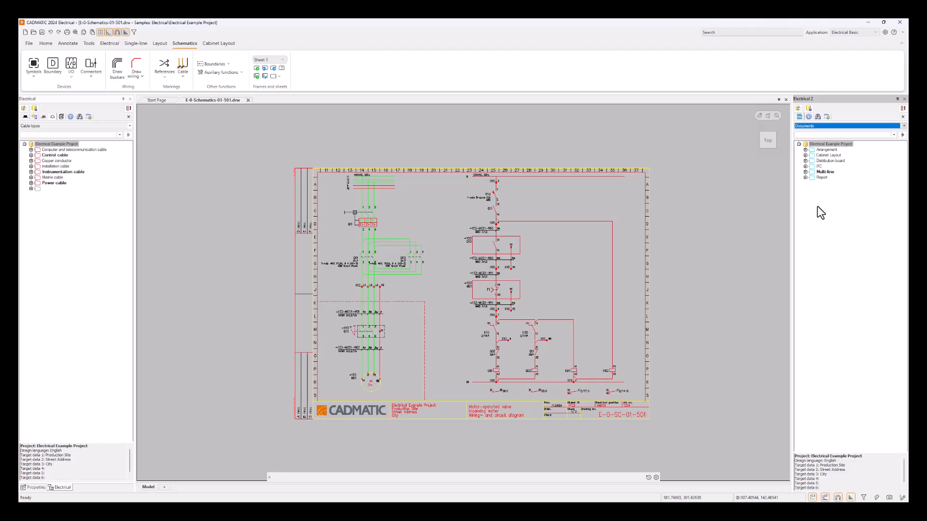
Close the docked Electrical 2, Electrical and Properties windows, and show the Properties window again.
click(904, 99)
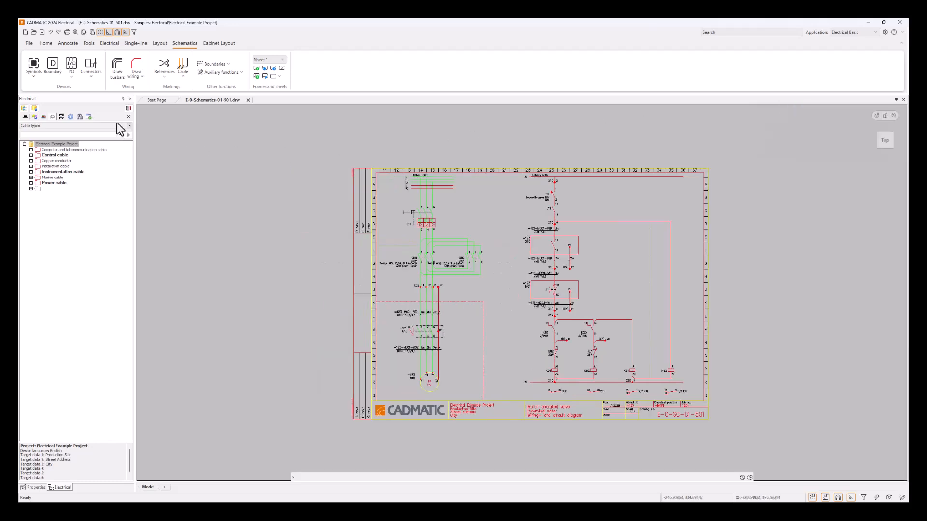
click(130, 99)
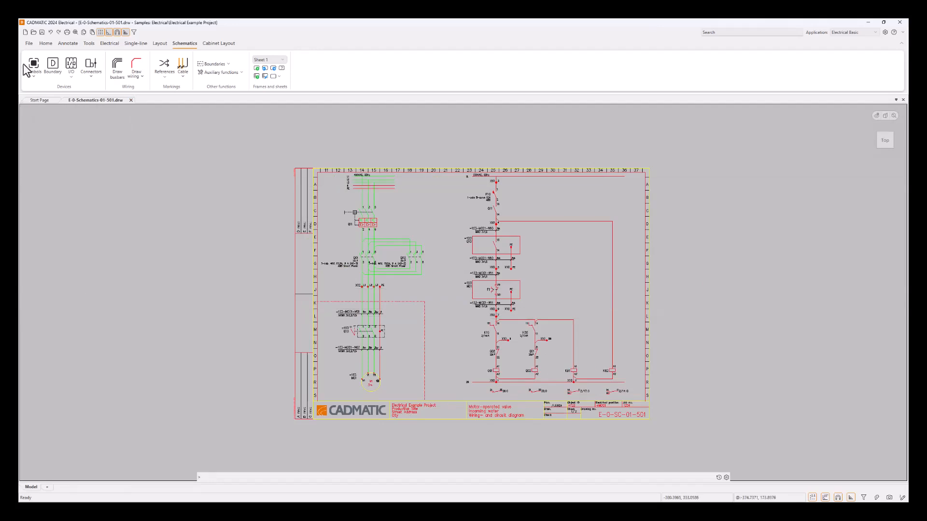
click(28, 44)
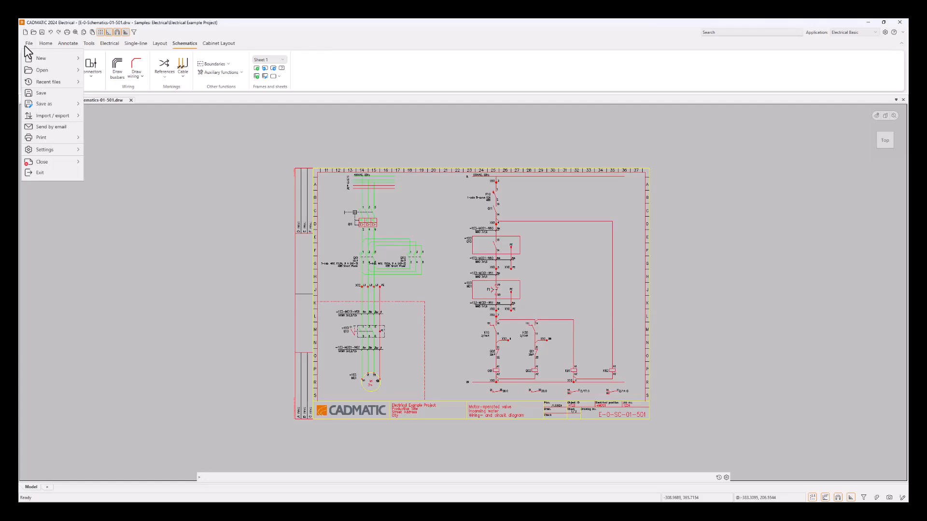
mouse_move(59, 150)
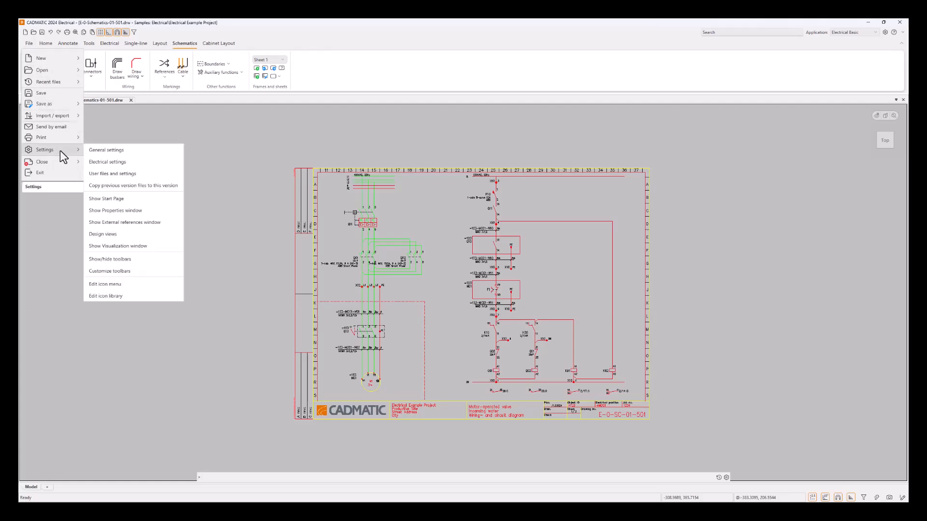
click(128, 213)
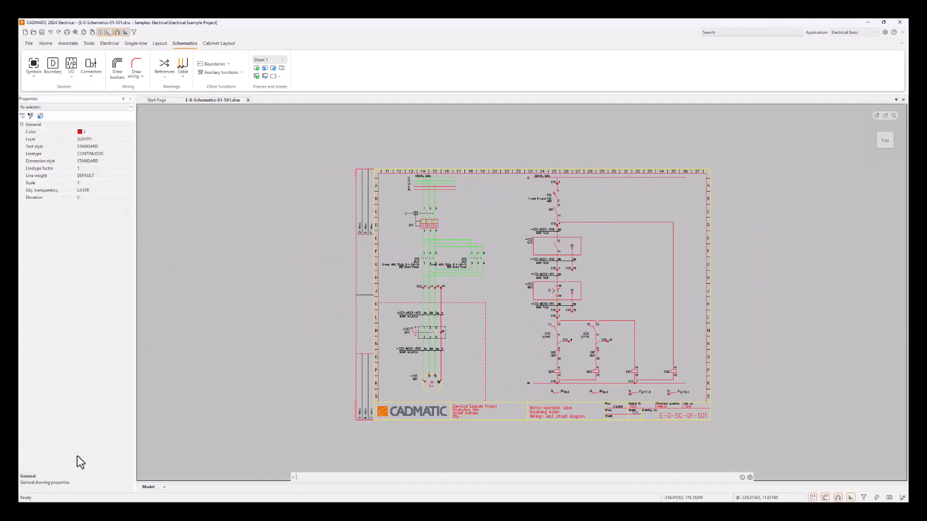
Restore the closed Electrical and Electrical 2 windows.
right_click(38, 99)
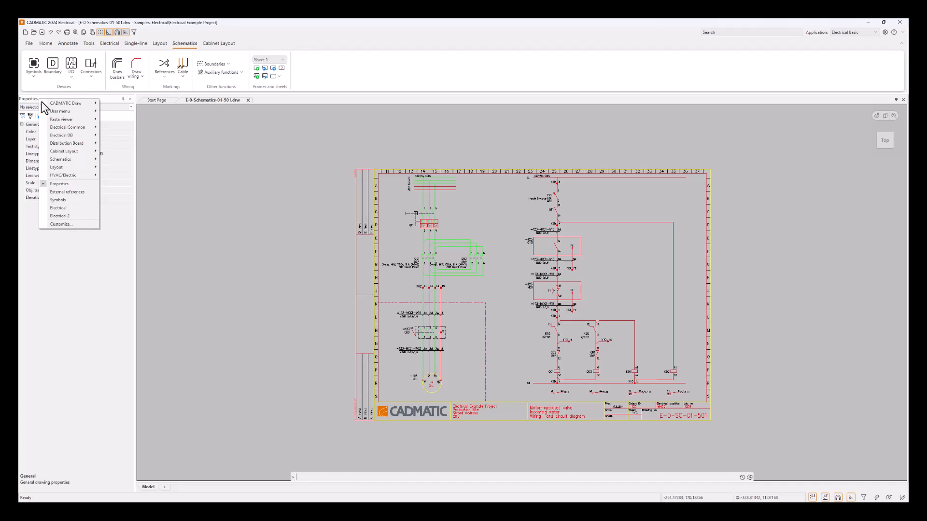
click(65, 209)
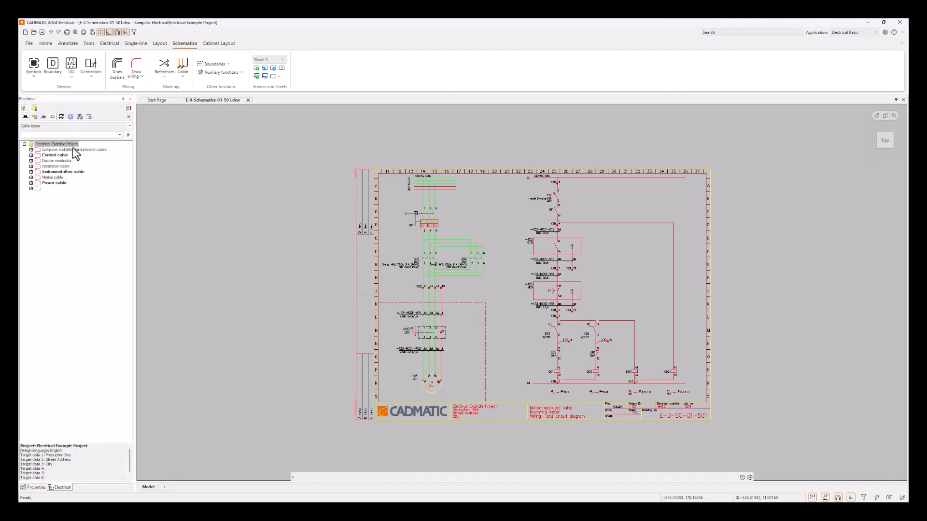
right_click(57, 101)
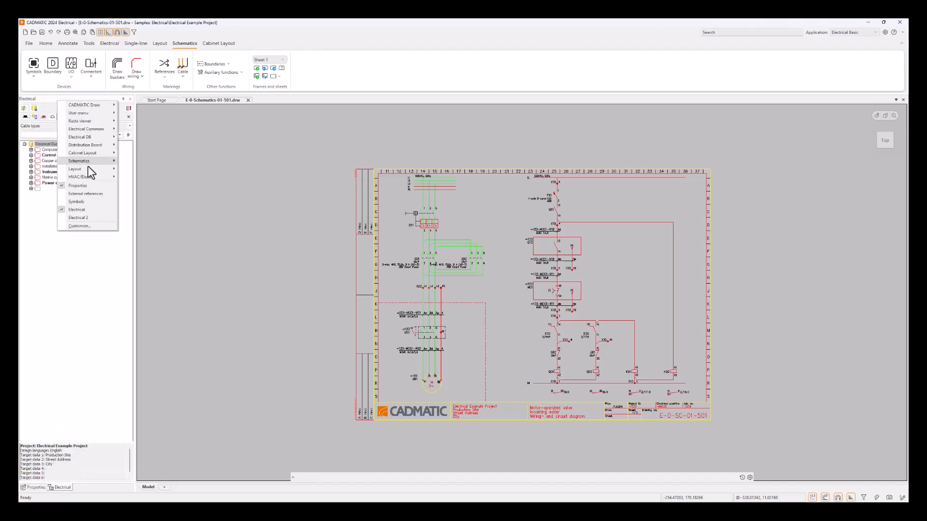
click(85, 217)
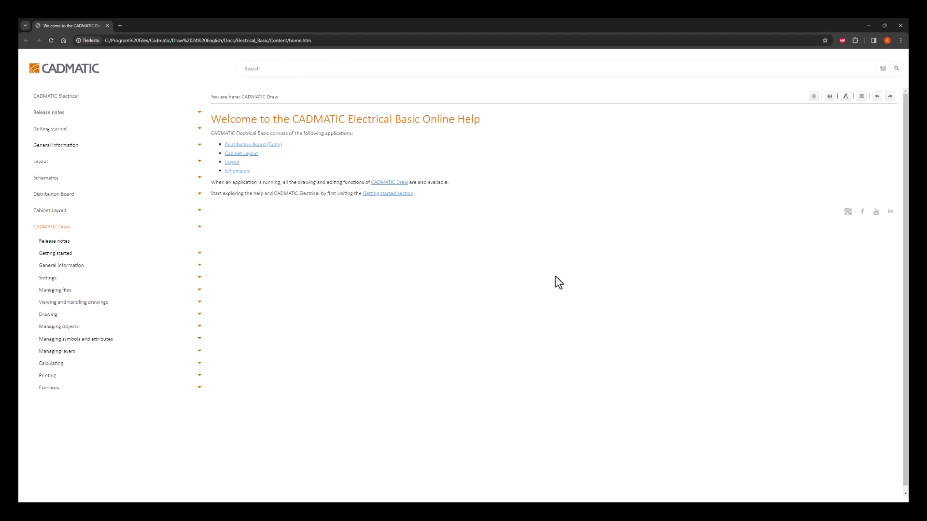
Open the Example drawing page of the Schematics exercise on drawing a multi-line diagram in the online help.
click(200, 227)
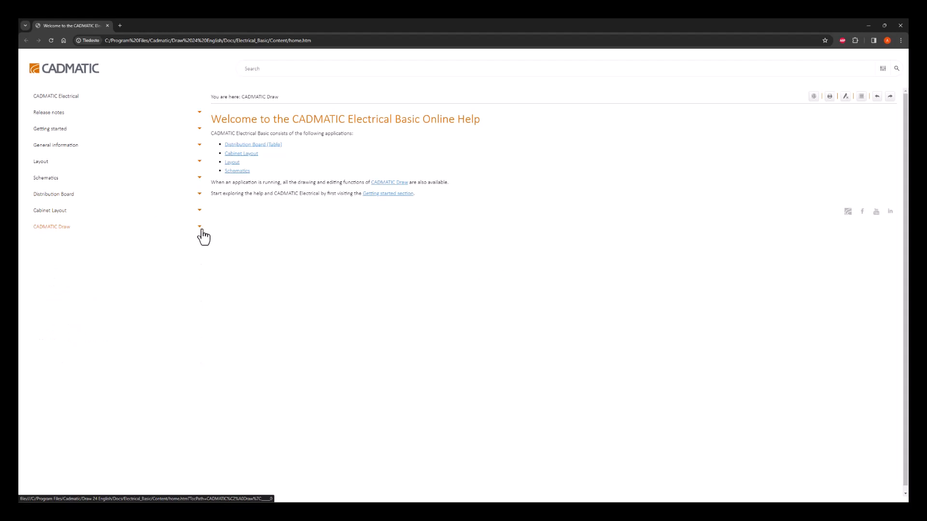
click(200, 179)
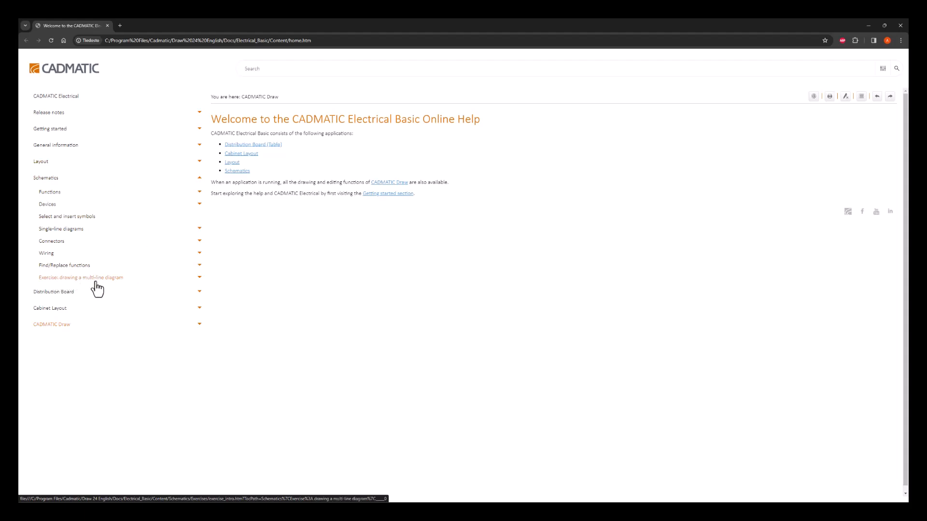
click(199, 279)
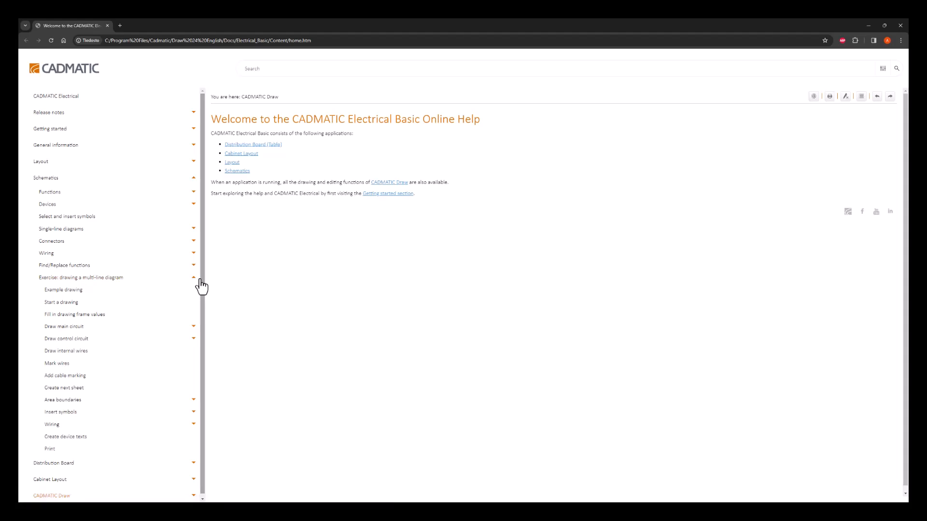
right_click(74, 295)
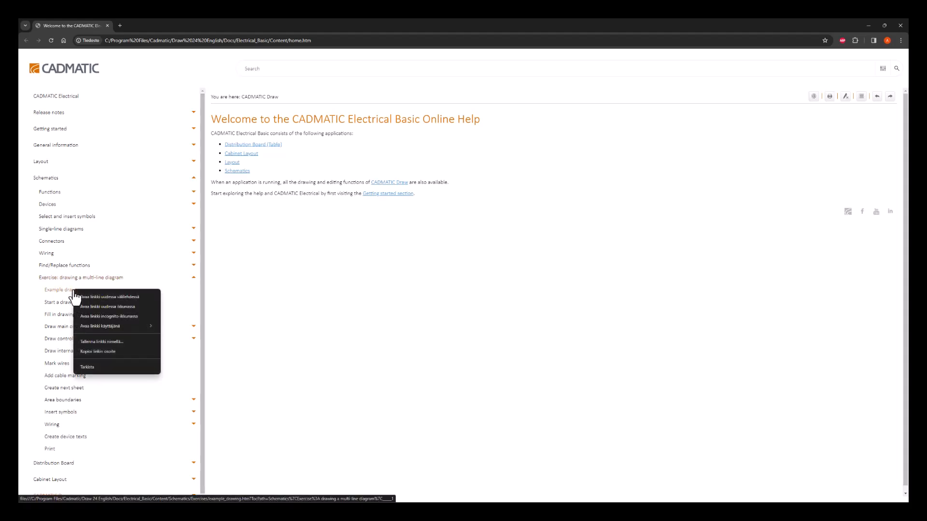
click(67, 293)
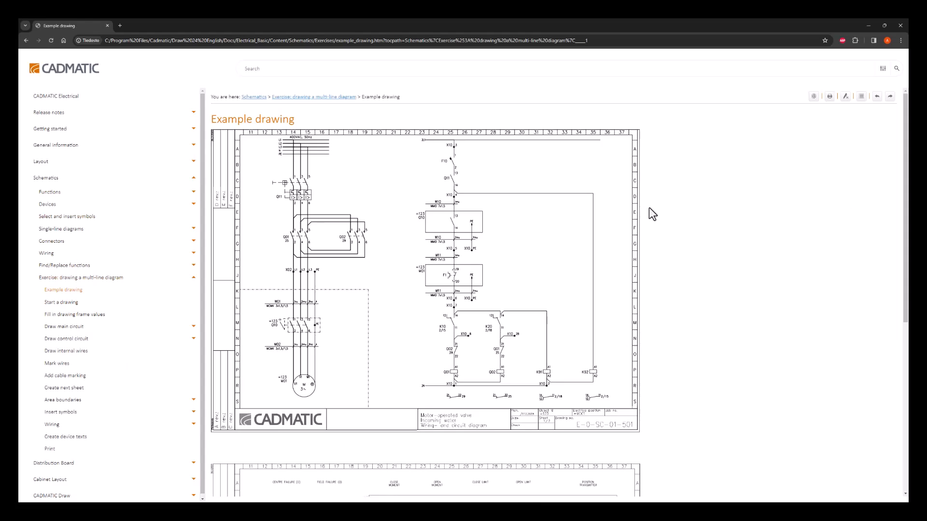
Look through both sheets of the example drawing and open the Start a drawing exercise page in a new browser tab.
scroll(650, 209, down, 6)
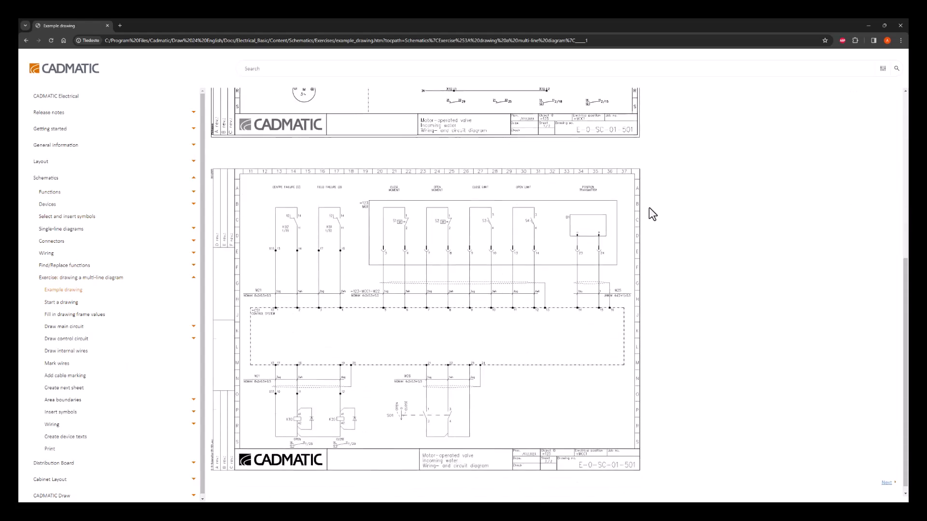
scroll(649, 209, up, 6)
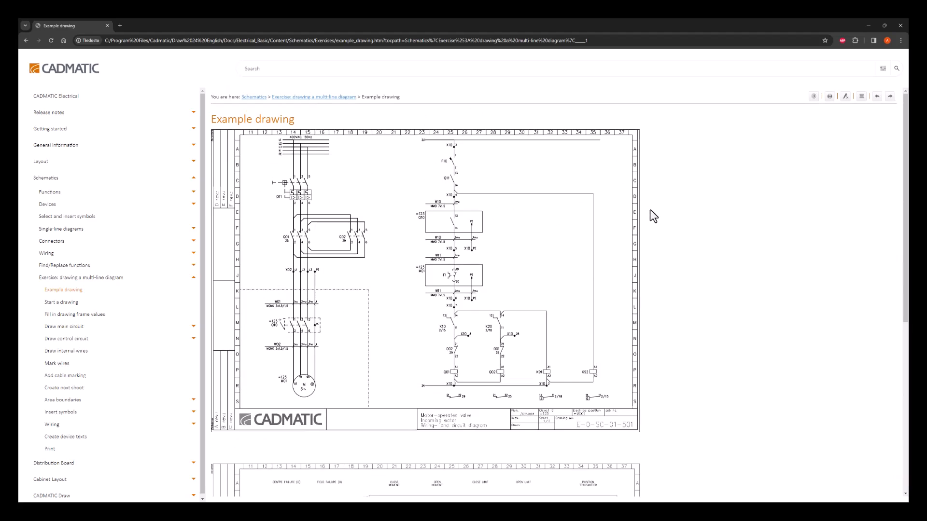
scroll(649, 210, down, 5)
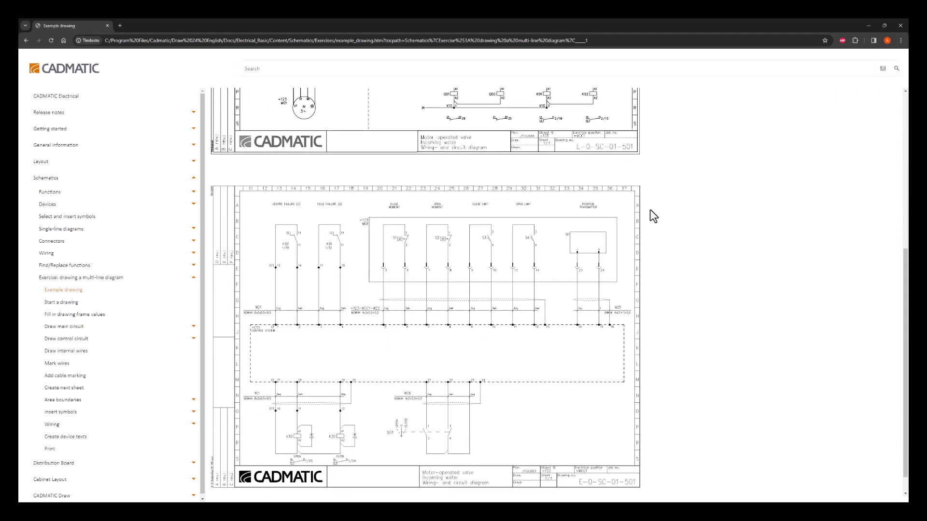
scroll(649, 210, up, 5)
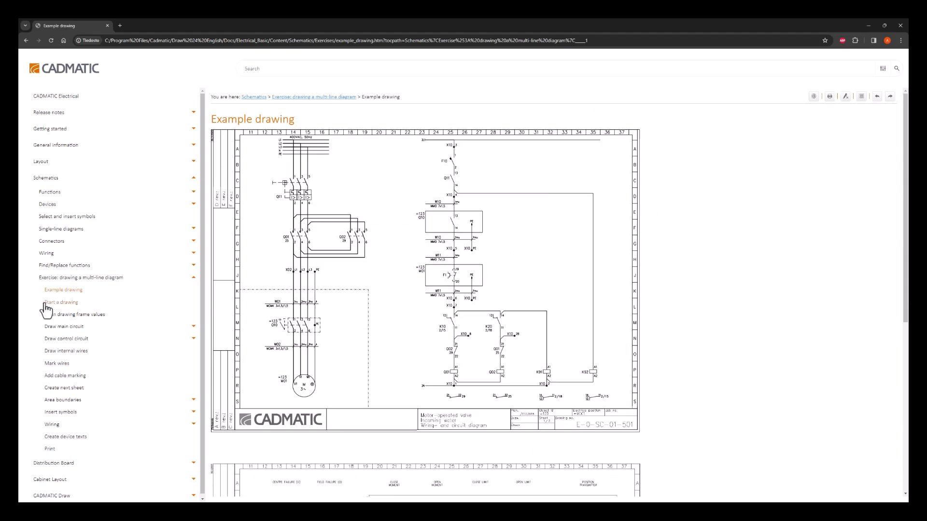
middle_click(72, 302)
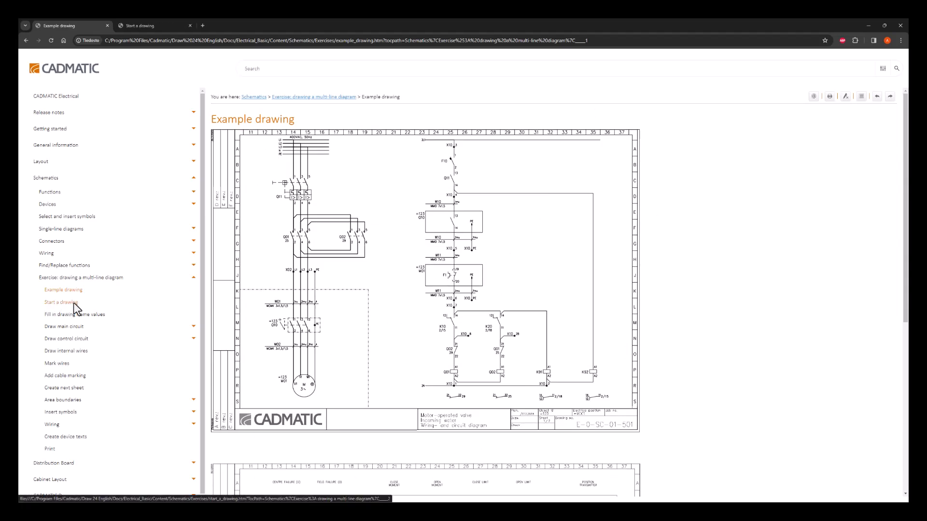
click(157, 28)
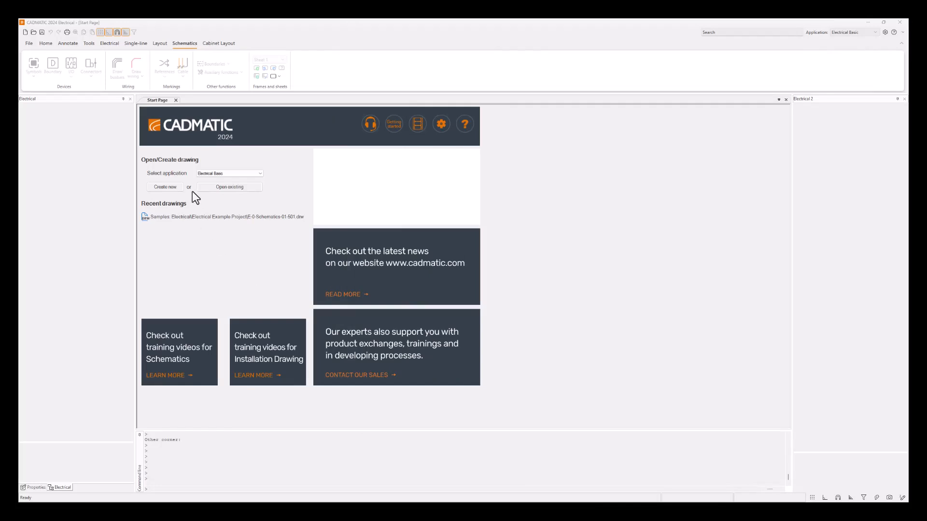
Switch to CADMATIC Electrical and check the start page's application choices and the file commands for a new drawing.
click(262, 174)
click(262, 180)
click(29, 43)
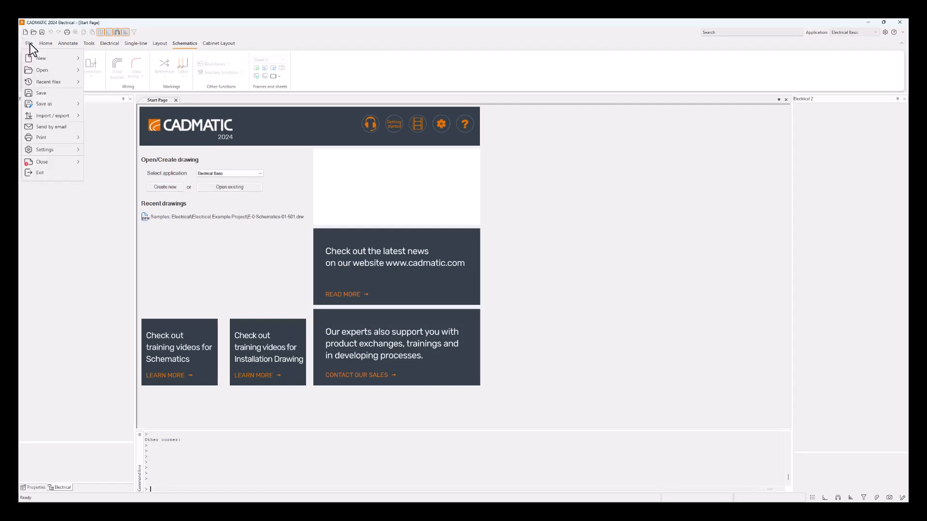
mouse_move(39, 60)
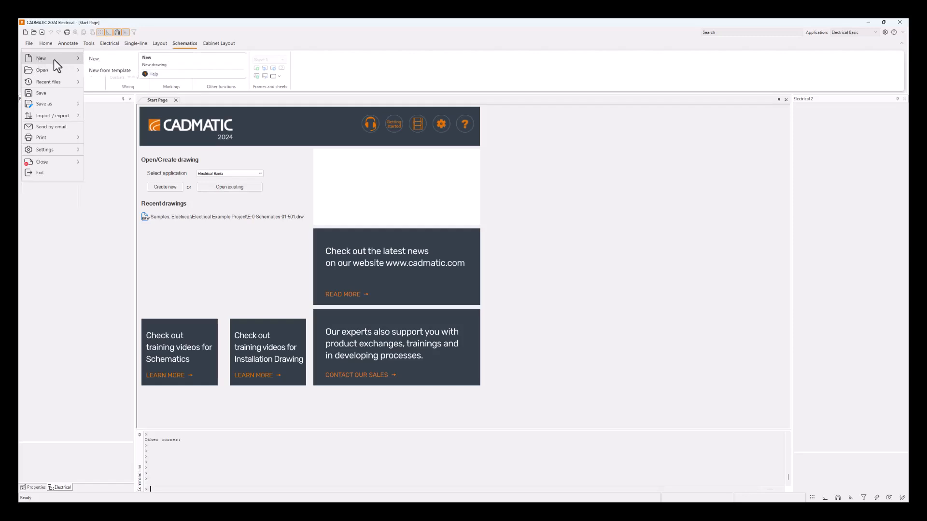
click(198, 28)
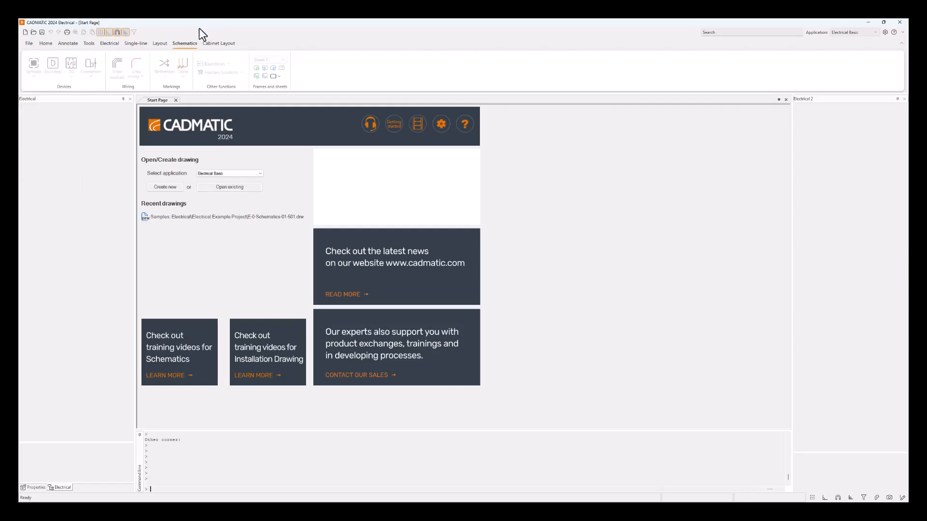
Create a new multi-line diagram named Multi-line diagram.drw in the project directory C:\Cadmatic\temp\Courses\Schema-training.
click(115, 45)
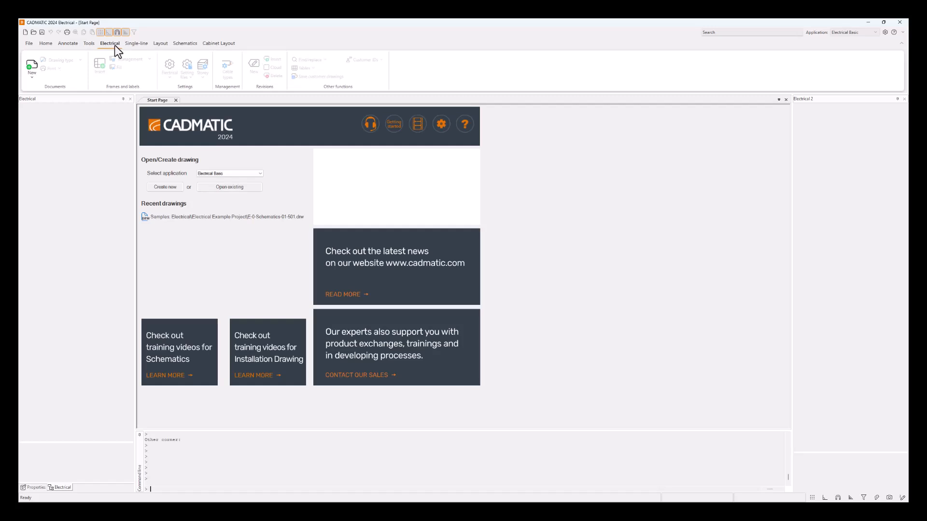
click(31, 63)
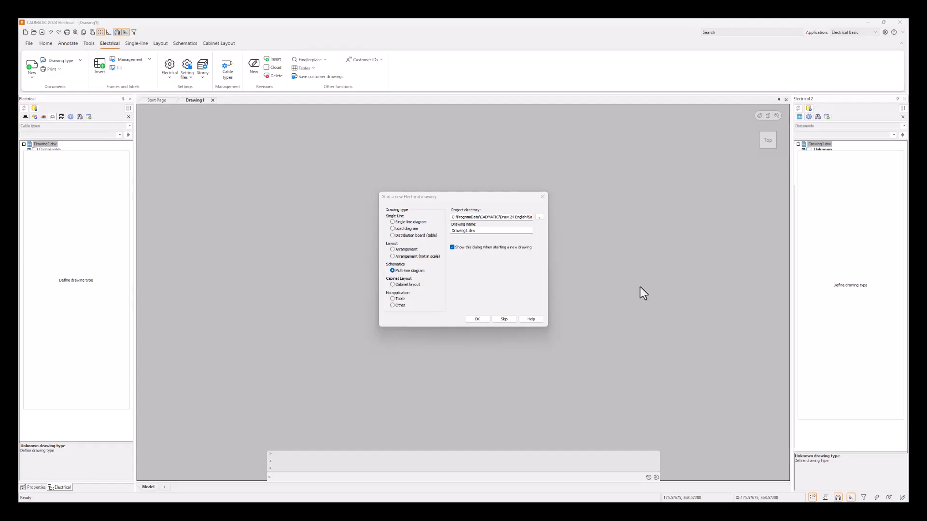
click(459, 197)
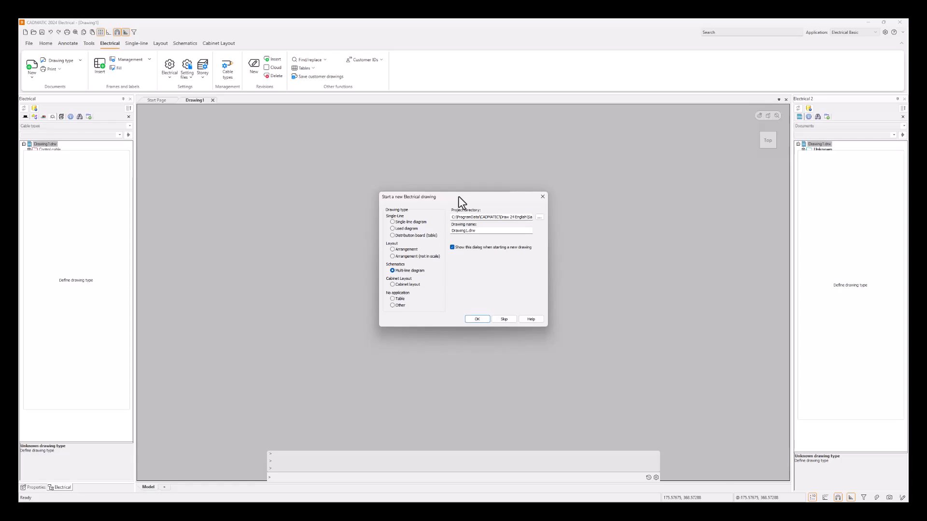
click(472, 218)
key(ctrl+a)
text(C:\Cadmatic\temp\Courses\Schema-training)
drag(467, 231, 438, 230)
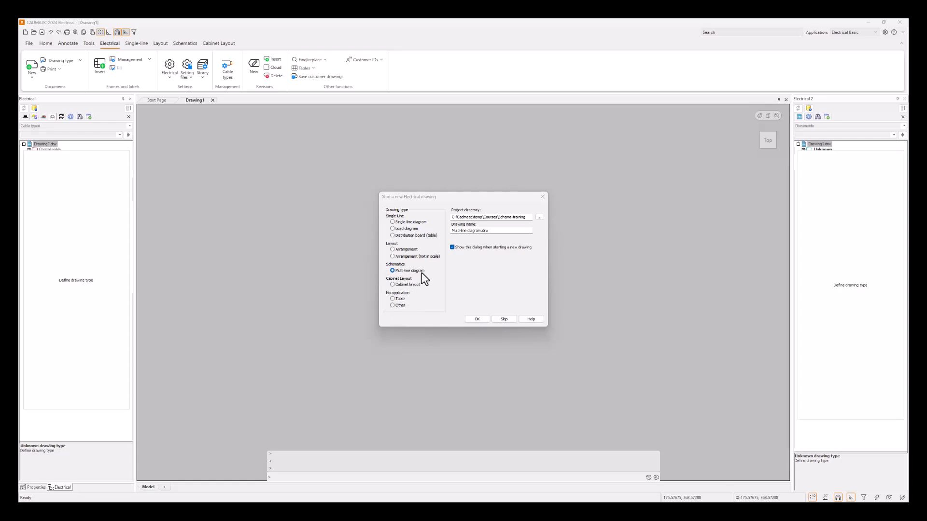
click(476, 320)
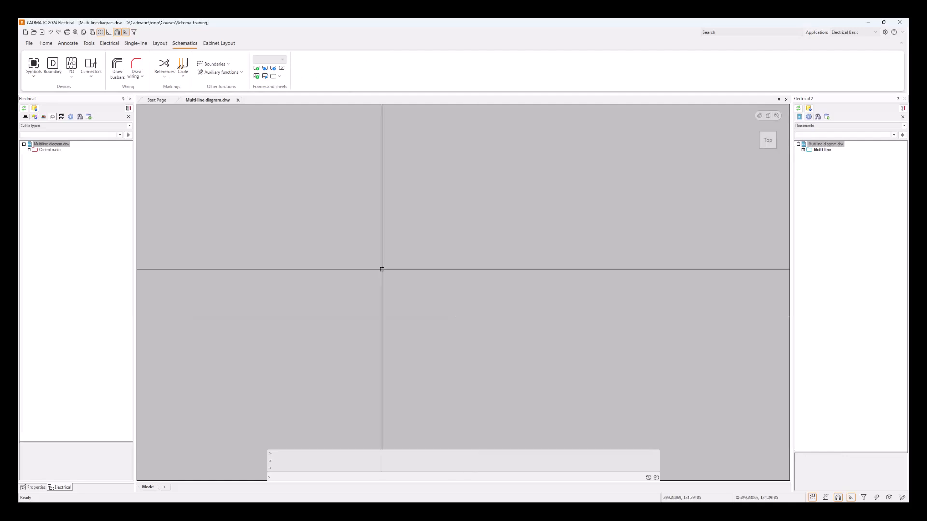
Check the drawing type of the new drawing and keep Multi-line diagram.
click(109, 43)
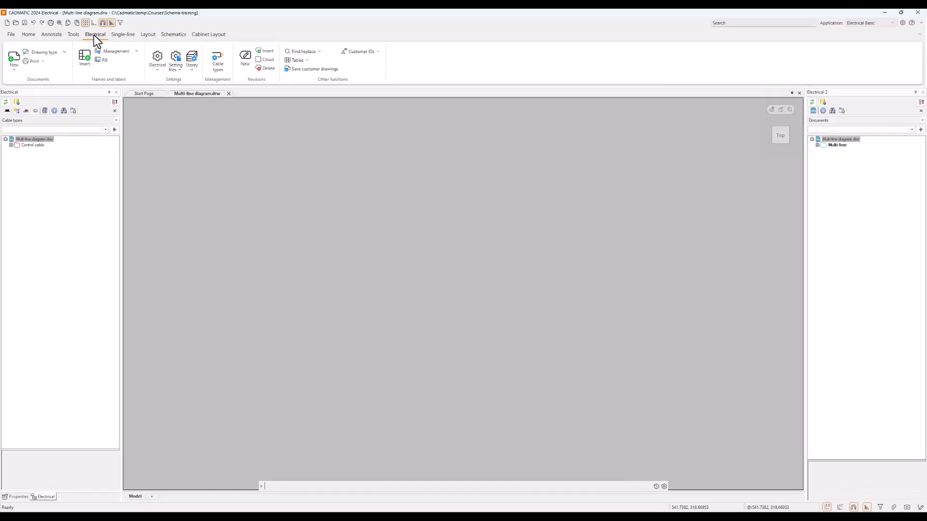
click(48, 54)
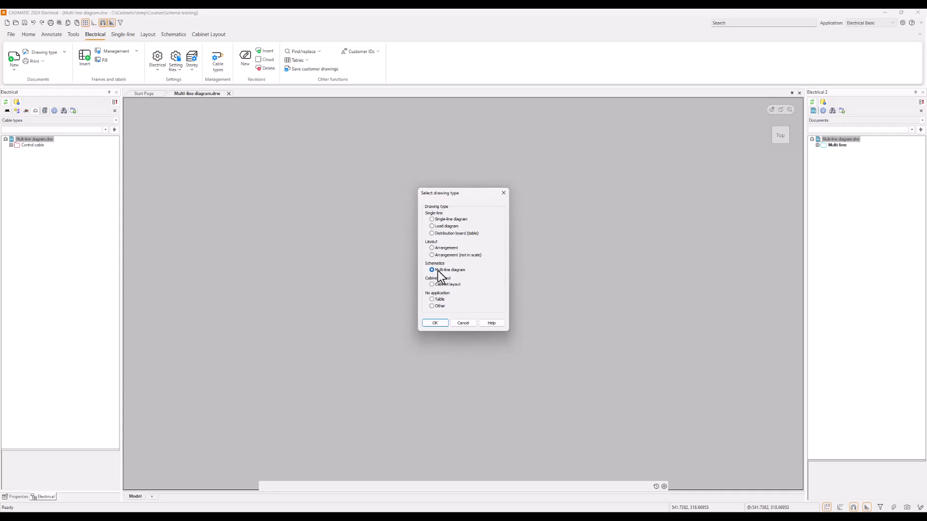
click(436, 323)
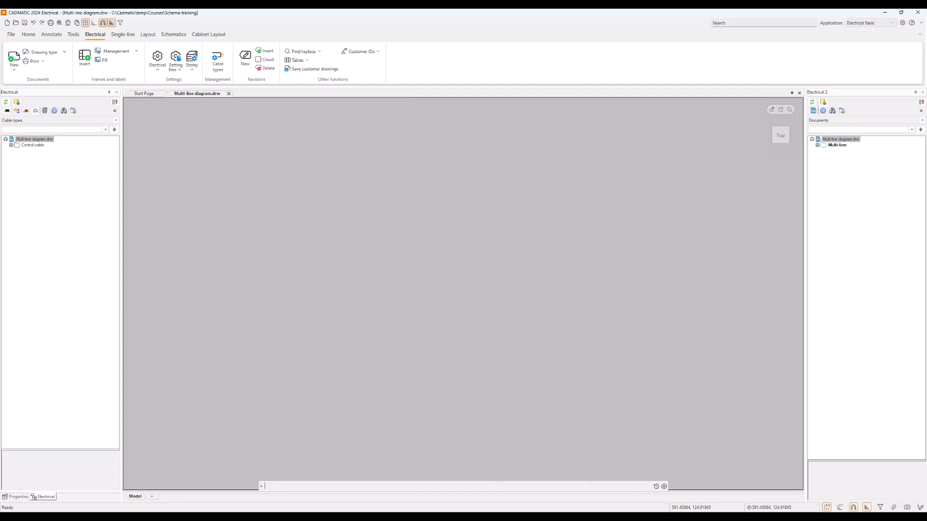
click(485, 228)
click(485, 229)
Open the project information and settings for the drawing and set the project name to Example project.
right_click(50, 142)
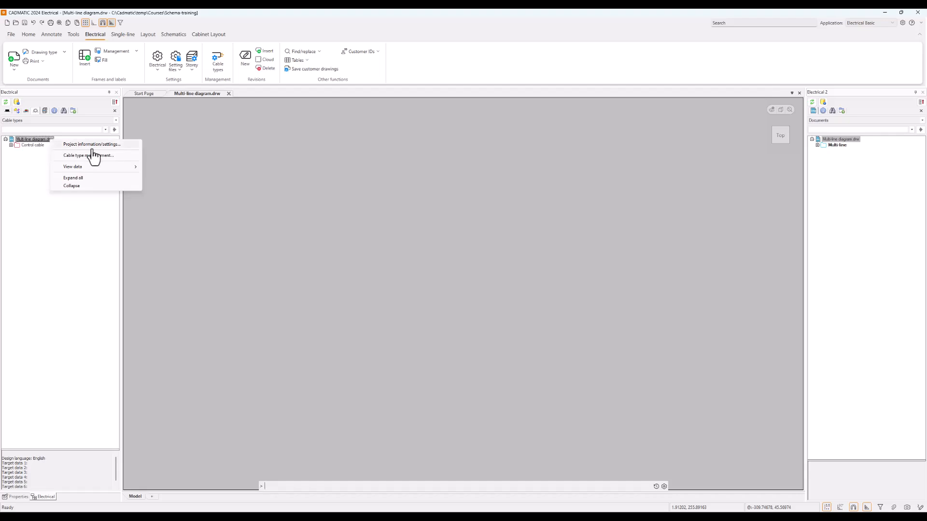
click(28, 106)
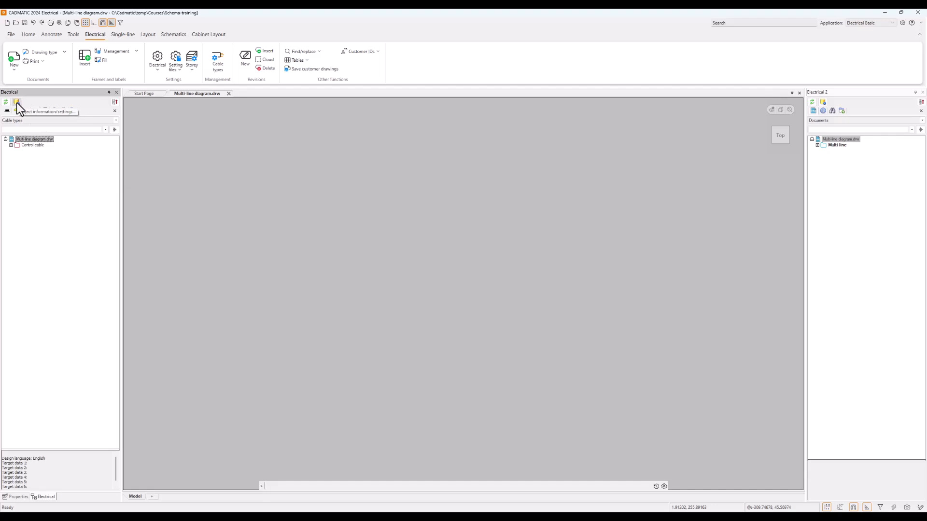
click(16, 102)
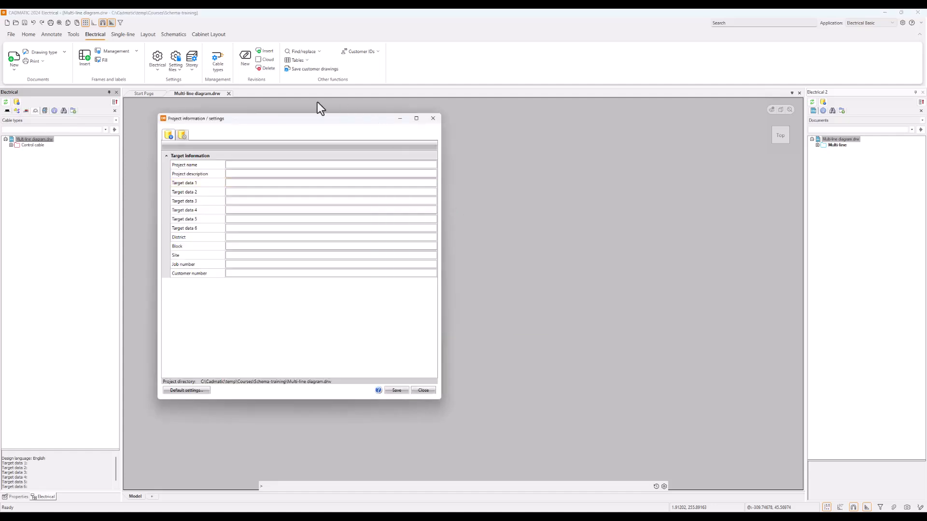
drag(292, 121, 441, 123)
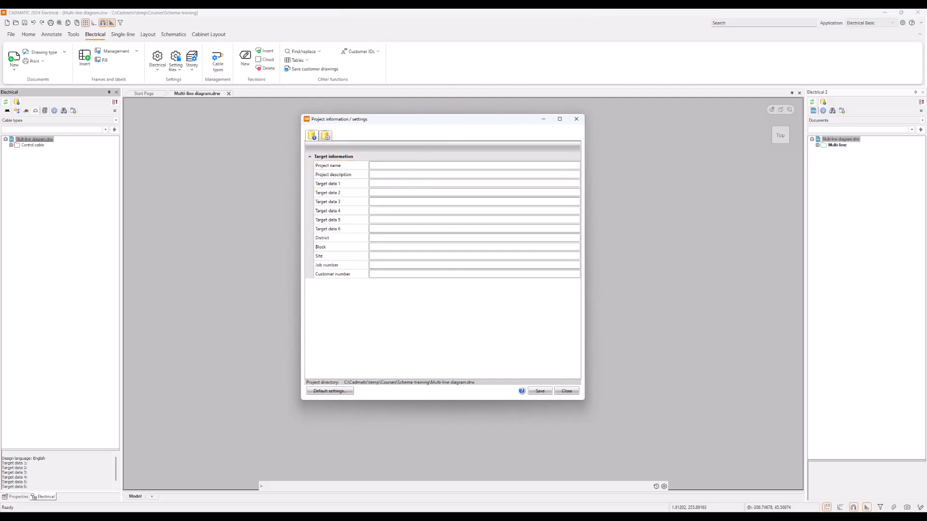
click(468, 166)
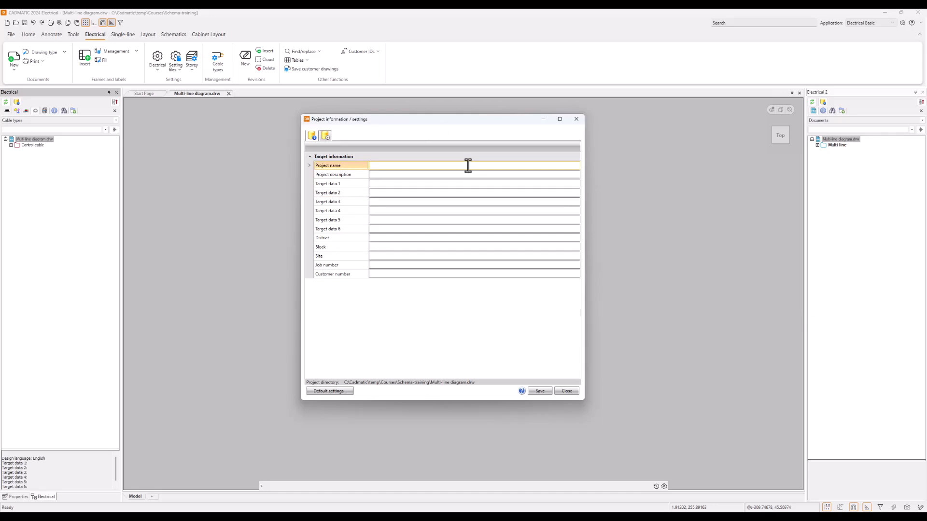
text(Exampl)
text(e project)
Set Target data 2 to Address and Target data 3 to City in the project's target information.
key(Tab)
key(Tab)
key(Tab)
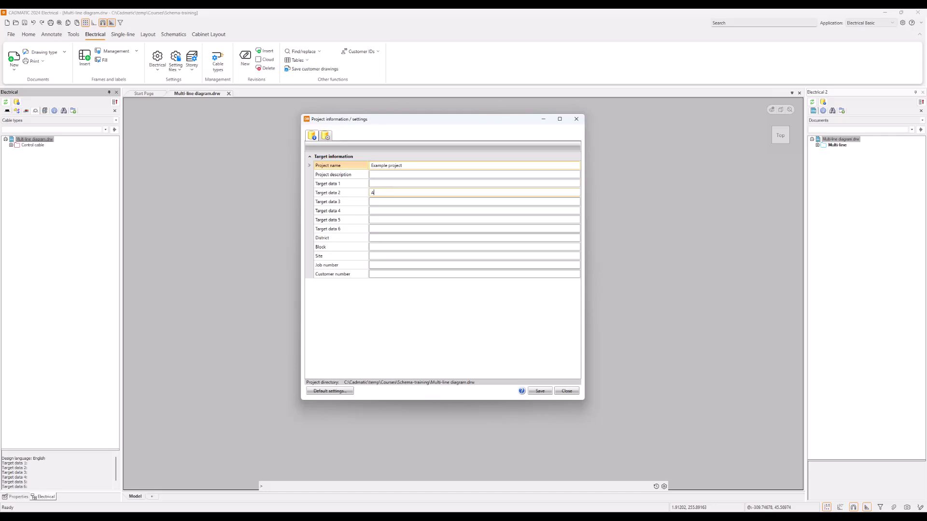
text(Address)
key(Tab)
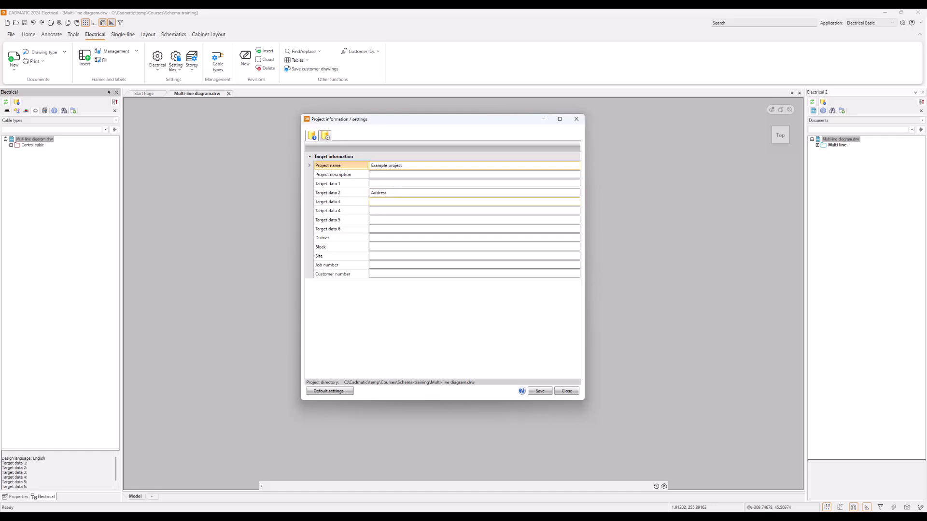
text(City)
Fill in the job number and the customer number in the project's target information.
key(Tab)
key(Tab)
key(Tab)
key(Tab)
key(Tab)
key(Tab)
key(Tab)
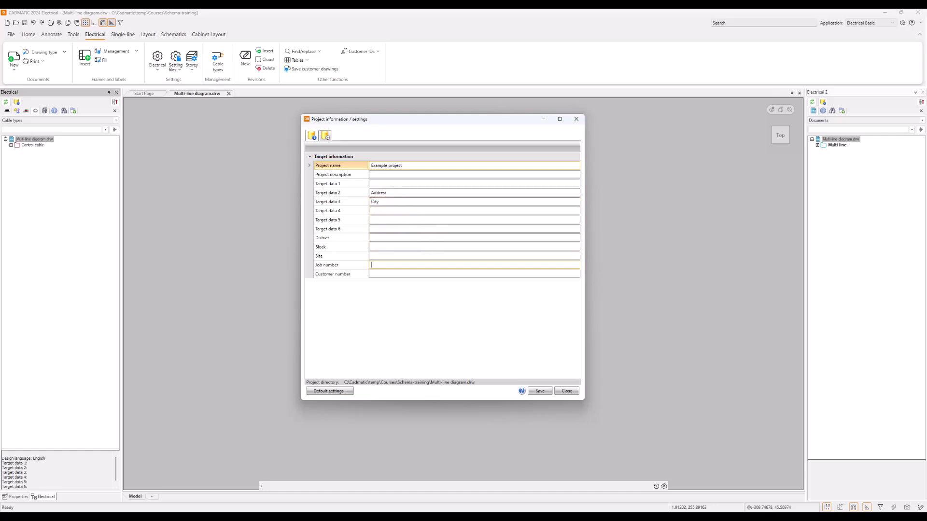
text(1234)
key(Tab)
text(9876)
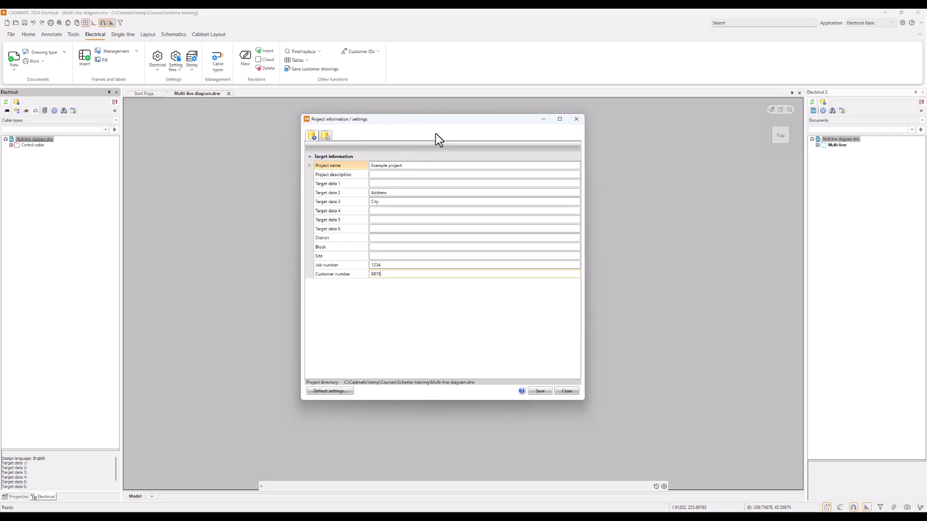
Review the project settings down to the common symbols group, keeping the automatic update of target information to the drawing enabled.
click(327, 135)
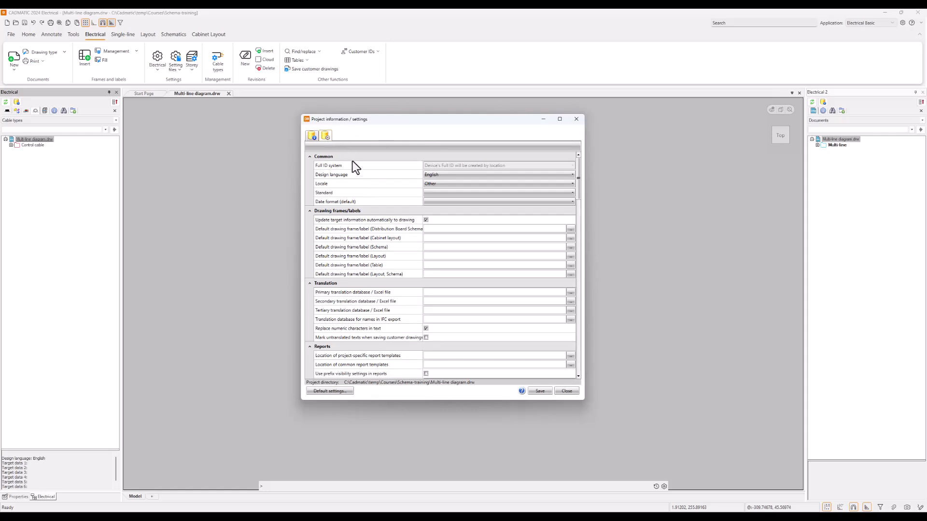
click(426, 221)
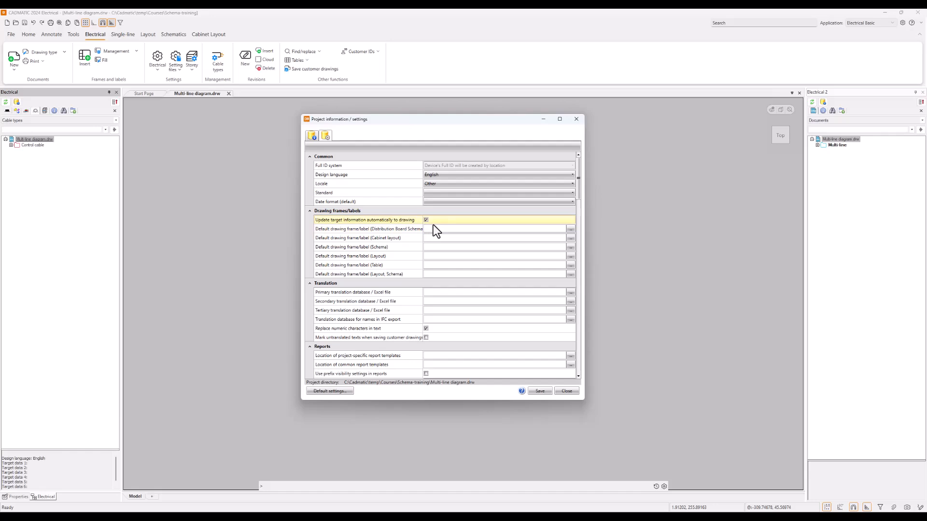
click(426, 220)
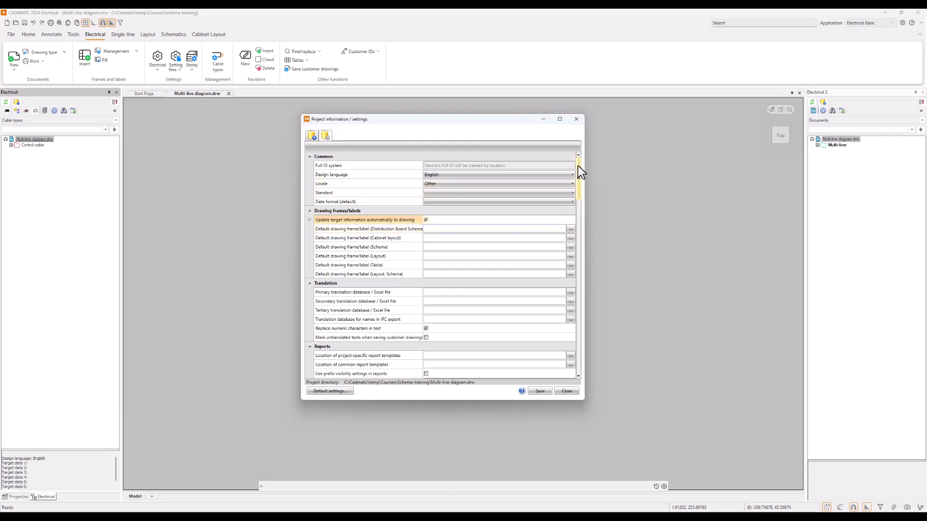
drag(578, 166, 576, 350)
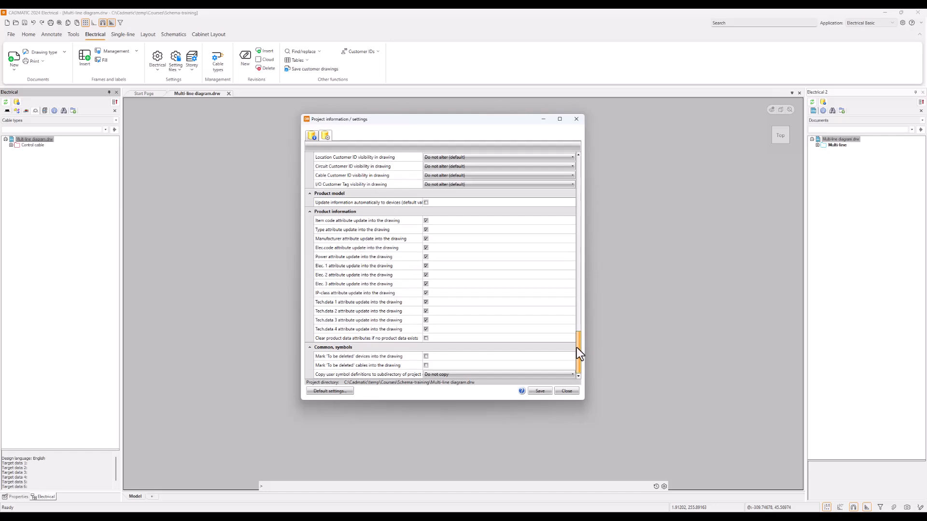
Save the project information and settings, and add the first sheet with its drawing frame to the multi-line diagram.
drag(576, 349, 596, 155)
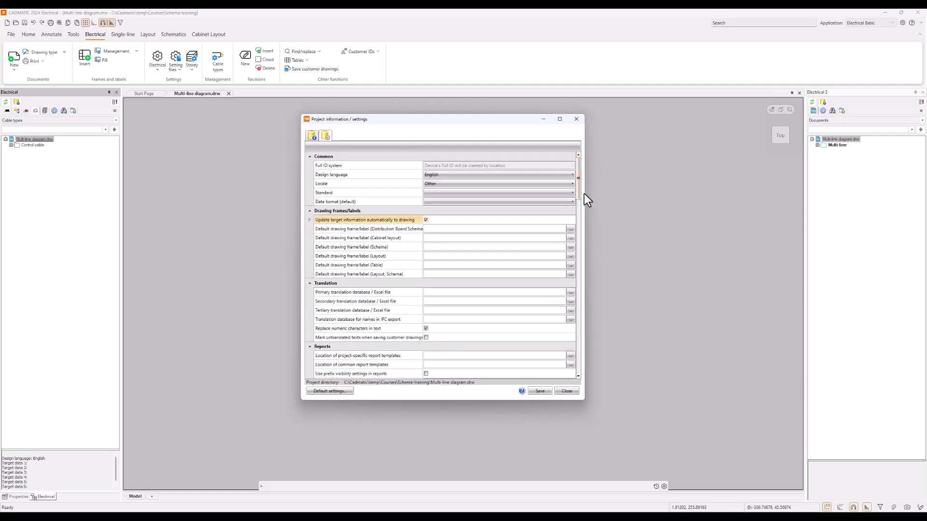
click(540, 391)
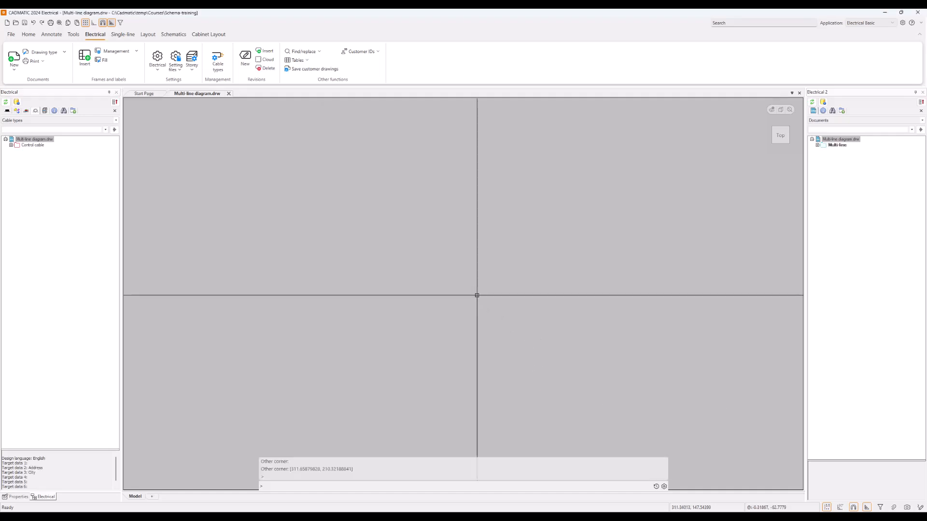
click(173, 35)
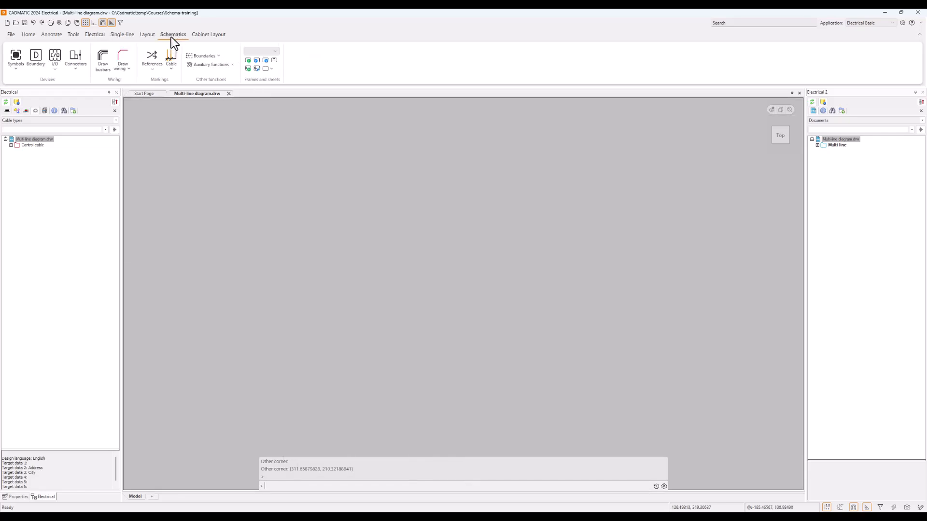
click(250, 62)
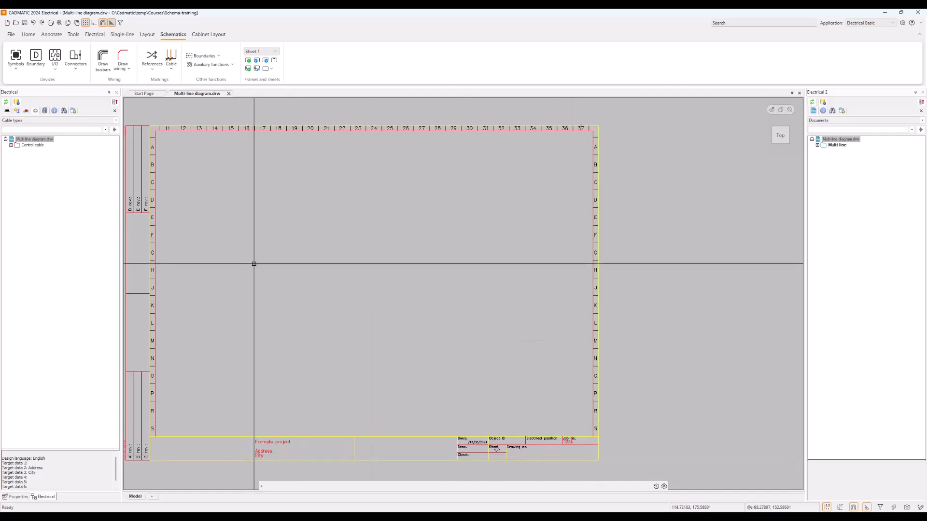
middle_drag(252, 262, 324, 255)
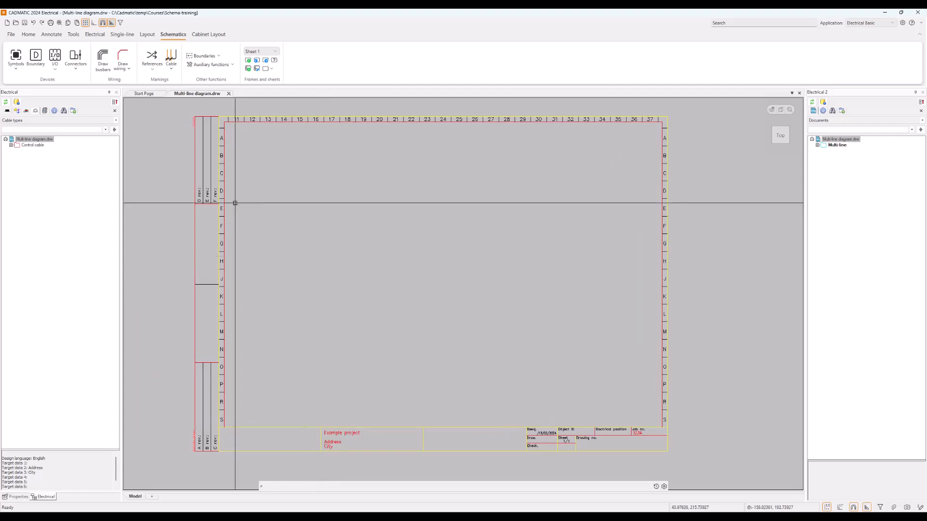
Examine the drawing frames and logos management for multi-line drawings, including the available frame groups and the larger drawing area frame.
click(95, 34)
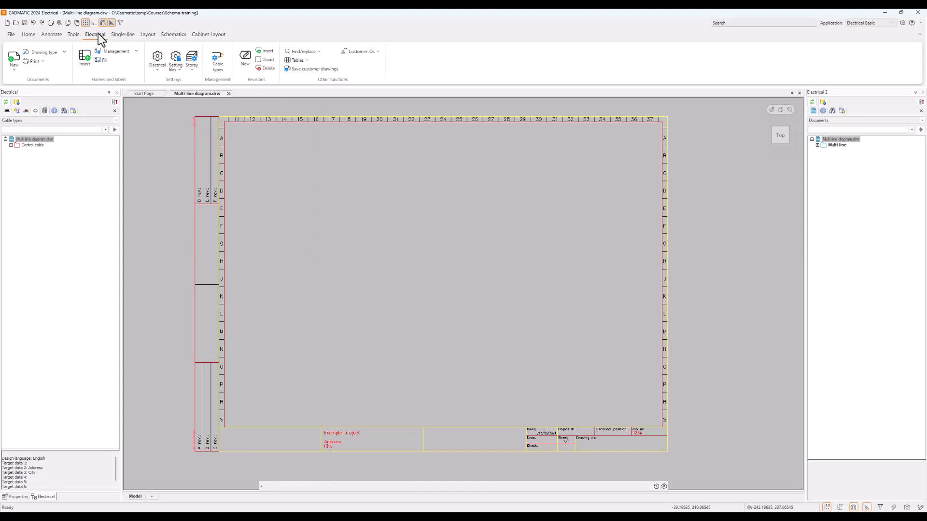
click(135, 51)
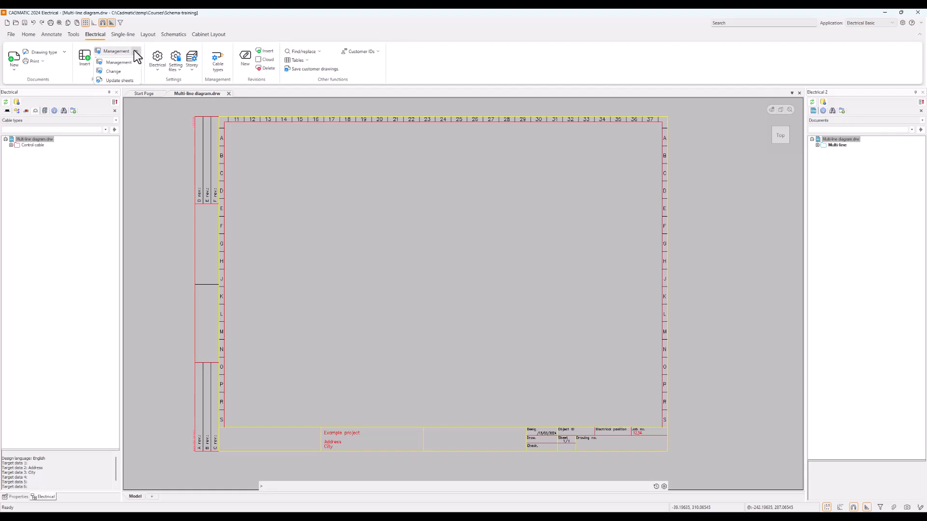
click(135, 50)
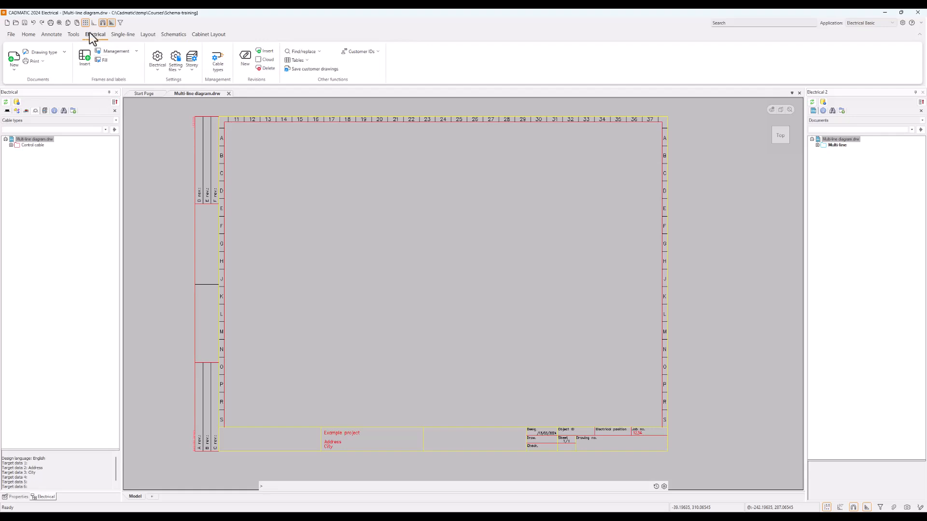
click(121, 53)
click(395, 236)
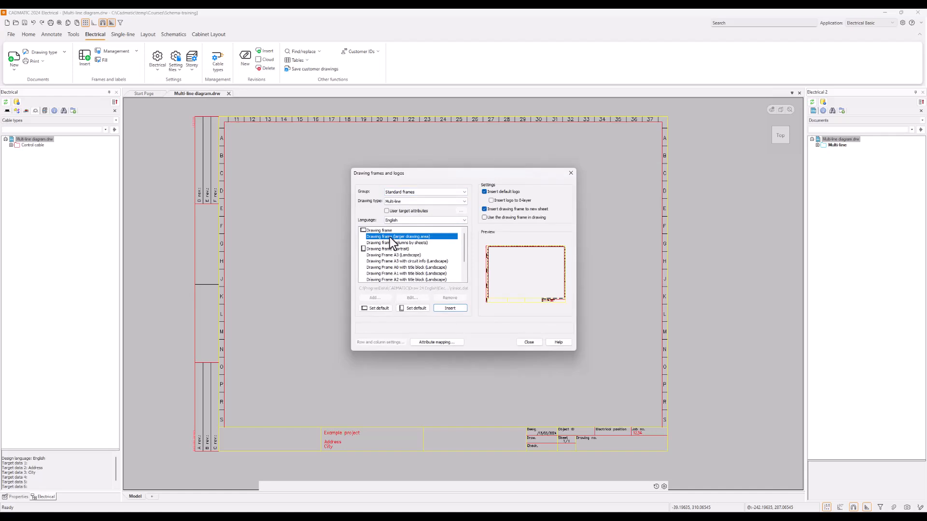
click(464, 192)
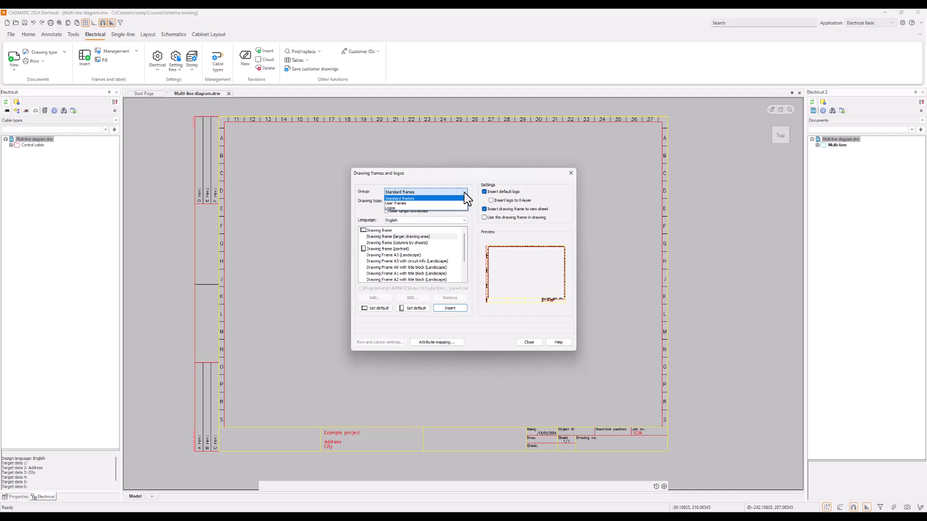
click(464, 192)
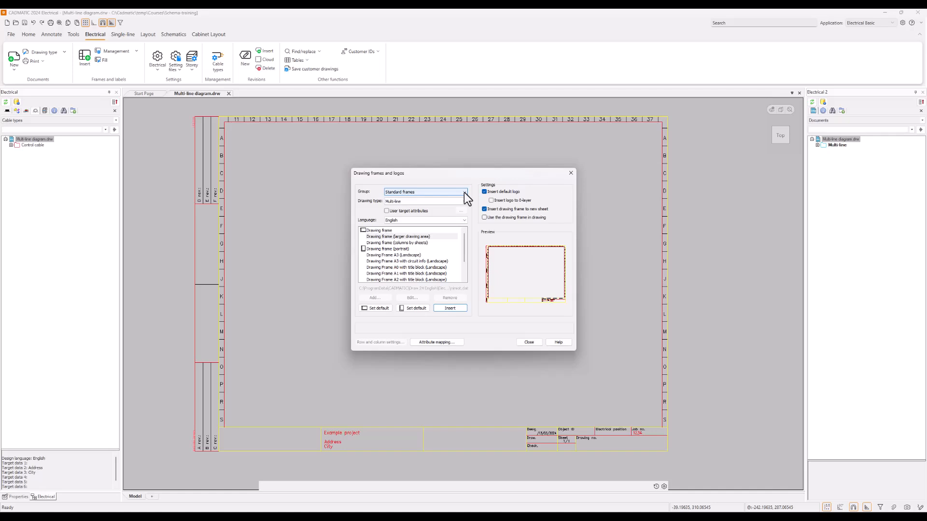
click(529, 342)
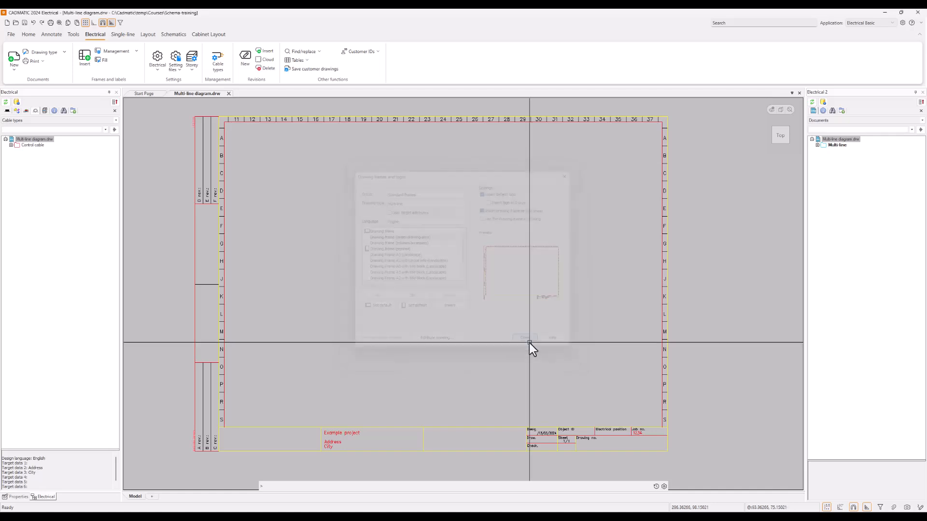
Open the sheet management and set the drawing number of sheet 1 to 9.8.1-5.
click(177, 35)
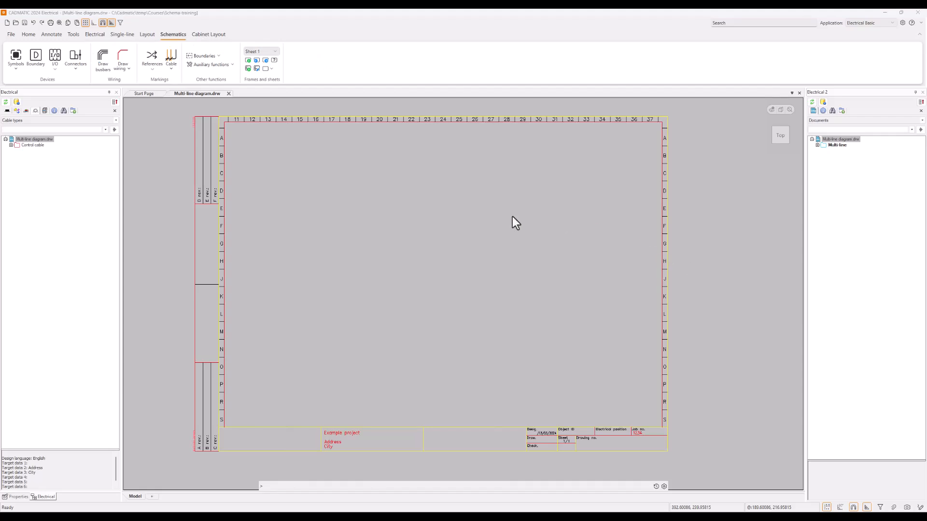
click(356, 214)
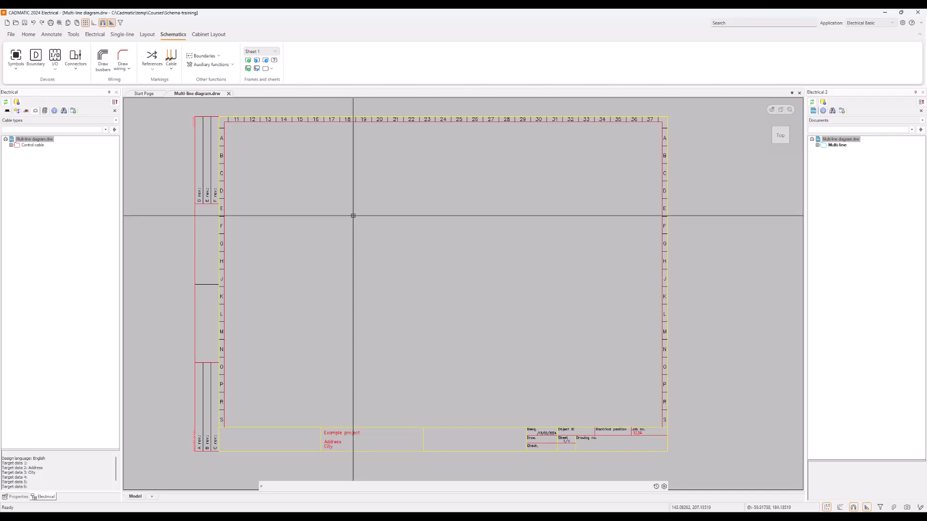
click(257, 69)
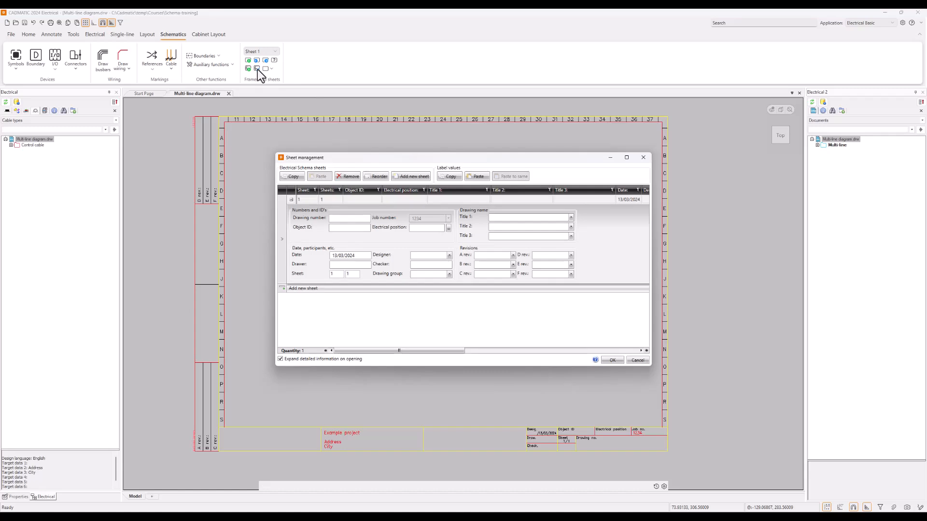
click(292, 200)
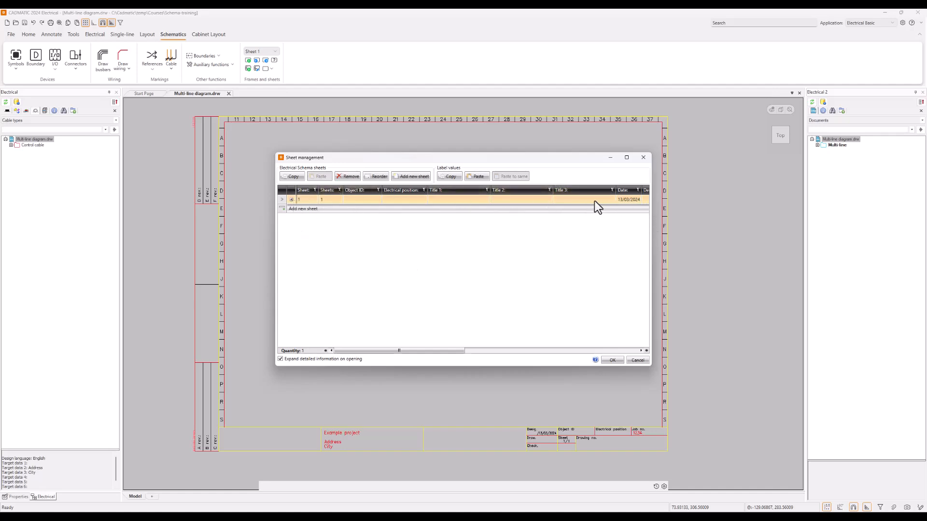
click(292, 200)
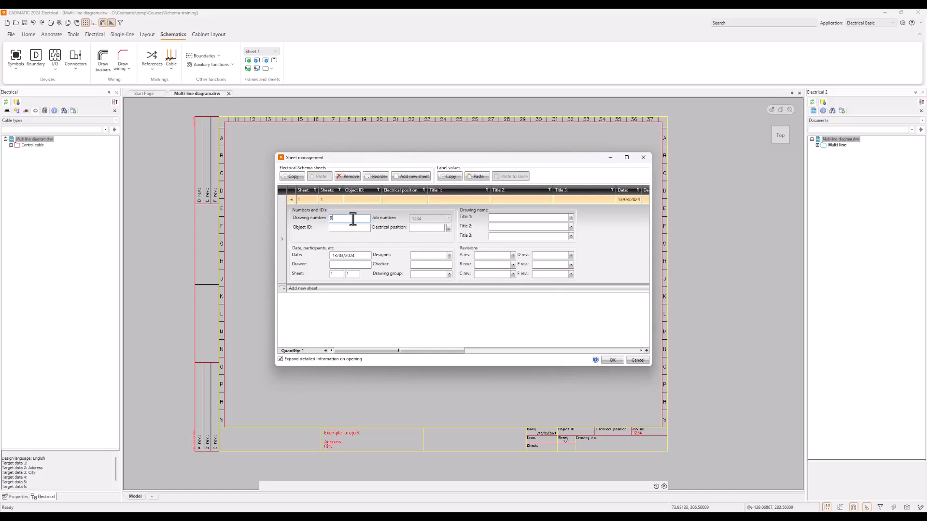
text(.8.1-5)
Set the drawing name of sheet 1 to Title 1 PES mode, Title 2 Motor valve and Title 3 Continuous duty.
click(504, 218)
text(PE)
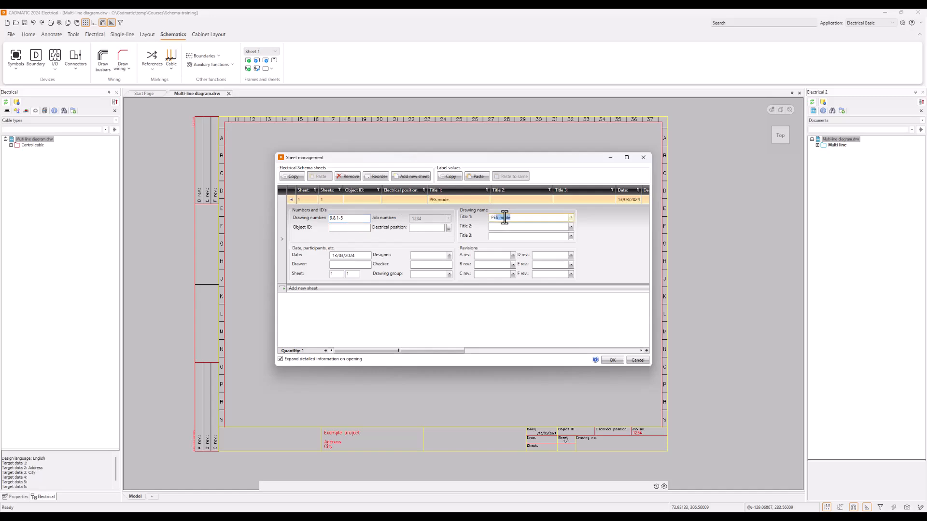
text(S mode)
key(End)
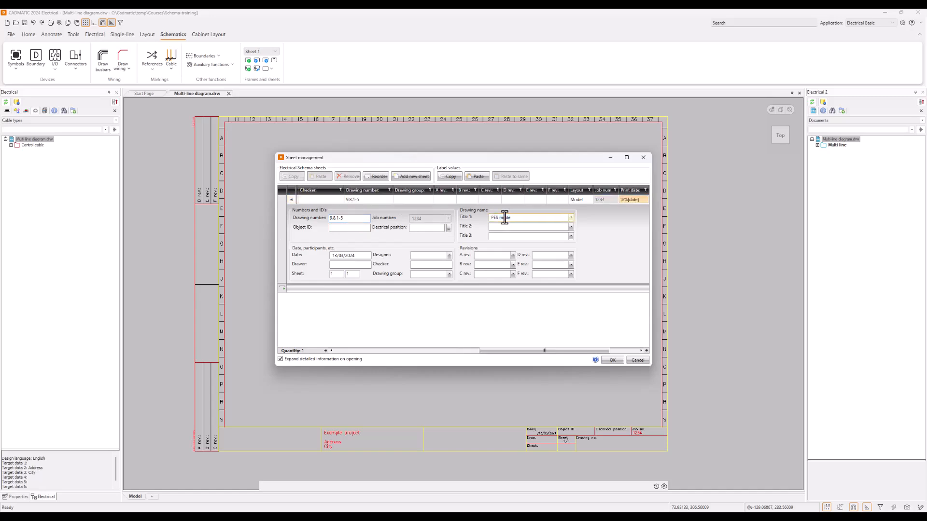
click(507, 225)
text(Motor valve)
click(509, 236)
text(Continuous duty)
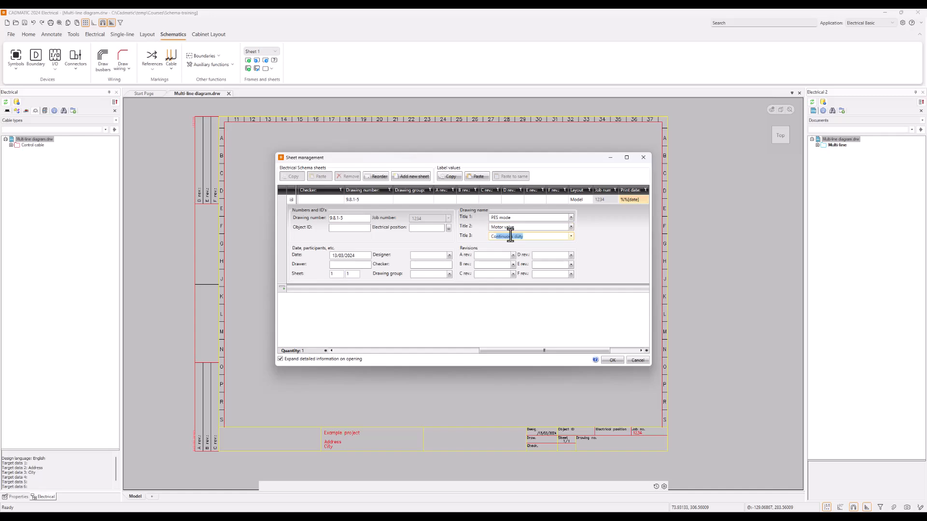
Fill in the person's initials as drawer, designer and checker of sheet 1.
click(345, 265)
click(423, 256)
text(AHE)
click(424, 265)
text(AHE)
Set the sheet's object ID to =123 and its electrical position to +MCC1, and apply the sheet information.
click(342, 228)
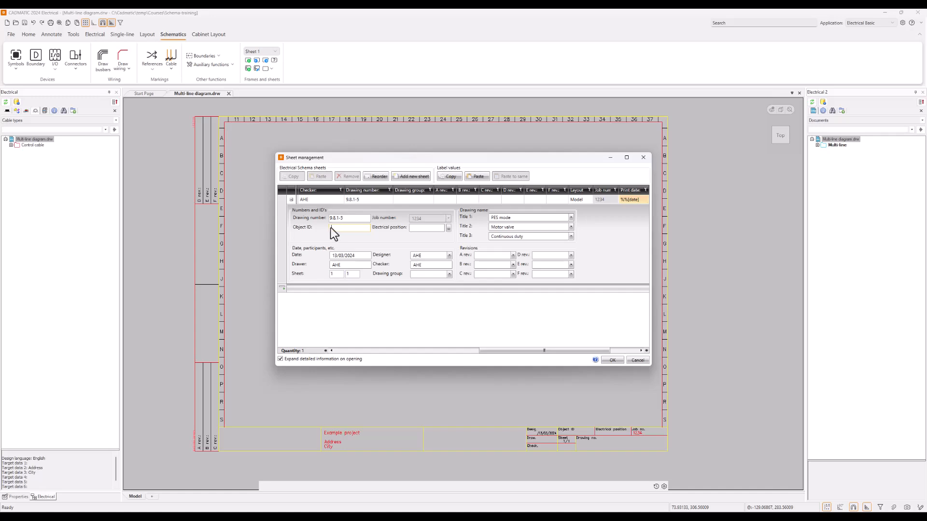
click(419, 229)
click(360, 228)
text(=123)
click(436, 229)
text(+MCC1)
click(611, 361)
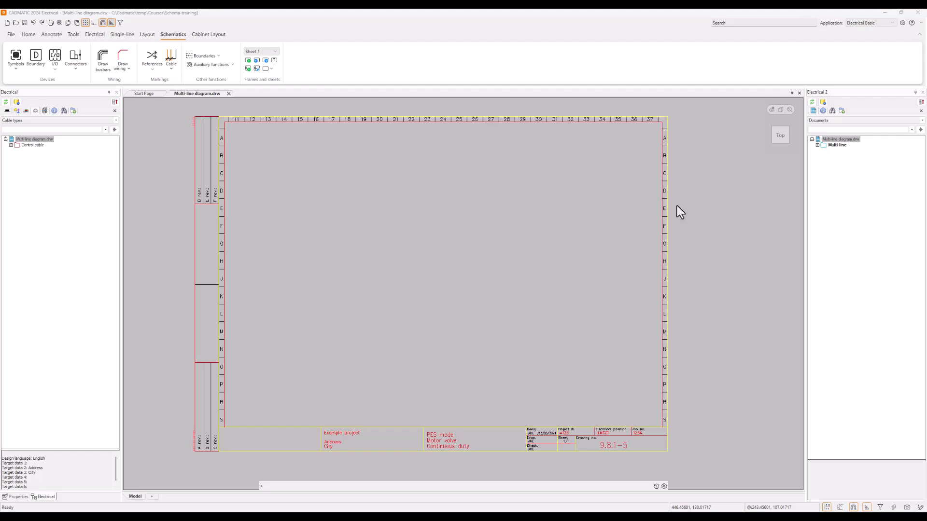
click(454, 210)
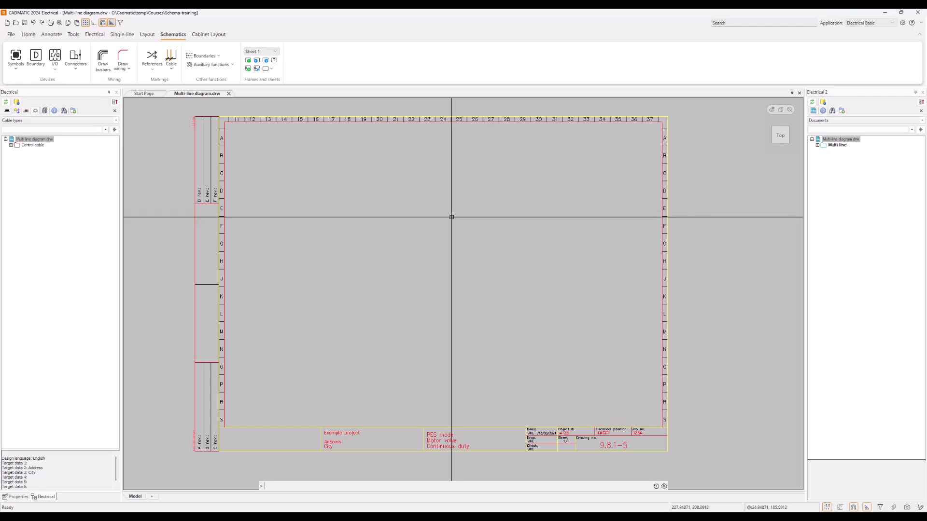
click(237, 127)
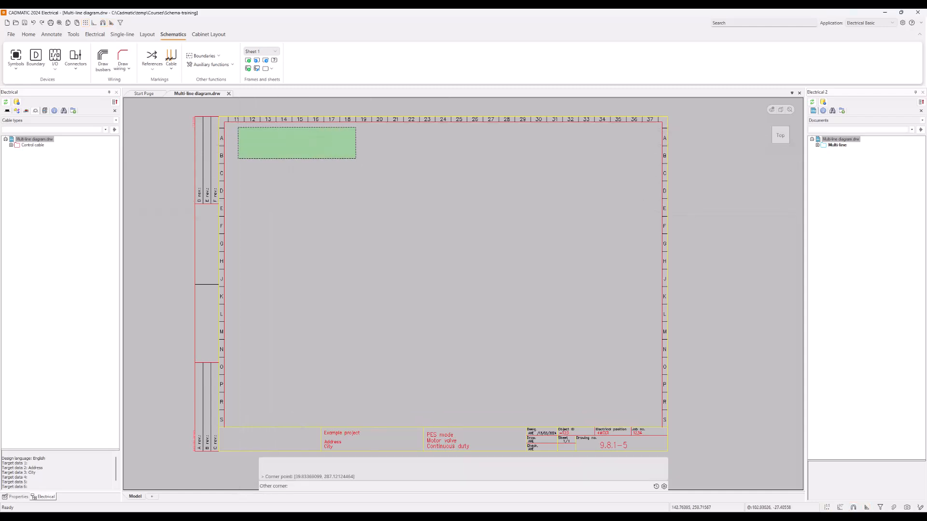
click(356, 157)
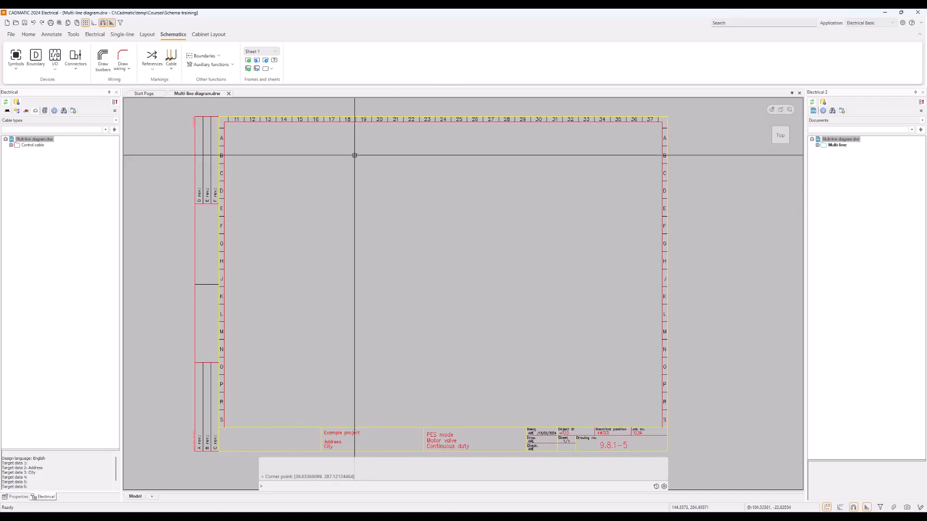
Turn on ortho mode with an ortho angle of 45.
click(73, 34)
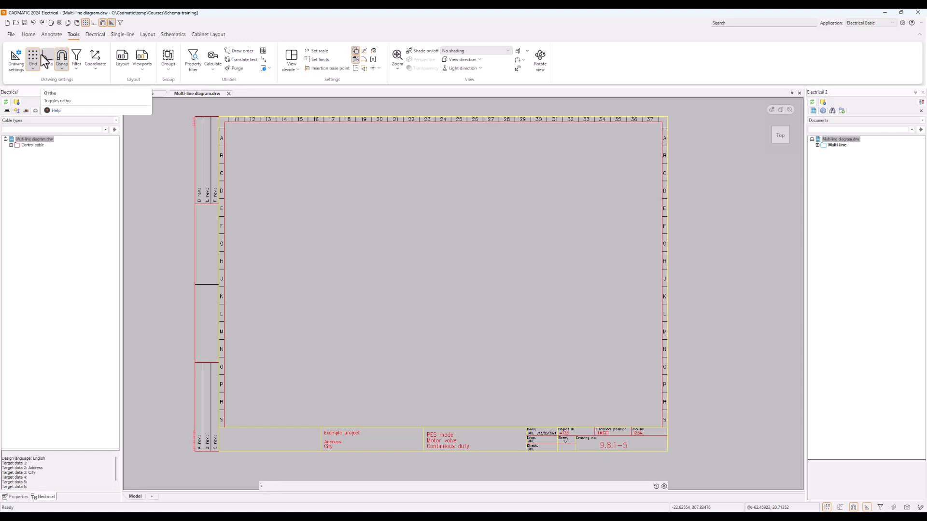
click(48, 68)
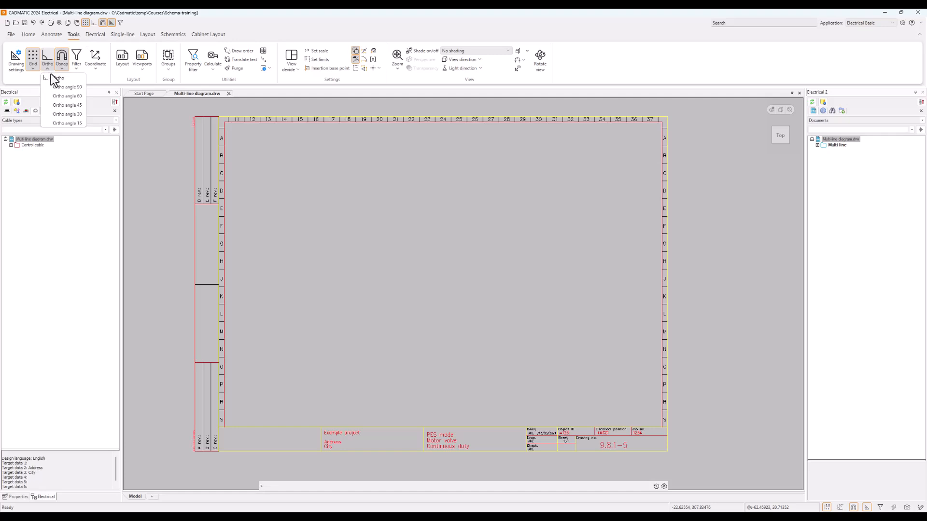
click(74, 106)
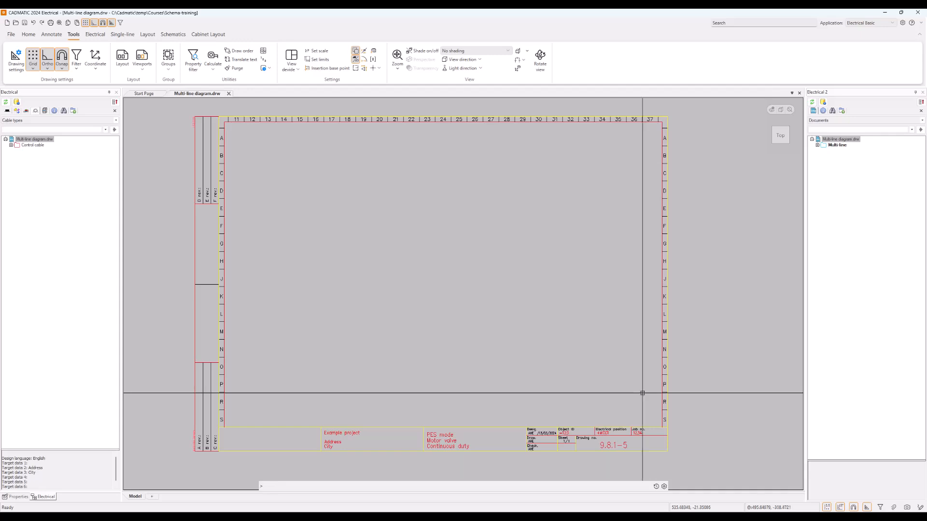
Examine the available ortho angle options and grid spacing options for the drawing.
click(169, 34)
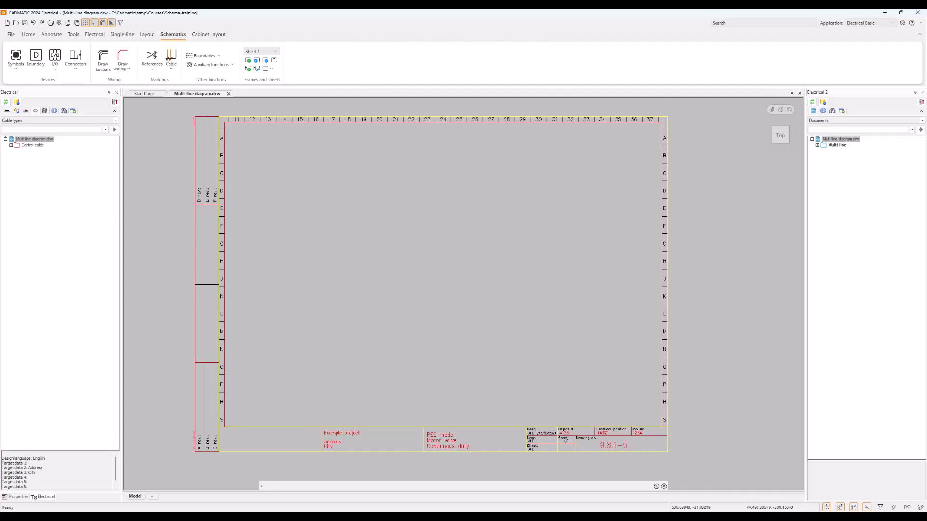
right_click(840, 508)
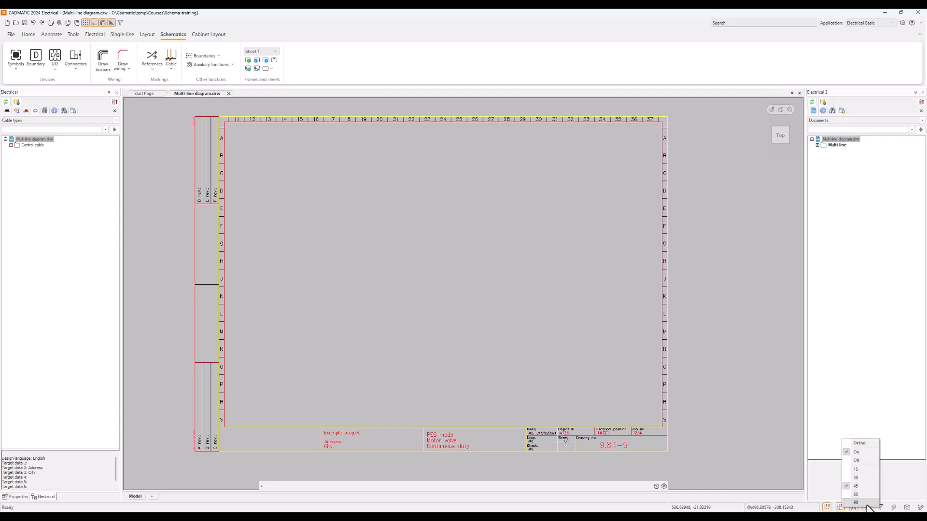
click(815, 487)
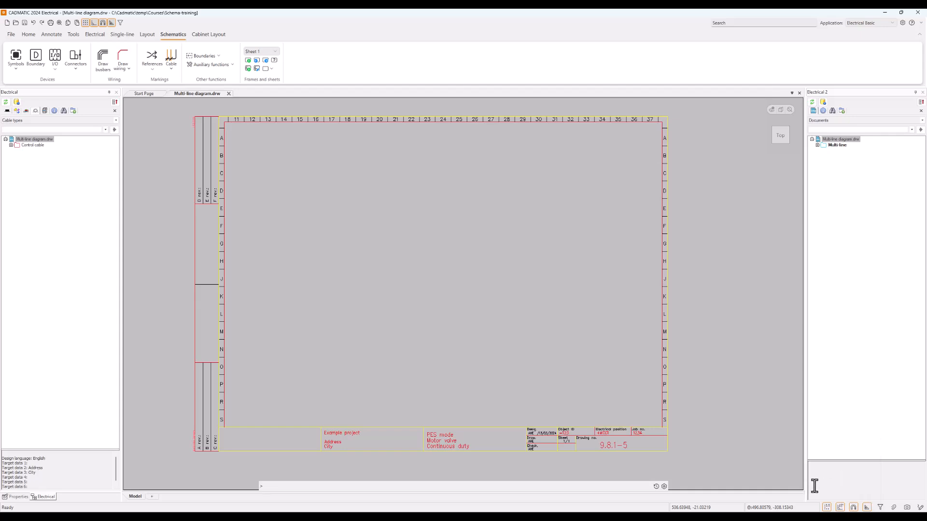
click(826, 508)
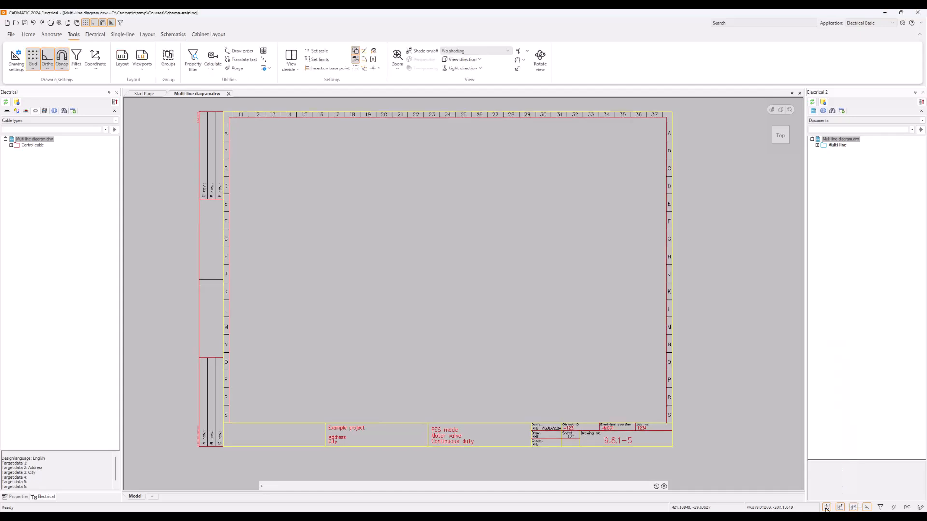
click(826, 507)
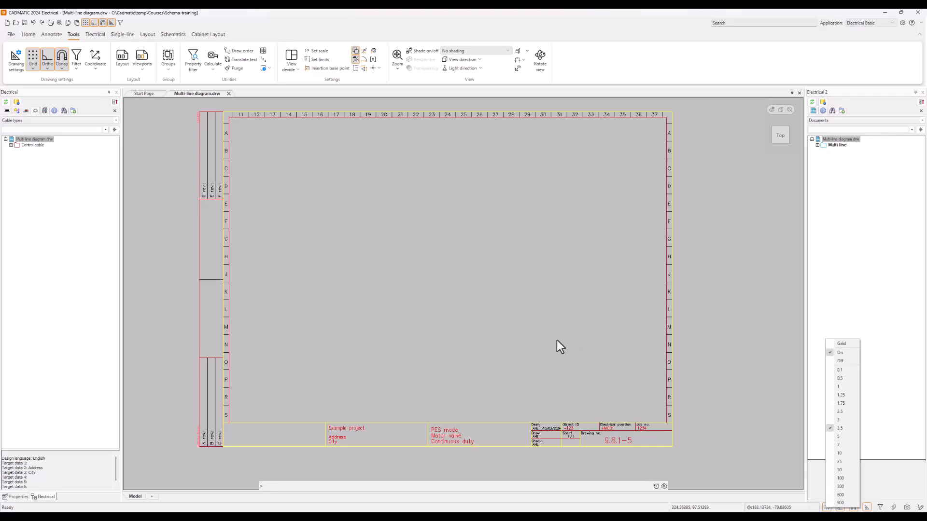
click(543, 276)
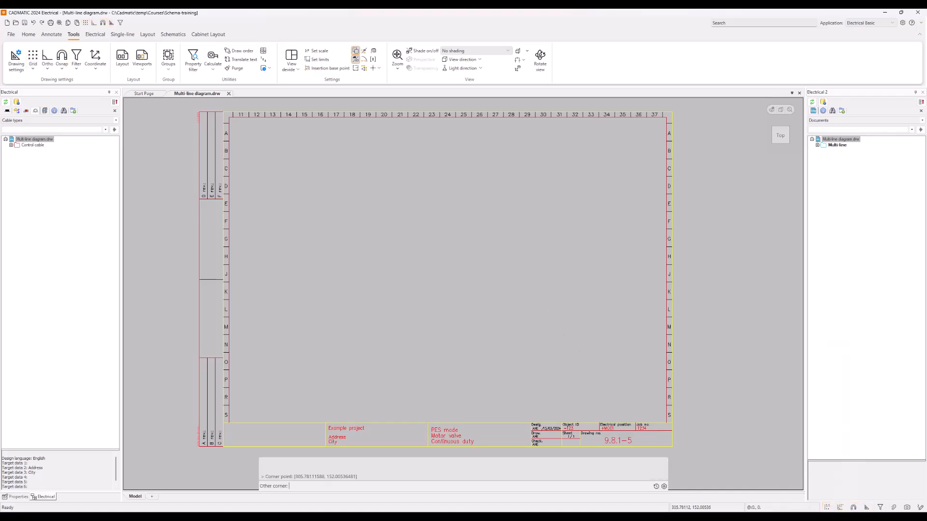
click(547, 290)
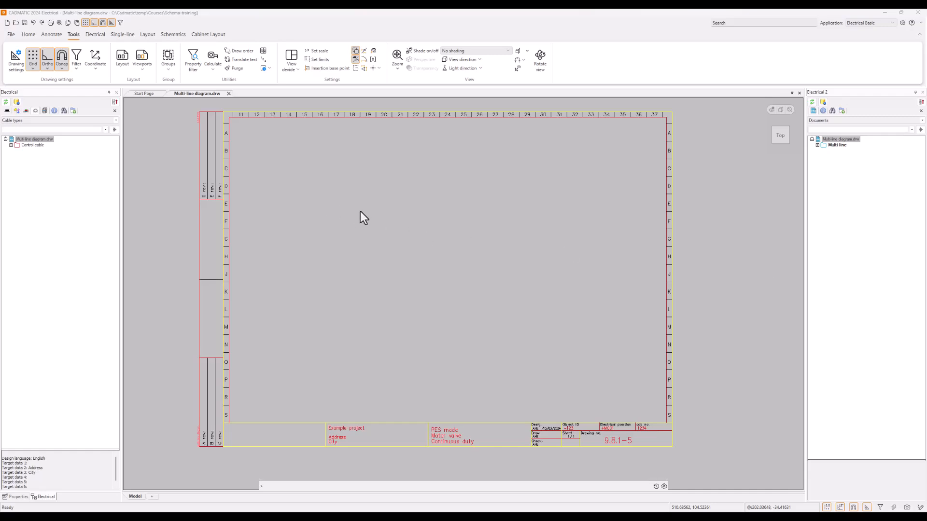
Start drawing busbars and configure five of them, labelled L1, L2, L3, N and PE.
click(174, 35)
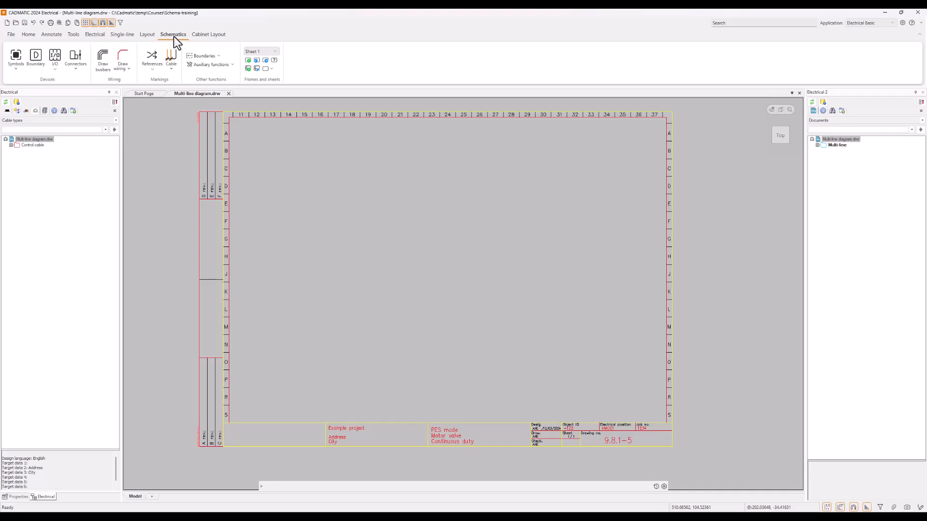
click(106, 58)
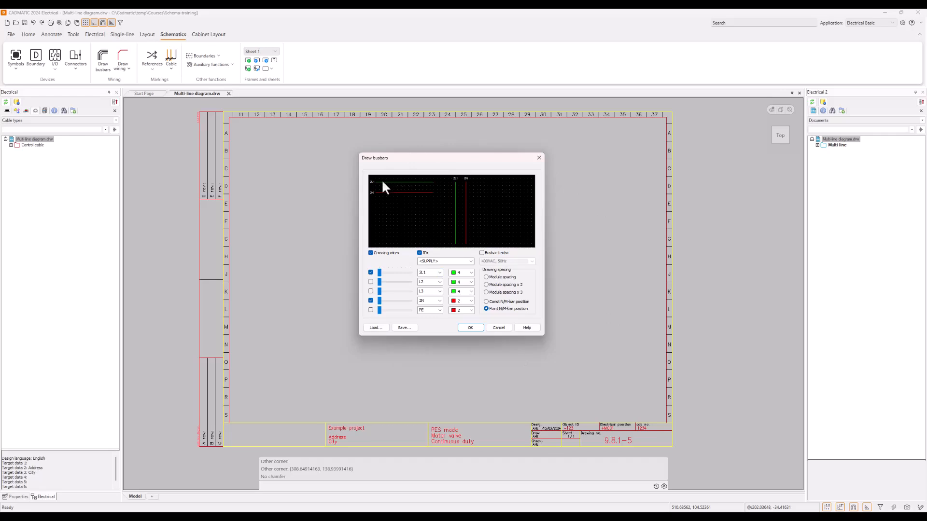
click(439, 273)
click(436, 279)
click(440, 301)
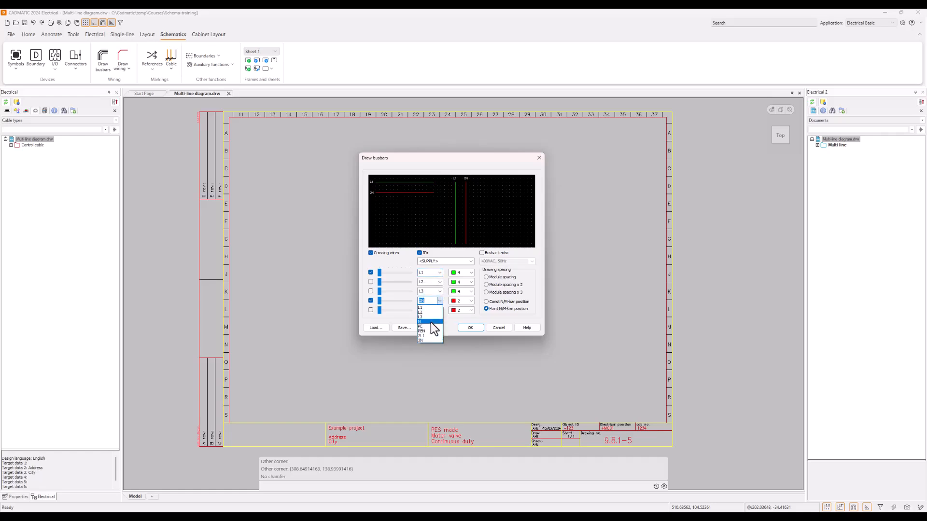
click(431, 322)
click(371, 283)
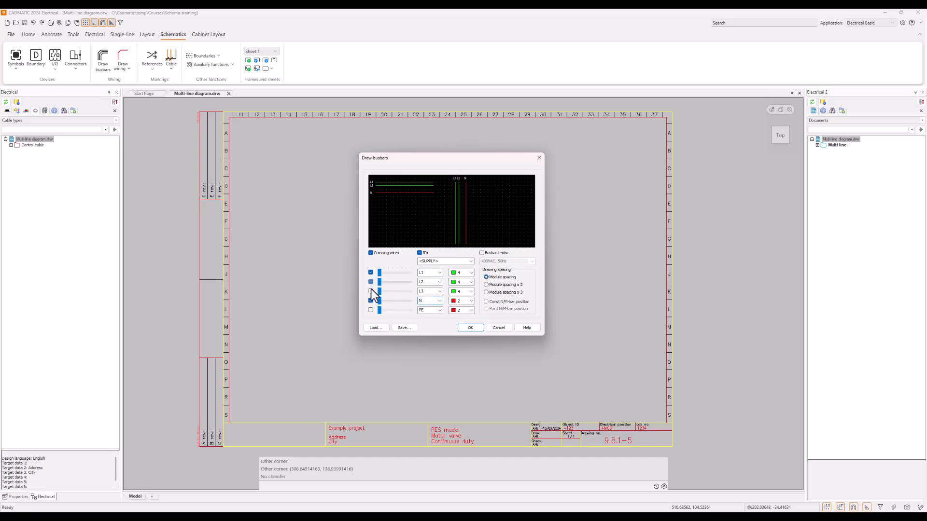
click(370, 292)
click(370, 310)
Keep the busbar ID as <SUPPLY>, turn on busbar texts with 400VAC, 50Hz, and keep colour 4 for L1.
click(420, 253)
click(470, 262)
click(471, 262)
click(482, 253)
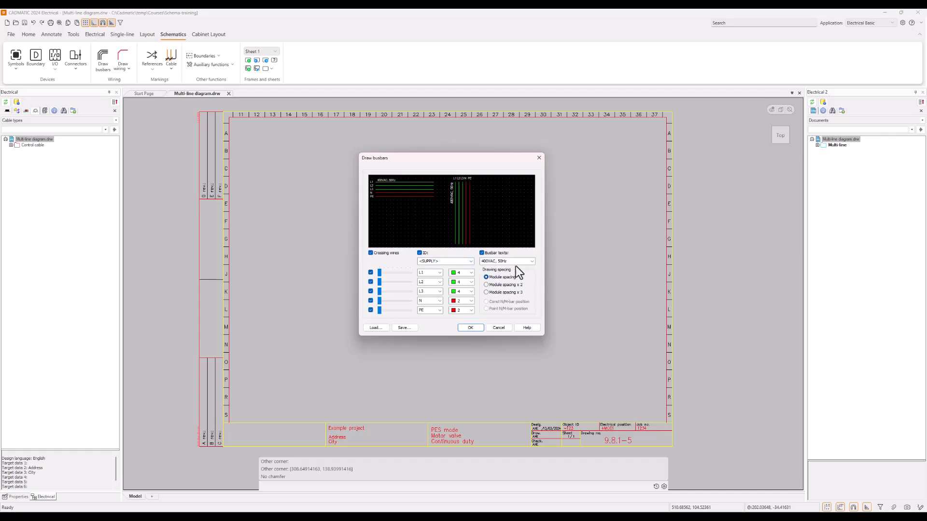
click(534, 262)
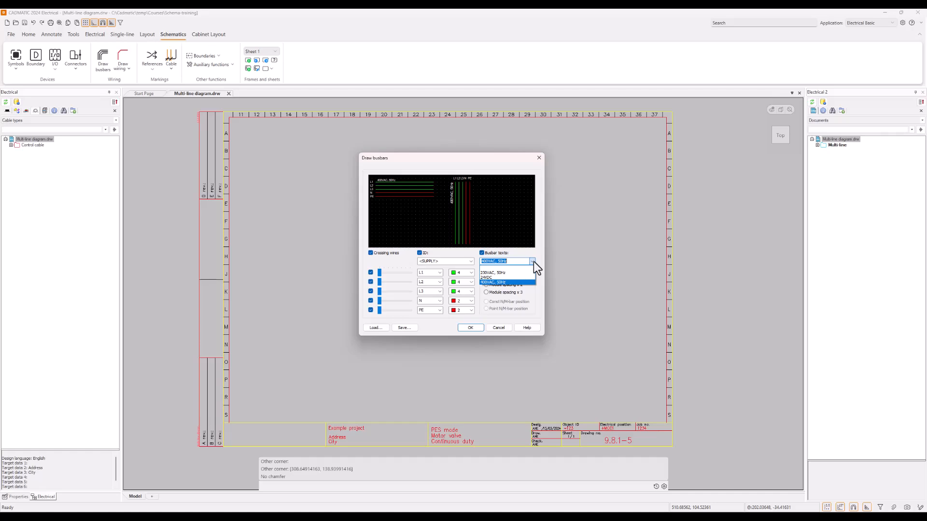
click(534, 261)
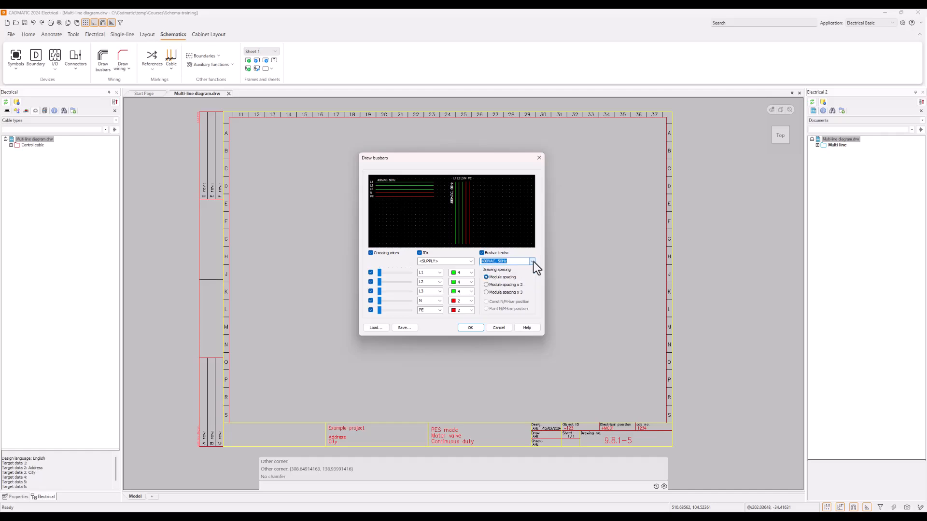
click(471, 274)
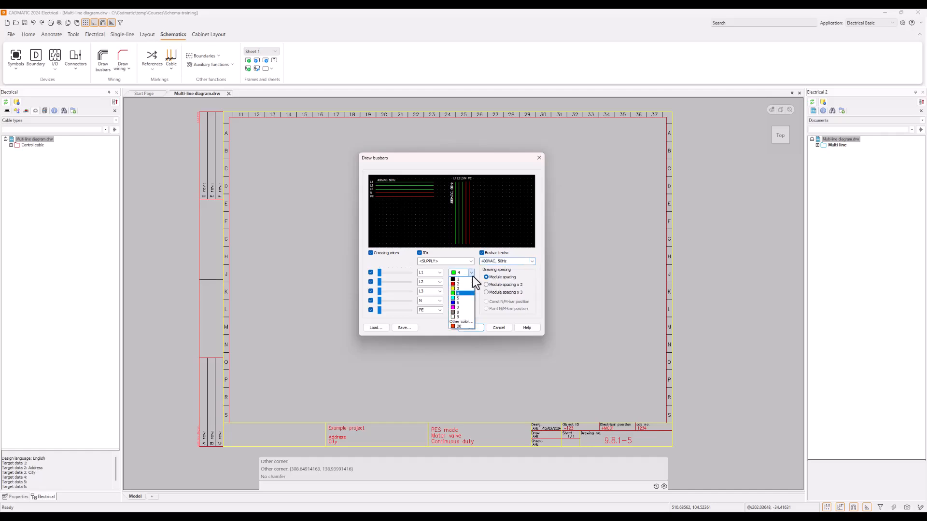
click(472, 273)
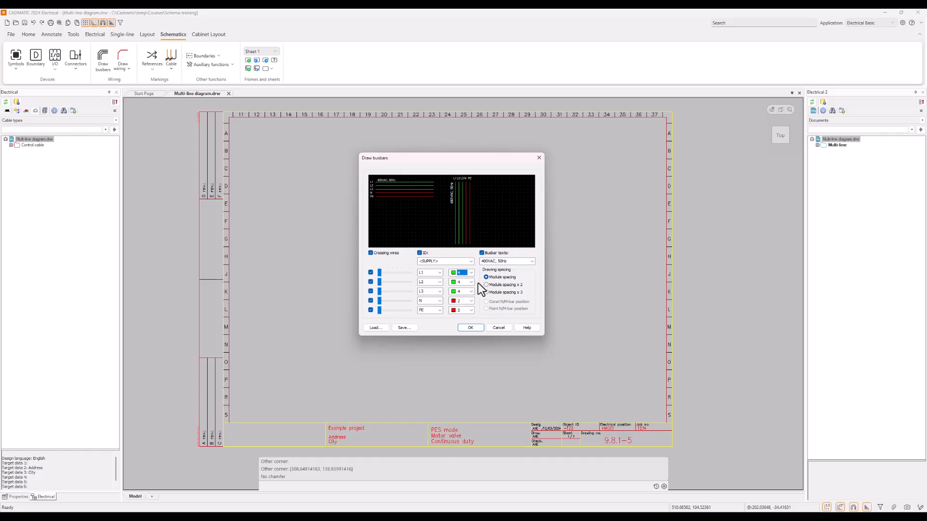
Save the busbar settings as "3-phase voltage supply bar" and check the list of saved settings.
click(405, 327)
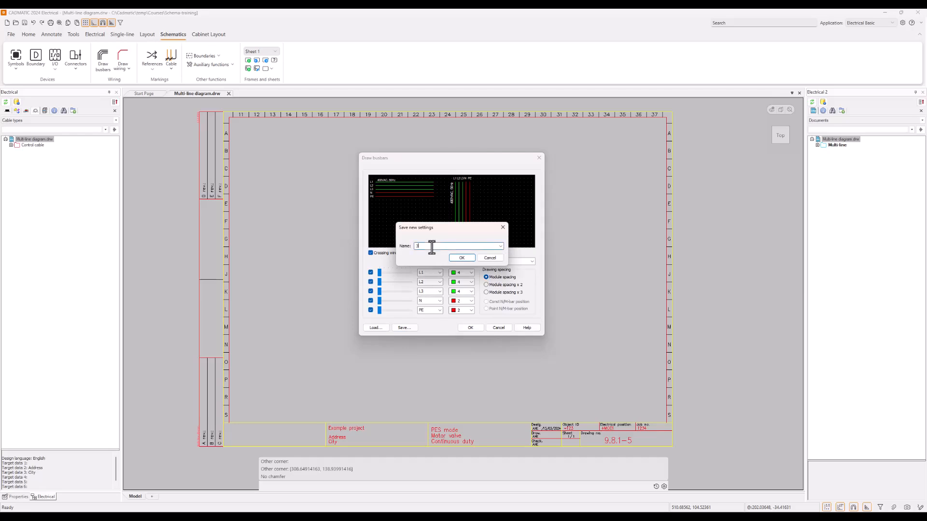
text(3-phase voltage supply bar)
click(462, 258)
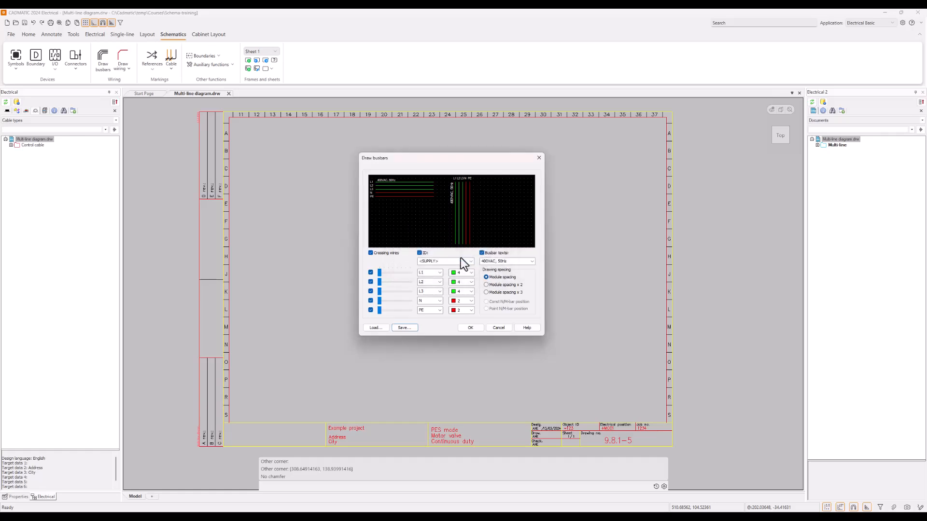
click(377, 328)
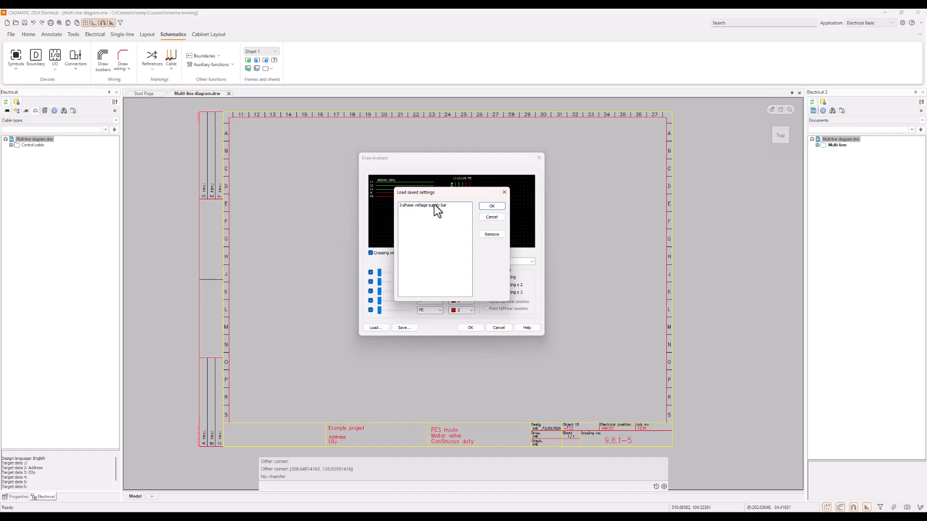
click(434, 205)
click(503, 194)
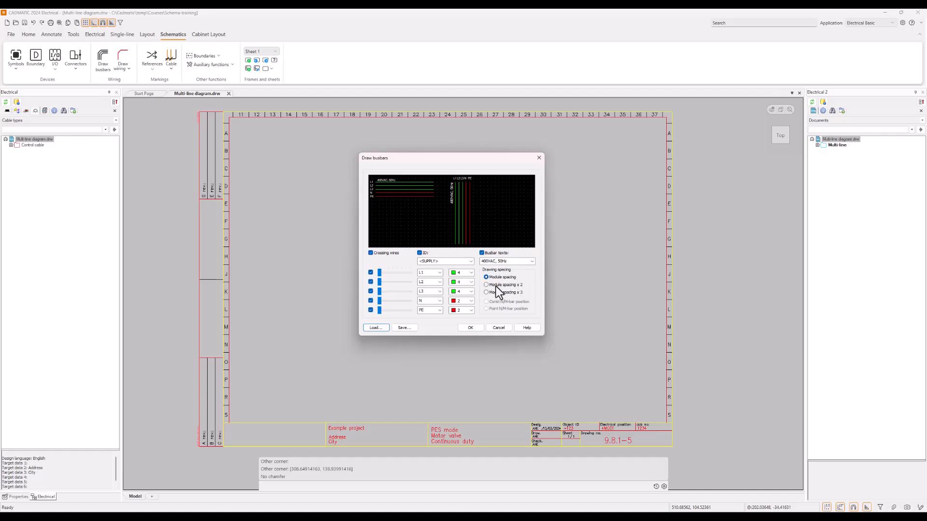
Draw the busbars horizontally along row A, about 70 units long, from column 12 to column 17 of the sheet.
click(469, 328)
click(470, 332)
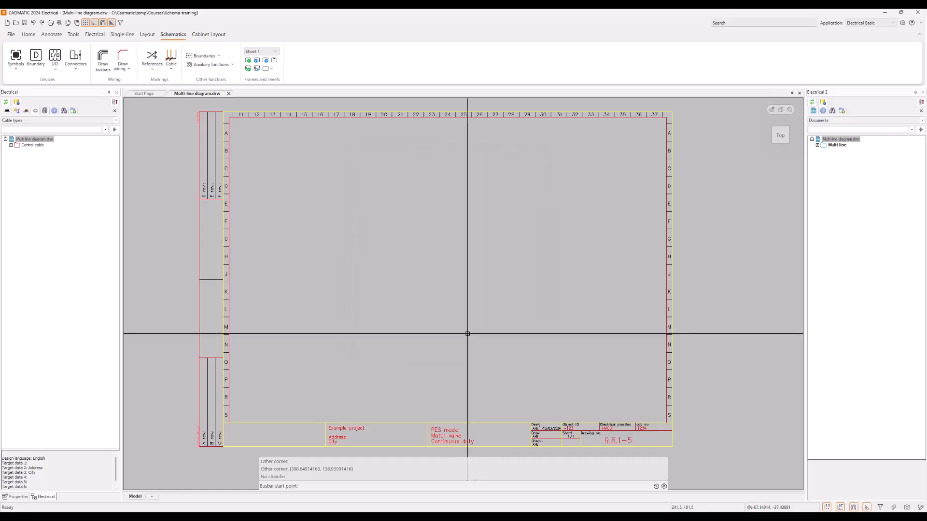
click(265, 124)
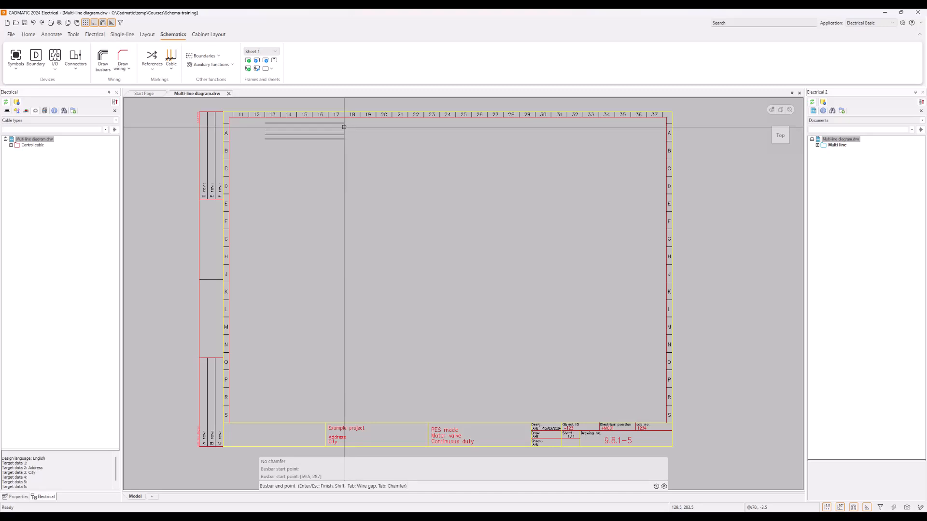
click(344, 127)
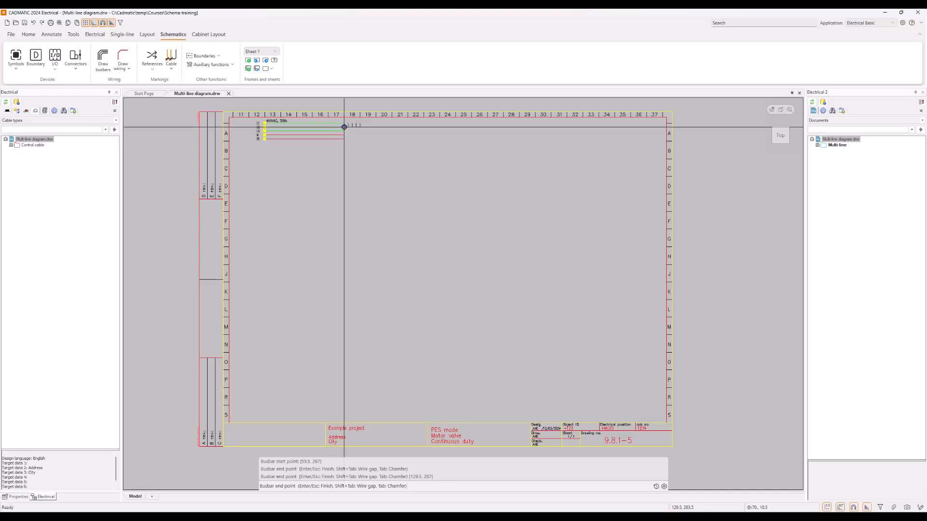
key(Escape)
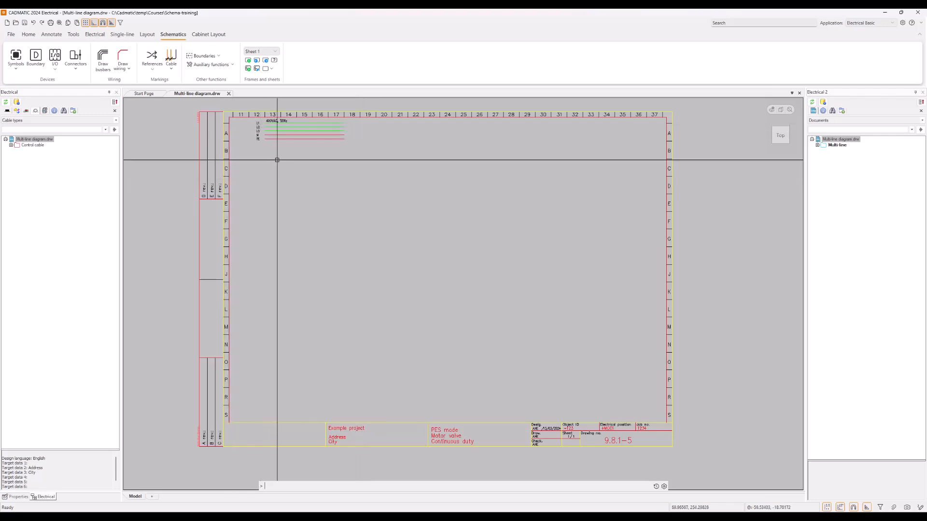
key(Return)
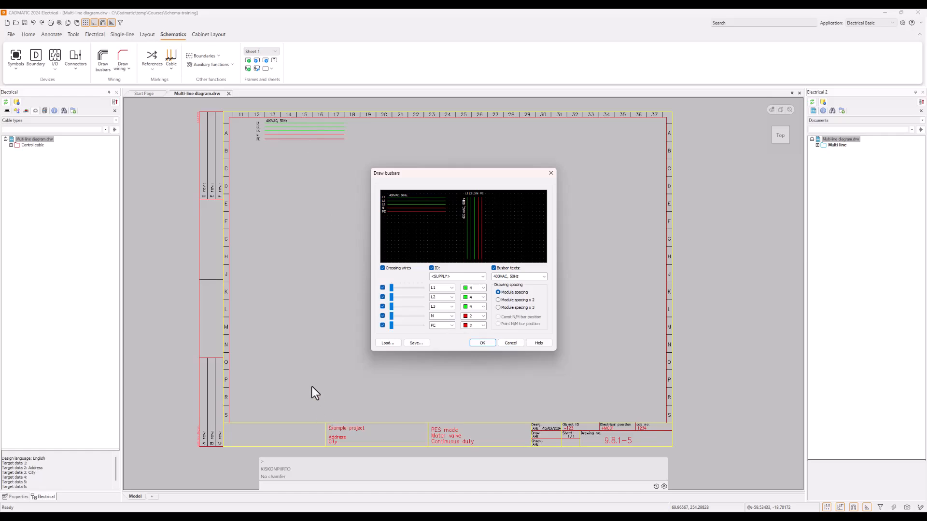
click(514, 342)
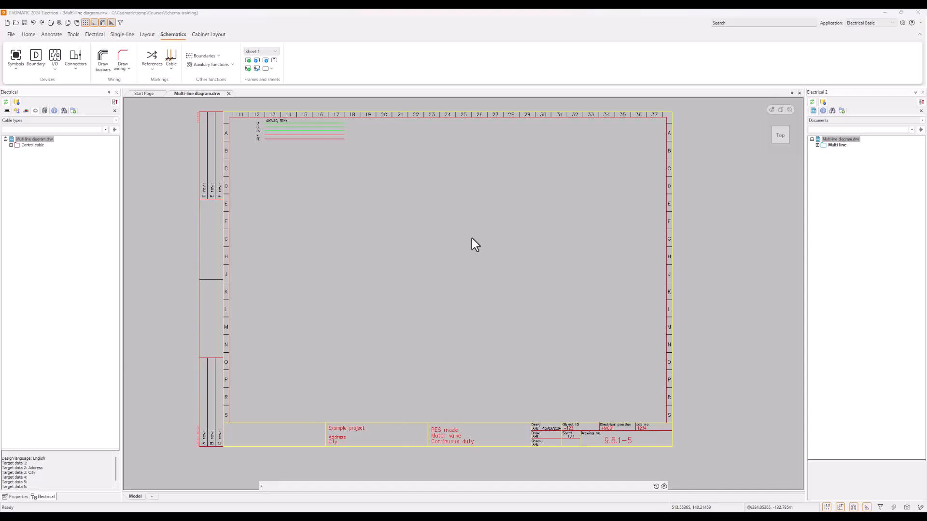
click(306, 178)
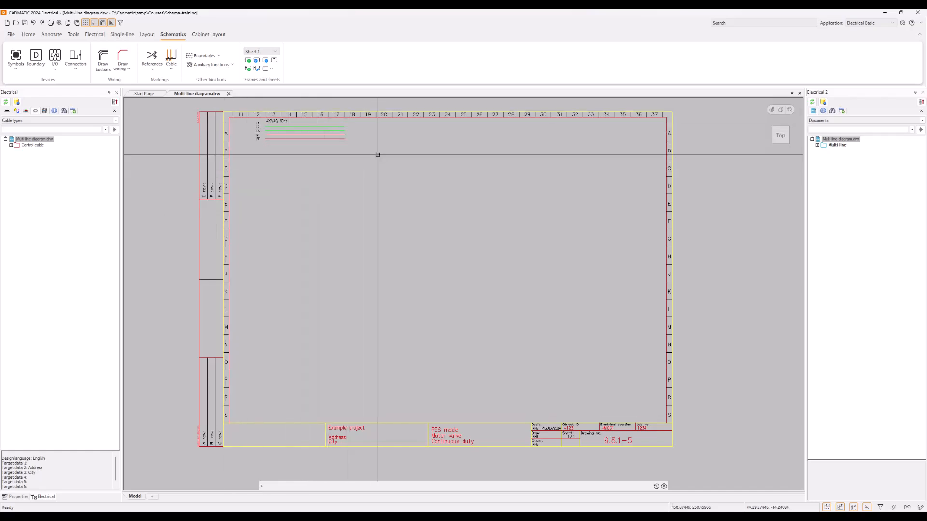
Open the Symbols window and look through the symbols in the current drawing and the favourite symbols.
click(16, 57)
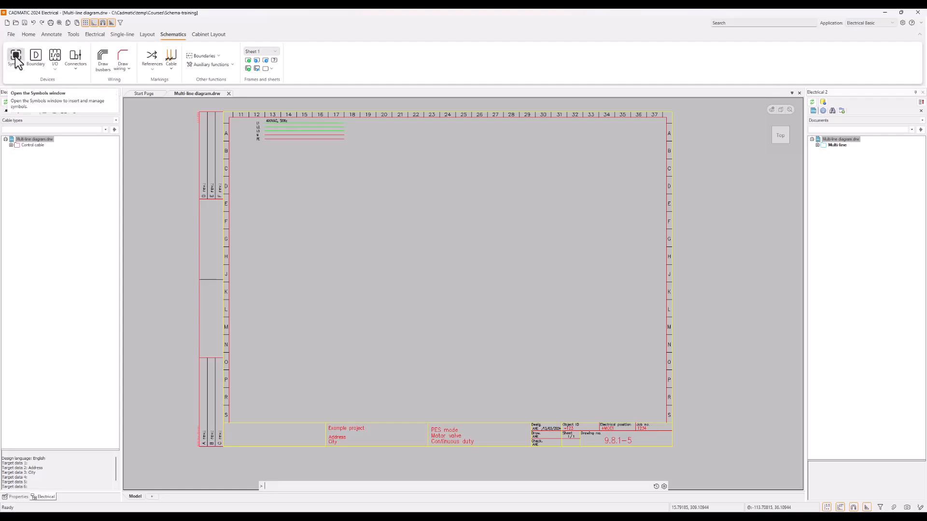
click(16, 58)
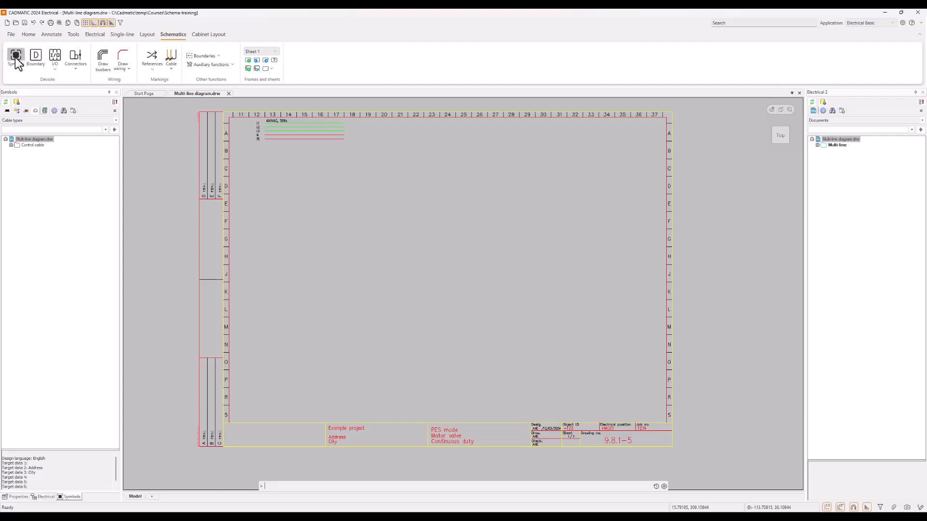
click(16, 58)
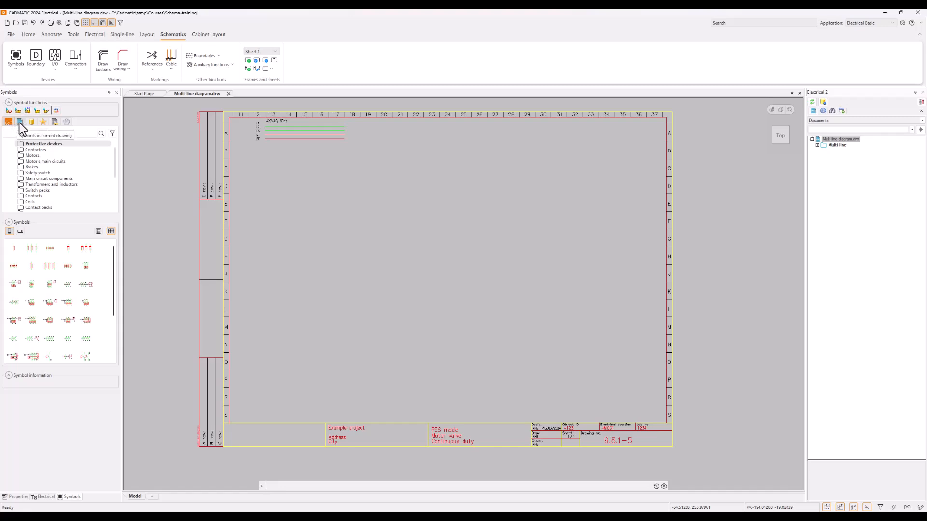
click(20, 122)
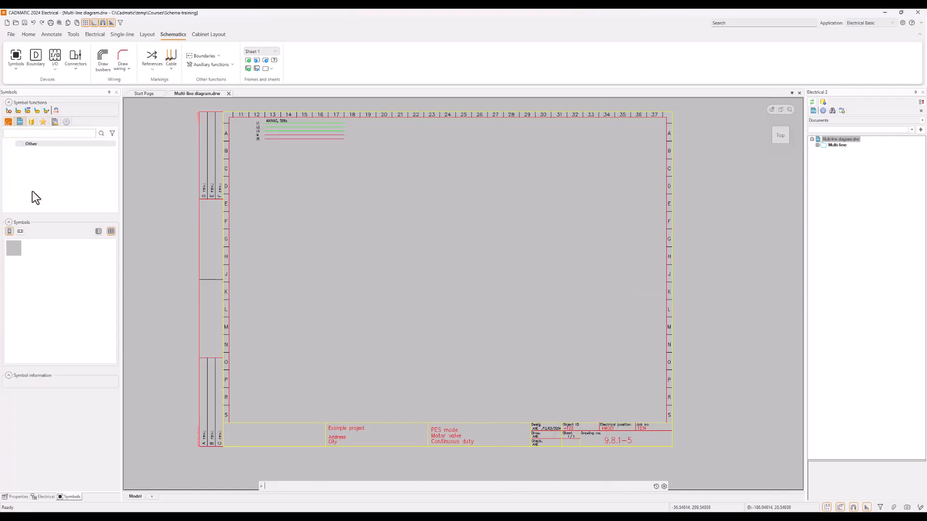
click(34, 124)
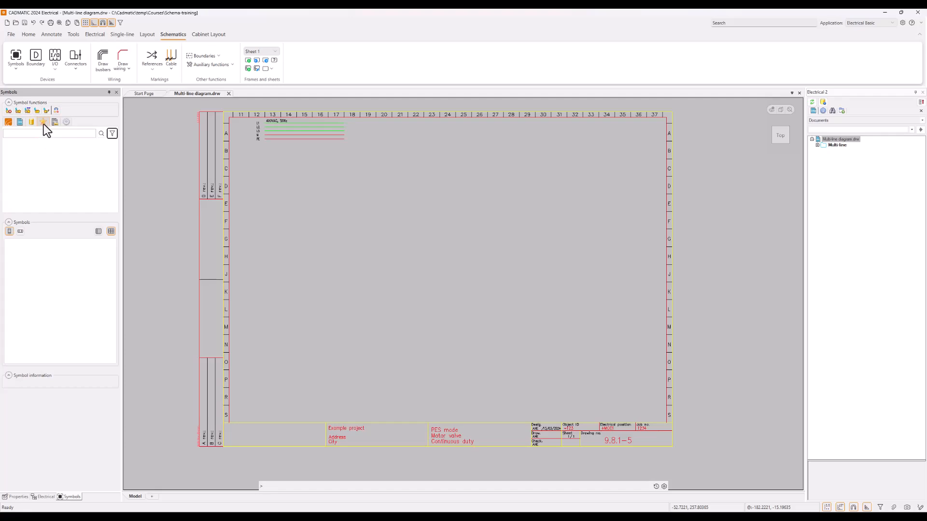
Add the 1-phase fuse SPEK001 from Protective devices to the favourites and select it in the favourites list.
click(8, 122)
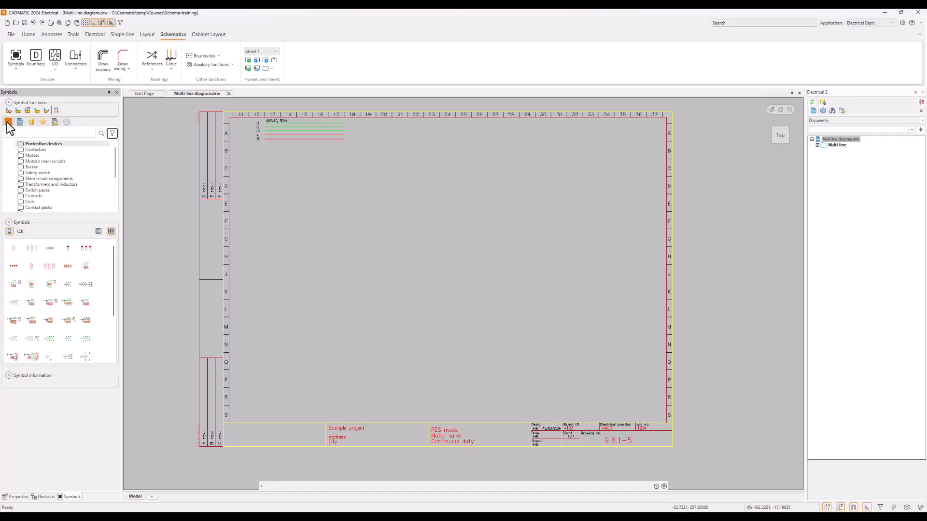
right_click(15, 253)
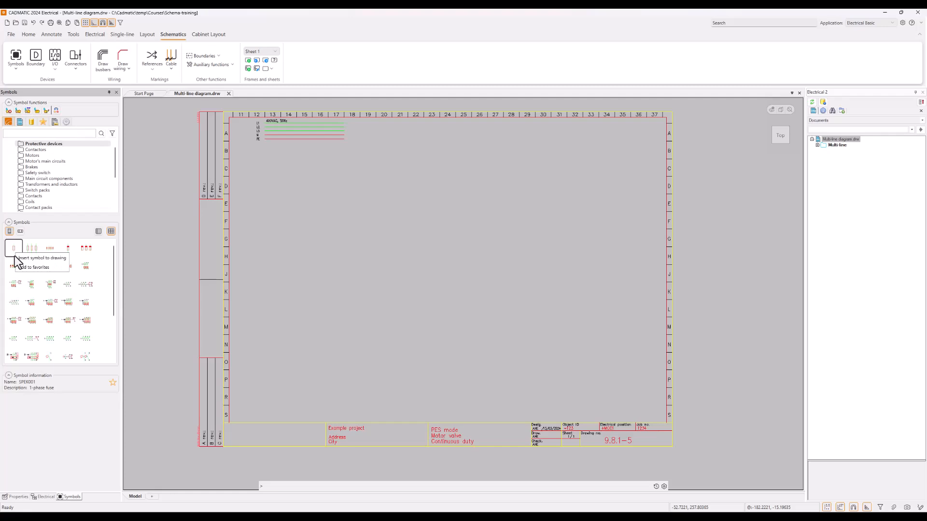
click(40, 269)
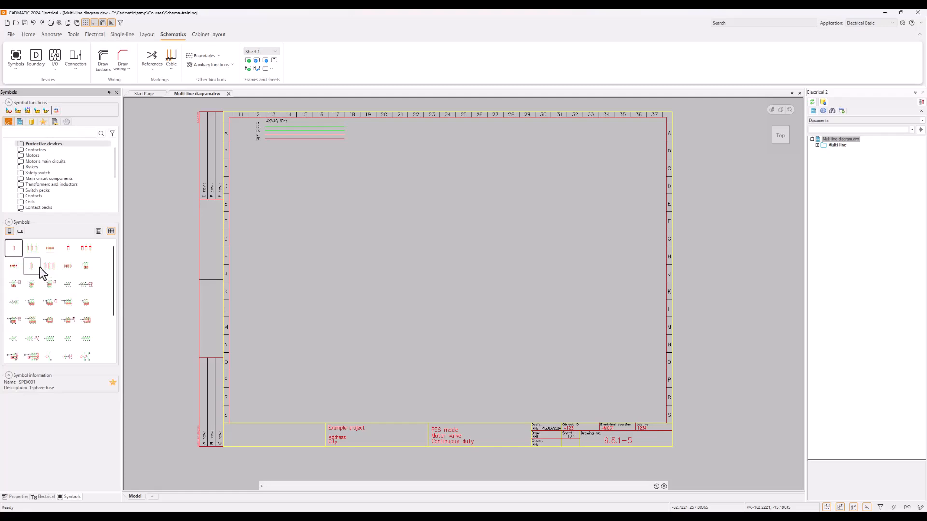
click(43, 123)
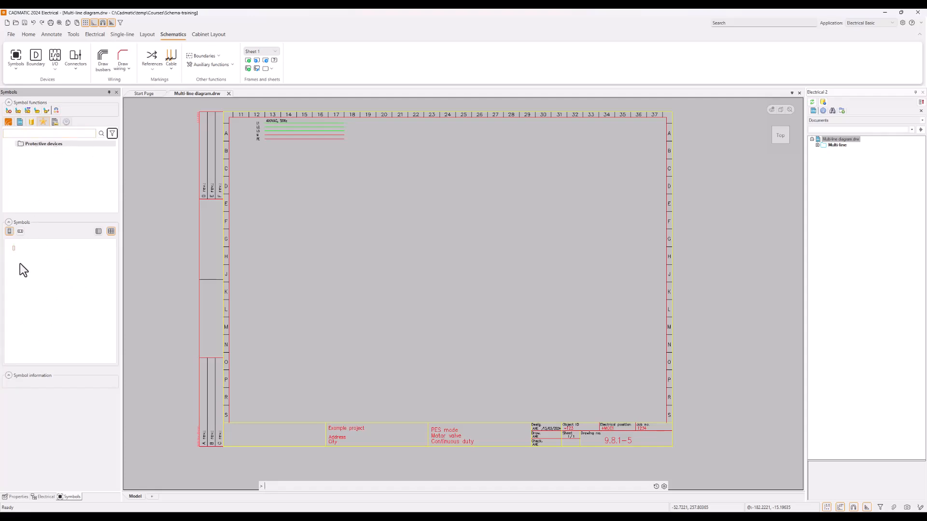
click(13, 248)
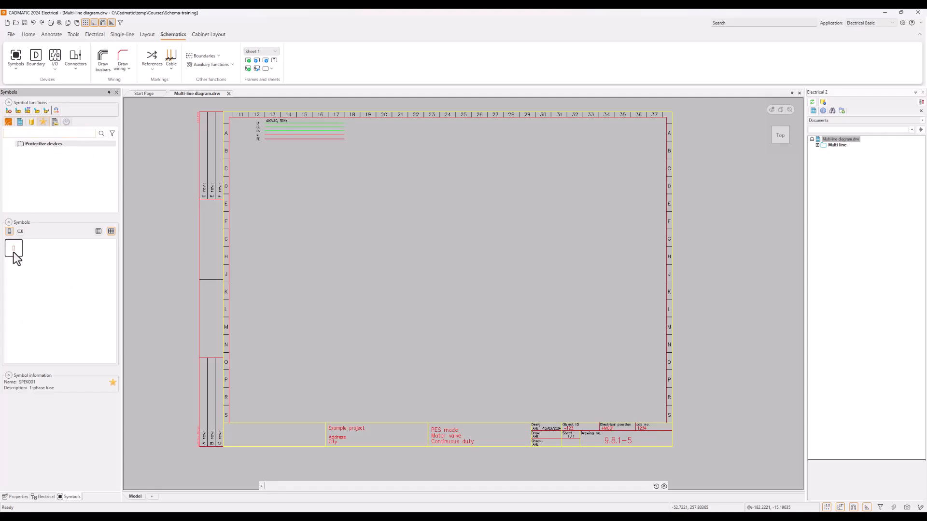
Switch the electrical symbols from Schematics to the Layout set and display its symbol library.
click(55, 122)
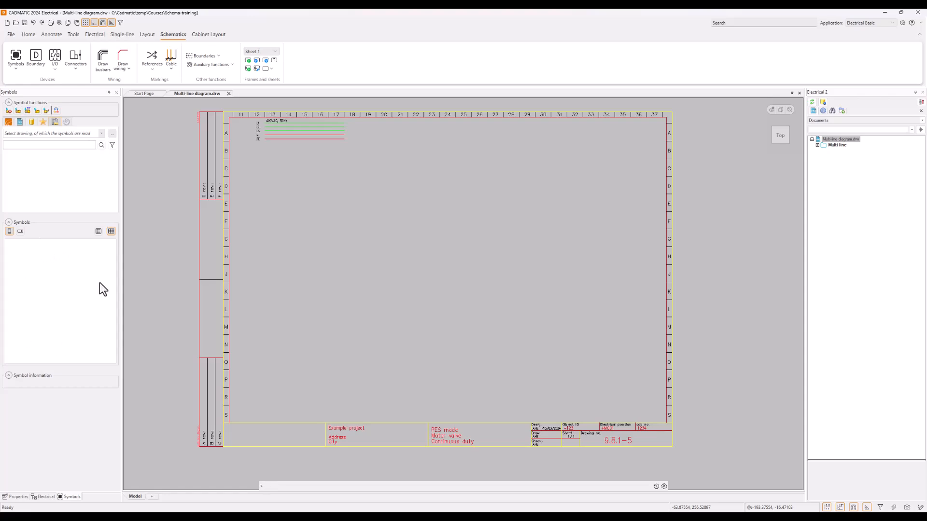
click(66, 121)
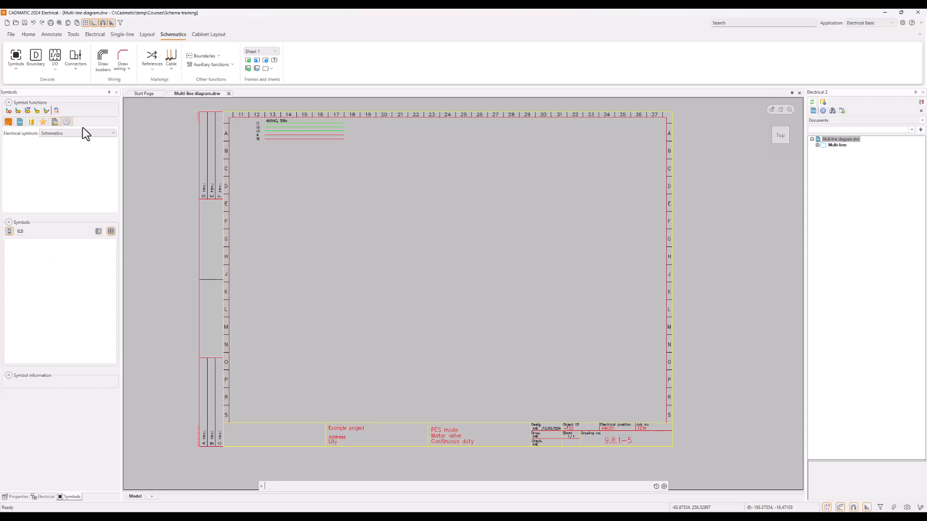
click(113, 133)
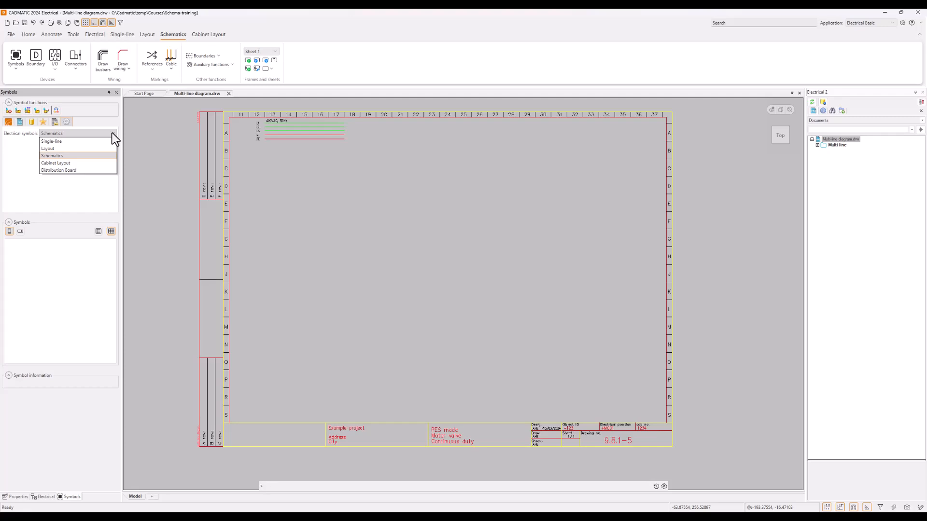
click(54, 149)
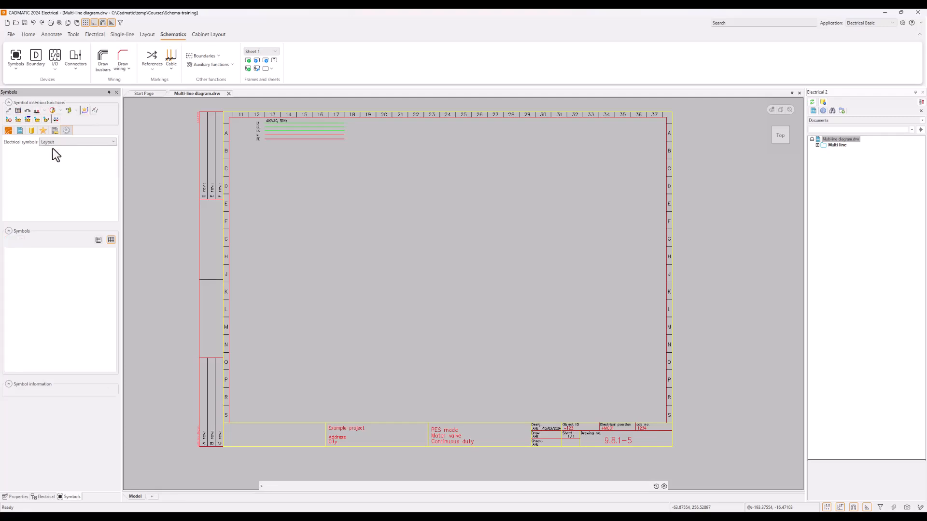
click(9, 131)
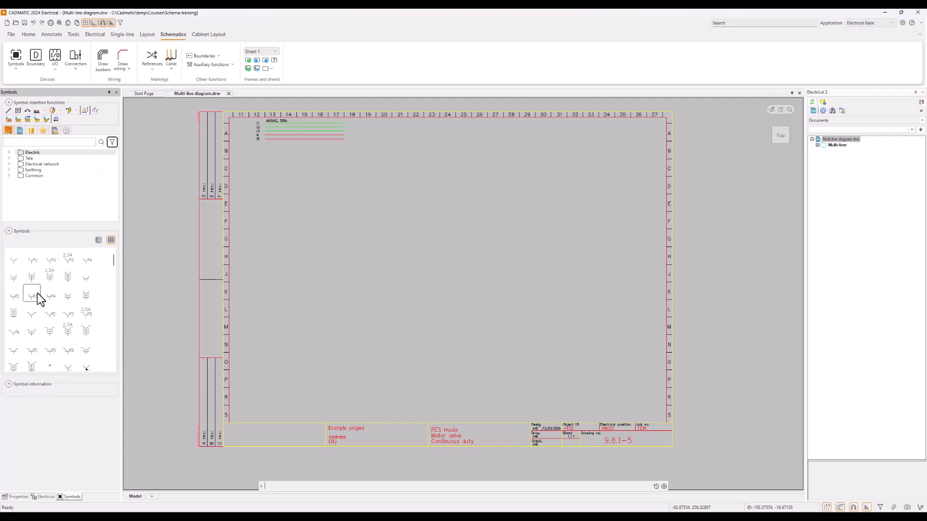
Switch the electrical symbols from Layout back to the Schematics set and display its symbol library.
mouse_move(86, 296)
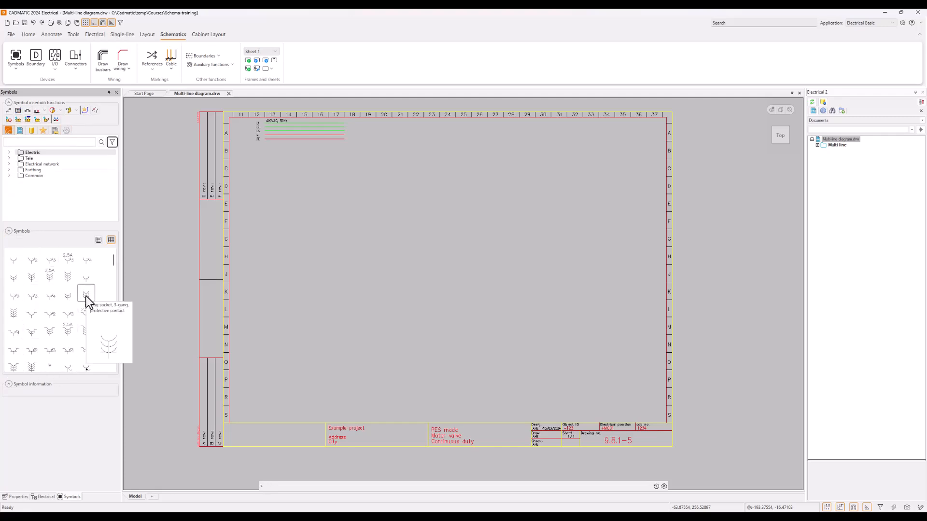
mouse_move(12, 261)
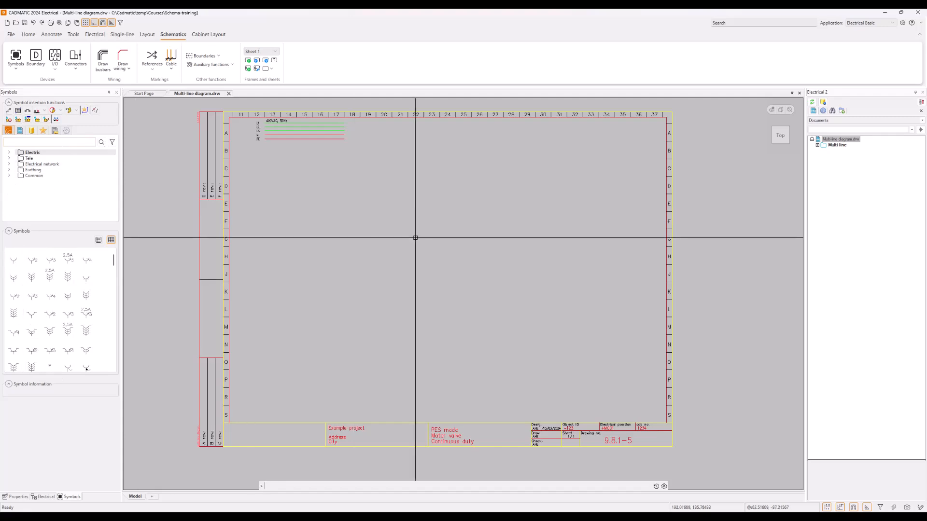
click(67, 131)
click(74, 143)
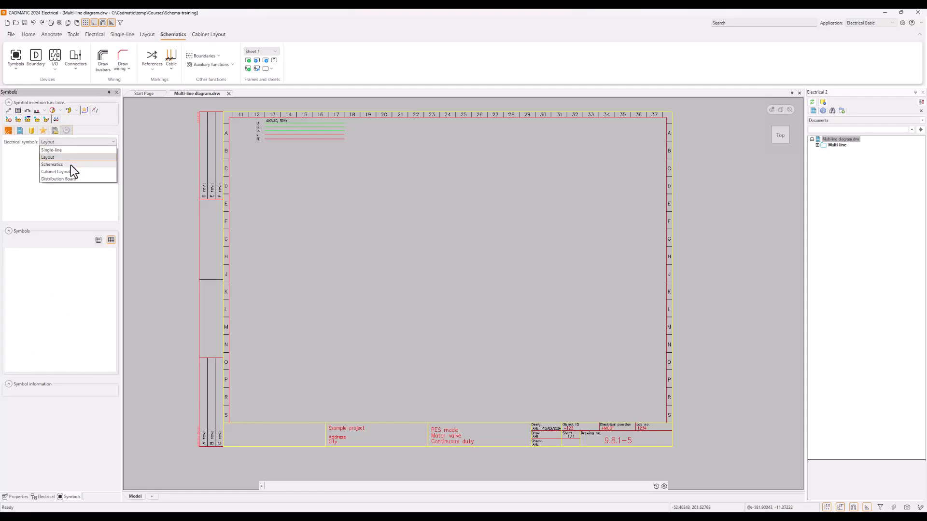
click(70, 165)
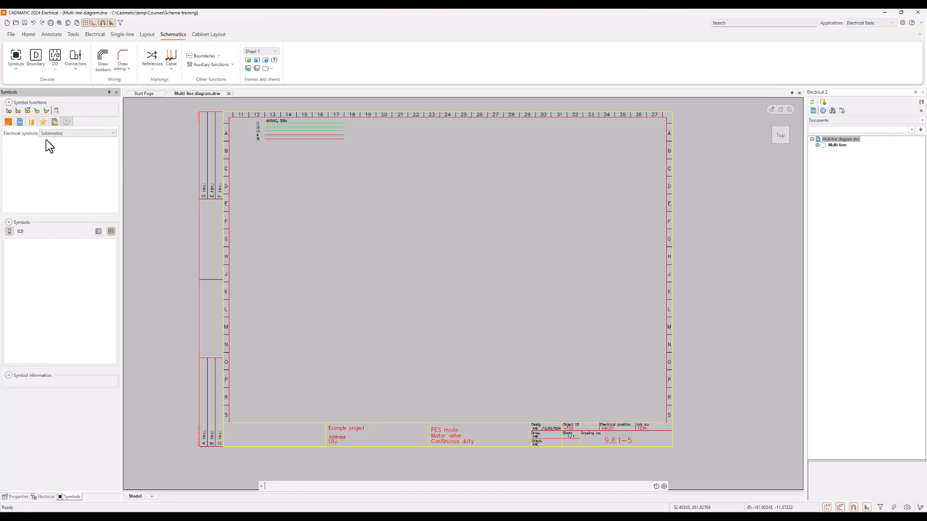
click(8, 122)
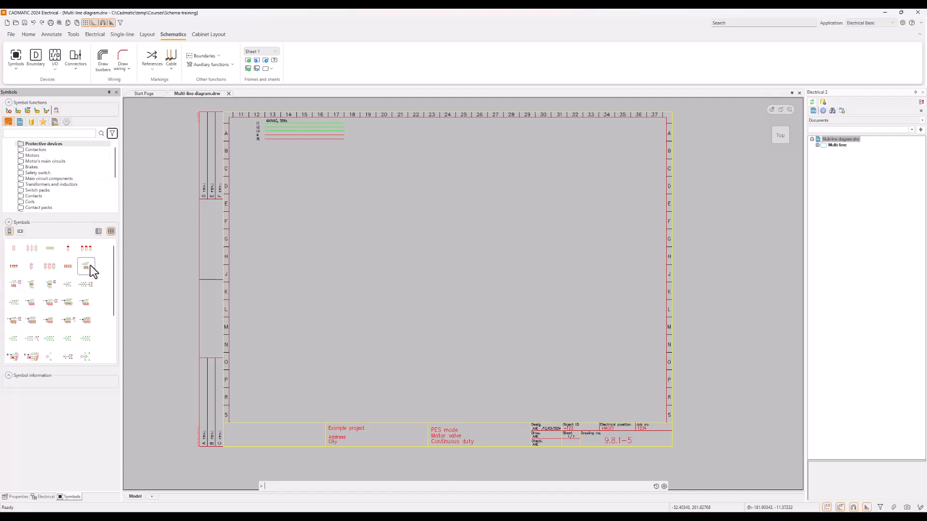
Choose the 3-pole protective device SPEK015 from the Protective devices symbols and start inserting it into the drawing.
mouse_move(88, 267)
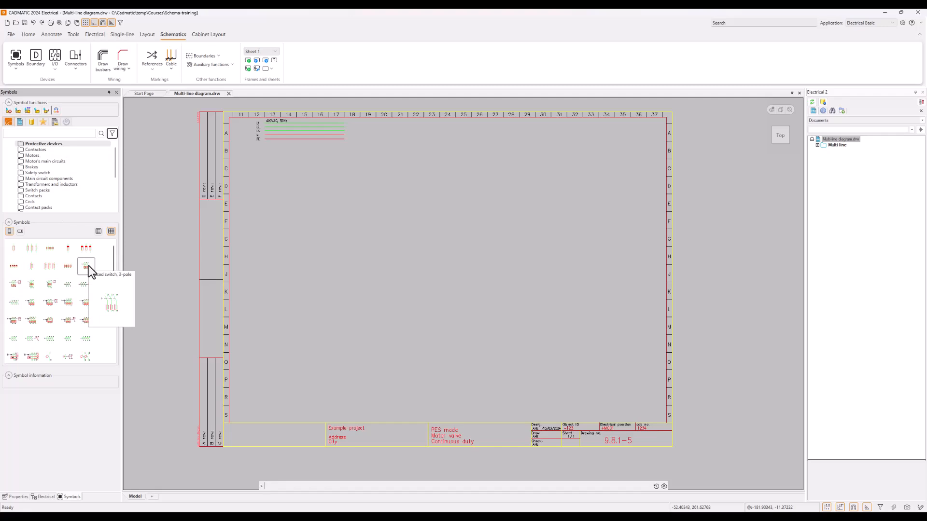
mouse_move(36, 284)
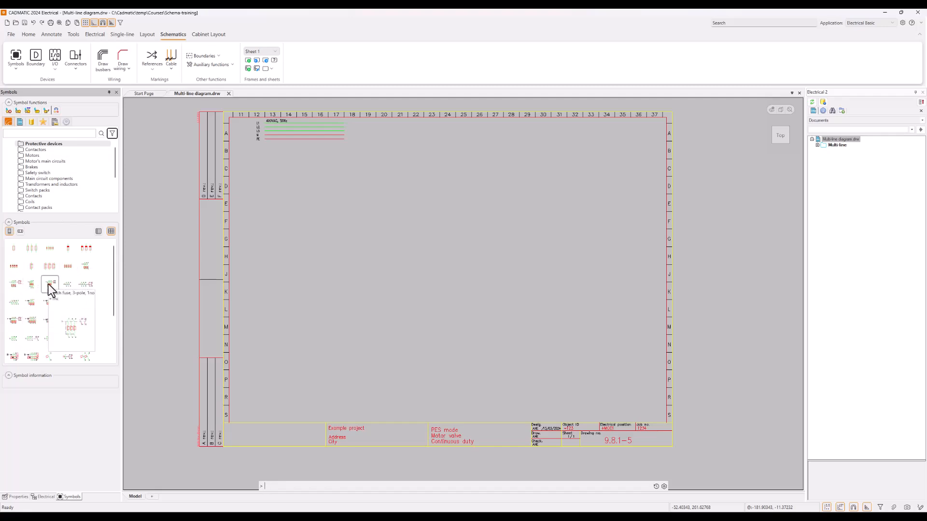
mouse_move(49, 304)
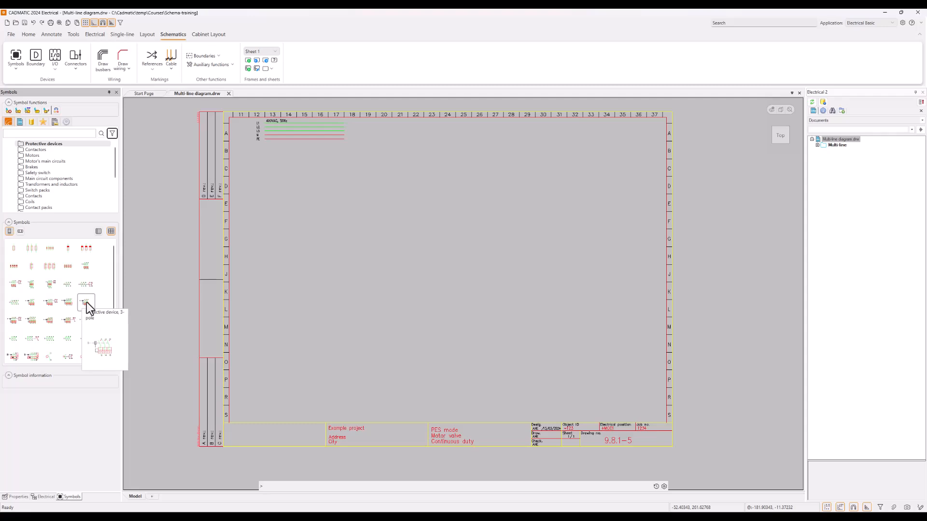
click(86, 303)
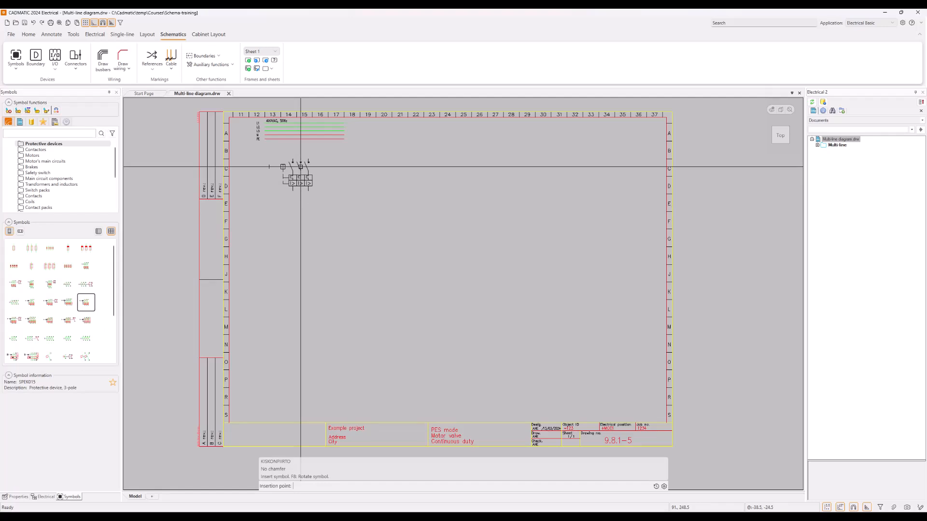
key(Escape)
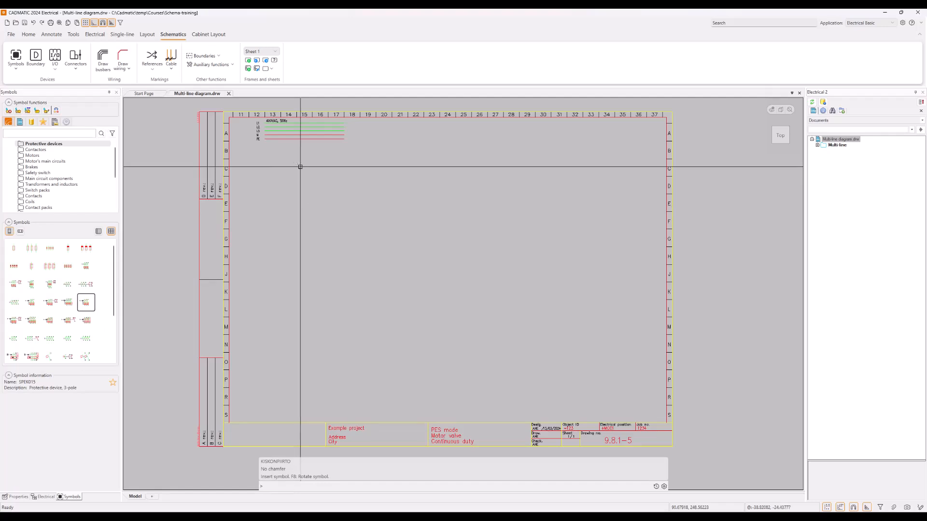
right_click(86, 300)
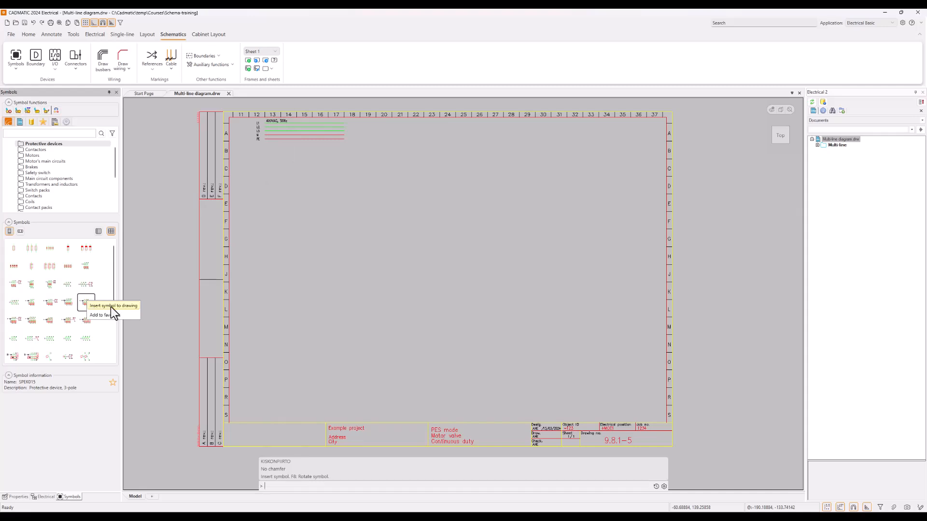
click(111, 306)
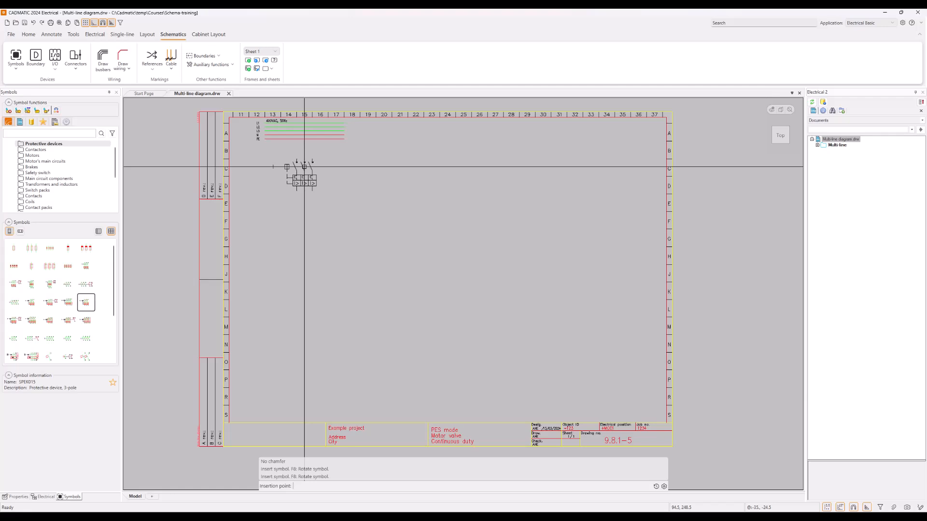
Cycle through the protective device's insertion points until the upper end of its first pole is the insertion point.
key(Tab)
key(Tab)
key(Tab)
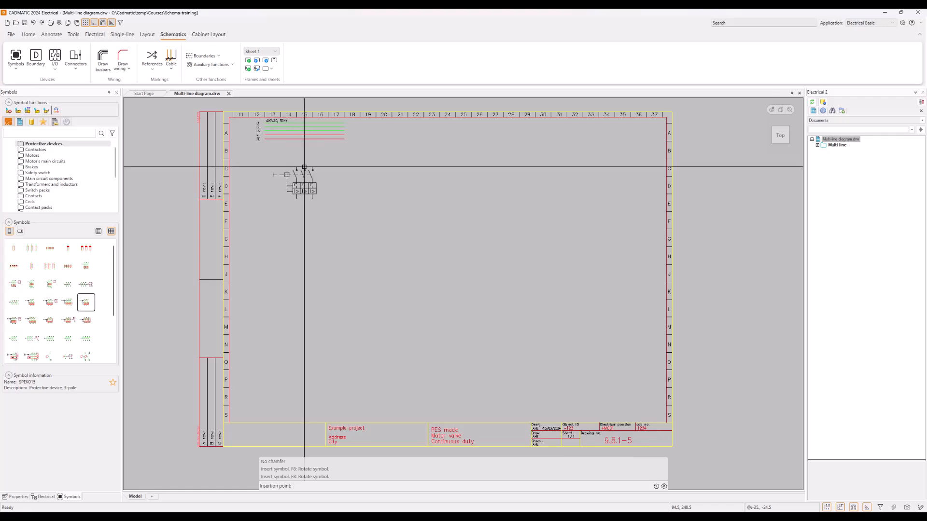
key(Tab)
key(Tab)
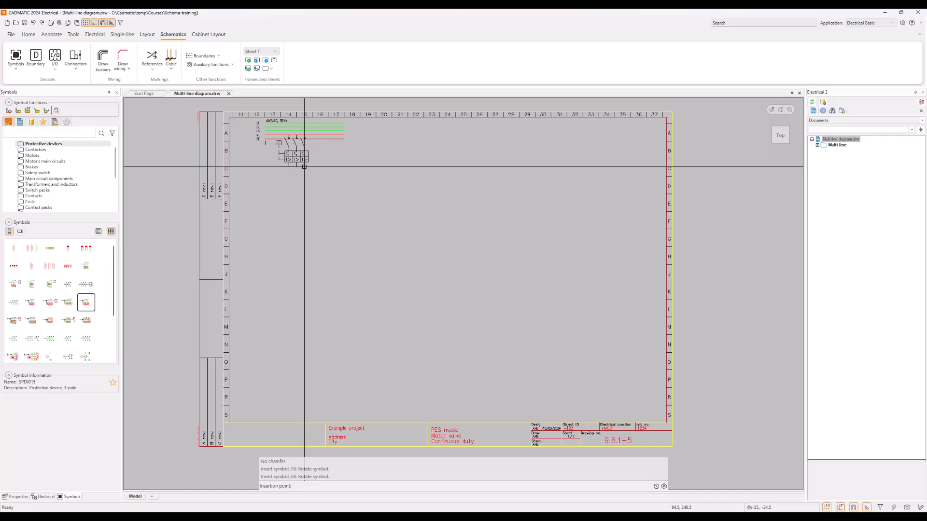
key(Tab)
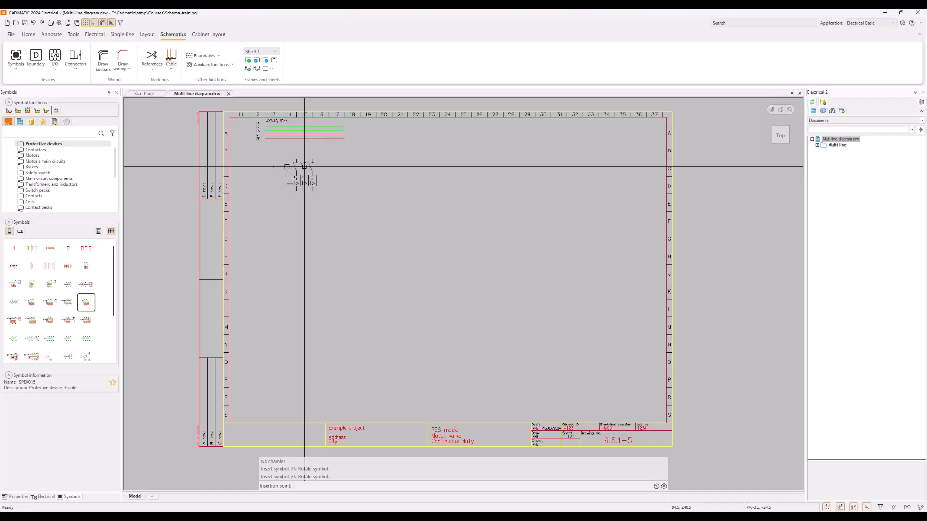
key(Tab)
key(Tab)
key(Tab)
key(Tab)
key(Tab)
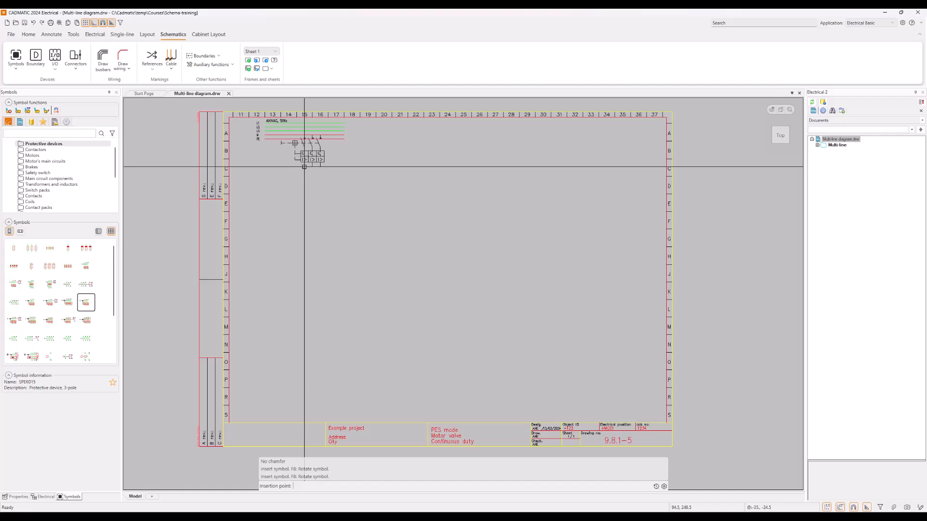
key(Tab)
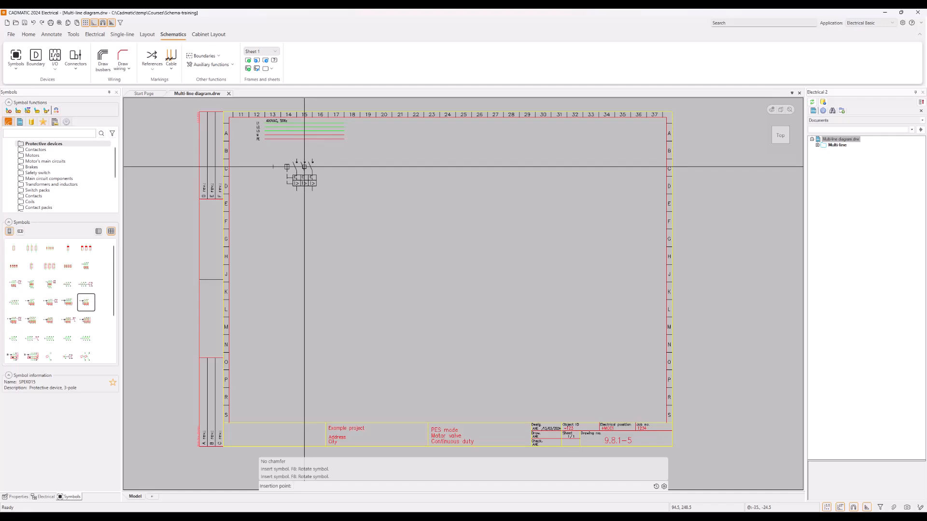
key(Tab)
key(Tab)
key(Tab)
key(Tab)
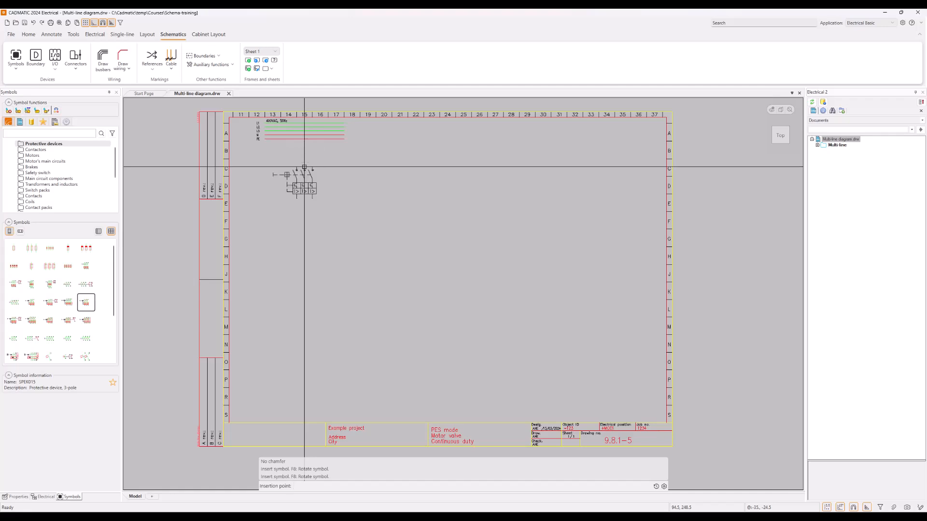
key(Tab)
key(Tab)
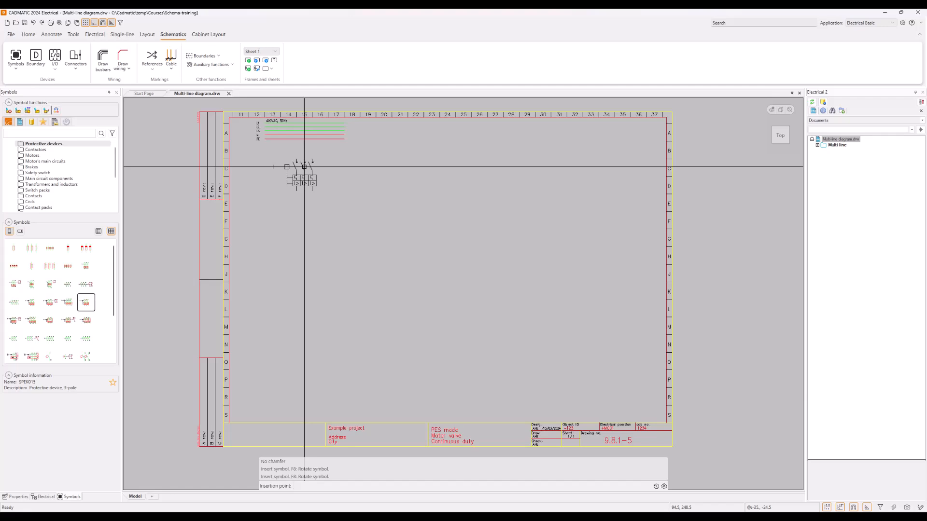
key(Tab)
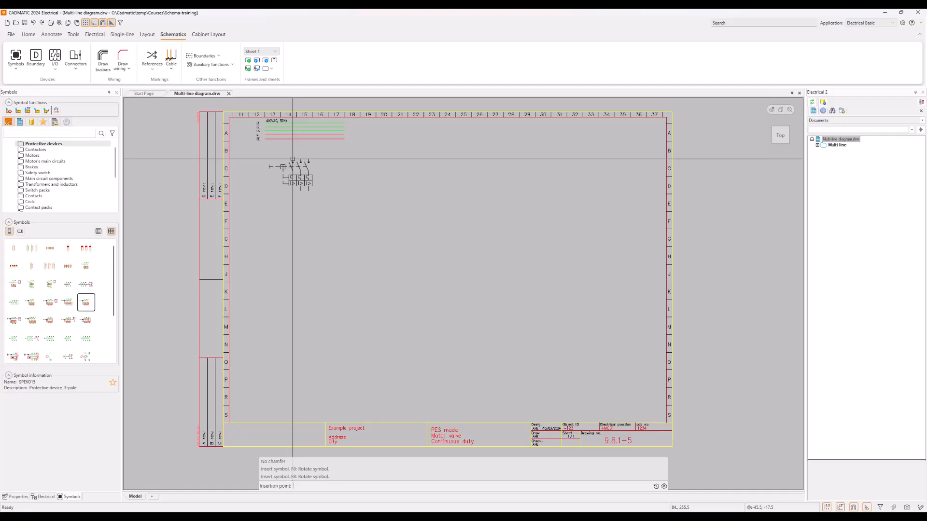
Place the protective device below the busbars with its first pole at column 14, row C, and set its ID to Q11.
scroll(292, 159, up, 3)
scroll(293, 159, down, 2)
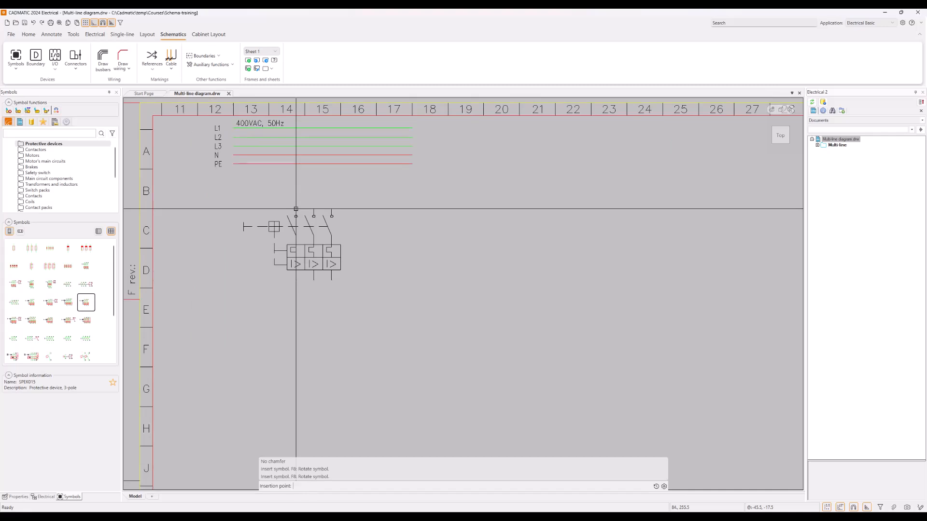
click(296, 209)
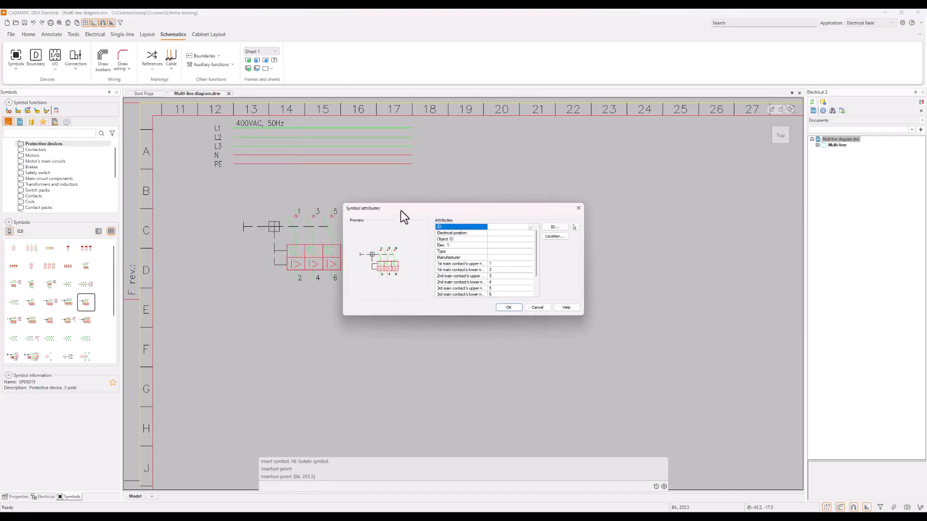
drag(401, 211, 495, 199)
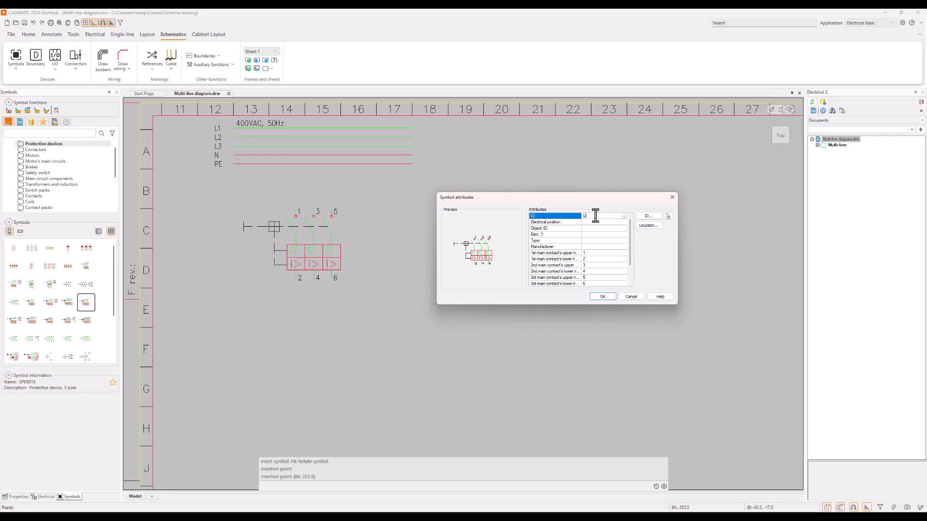
text(11)
click(601, 297)
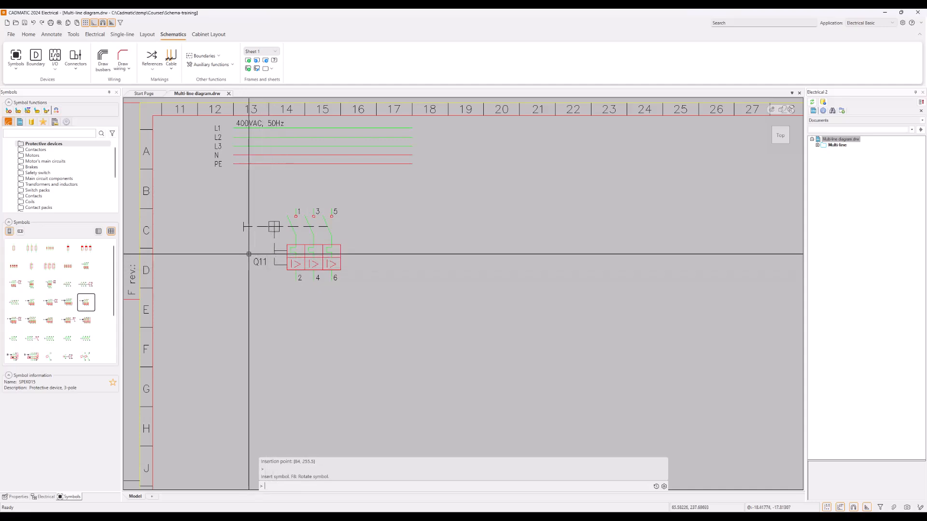
Examine the information of the placed protective device Q11 in the drawing, then deselect it.
click(287, 261)
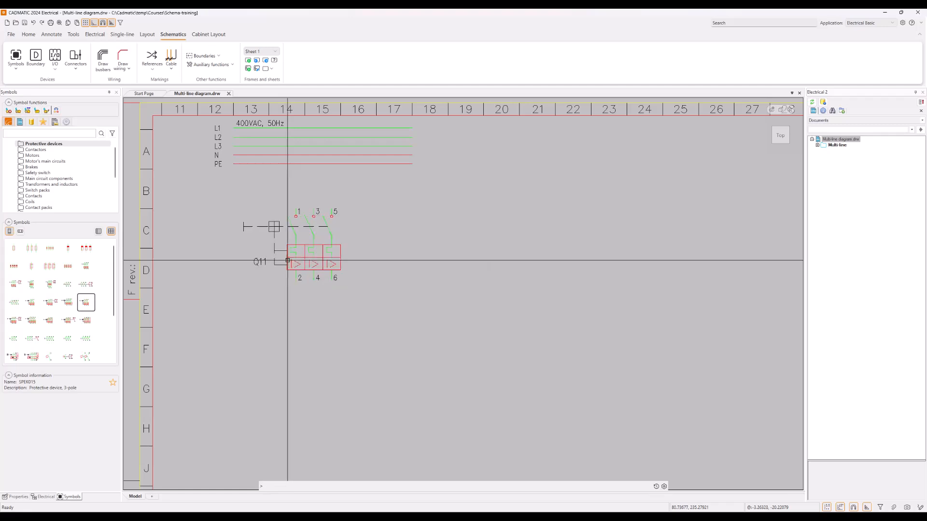
mouse_move(285, 265)
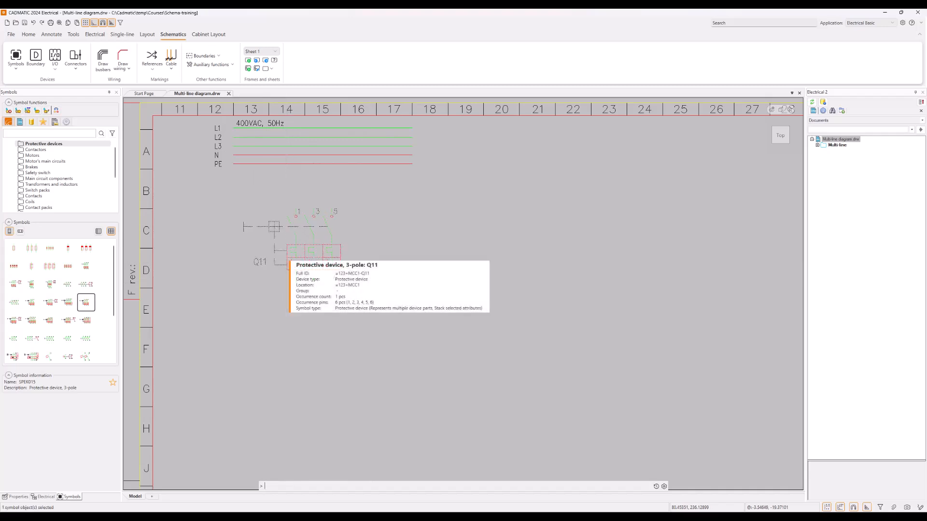
click(286, 261)
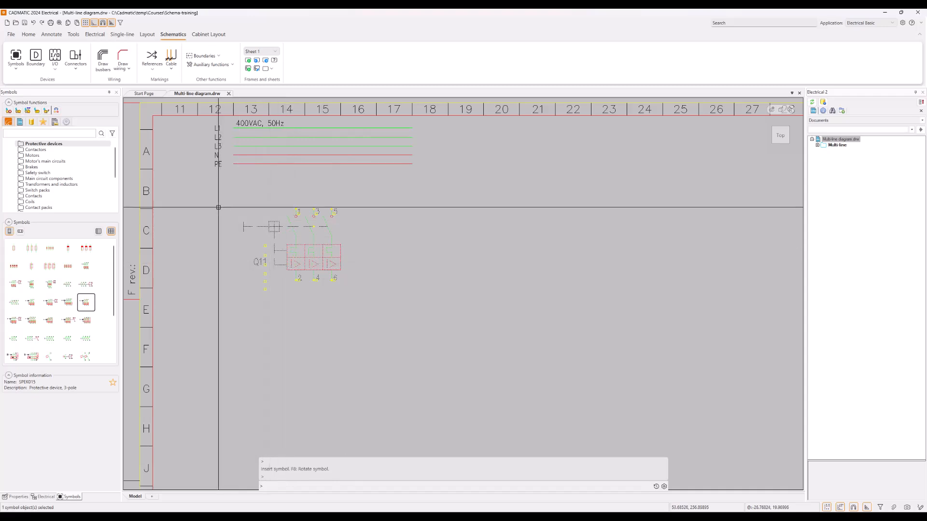
key(Escape)
Open the Electrical window and list the drawing's devices by location.
click(42, 496)
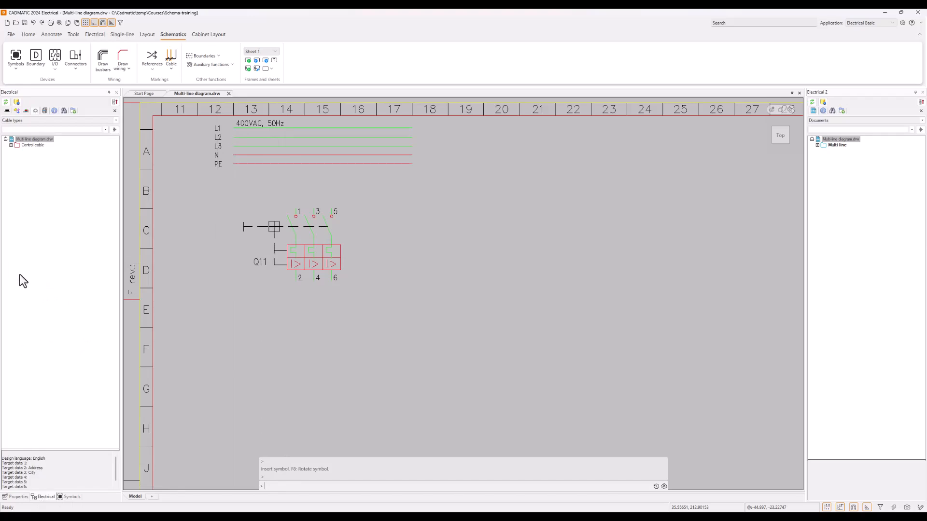
click(45, 111)
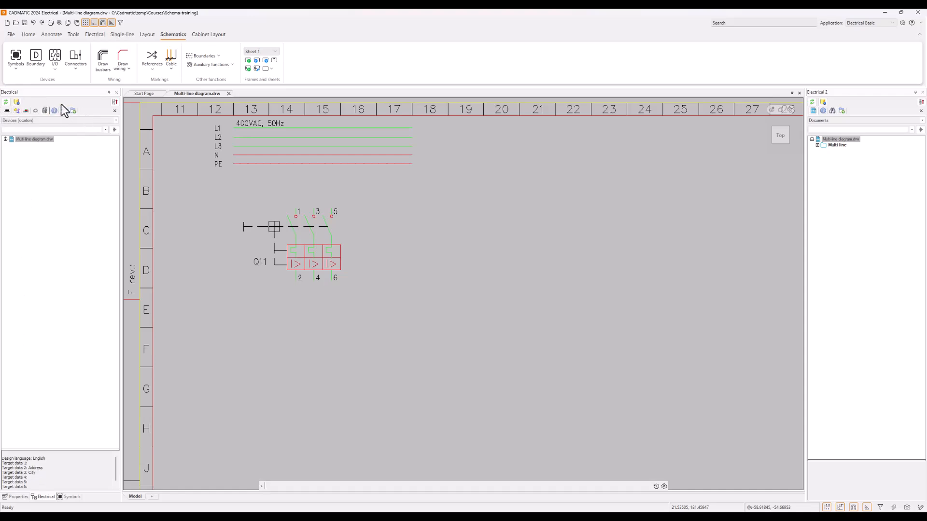
click(48, 122)
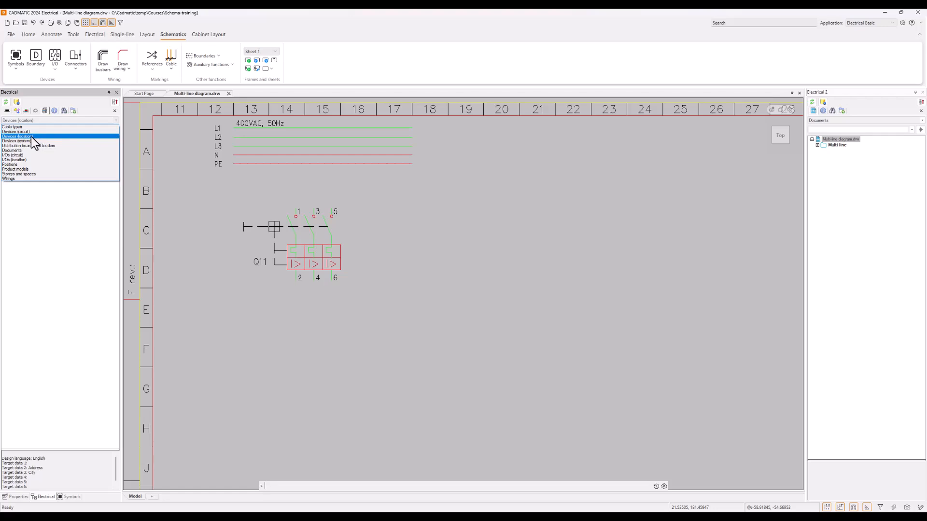
click(33, 137)
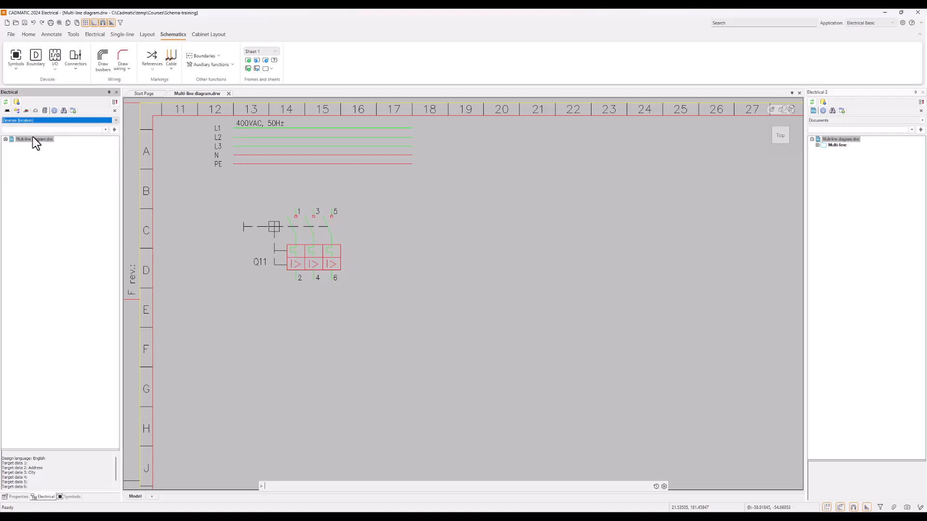
Expand the device tree through =123 and +MCC1 to Q11, select it, and enlarge the information area to examine its data.
click(5, 139)
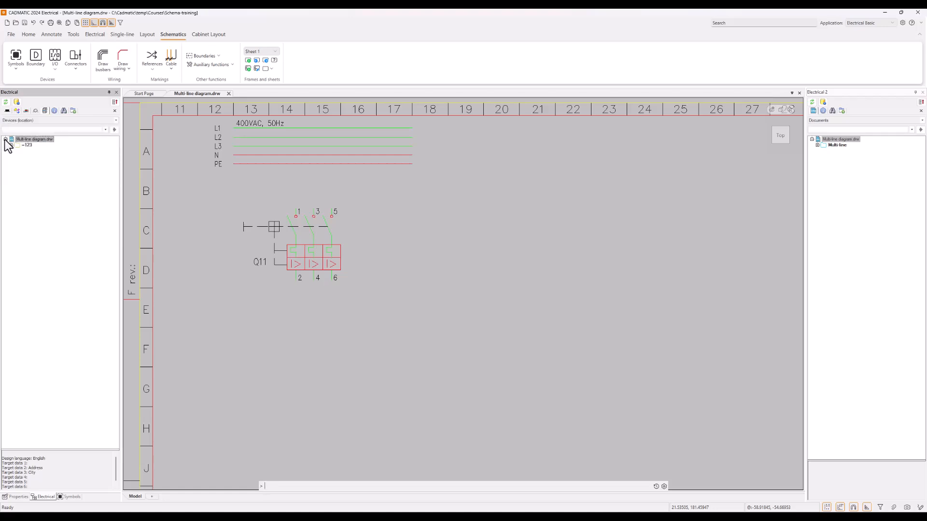
click(11, 145)
click(17, 150)
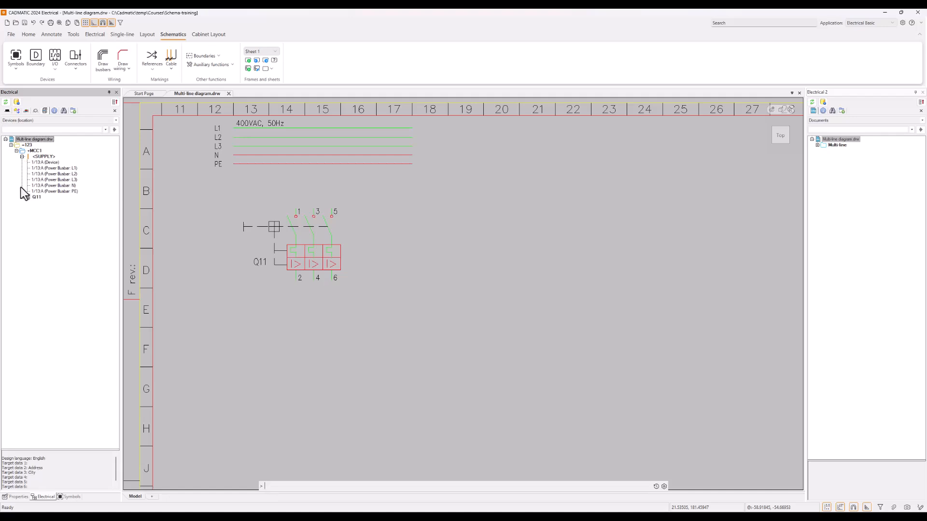
click(21, 197)
click(36, 198)
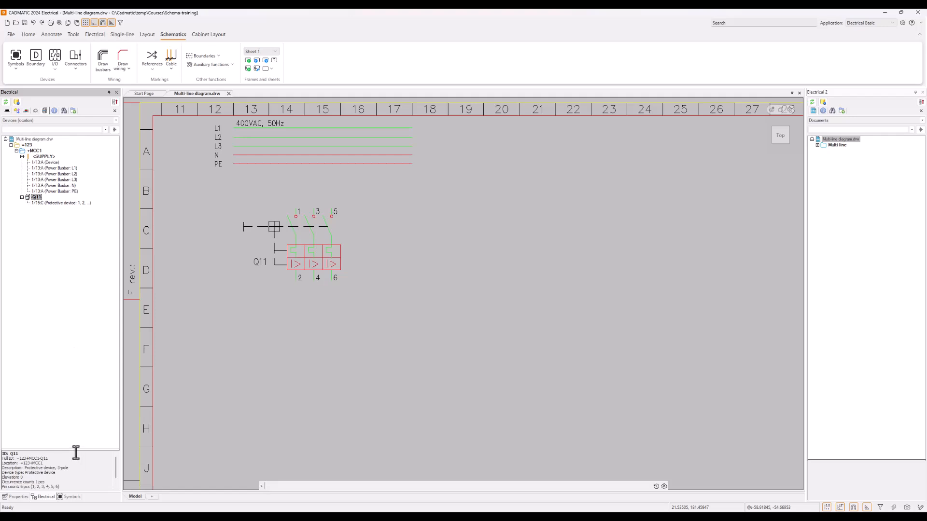
drag(76, 443, 76, 404)
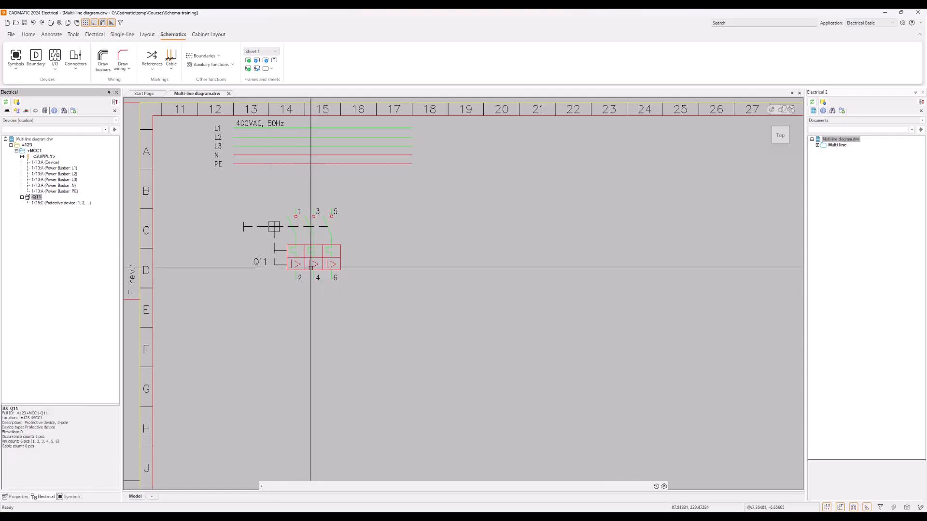
Select protective device Q11 in the drawing and show it in the project tree.
mouse_move(313, 257)
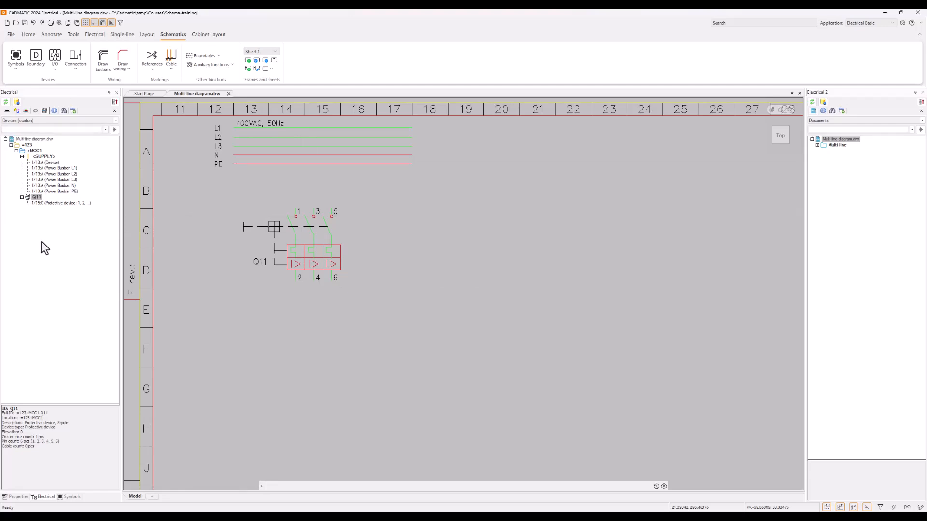
click(296, 243)
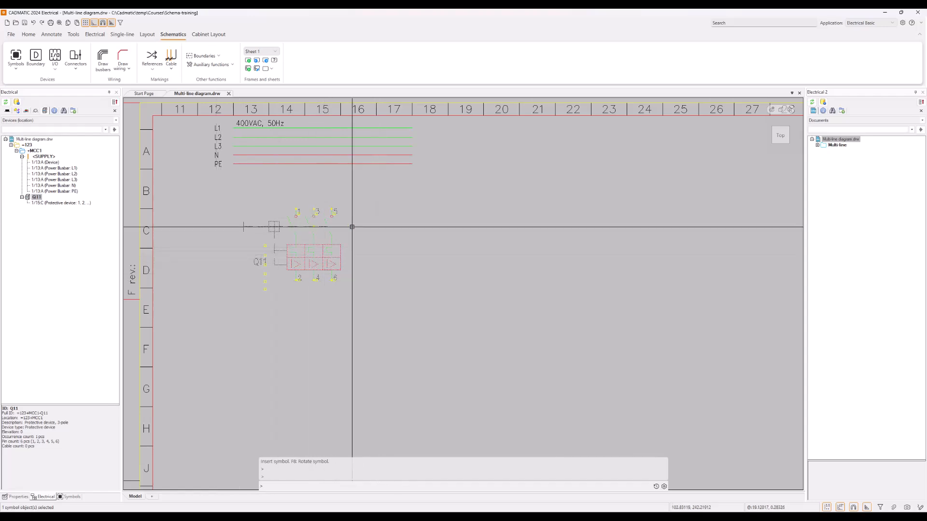
right_click(288, 259)
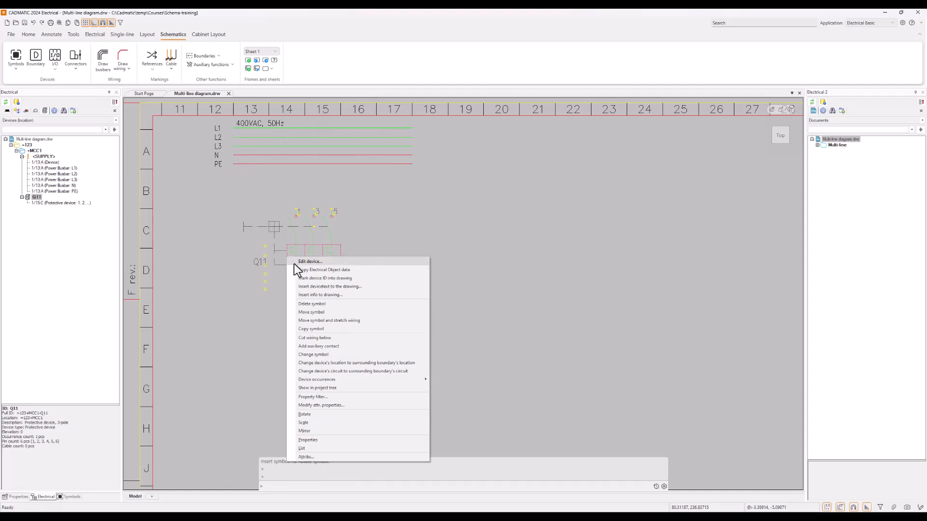
click(332, 390)
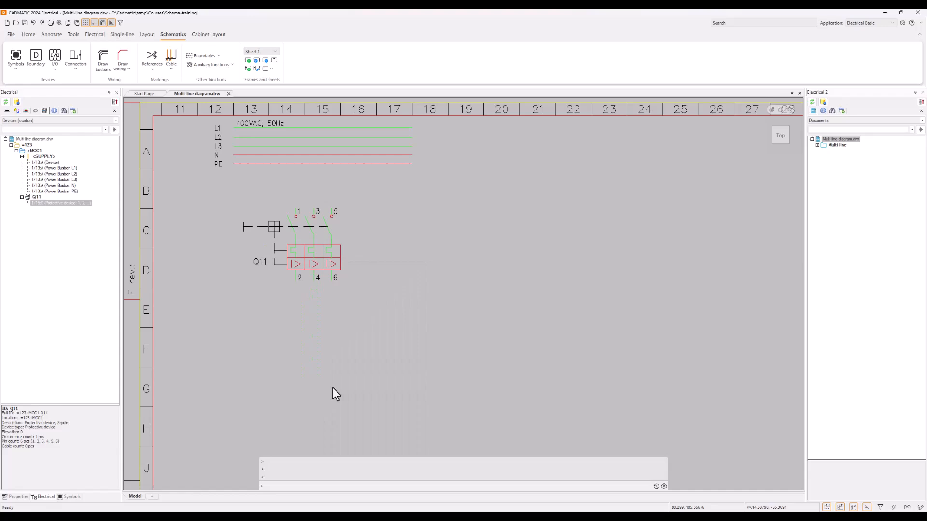
Examine Q11's occurrence in the device tree and show its location in the drawing.
click(57, 204)
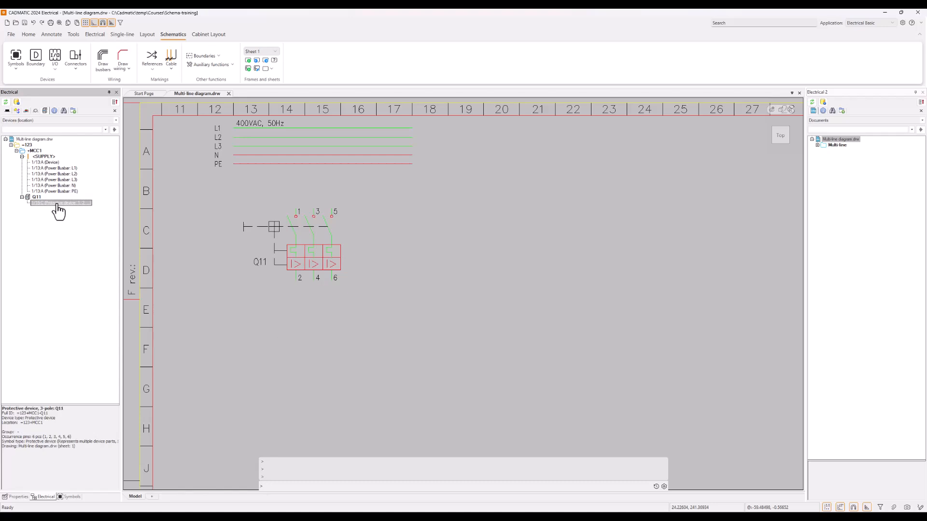
right_click(57, 204)
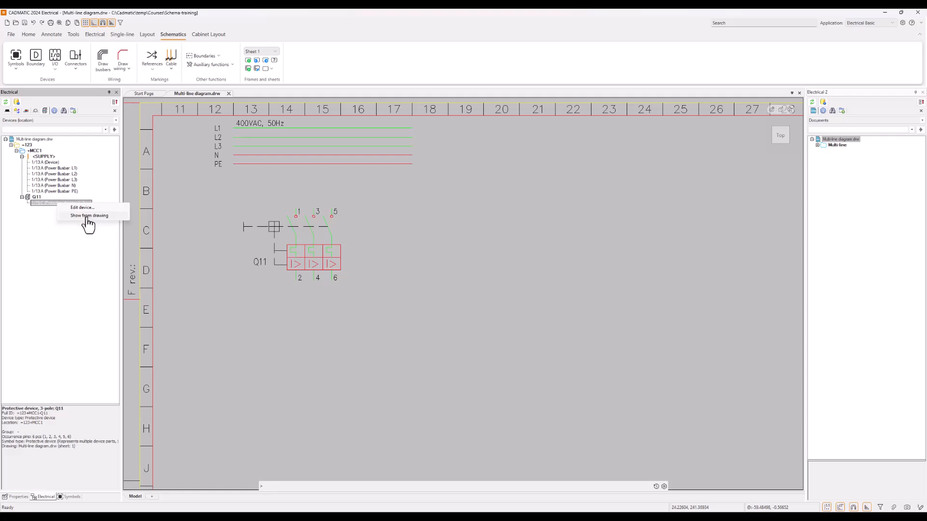
click(88, 216)
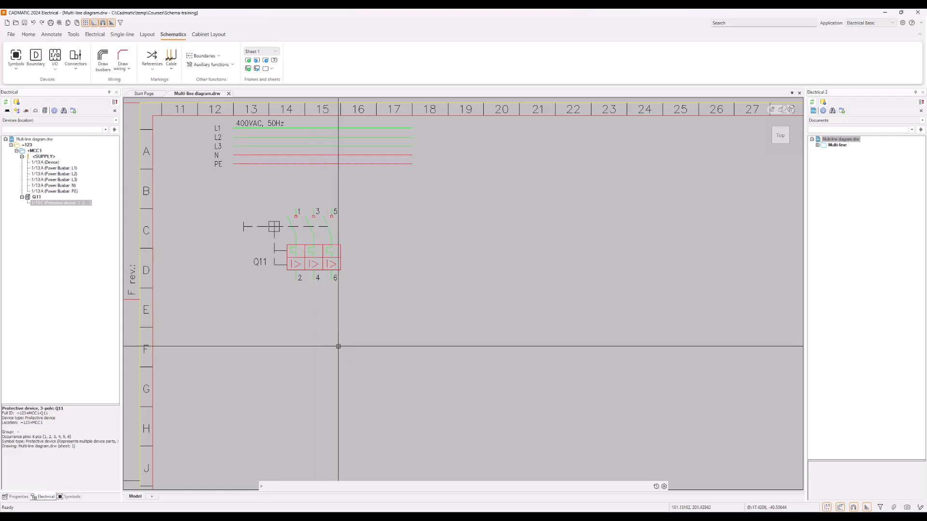
Insert the three-pole Contactor symbol directly below Q11, between rows F and G, with the ID Q01.
scroll(350, 359, down, 2)
scroll(350, 323, down, 2)
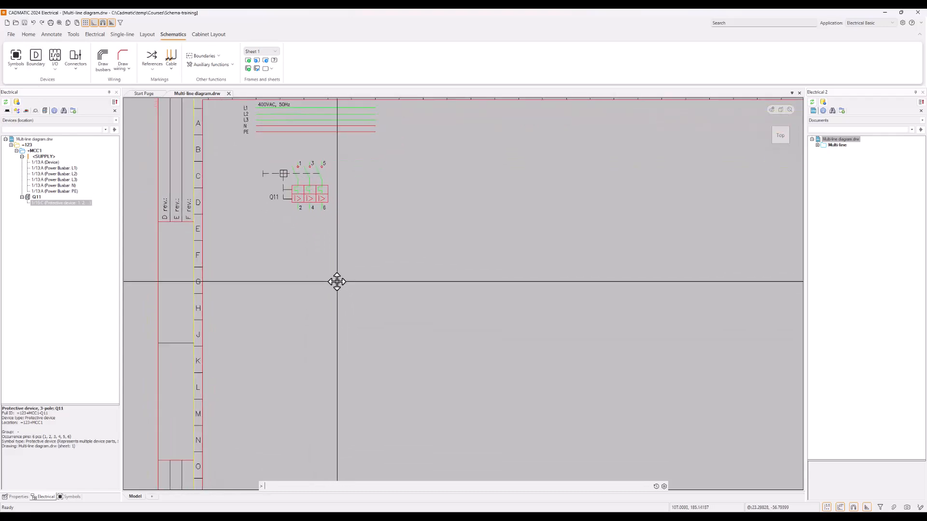
middle_drag(359, 283, 337, 273)
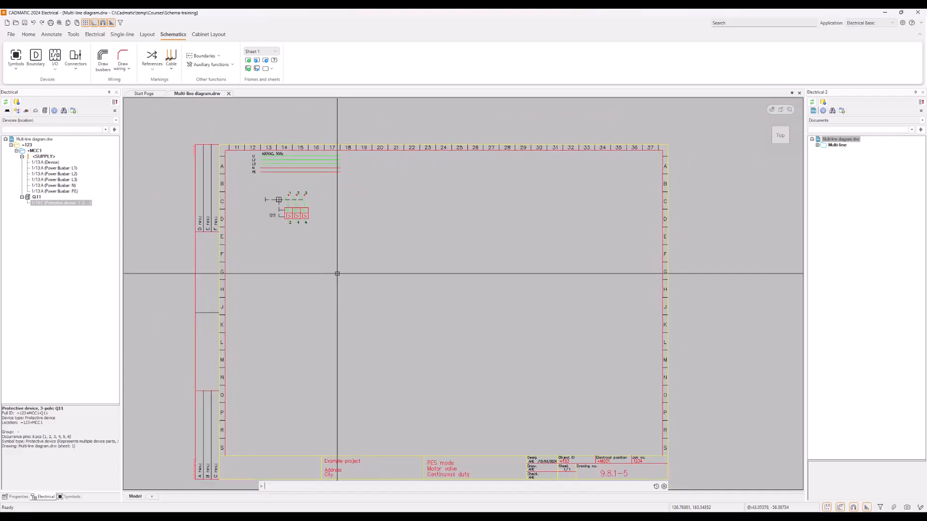
click(73, 498)
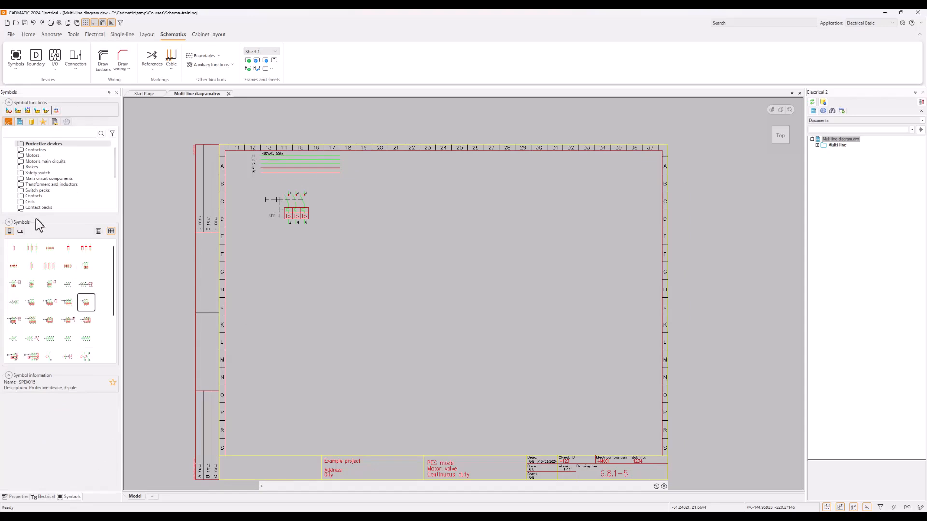
click(40, 150)
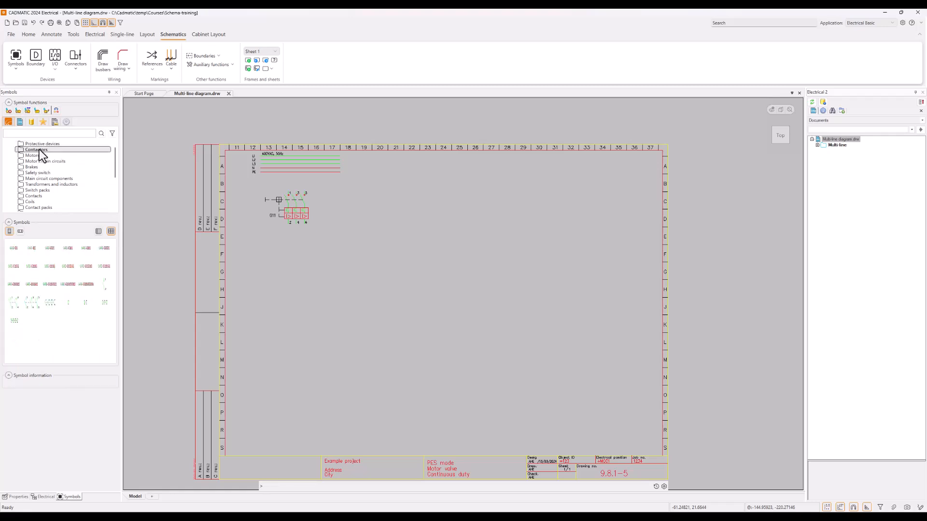
mouse_move(29, 303)
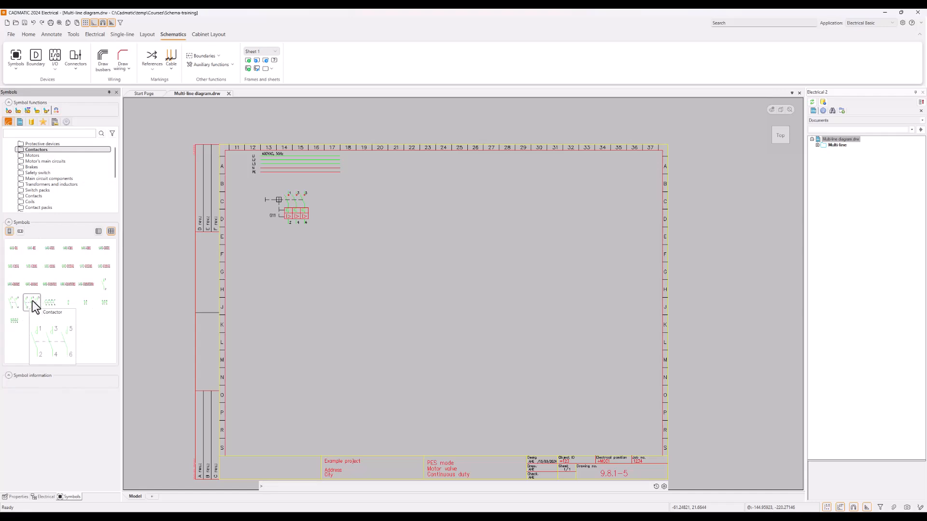
click(35, 301)
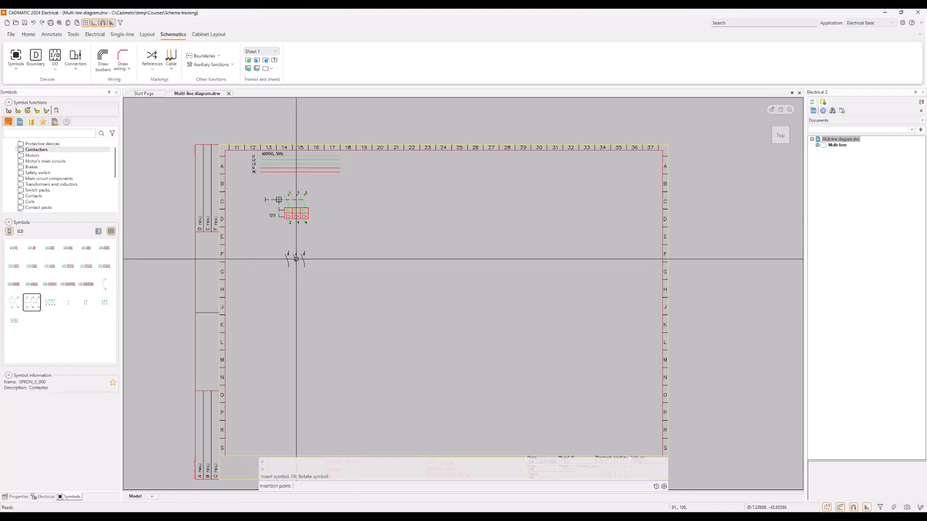
scroll(297, 259, up, 5)
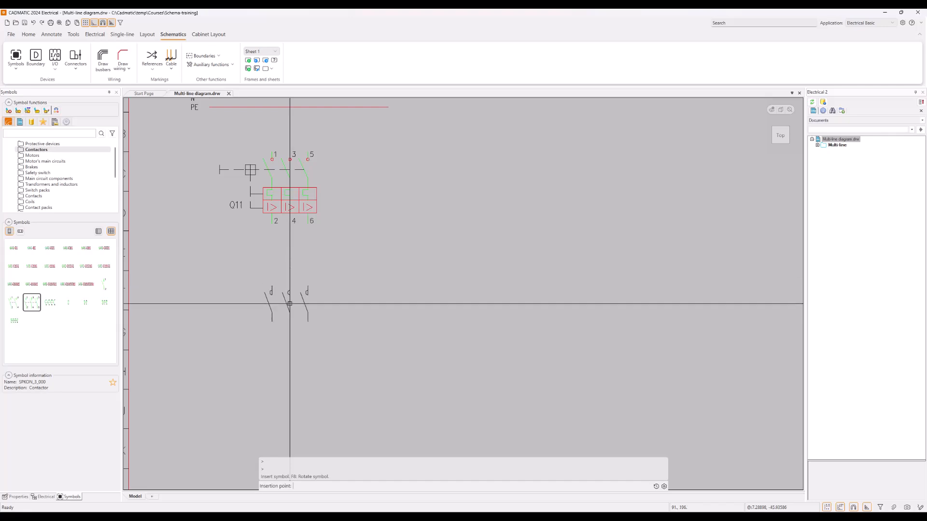
scroll(290, 304, down, 2)
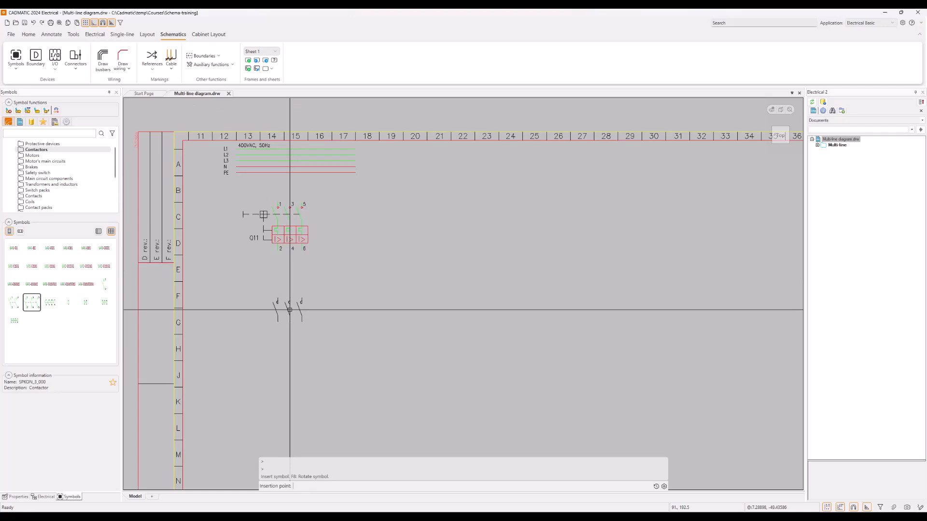
click(289, 309)
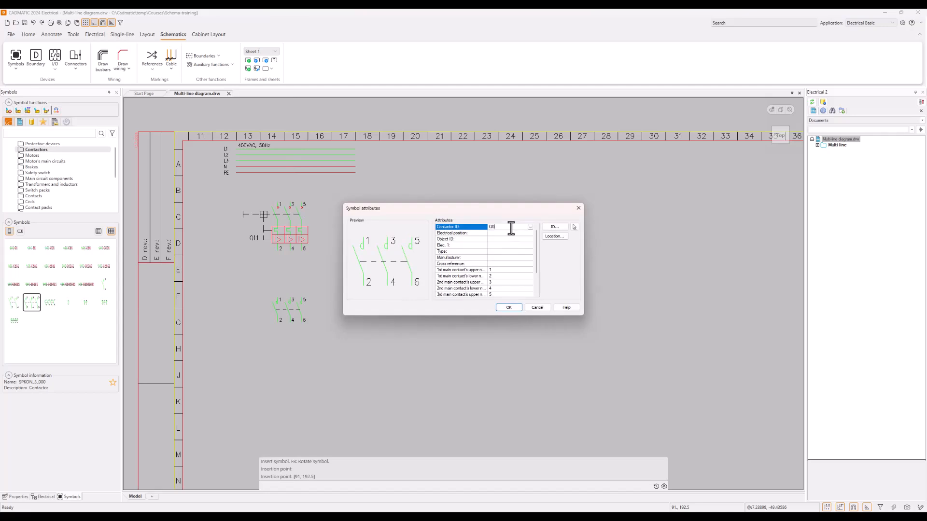
click(509, 308)
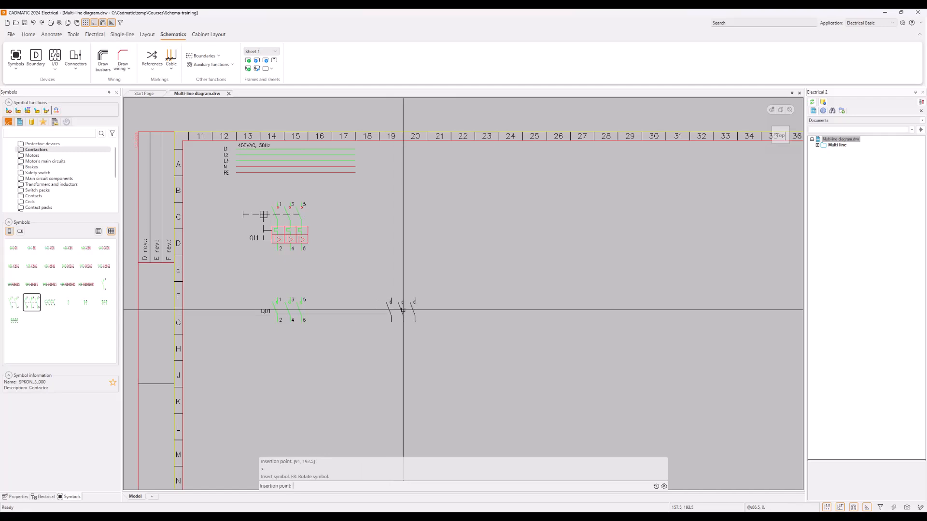
Place a second three-pole contactor level with Q01 at column 19, set its ID to Q02, and end the insertion.
click(403, 310)
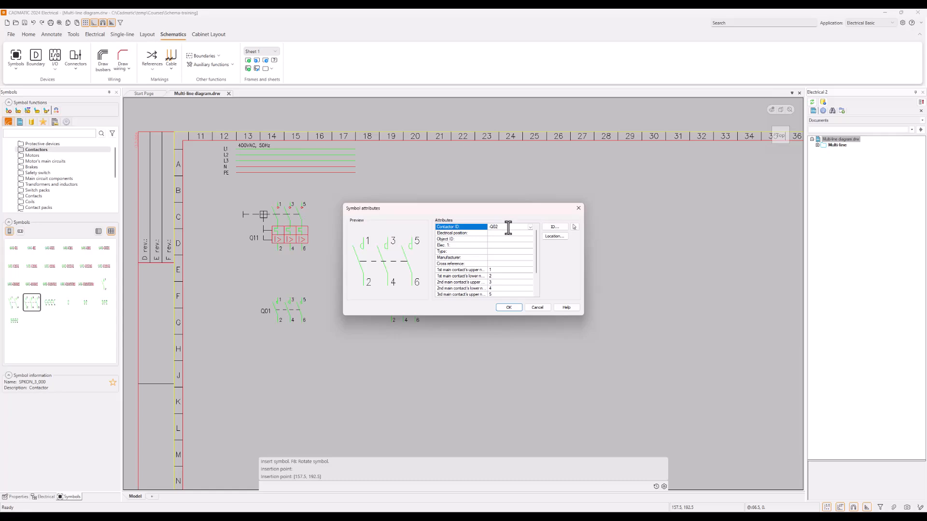
click(509, 308)
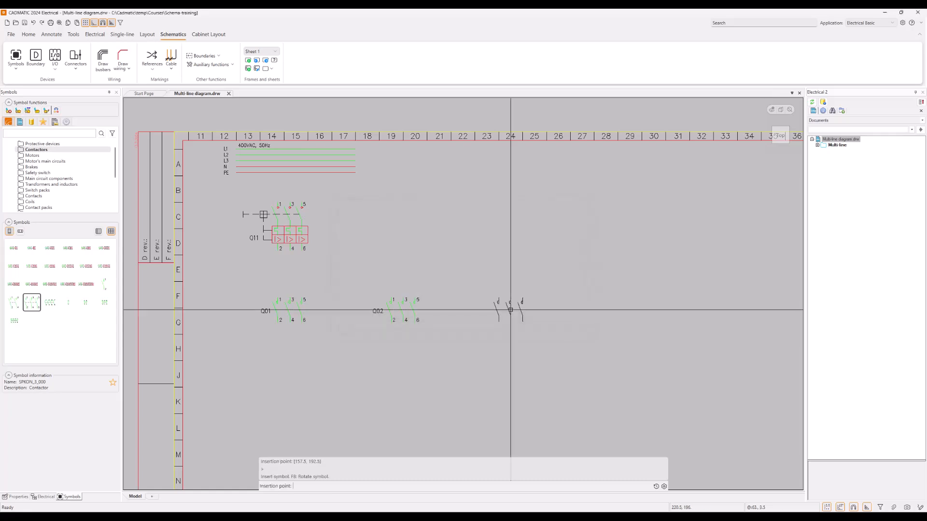
key(Escape)
Insert the 3-pole Safety switch symbol in row M, aligned below contactor Q01, with the ID Q10.
mouse_move(493, 326)
middle_down()
mouse_move(488, 333)
mouse_move(494, 275)
middle_up()
scroll(494, 275, down, 3)
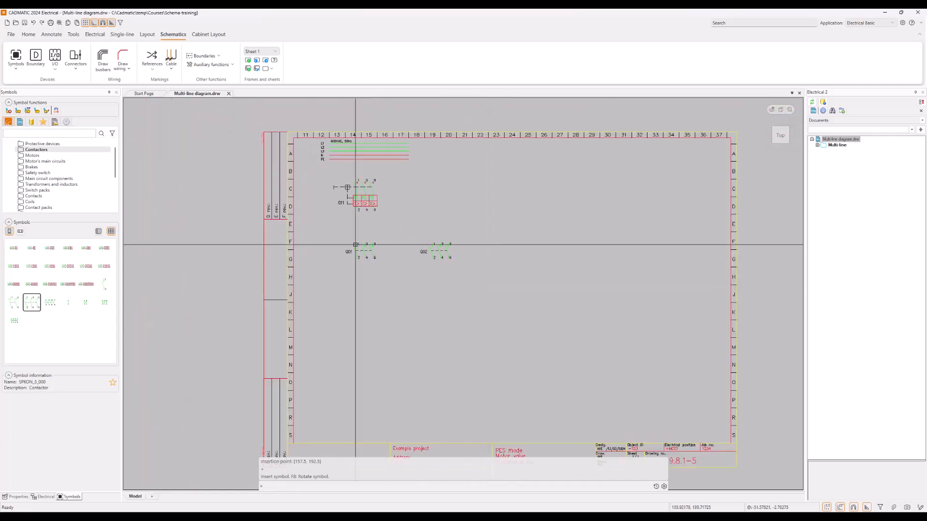
click(65, 173)
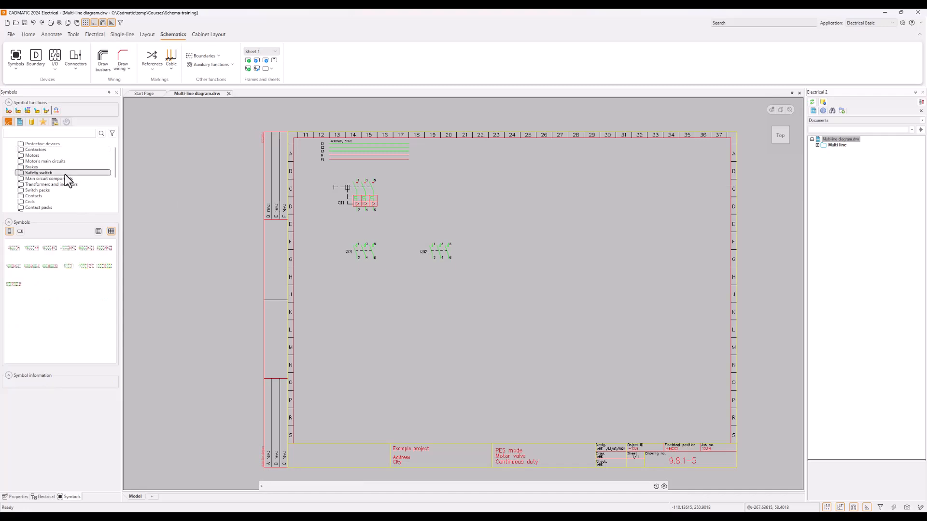
mouse_move(18, 248)
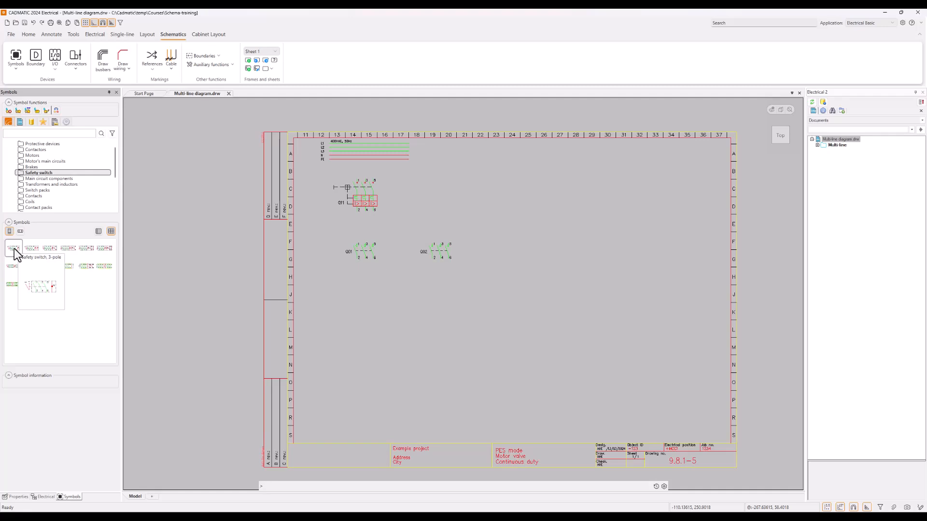
click(14, 248)
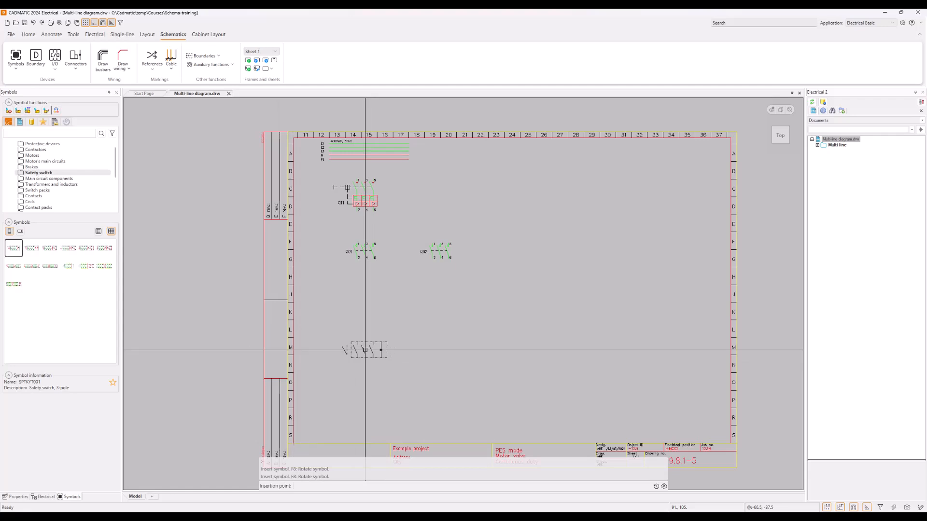
click(365, 350)
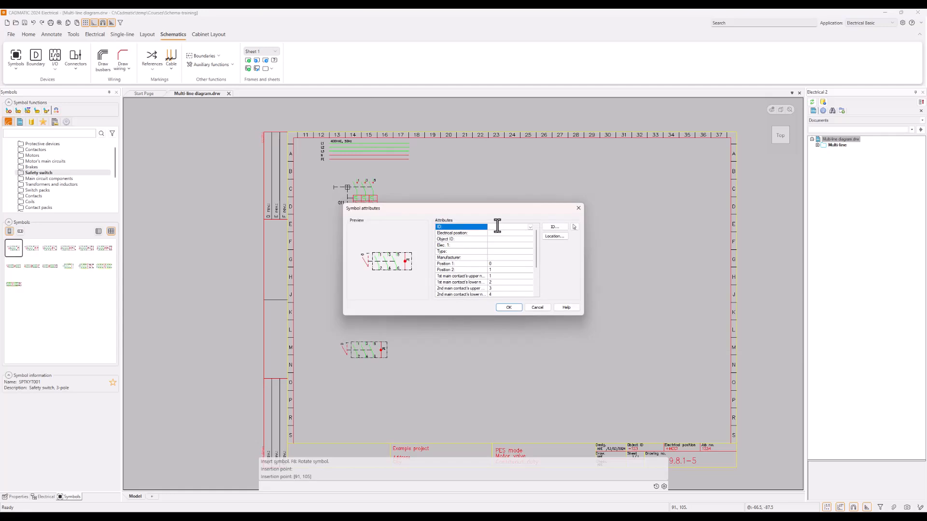
click(507, 309)
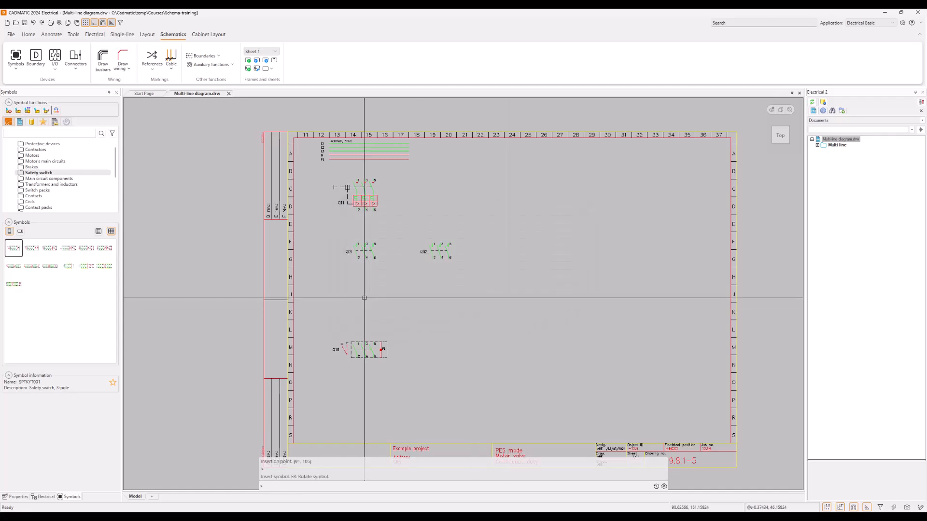
Insert the 3-phase motor symbol in row R, with terminal U1 aligned below safety switch Q10's first pole, and set its ID to M01.
click(33, 155)
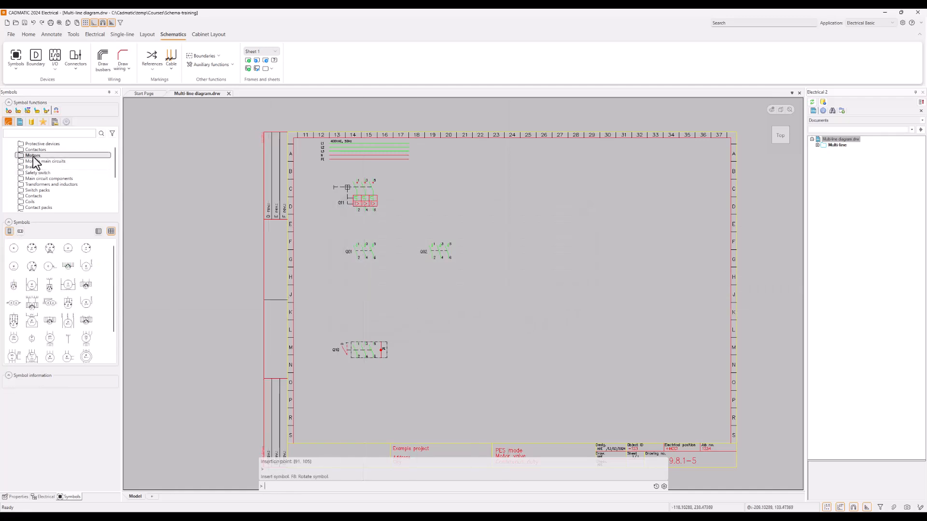
mouse_move(33, 253)
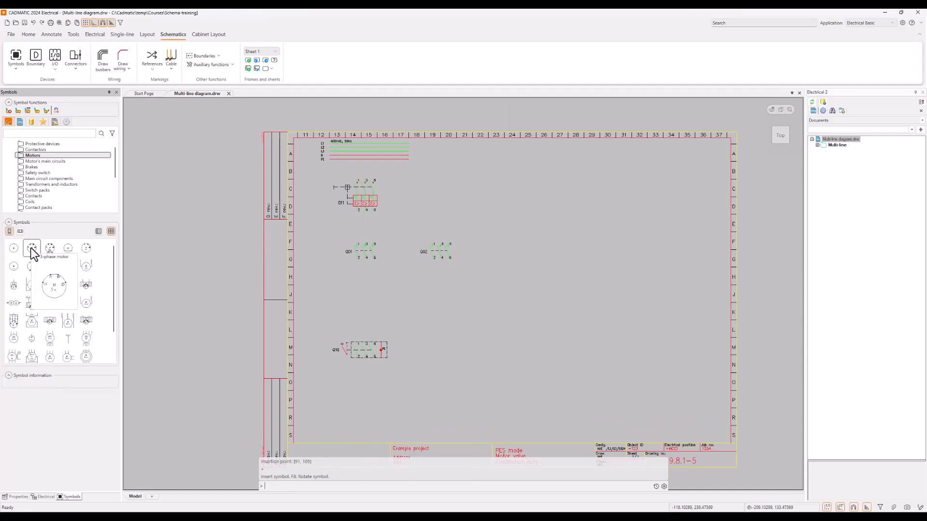
click(31, 249)
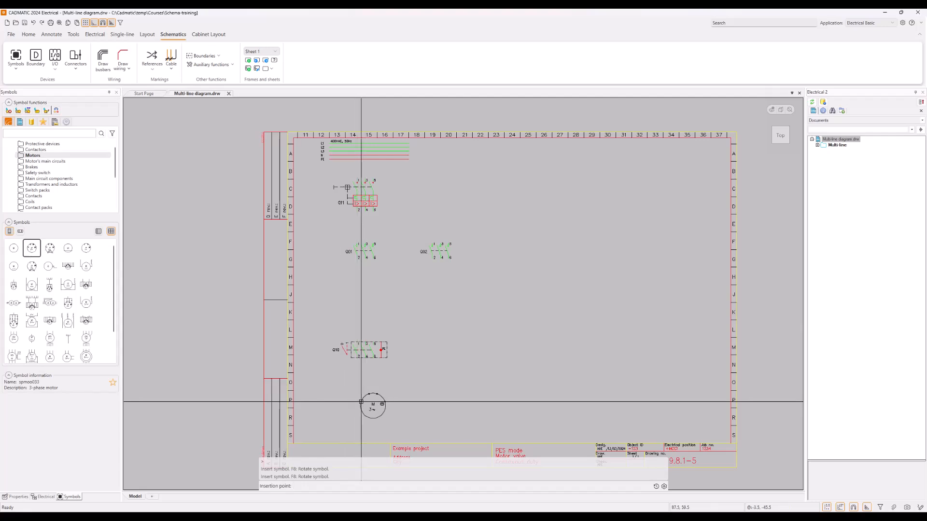
scroll(361, 401, up, 4)
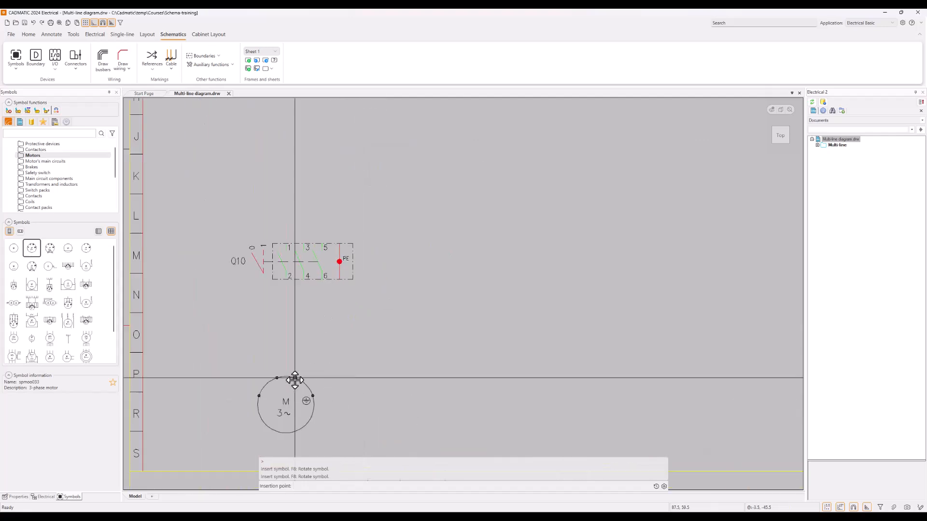
key(Tab)
key(Tab)
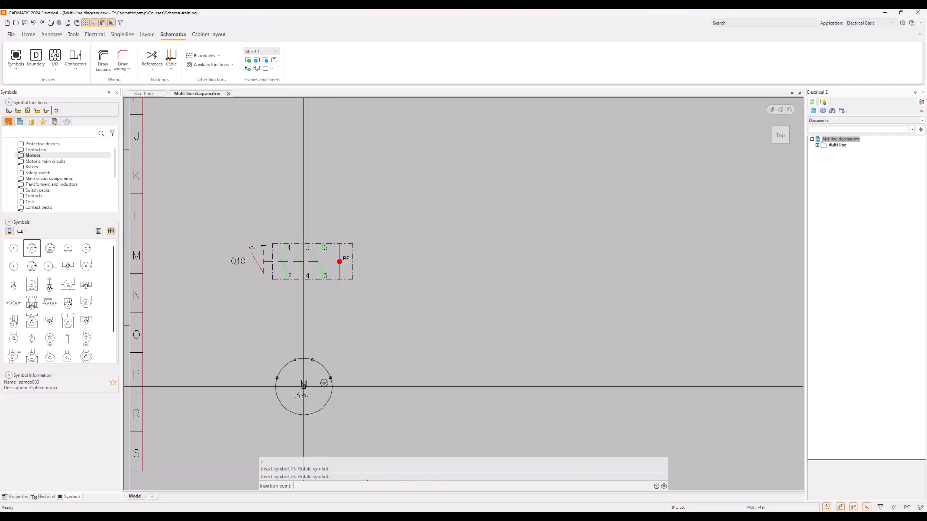
key(Tab)
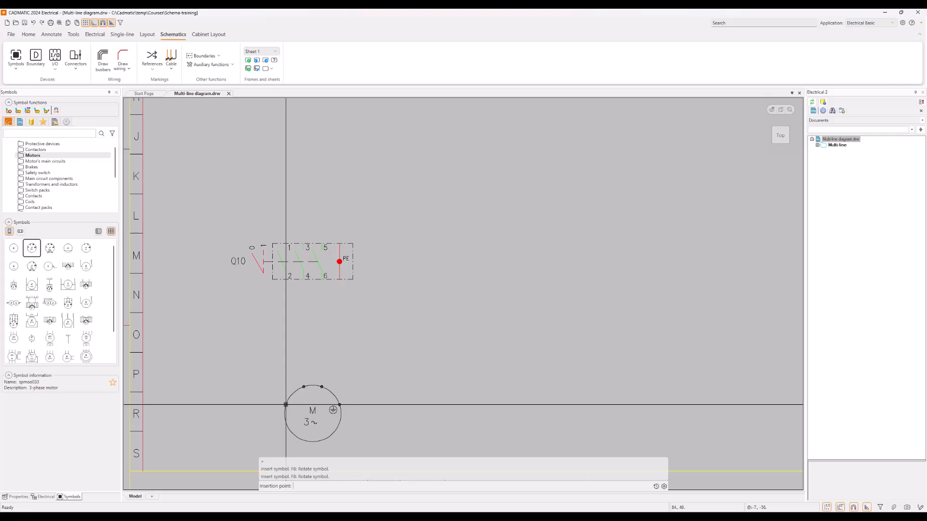
click(285, 405)
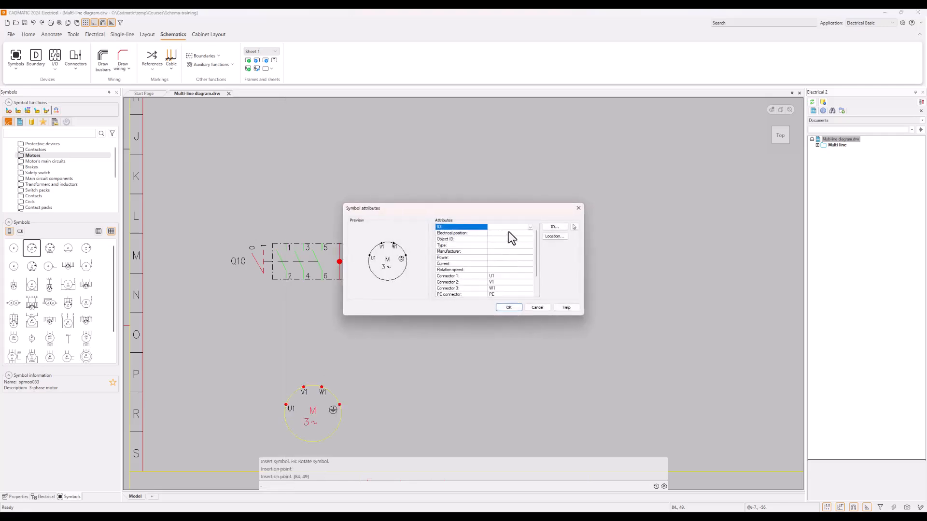
text(M01)
click(509, 308)
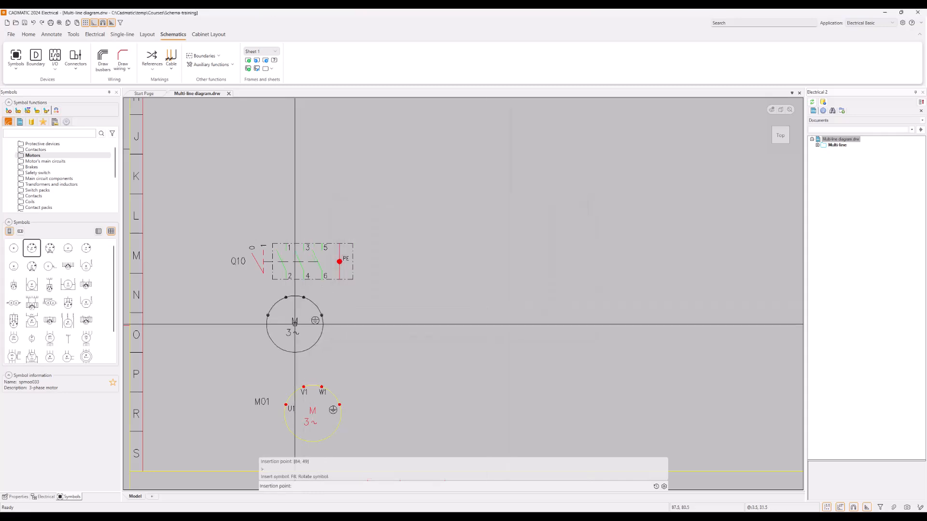
Find the Terminal block symbol in the Terminals symbol category and start inserting it into the drawing.
scroll(303, 323, down, 4)
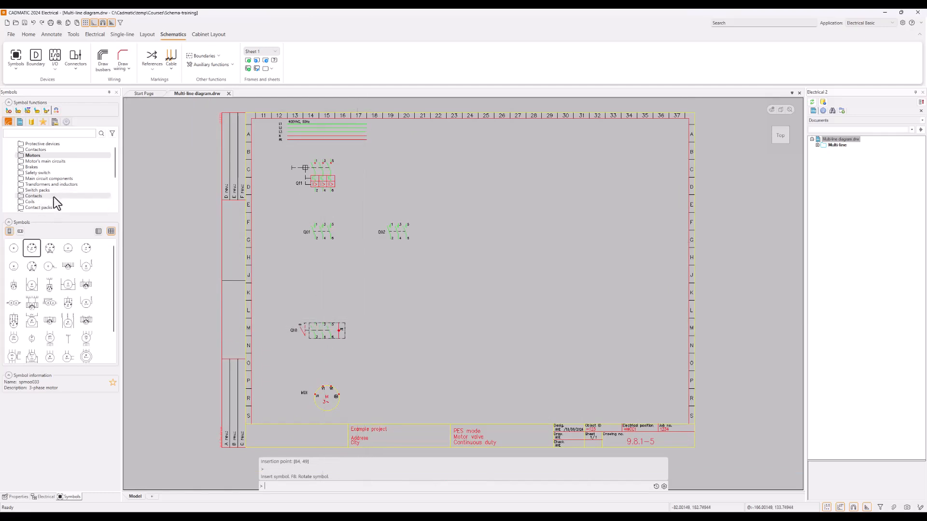
scroll(55, 201, down, 3)
scroll(54, 197, down, 1)
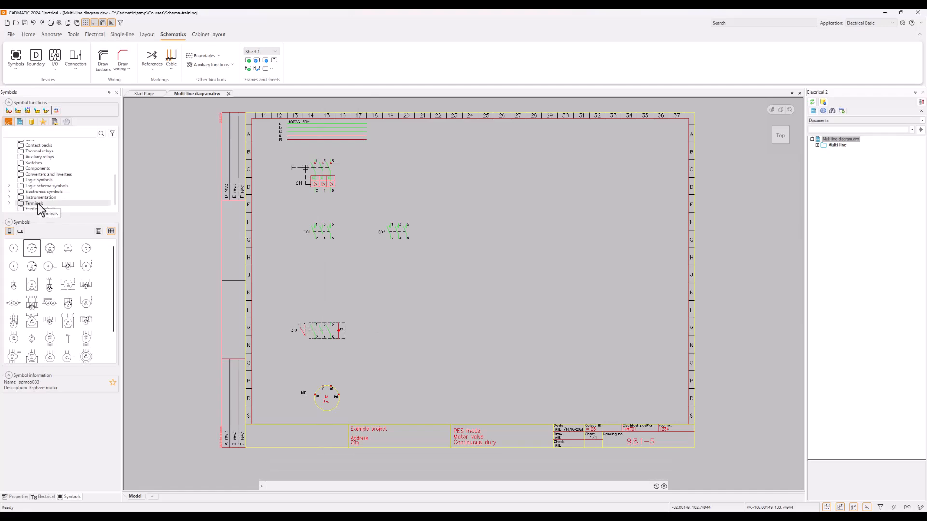
drag(114, 183, 112, 203)
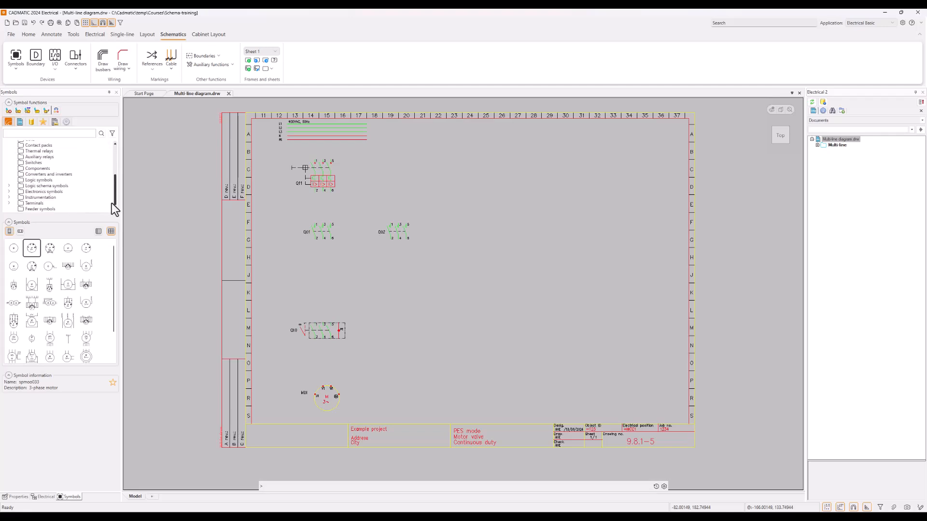
click(39, 203)
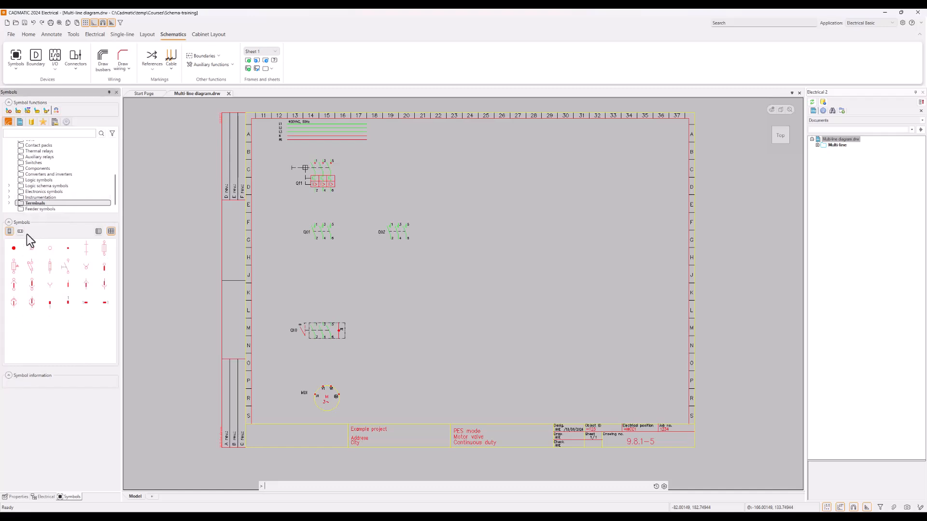
mouse_move(13, 244)
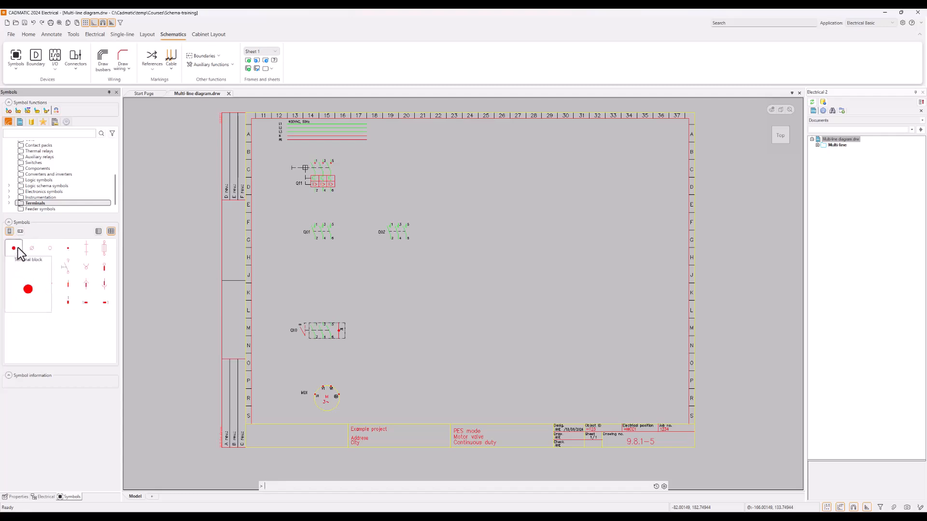
click(77, 68)
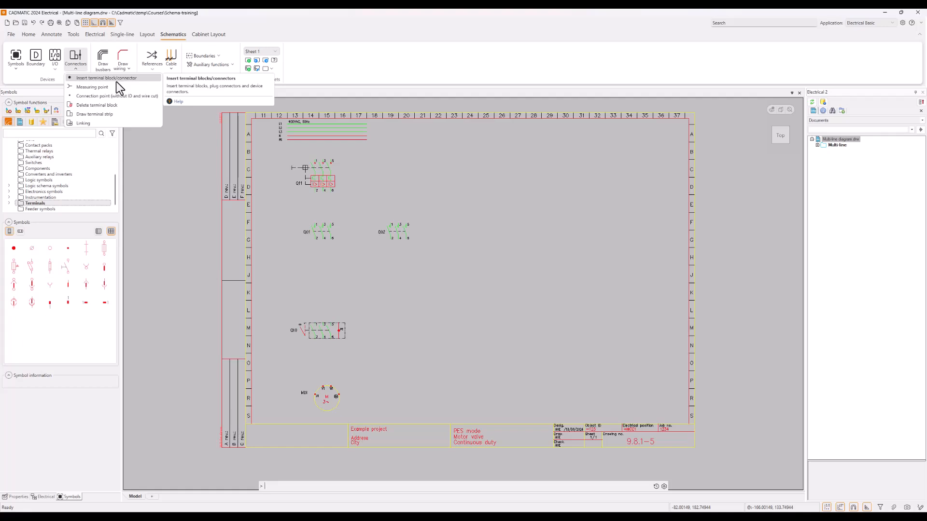
click(14, 251)
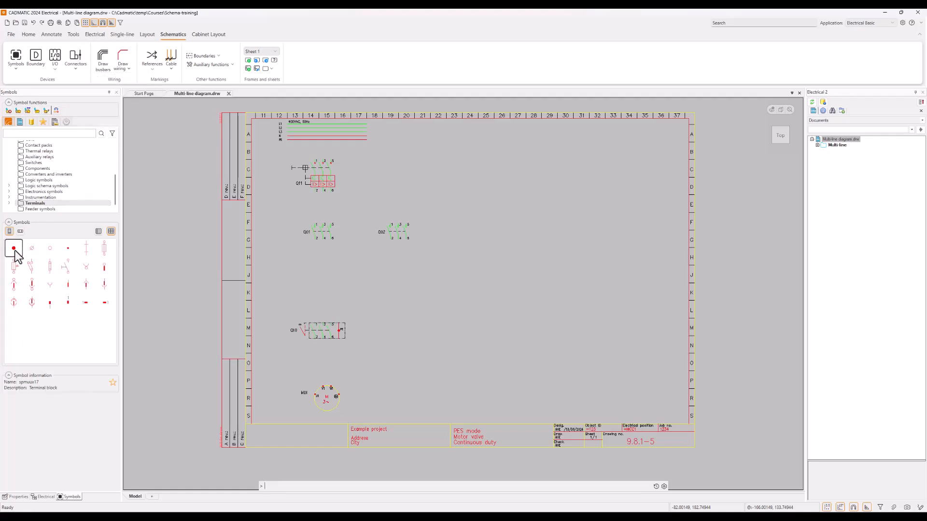
mouse_move(15, 255)
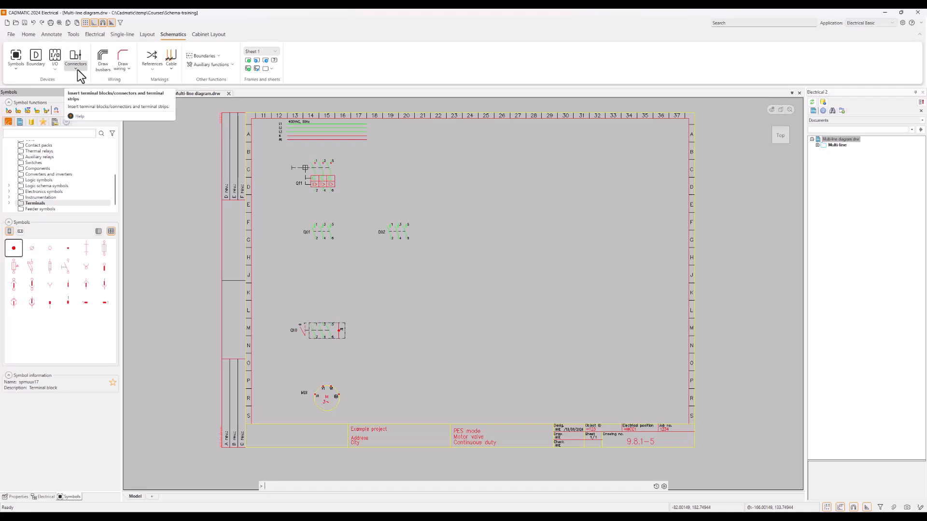
right_click(15, 249)
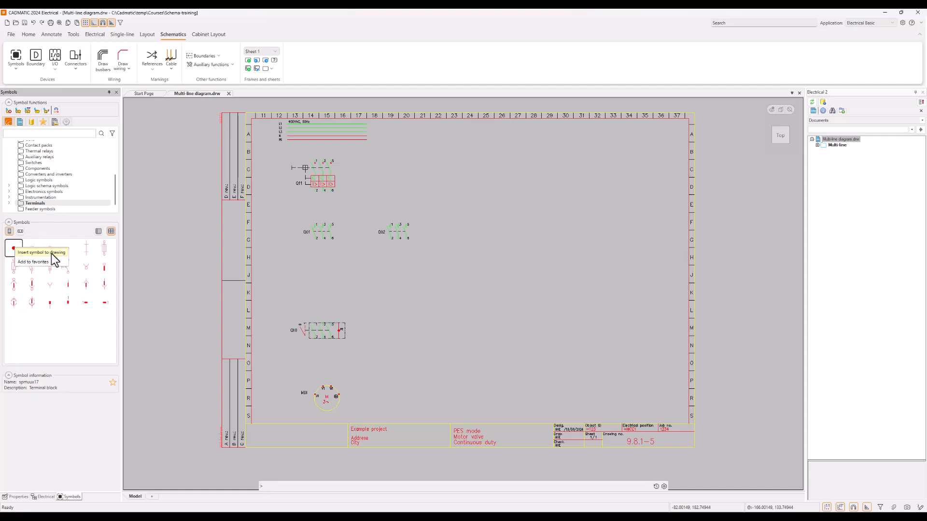
click(53, 254)
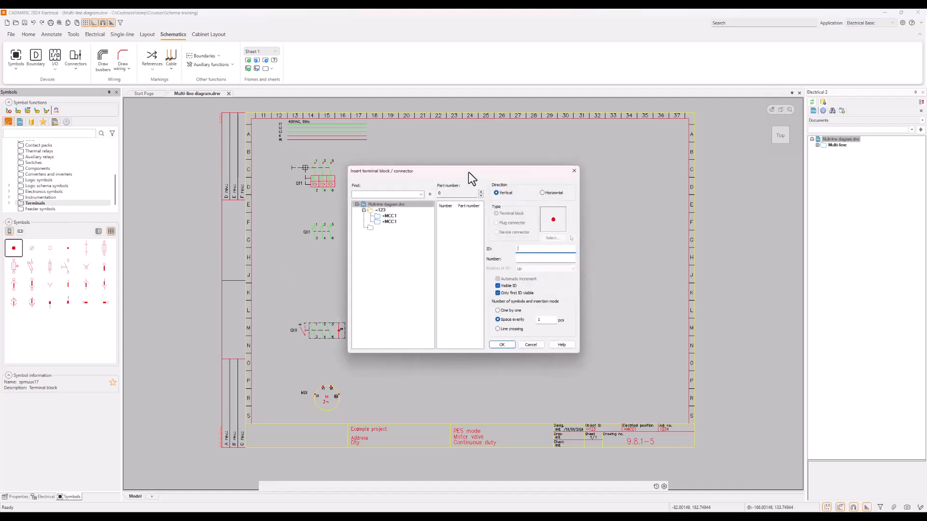
Define the terminal block with ID X02 and first number L1, as 4 evenly spaced vertical symbols.
drag(469, 172, 457, 172)
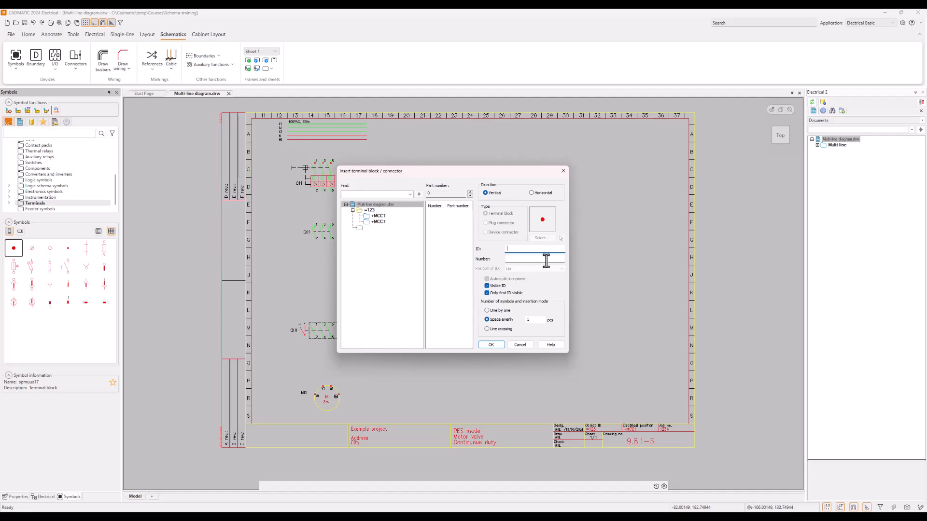
click(522, 260)
click(486, 293)
drag(525, 249, 504, 249)
click(519, 248)
drag(926, 167, 455, 9)
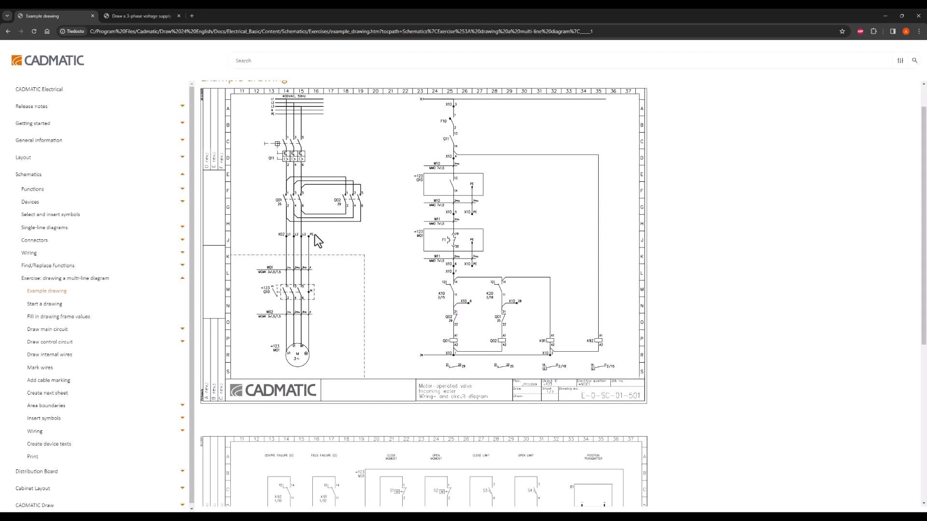
drag(394, 13, 926, 160)
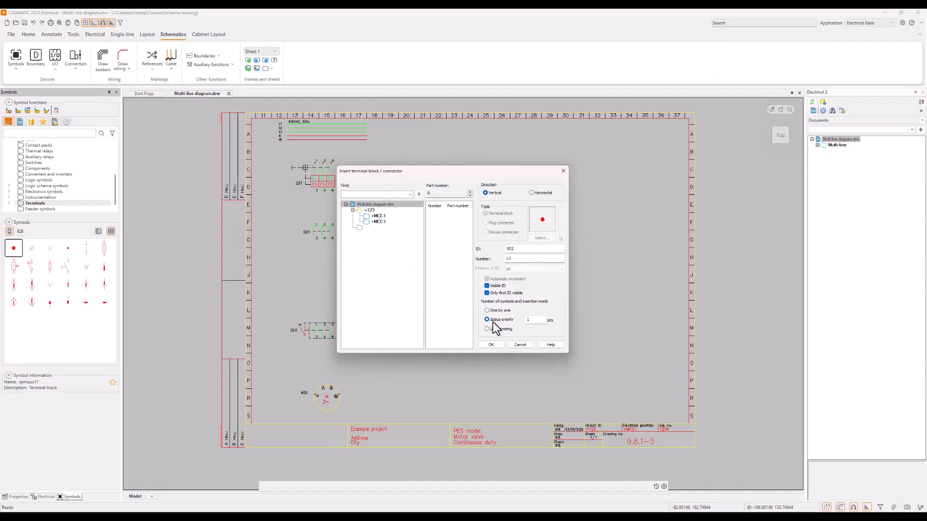
double_click(528, 320)
click(490, 346)
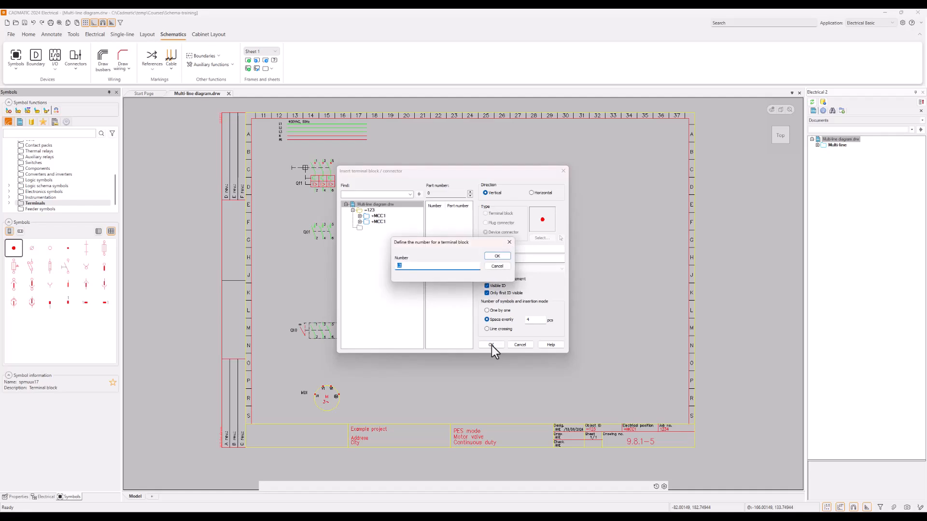
Number the following terminals from L2, place the evenly spaced row below contactor Q01 between rows H and J, and save the drawing.
text(L2)
click(499, 257)
click(500, 257)
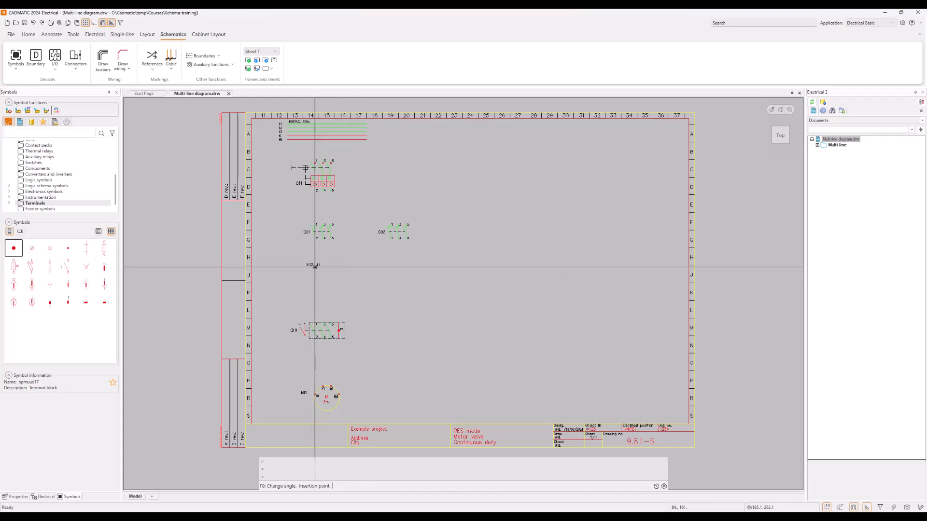
click(314, 267)
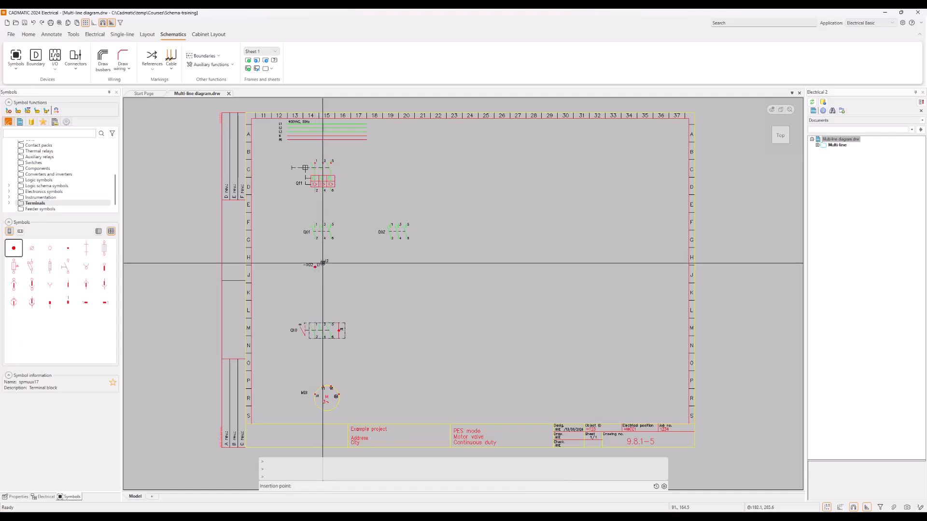
click(322, 267)
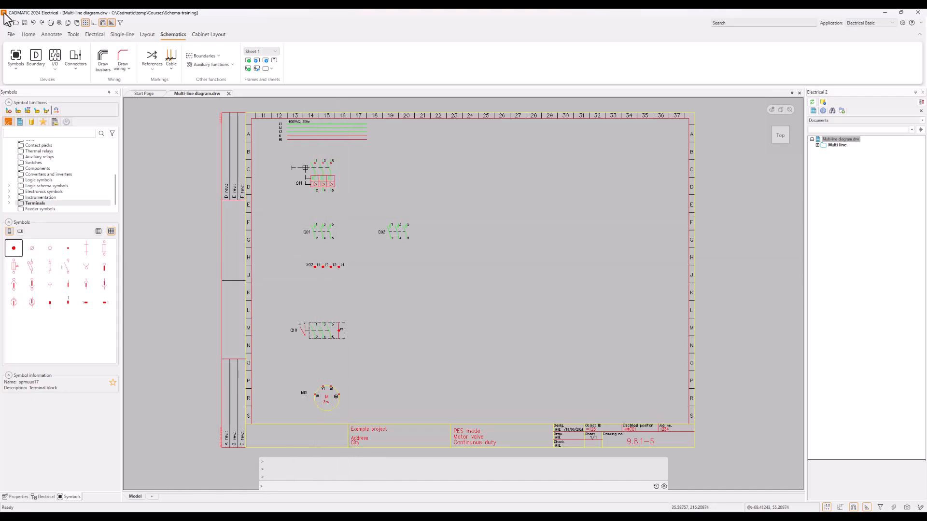
click(25, 23)
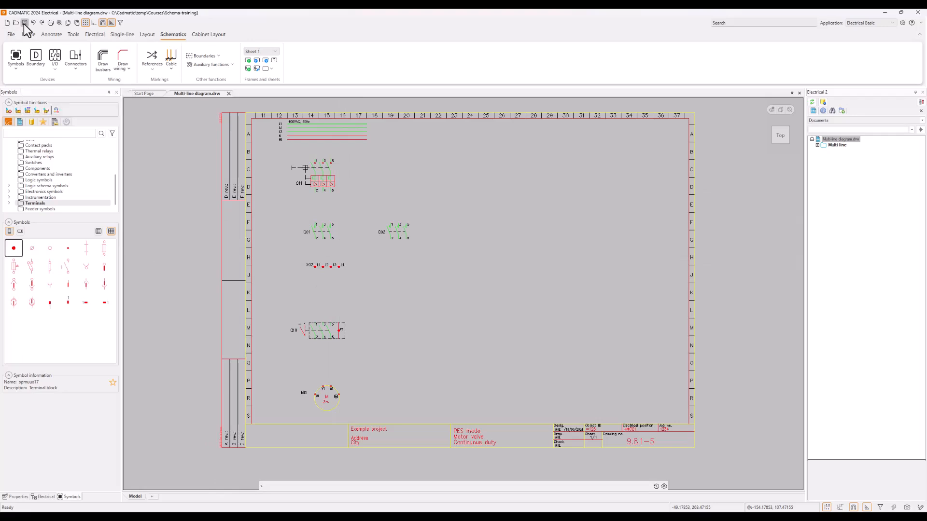
click(343, 264)
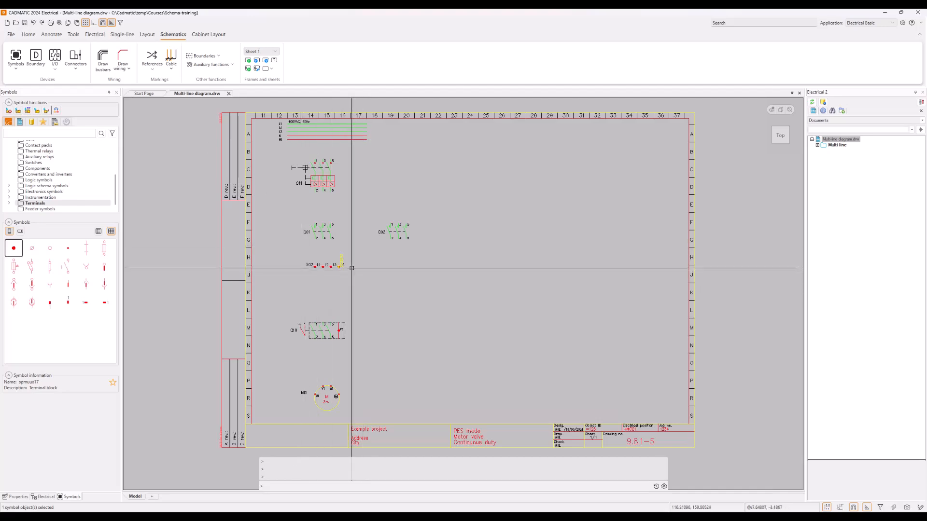
key(Escape)
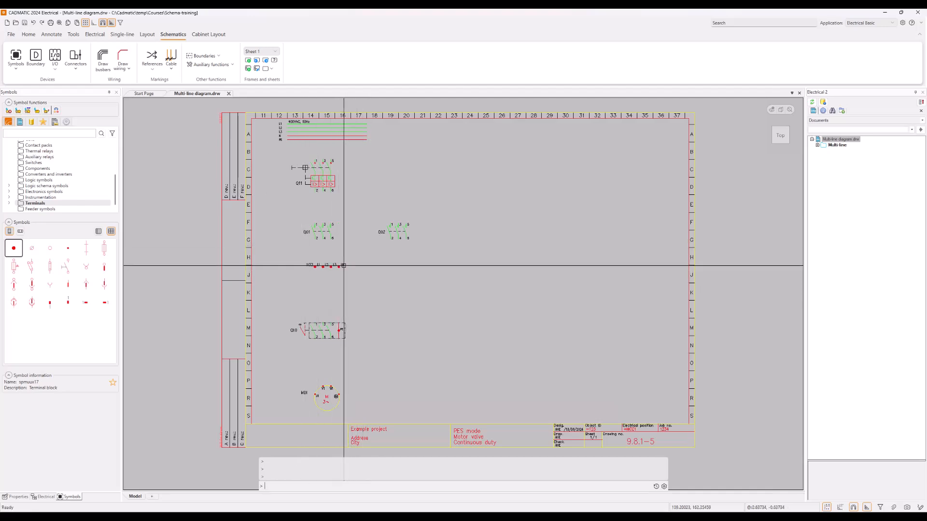
scroll(344, 266, up, 3)
double_click(343, 266)
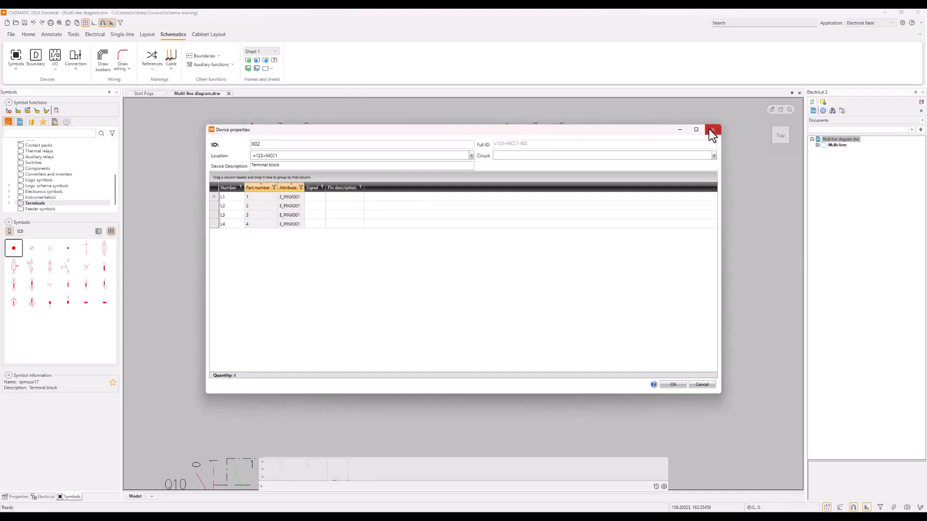
click(709, 129)
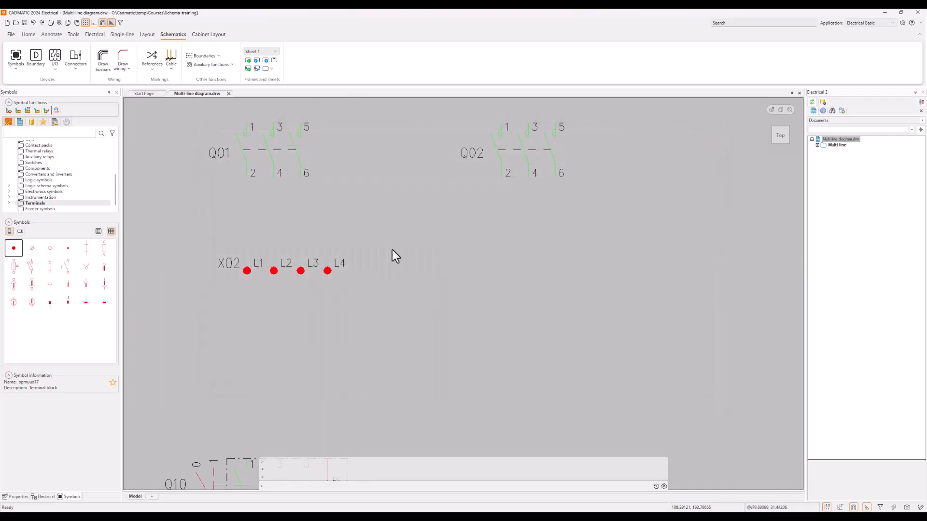
right_click(344, 264)
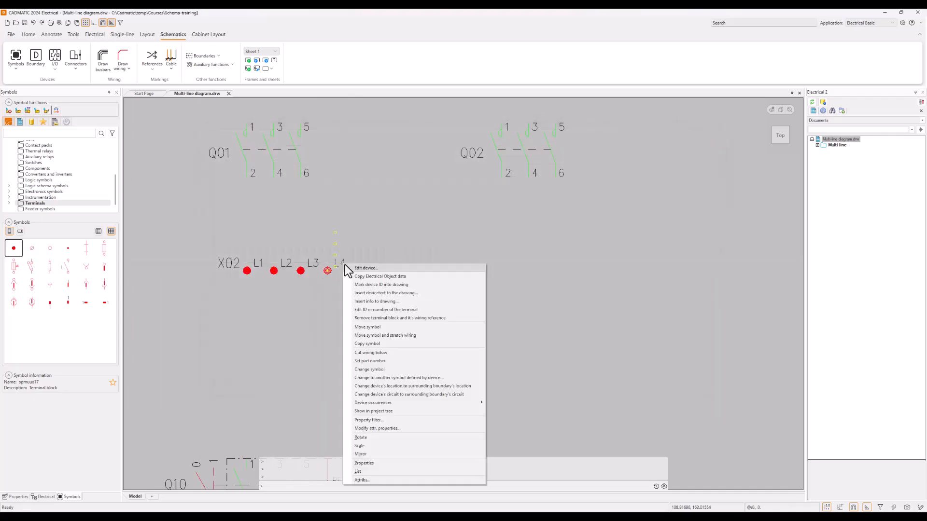
click(382, 268)
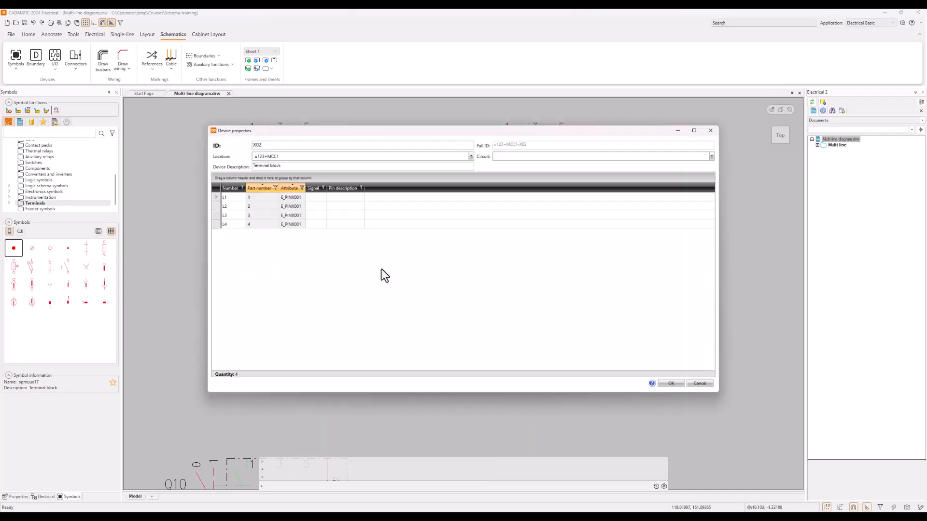
double_click(234, 224)
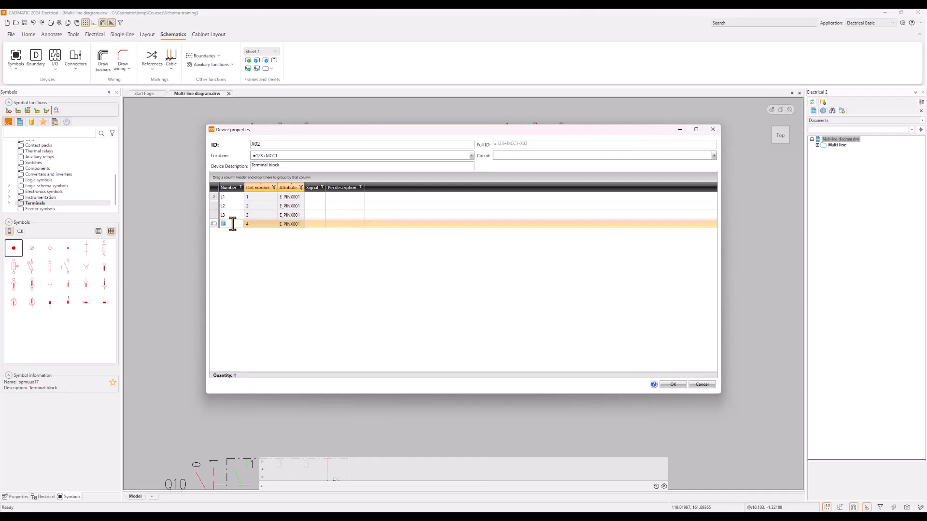
click(710, 385)
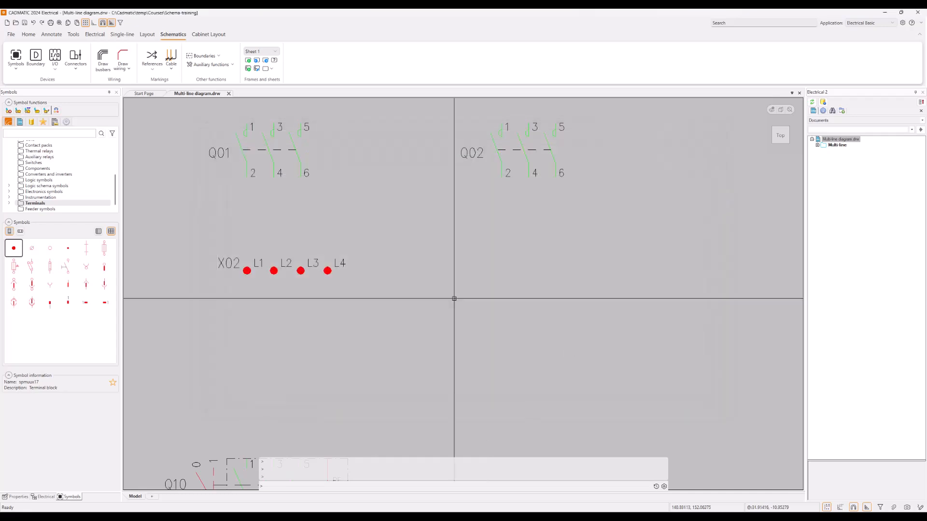
Locate the fourth terminal of X02 in the project tree and change its number to PE in the device properties.
click(362, 262)
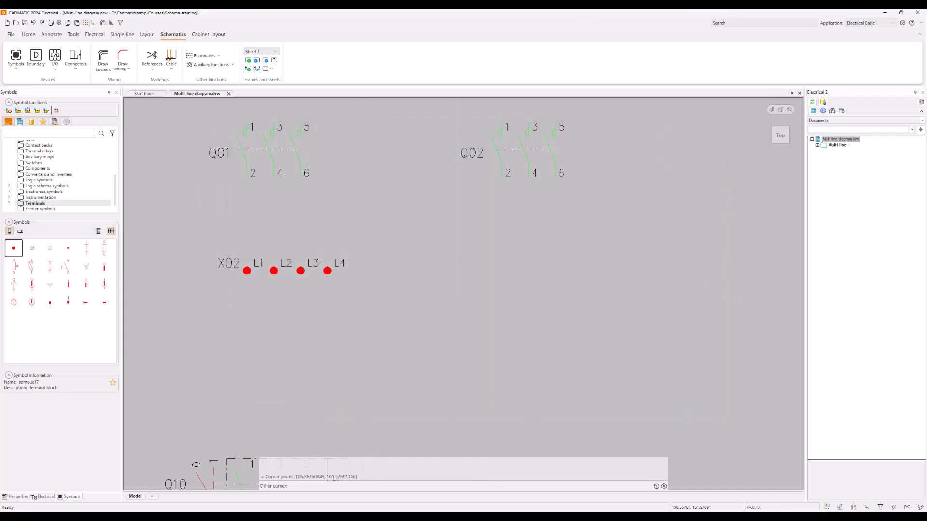
click(330, 270)
right_click(331, 273)
click(369, 421)
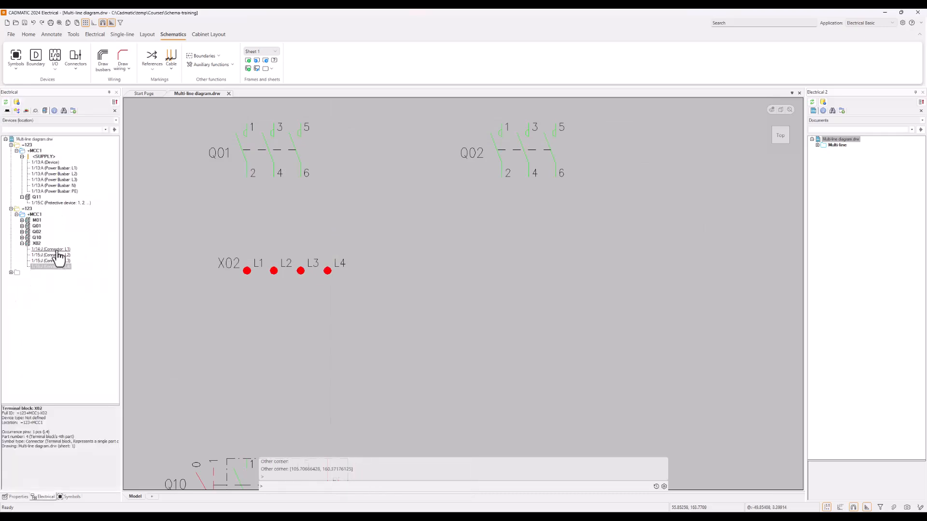
click(67, 268)
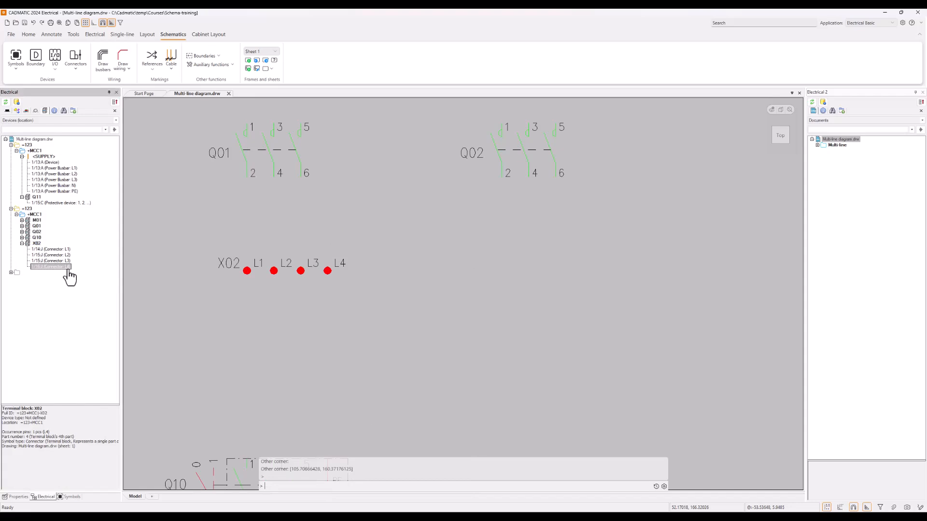
right_click(68, 270)
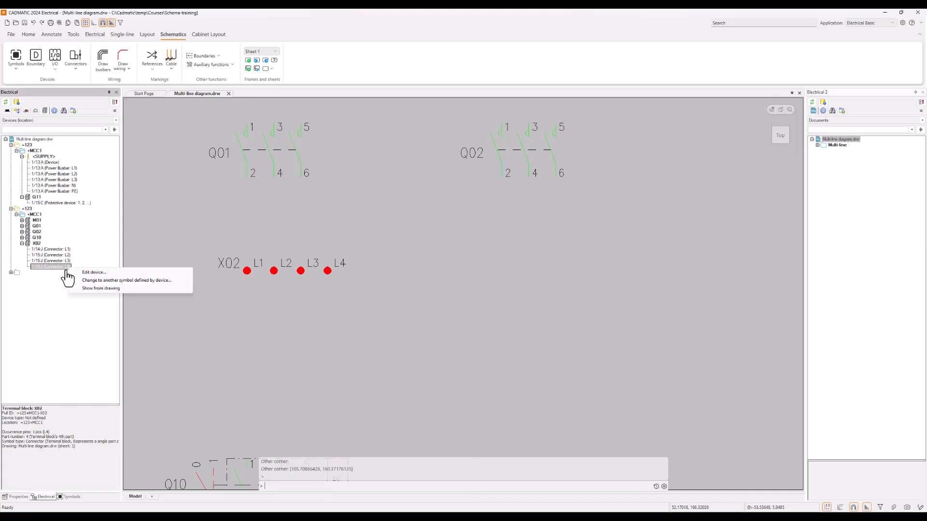
click(97, 272)
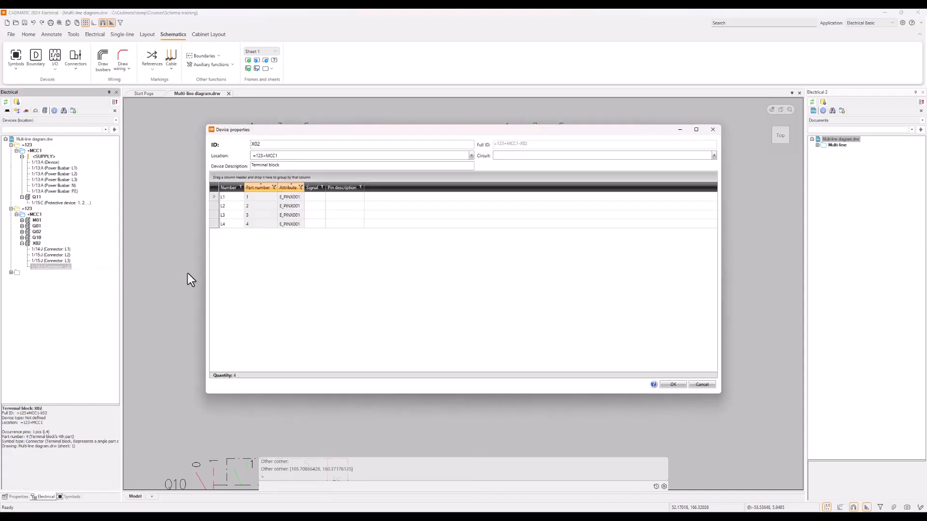
click(231, 224)
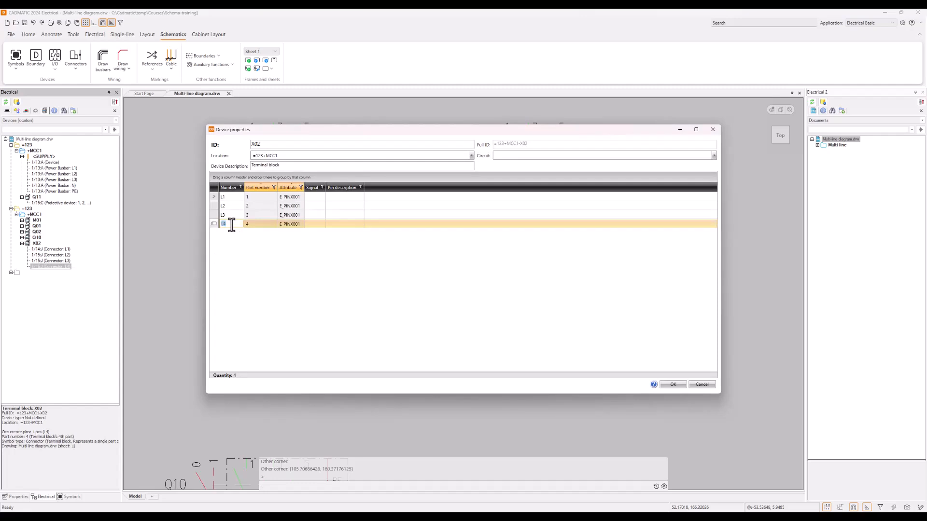
text(PE)
click(673, 384)
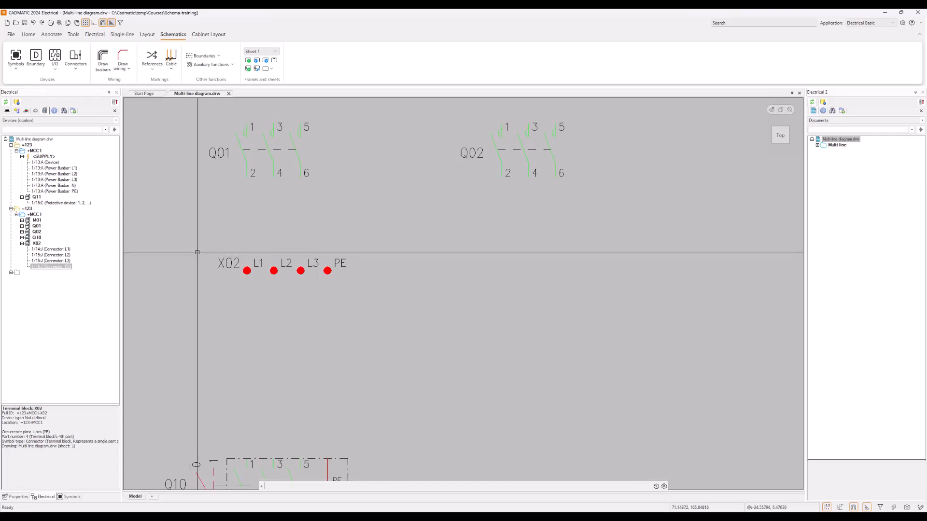
scroll(198, 252, down, 5)
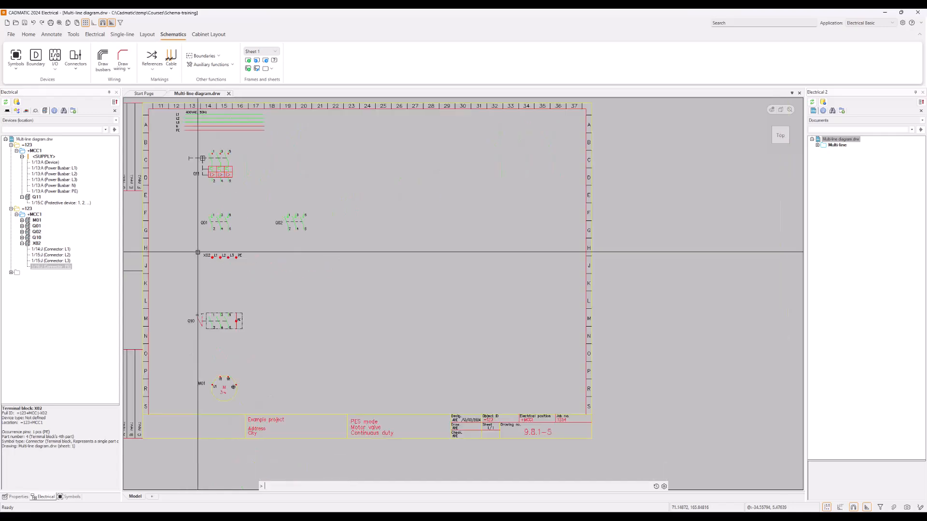
click(59, 23)
scroll(351, 243, down, 2)
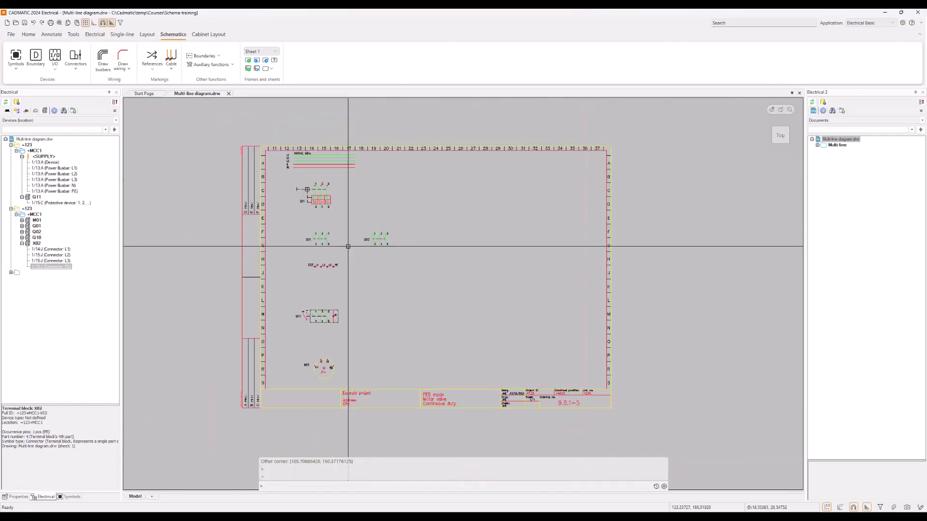
Configure the busbar drawing for phases L1, L2 and L3 only, turning off the N and PE bars, the ID and the busbar texts.
scroll(437, 339, up, 2)
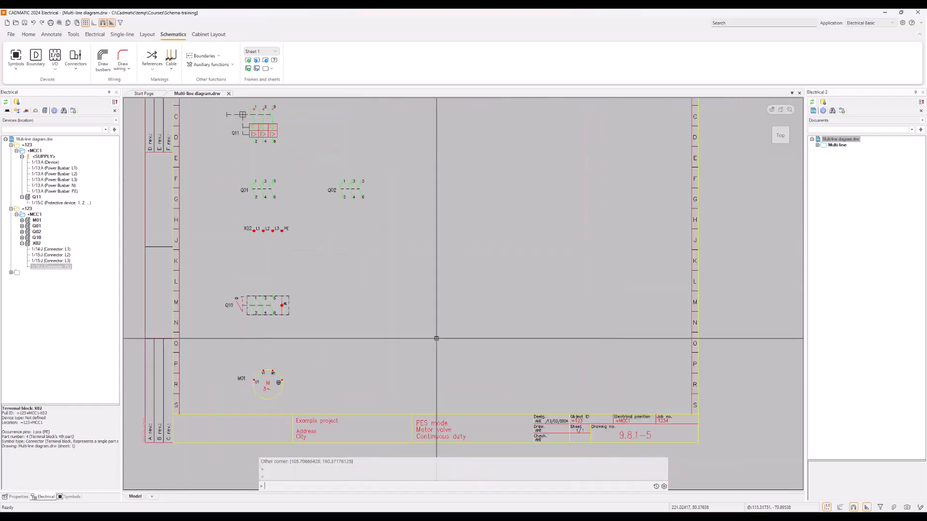
middle_drag(437, 338, 441, 369)
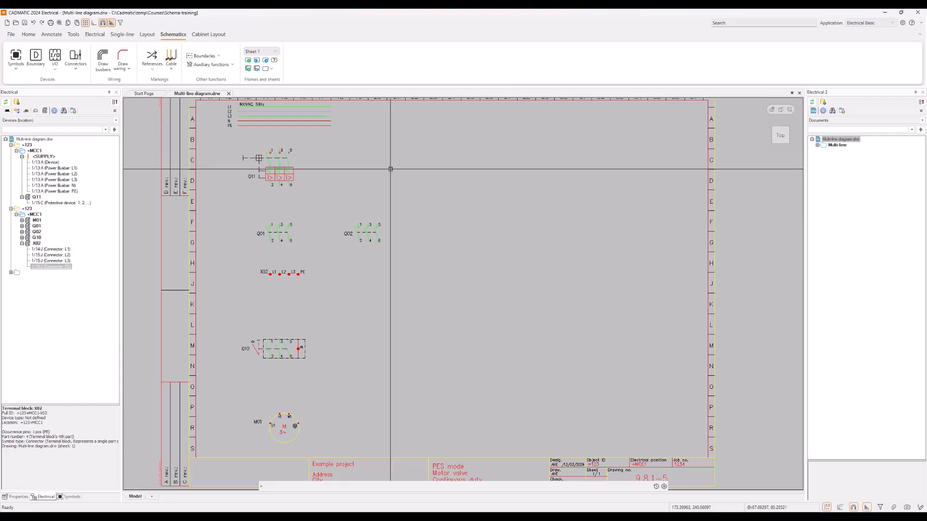
click(105, 57)
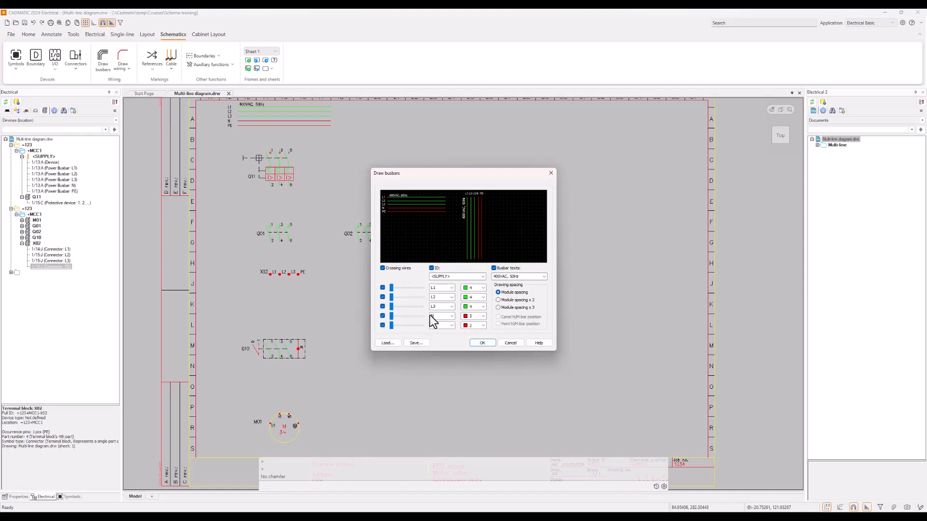
click(382, 315)
click(383, 325)
click(432, 269)
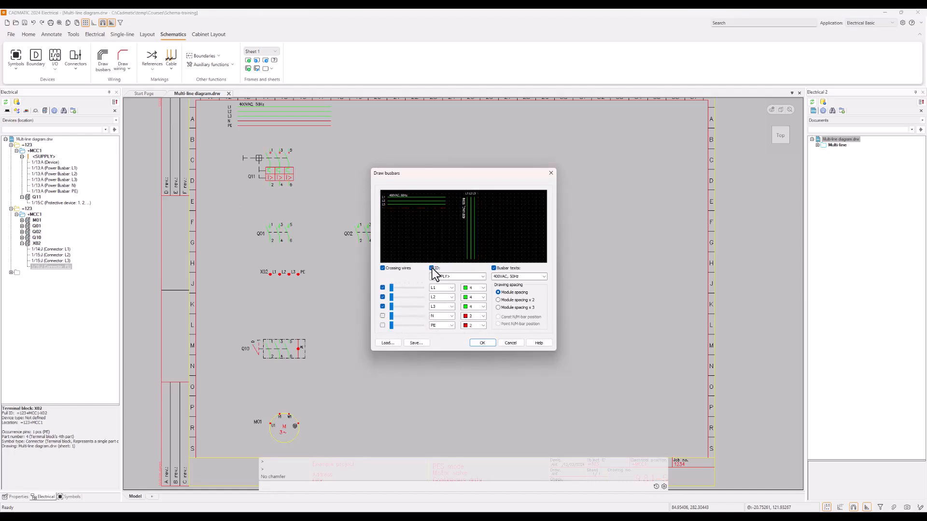
click(432, 269)
click(493, 269)
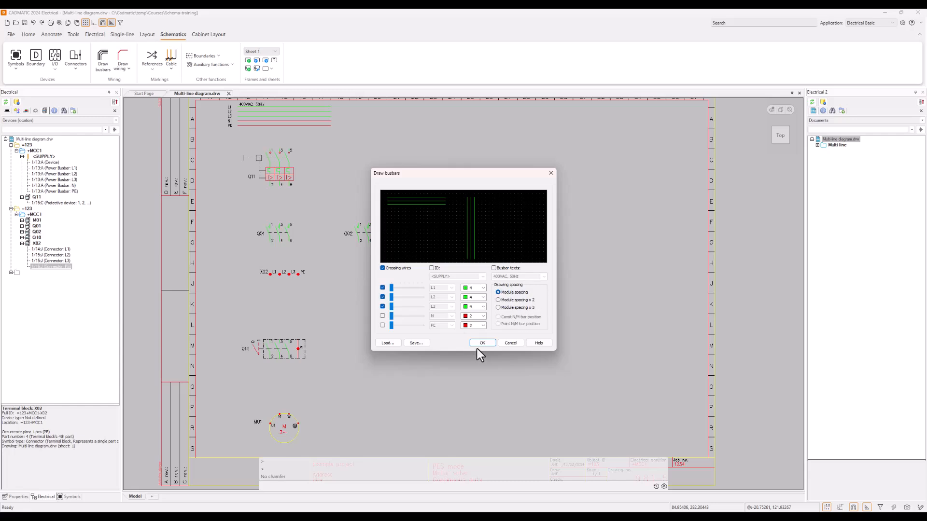
Save the current busbar settings under the name "3-phase no text".
click(415, 343)
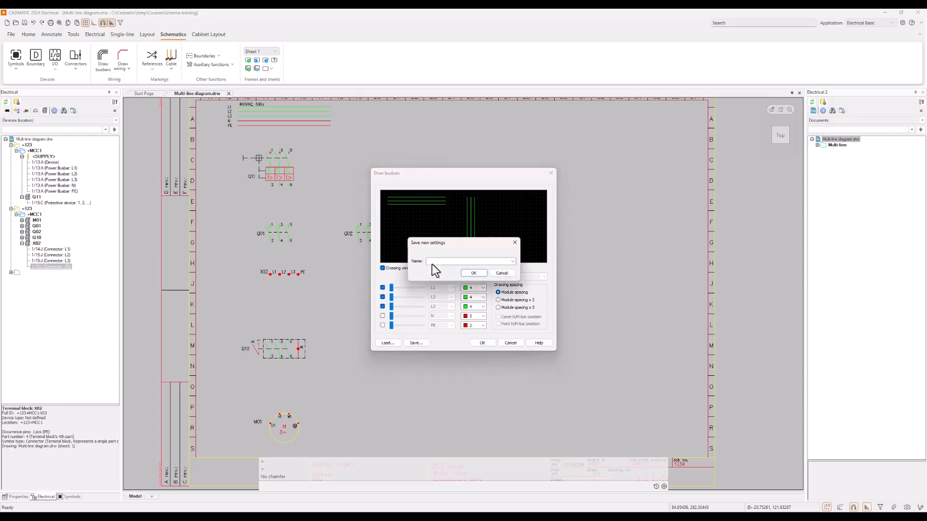
text(3-phase no text)
click(473, 274)
Load the saved busbar settings "3-phase voltage supply bar", and switch back to the saved settings "3-phase no text".
click(389, 342)
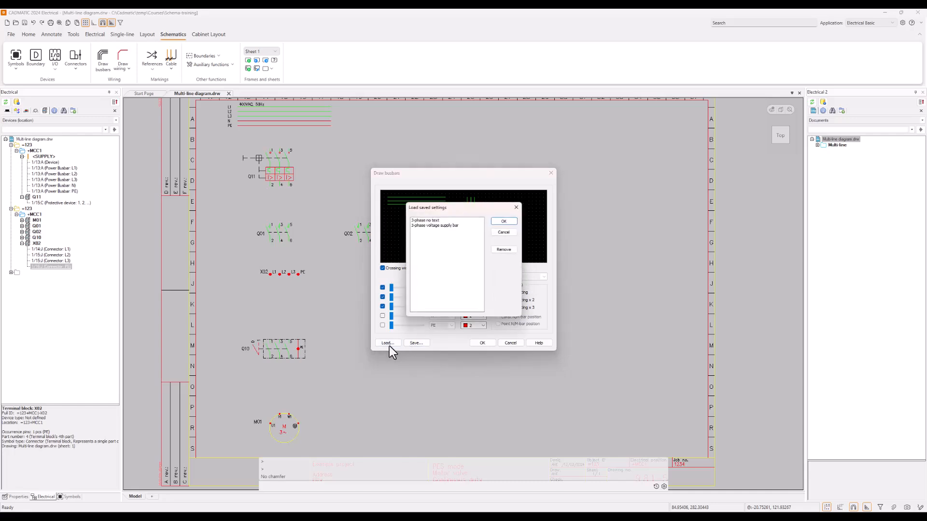
click(441, 225)
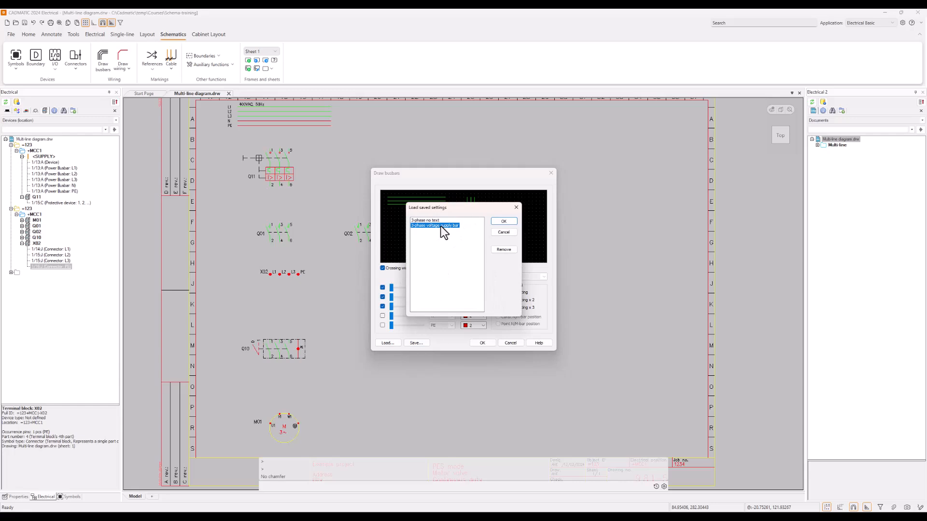
click(503, 221)
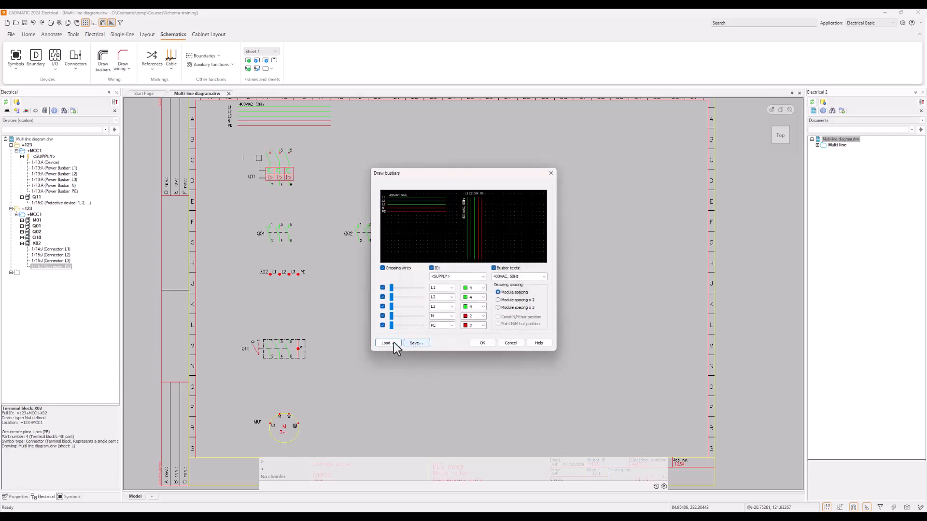
click(387, 343)
click(430, 220)
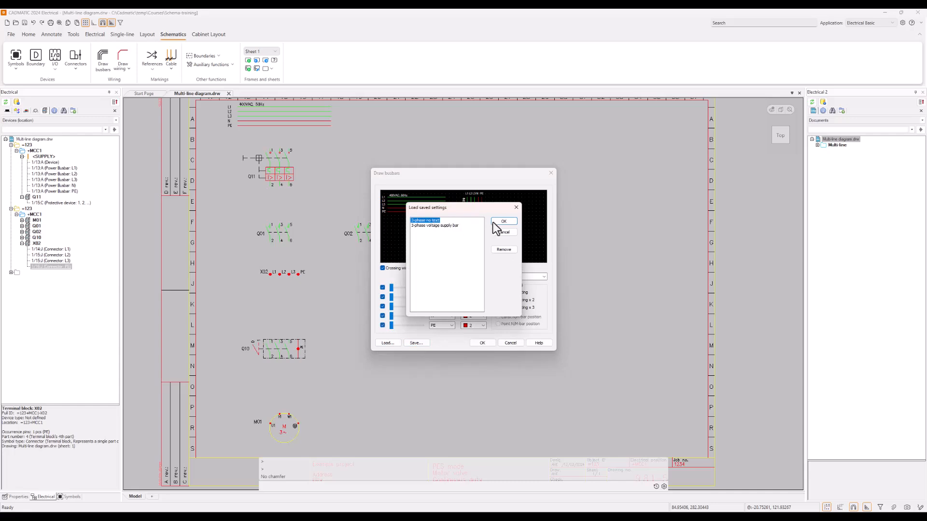
click(504, 221)
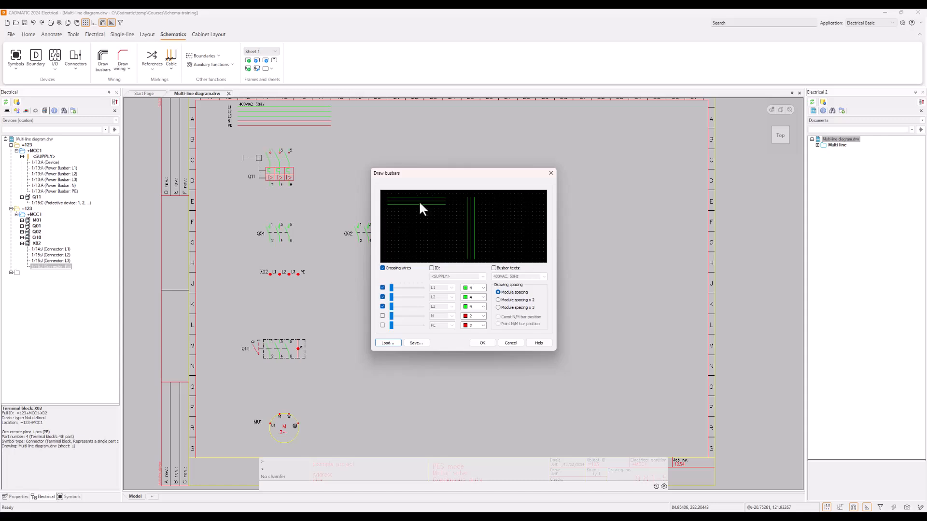
Draw the three-phase lines from the start of supply bar L1 along the busbars to the point directly above Q11's terminal 1.
click(481, 343)
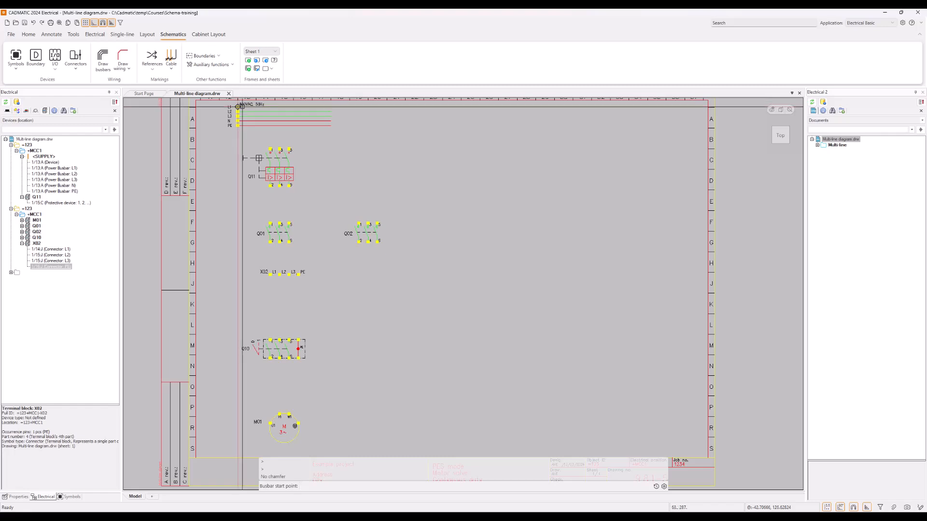
scroll(238, 106, up, 4)
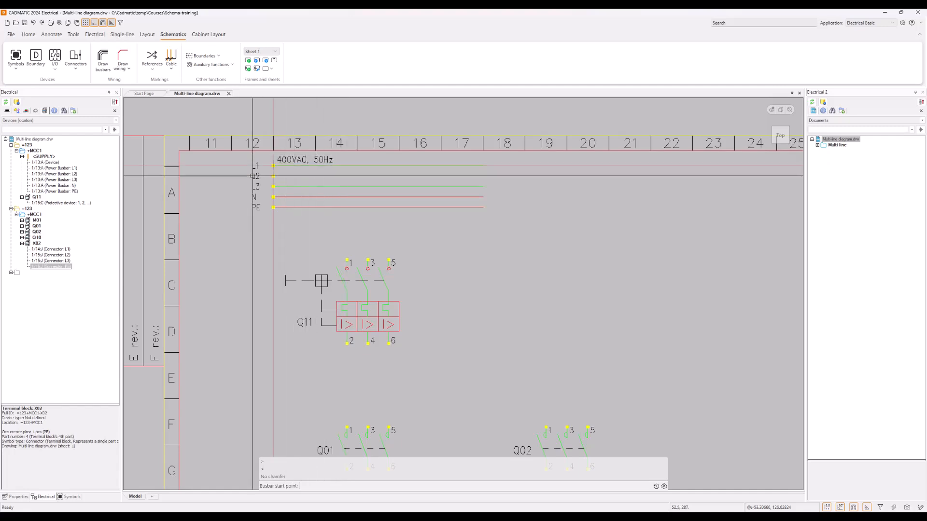
click(273, 166)
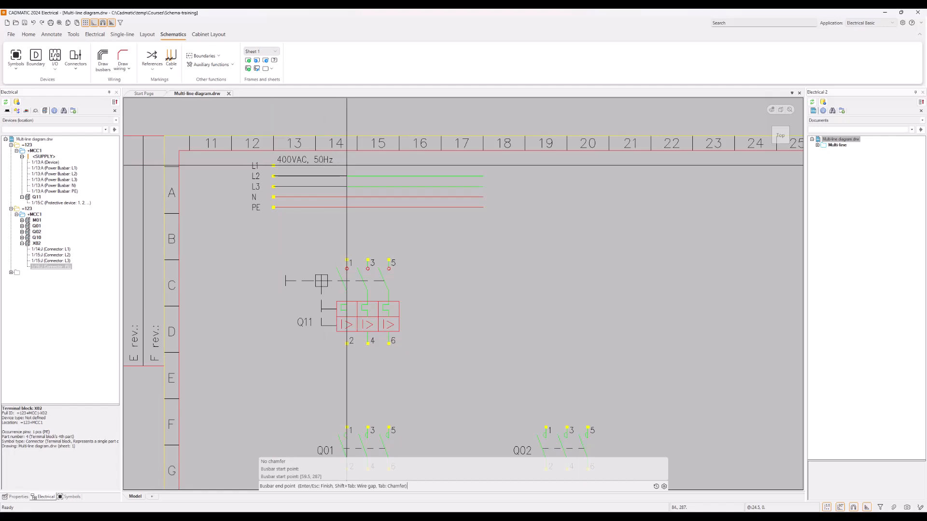
click(346, 165)
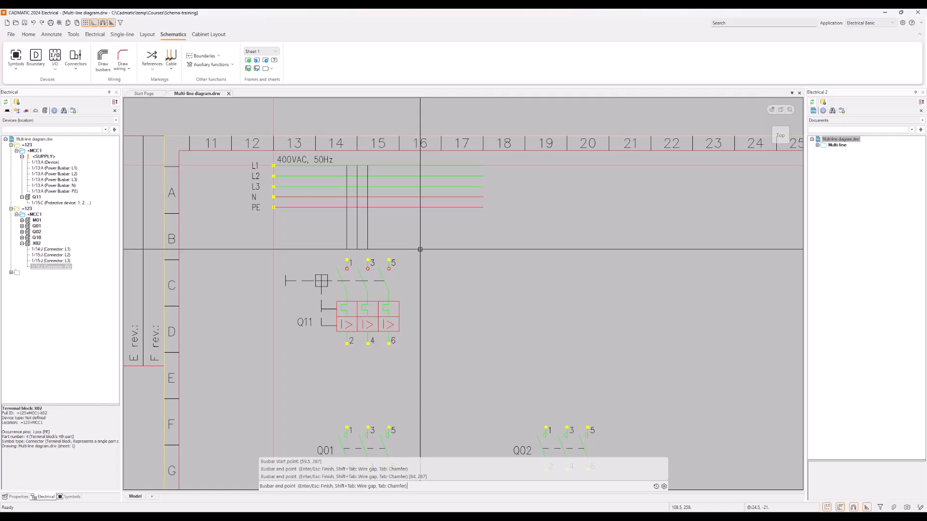
Cycle the wire gap until the three vertical wires line up with Q11's terminals 1, 3 and 5.
key(shift+Tab)
key(shift+Tab)
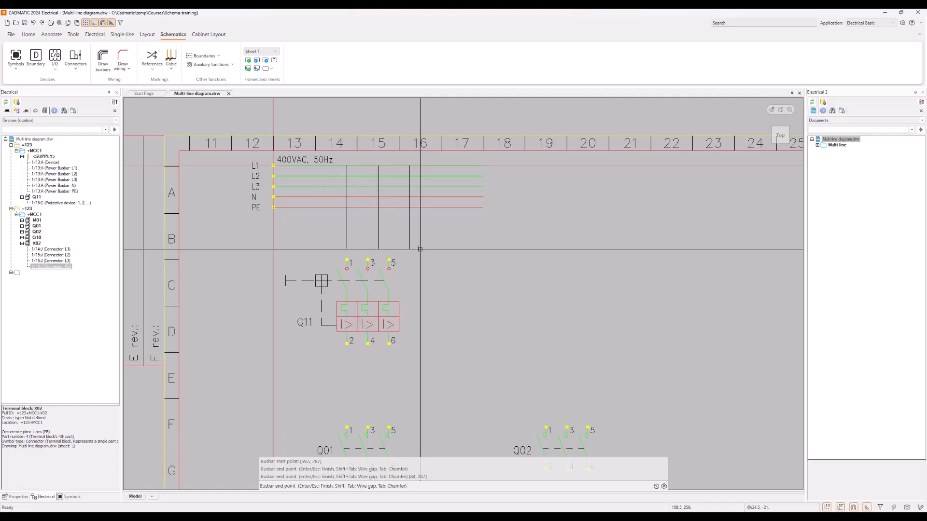
key(shift+Tab)
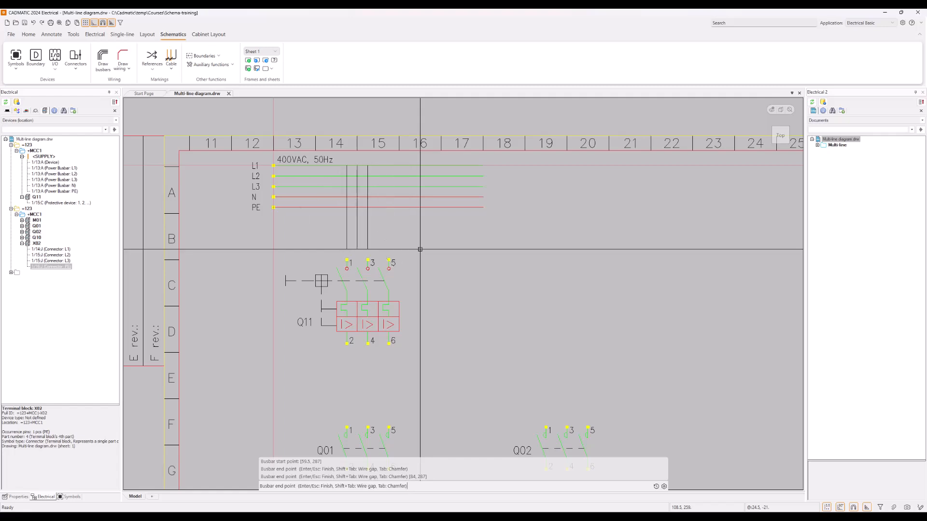
key(shift+Tab)
key(shift+Tab)
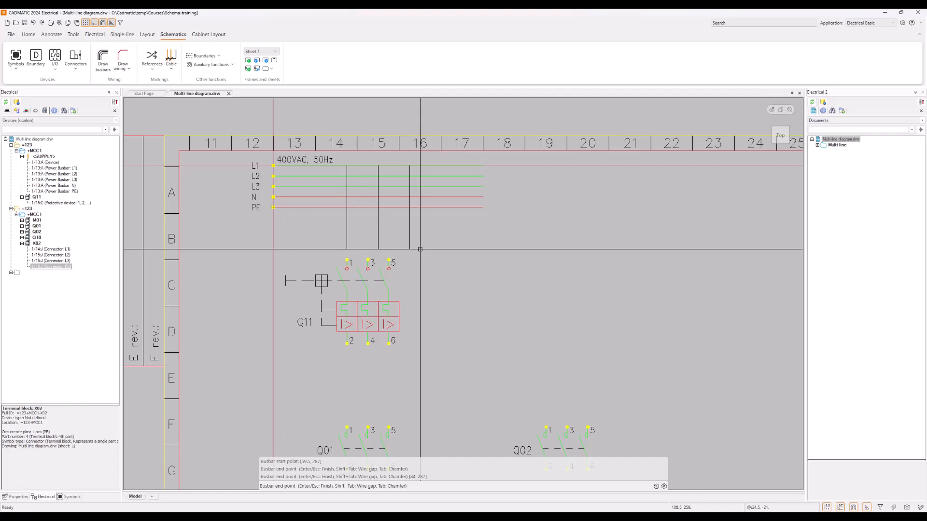
key(shift+Tab)
key(shift+Tab)
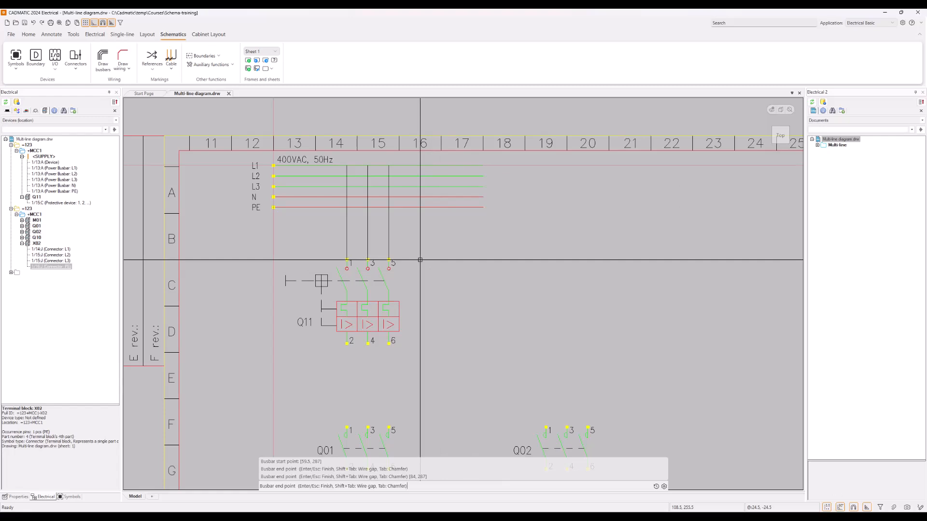
Run the three wires down through Q11, Q01, X02 and Q10 to the U1 terminal level of motor M01 and finish the busbars.
scroll(420, 260, down, 2)
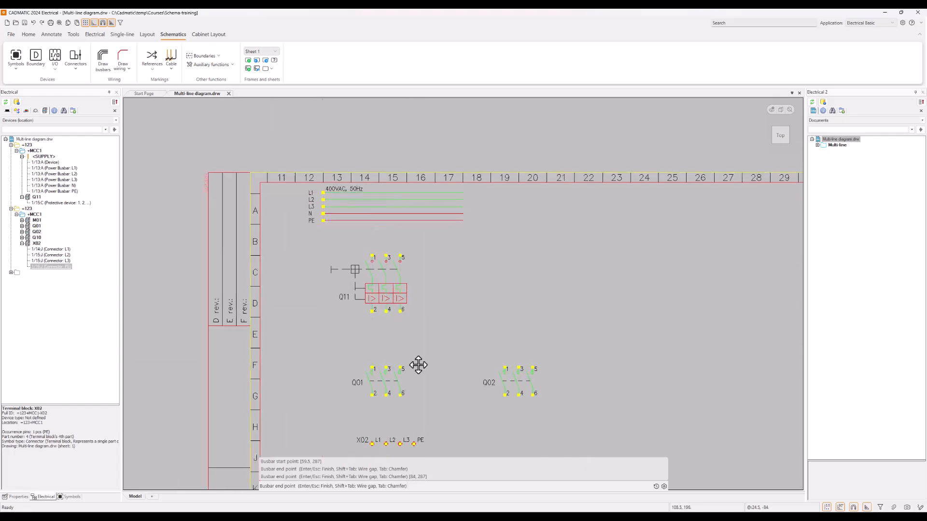
middle_drag(419, 365, 429, 234)
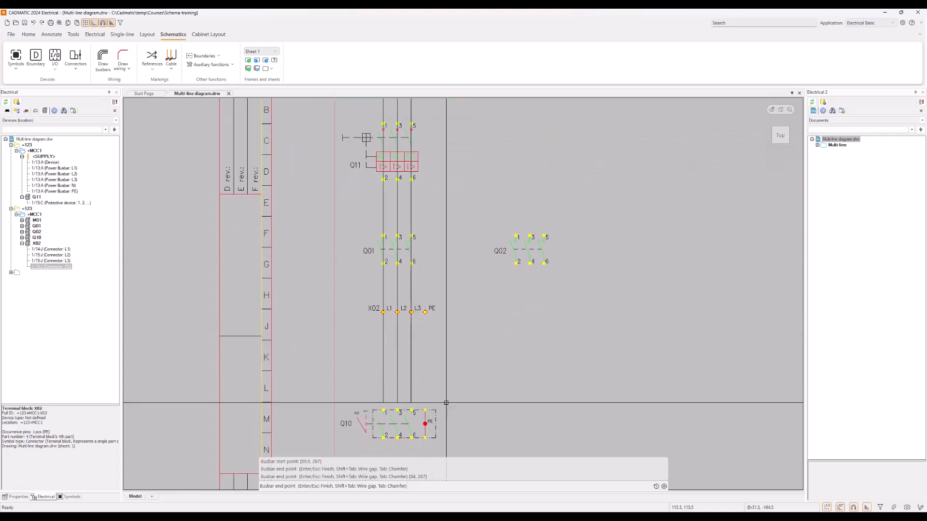
scroll(446, 403, down, 2)
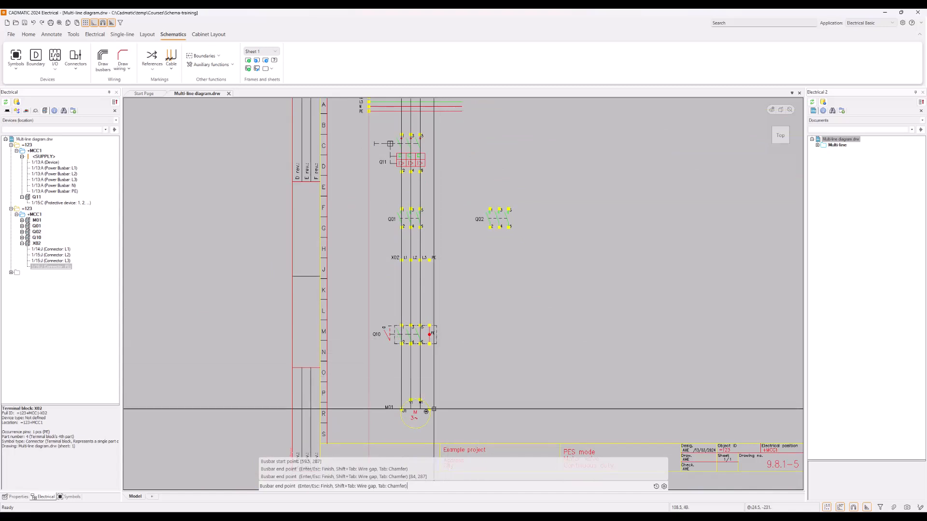
click(433, 409)
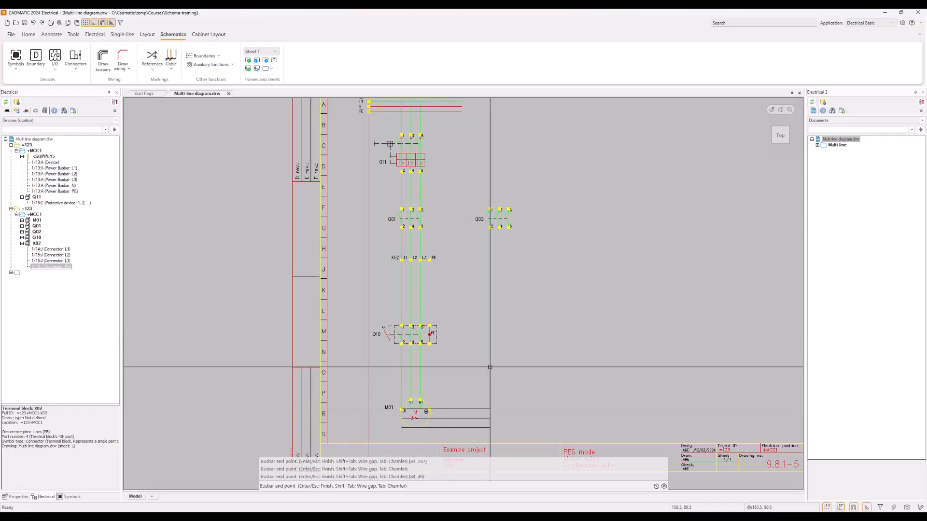
key(Escape)
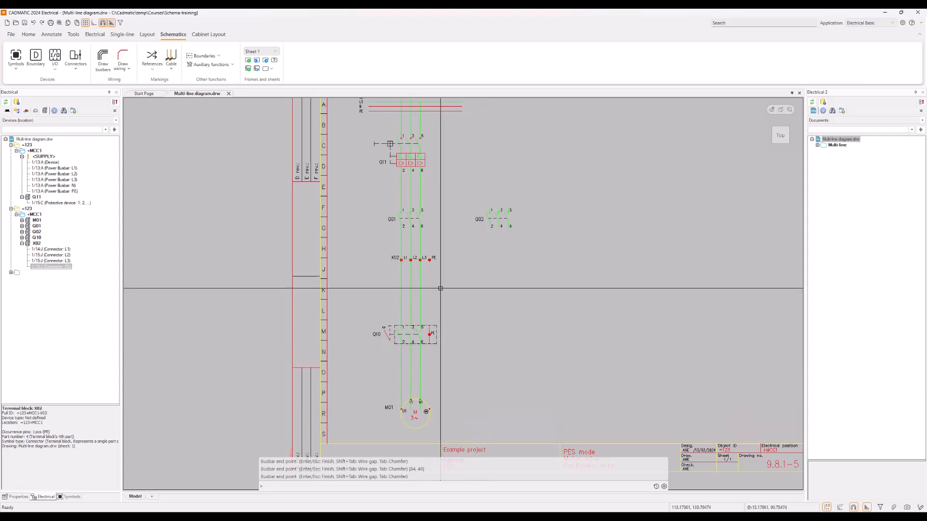
Examine how the three phase wires connect at safety switch Q10 by selecting the segments above it.
scroll(426, 334, up, 6)
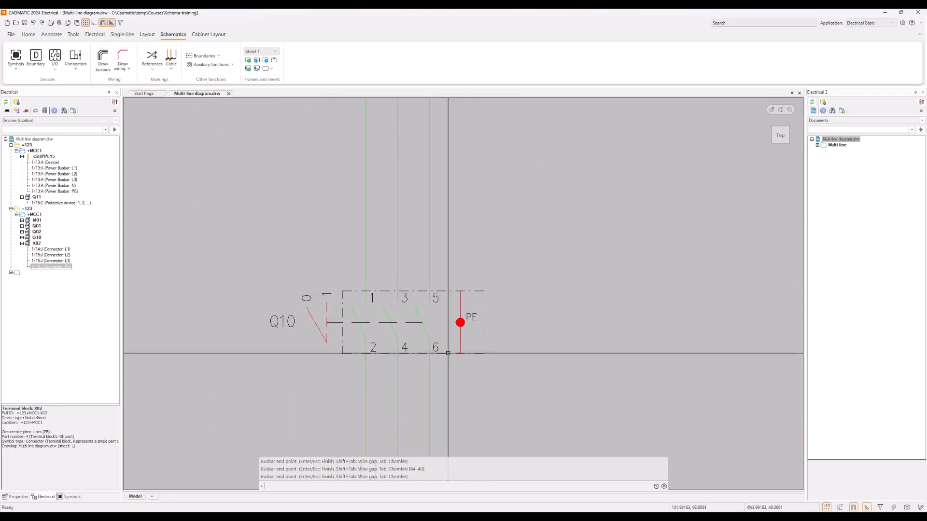
click(263, 269)
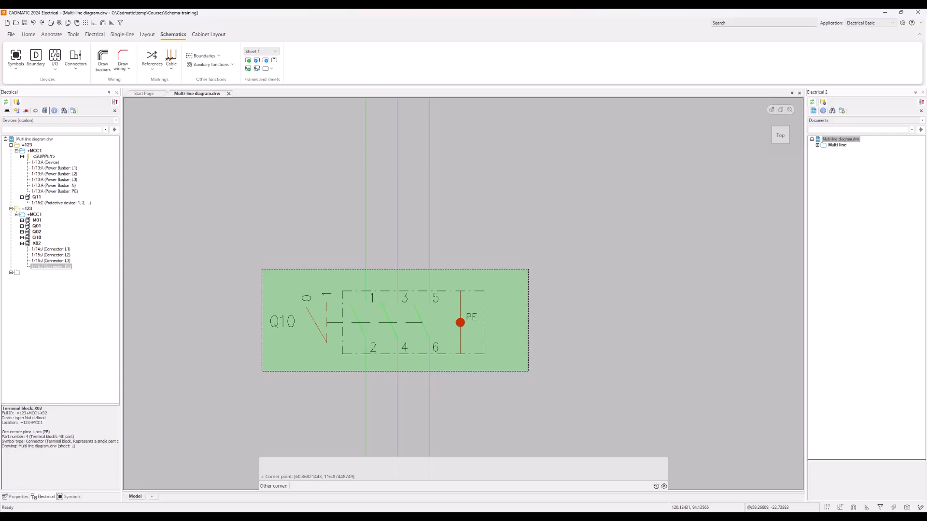
click(529, 371)
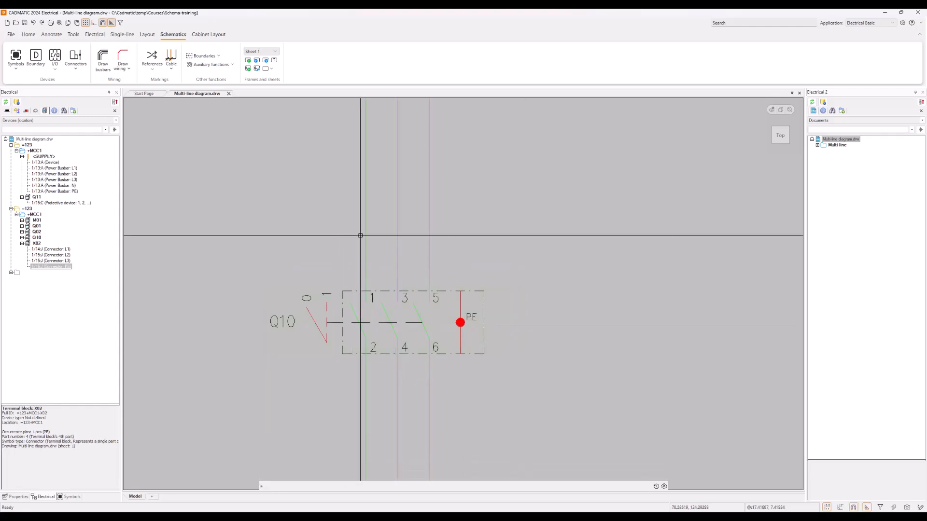
click(398, 244)
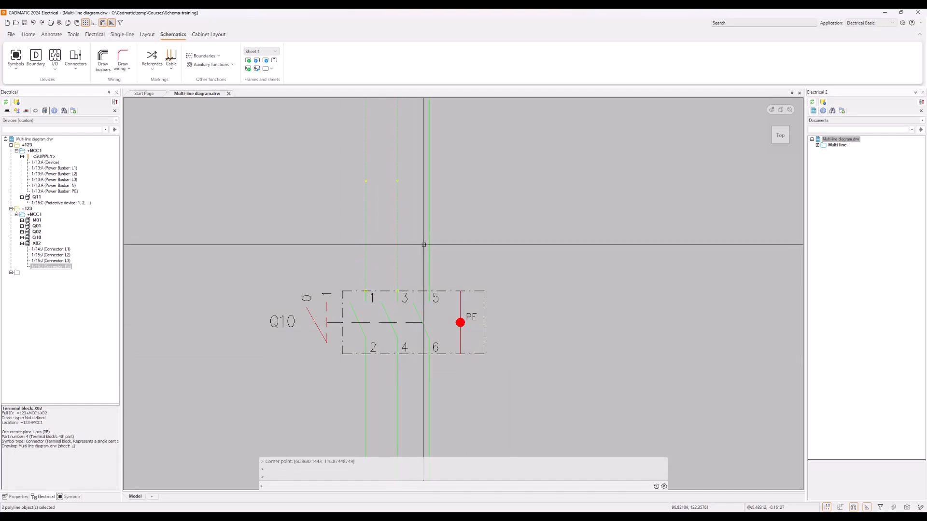
click(429, 245)
key(Escape)
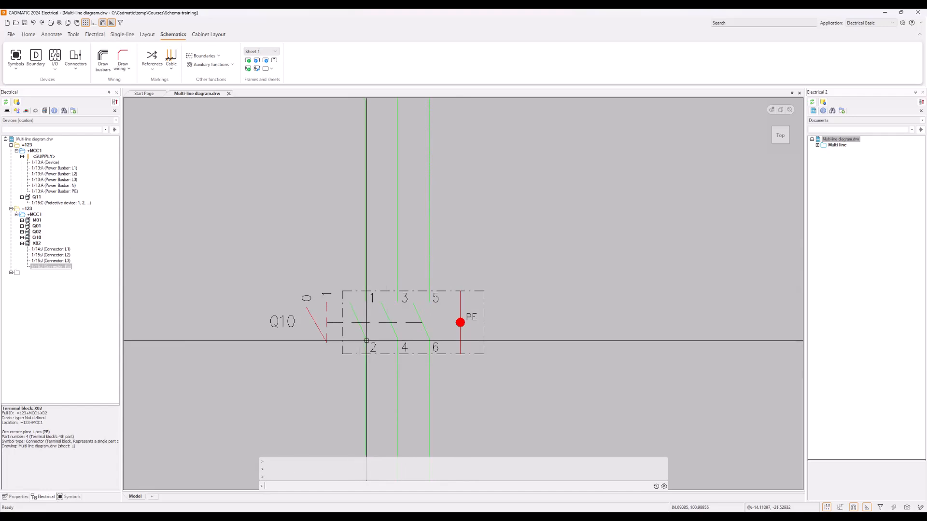
Erase the two surplus wire pieces inside the M01 motor symbol, below terminals V1 and W1.
scroll(368, 338, down, 2)
middle_drag(385, 385, 384, 207)
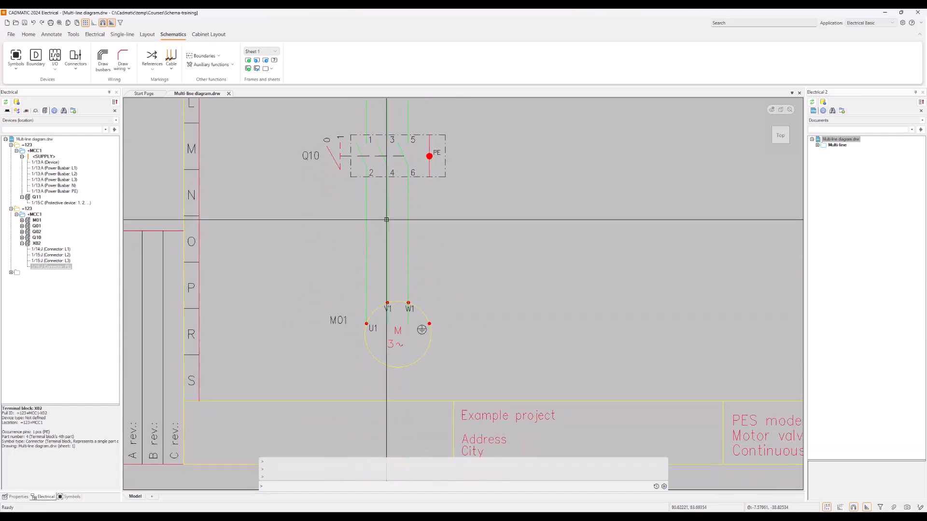
scroll(365, 263, up, 2)
middle_drag(381, 255, 383, 295)
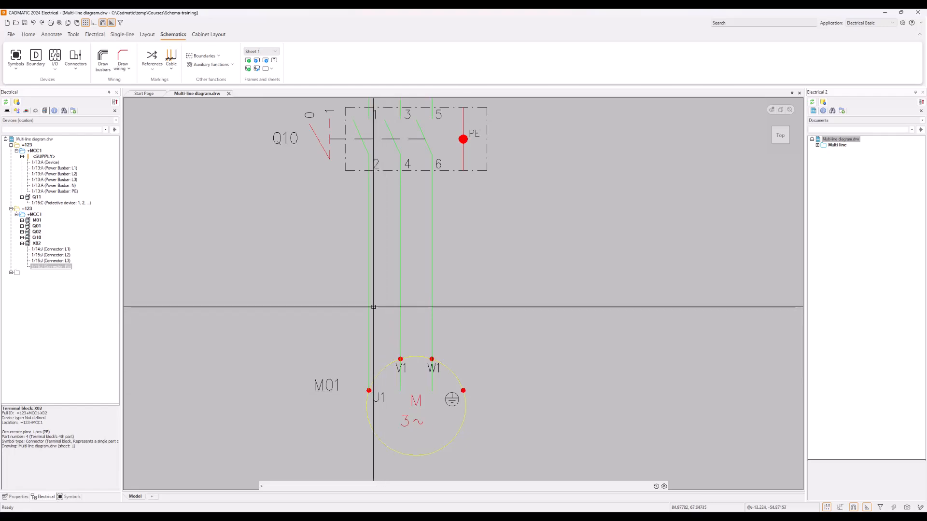
mouse_move(369, 303)
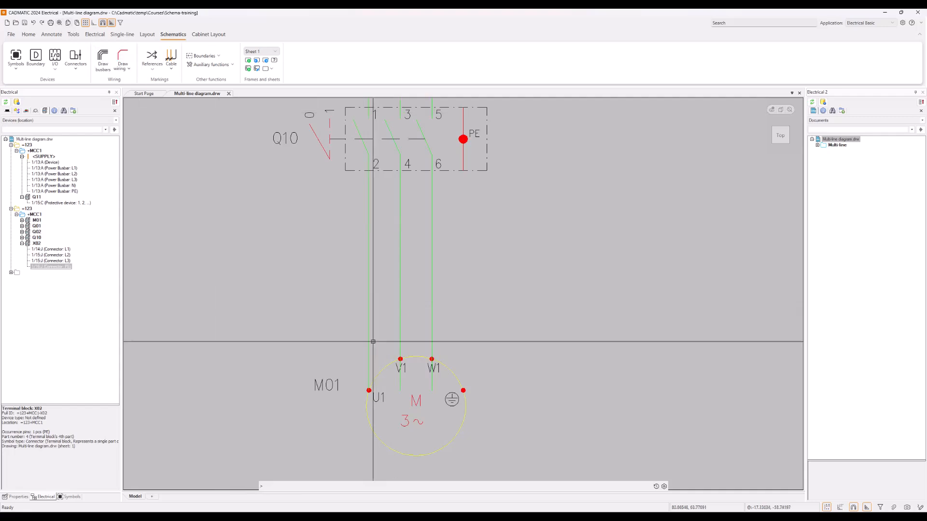
click(397, 380)
click(437, 388)
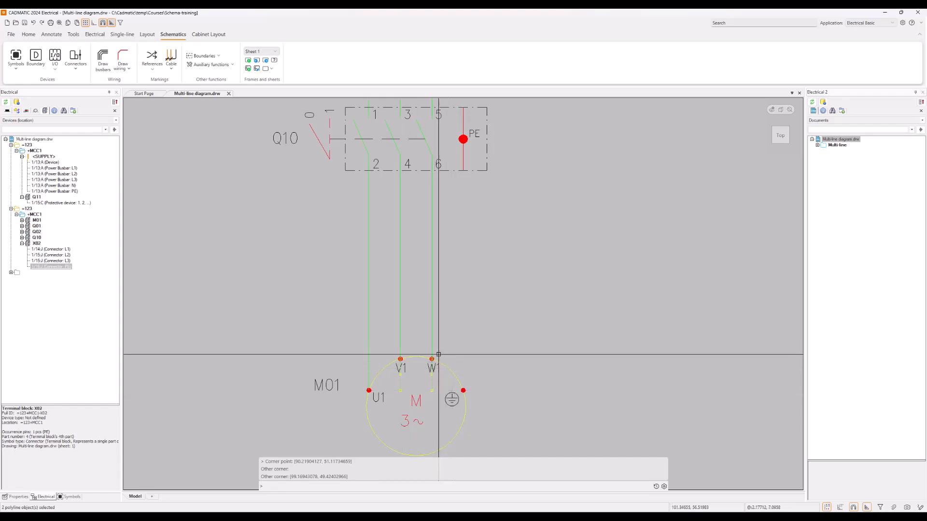
right_click(421, 385)
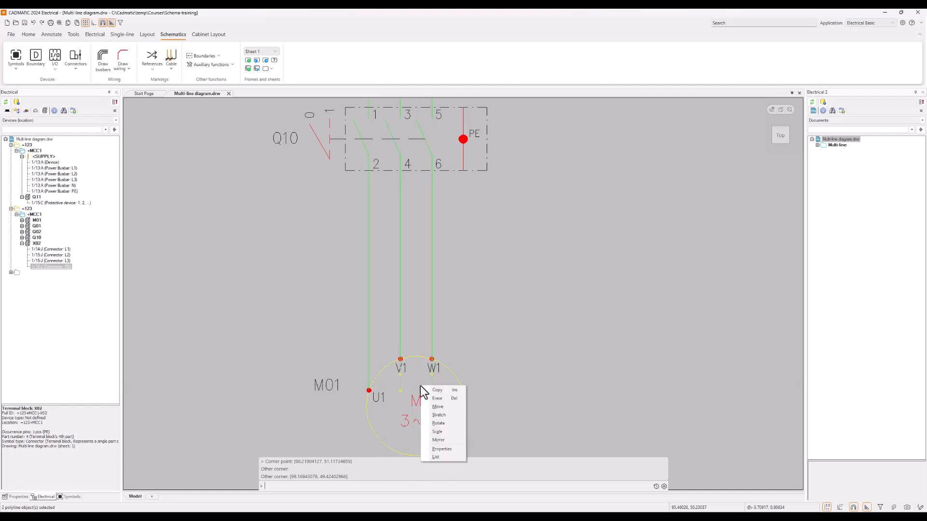
click(450, 400)
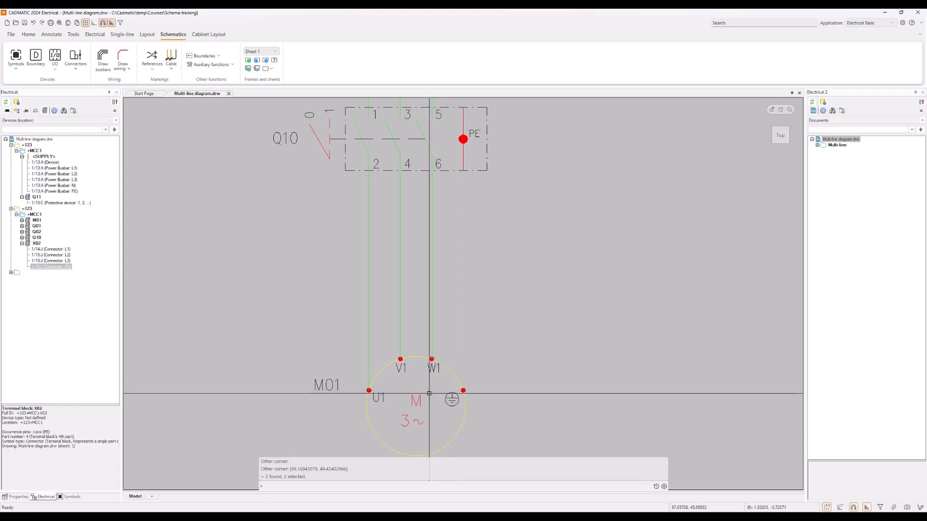
click(58, 23)
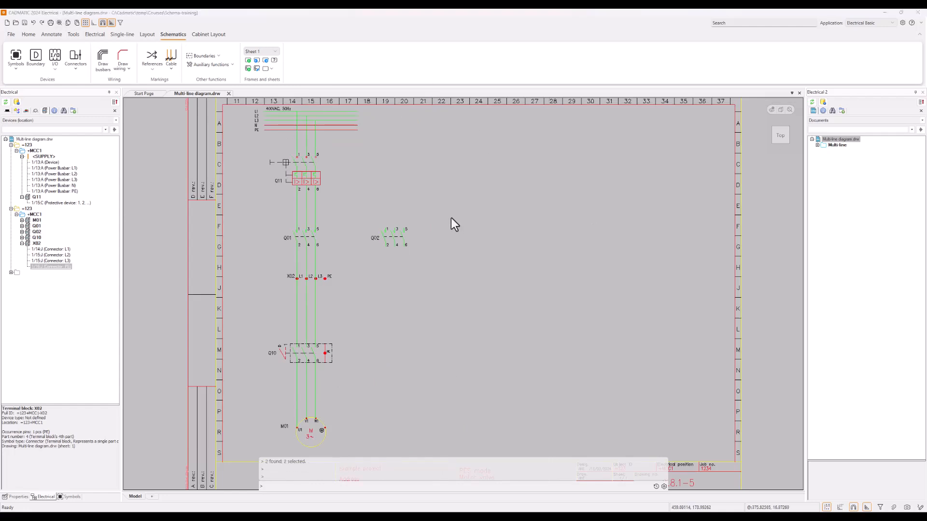
click(451, 218)
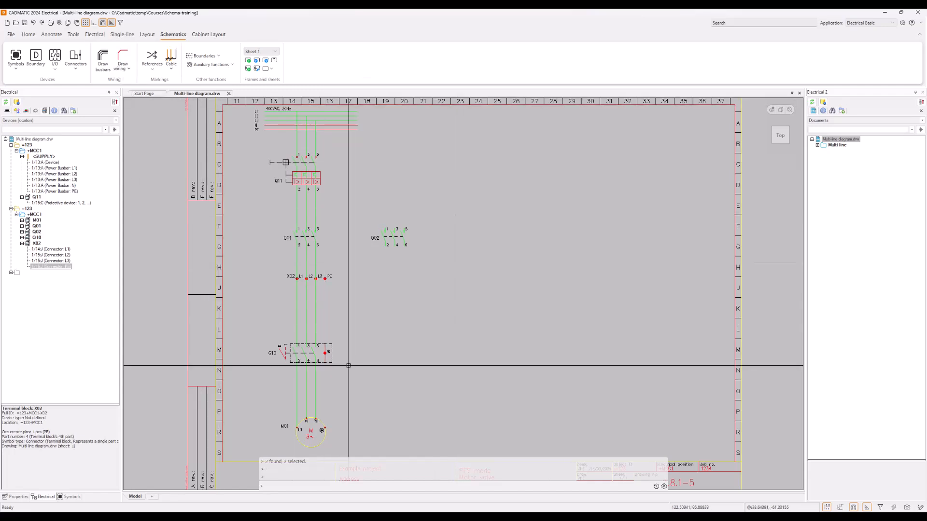
click(297, 135)
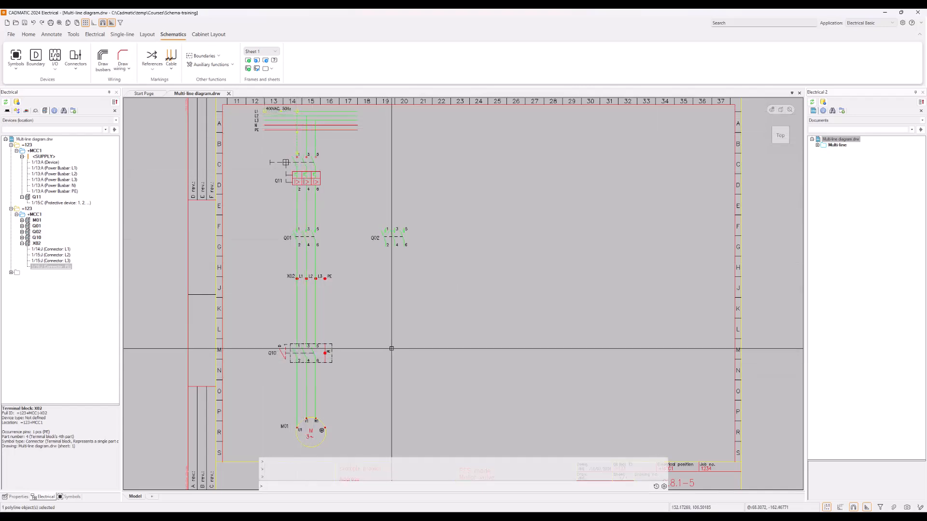
key(Escape)
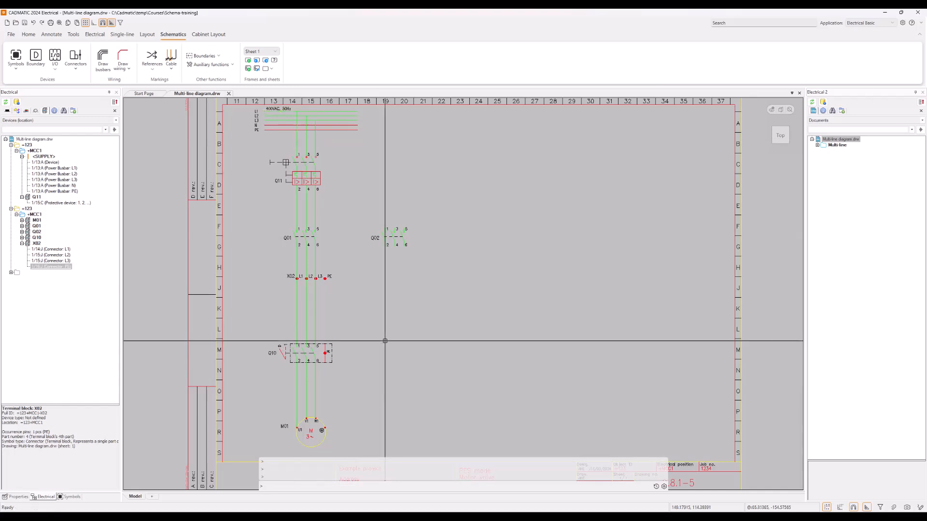
Draw a control circuit wire from X02's PE terminal down through safety switch Q10 to motor M01's earth terminal.
click(128, 68)
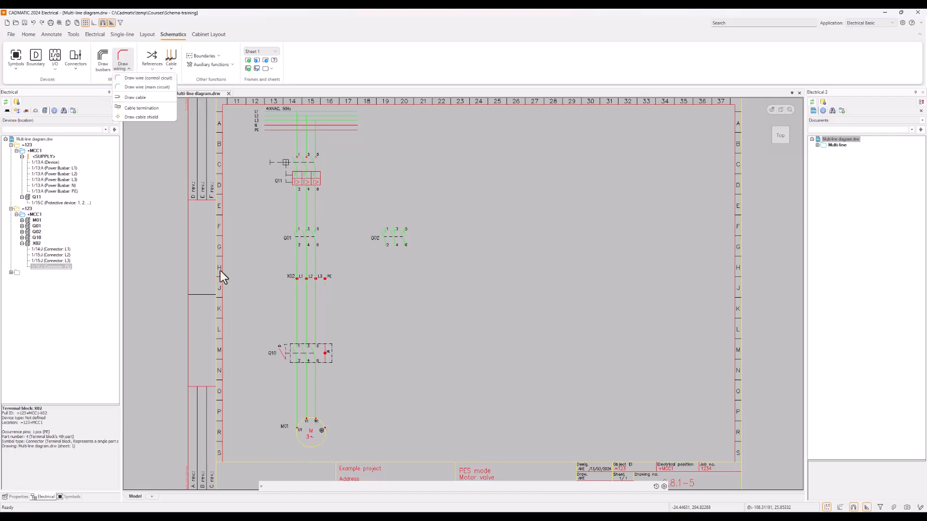
click(155, 79)
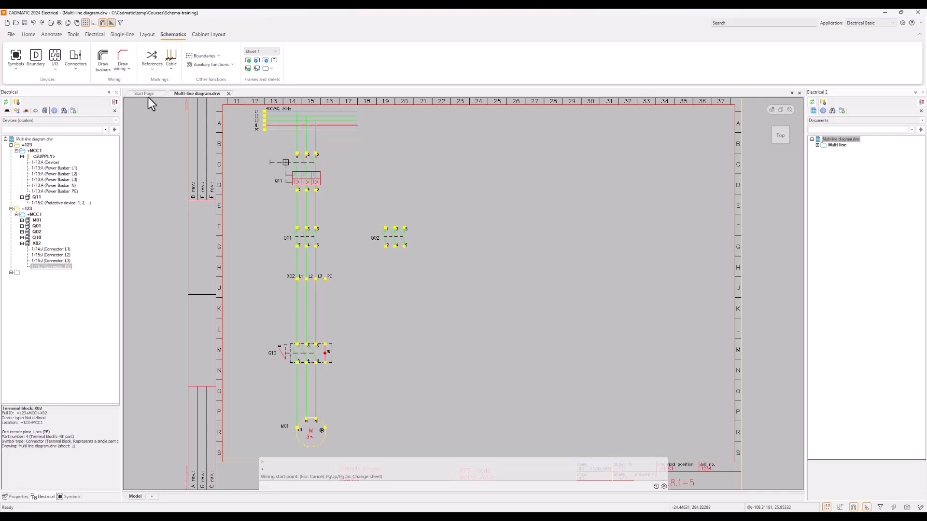
click(324, 278)
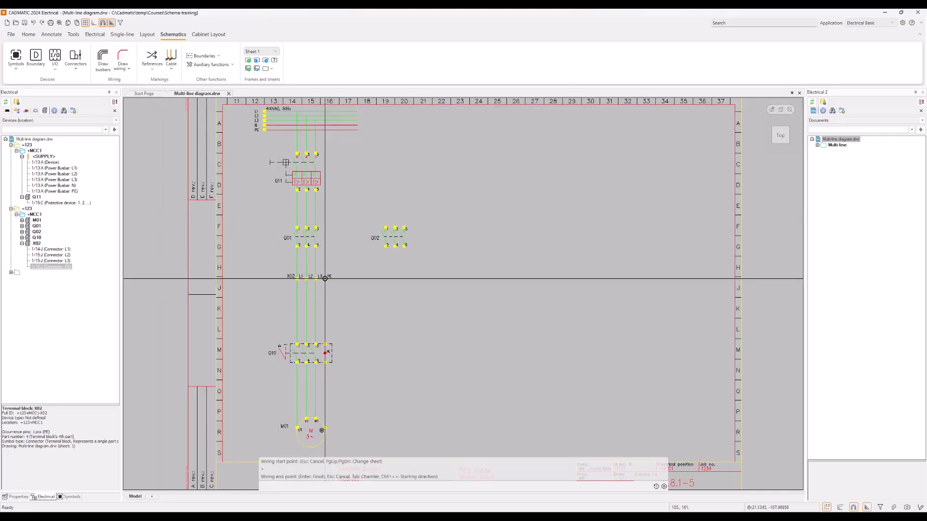
click(325, 428)
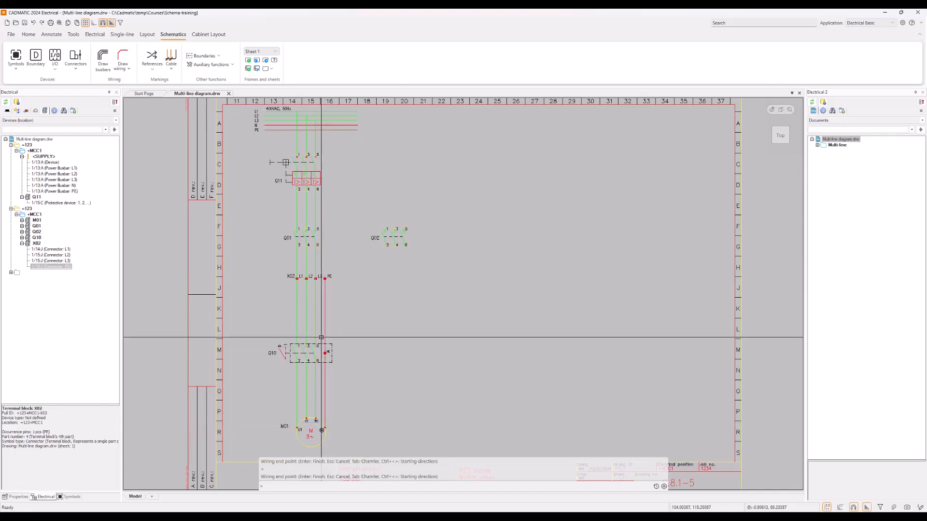
key(Return)
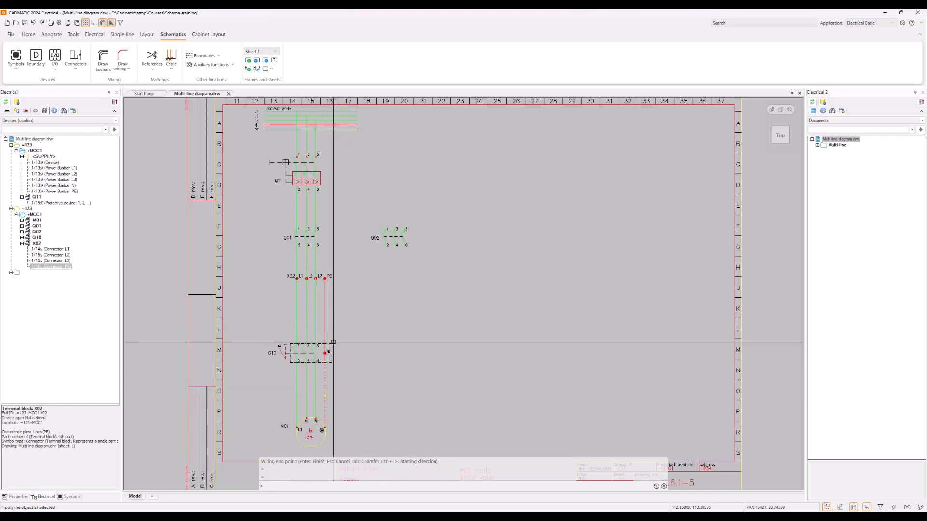
key(Escape)
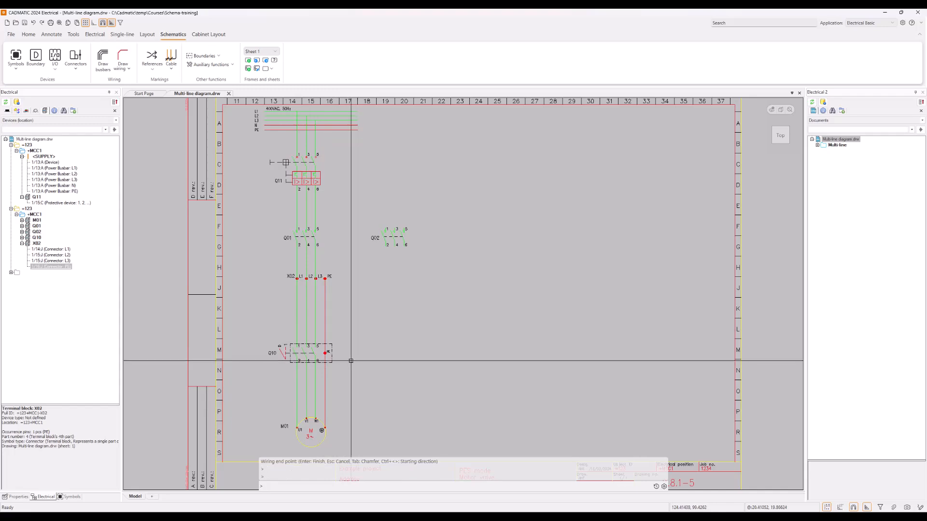
Draw a main circuit wire from Q01's terminal 1 up, across between Q11 and Q01, and down to Q02's terminal 1.
click(128, 69)
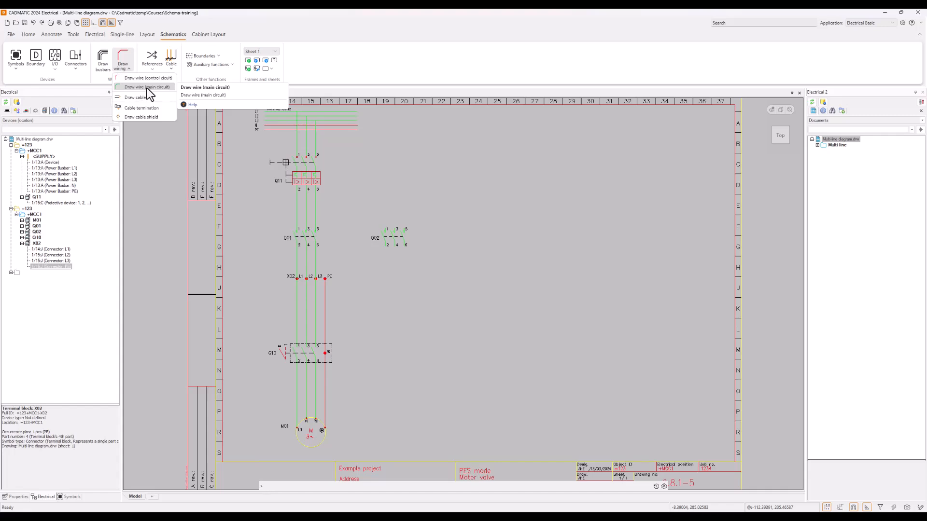
click(147, 88)
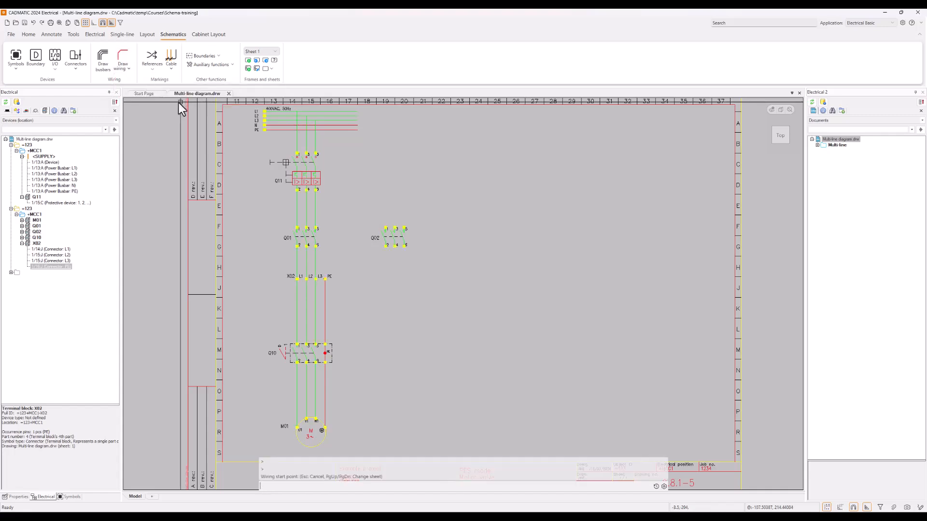
click(127, 69)
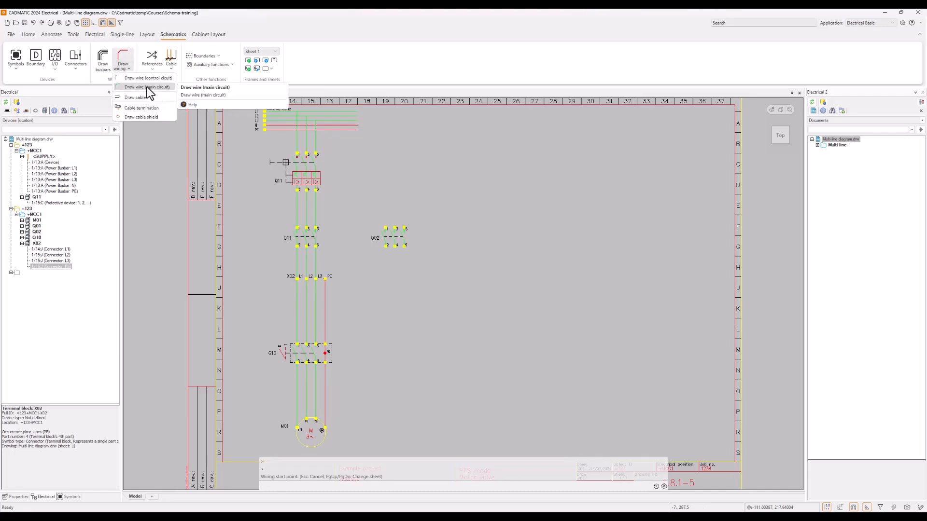
click(349, 172)
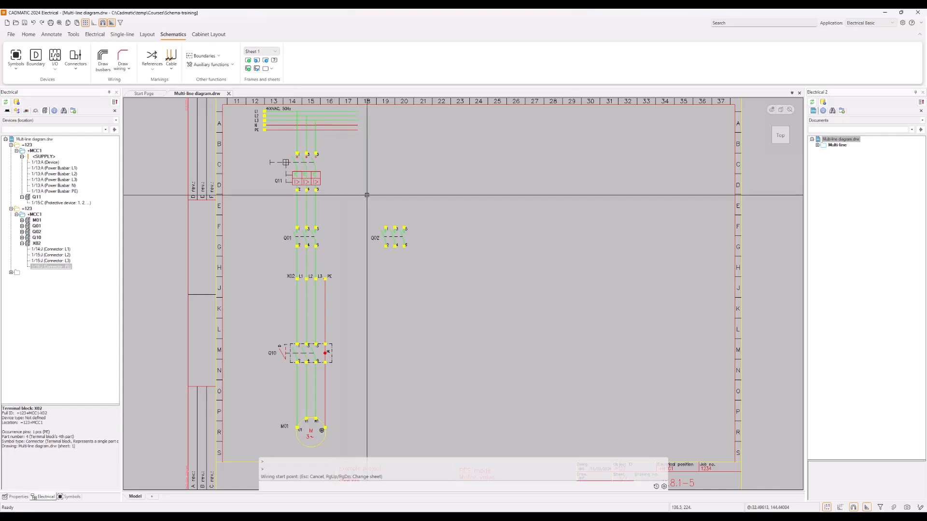
scroll(347, 235, up, 3)
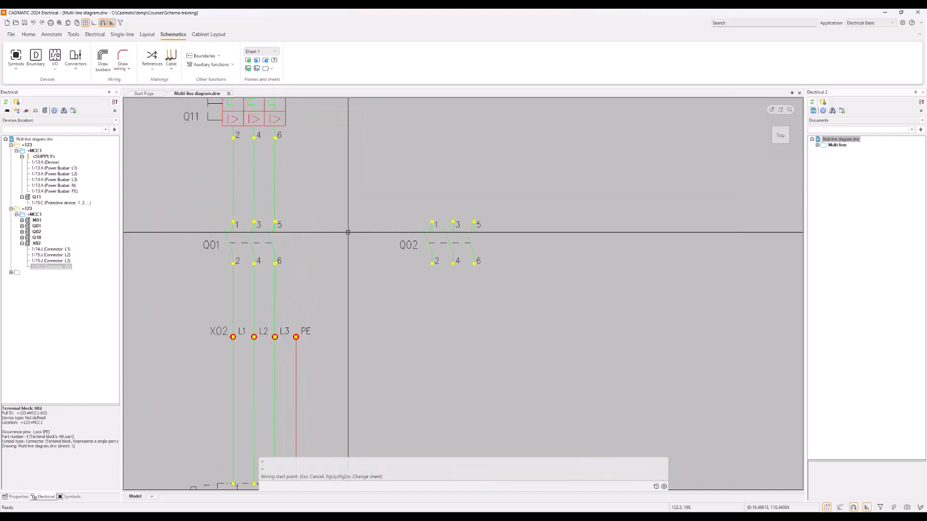
scroll(348, 232, up, 2)
scroll(348, 232, down, 2)
middle_drag(349, 233, 333, 268)
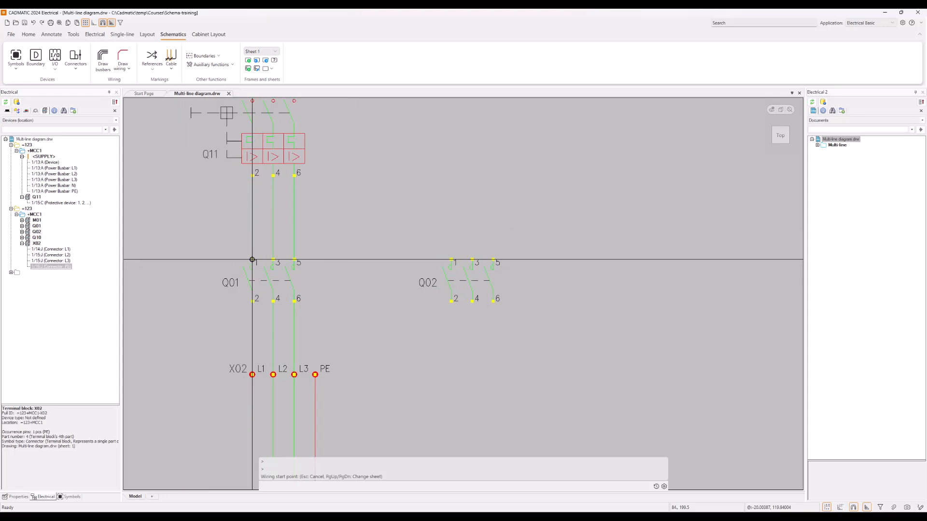
click(253, 259)
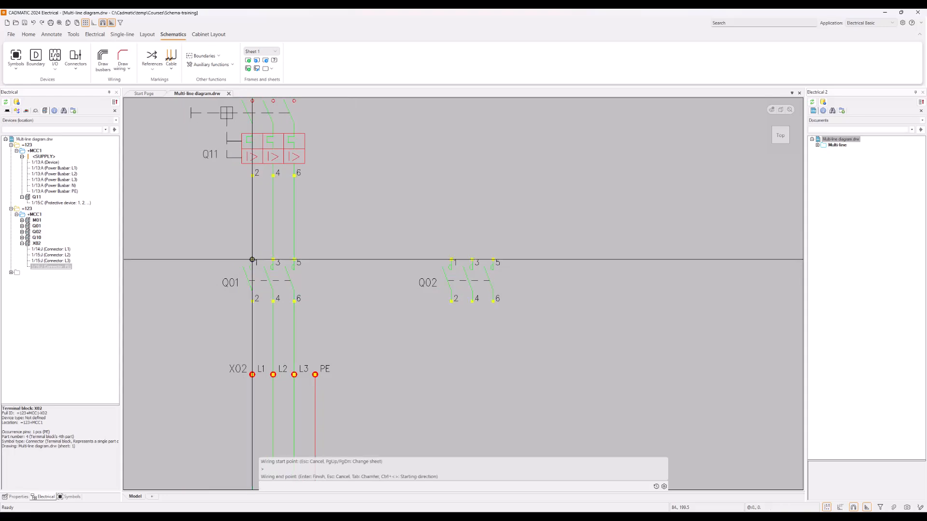
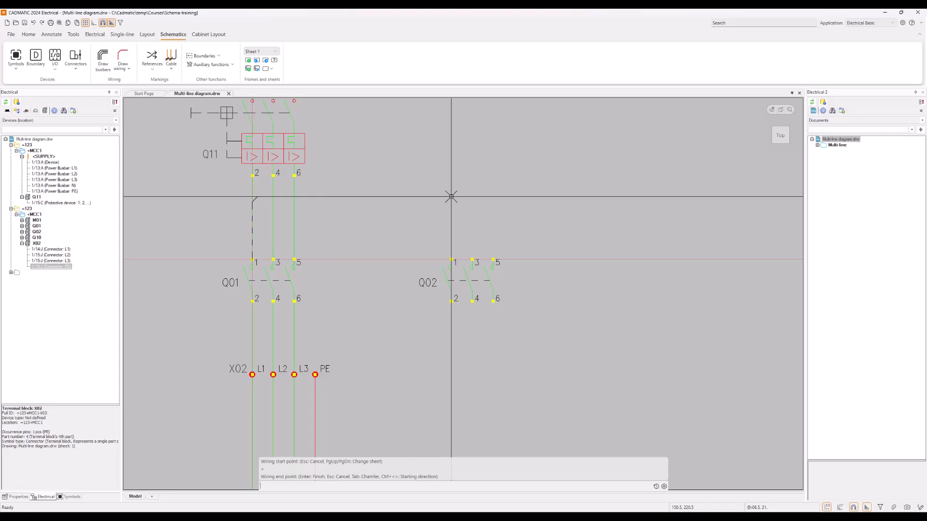
click(451, 196)
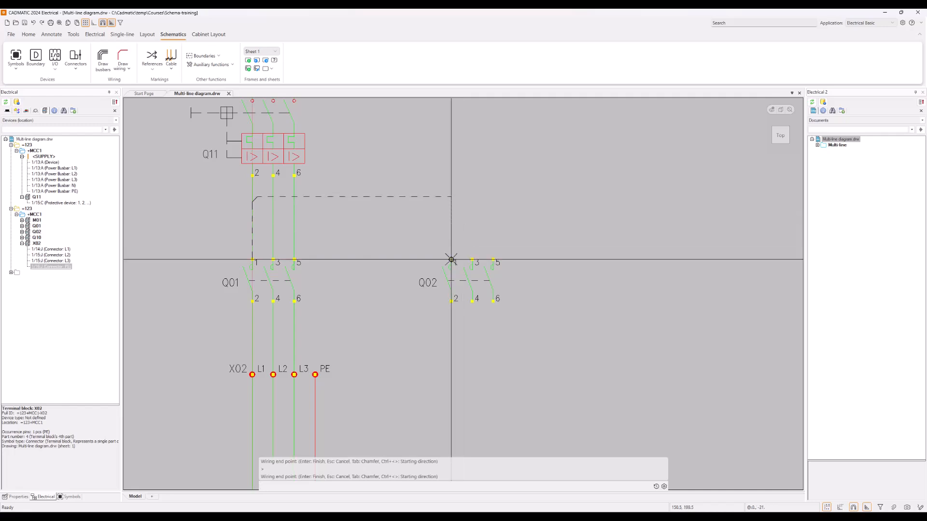
click(451, 260)
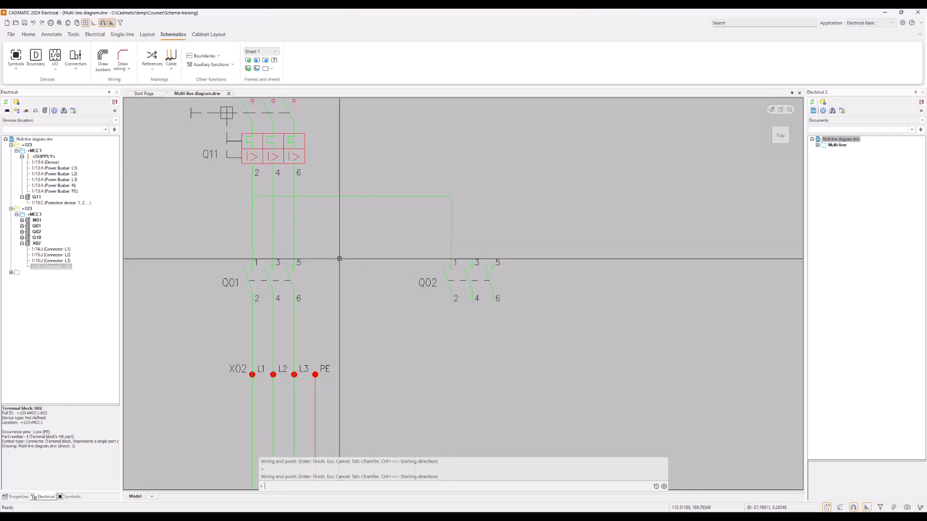
Wire Q01's terminals 3 and 5 to Q02's terminals 3 and 5, stepping each horizontal run slightly lower than the one before.
key(Return)
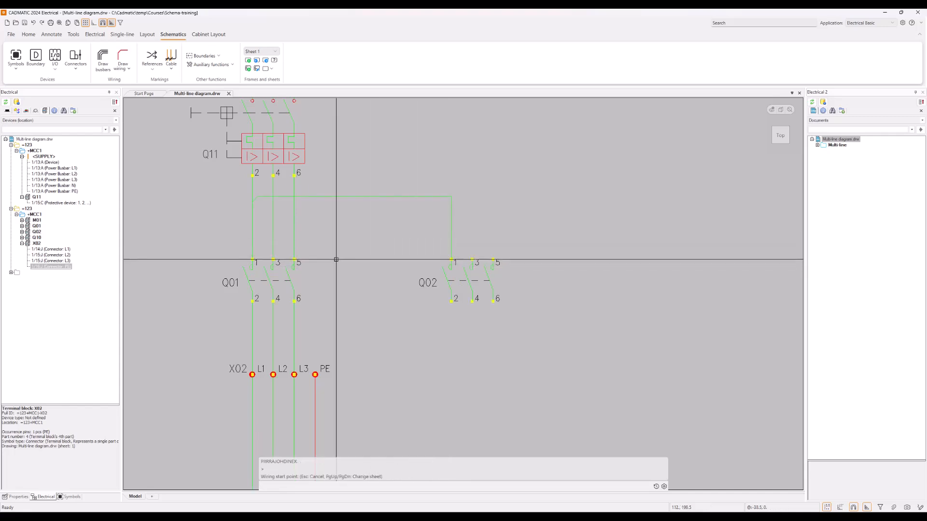
click(273, 259)
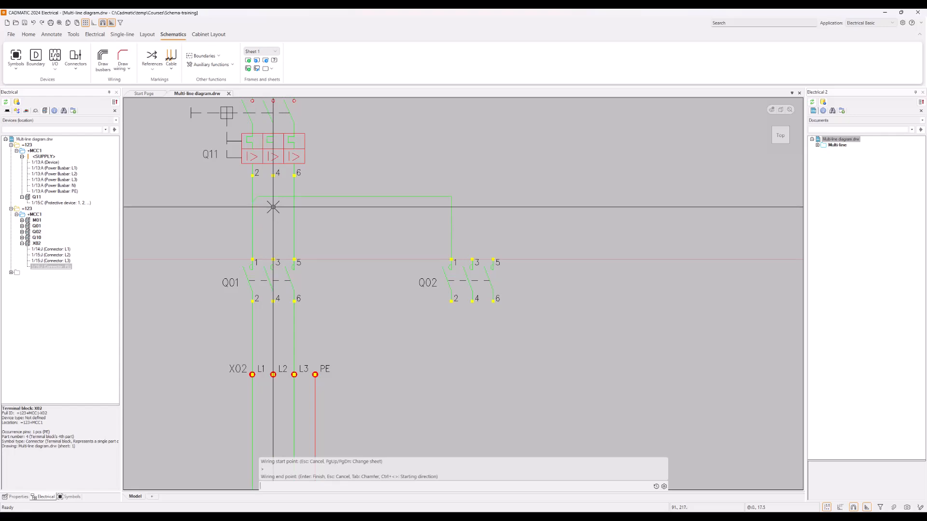
key(ctrl)
click(472, 207)
click(472, 259)
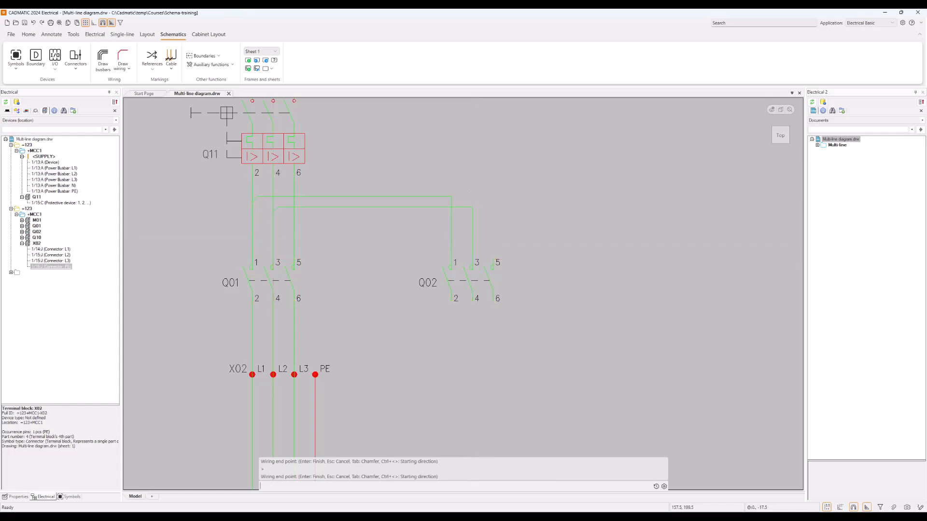
click(294, 260)
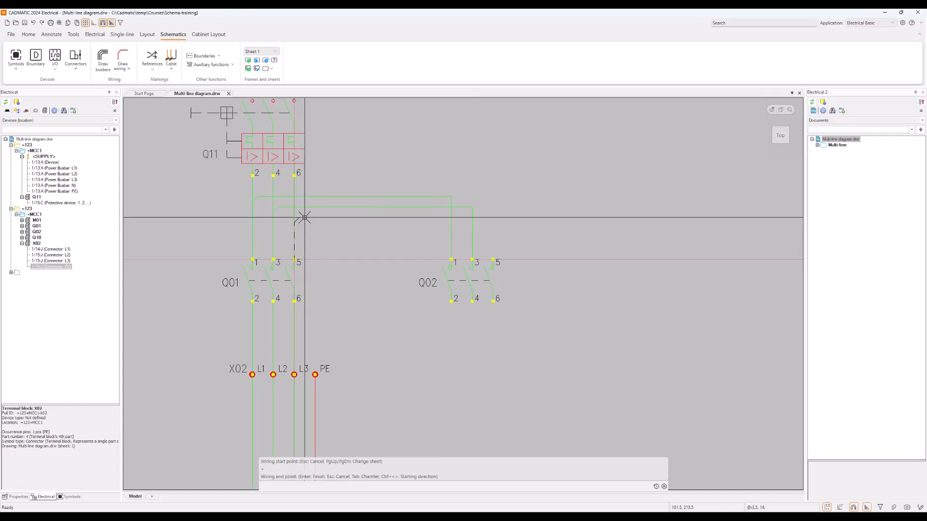
click(493, 217)
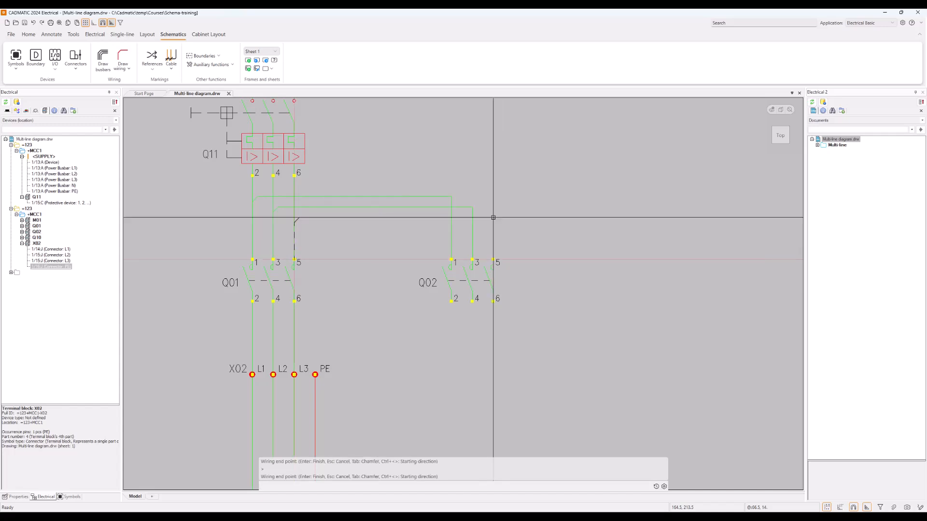
click(493, 259)
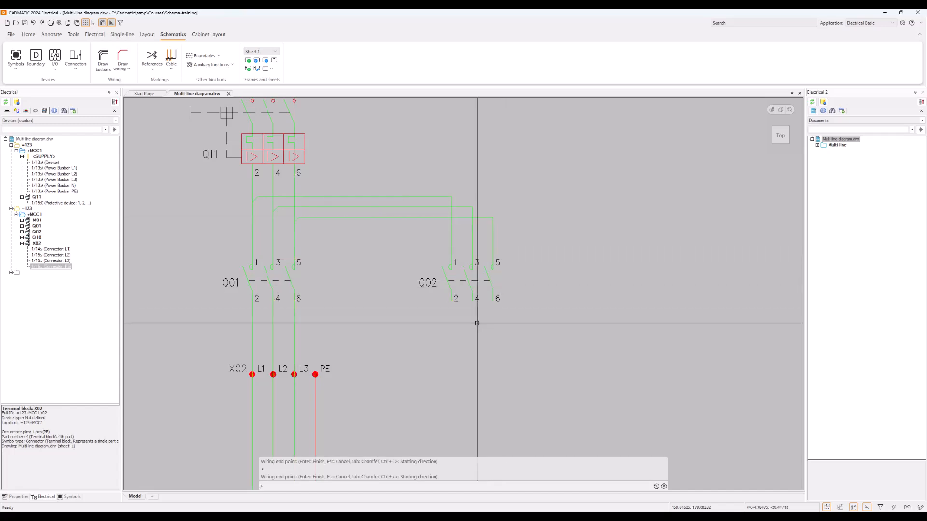
Wire Q02's terminal 2 to Q01's terminal 6 and Q02's terminal 4 to Q01's terminal 4, with stepped horizontal runs above X02.
key(Return)
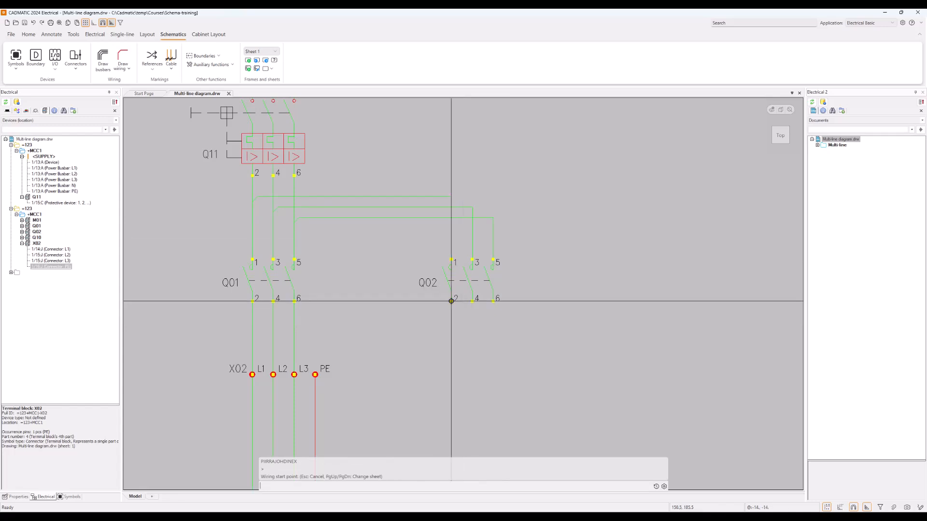
click(451, 302)
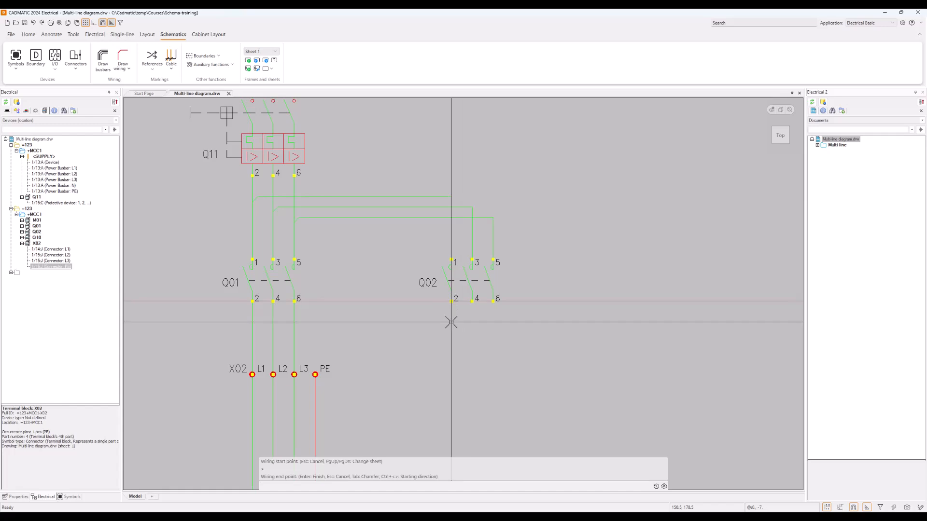
click(451, 322)
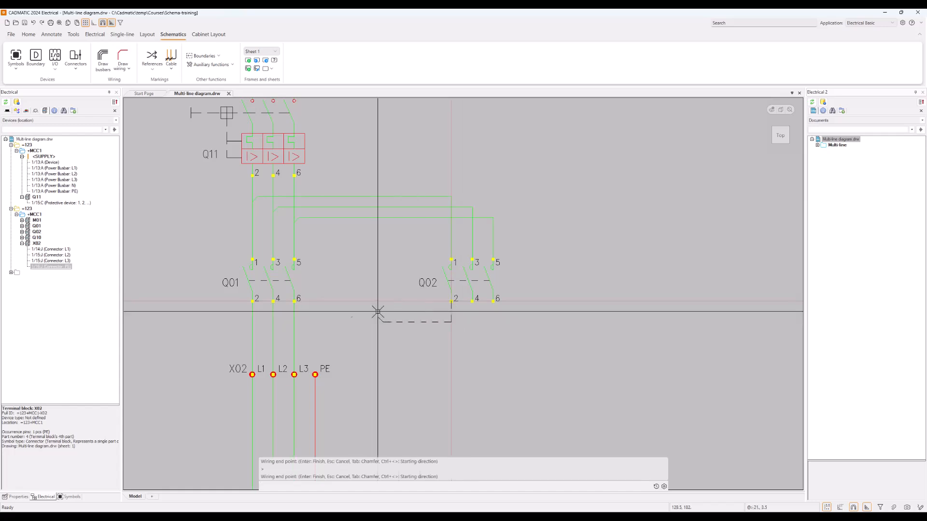
click(294, 301)
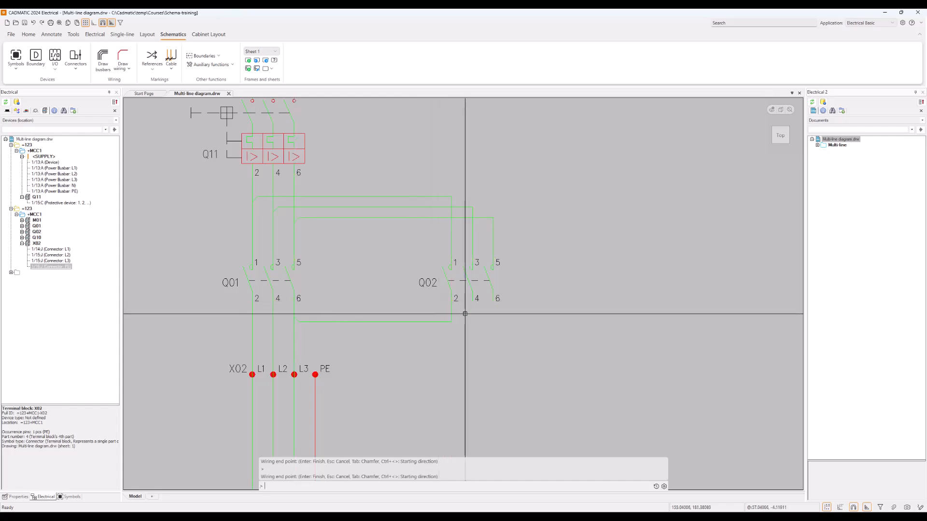
key(Return)
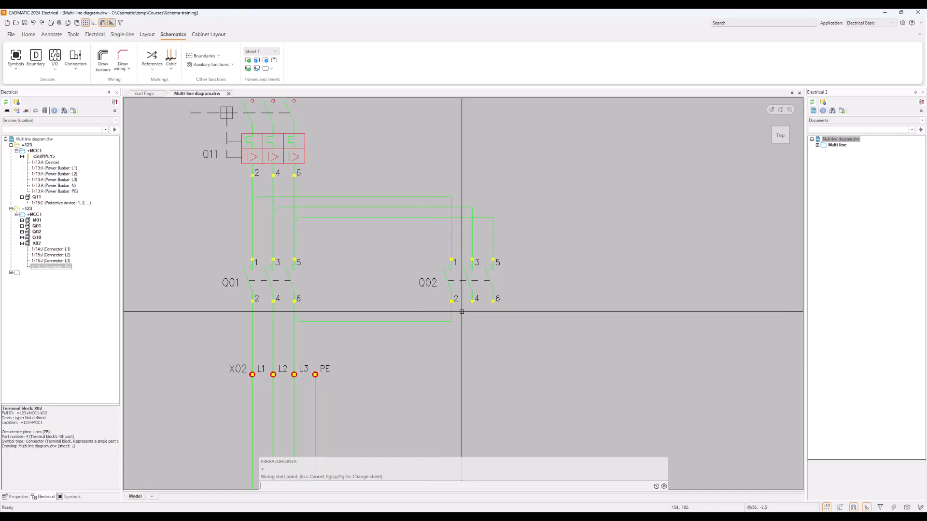
click(473, 302)
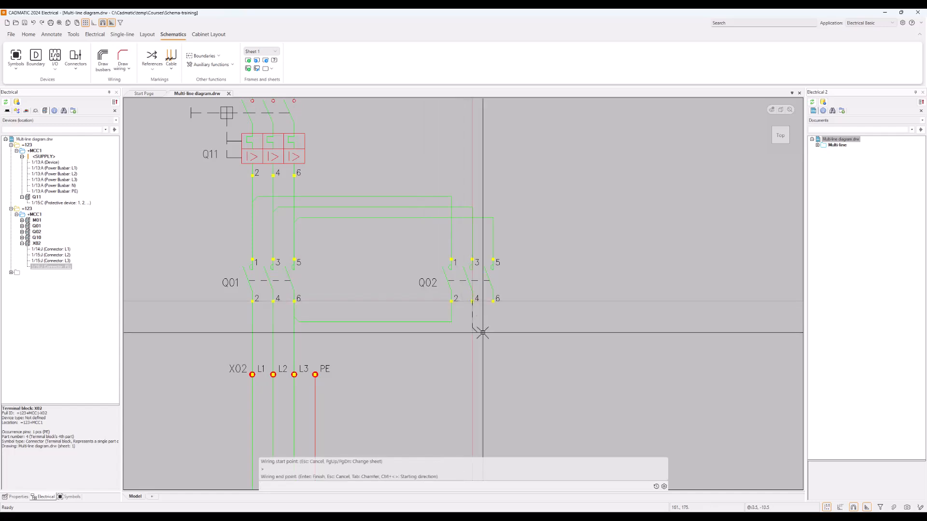
click(473, 333)
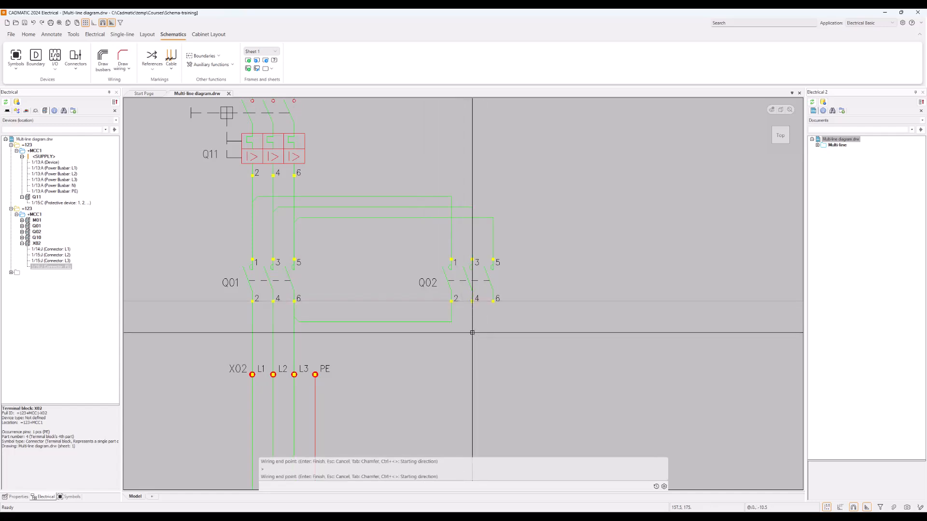
click(273, 301)
Finish the wire between the terminals 4 and wire Q02's terminal 6 to Q01's terminal 2, with its horizontal run one step lower, above X02.
key(Return)
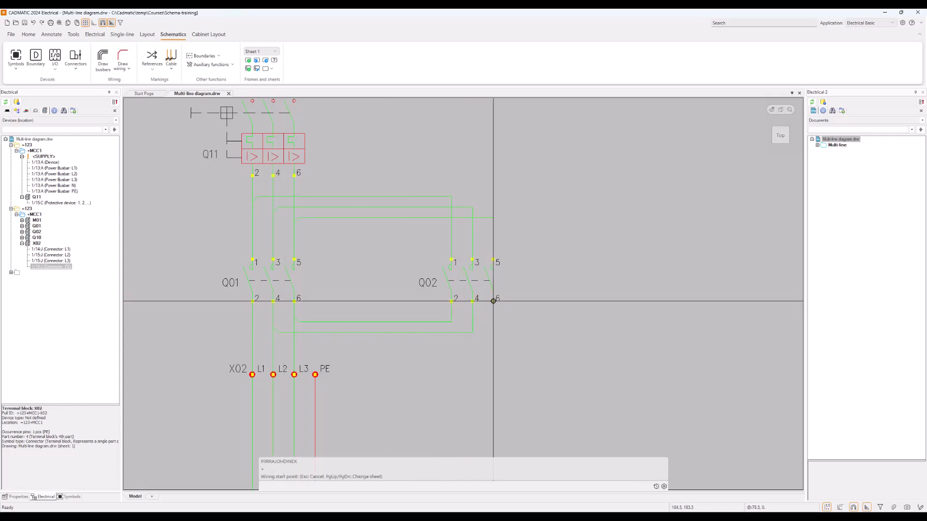
click(493, 301)
click(492, 343)
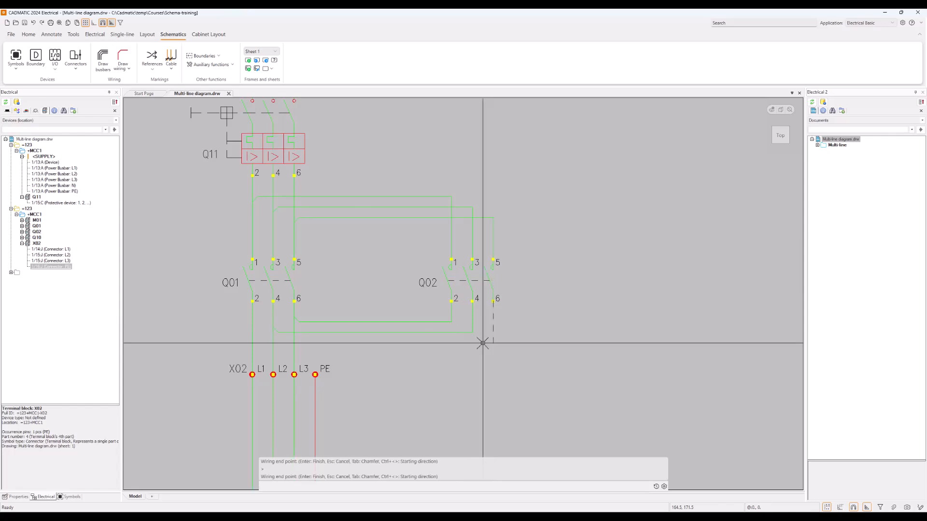
click(252, 301)
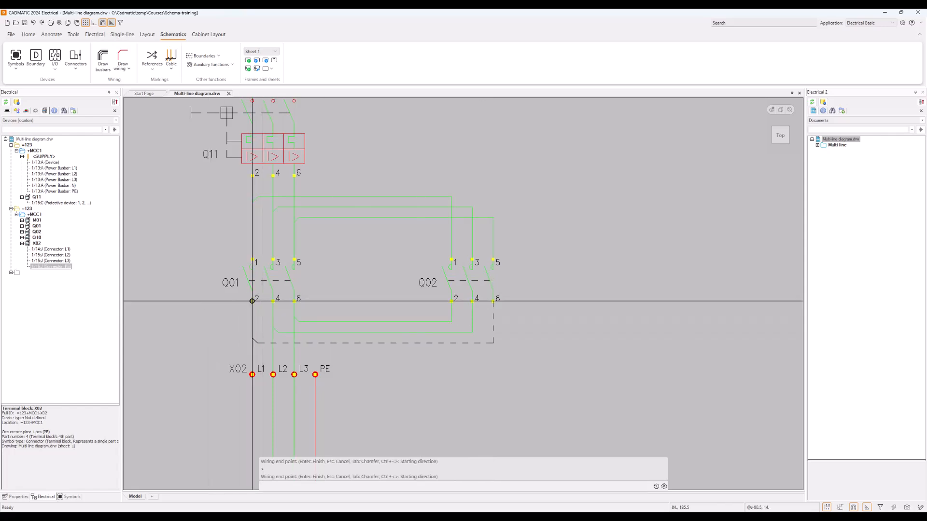
key(Return)
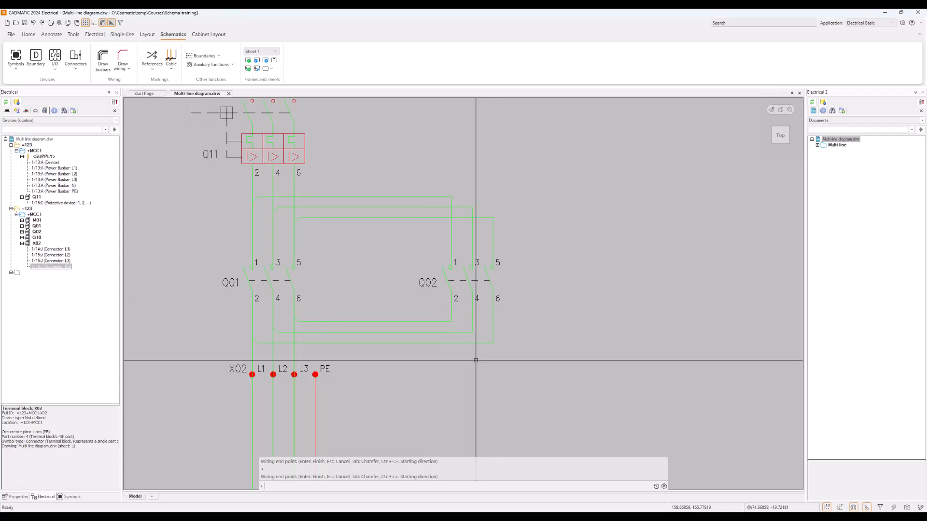
scroll(476, 361, down, 3)
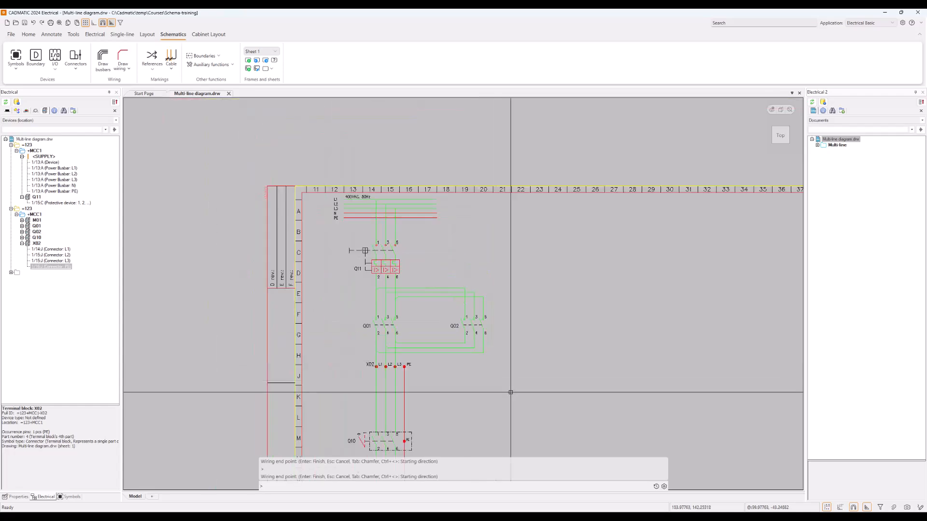
middle_drag(521, 397, 505, 335)
middle_drag(485, 299, 484, 298)
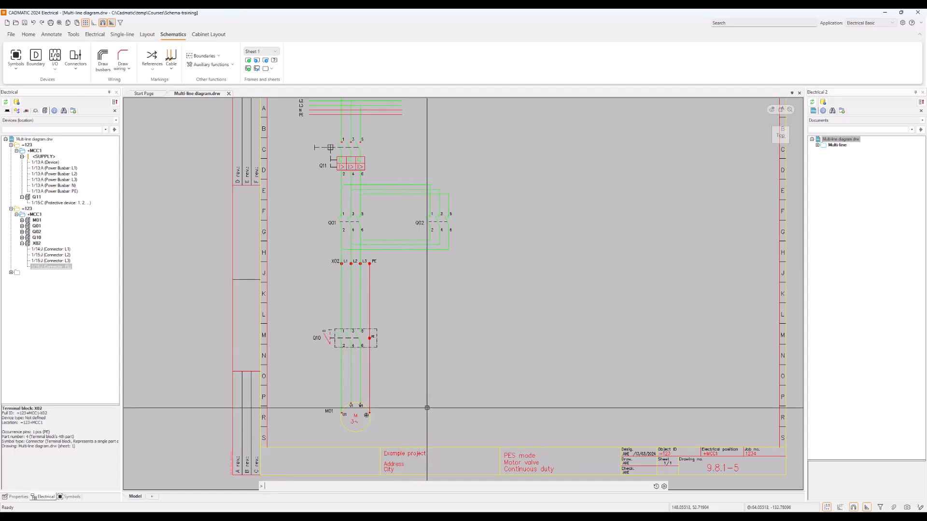
middle_drag(520, 366, 516, 385)
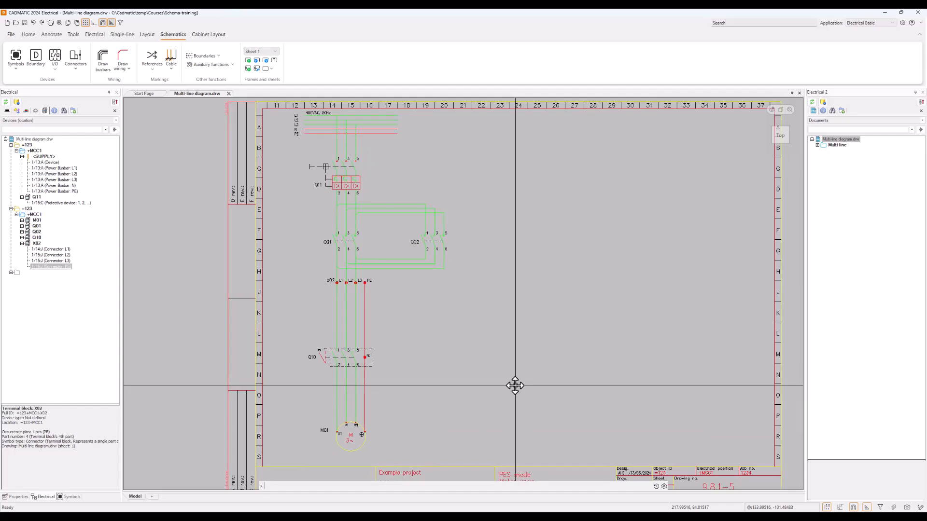
middle_drag(515, 386, 477, 384)
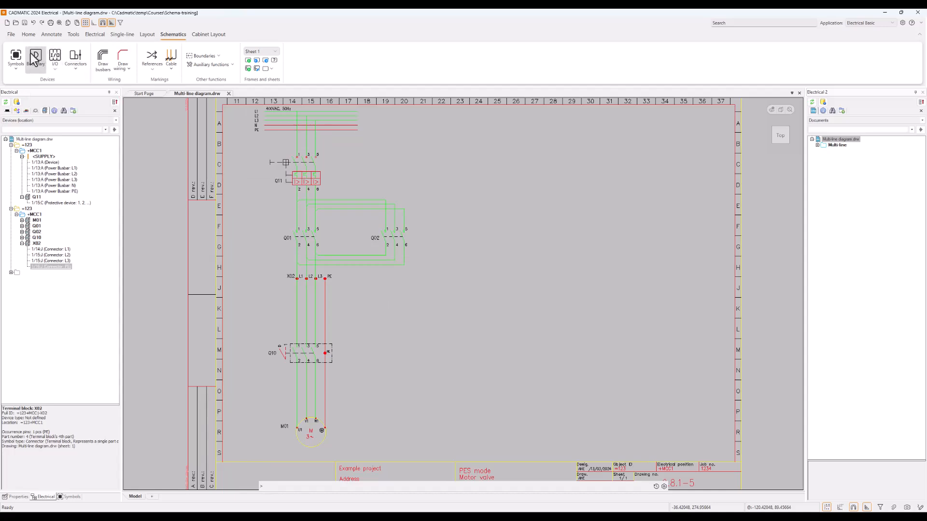
click(221, 55)
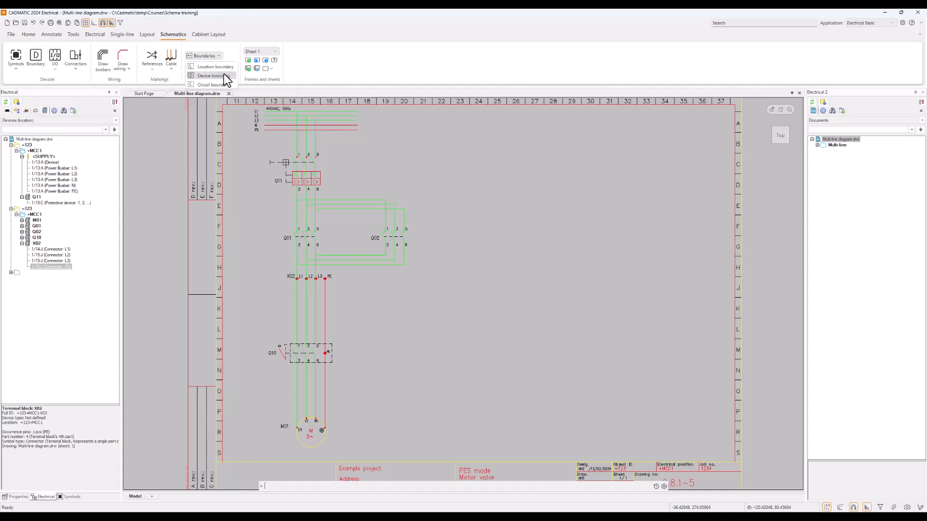
click(227, 76)
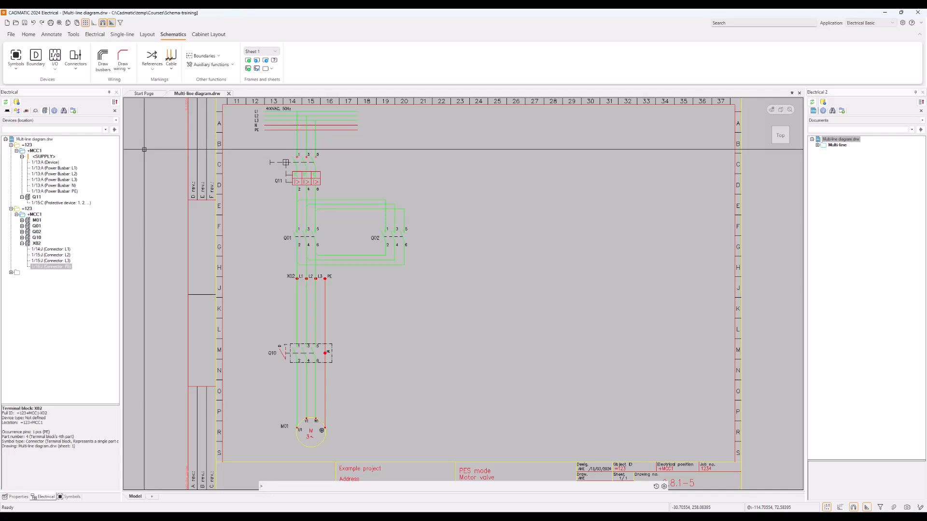
Set the linetype to DASHED and draw a horizontal line below terminal block X02 from about (28, 147) to (164.5, 147), using orthogonal drawing.
click(28, 35)
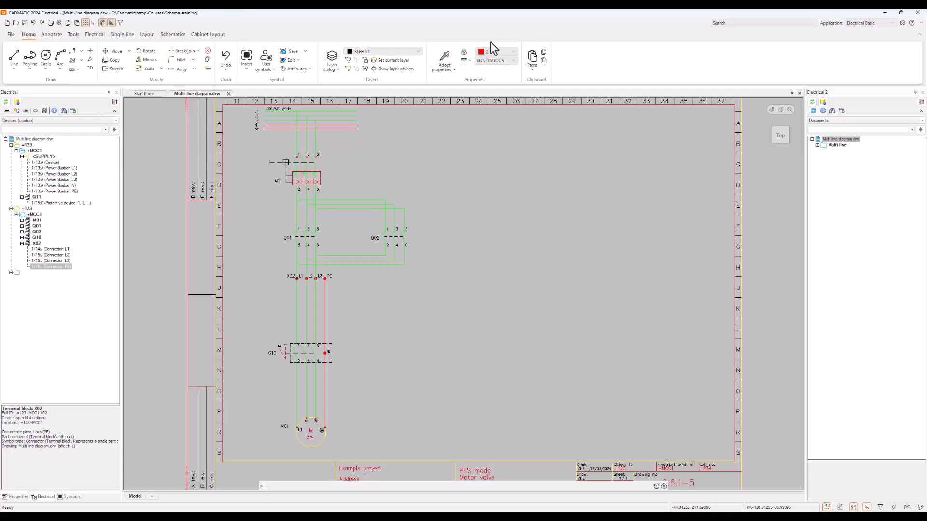
click(514, 62)
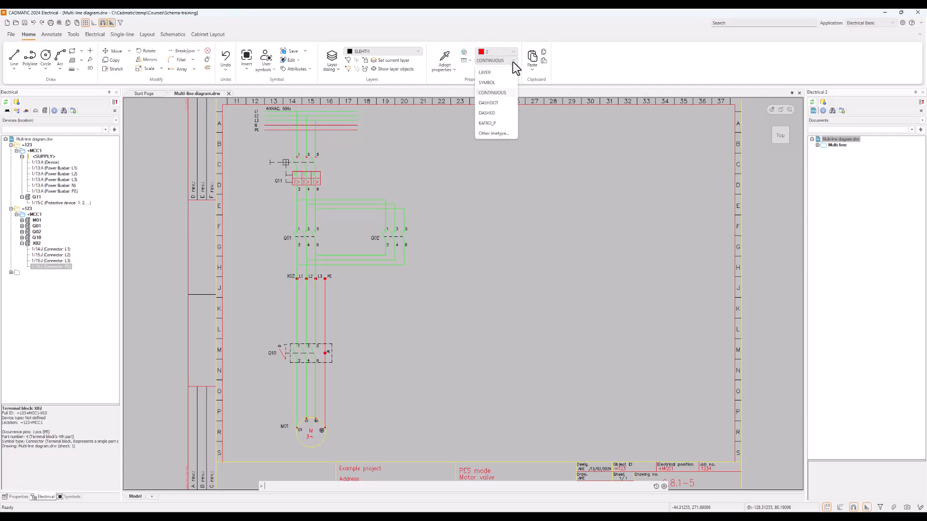
click(490, 114)
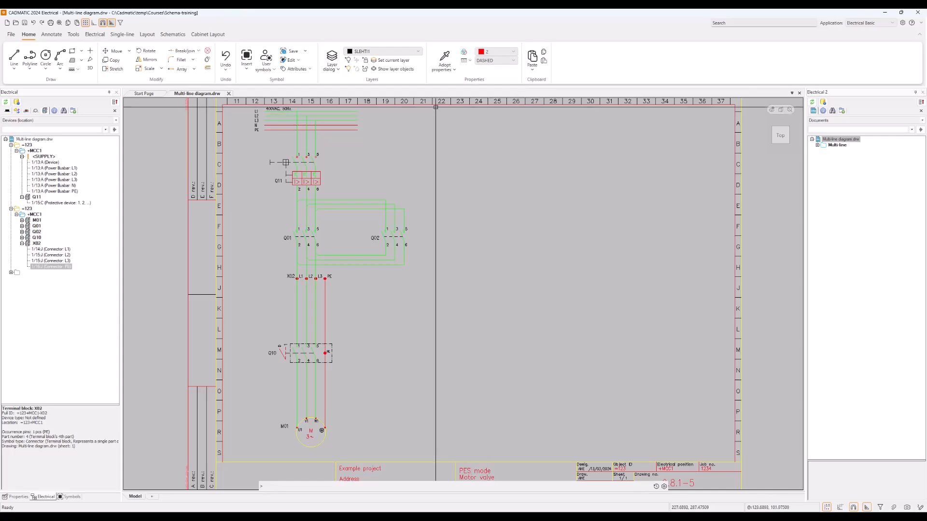
click(15, 57)
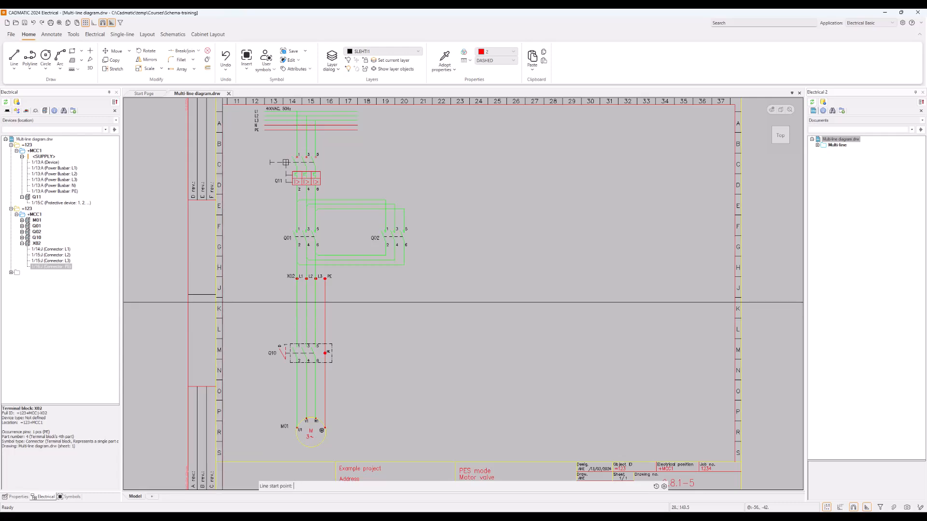
click(217, 297)
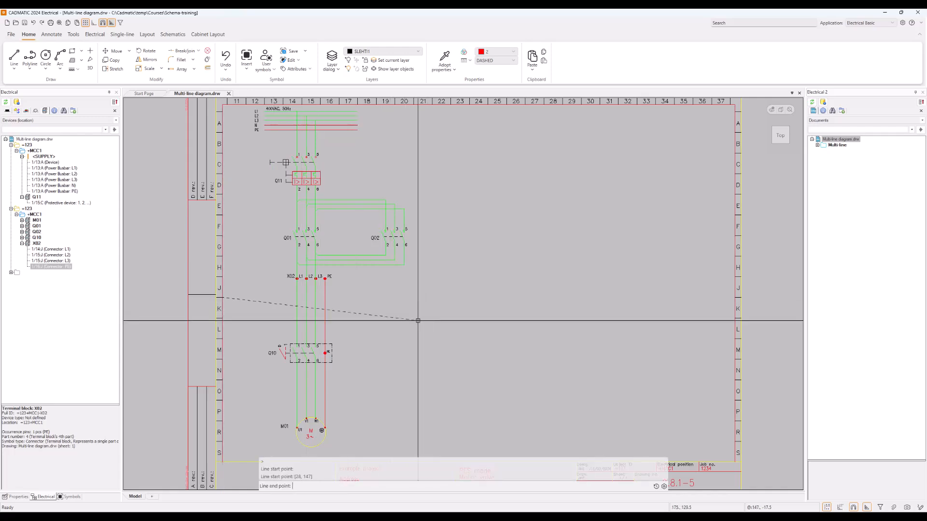
click(96, 23)
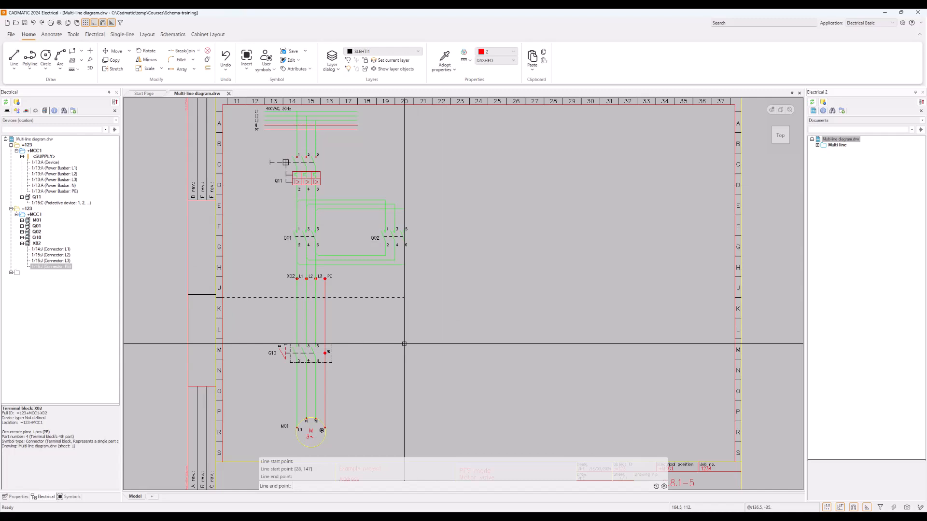
click(404, 299)
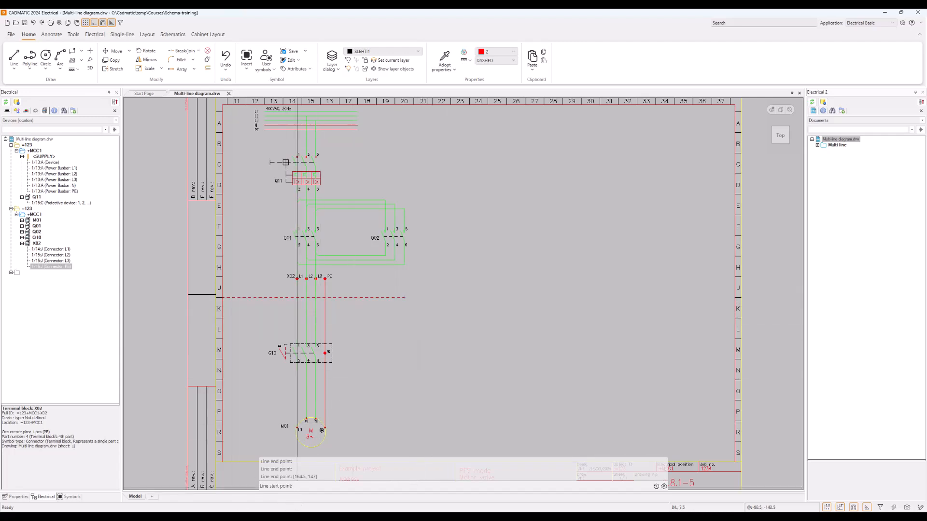
Draw a vertical dashed line from the horizontal line's free end at (164.5, 147) down to the frame's lower edge at about (164.5, 24.5).
click(404, 297)
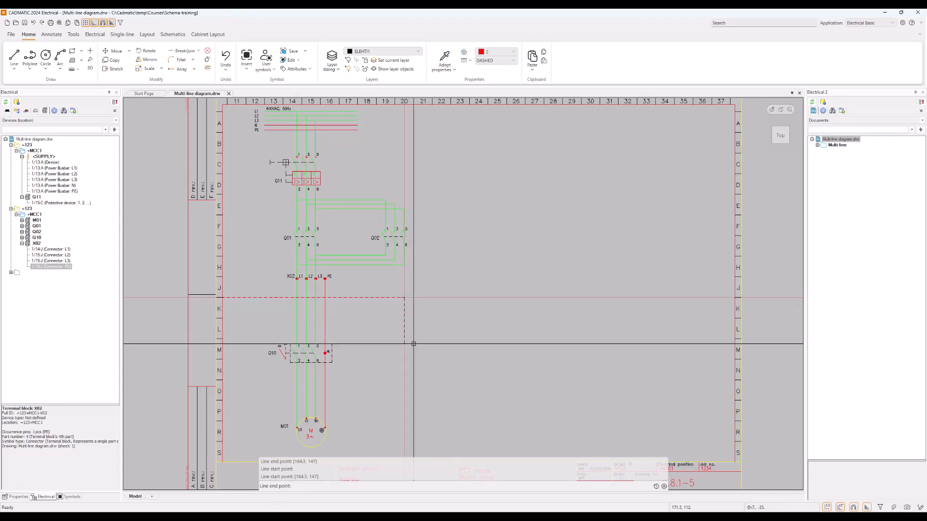
middle_drag(414, 407, 423, 314)
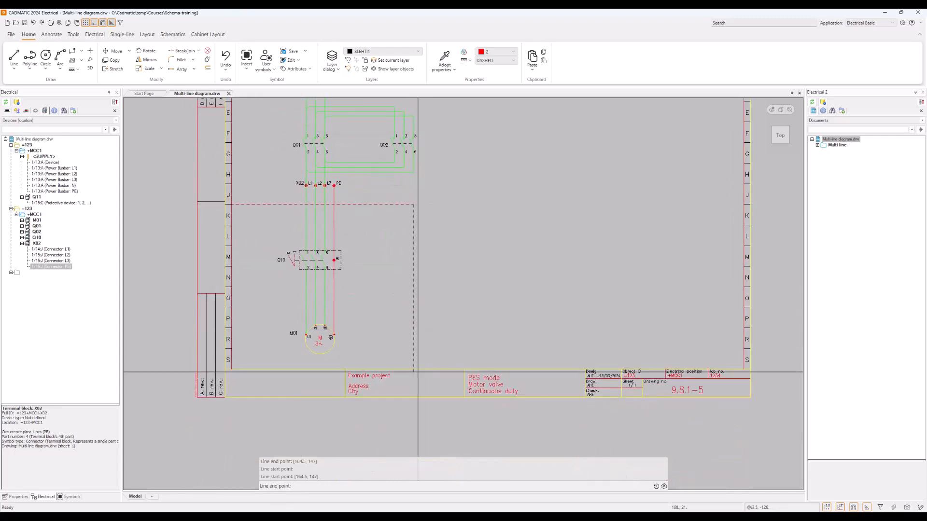
click(418, 368)
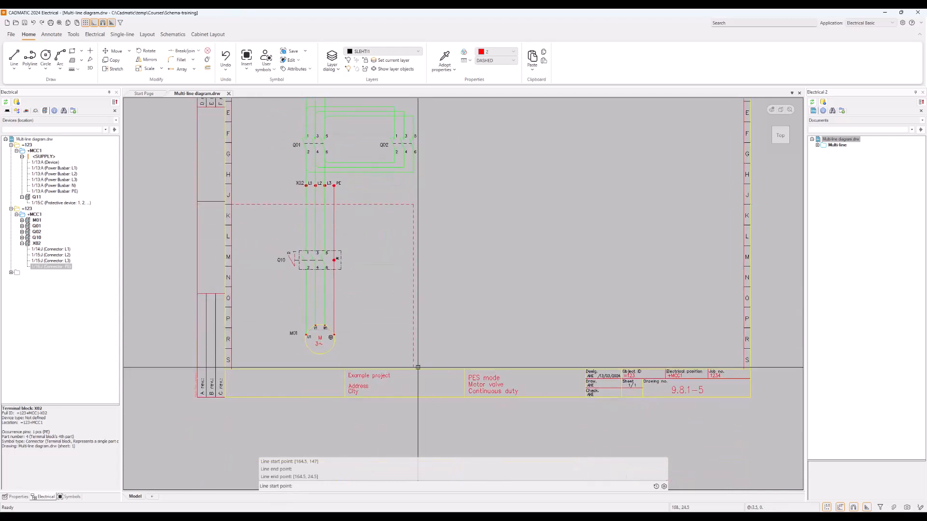
key(Escape)
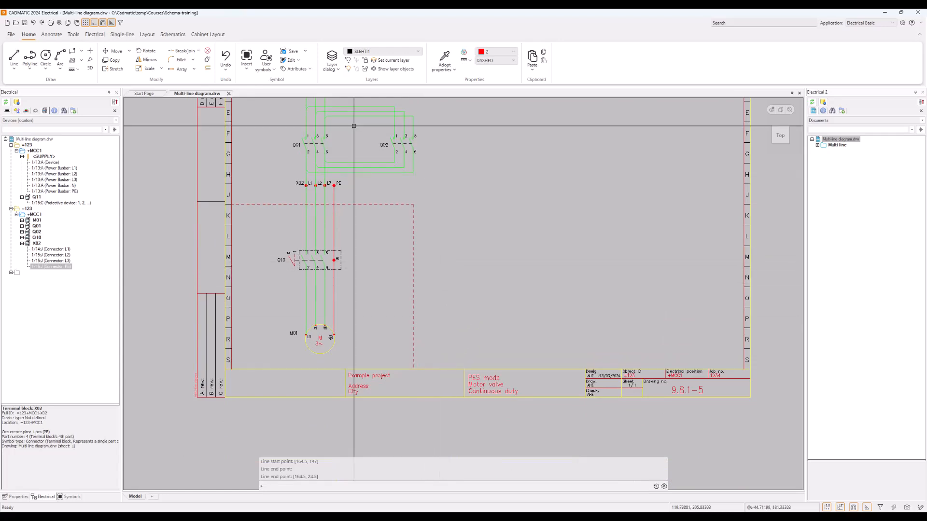
click(59, 23)
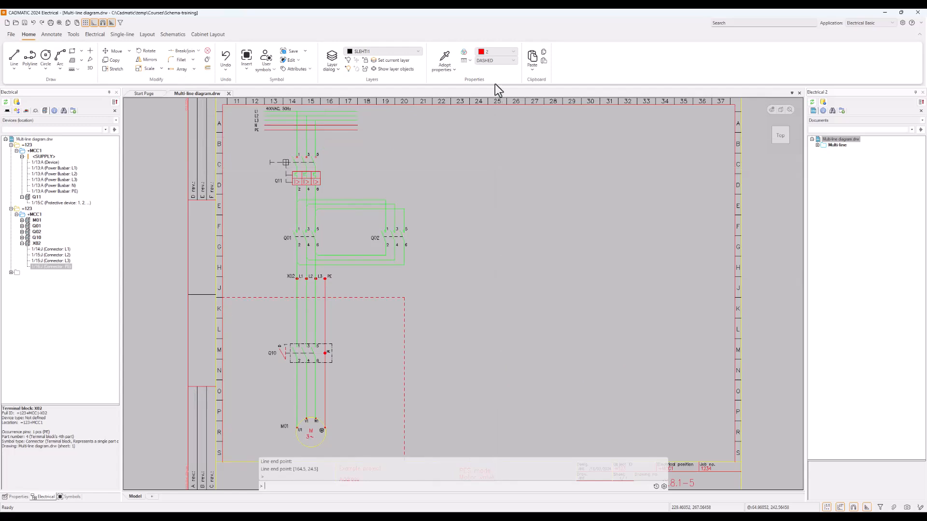
Set the current linetype to CONTINUOUS and return to the schematics tools.
click(513, 62)
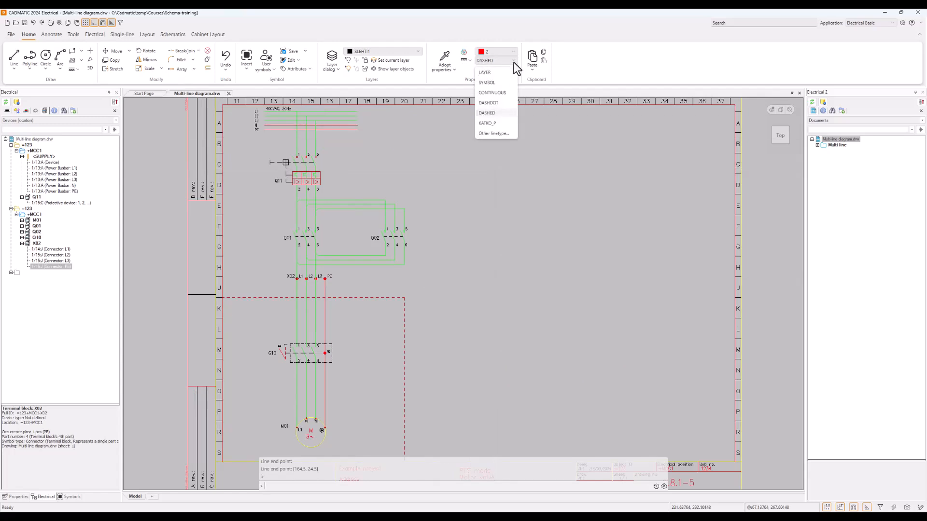
click(503, 93)
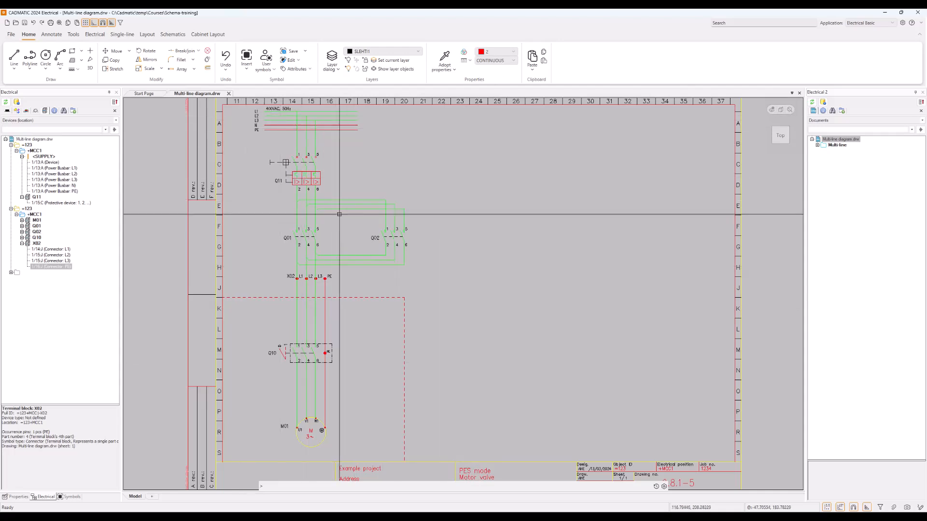
click(170, 33)
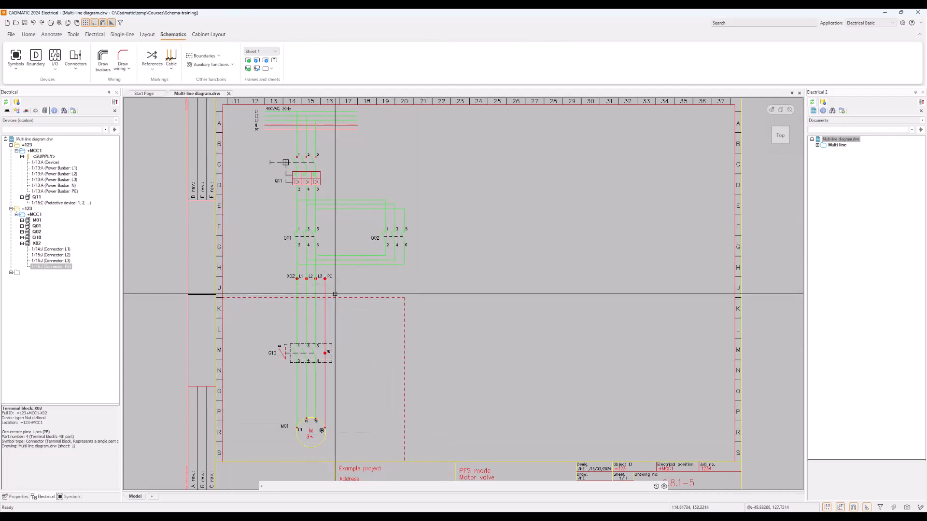
Save the drawing and collapse the first =123 location and terminal block X02 in the device tree.
mouse_move(277, 353)
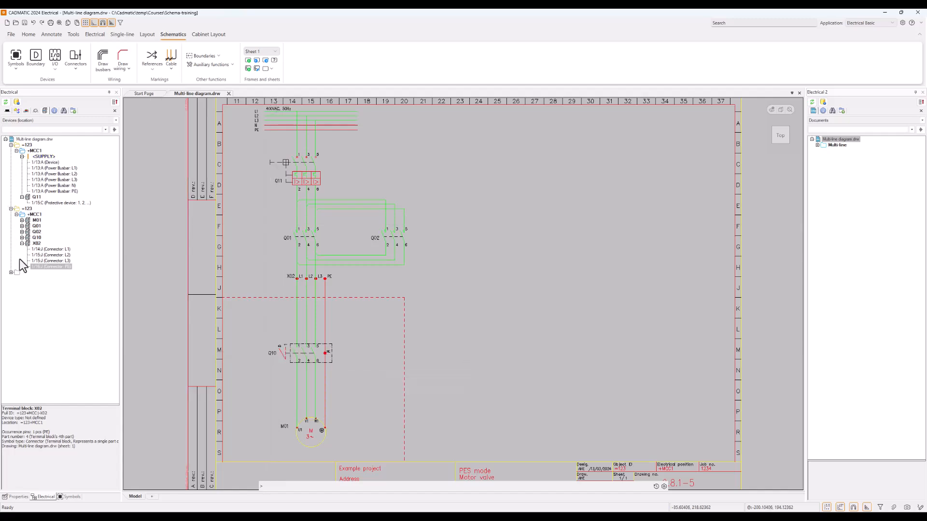
click(11, 145)
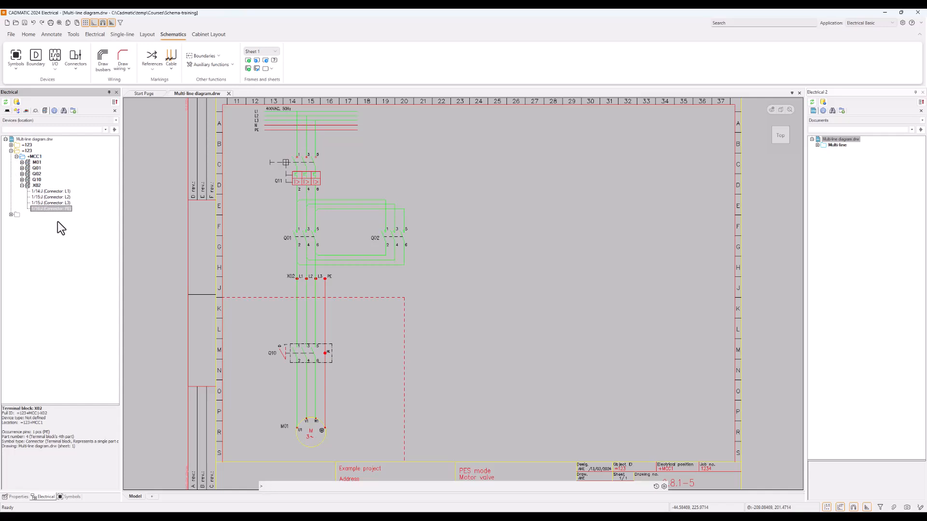
click(25, 24)
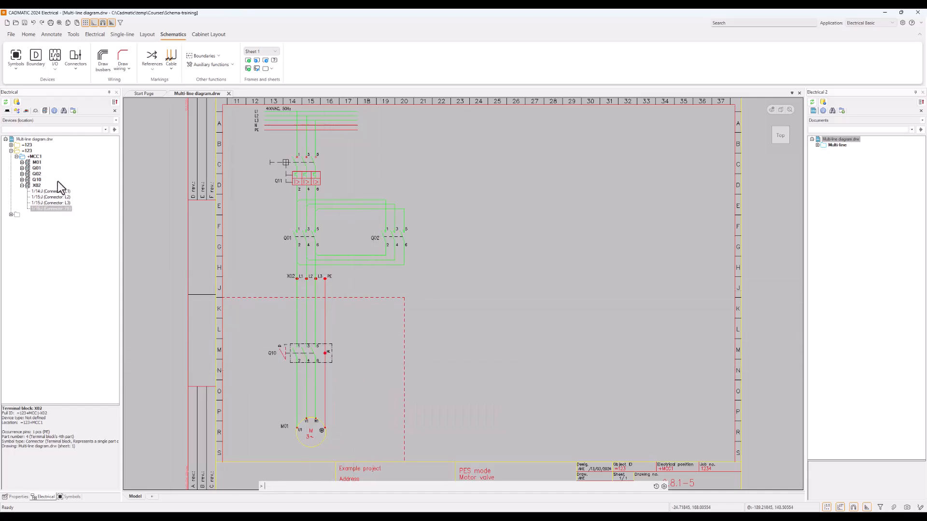
click(22, 185)
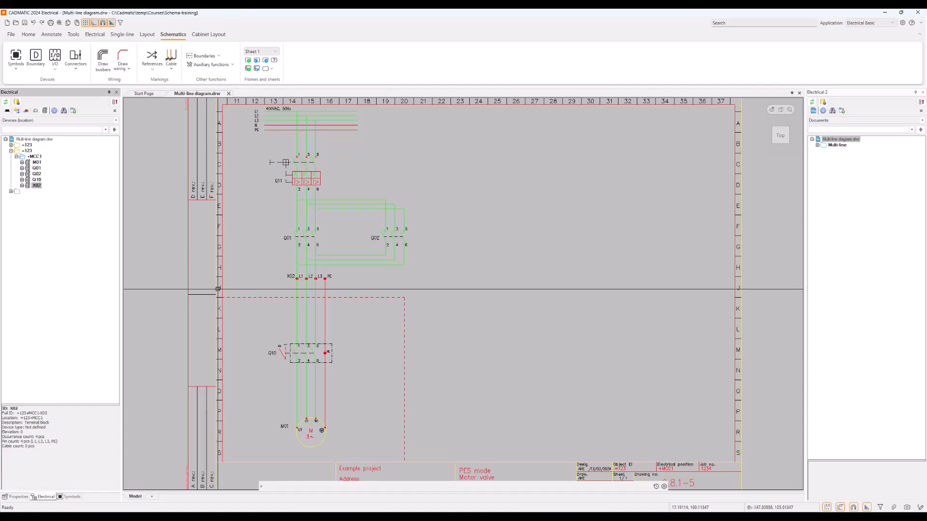
click(281, 354)
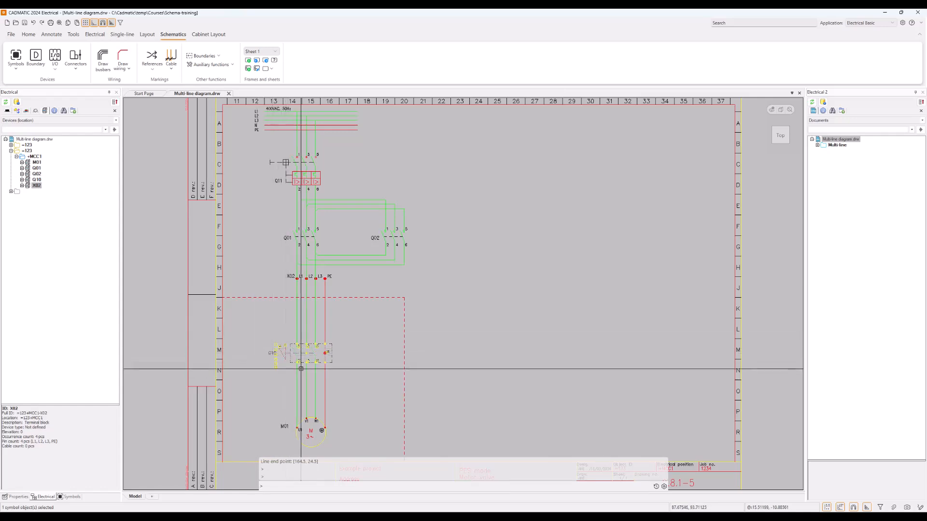
right_click(287, 353)
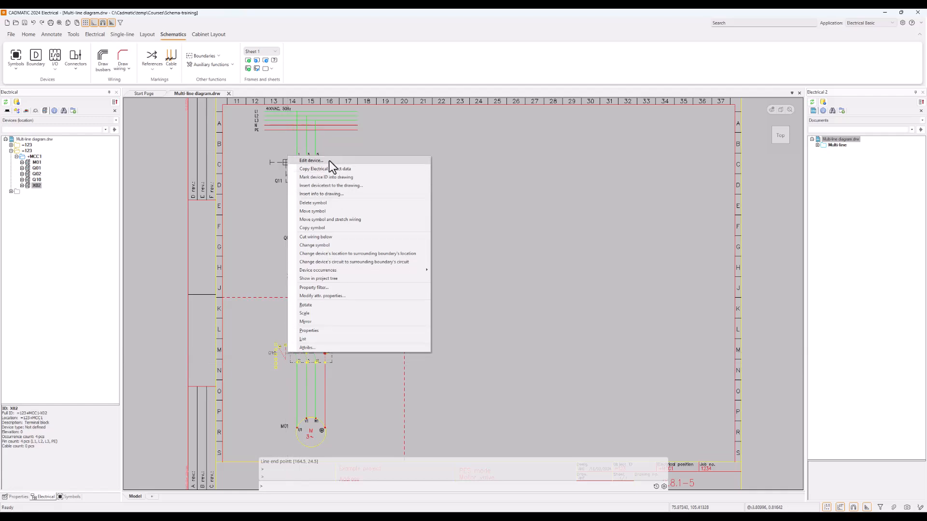
key(Escape)
right_click(38, 180)
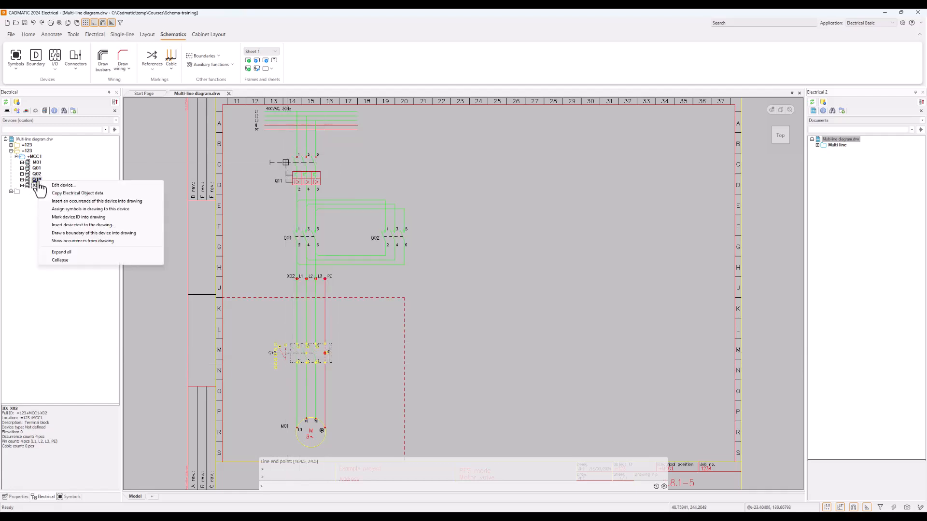
click(356, 354)
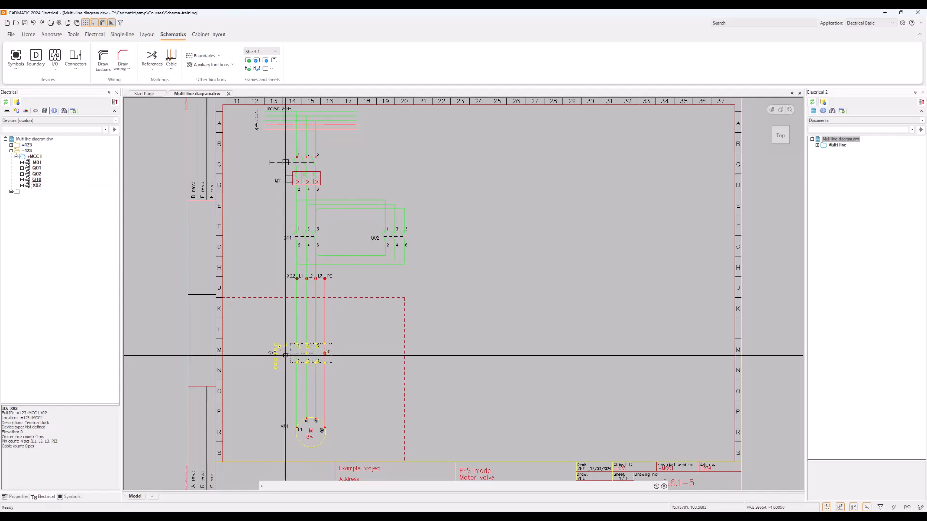
Change the location of safety switch Q10 to =123 by removing the +MCC1 part in its device properties.
click(285, 356)
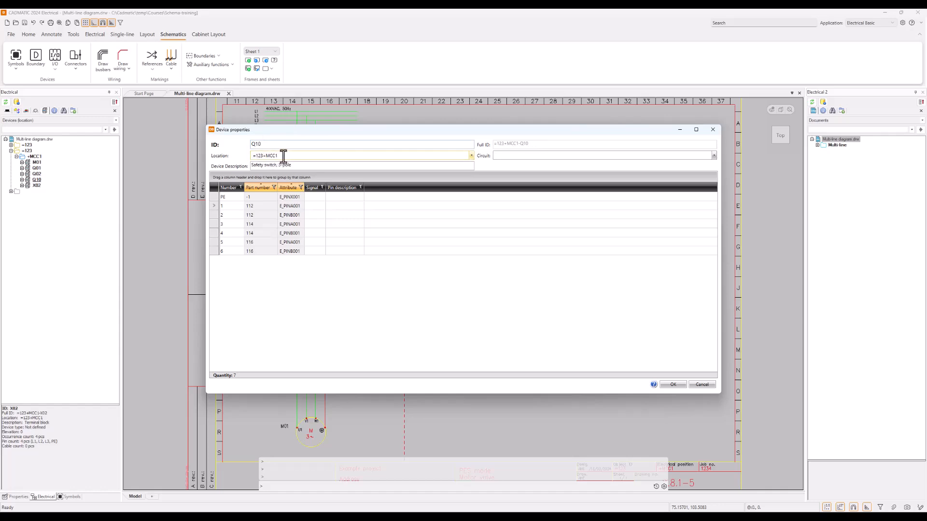
drag(252, 157, 286, 158)
key(BackSpace)
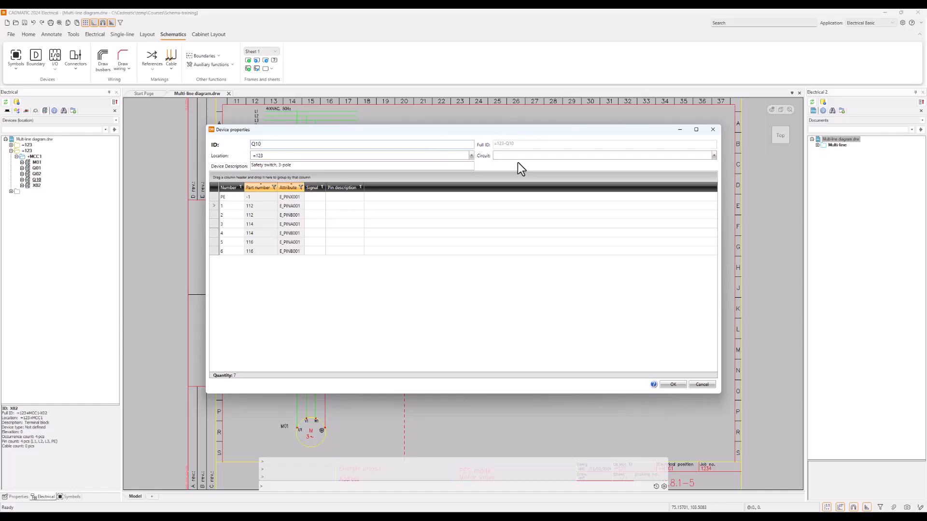
click(673, 386)
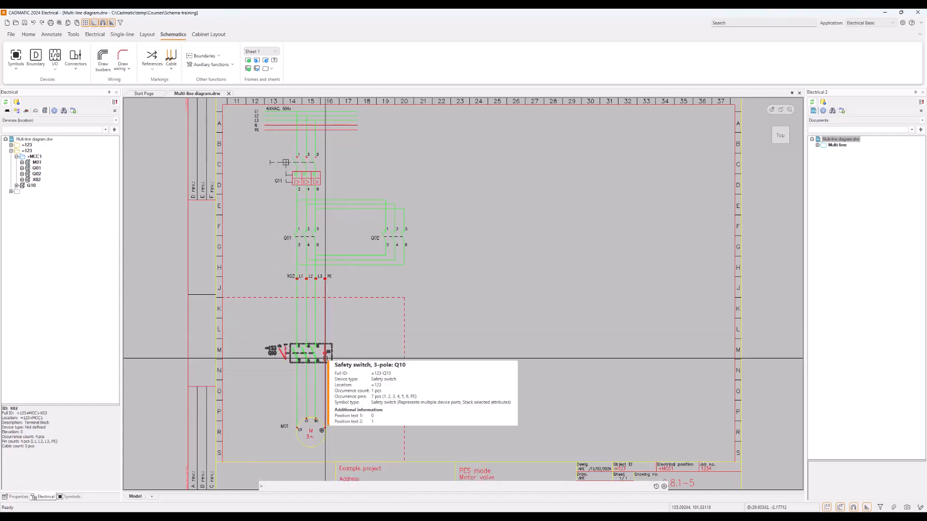
Edit motor M01's device properties and remove +MCC1 from its location, leaving =123.
right_click(288, 424)
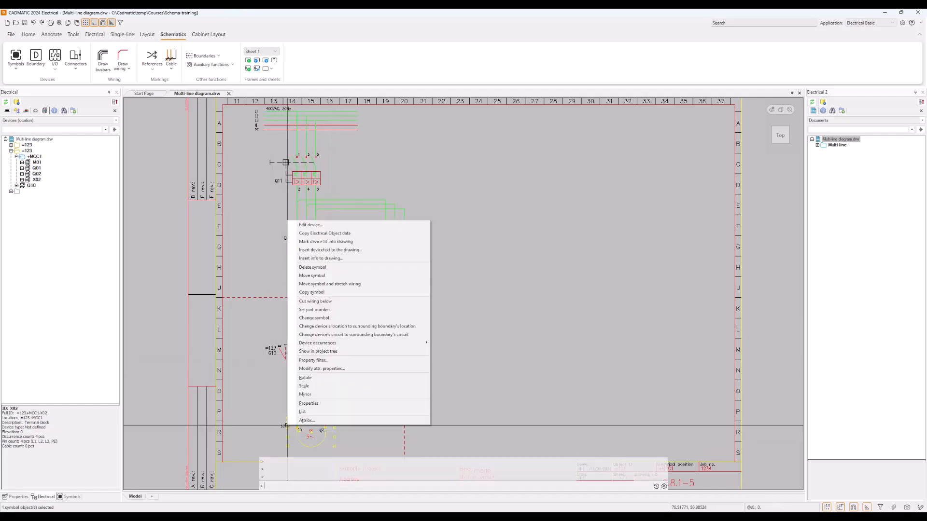
click(333, 226)
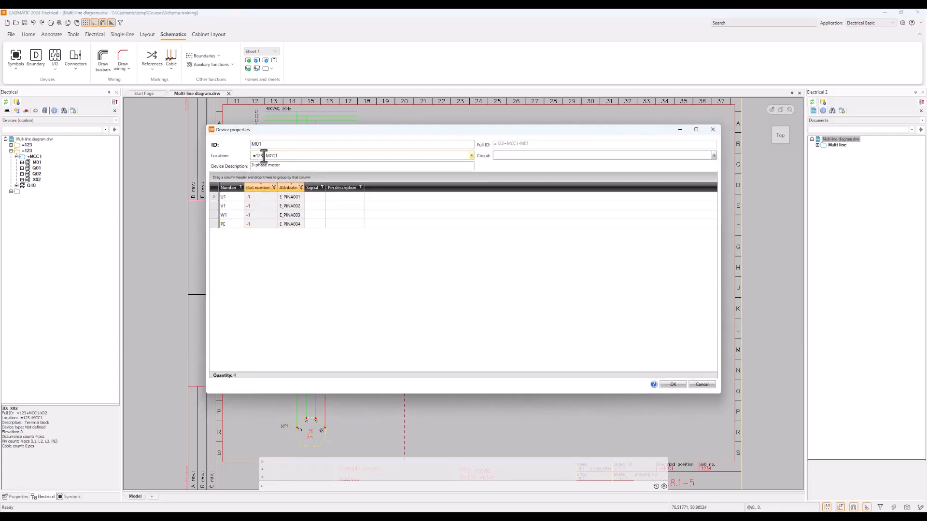
drag(264, 155, 292, 155)
key(BackSpace)
click(671, 385)
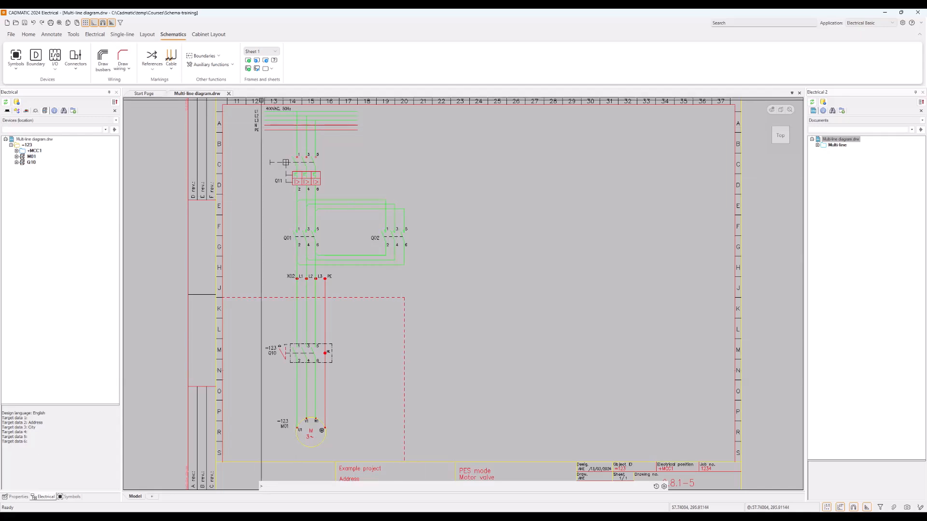
Start a new busbar set that contains only the L1 and N bars.
click(105, 57)
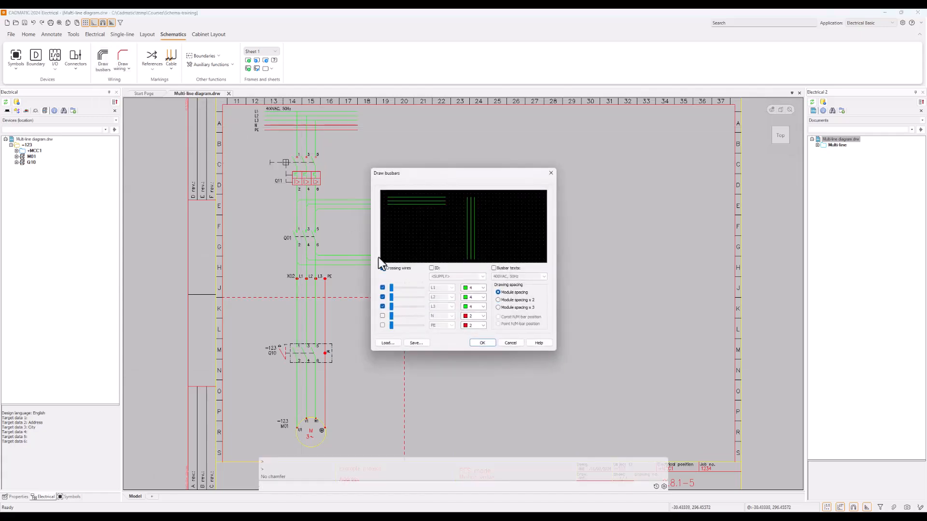
click(382, 297)
click(382, 307)
click(382, 316)
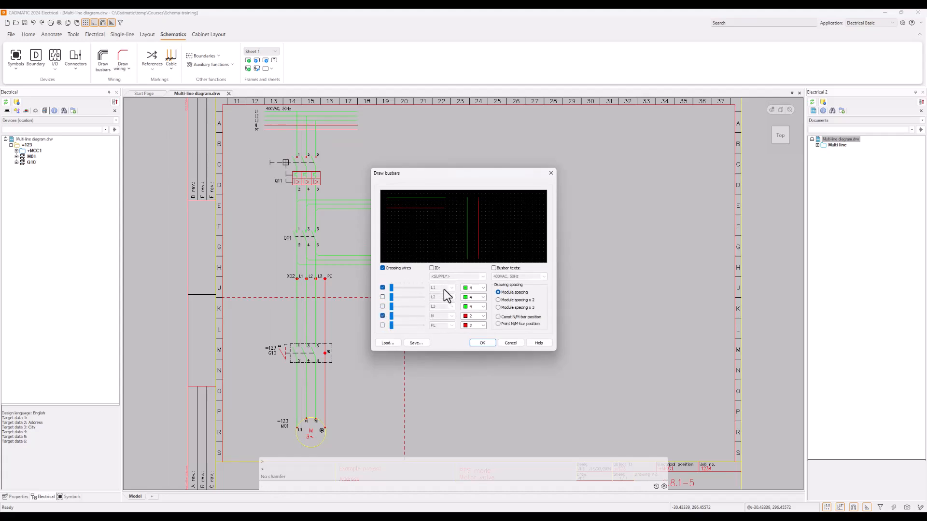
Enable the busbar IDs and name the two bars 2L1 and 2N.
click(431, 268)
click(452, 287)
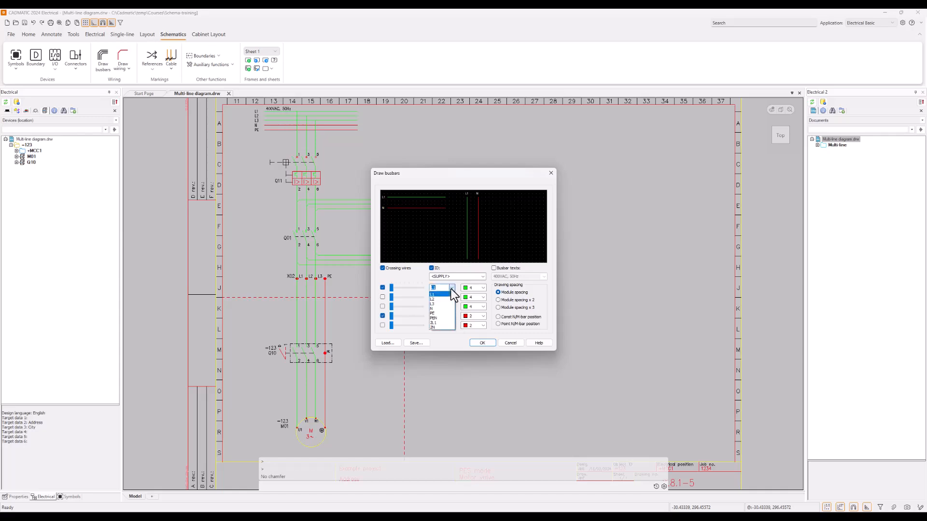
click(451, 288)
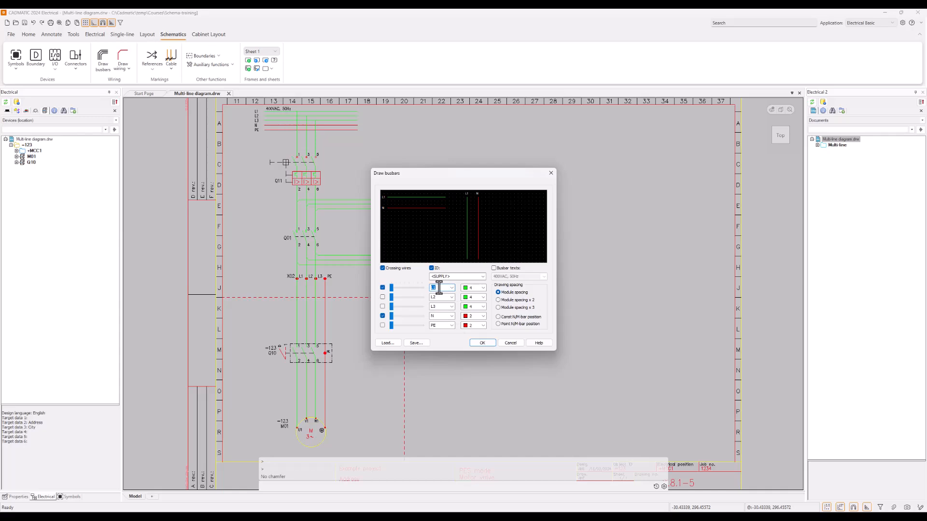
text(2)
double_click(440, 316)
Replace the busbar set's <SUPPLY> ID with 230VAC Control.
click(483, 278)
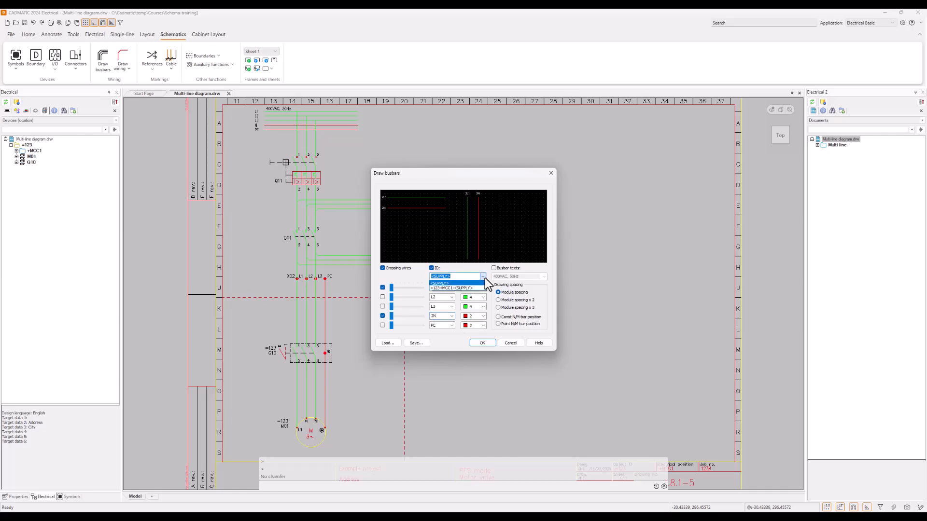
click(484, 277)
click(483, 277)
click(482, 276)
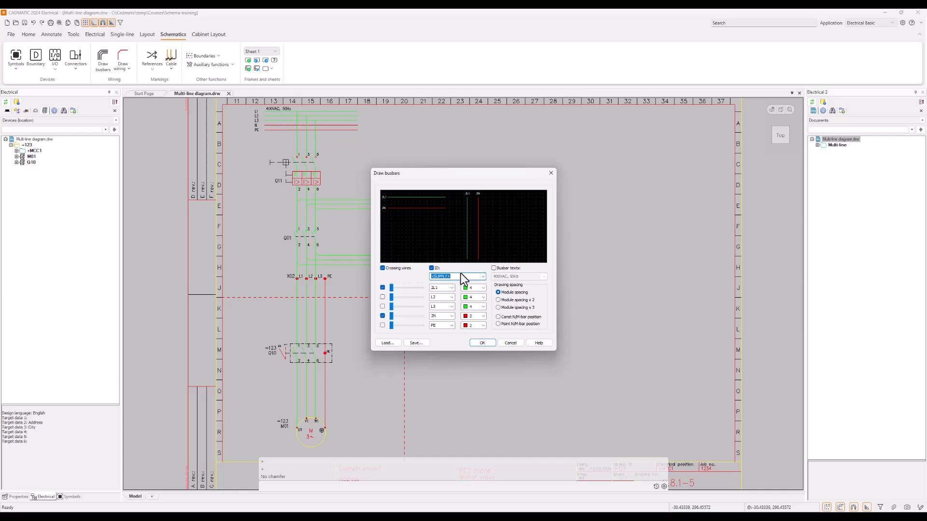
text(230)
text(VAC Control)
Enable the busbar text, set it to 230VAC, 50Hz, and choose Point N/M-bar position.
click(494, 268)
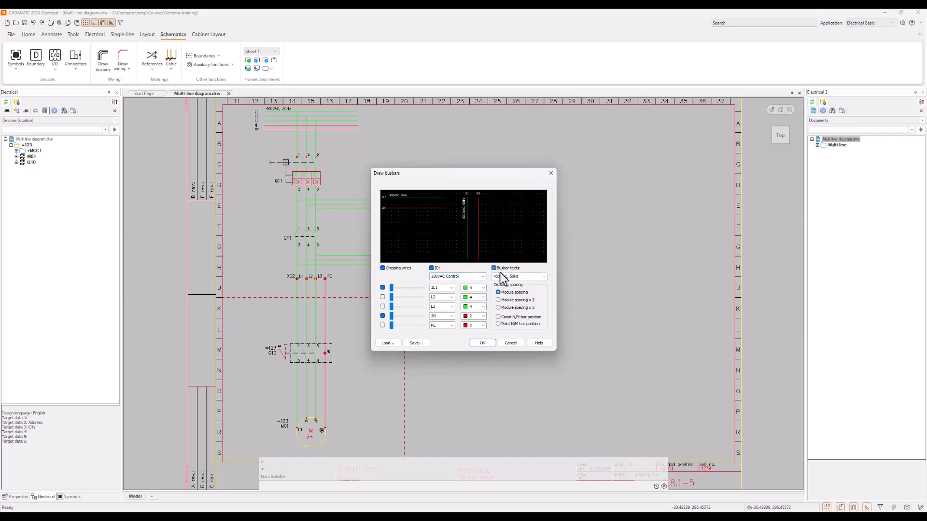
click(544, 277)
click(540, 288)
click(498, 318)
Save the busbar settings under the name 230VAC Busbar.
click(411, 344)
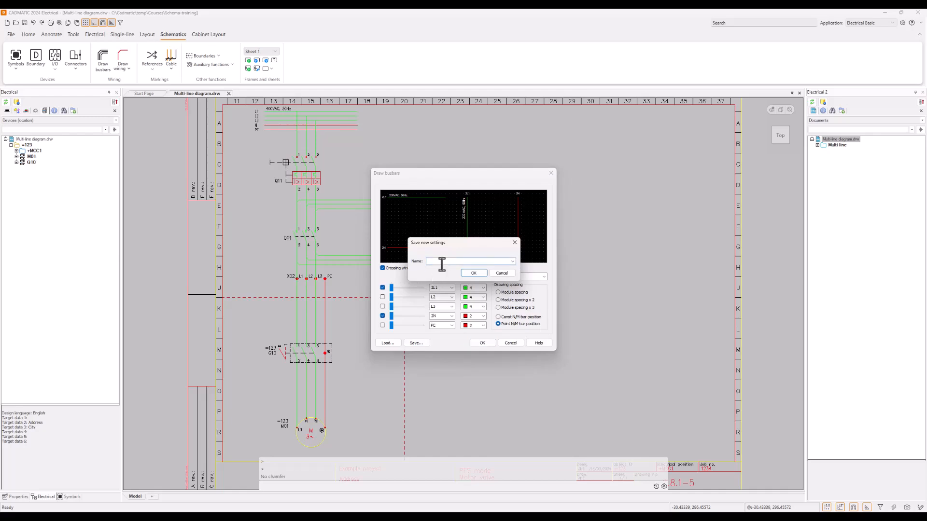
text(230VAC Busbar)
click(473, 273)
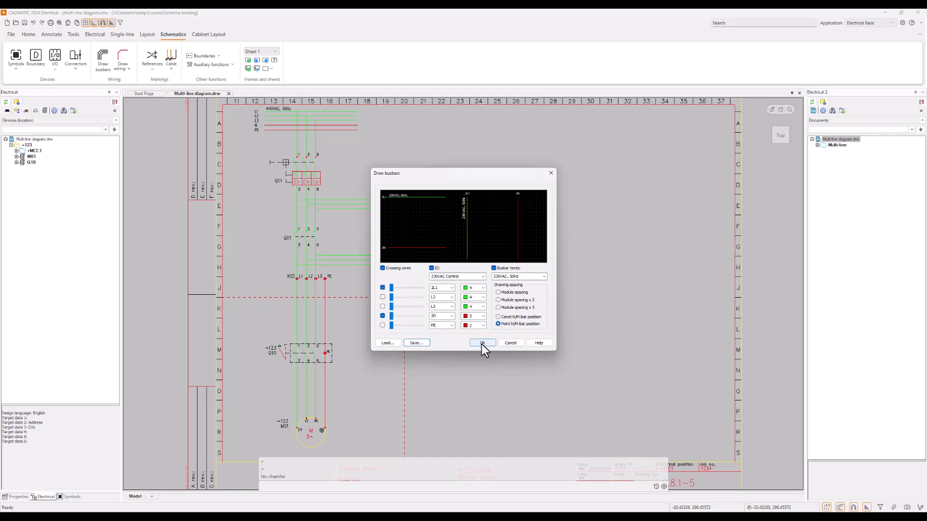
click(417, 343)
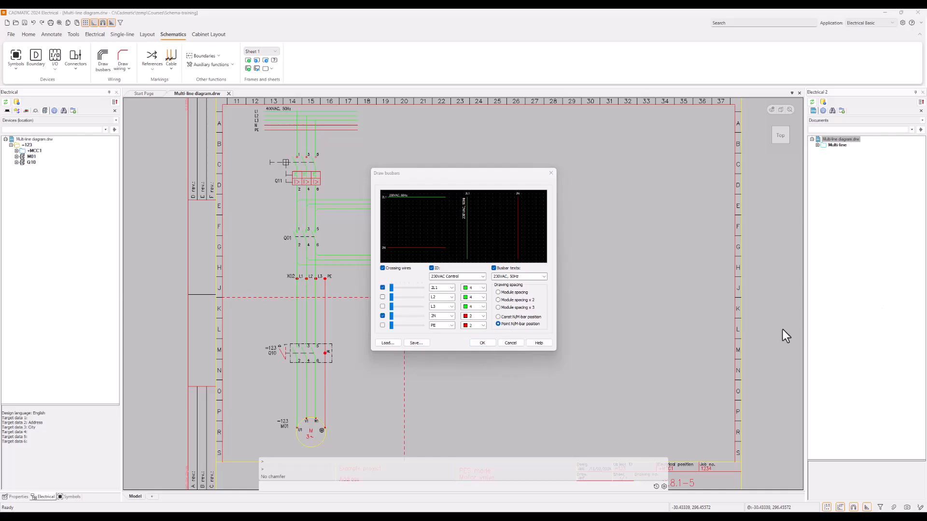
Draw the 2L1 busbar along the sheet's upper edge from about column 23 to 35, and place the parallel 2N bar in row R.
click(482, 344)
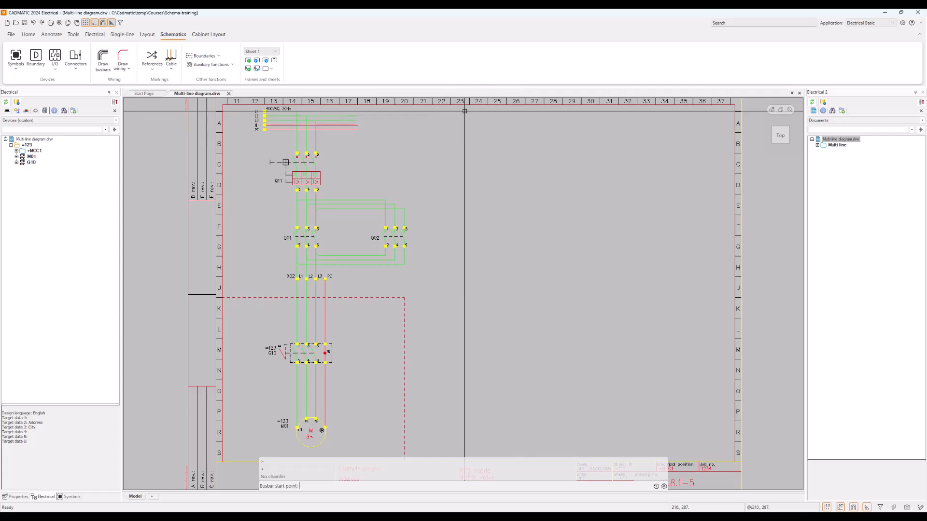
click(465, 111)
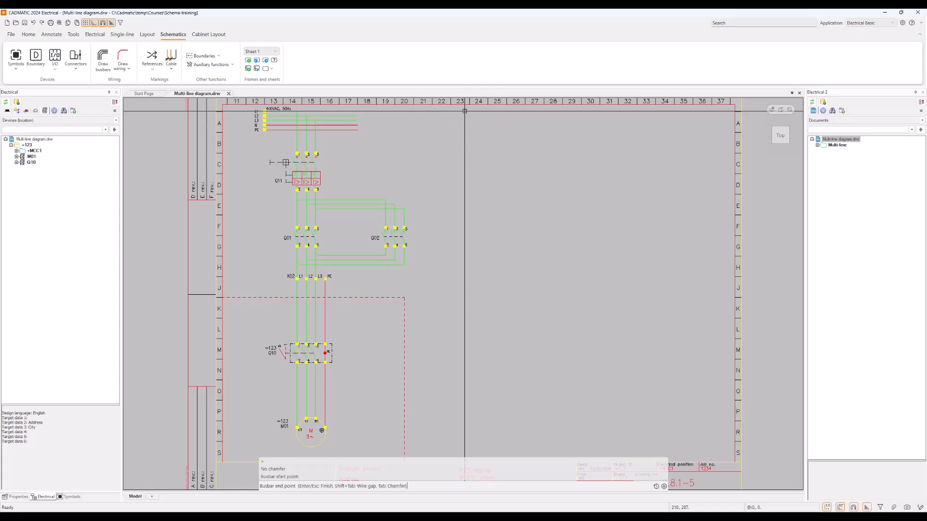
click(693, 120)
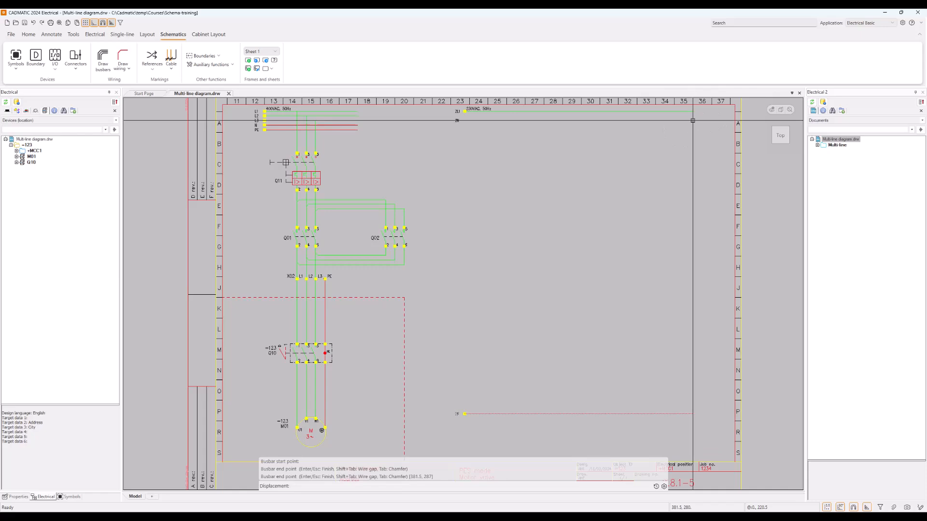
click(693, 433)
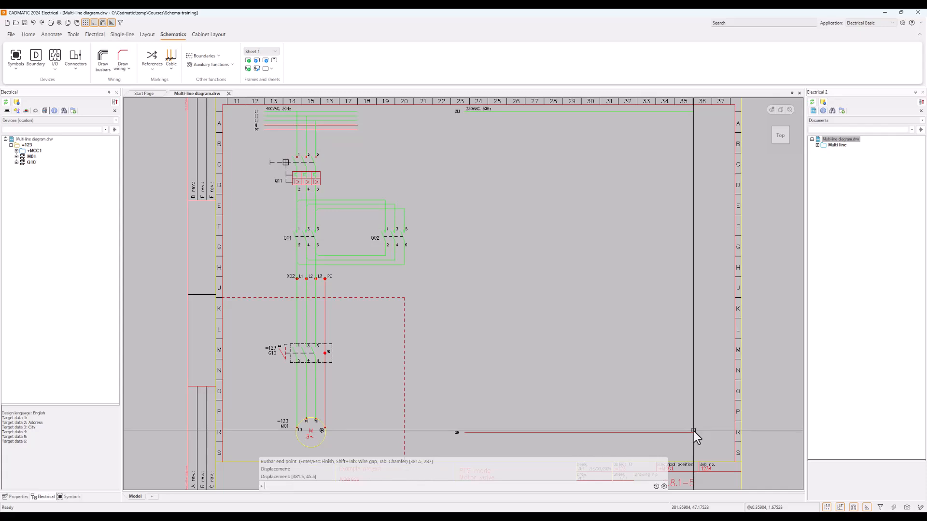
Switch to the browser help and examine the control circuit instructions for busbars and coils and both sheets of the example drawing.
key(alt+Tab)
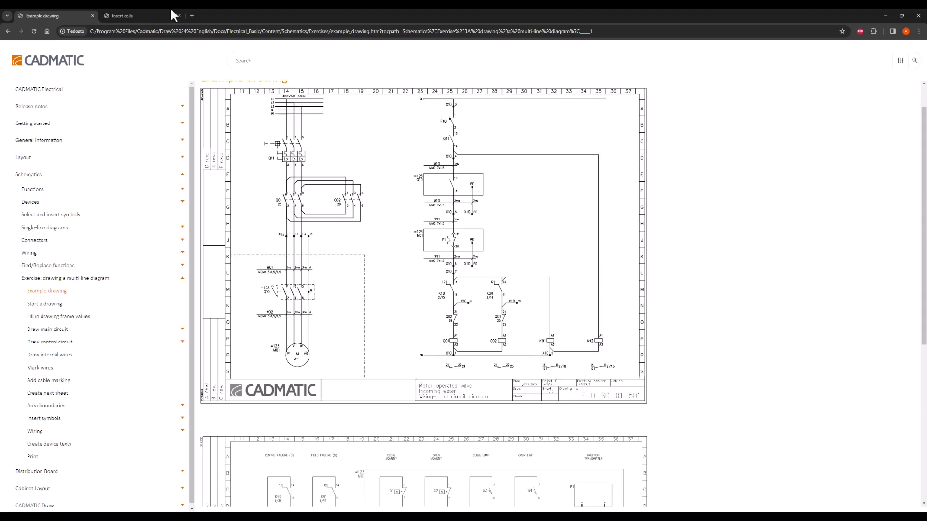
click(143, 16)
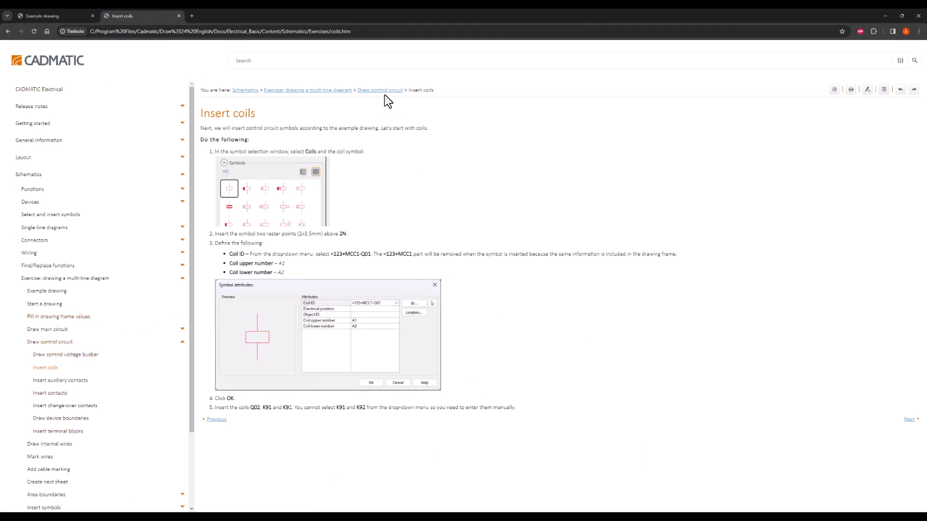
click(217, 419)
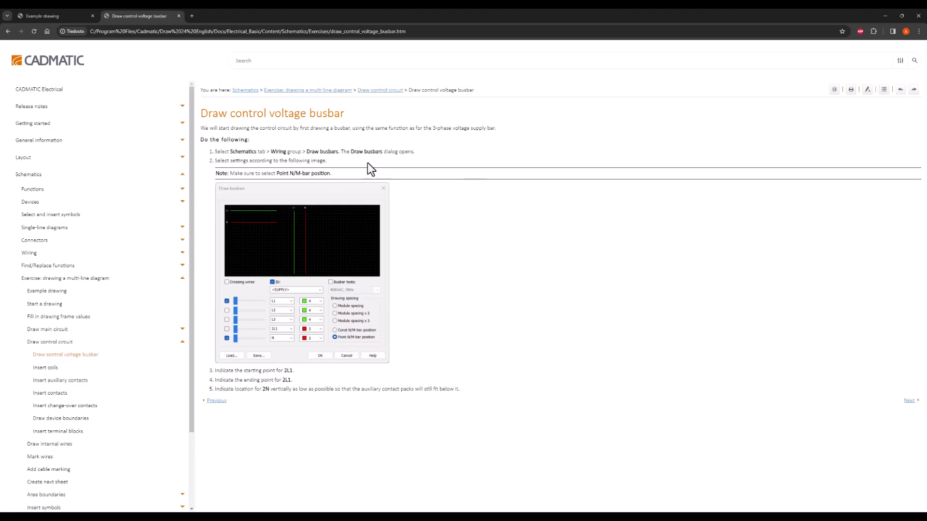
click(910, 402)
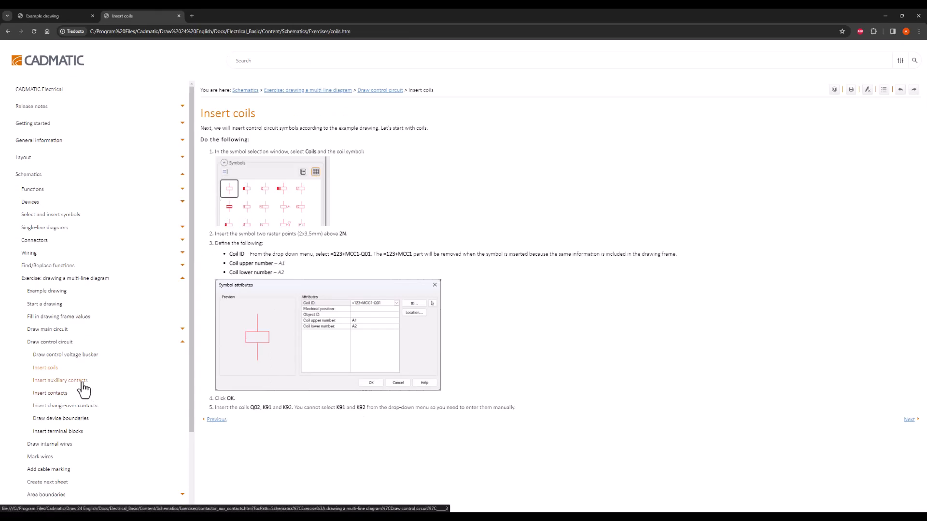
click(63, 14)
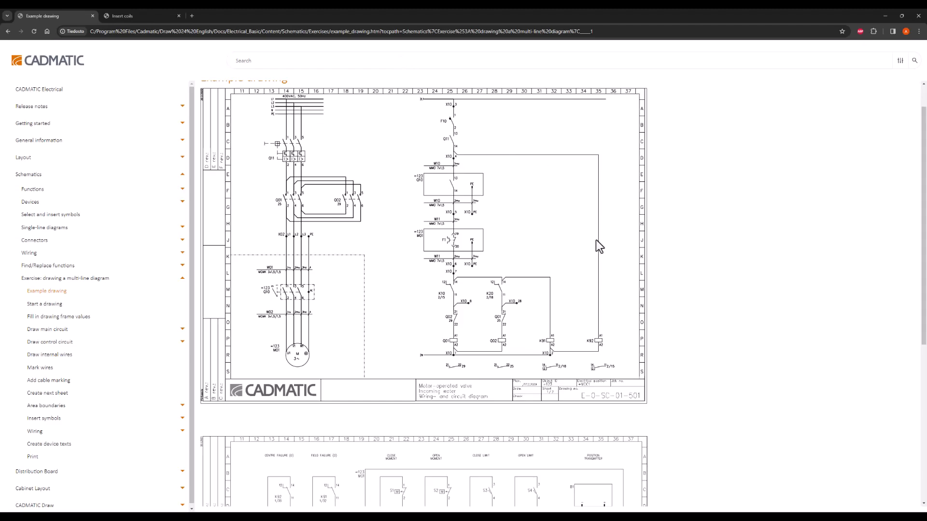
scroll(550, 354, down, 4)
scroll(666, 353, down, 1)
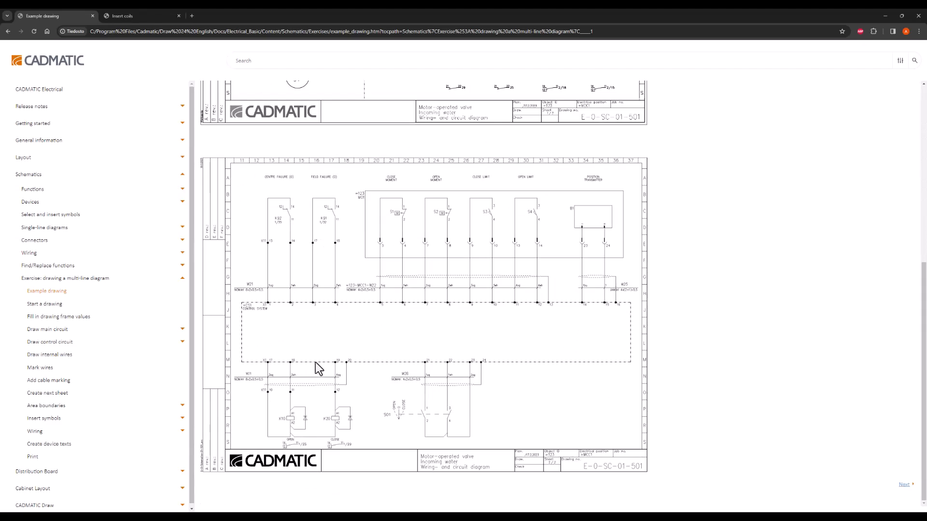
scroll(318, 310, up, 6)
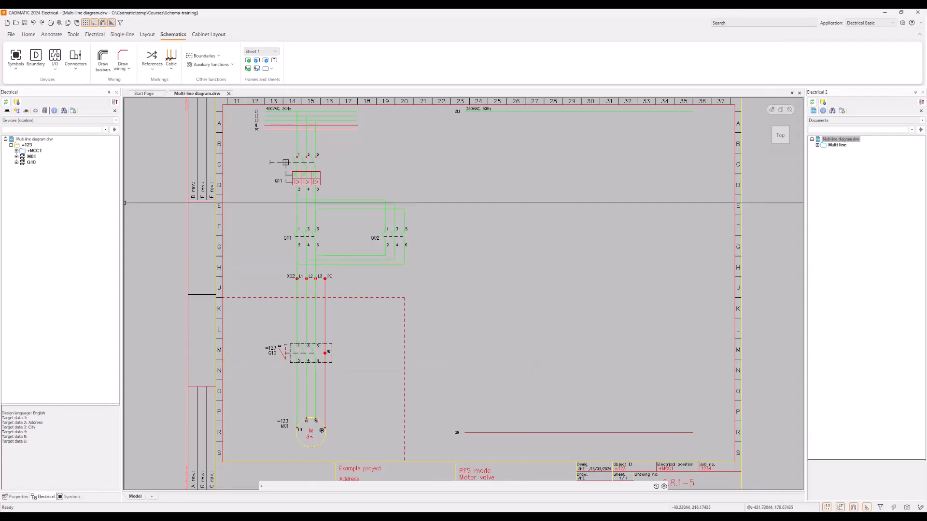
Back in CADMATIC, insert a basic coil symbol above the 2N busbar near column 25 with ID Q01 and terminals A1 and A2.
click(16, 57)
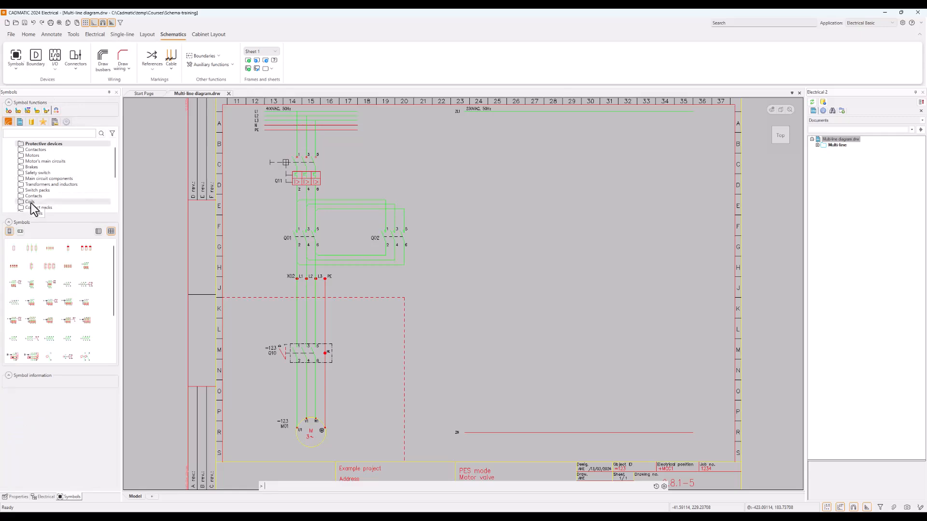
click(31, 203)
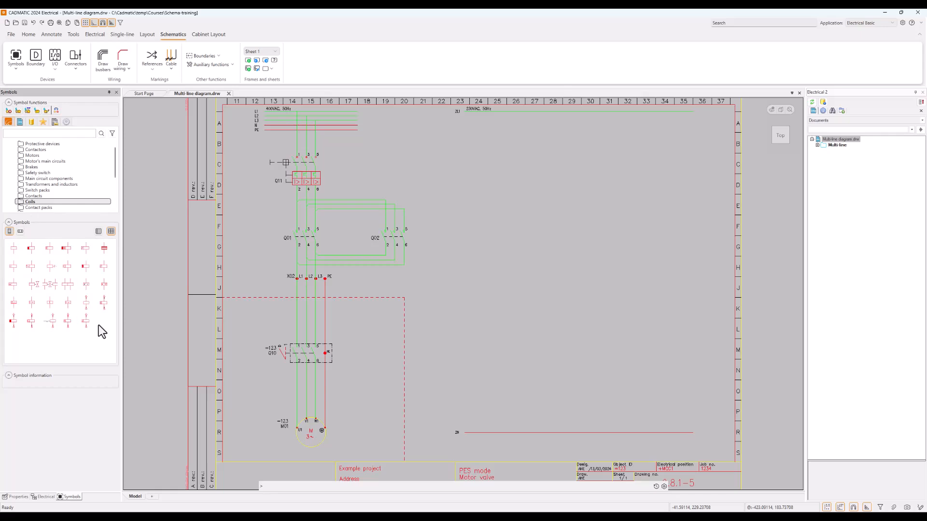
mouse_move(14, 255)
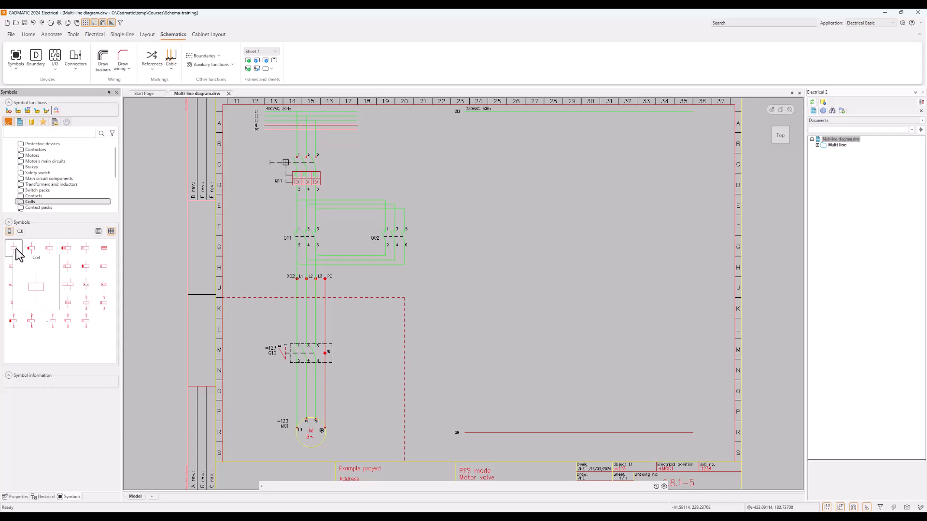
click(16, 250)
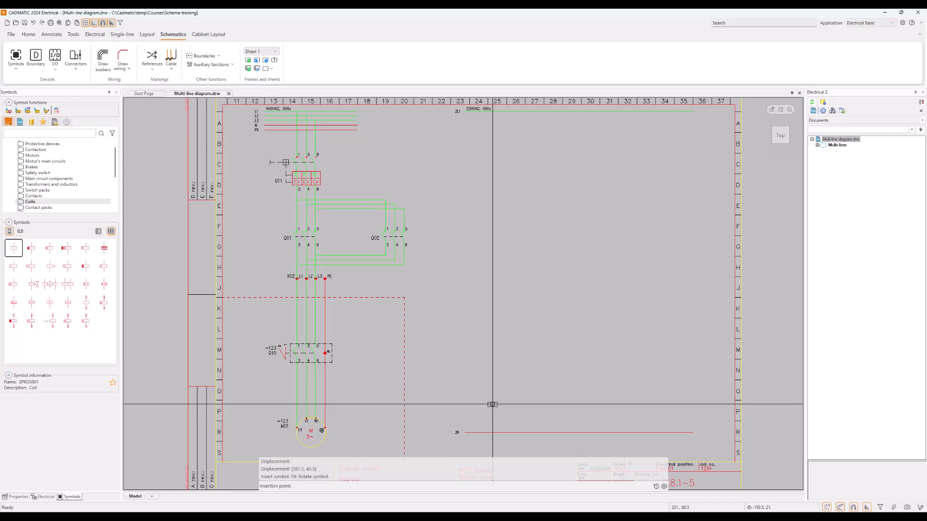
click(492, 405)
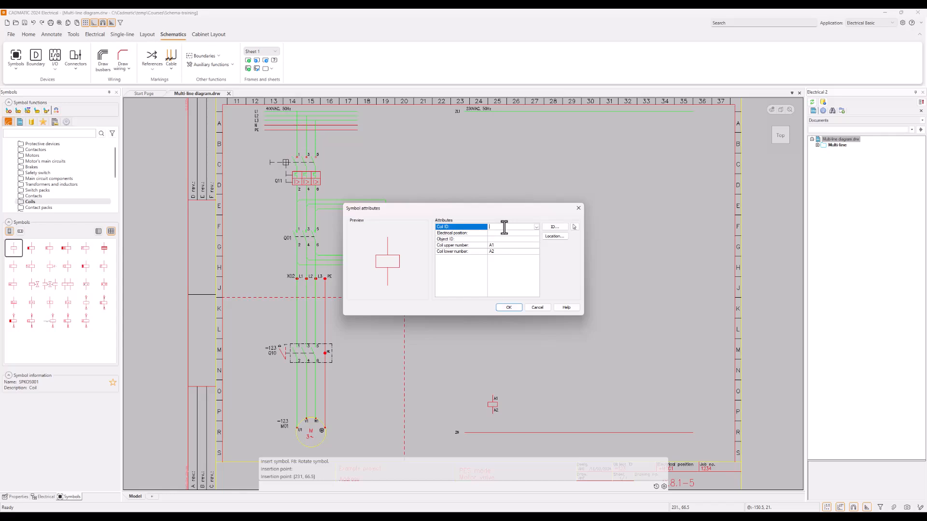
text(Q01)
click(510, 308)
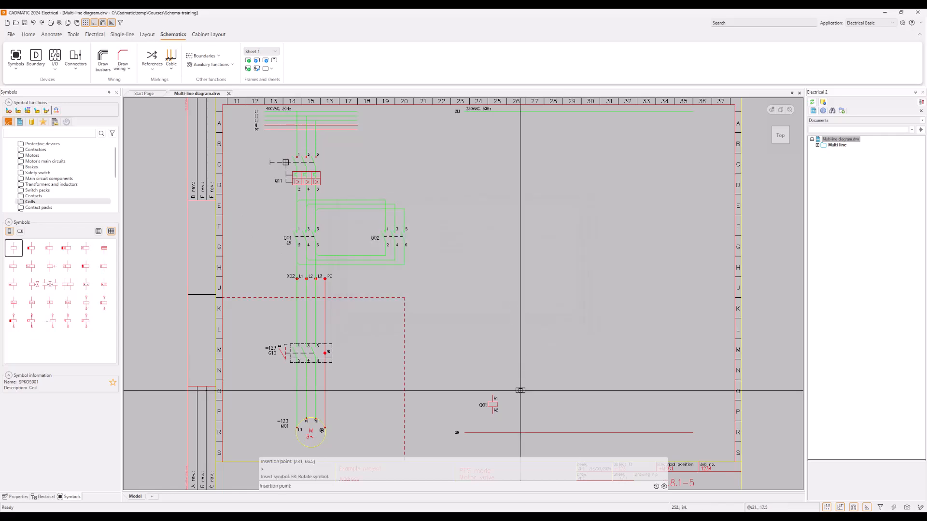
Insert three more coils level with Q01 at 38.5-unit spacing, with IDs Q02, K91 and K92.
click(543, 404)
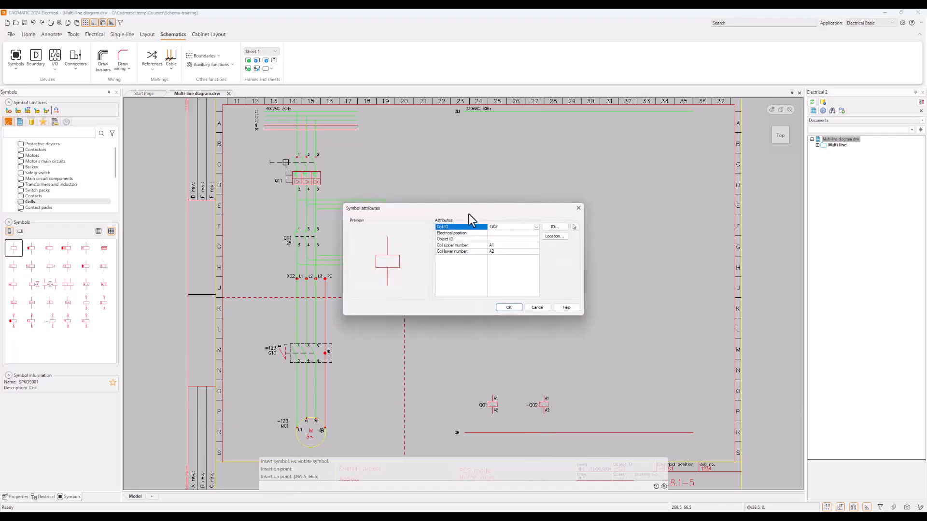
click(508, 308)
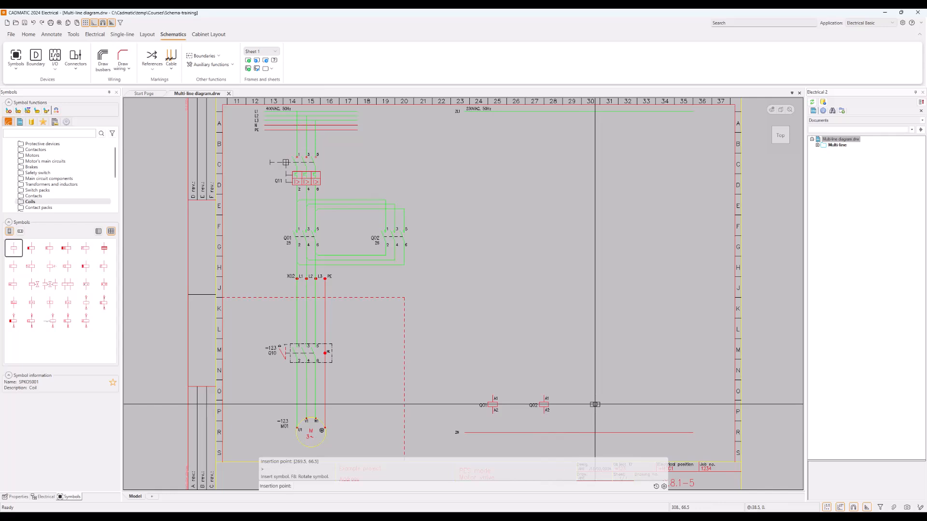
click(595, 404)
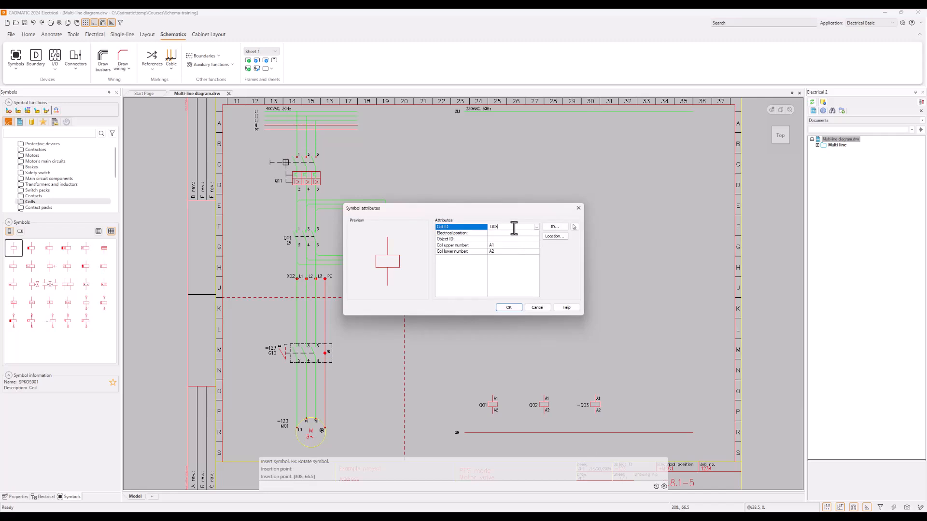
double_click(501, 227)
text(K91)
click(511, 308)
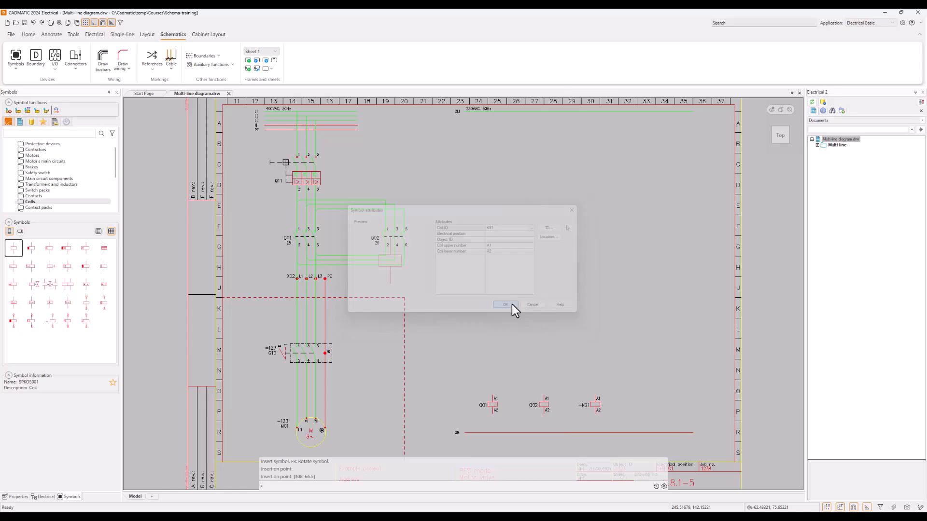
click(647, 404)
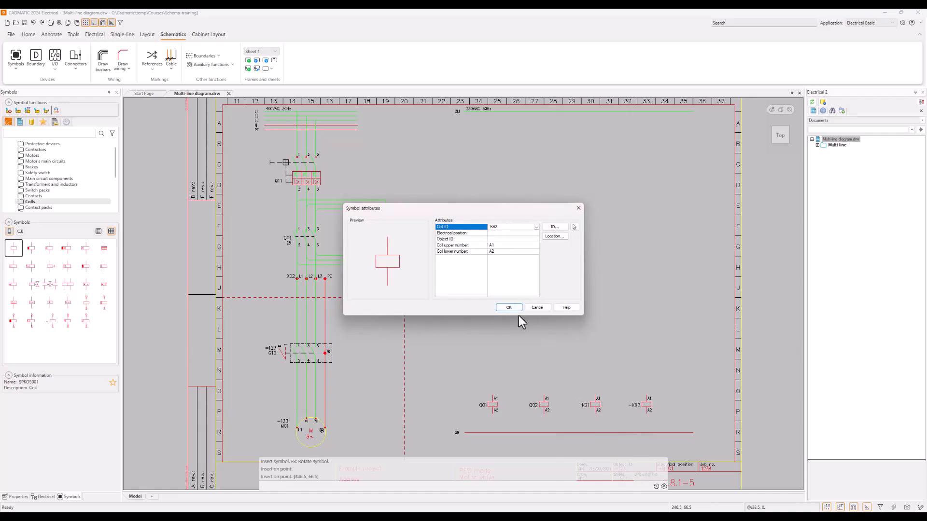
click(509, 308)
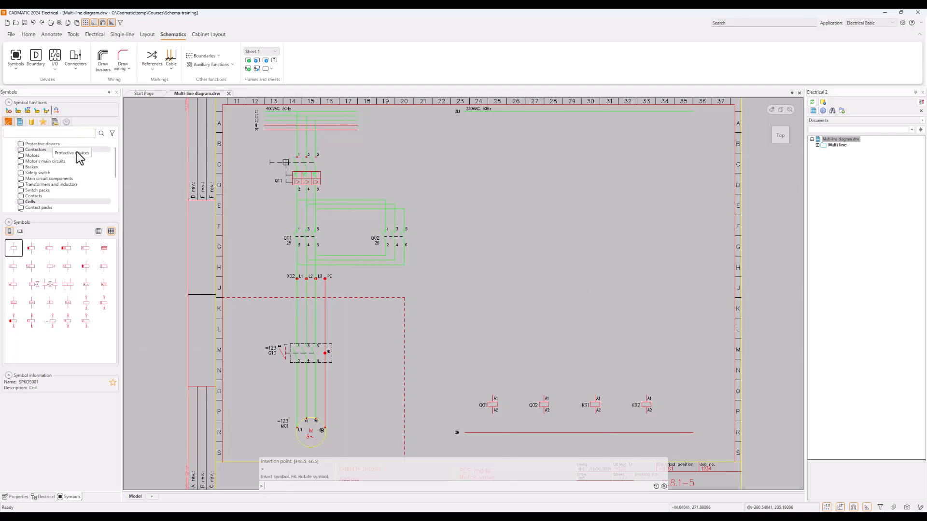
Insert a 1-pole automatic fuse with ID F10 just below the 2L1 busbar, in line with coil Q01.
click(44, 144)
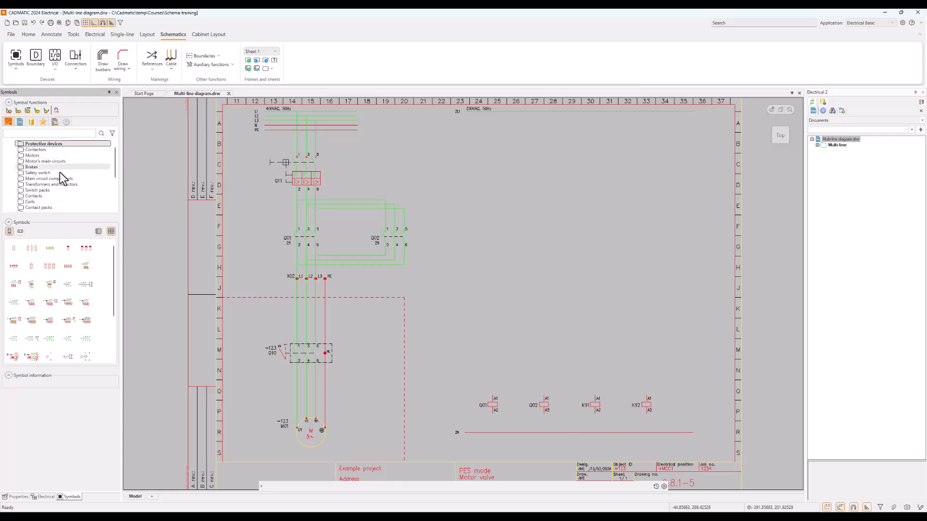
scroll(72, 332, down, 1)
scroll(80, 322, down, 1)
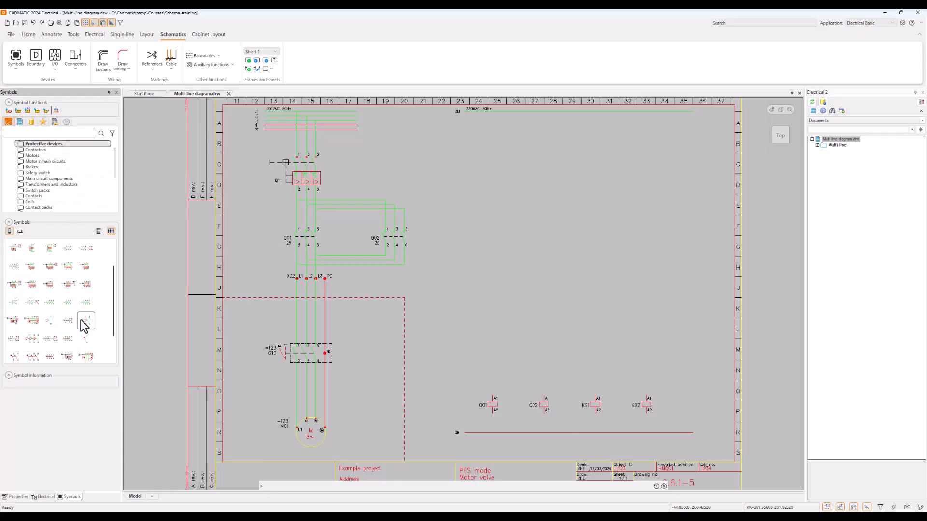
mouse_move(88, 344)
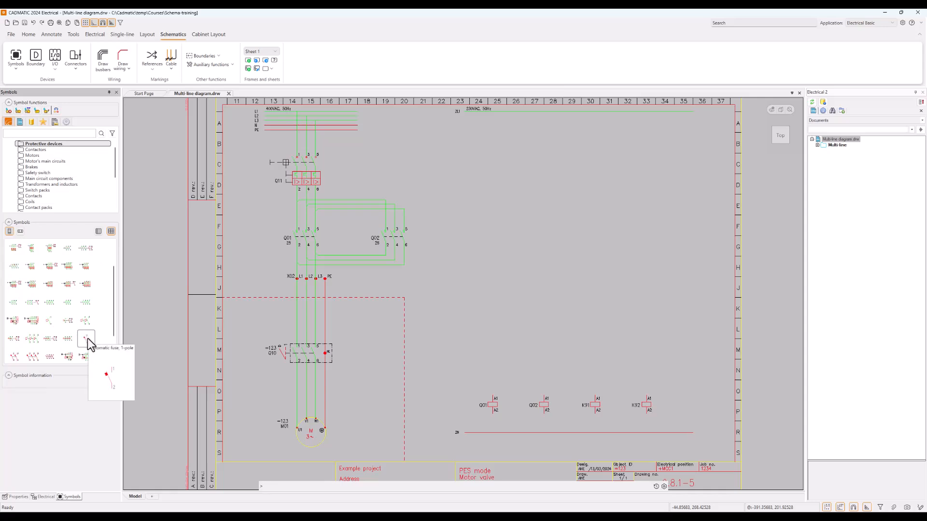
click(87, 342)
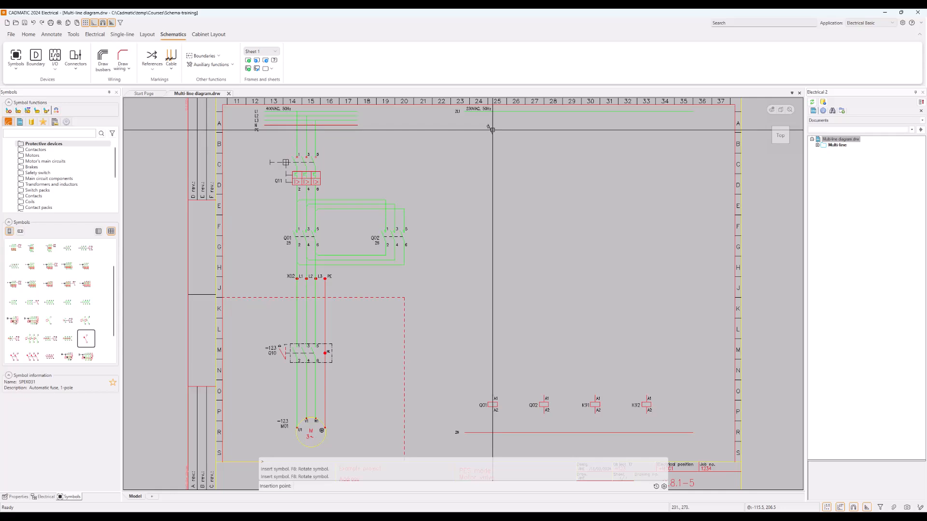
click(492, 129)
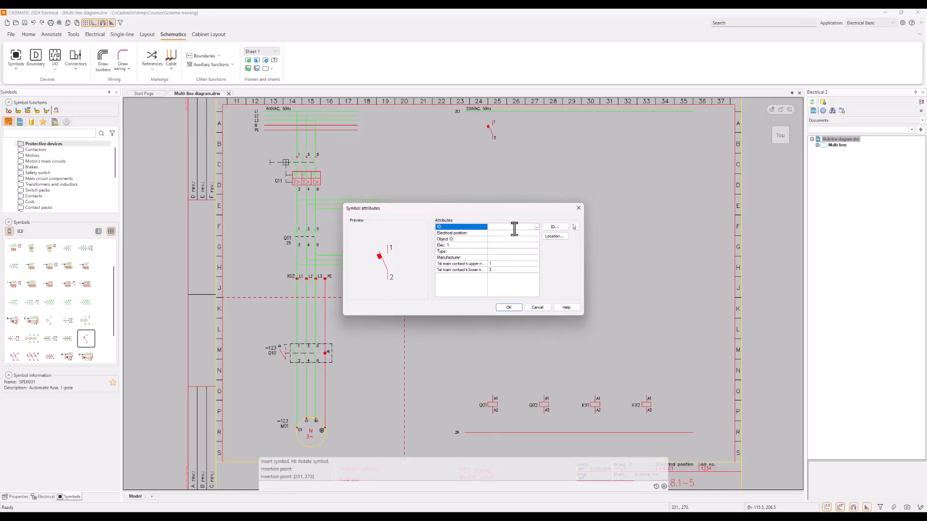
text(F10)
click(511, 307)
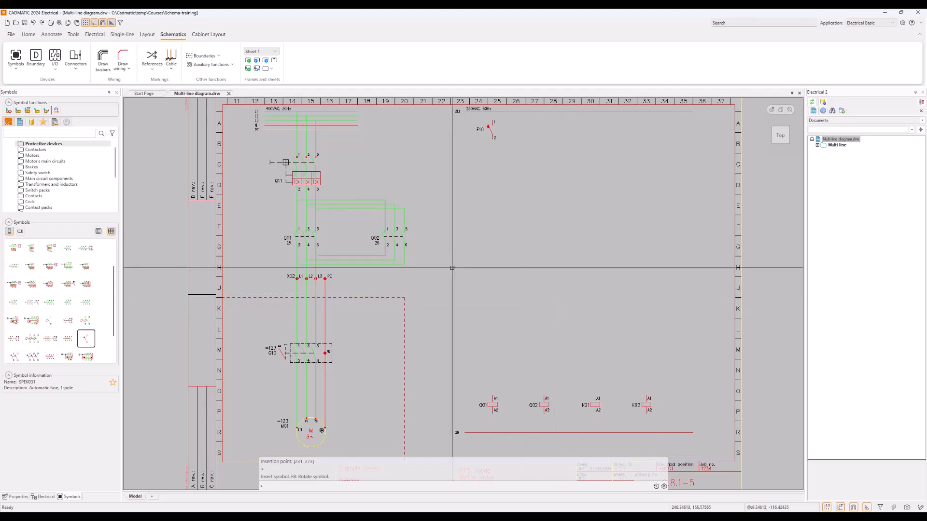
Place a normally-open contact directly below fuse F10, in line with coil Q01.
click(33, 196)
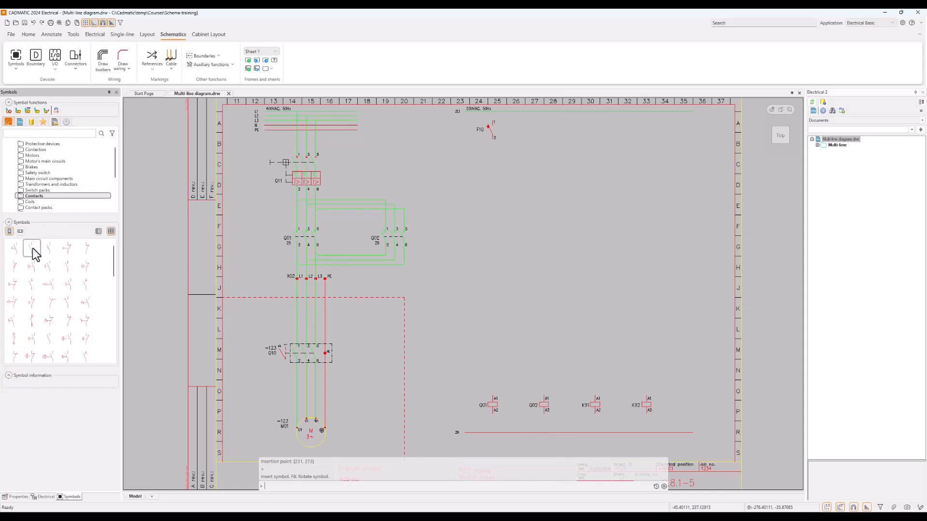
mouse_move(33, 248)
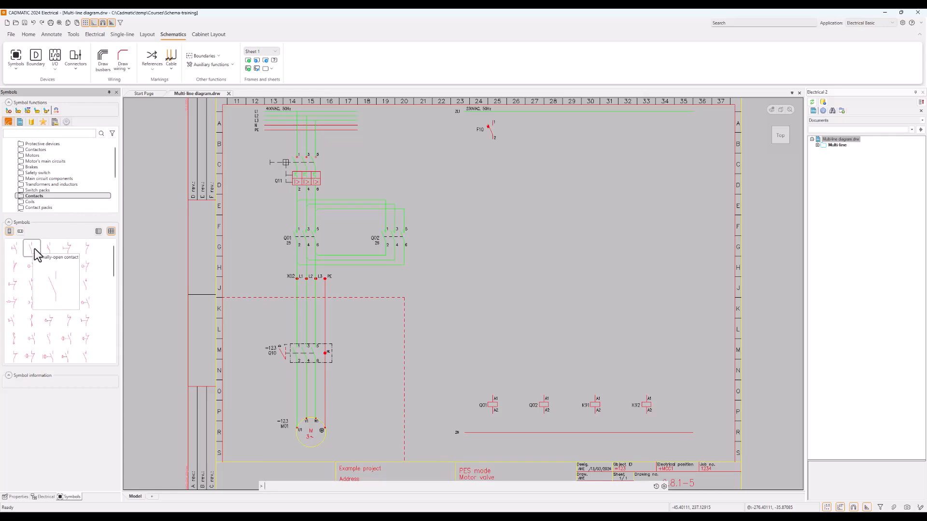
click(37, 255)
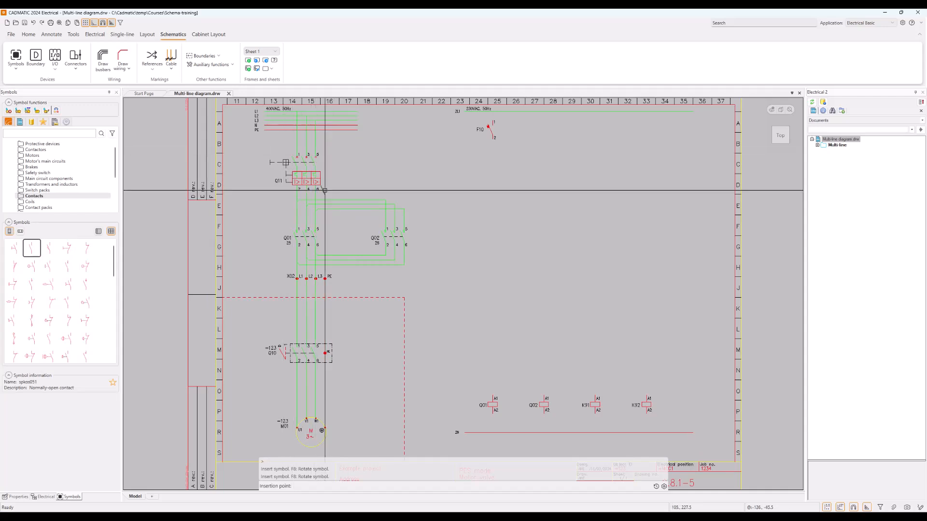
click(492, 158)
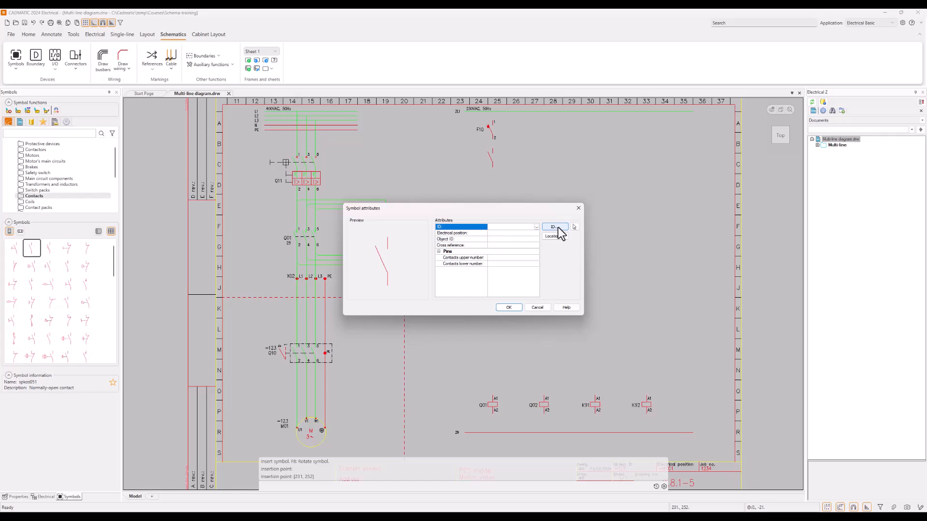
Try assigning the new contact's ID by choosing Q11 under =123 and +MCC1 in the device list.
click(558, 227)
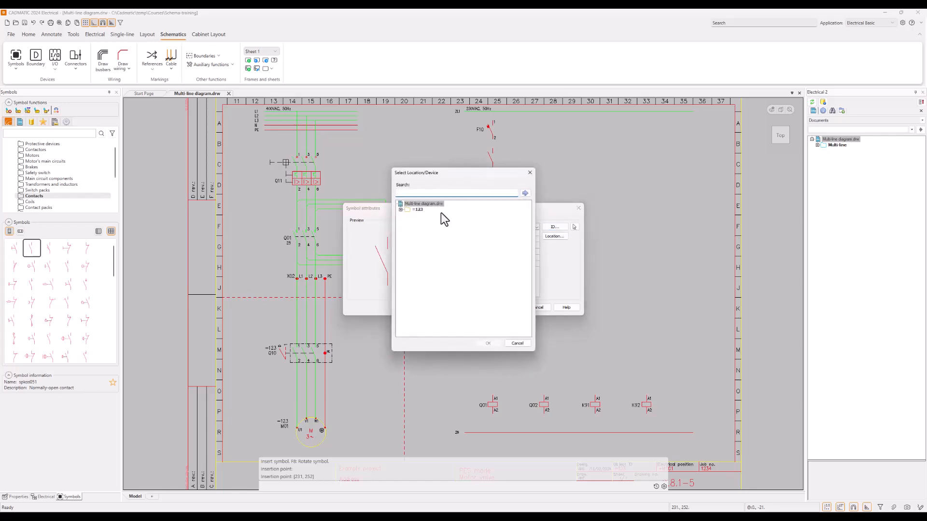
click(401, 211)
click(407, 215)
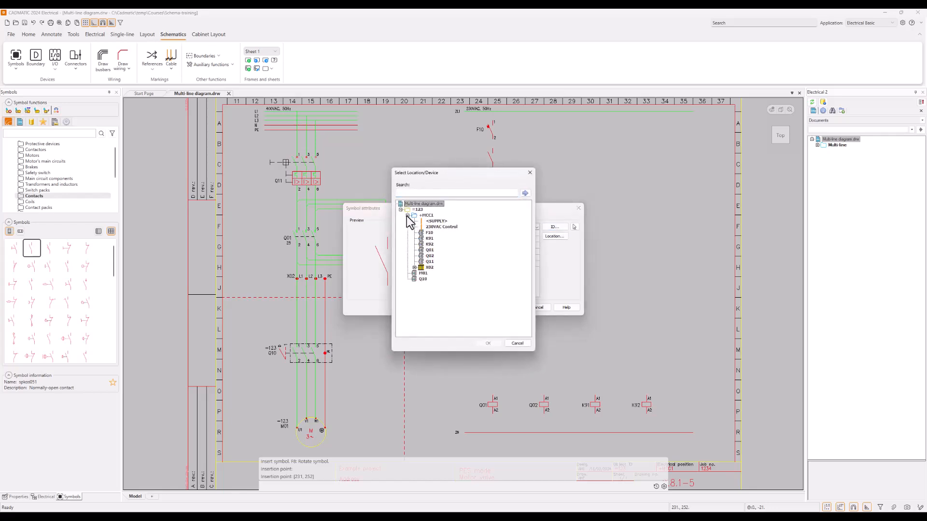
click(429, 261)
click(488, 344)
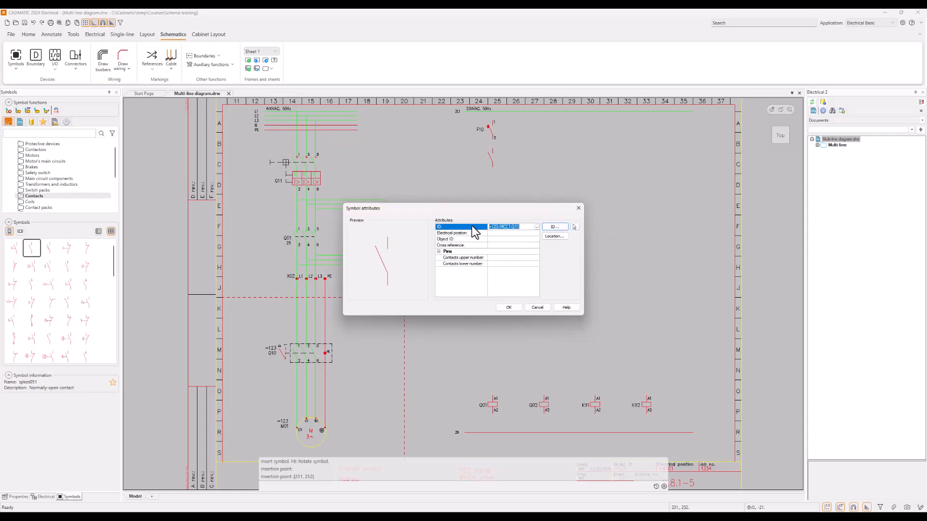
click(502, 234)
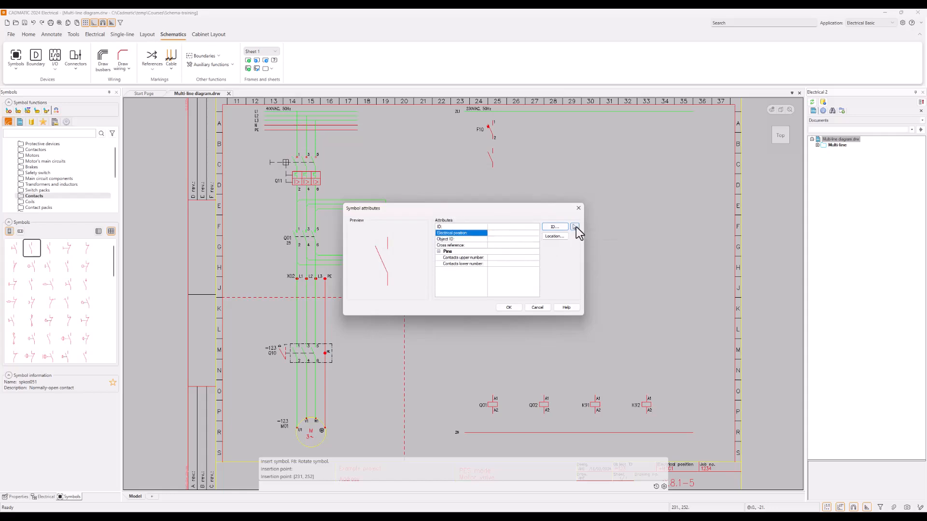
Take the contact's ID from main circuit device Q11 in the drawing and number its pins 13 and 14.
click(575, 227)
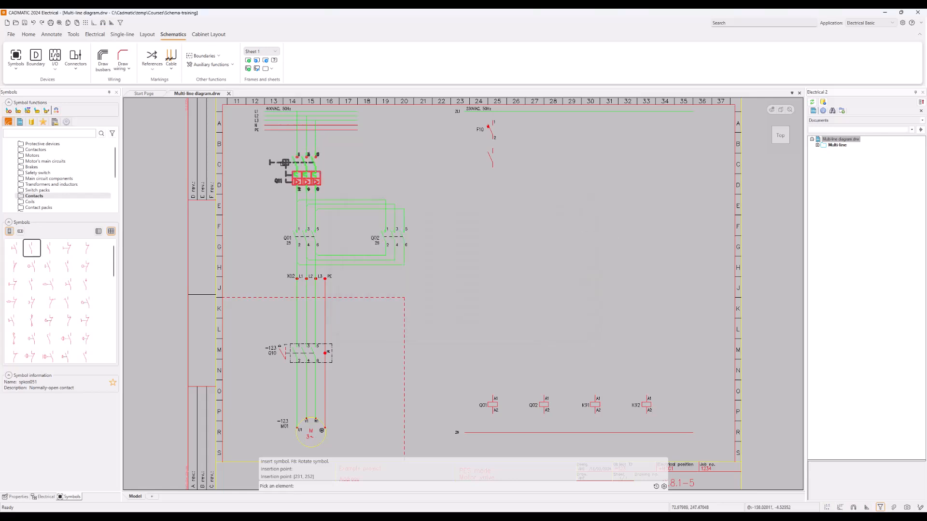
click(283, 164)
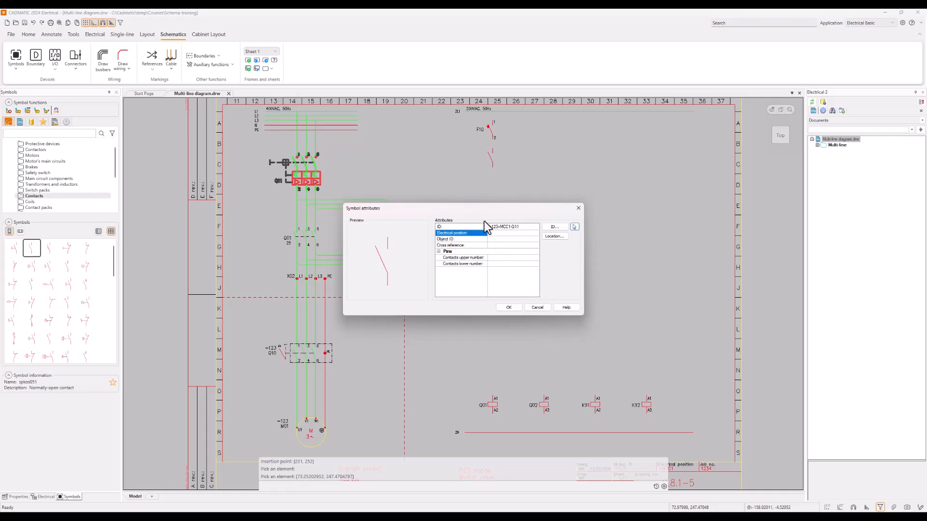
click(509, 258)
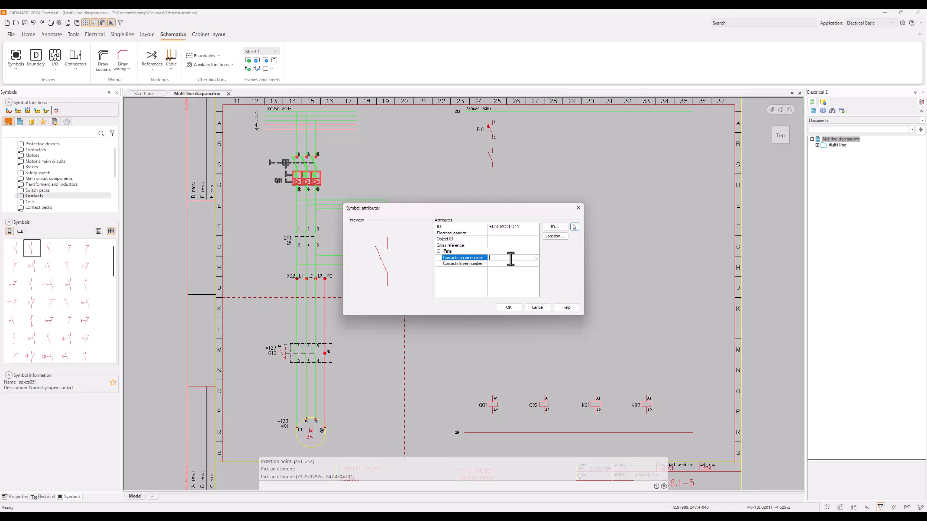
click(511, 265)
text(14)
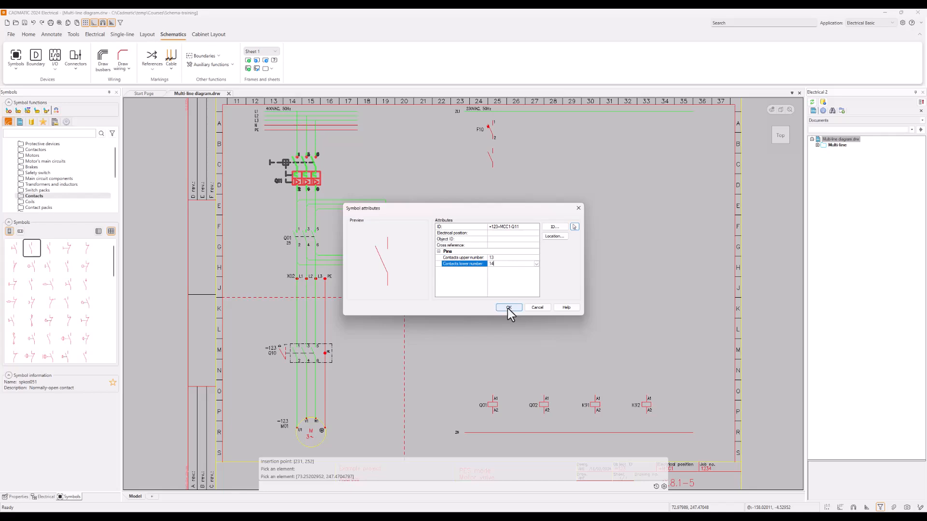
click(508, 308)
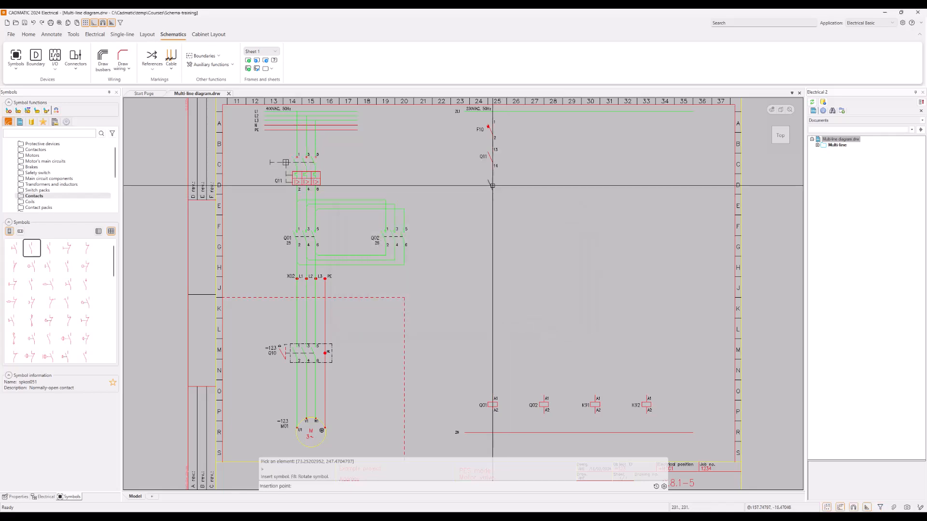
click(492, 148)
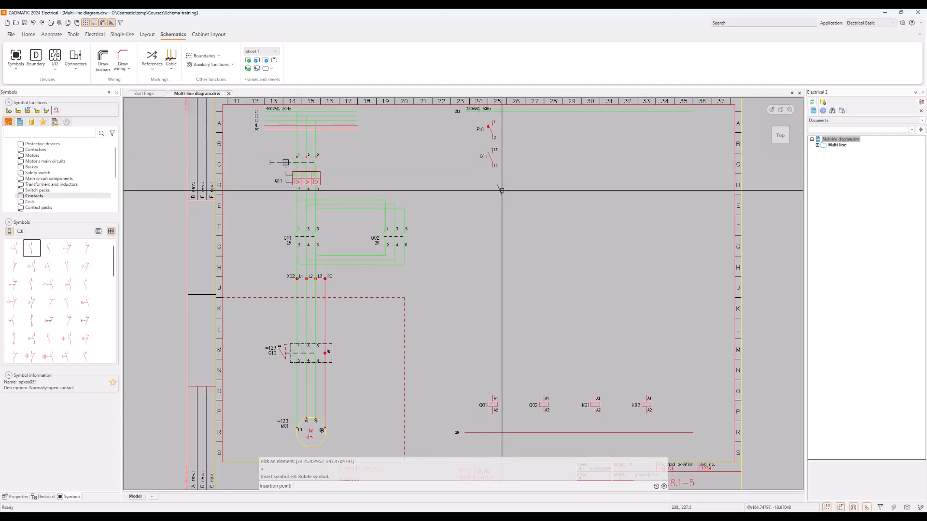
Insert another normally-open contact with an empty ID below Q11 between rows E and F, in line with coil Q01.
click(493, 218)
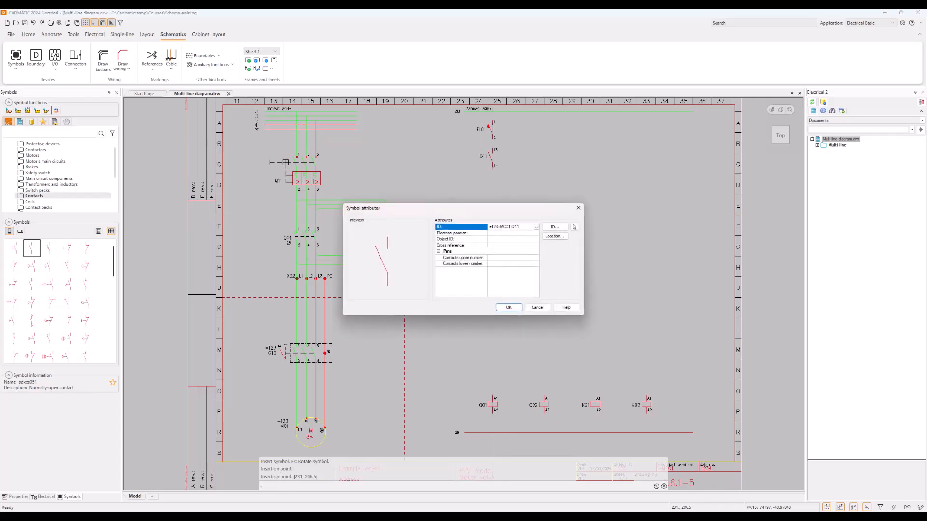
double_click(524, 227)
click(512, 307)
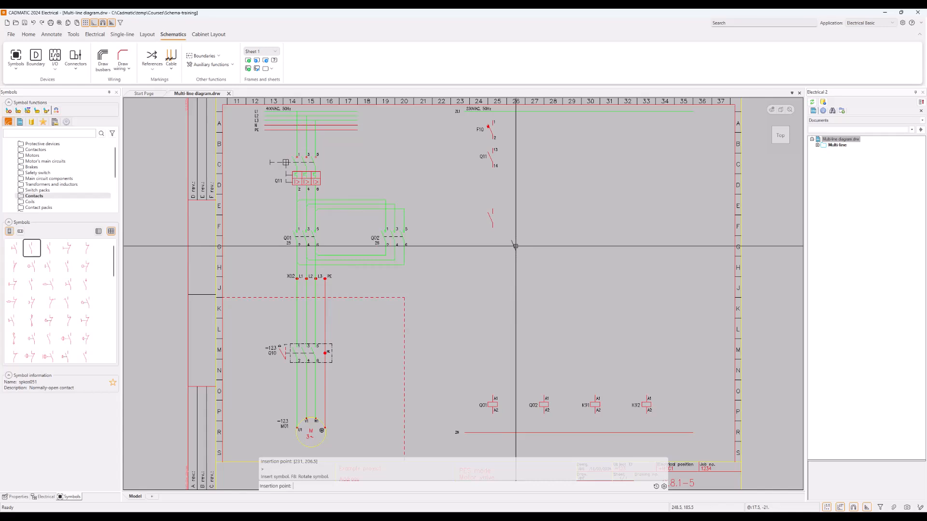
key(Escape)
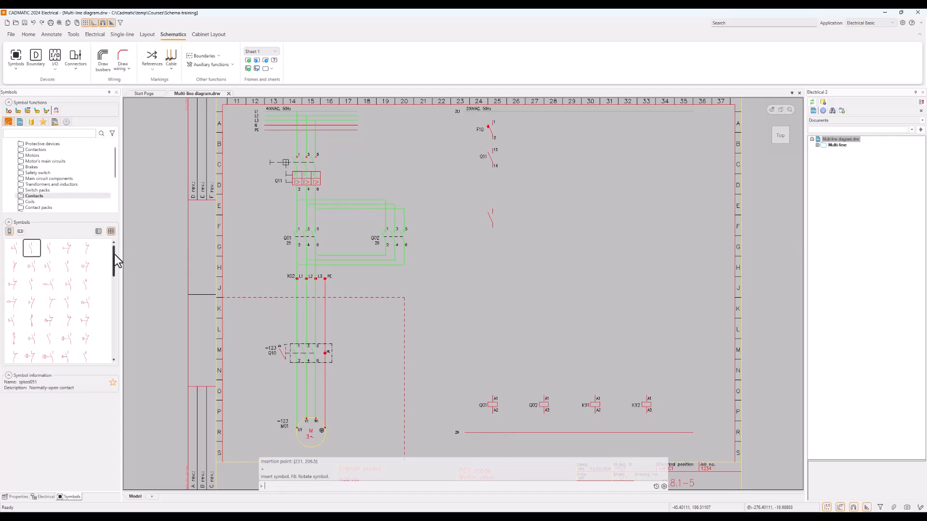
Look through the contact and motor symbols and search the symbol library for 'motor' and 'motor protection'.
drag(114, 261, 118, 304)
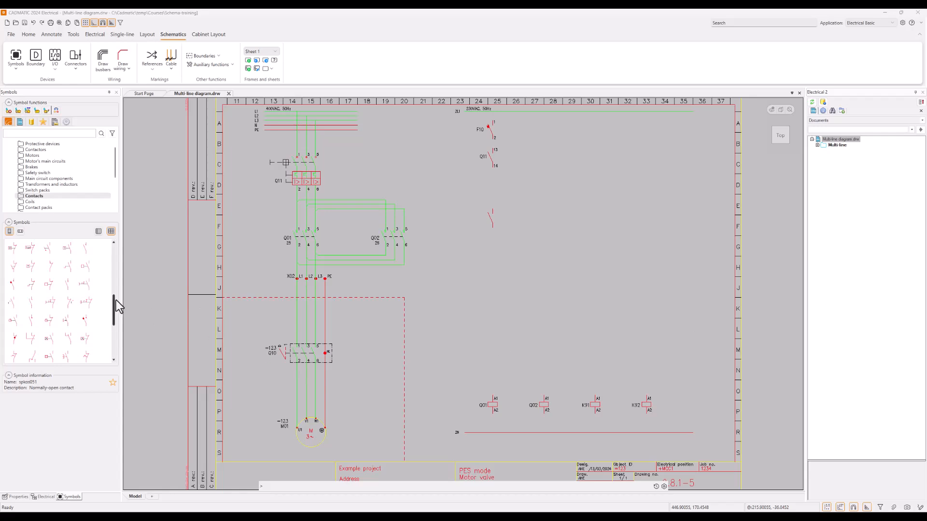
drag(116, 300, 117, 338)
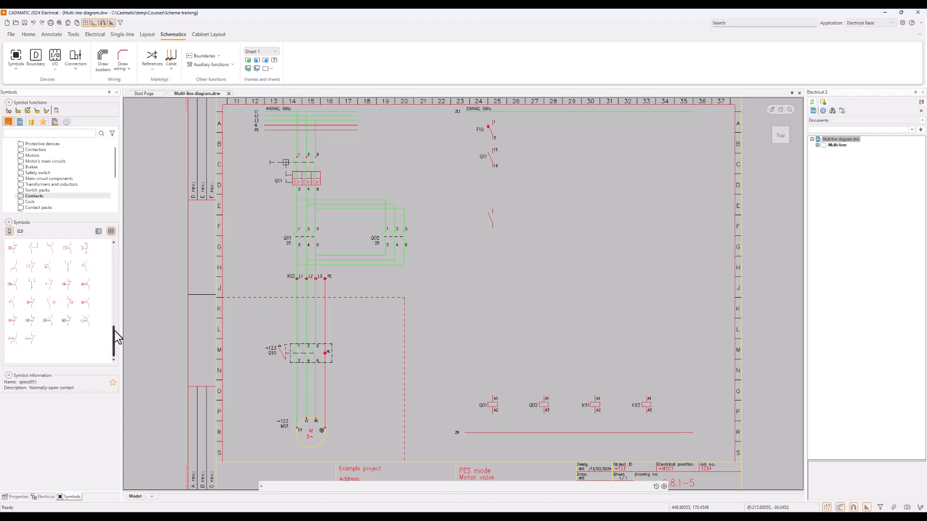
click(45, 134)
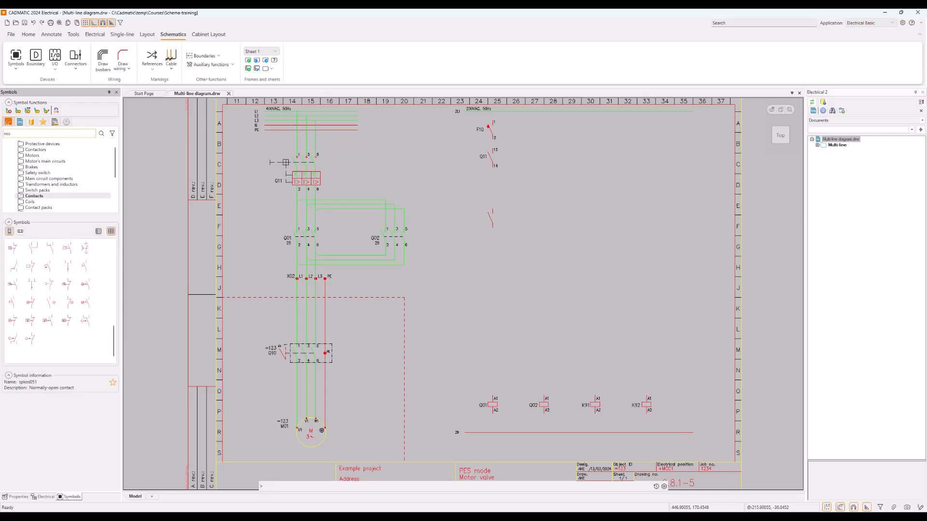
key(Return)
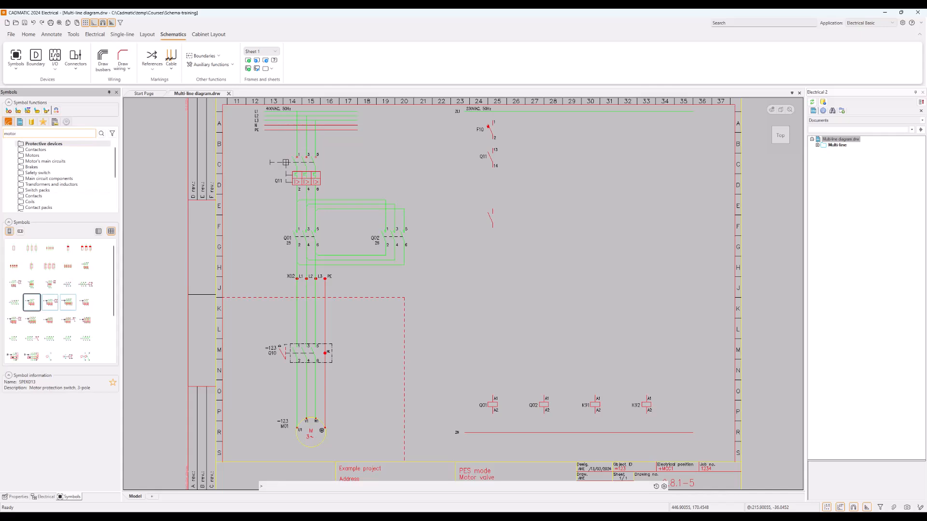
text(protection)
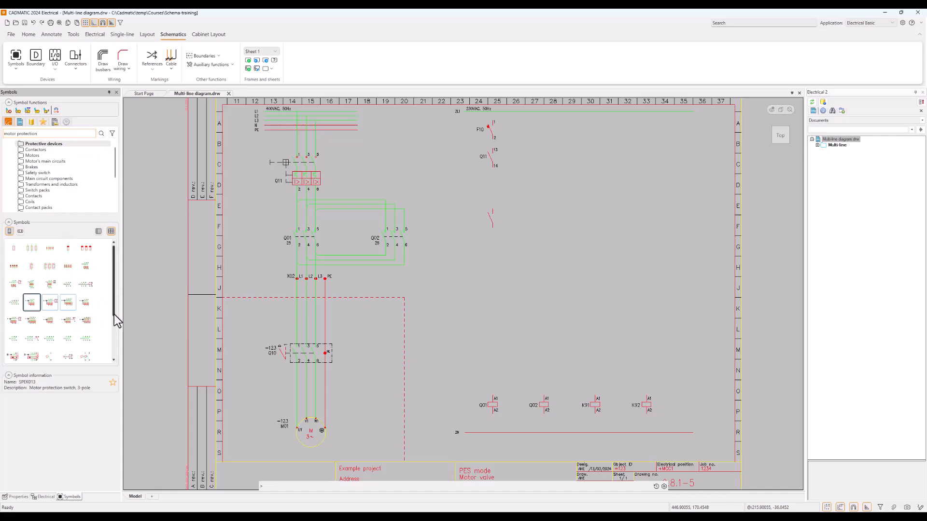
mouse_move(115, 160)
mouse_down()
mouse_move(117, 197)
mouse_move(115, 147)
mouse_up()
drag(52, 137, 14, 139)
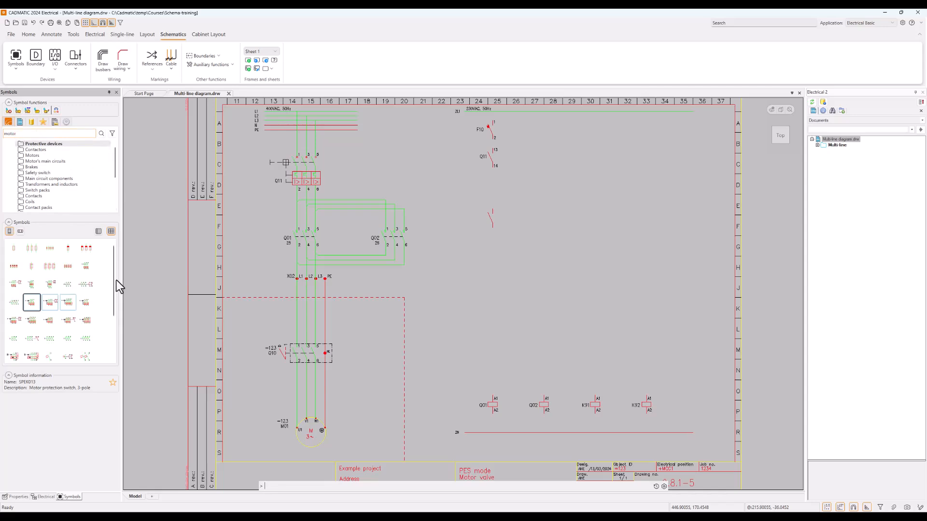
mouse_move(114, 267)
mouse_down()
mouse_move(117, 317)
mouse_move(112, 259)
mouse_up()
click(46, 155)
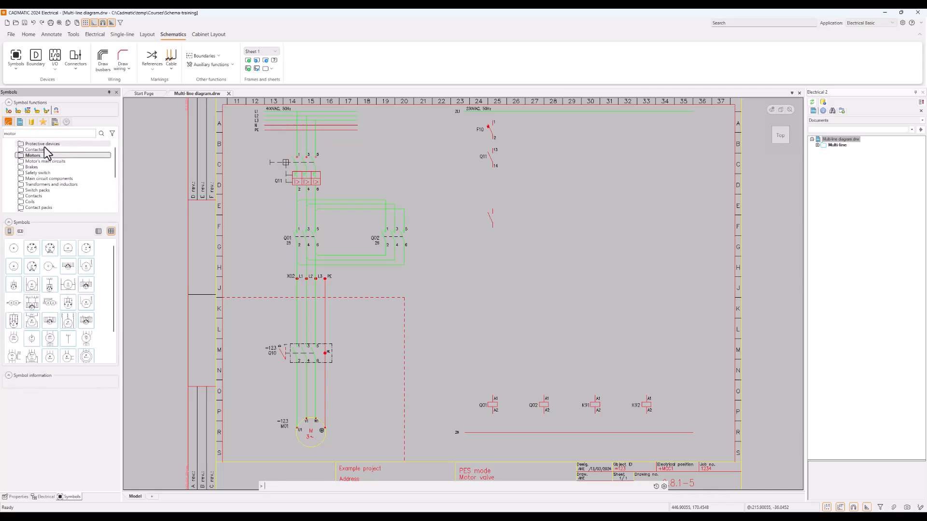
scroll(74, 311, down, 2)
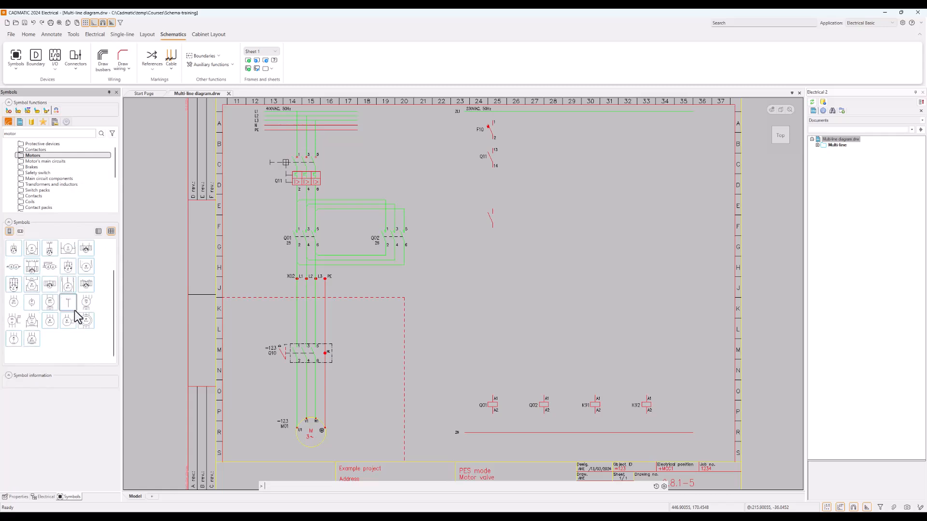
Place a 'Thermal protector, normally-closed contact' symbol between rows H and J, in line with coil Q01.
click(38, 196)
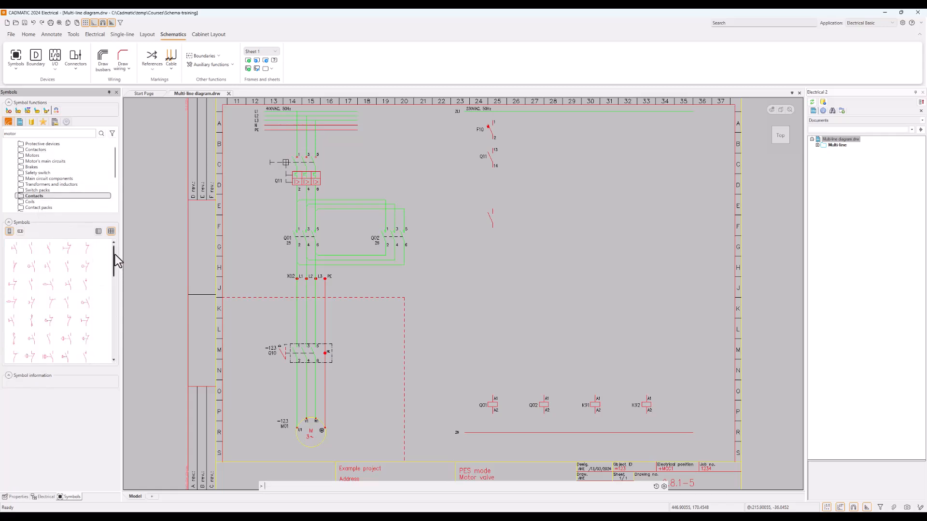
drag(115, 254, 115, 326)
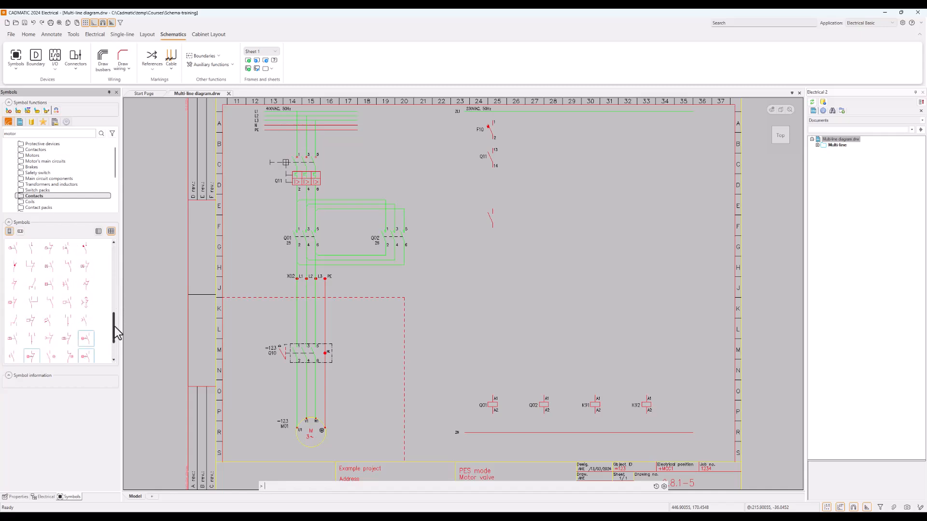
mouse_move(90, 306)
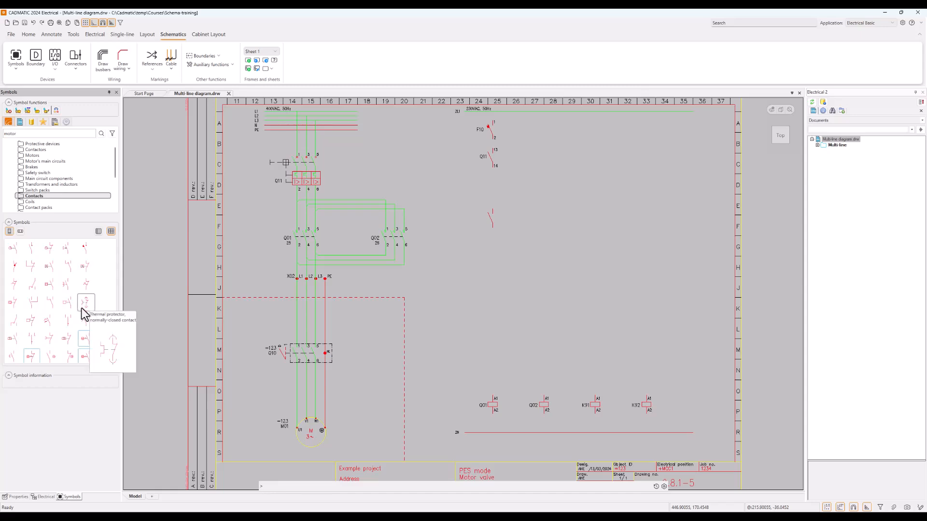
click(85, 306)
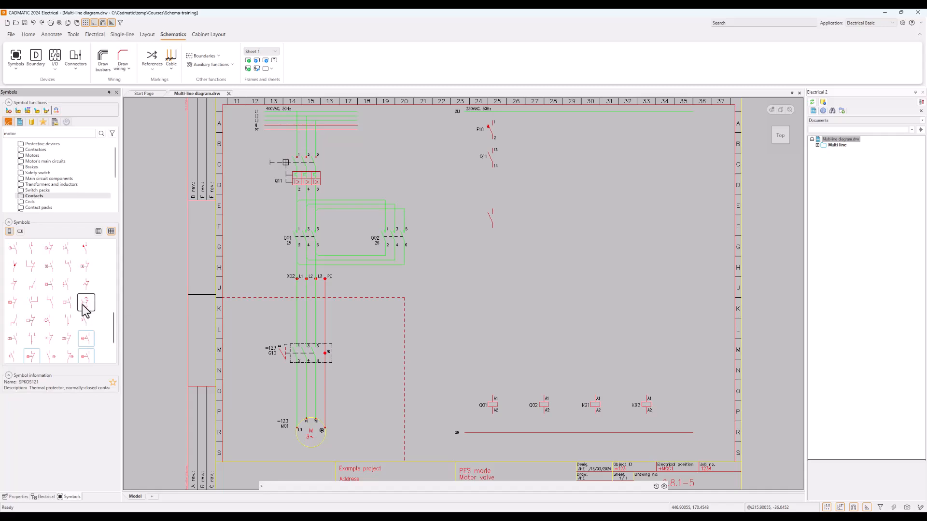
scroll(86, 307, down, 1)
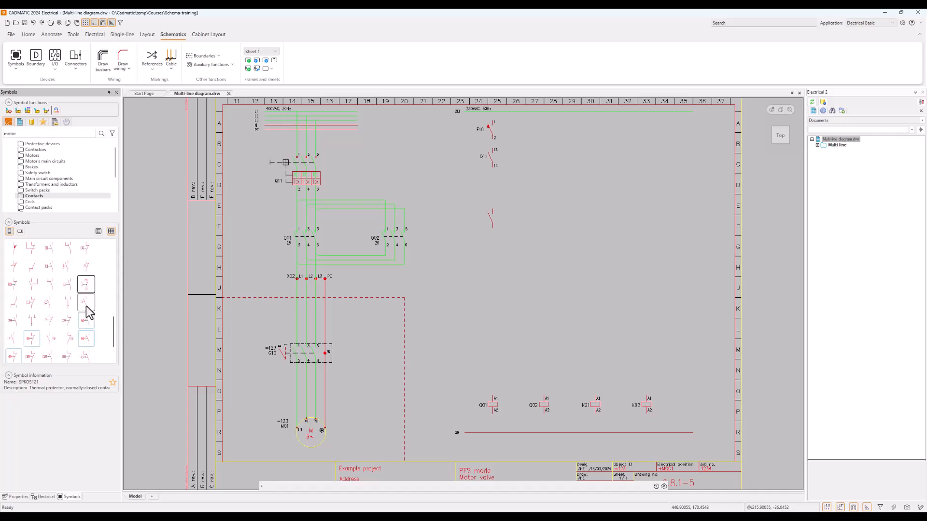
mouse_move(91, 323)
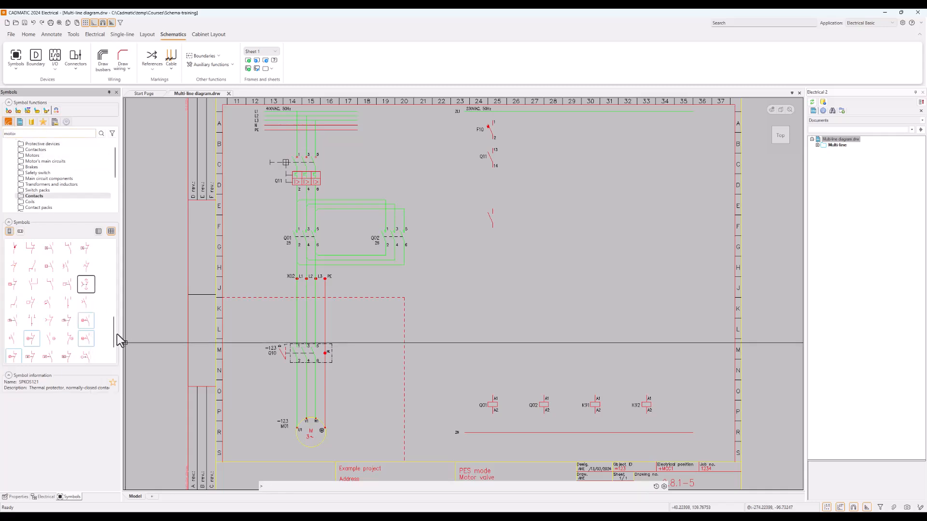
scroll(114, 334, down, 1)
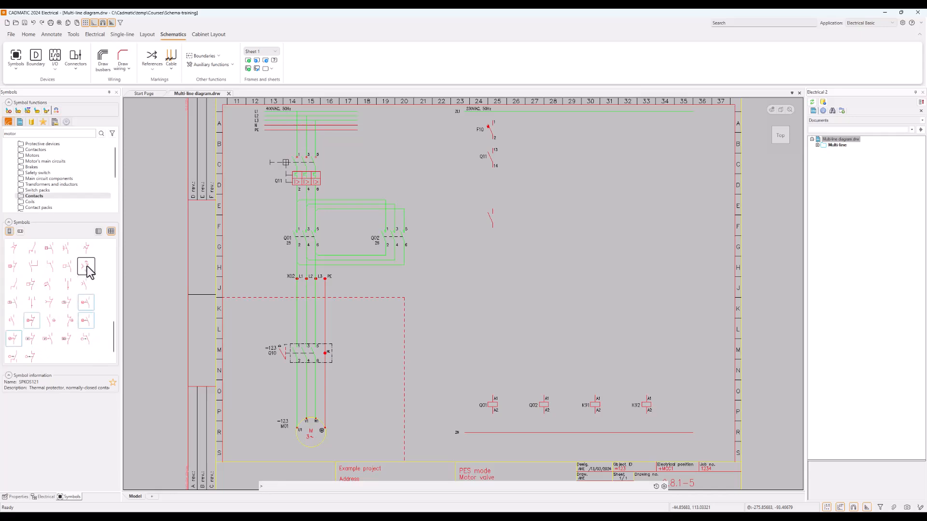
mouse_move(87, 266)
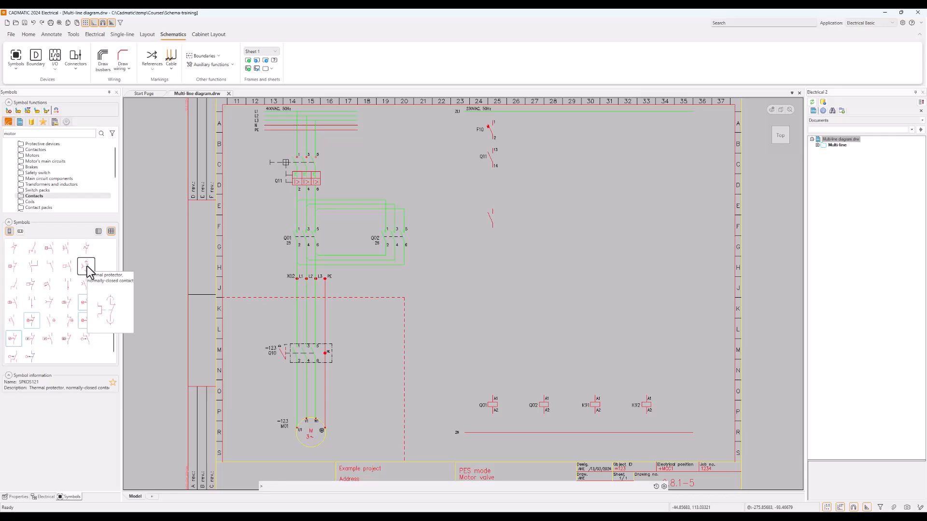
double_click(87, 265)
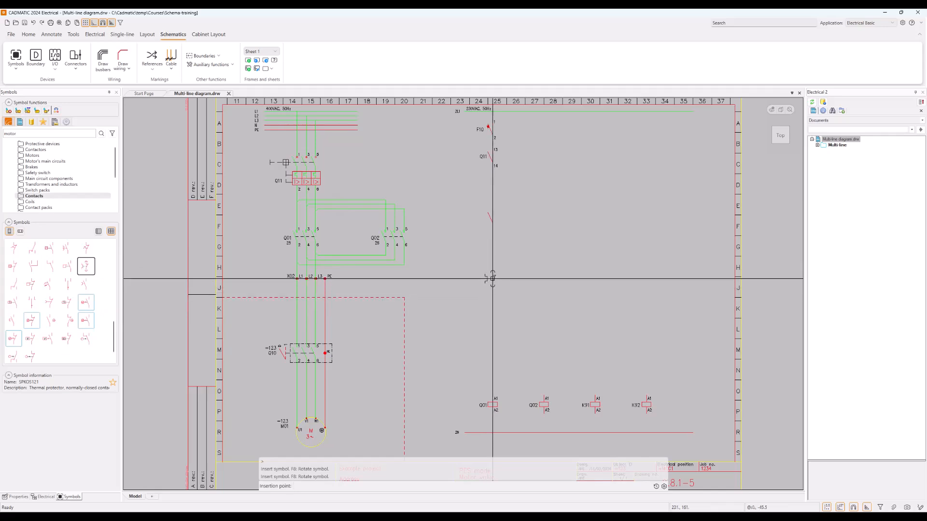
click(492, 278)
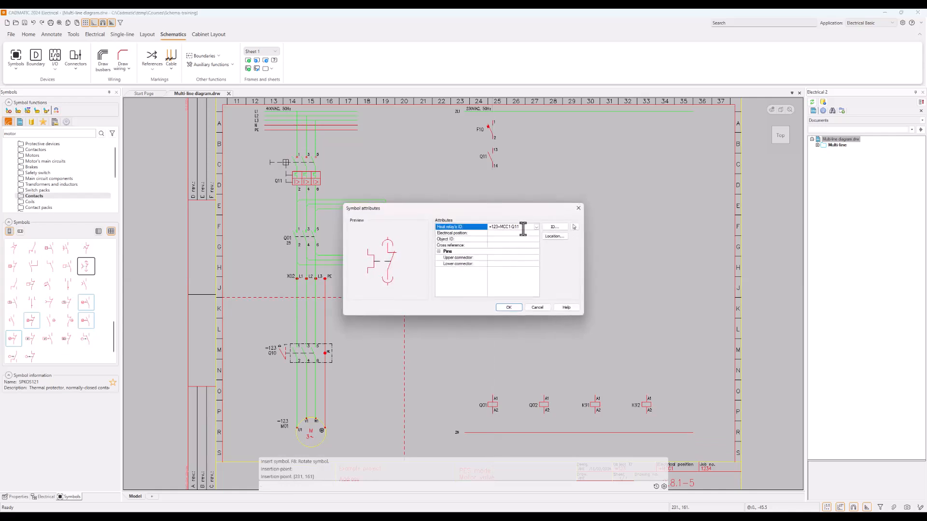
Leave the thermal protector contact's heat relay ID empty and finish inserting it.
drag(523, 229, 488, 227)
key(Delete)
click(509, 307)
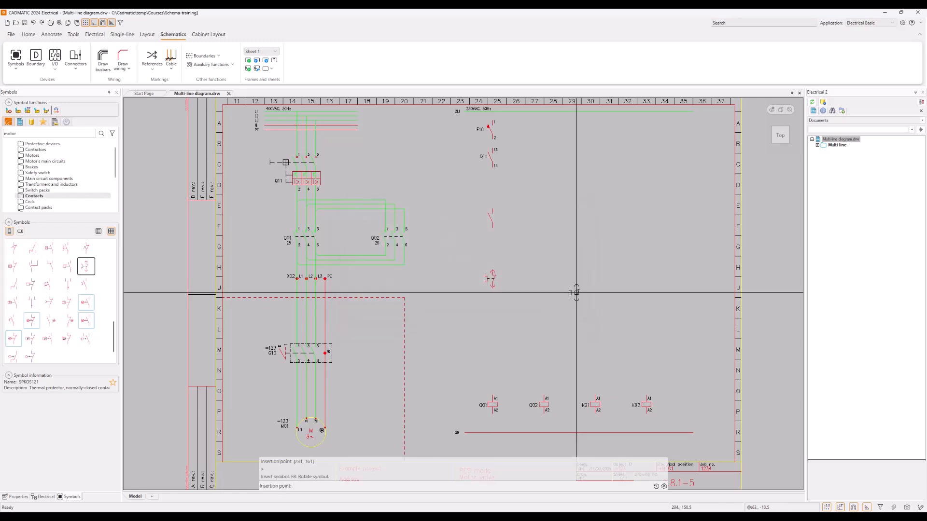
key(Escape)
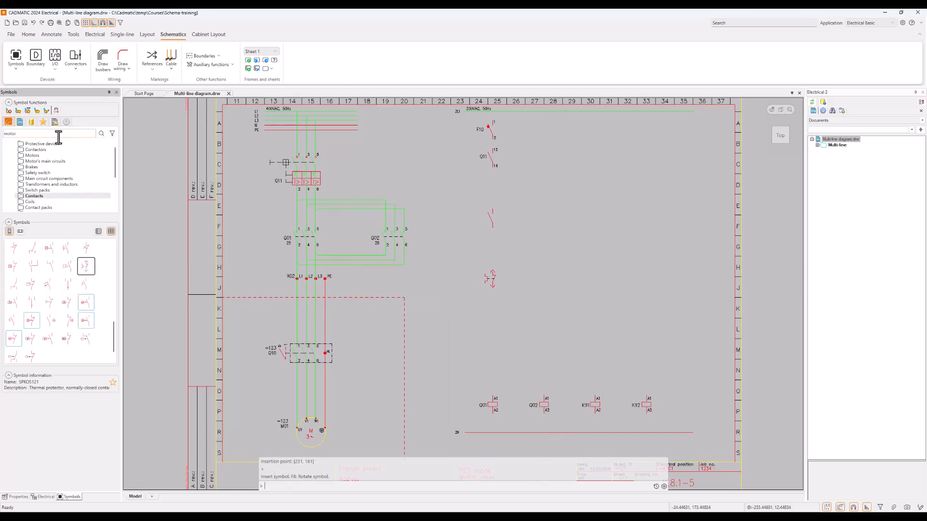
Place a change-over contact between rows L and M, in line above coil Q01.
scroll(55, 284, up, 5)
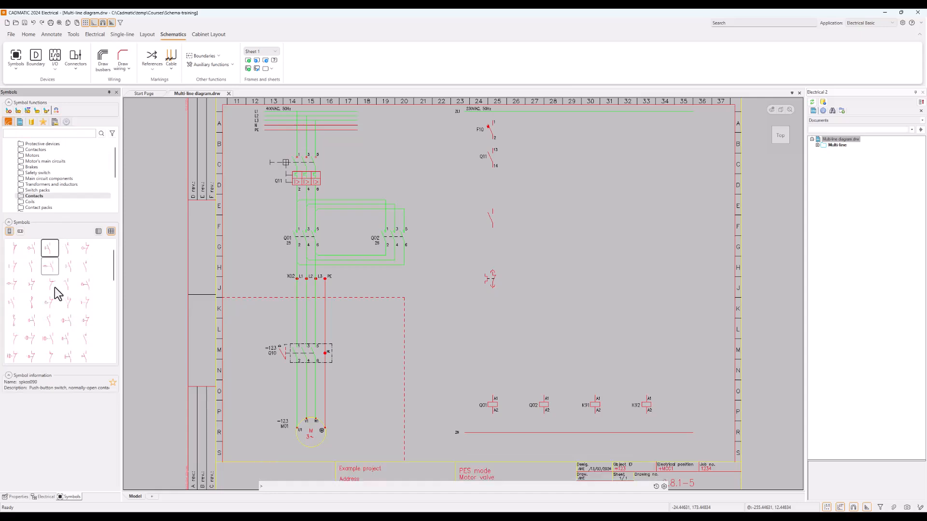
scroll(54, 287, down, 4)
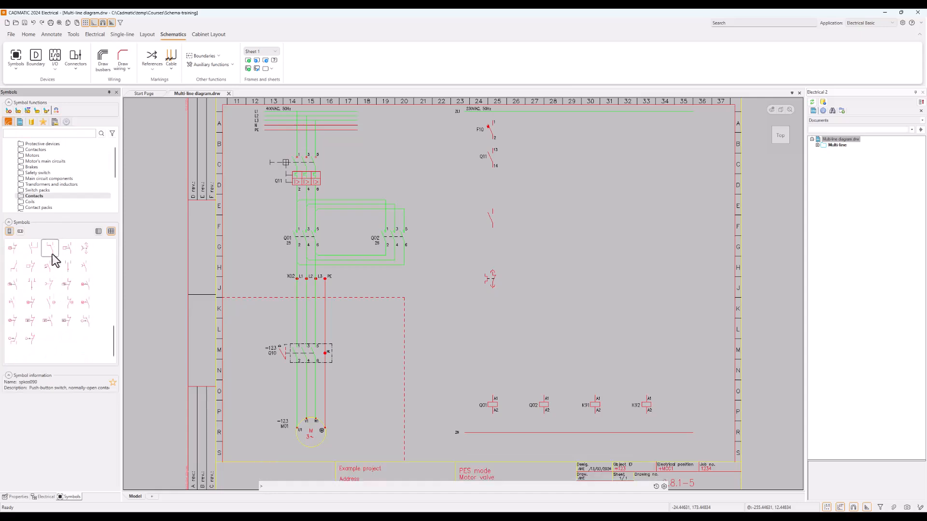
scroll(54, 263, up, 1)
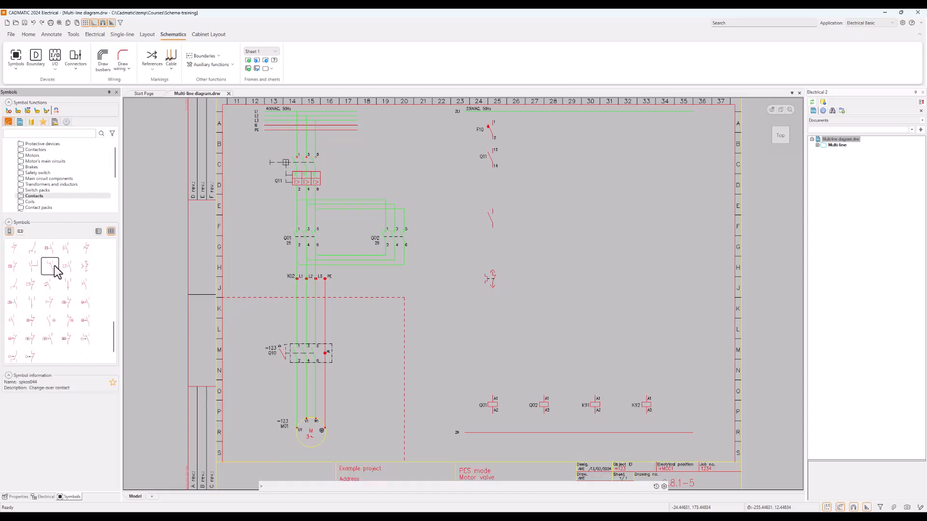
mouse_move(57, 271)
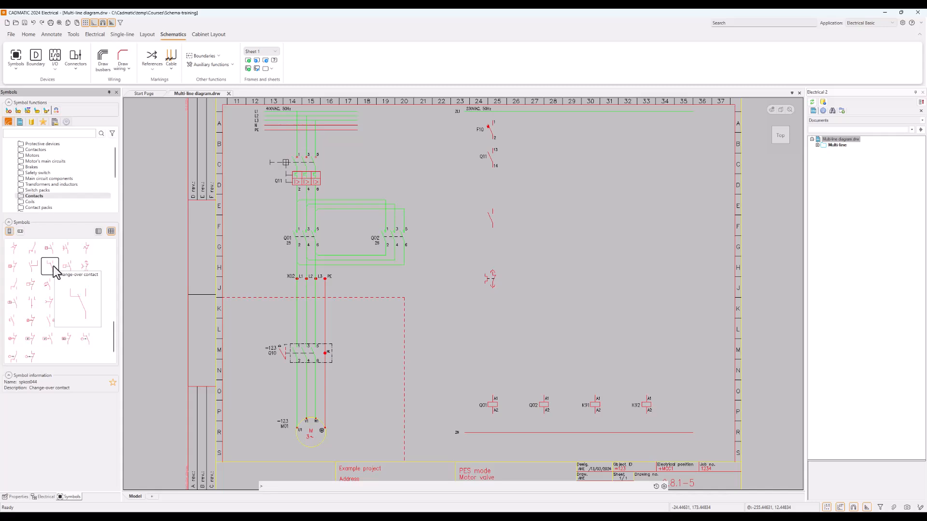
click(54, 266)
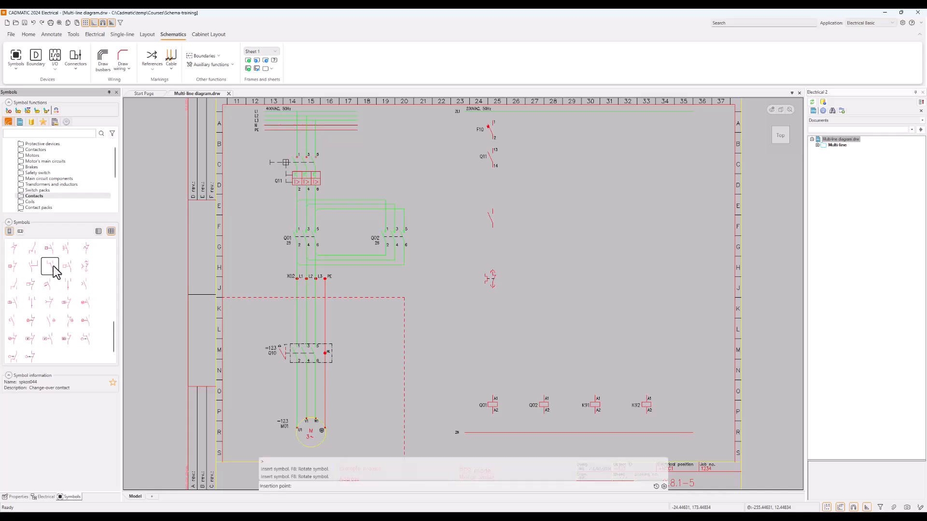
click(493, 339)
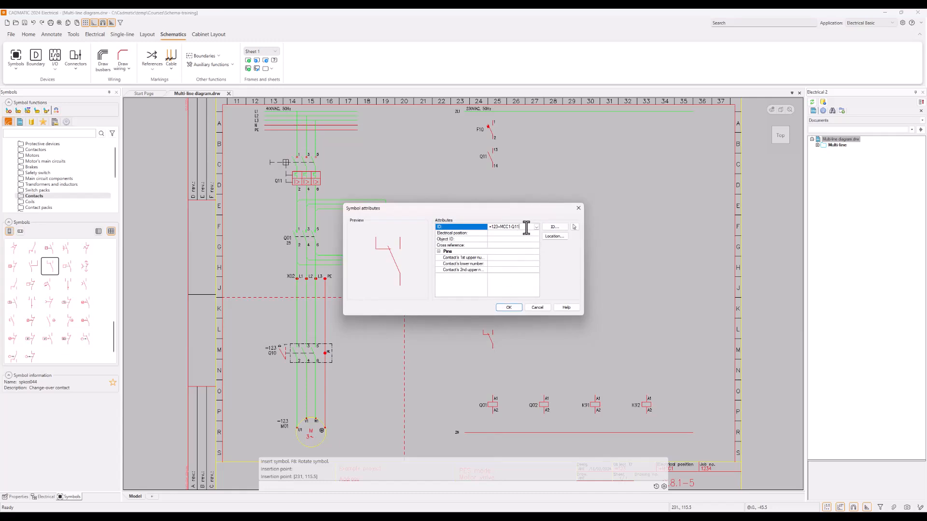
Give the change-over contact the ID K10, with first upper pin 12, lower pin 11 and second upper pin 14.
drag(526, 227, 460, 222)
text(K10)
click(500, 258)
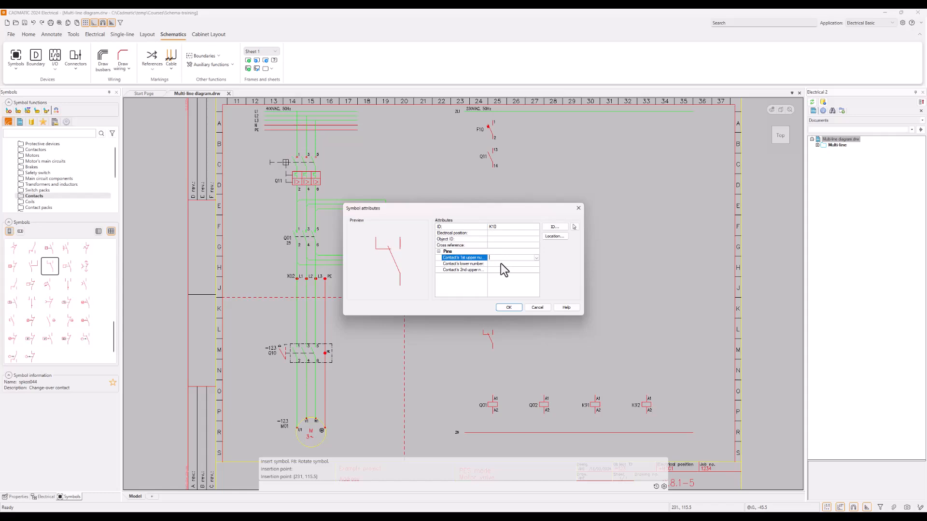
text(12)
click(503, 263)
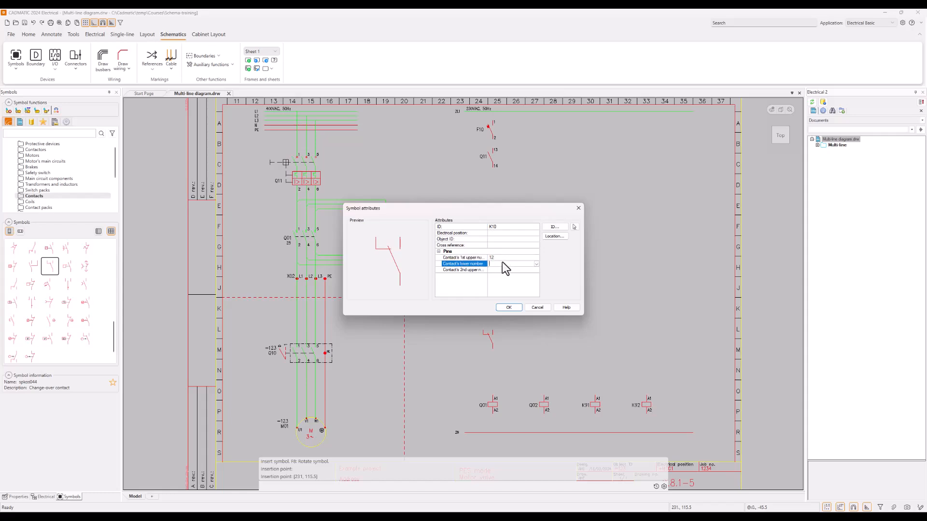
text(11)
click(502, 270)
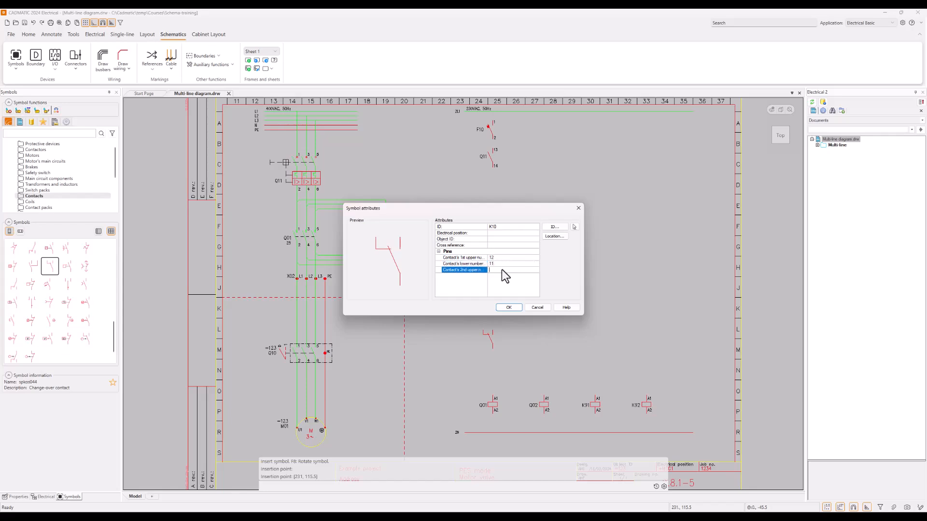
text(14)
click(509, 308)
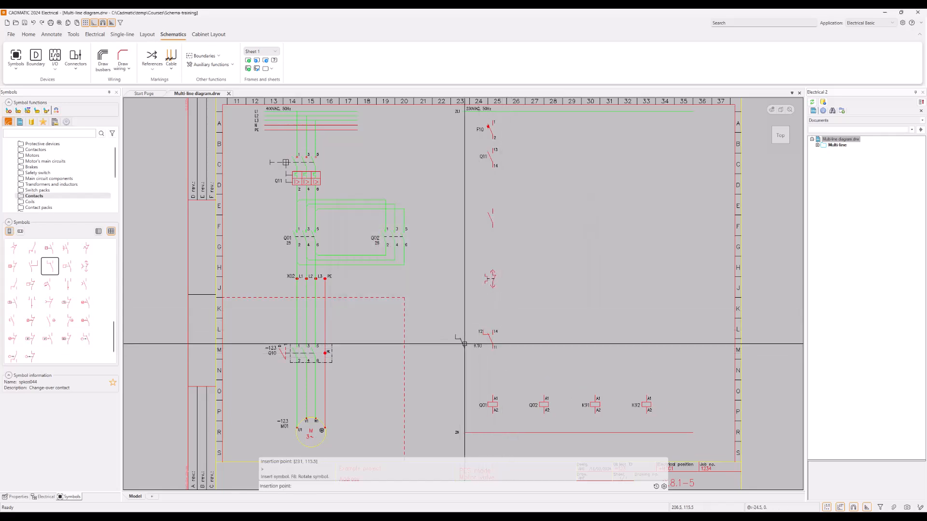
Place a second change-over contact beside K10 above coil Q02, numbering its pins 12, 11 and 14.
scroll(511, 353, up, 5)
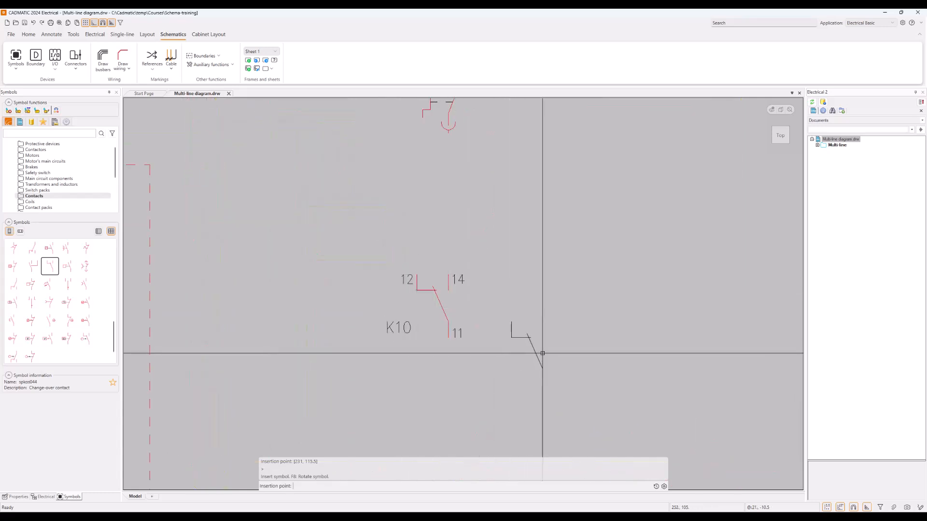
scroll(542, 352, down, 5)
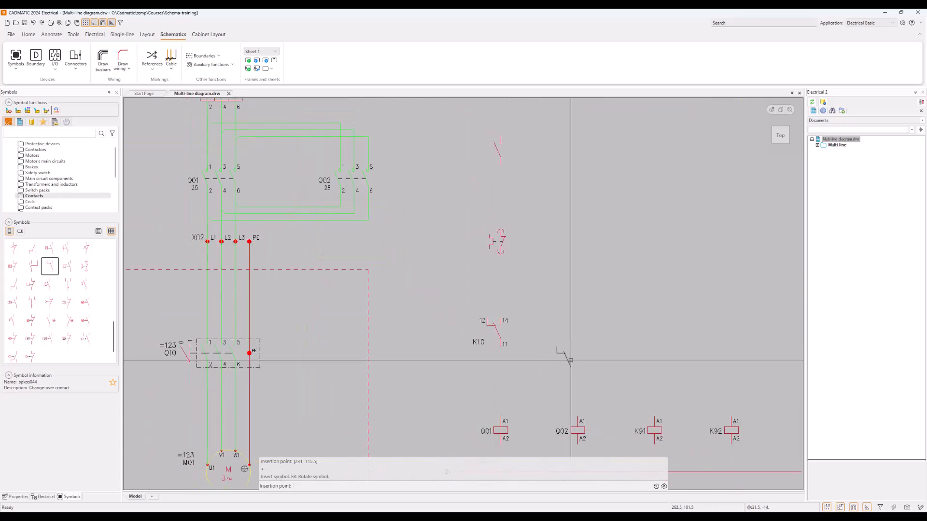
click(577, 332)
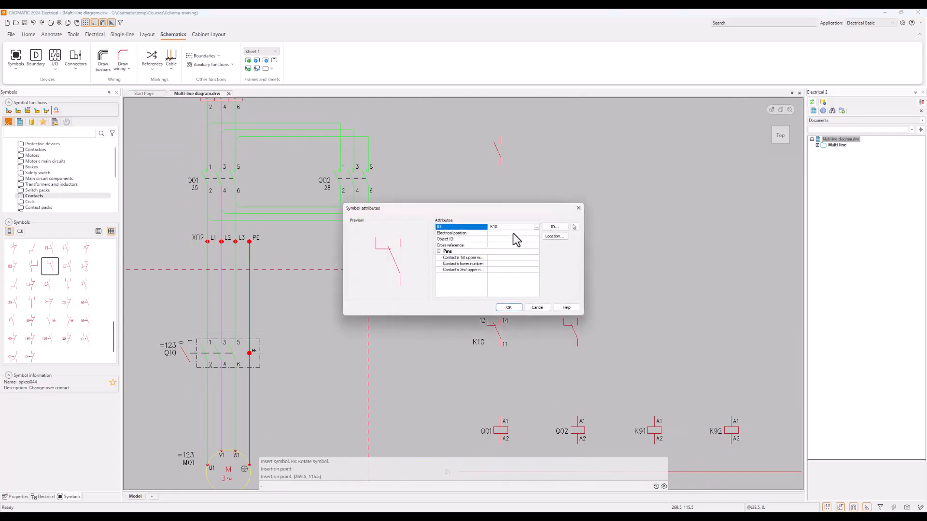
click(496, 259)
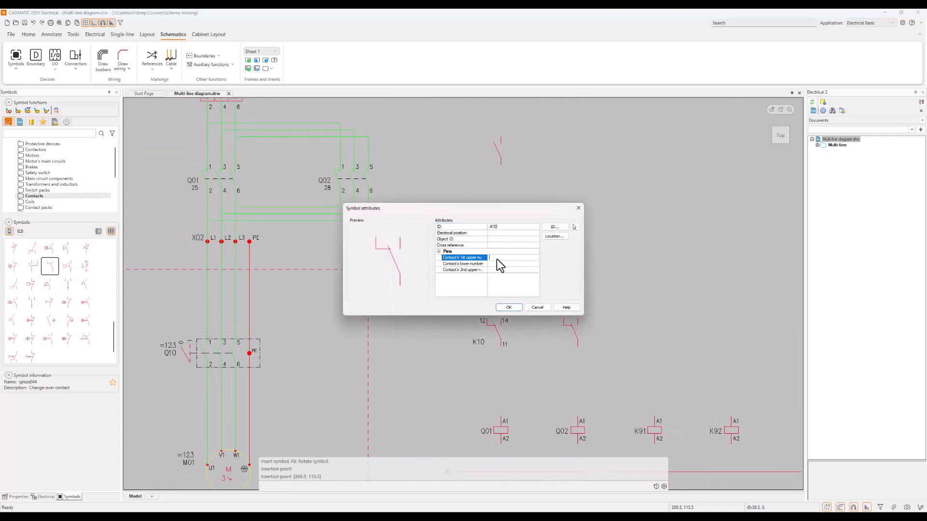
text(12)
key(Return)
text(11)
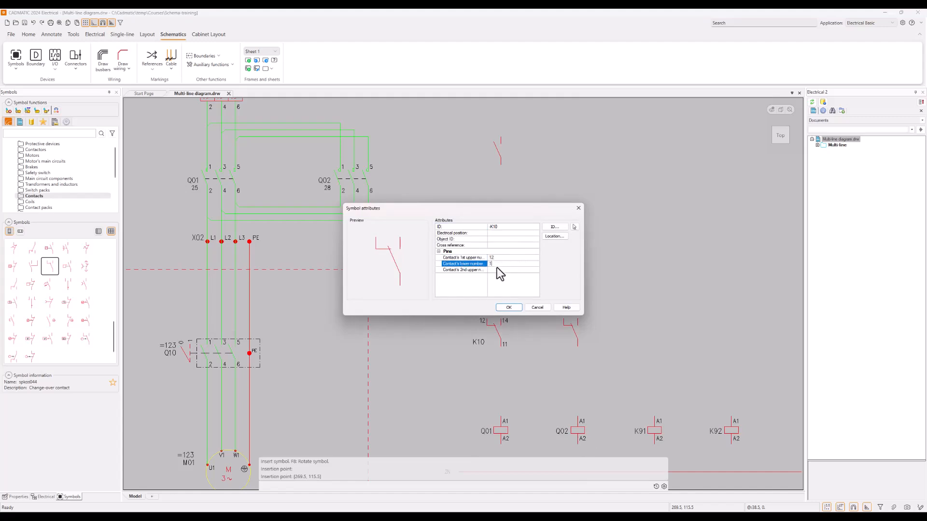
key(Return)
text(14)
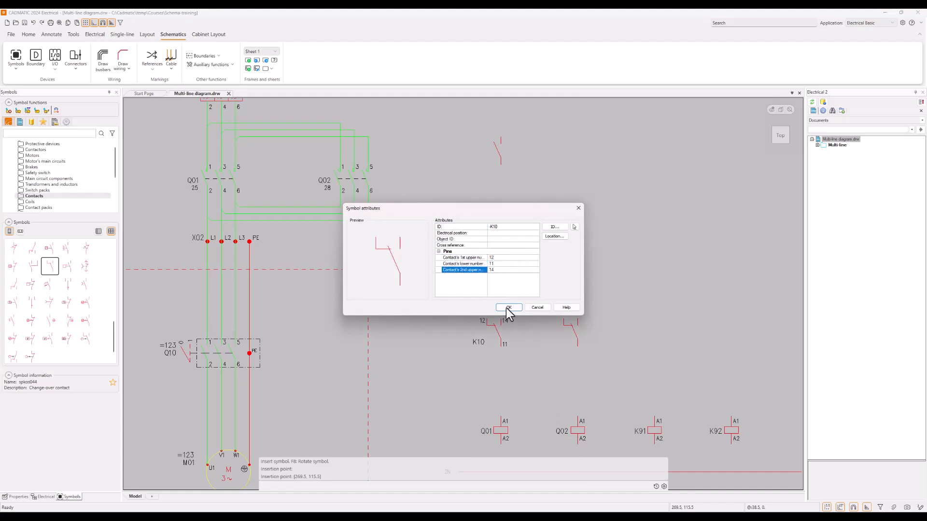
Set the second change-over contact's ID to K20 and finish inserting change-over contacts.
click(504, 226)
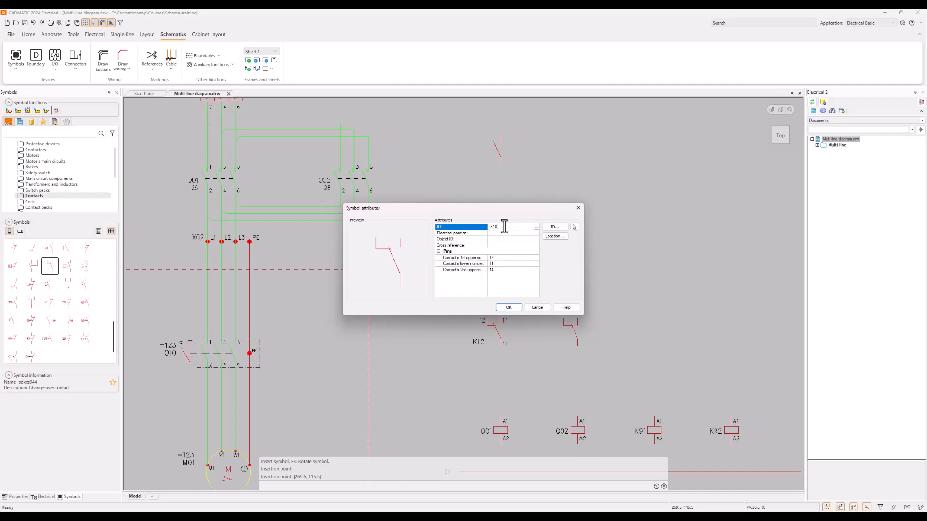
key(BackSpace)
text(20)
click(508, 308)
scroll(508, 308, down, 2)
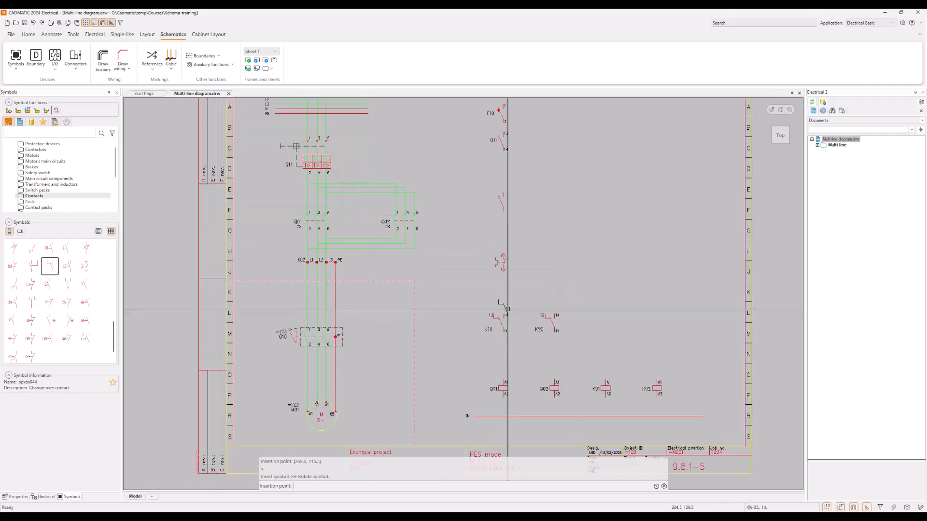
key(Escape)
Insert a normally-closed contact between contact K10 and coil Q01 and set its ID to Q20.
middle_drag(559, 308, 547, 270)
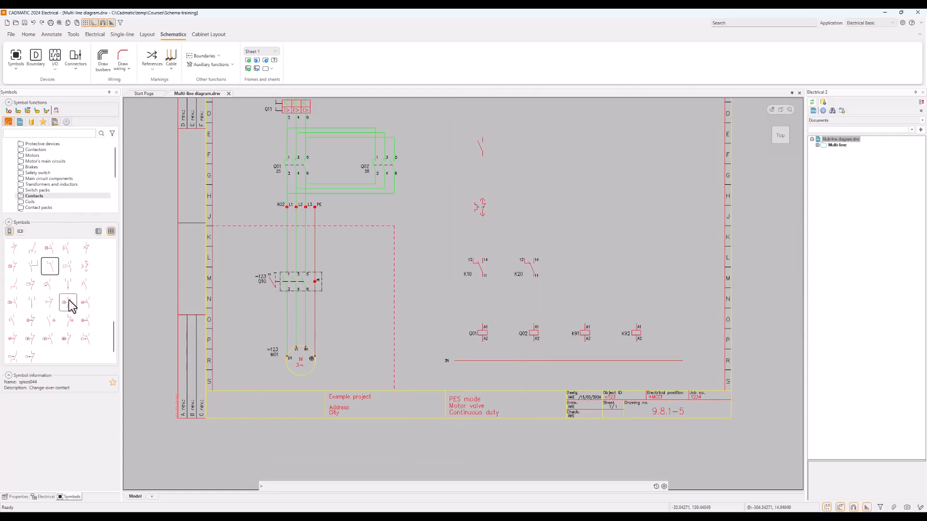
scroll(53, 299, up, 8)
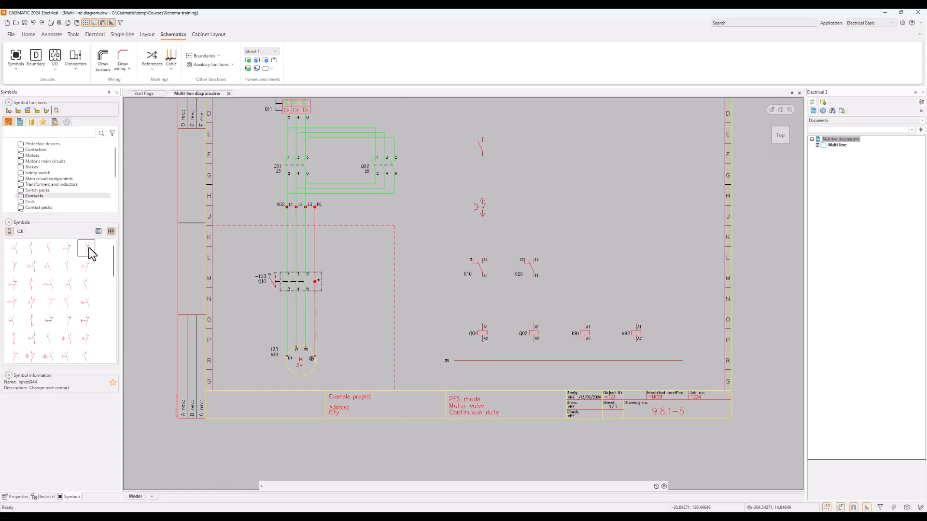
mouse_move(89, 248)
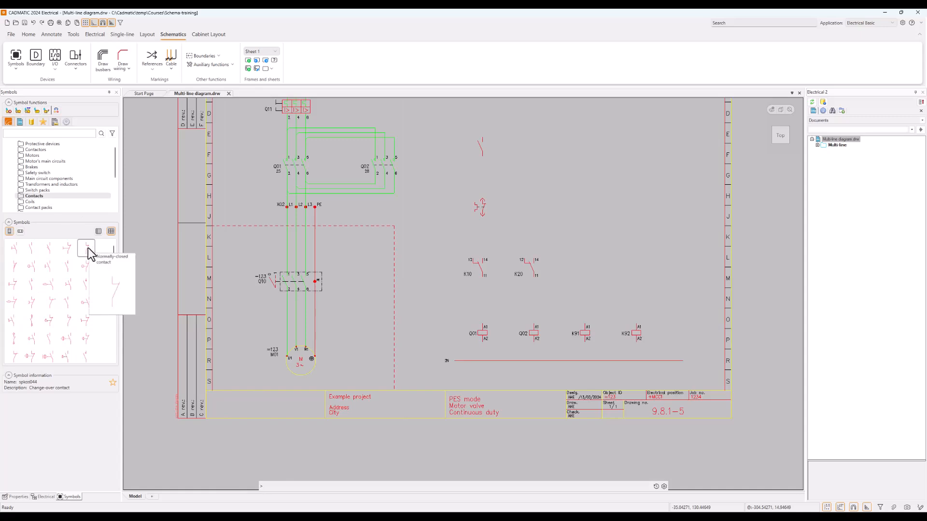
click(88, 248)
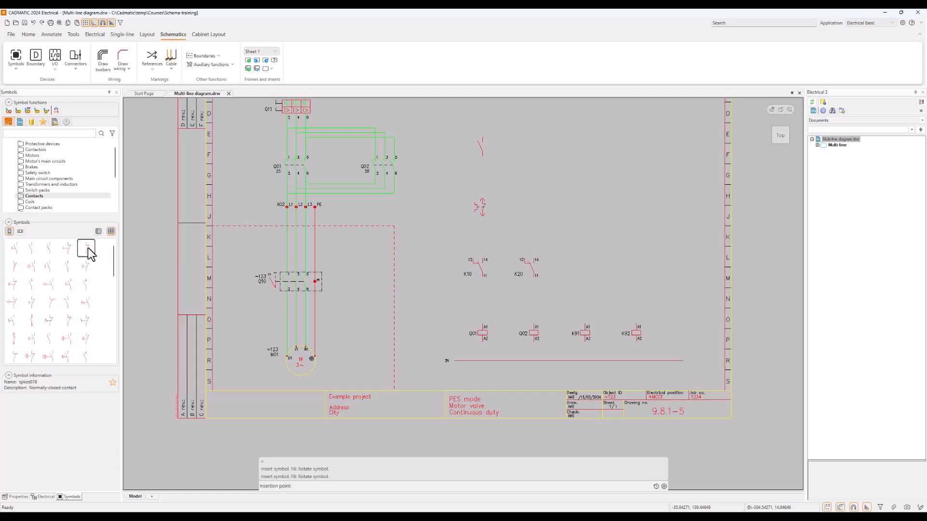
click(483, 310)
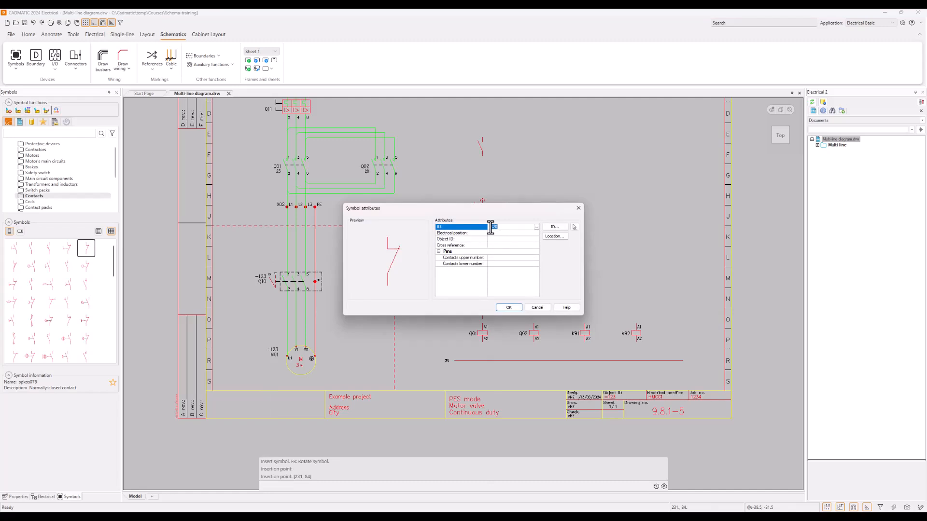
key(BackSpace)
text(Q20)
click(509, 307)
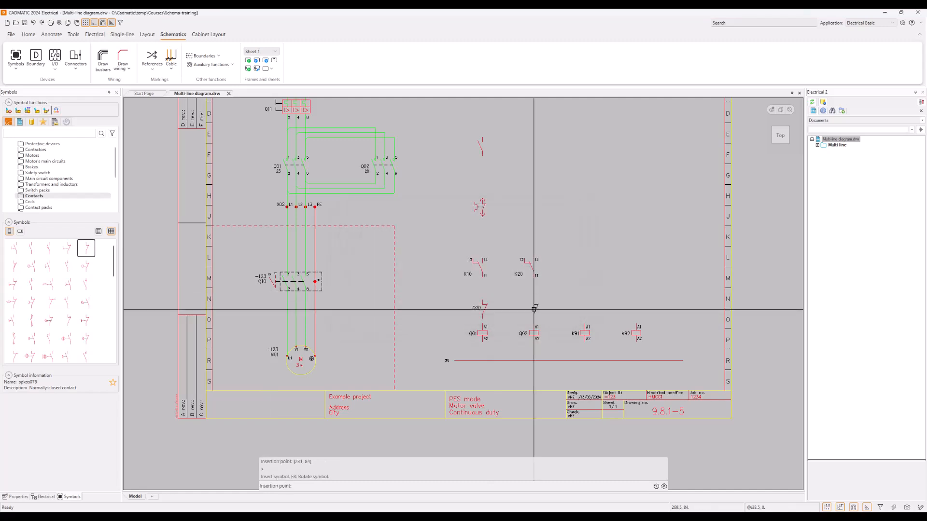
Place a normally-closed contact between contact K20 and coil Q02, set its ID to Q01, and finish inserting.
click(534, 309)
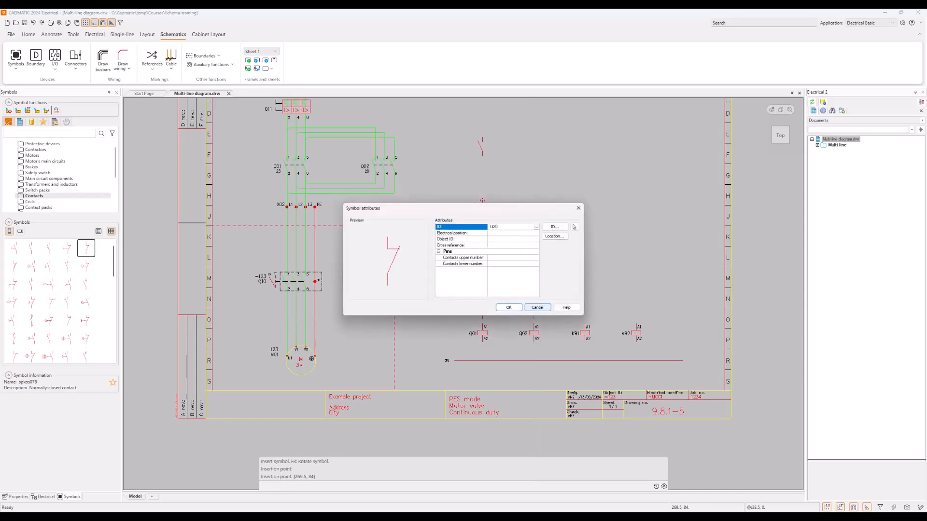
drag(504, 228, 488, 227)
text(Q01)
click(508, 308)
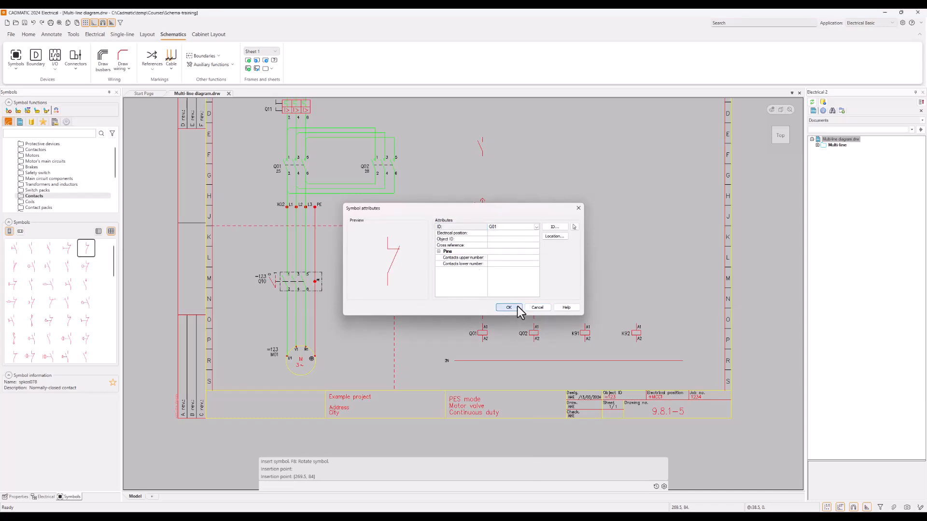
key(Escape)
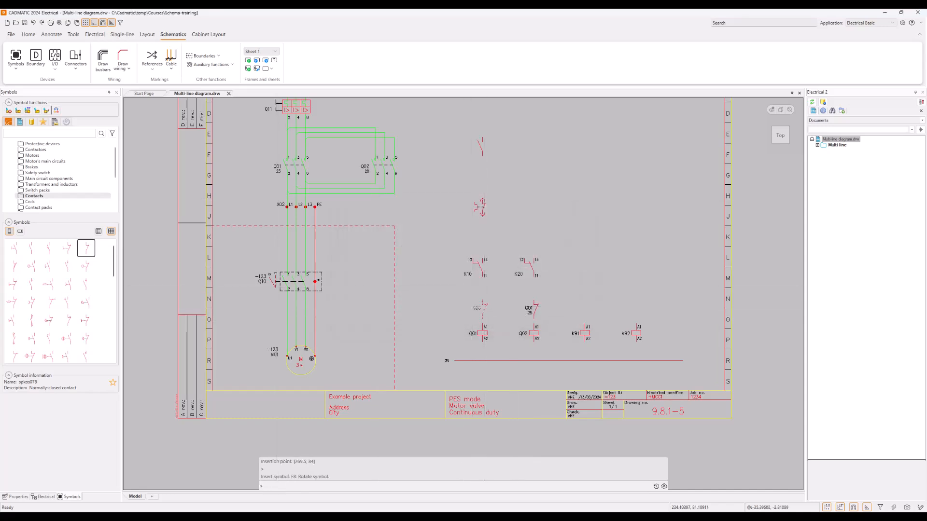
Try to change the ID of the Q20 contact above coil Q01 to Q02 in its device properties.
double_click(484, 308)
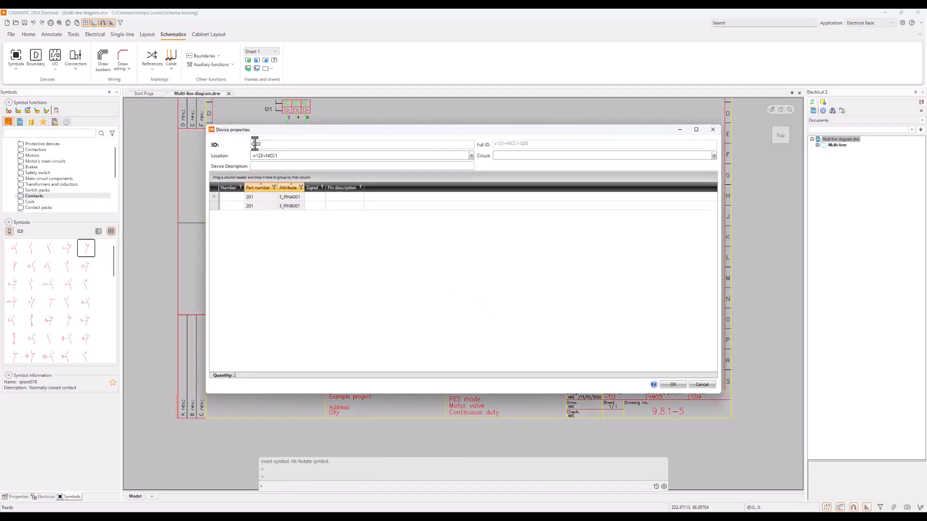
drag(255, 145, 282, 144)
text(02)
click(673, 384)
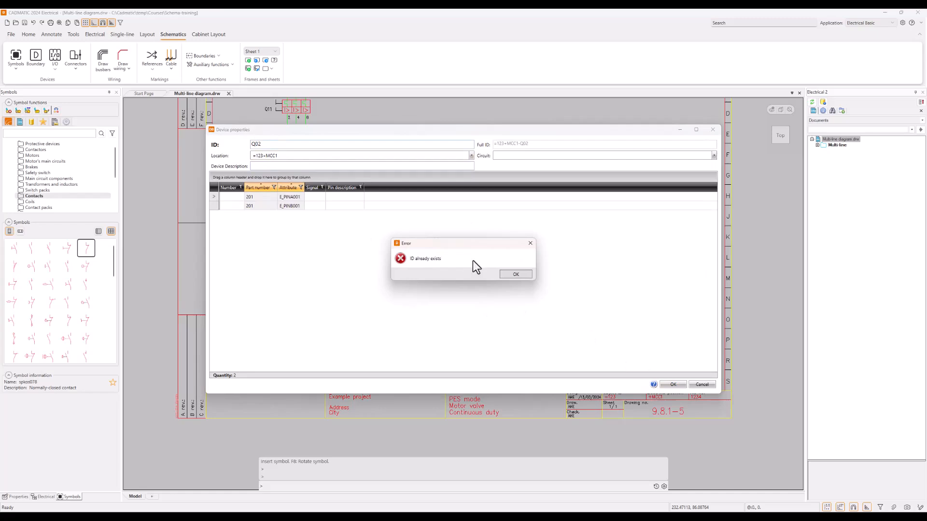
click(513, 276)
click(698, 385)
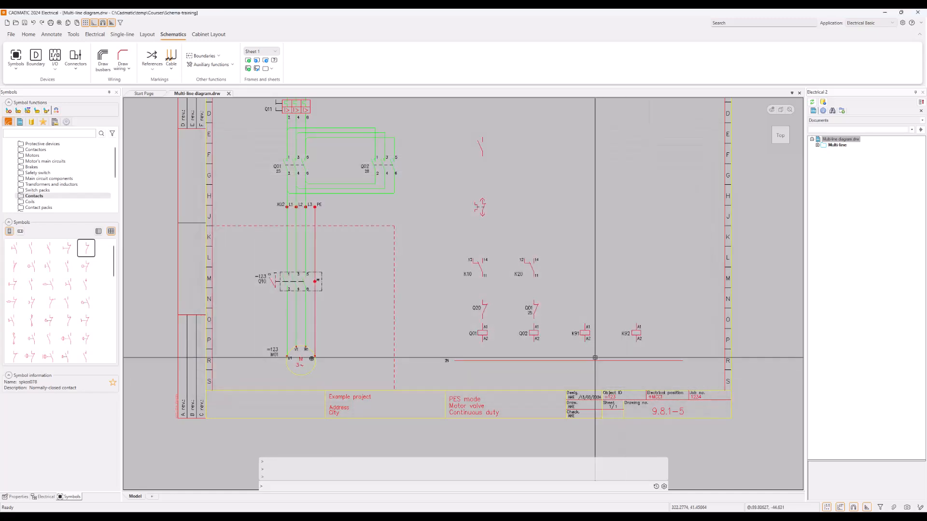
Delete the Q20 contact above coil Q01 and place a new normally-closed contact in the same spot.
double_click(476, 306)
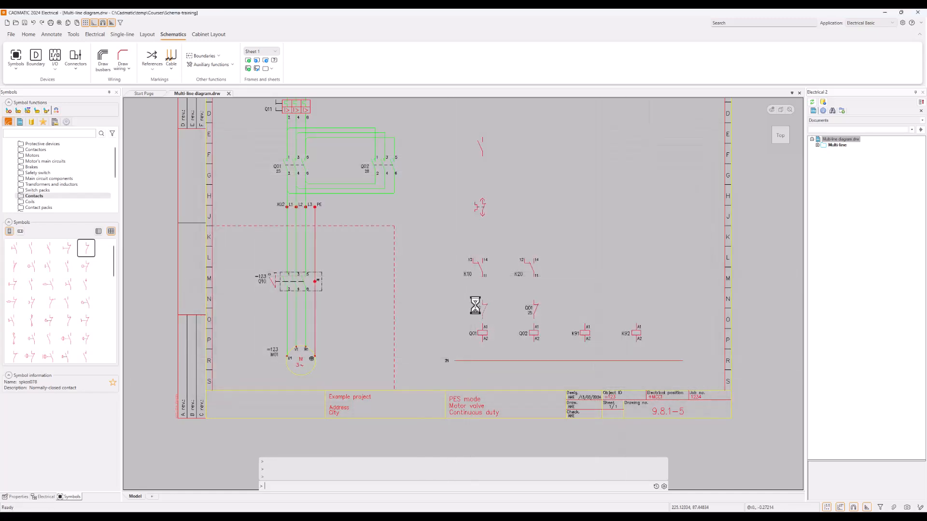
key(Delete)
click(88, 251)
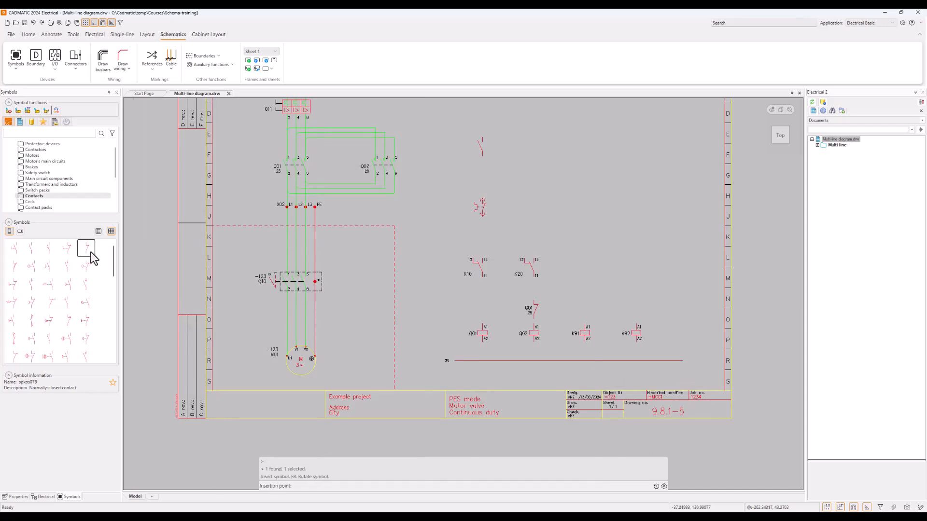
click(482, 309)
Assign the new contact the ID of coil Q02 by picking that coil in the drawing, and accept the attributes.
click(553, 236)
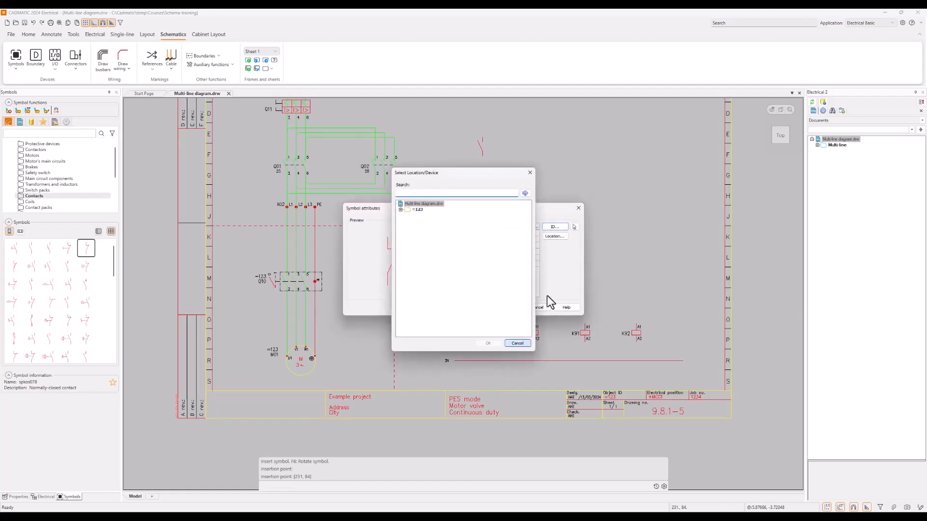
key(Escape)
click(574, 227)
click(534, 332)
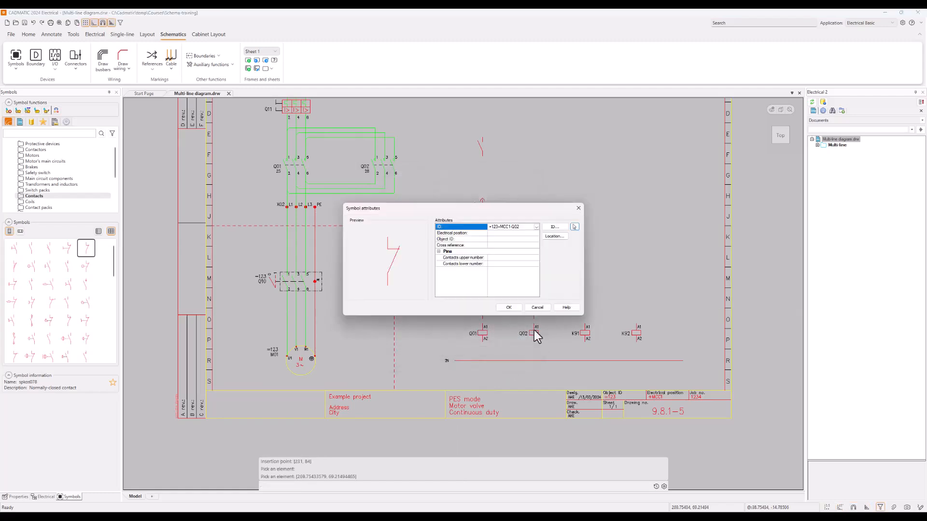
click(506, 307)
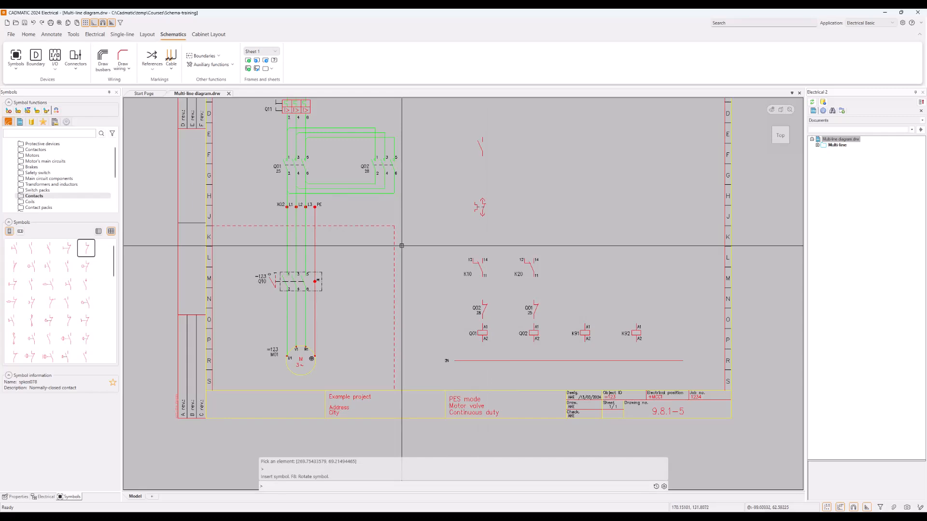
Show the project's device tree and select the Q02 coil and main contactor symbols in the drawing to examine how they relate.
middle_drag(402, 246, 419, 321)
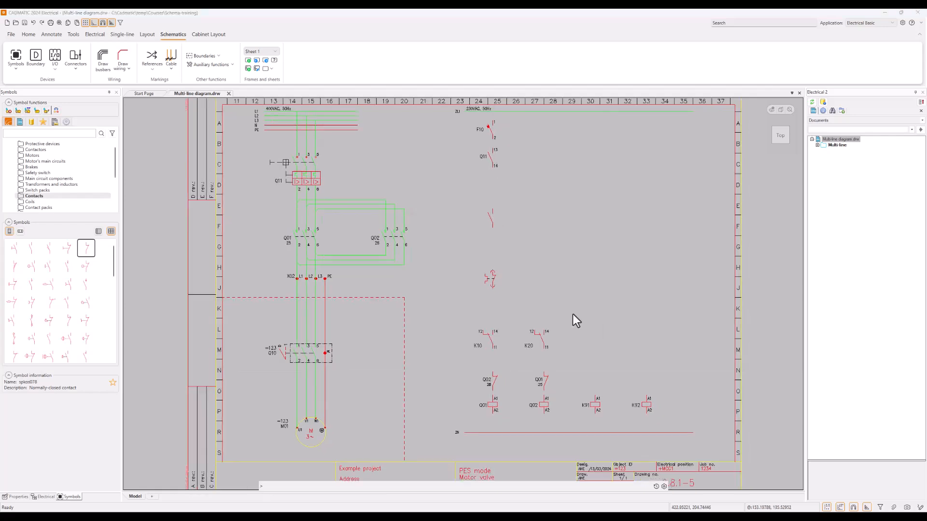
click(573, 314)
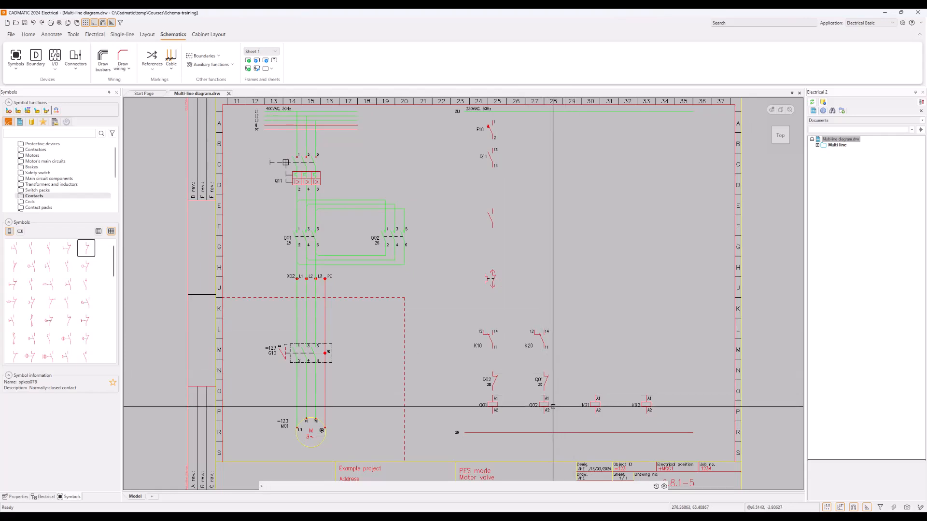
click(42, 498)
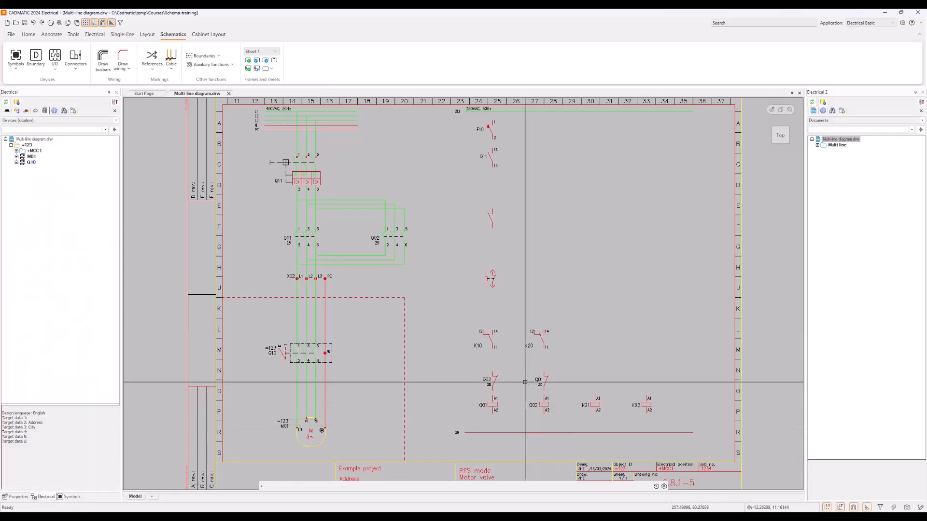
click(547, 408)
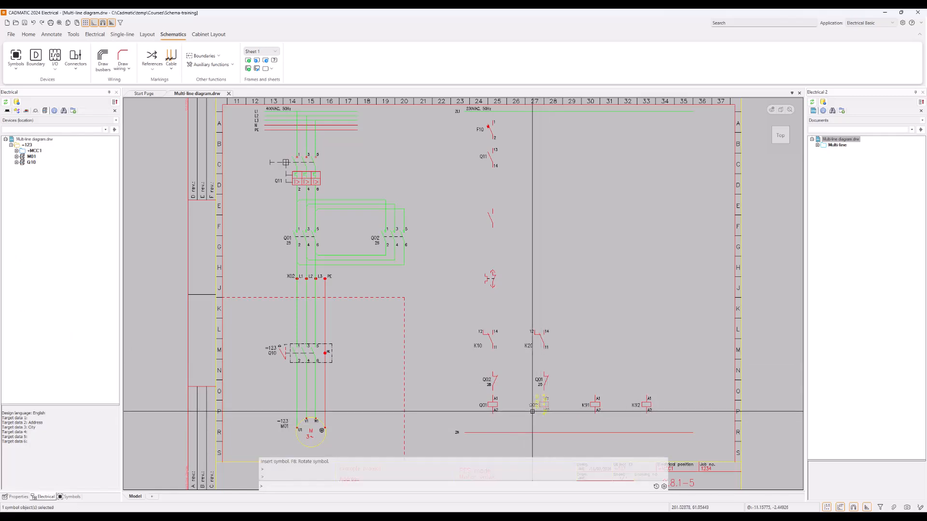
key(Escape)
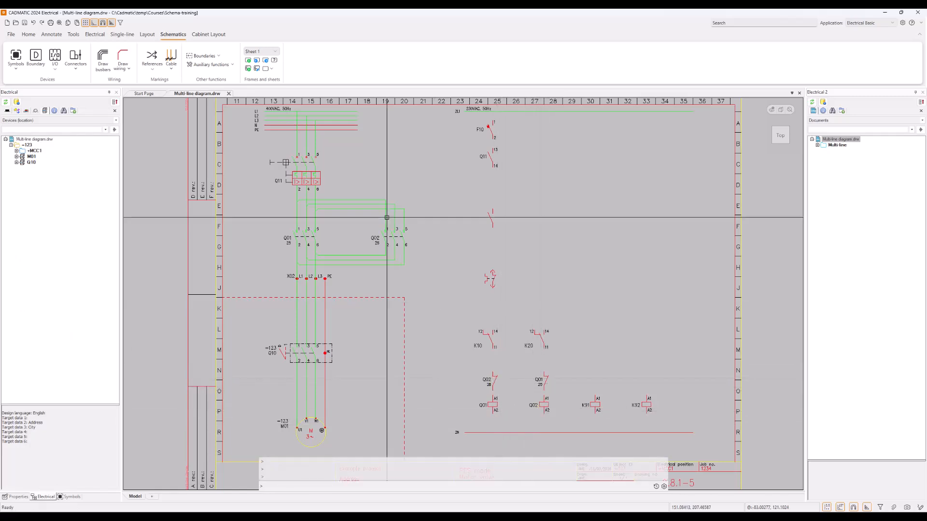
click(386, 237)
key(Escape)
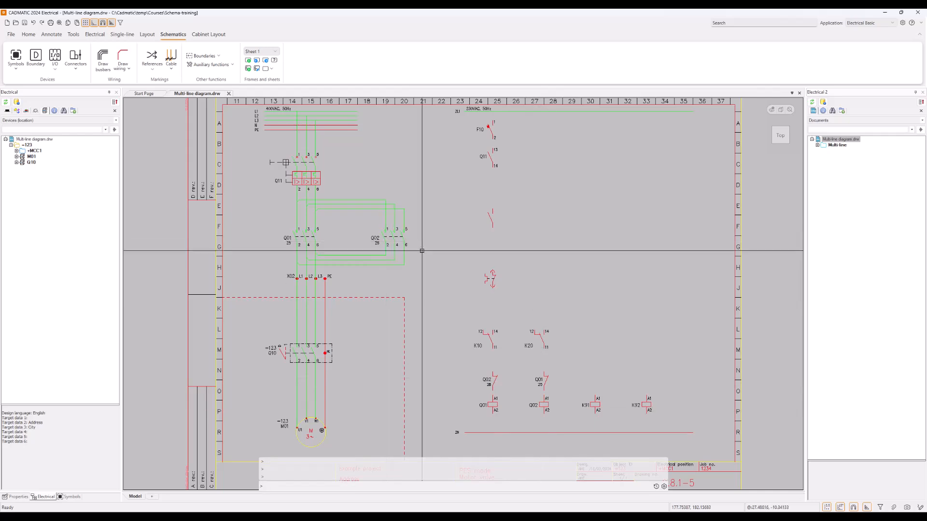
click(263, 154)
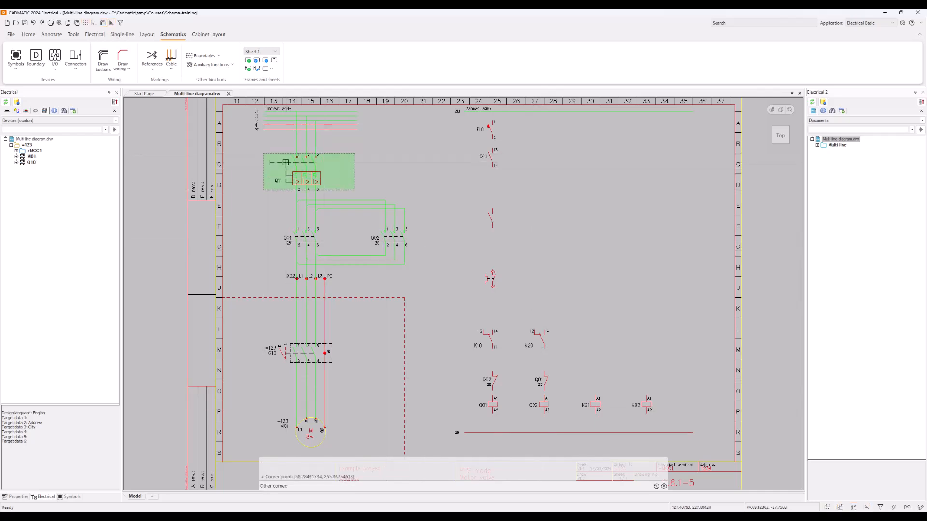
click(355, 190)
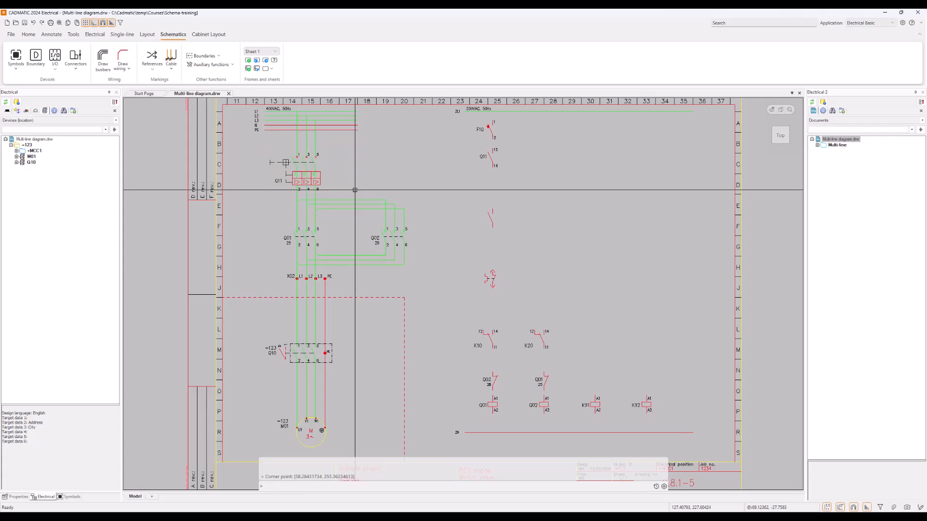
click(375, 241)
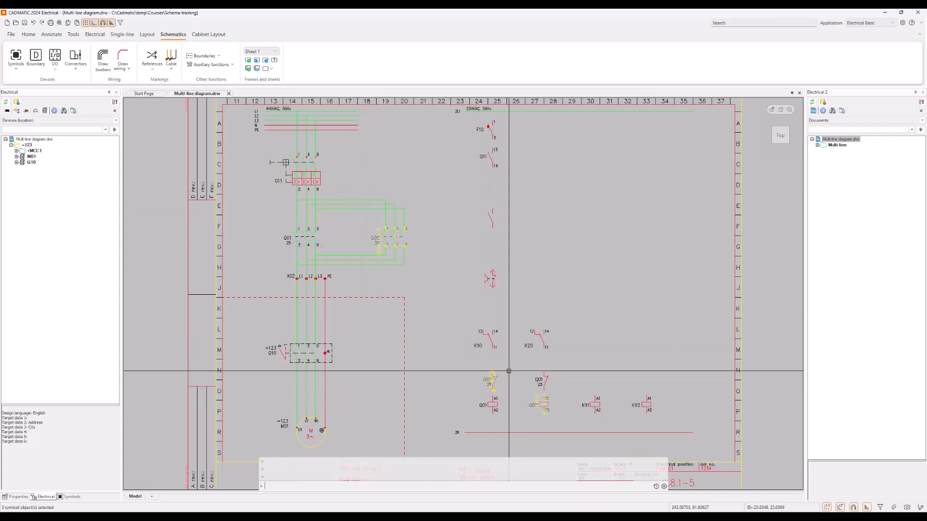
key(Escape)
Locate the normally-closed contact Q02 in the project tree and inspect device Q02 and its contact and coil occurrences.
right_click(496, 384)
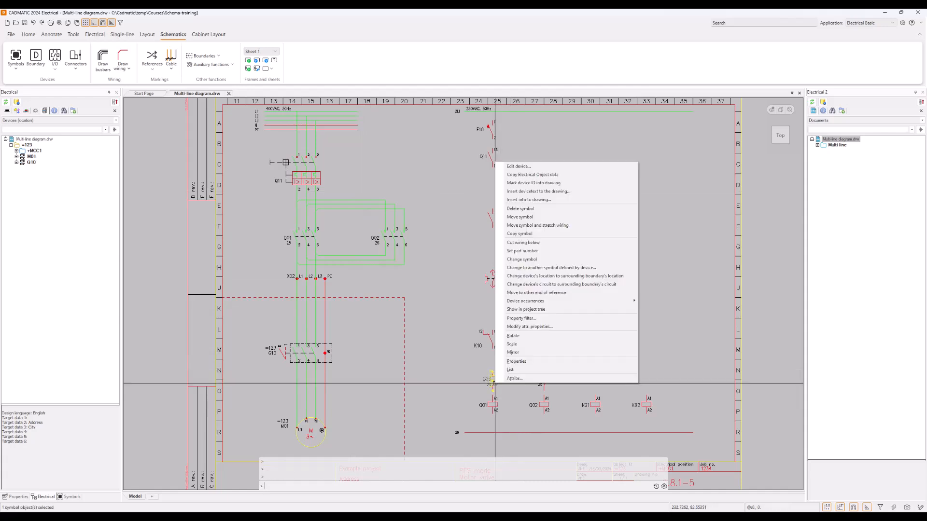
click(549, 310)
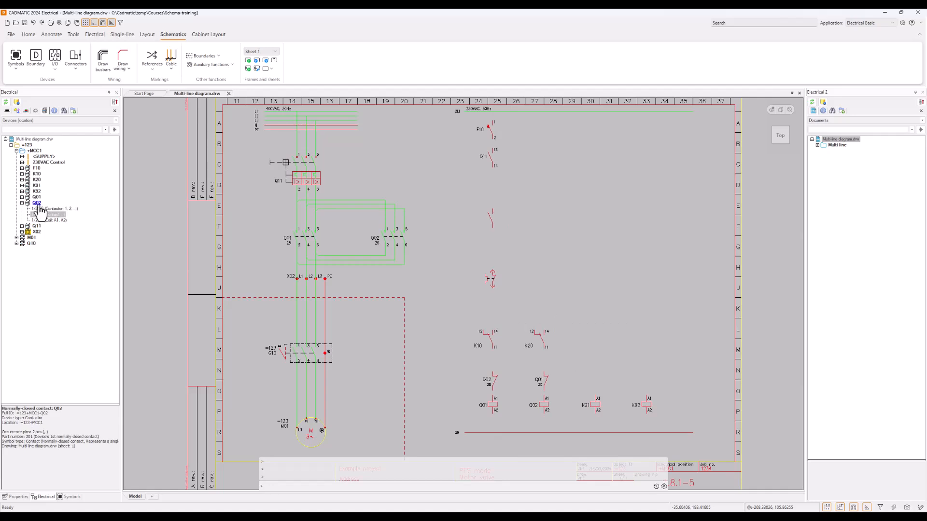
click(38, 203)
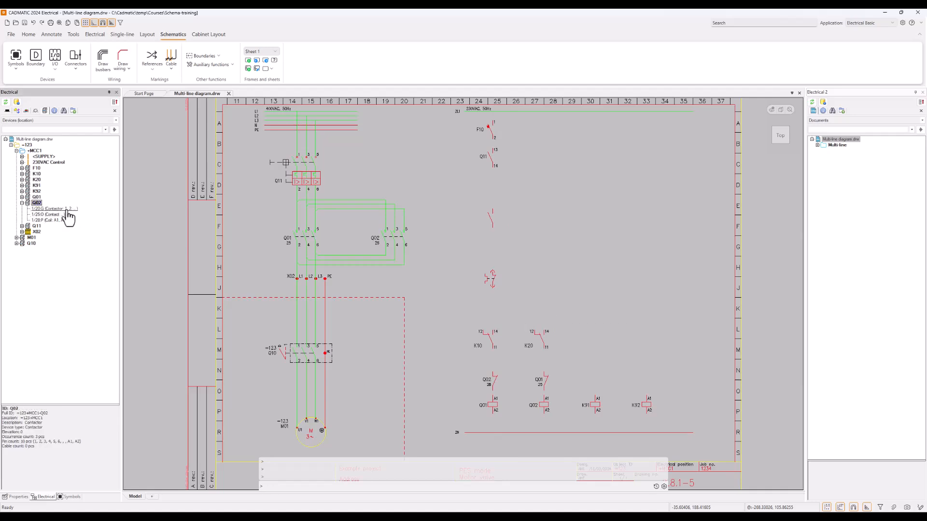
click(59, 215)
click(58, 221)
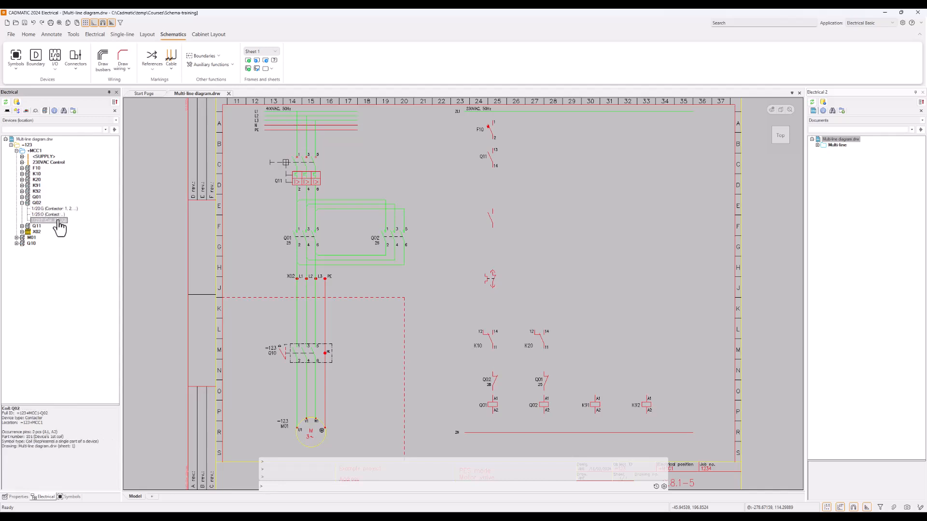
Expand device Q01 in the project tree and show its contactor, coil and contact occurrences in the drawing one by one.
click(21, 197)
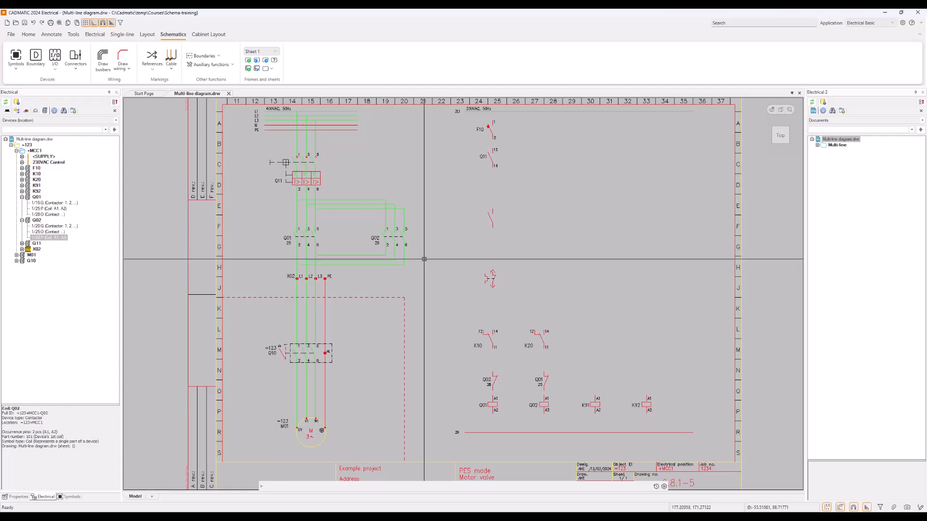
right_click(52, 205)
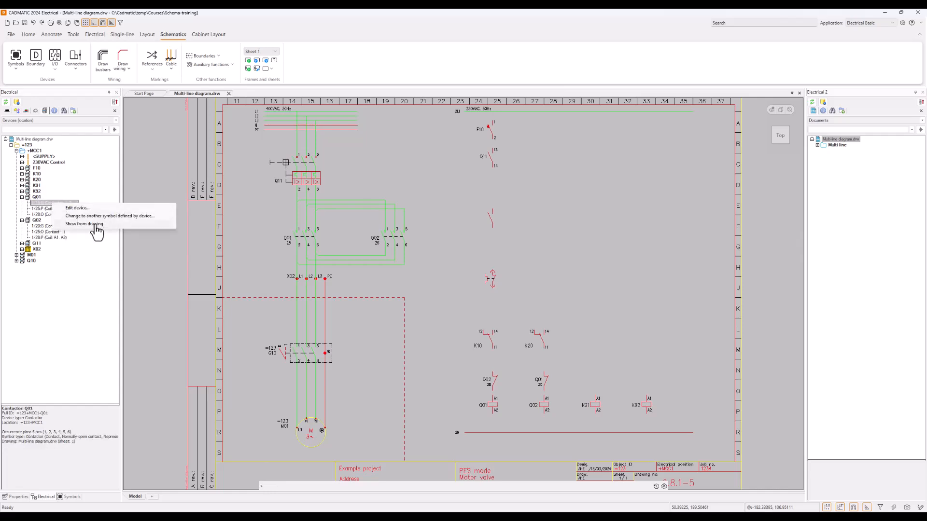
click(96, 229)
right_click(53, 209)
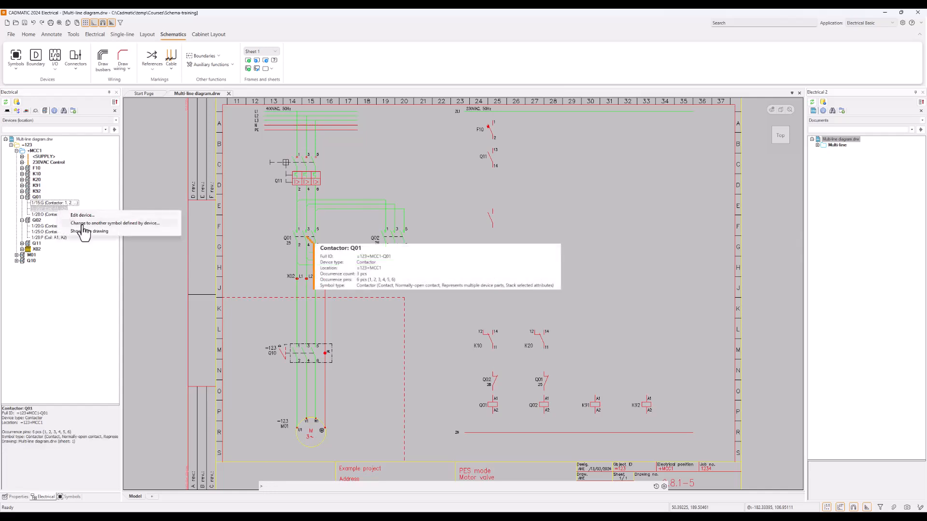
click(88, 232)
right_click(54, 214)
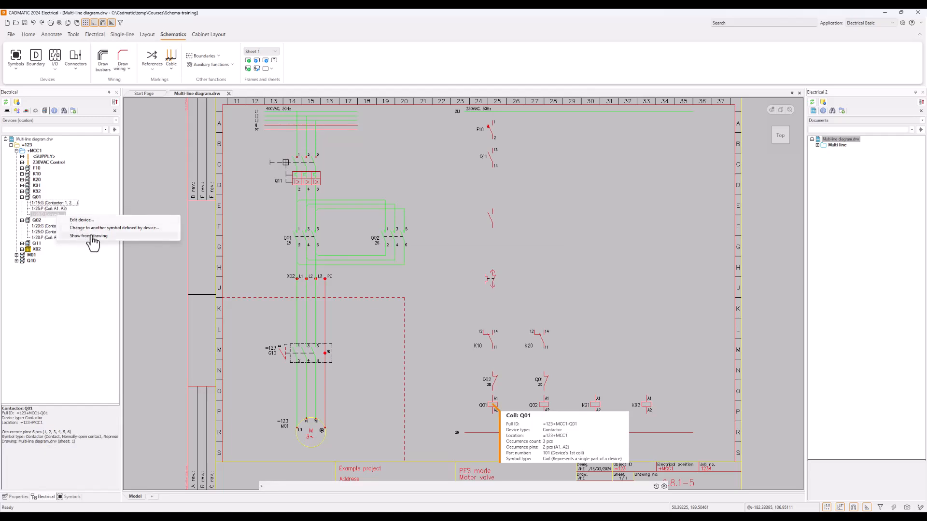
click(91, 235)
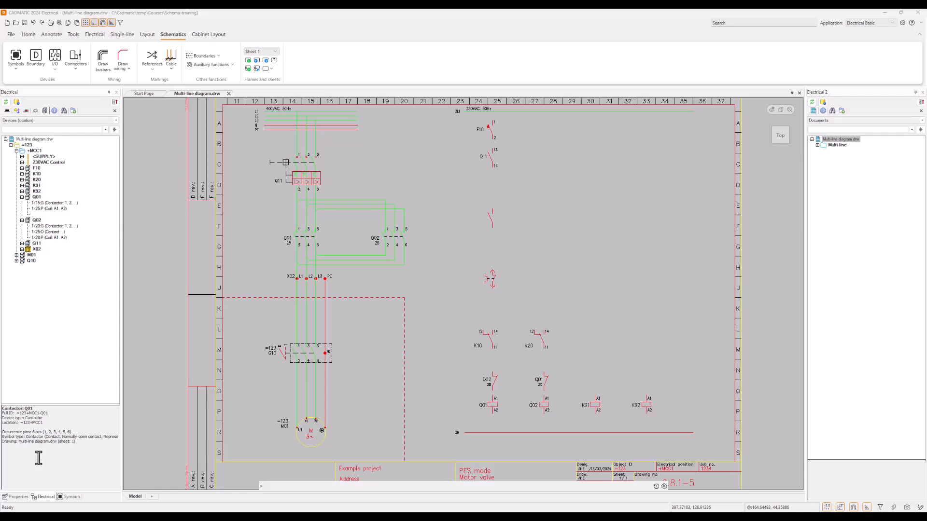
Show the Contact packs category of the symbol library and select coils Q01, Q02, K91 and K92 in the drawing one by one.
click(69, 497)
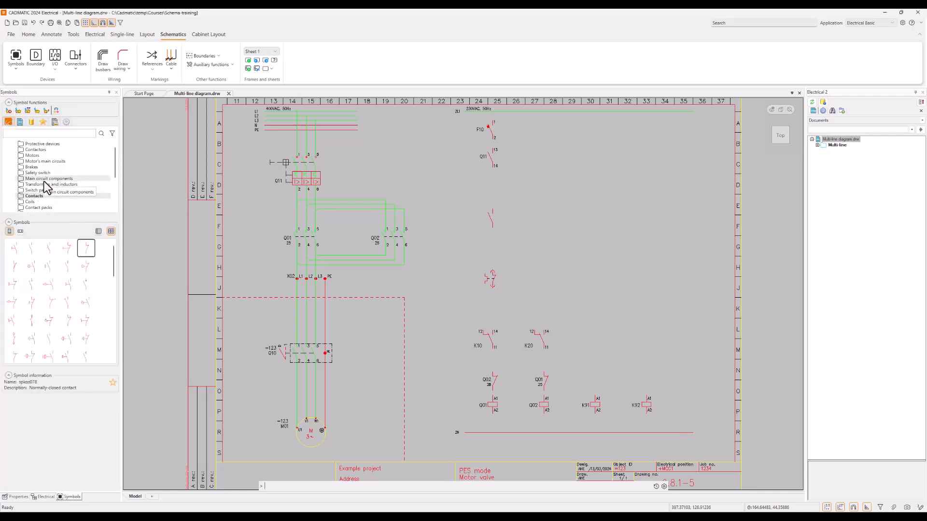
scroll(44, 184, down, 2)
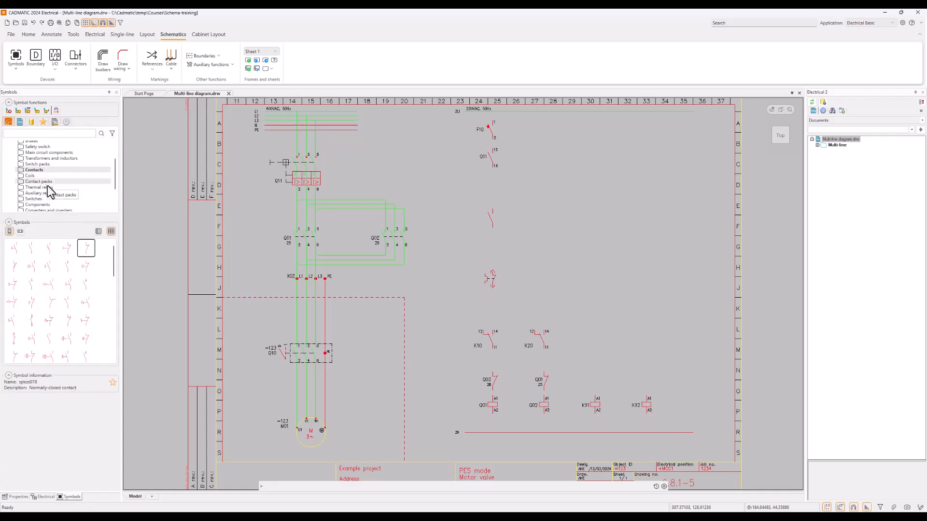
click(48, 181)
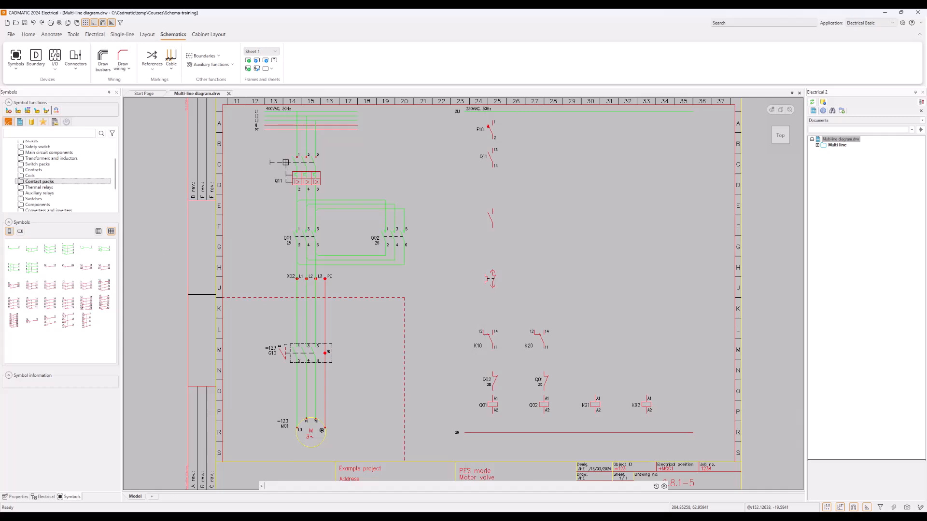
click(485, 406)
click(542, 405)
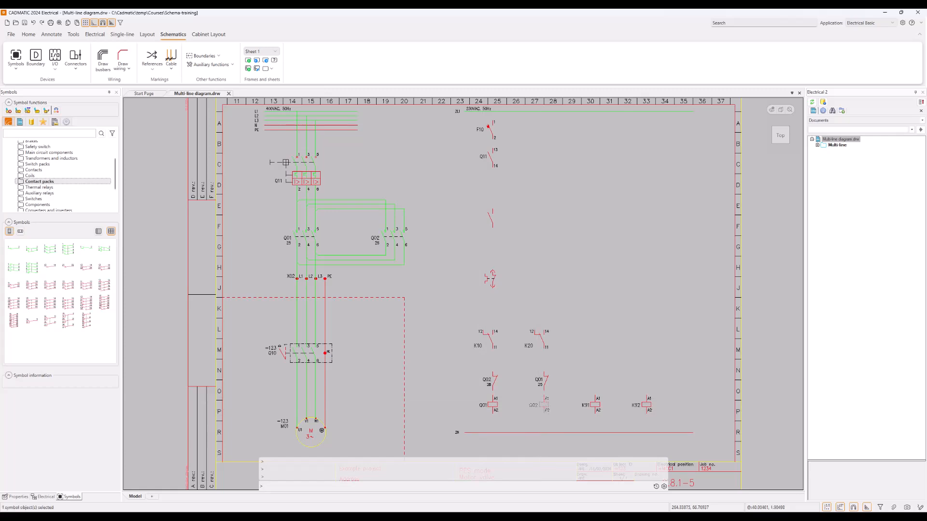
click(598, 405)
click(638, 406)
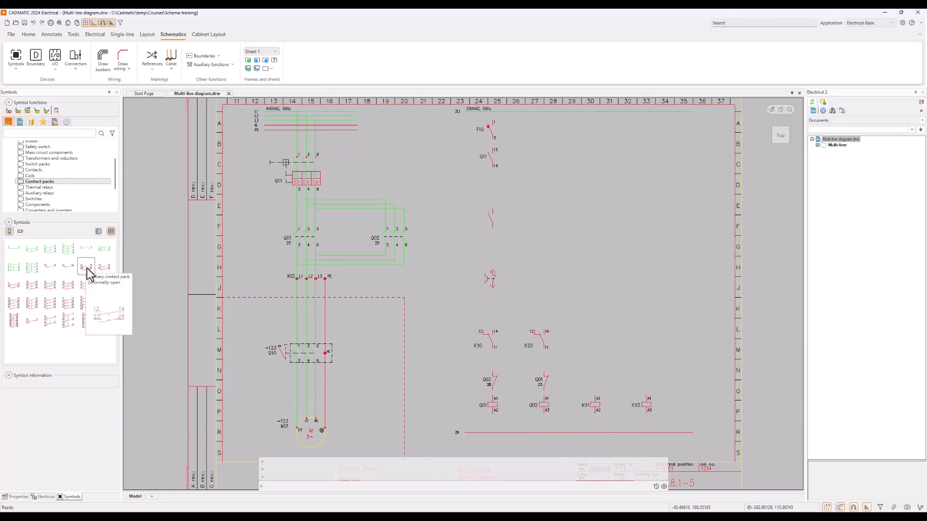
Insert a one normally-closed auxiliary contact pack below coil Q01 and take its contactor ID from that coil, =123+MCC1-Q01.
mouse_move(73, 268)
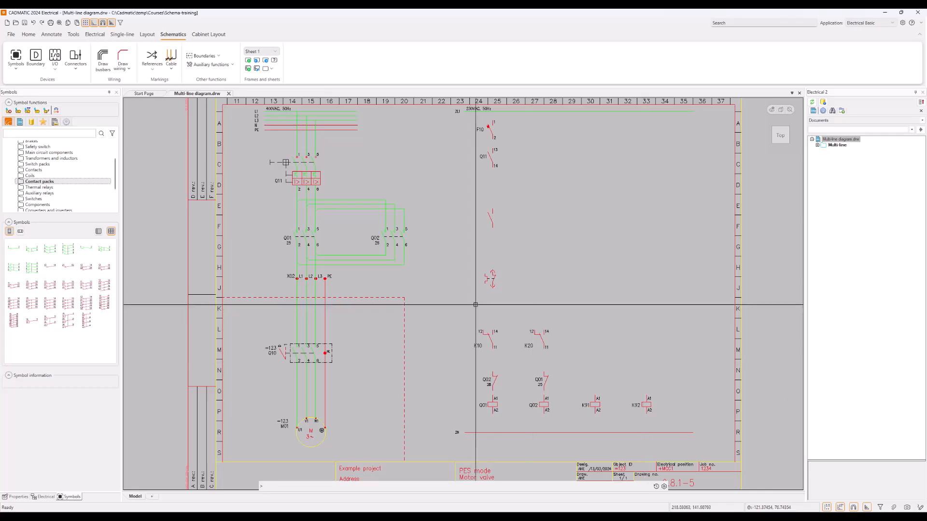
click(73, 267)
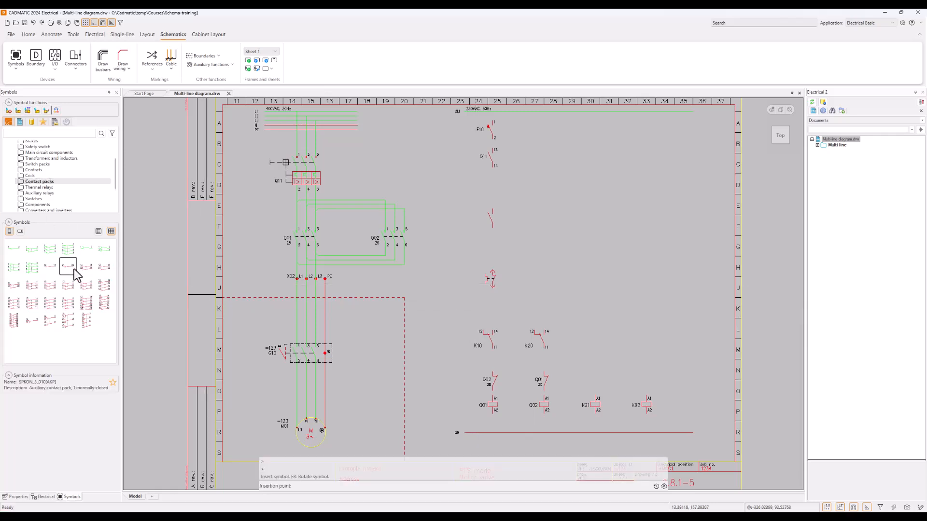
click(493, 446)
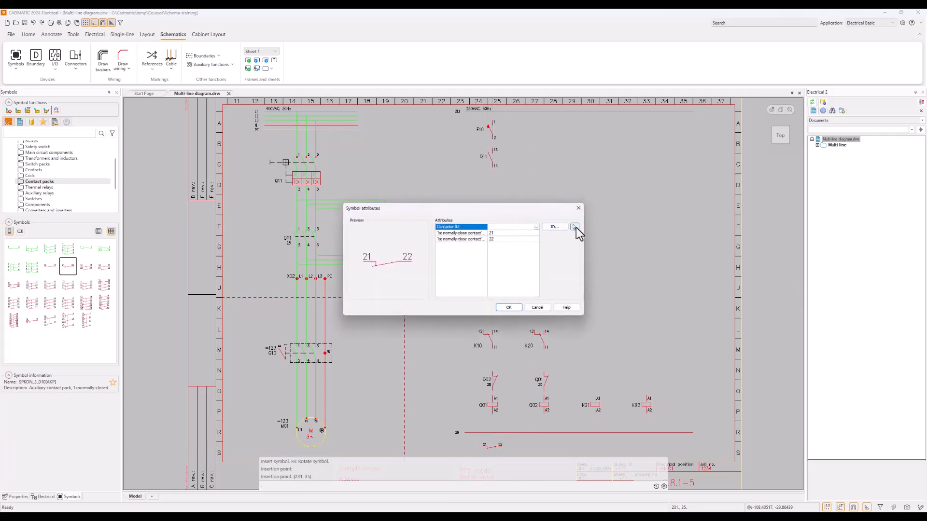
click(575, 227)
click(489, 406)
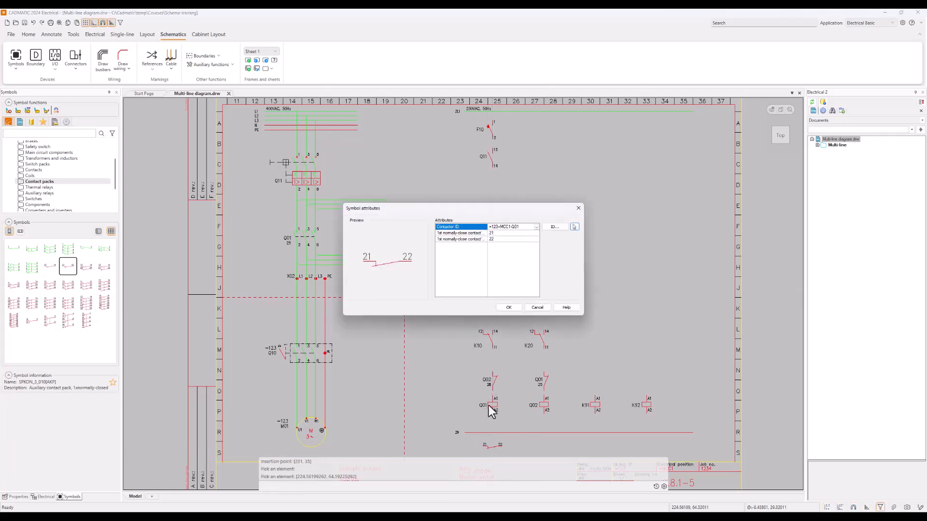
click(509, 307)
Place another normally-closed auxiliary contact pack below coil Q02, assign its ID by picking that coil, and finish inserting.
middle_drag(517, 422, 454, 391)
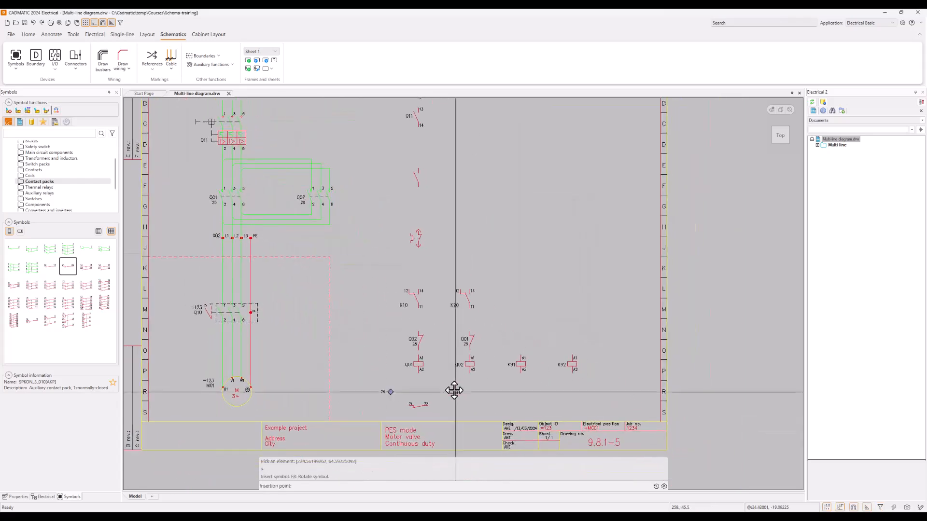
click(467, 404)
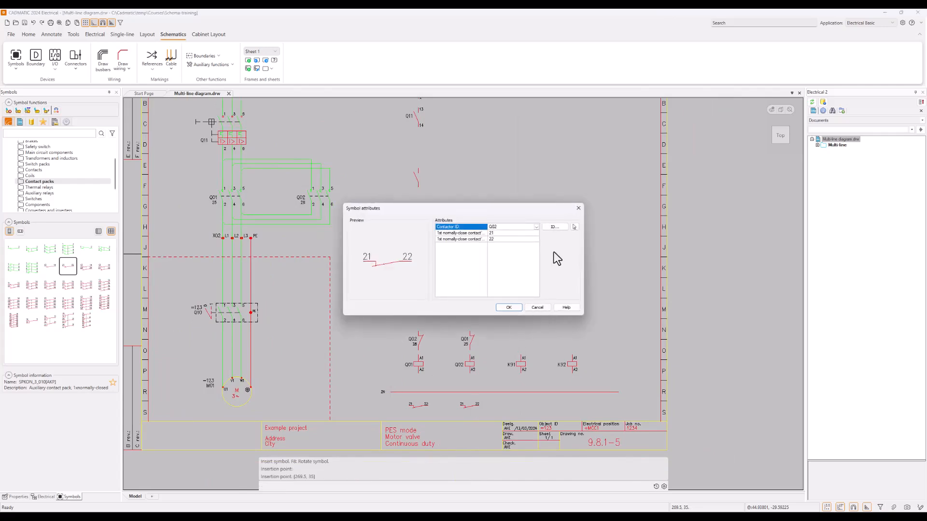
click(574, 227)
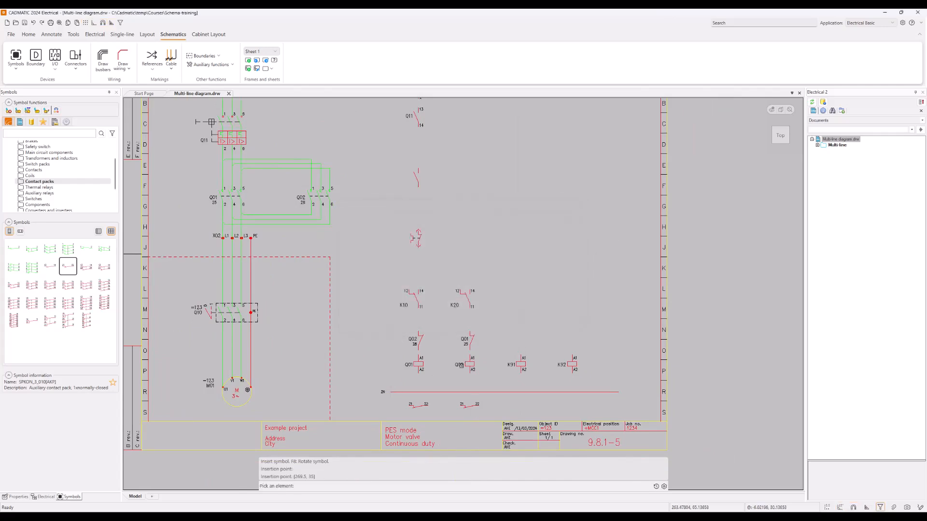
click(462, 363)
click(509, 307)
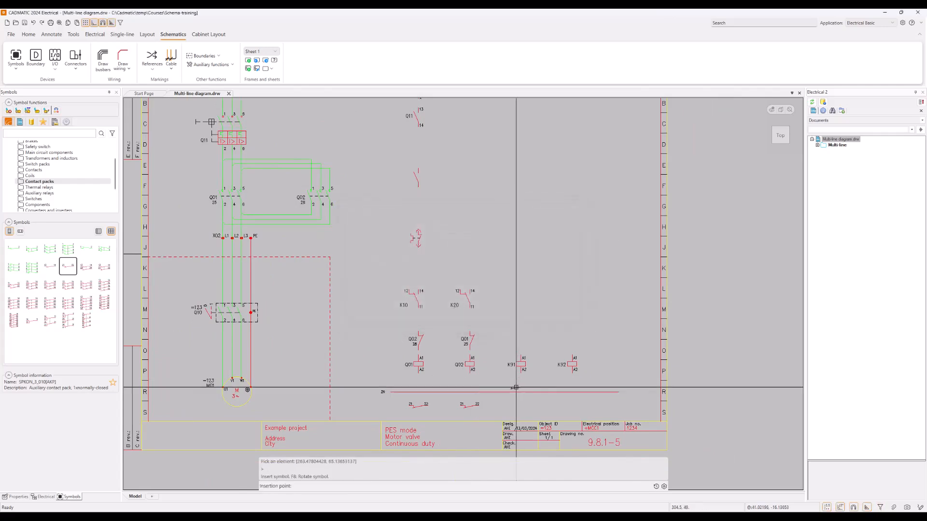
key(Escape)
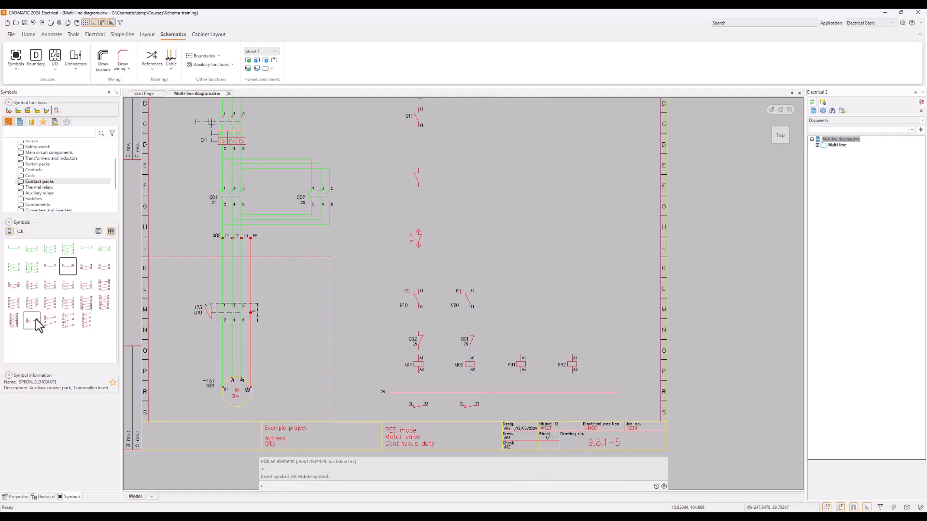
Insert a one change-over auxiliary contact pack below coil K91 and take its contactor ID from that coil, =123+MCC1-K91.
mouse_move(31, 320)
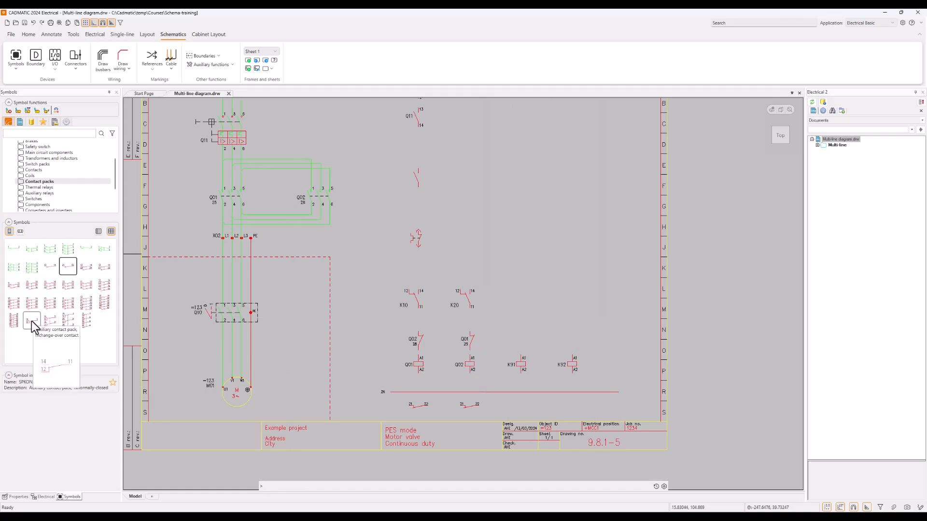
click(30, 321)
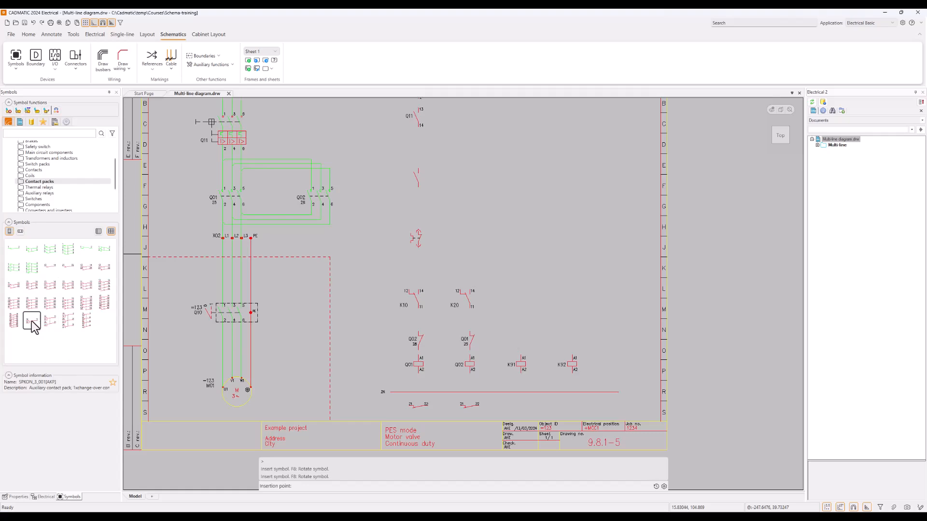
click(519, 406)
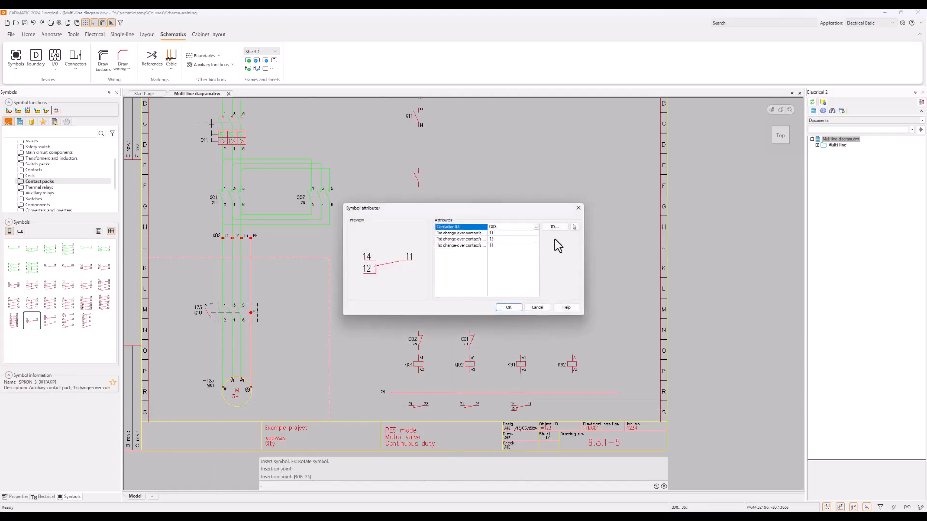
click(575, 227)
click(513, 366)
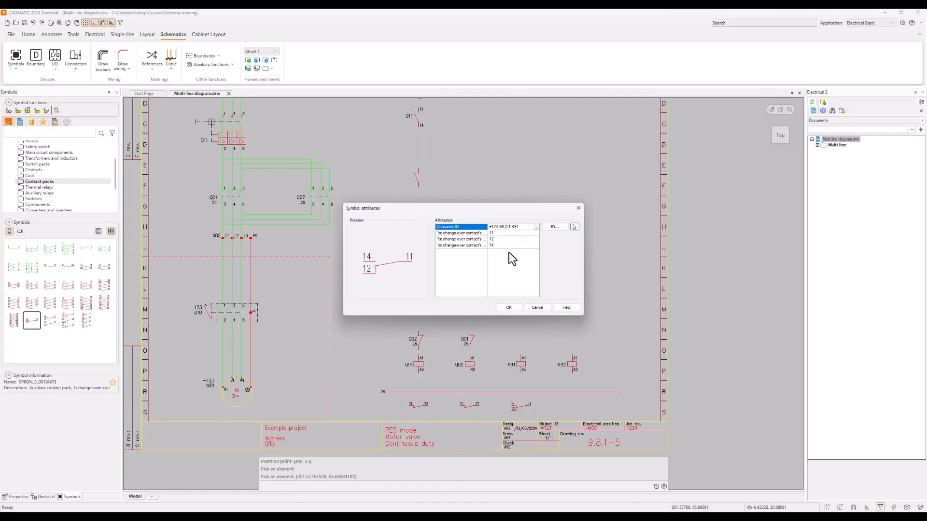
click(505, 307)
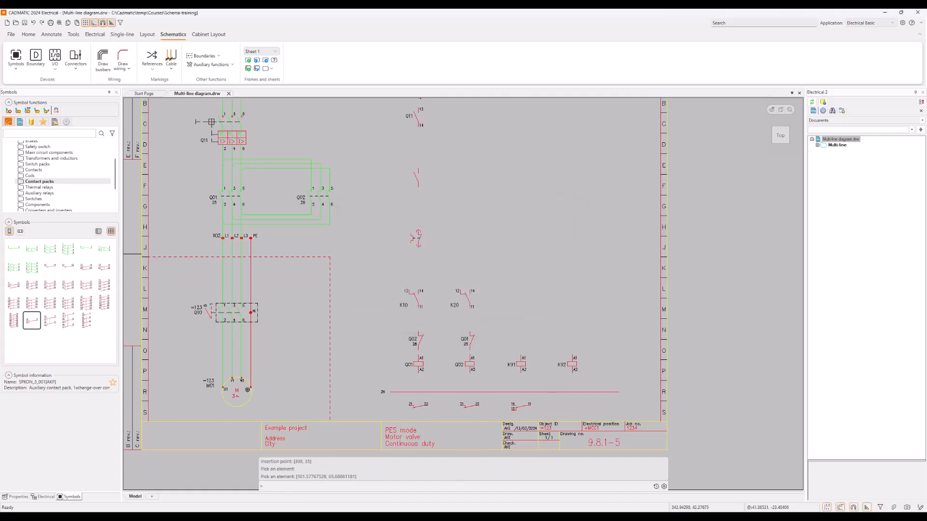
Place another change-over auxiliary contact pack below coil K92 and take its contactor ID from that coil, =123+MCC1-K92.
click(572, 406)
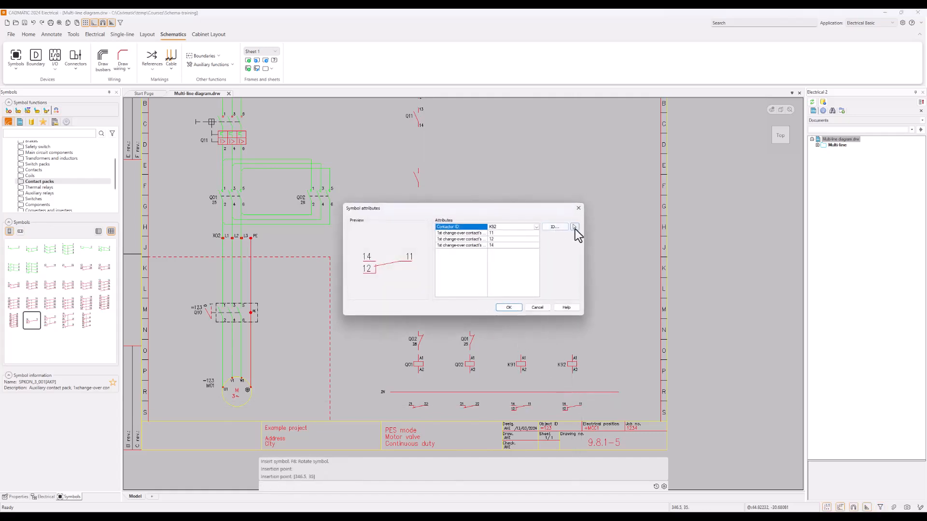
click(575, 227)
click(566, 364)
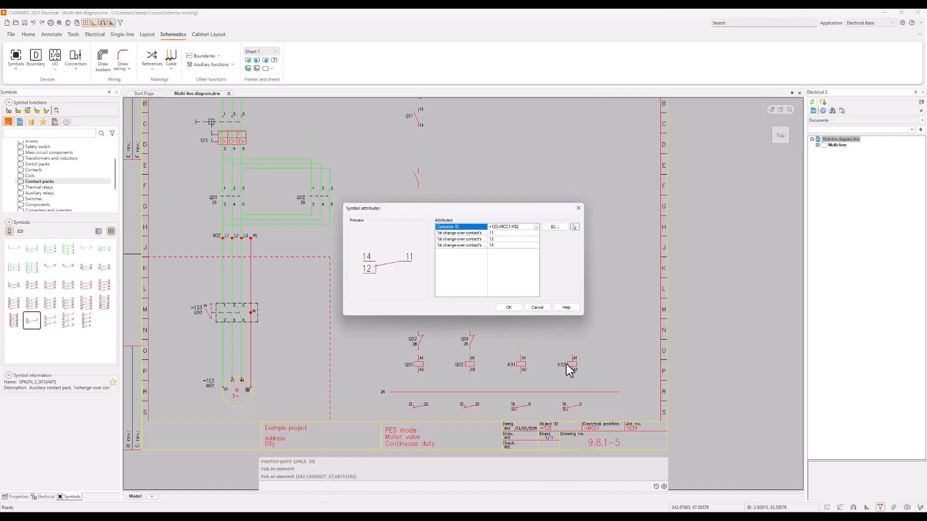
click(509, 307)
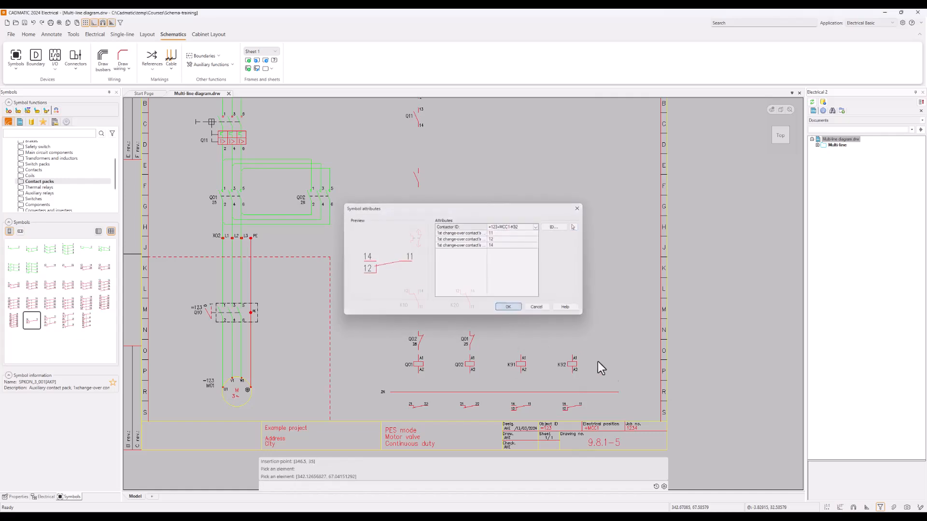
Show the auxiliary contact pack below coil Q01 in the project tree to inspect its place under the device.
click(425, 406)
right_click(425, 406)
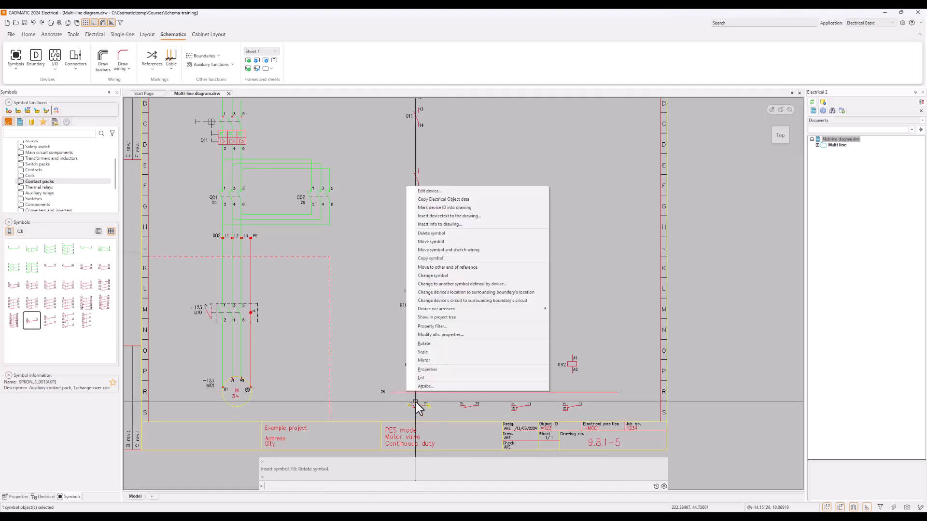
click(445, 317)
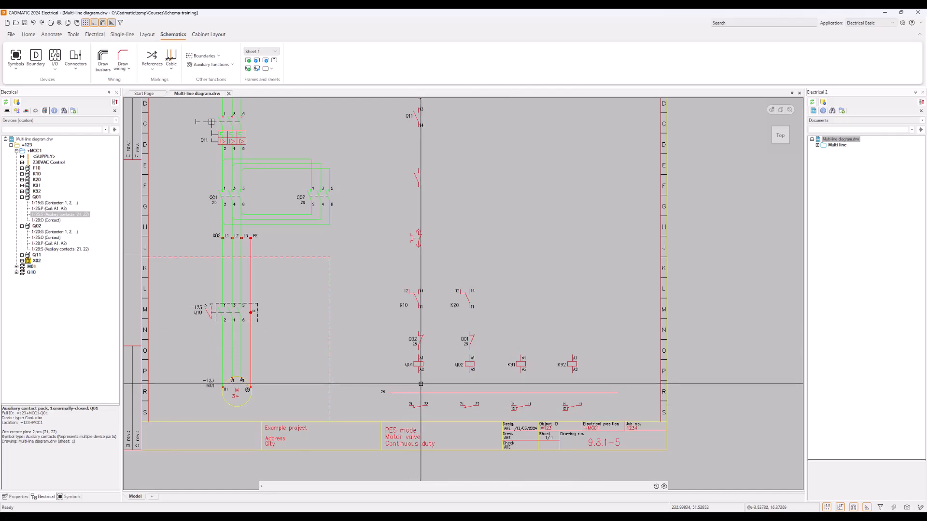
Save the multi-line diagram drawing.
click(26, 23)
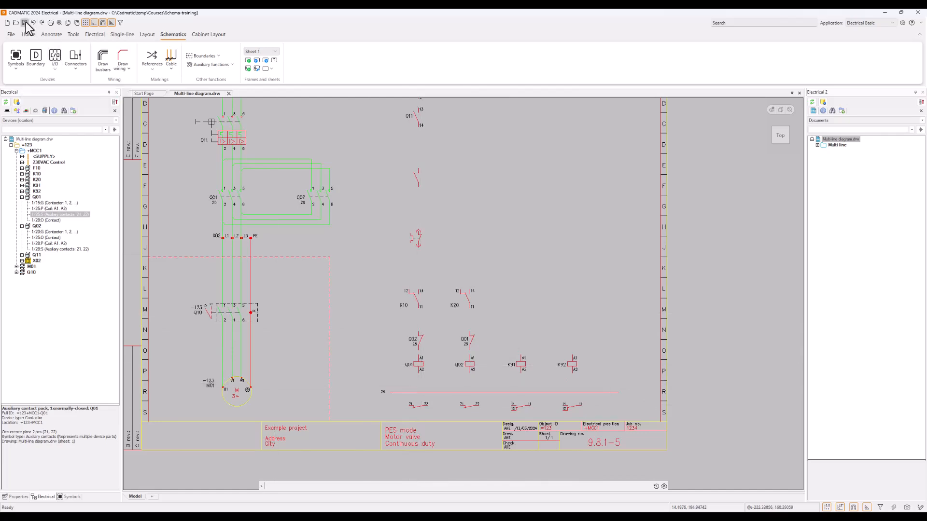
click(59, 23)
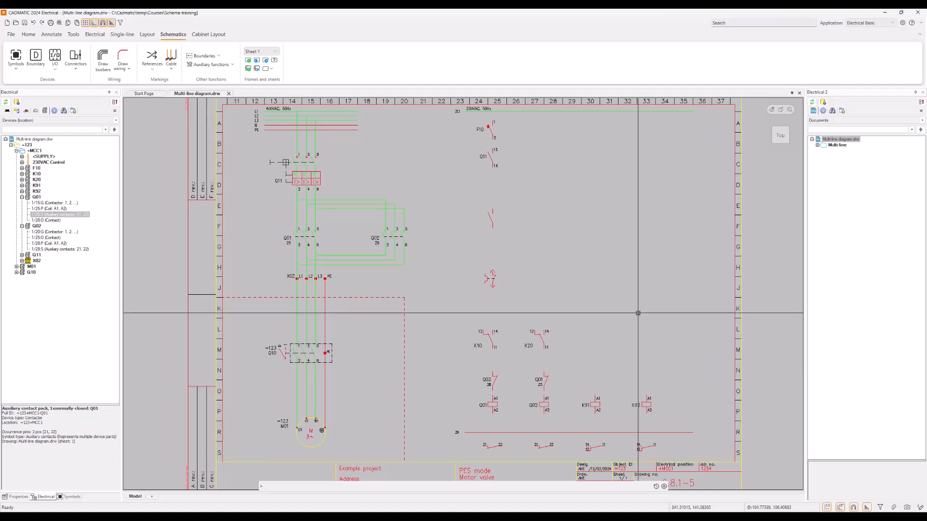
Review the Schematics wiring options in the Electrical settings, such as circuit draw colors and forcing wiring to raster.
click(121, 68)
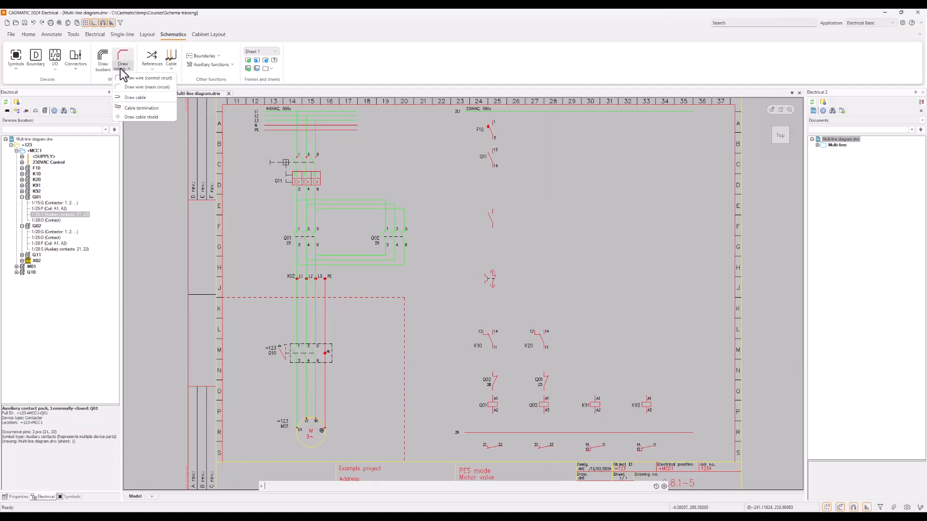
click(147, 80)
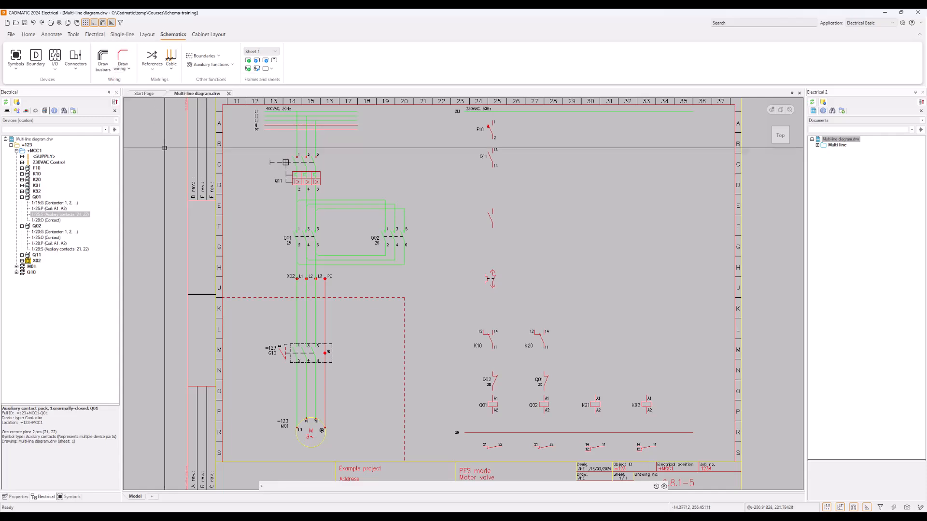
click(99, 35)
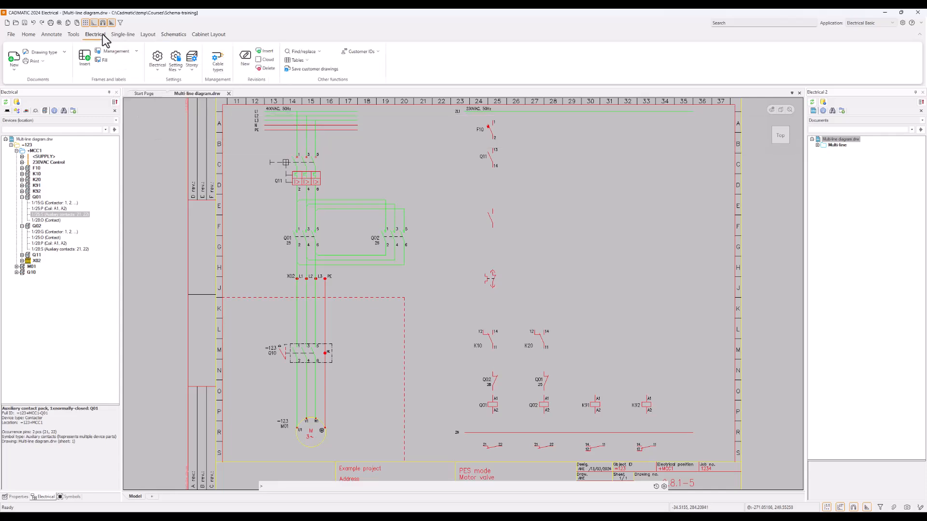
click(158, 63)
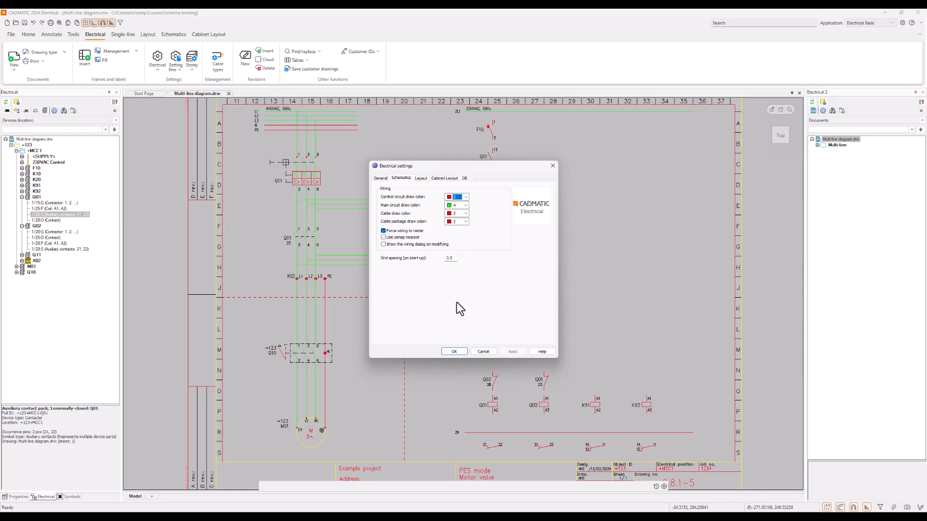
click(455, 352)
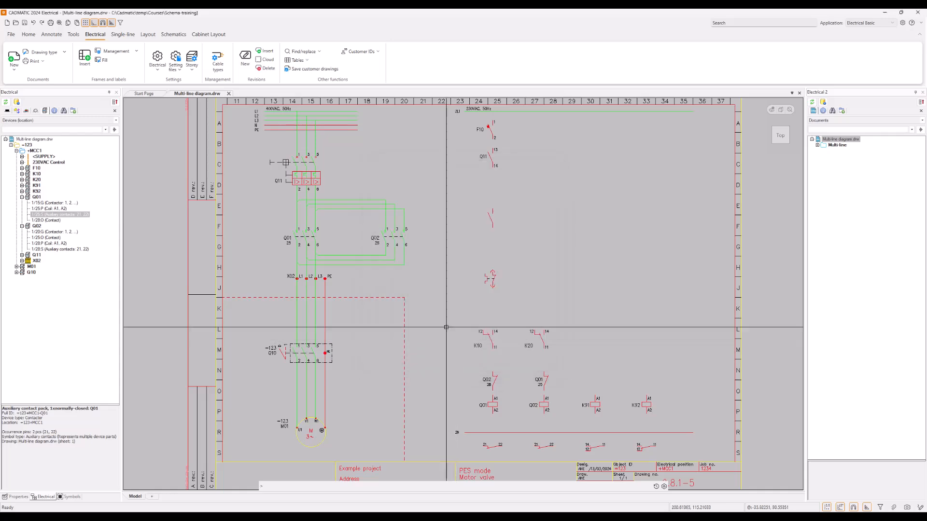
click(173, 34)
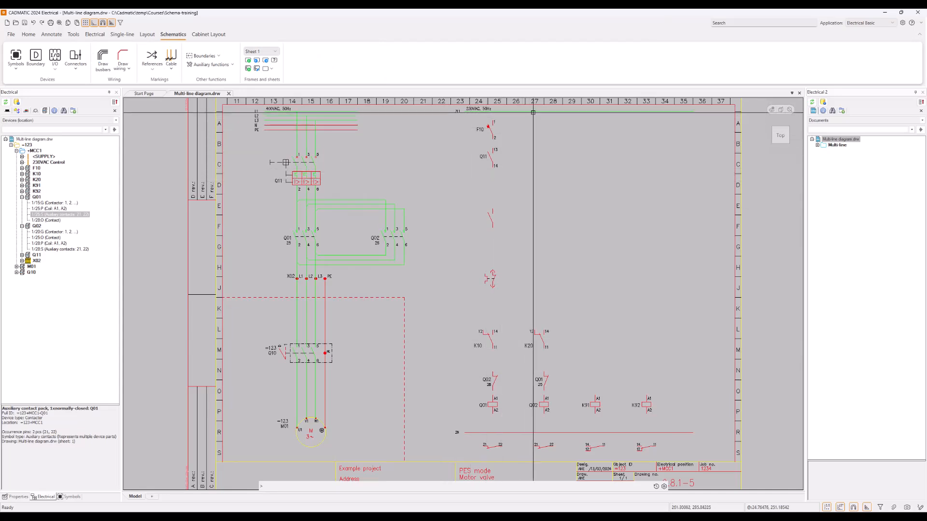
Start a control circuit wire at the 2L1 supply and switch its corner chamfer where it turns down above F10.
click(123, 69)
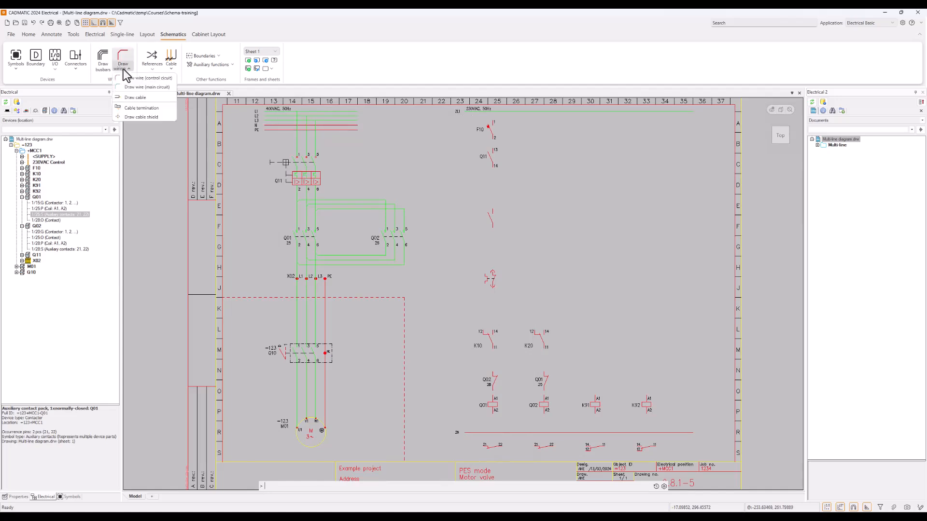
click(164, 79)
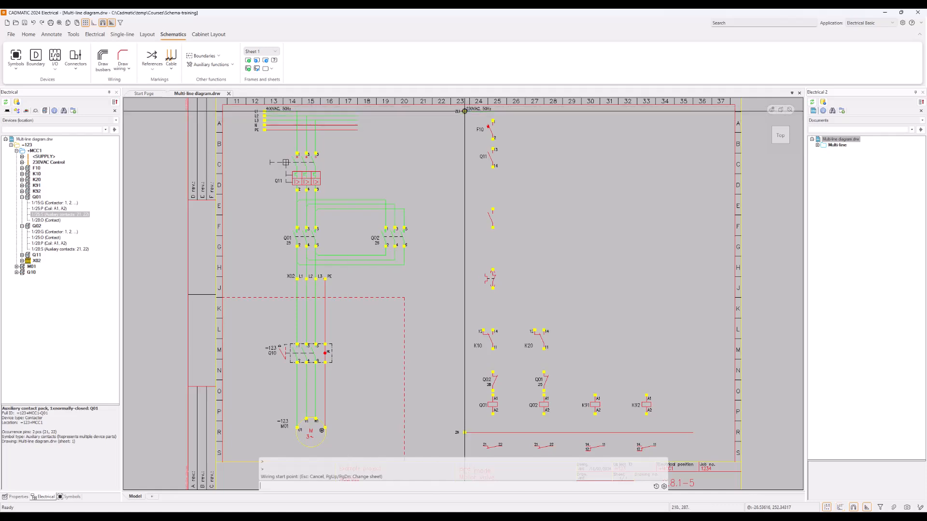
click(465, 111)
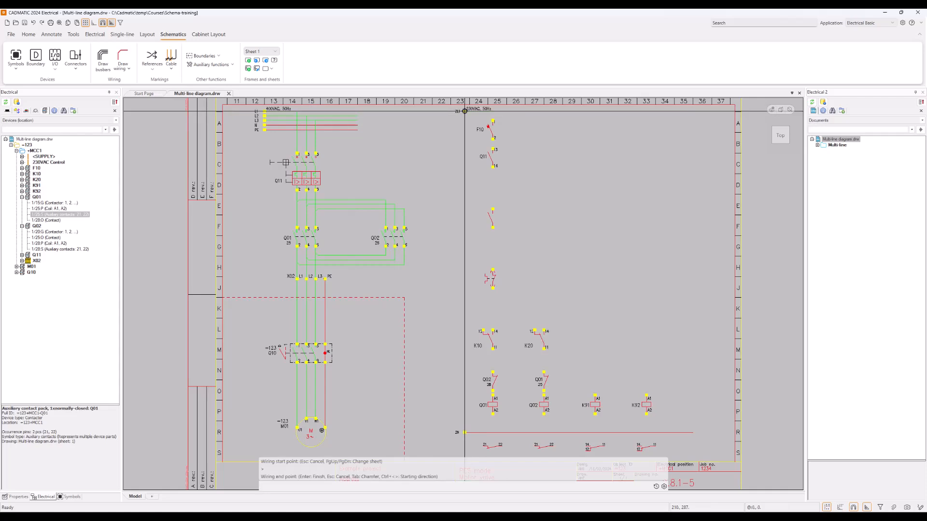
scroll(493, 112, up, 5)
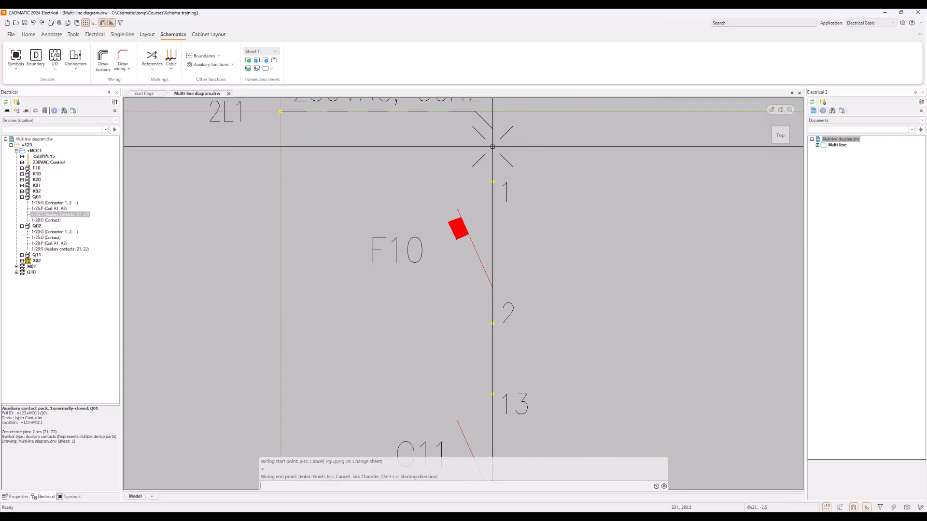
key(Tab)
key(Tab)
key(Tab)
key(Tab)
key(Tab)
scroll(493, 146, down, 3)
scroll(491, 240, down, 2)
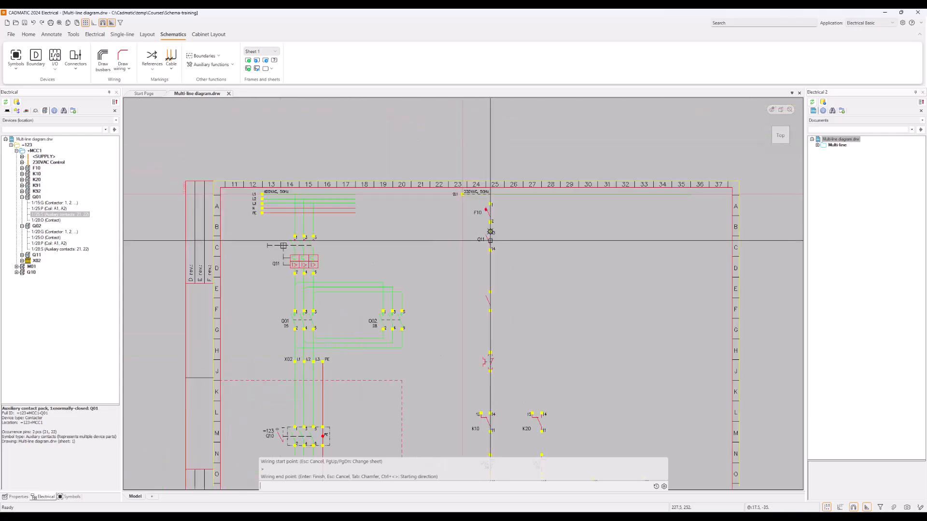
Run the wire down through F10, Q11, K10, the Q02 contact and coil Q01 to the 2N line, without a wiring reference.
scroll(517, 328, down, 1)
middle_drag(517, 327, 531, 222)
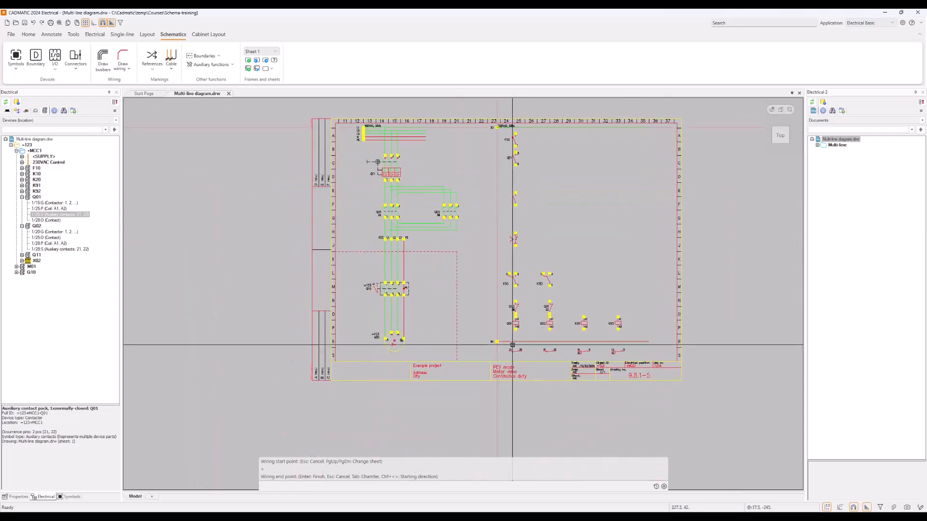
scroll(515, 337, up, 2)
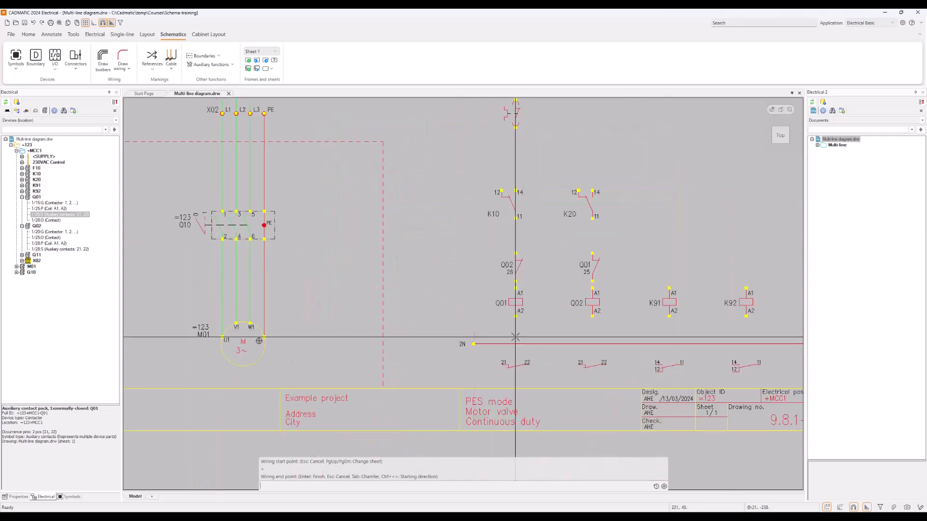
scroll(515, 344, down, 2)
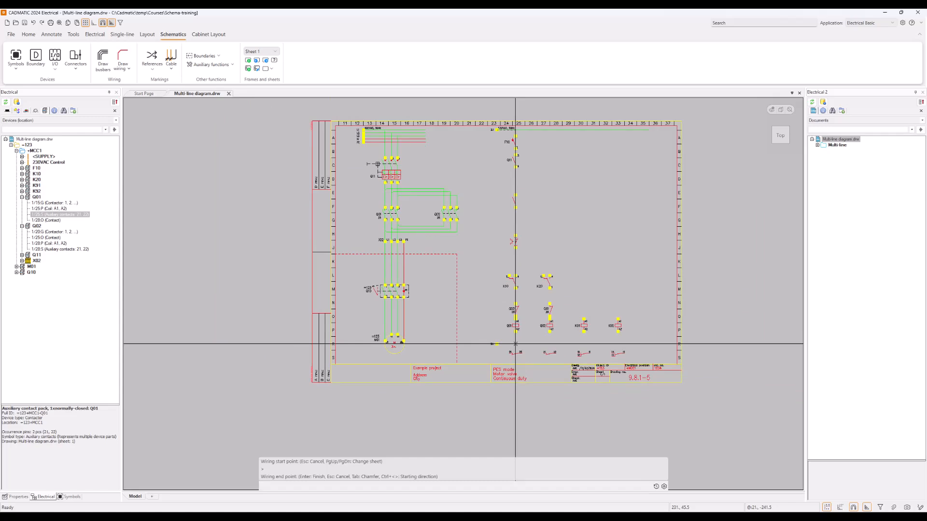
scroll(516, 343, up, 2)
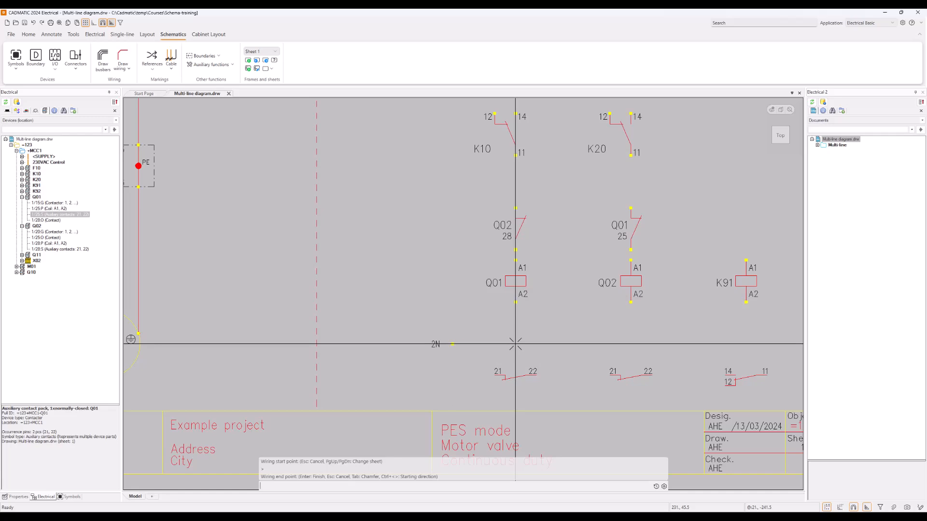
click(546, 344)
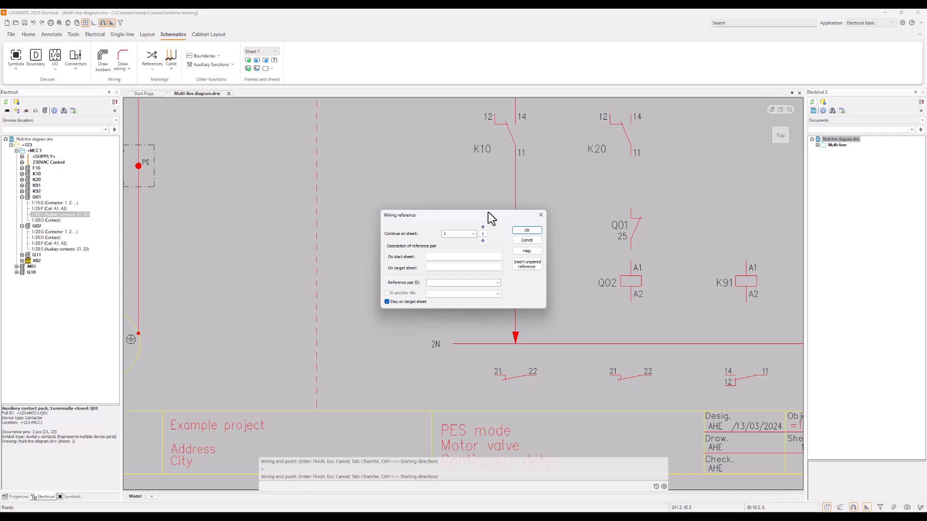
click(526, 241)
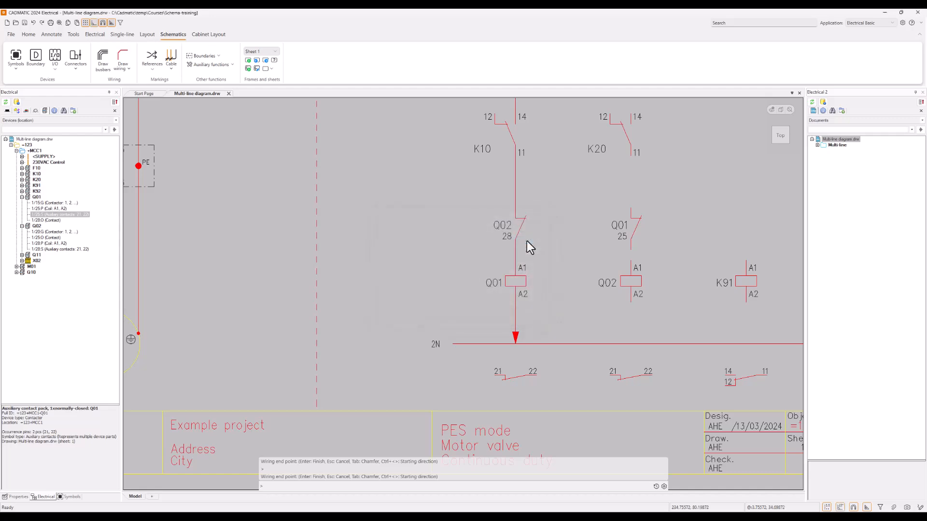
click(515, 344)
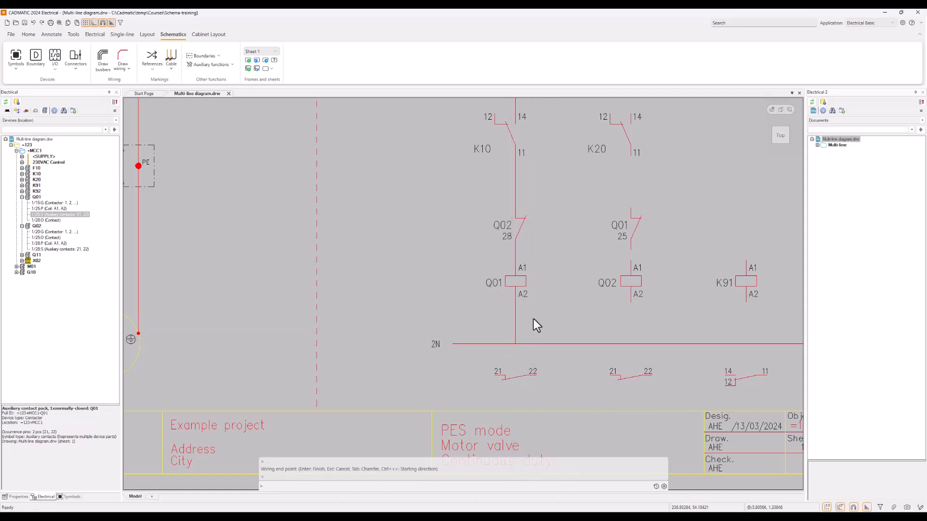
Wire from Q11 contact terminal 14 across and down through coil K92 to terminal A2 of coil K91.
scroll(531, 323, down, 3)
middle_drag(539, 313, 436, 422)
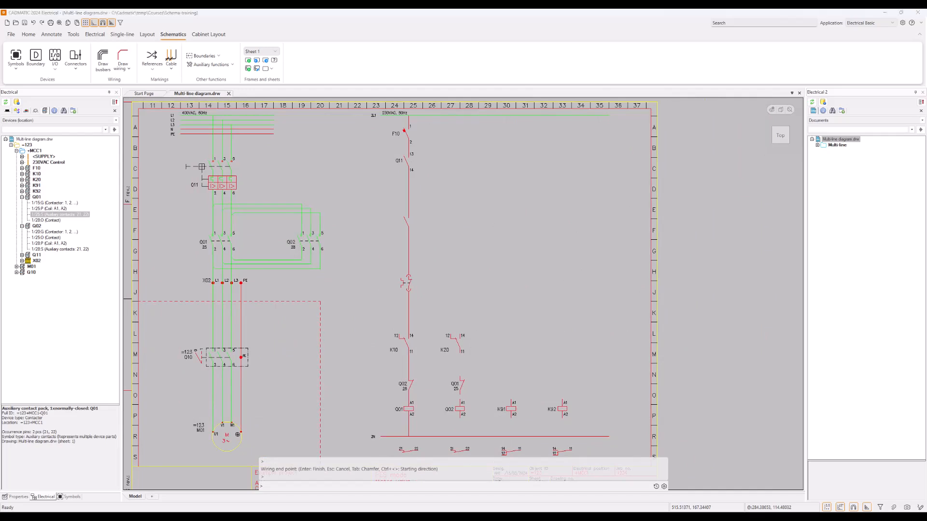
right_click(536, 238)
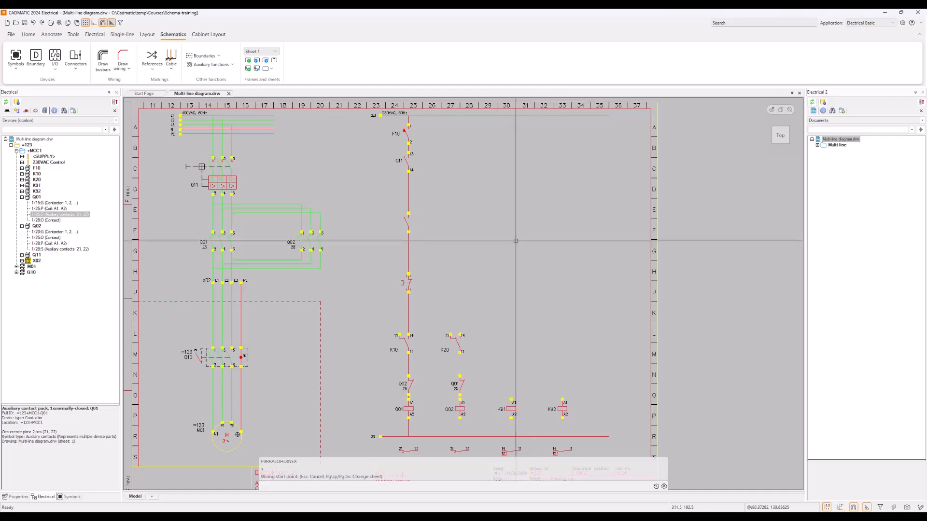
click(408, 171)
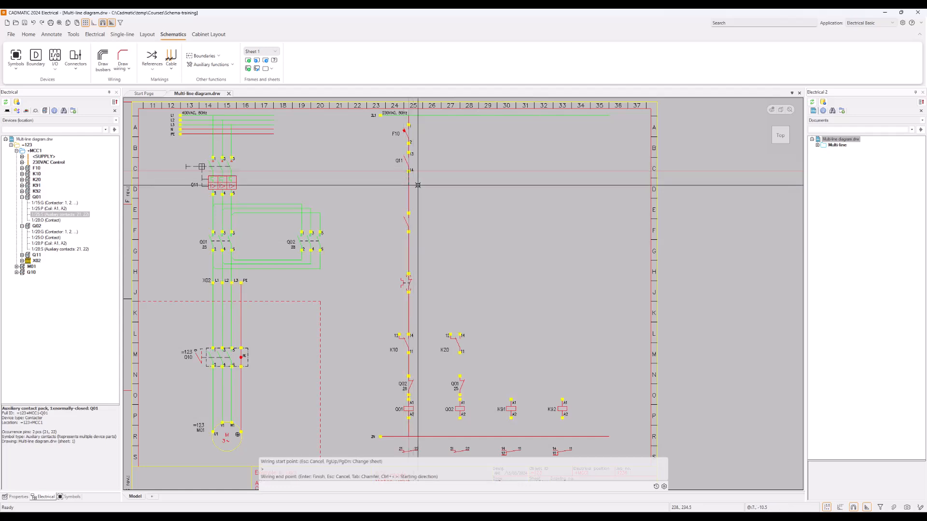
scroll(418, 186, up, 2)
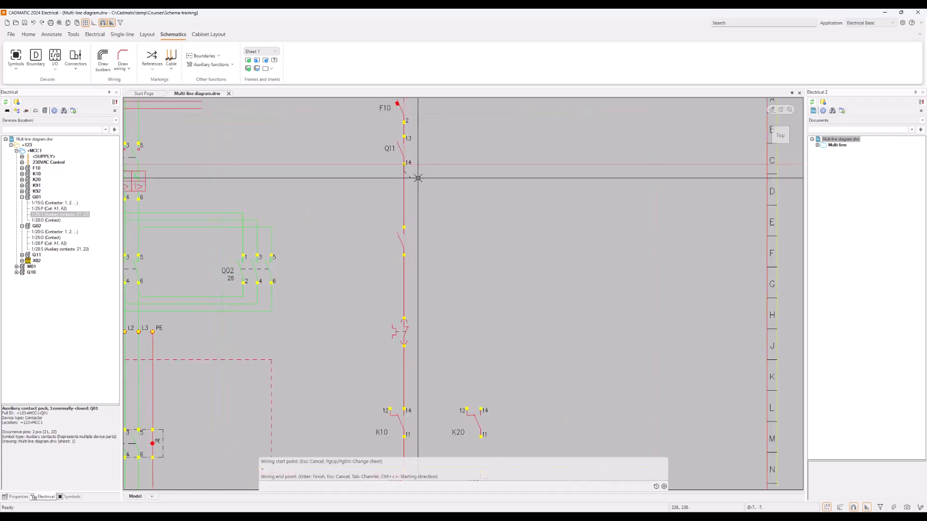
scroll(528, 178, down, 2)
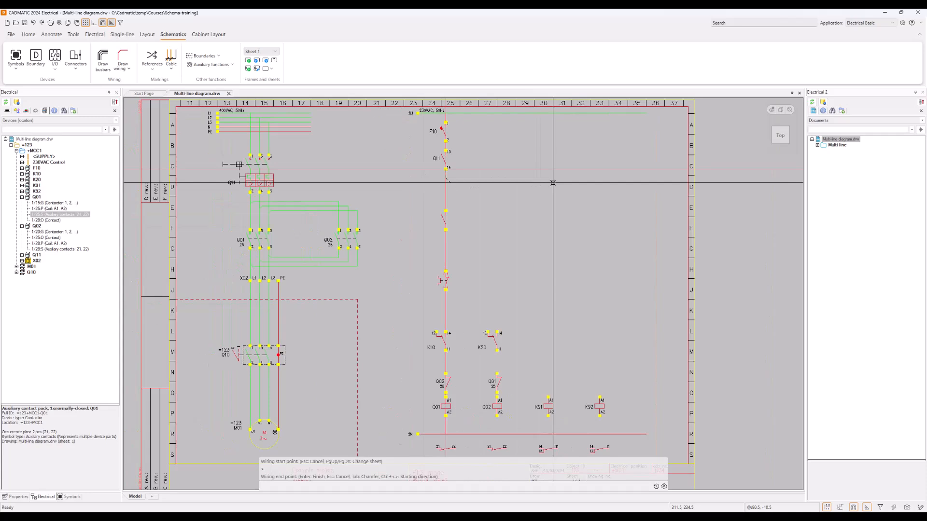
click(599, 178)
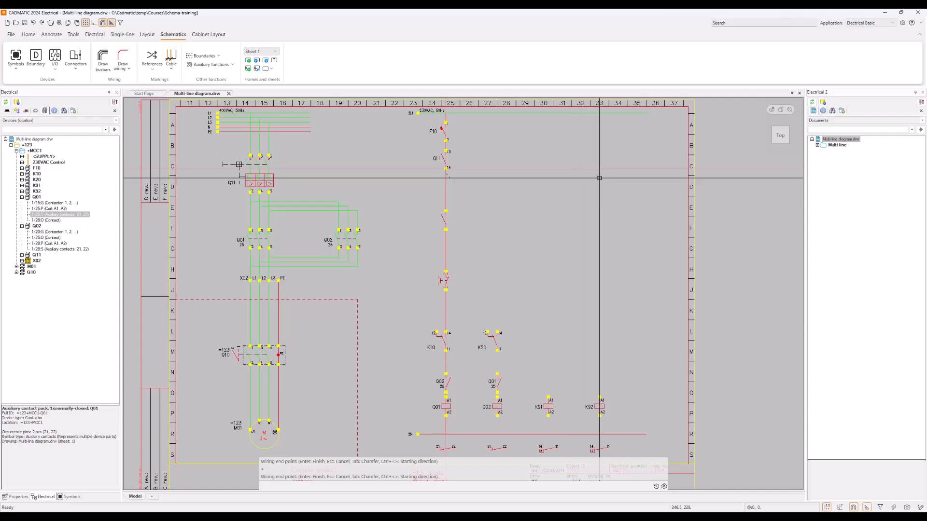
click(599, 425)
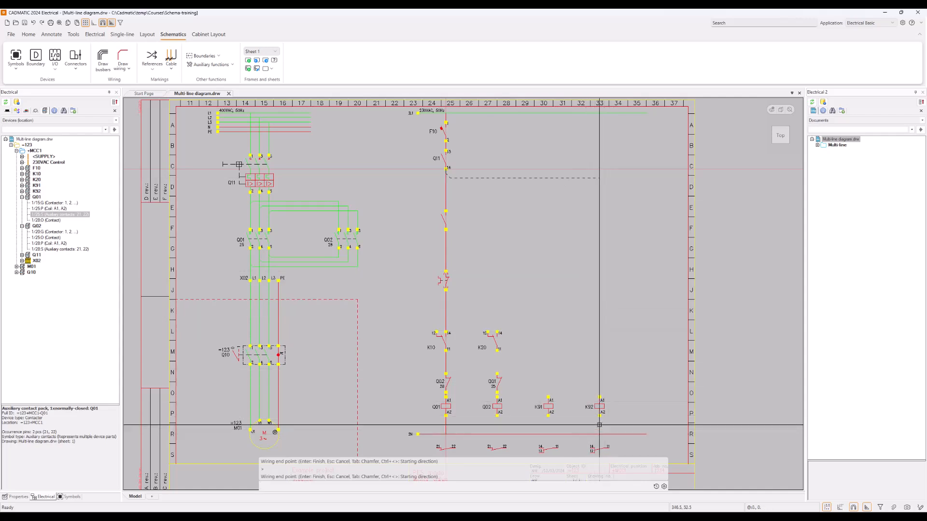
click(548, 415)
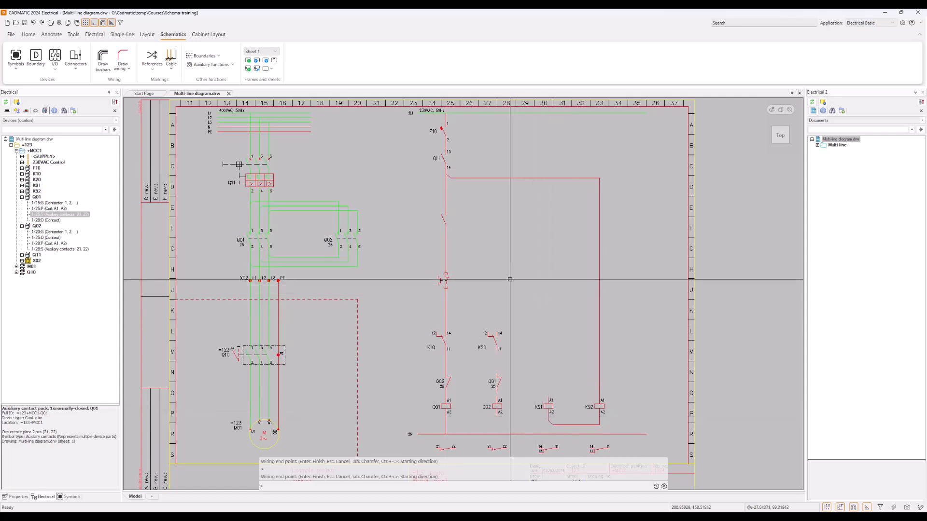
Draw a branch wire from terminal 14 of contact K10 to terminal 14 of contact K20.
key(Return)
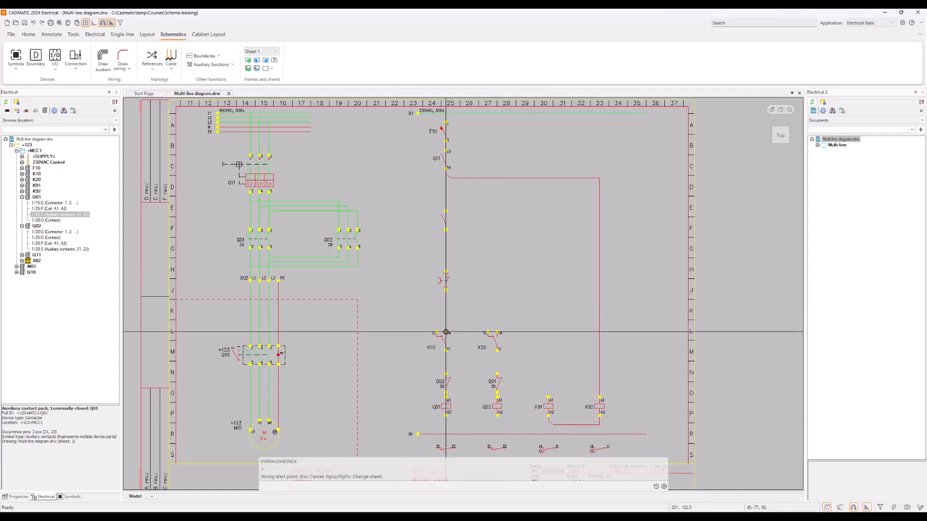
click(446, 332)
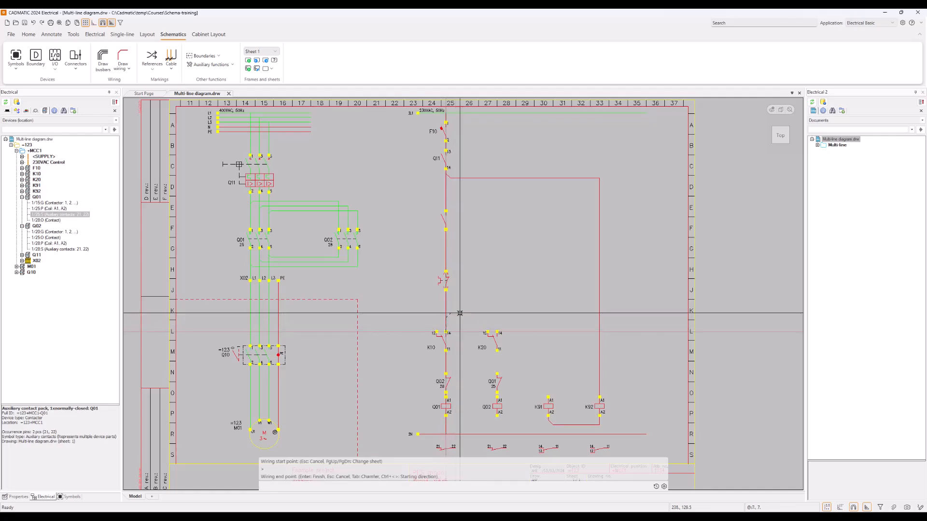
click(497, 323)
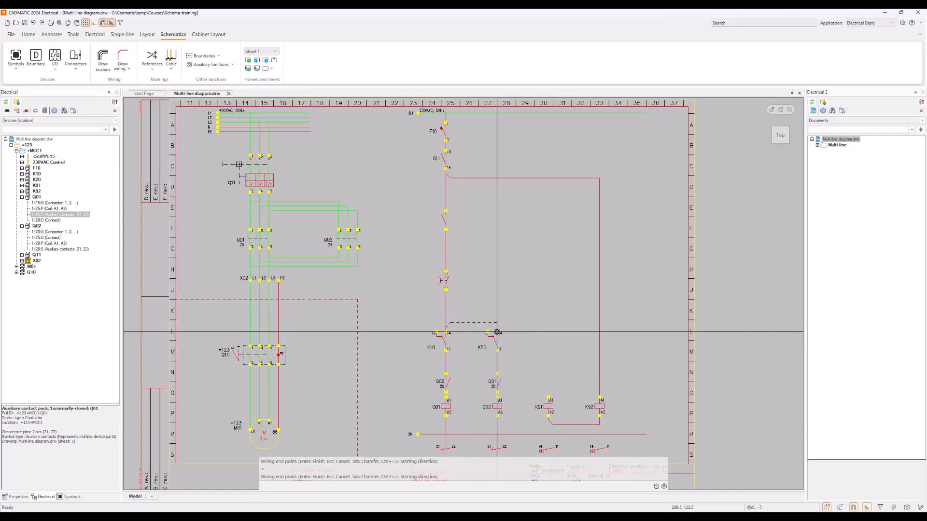
click(497, 333)
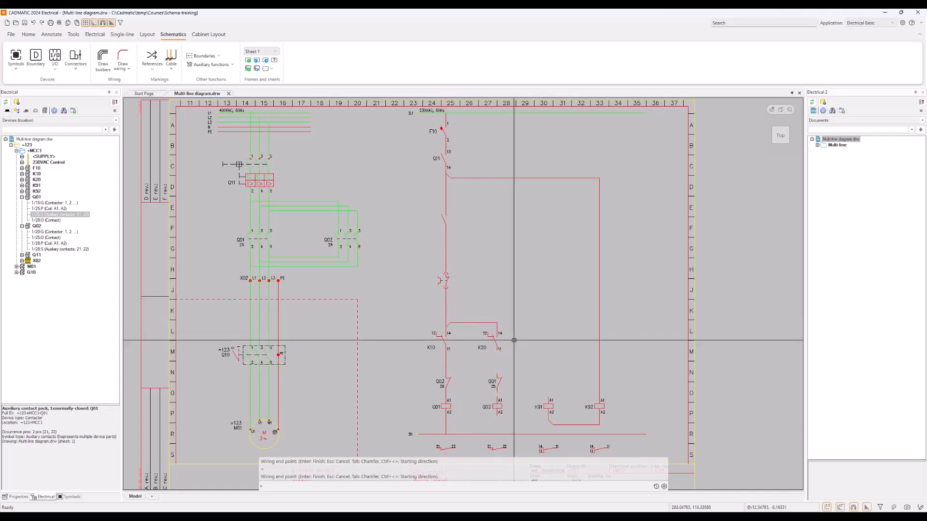
Draw a wire from terminal 14 of contact K20 across and down to terminal A1 of coil K91.
scroll(515, 341, up, 3)
middle_drag(513, 348, 494, 263)
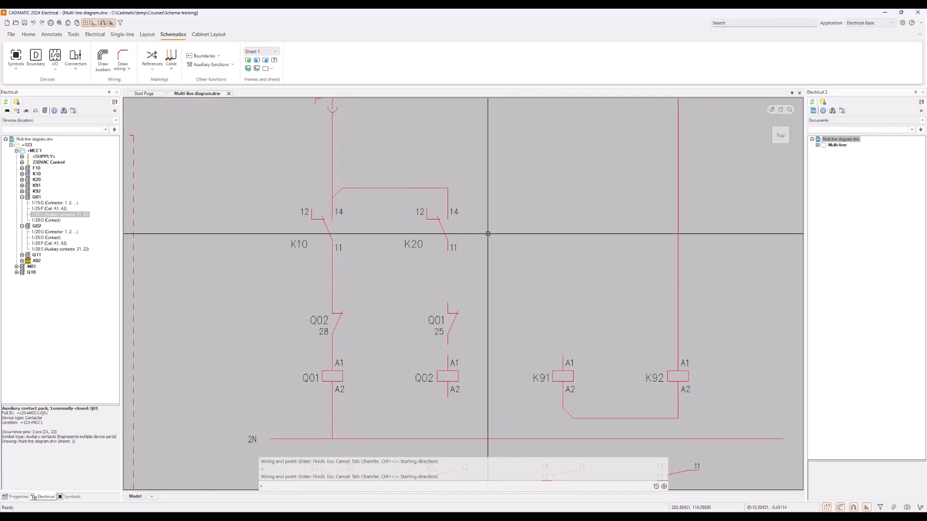
key(Return)
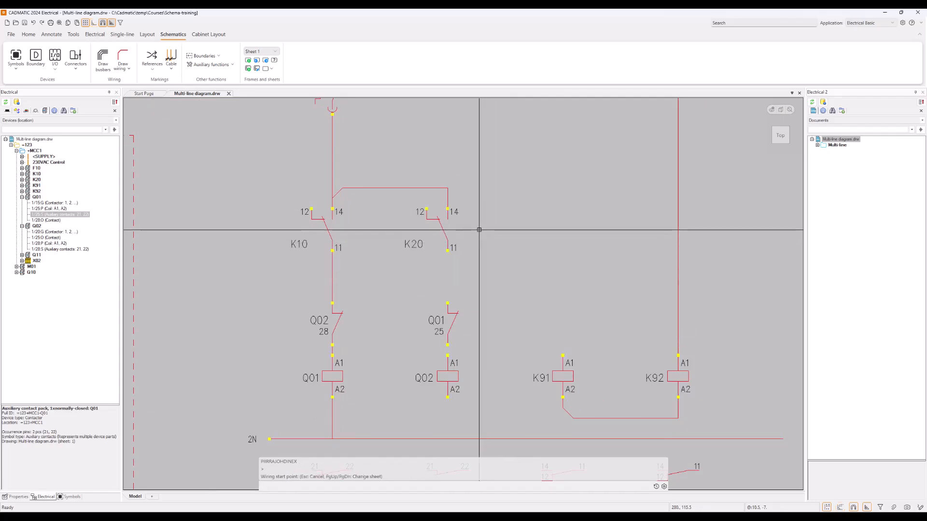
click(448, 209)
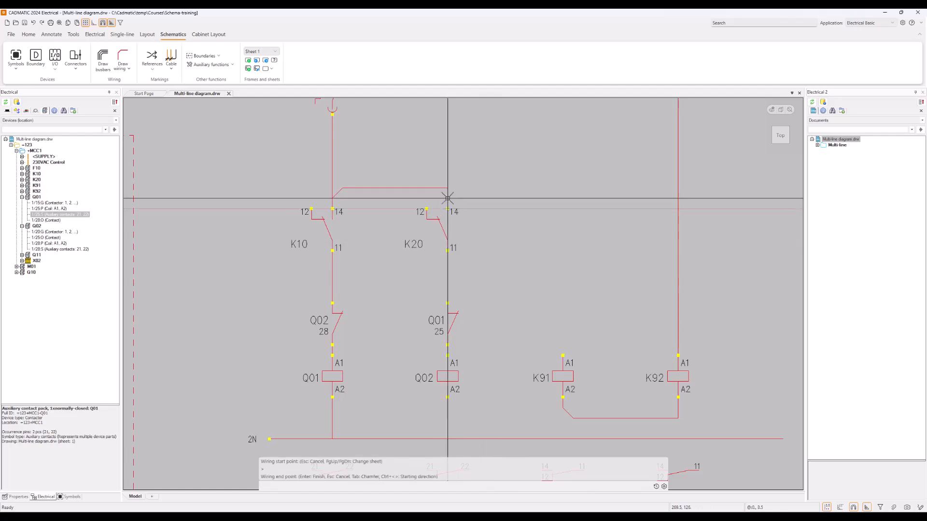
click(563, 187)
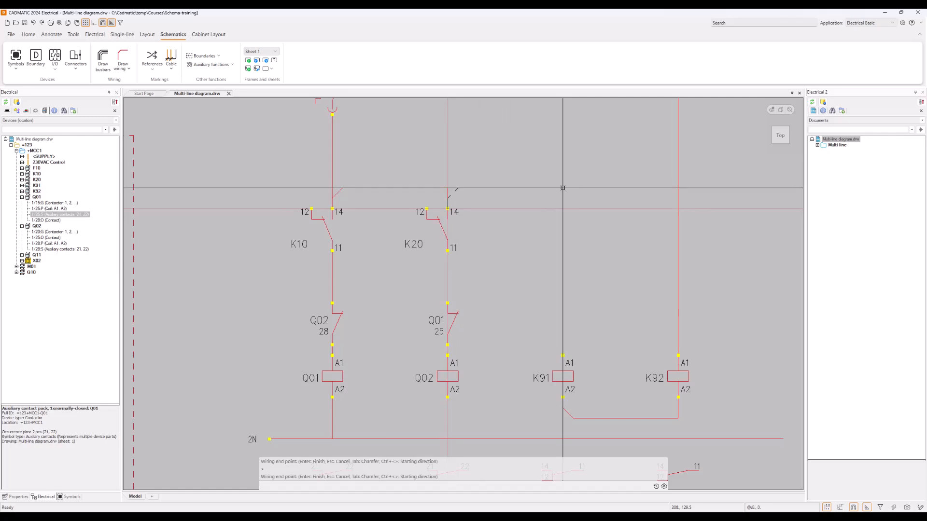
click(563, 355)
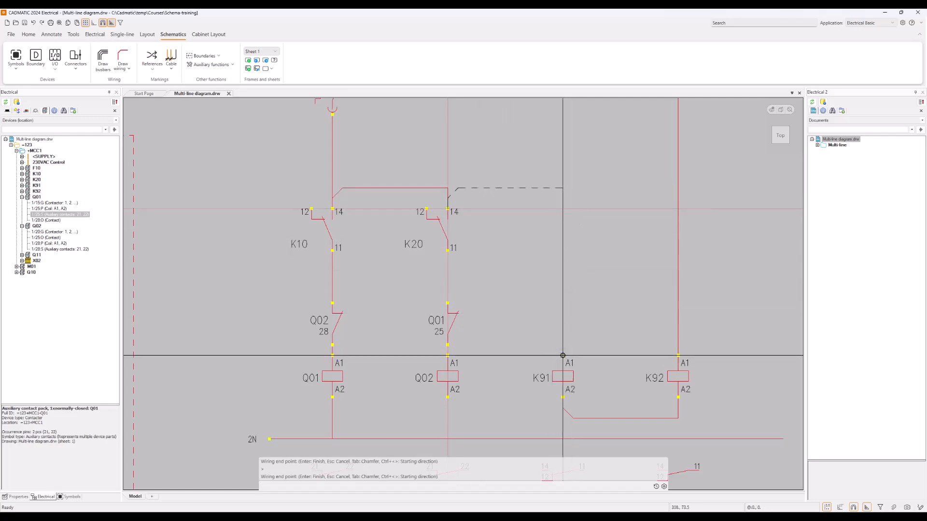
key(Return)
click(560, 359)
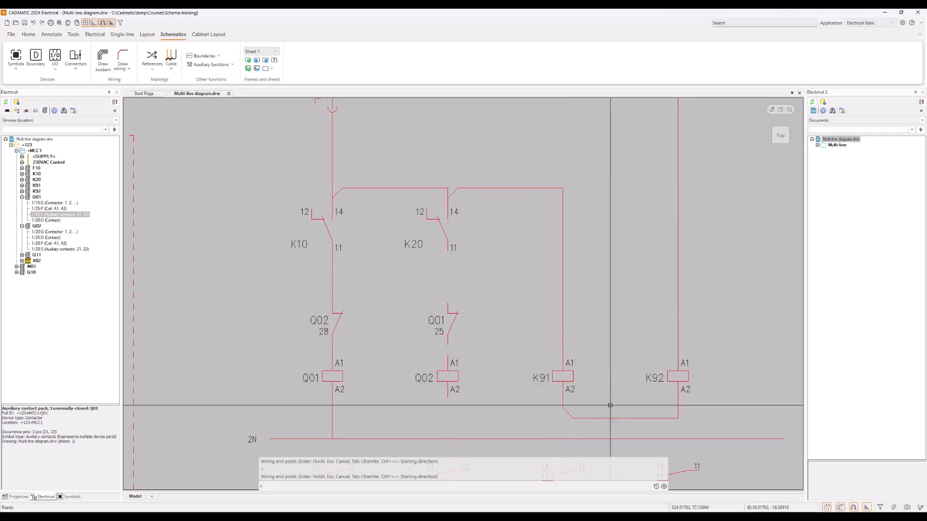
Connect terminal A2 of coil K91 to the 2N line, without adding a wiring reference.
click(563, 397)
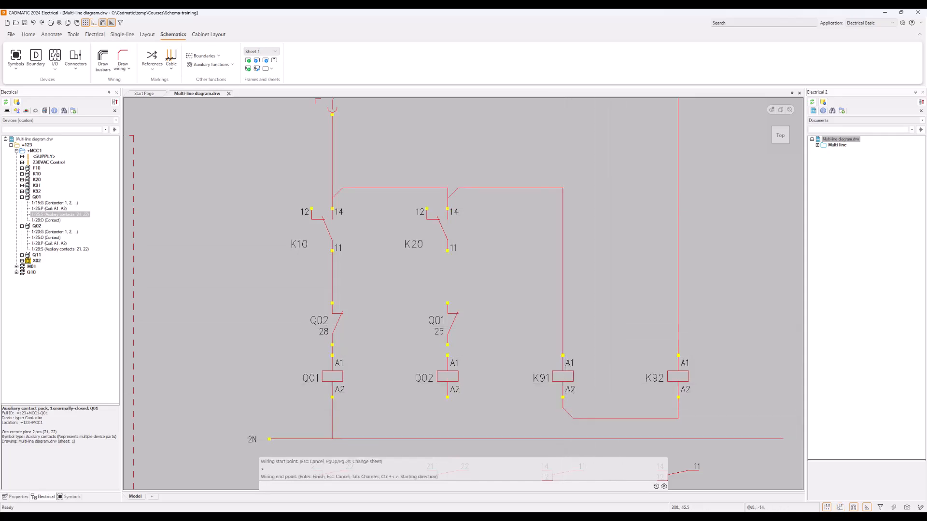
click(563, 439)
key(Return)
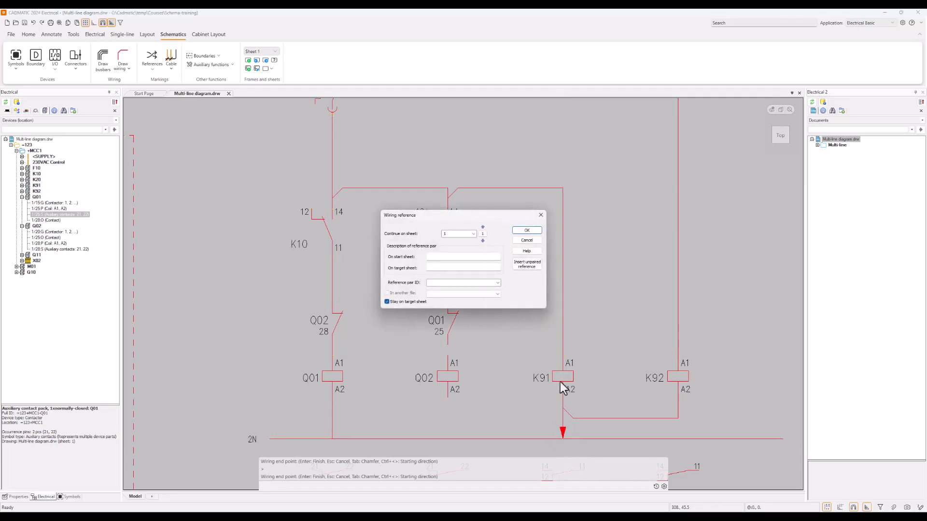
click(528, 242)
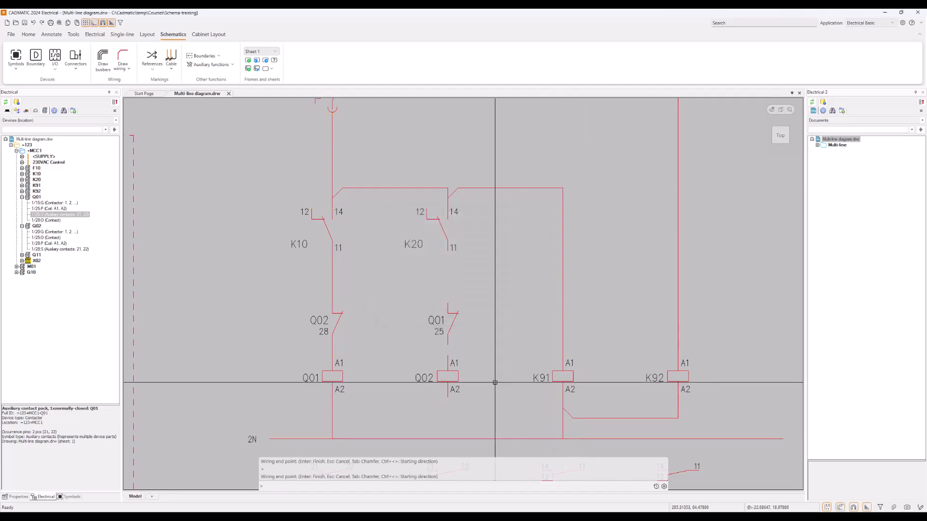
Wire from K20 terminal 11 through the Q01 contact and coil Q02 to the wire below coil Q01.
key(Return)
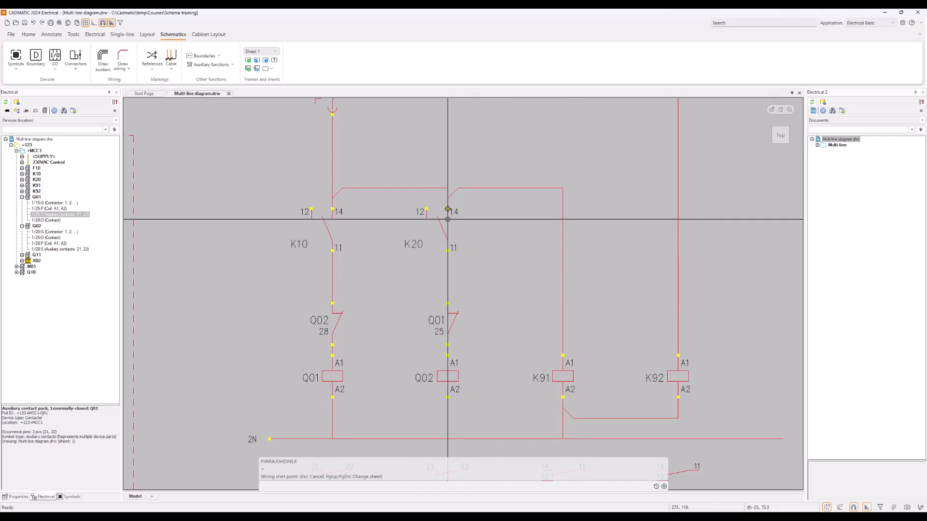
click(448, 250)
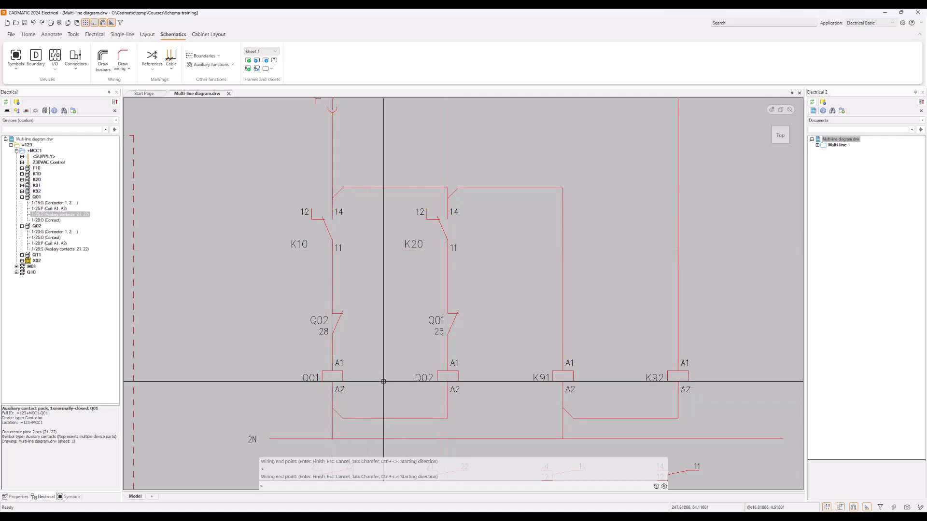
Start a rectangular device boundary and assign it to safety switch Q10 under object 123.
scroll(407, 388, down, 5)
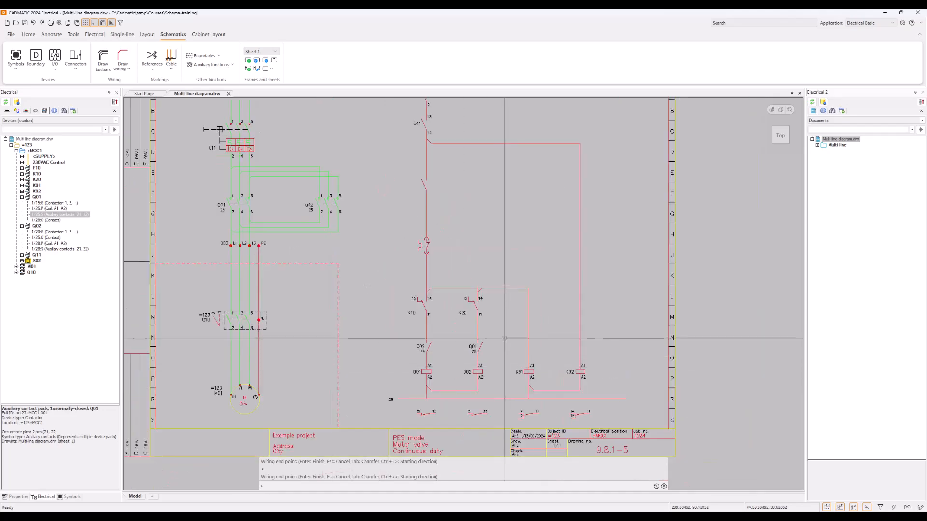
middle_drag(511, 330, 510, 346)
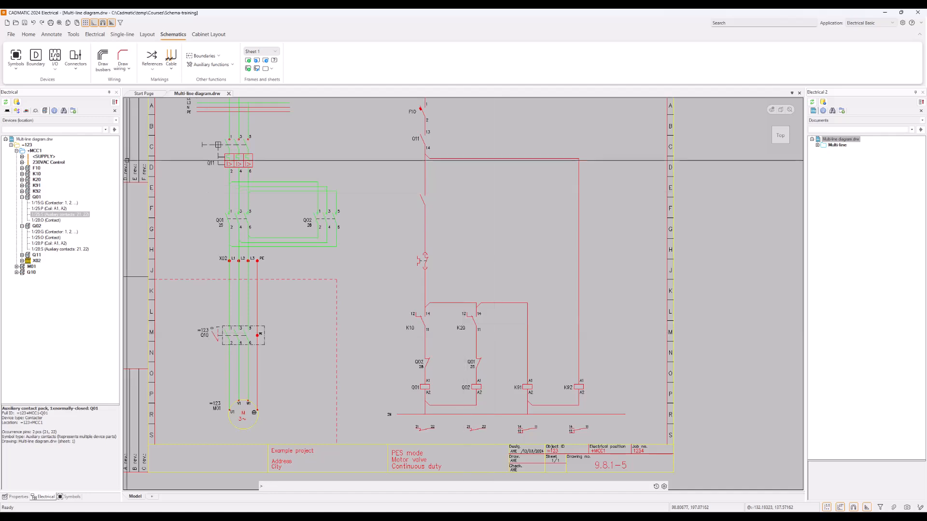
click(37, 63)
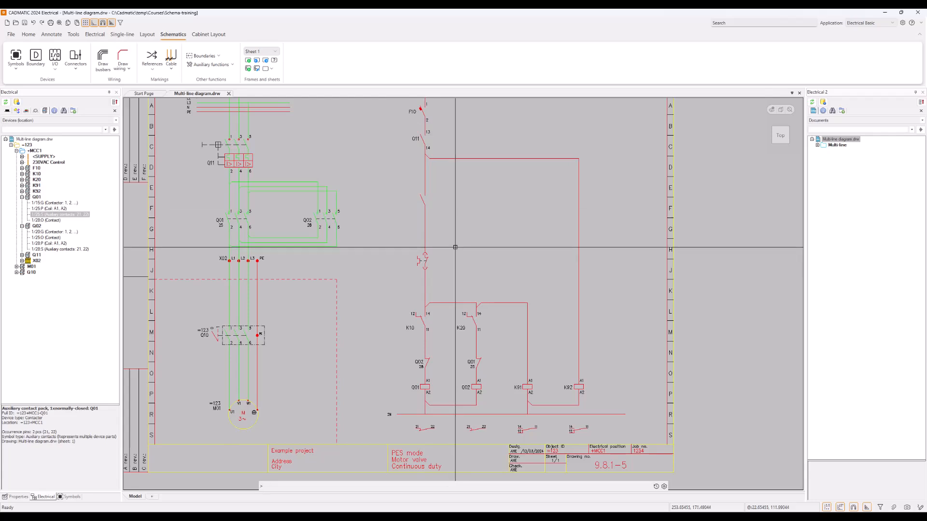
click(219, 56)
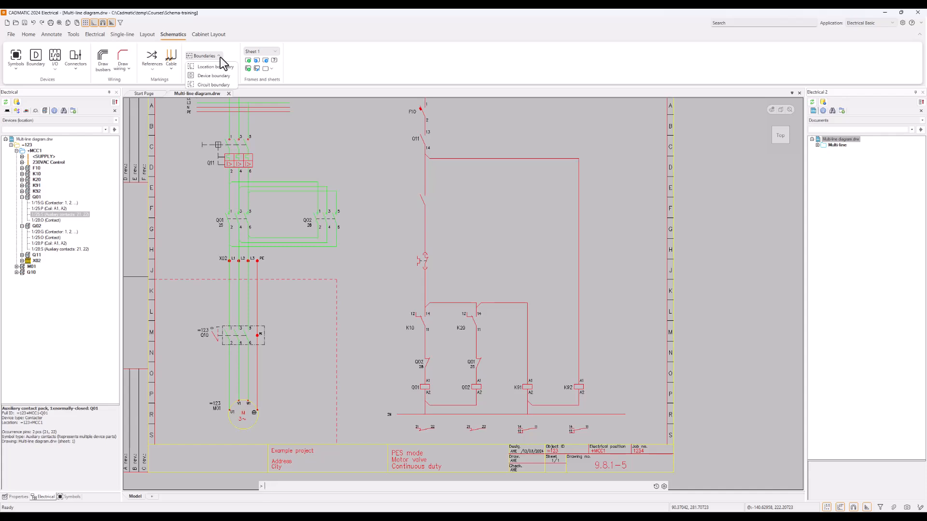
click(220, 57)
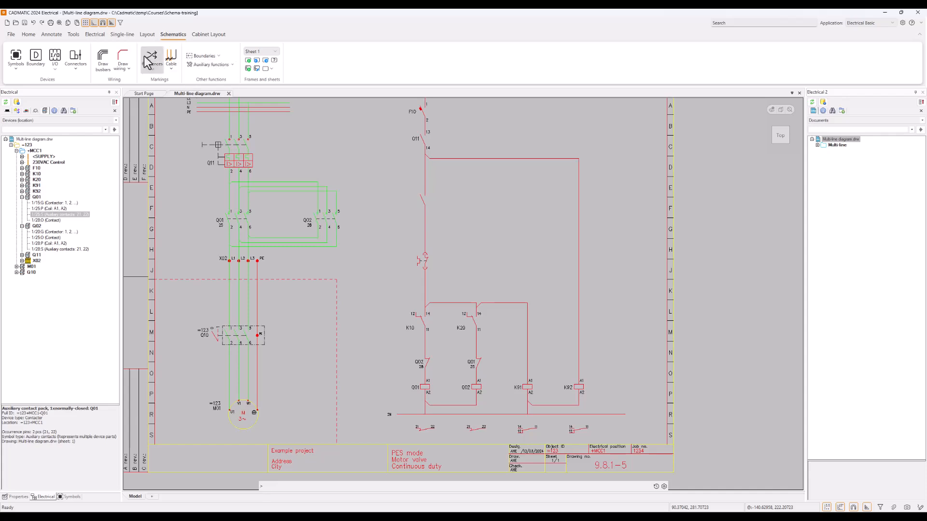
click(38, 59)
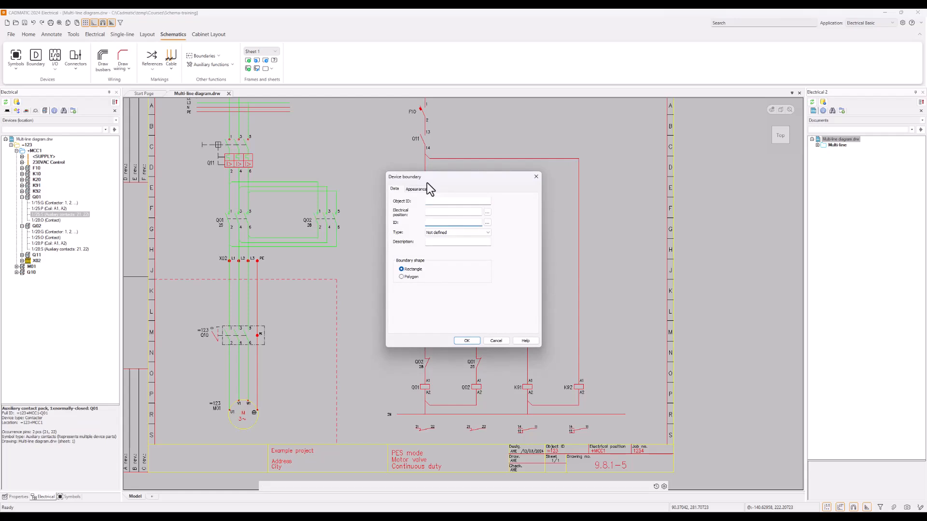
click(488, 223)
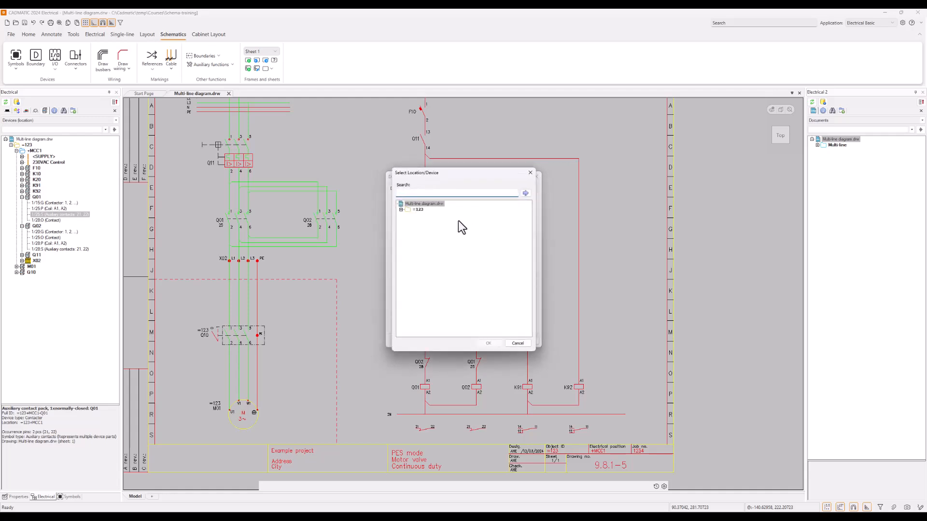
click(400, 210)
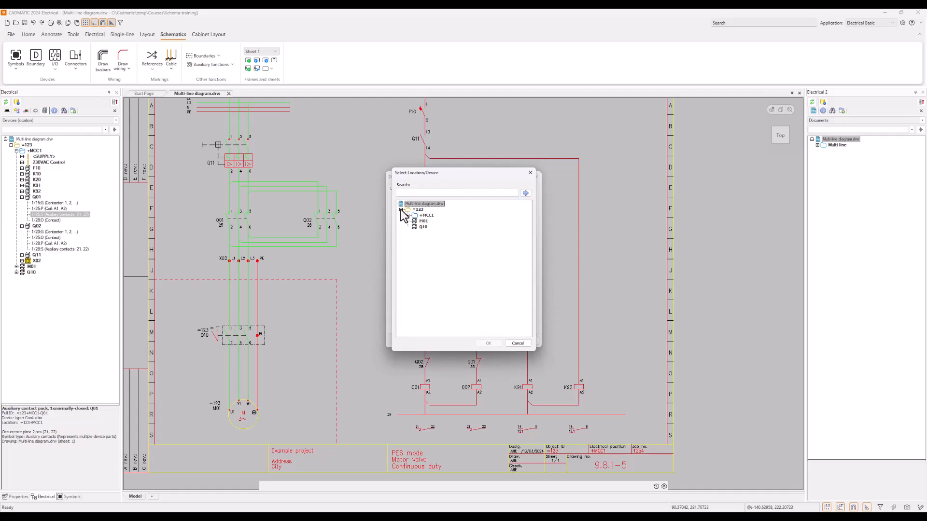
click(422, 227)
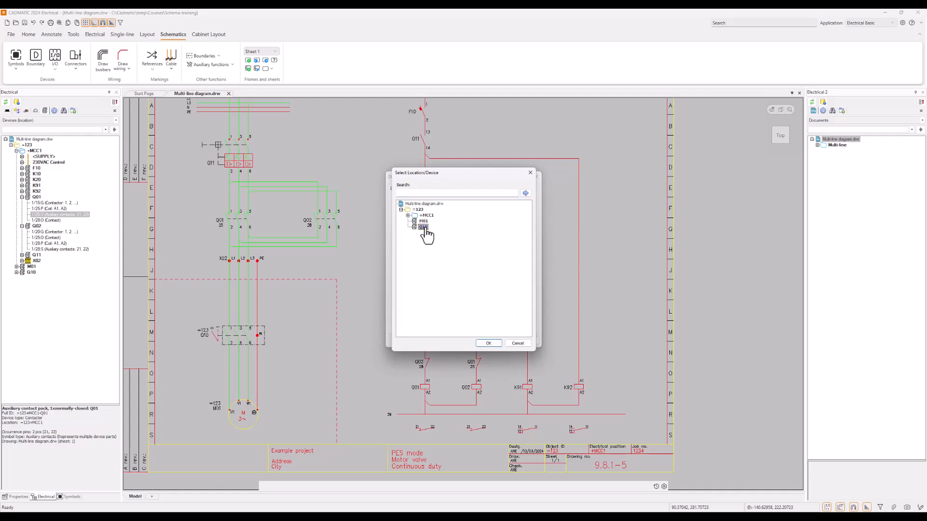
click(488, 343)
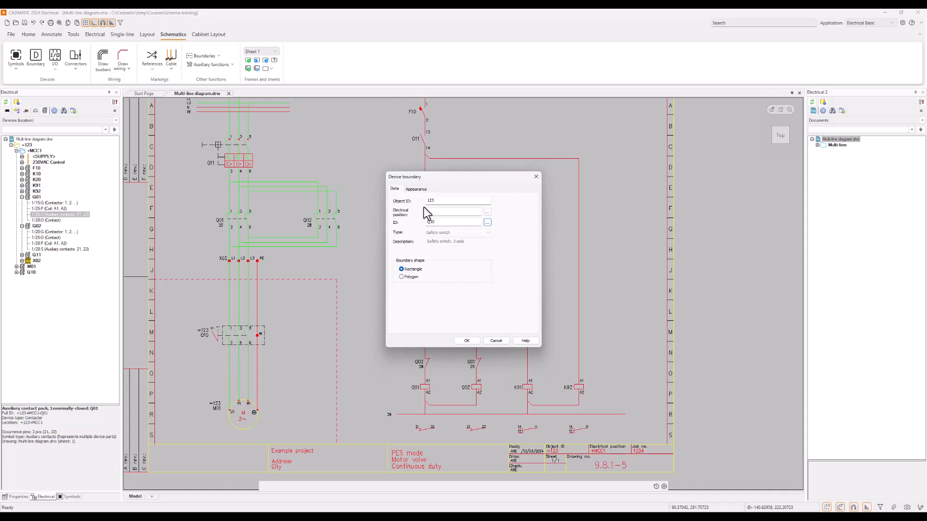
Draw the Q10 boundary rectangle, about 56 by 21 units, around the open contact below Q11 in the control circuit.
click(416, 189)
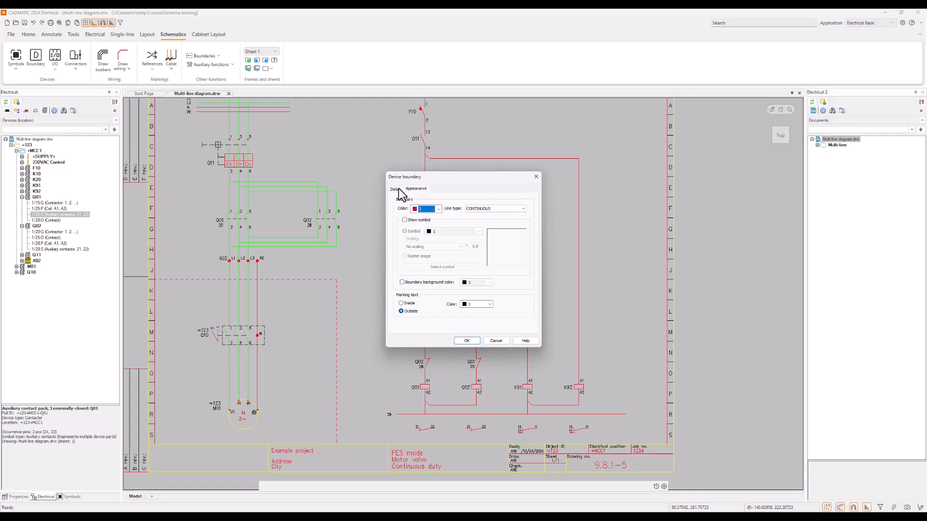
click(396, 190)
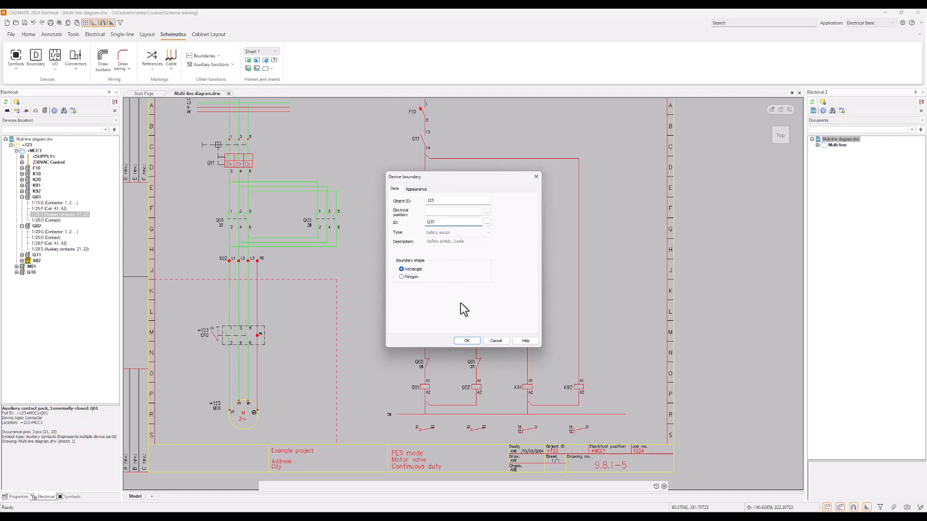
click(467, 341)
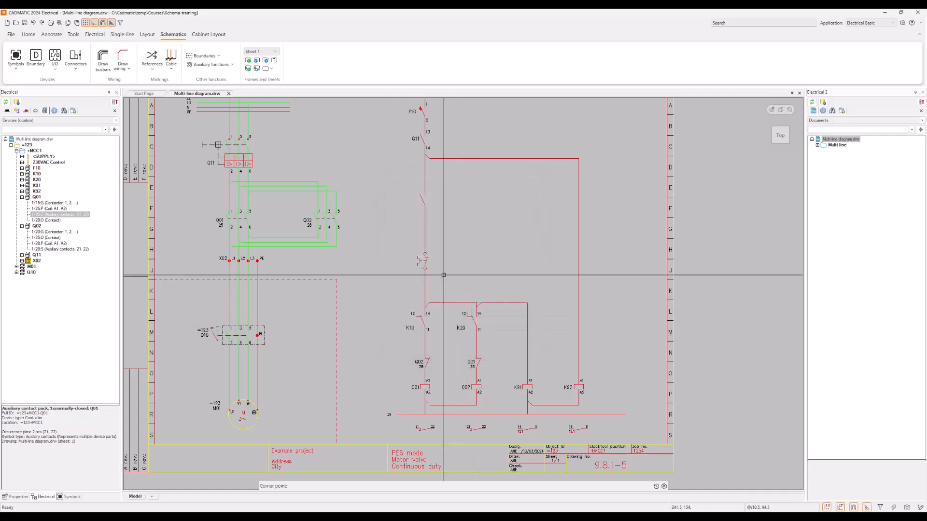
click(392, 186)
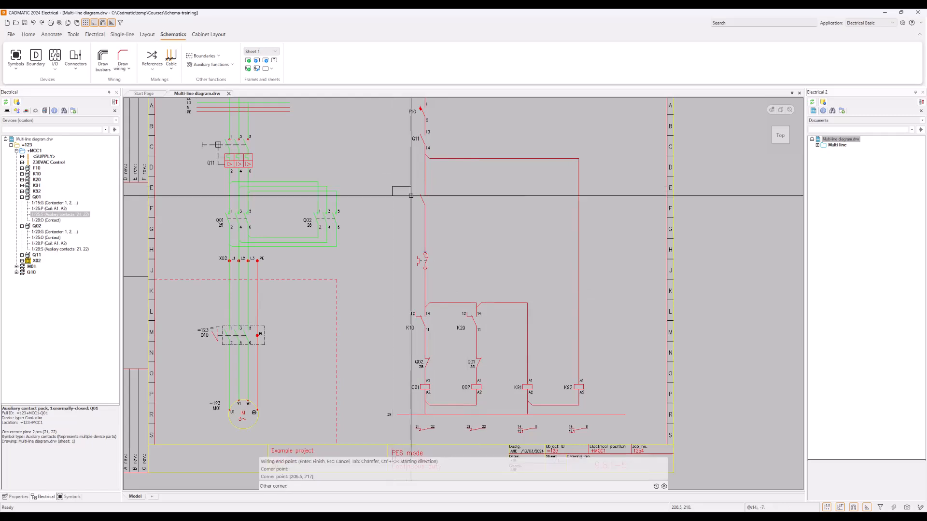
click(466, 214)
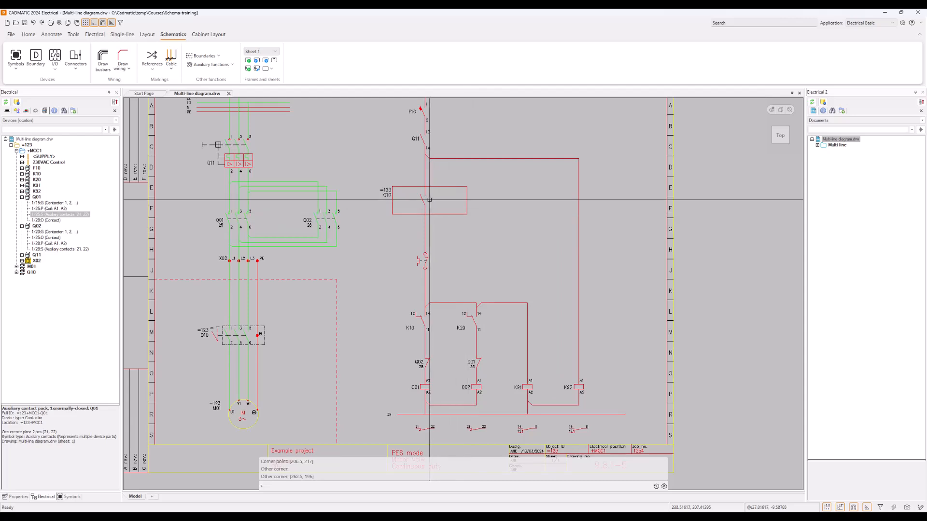
Draw a rectangular device boundary for motor M01, about 56 by 21 units, around the contact below the Q10 boundary.
mouse_move(421, 197)
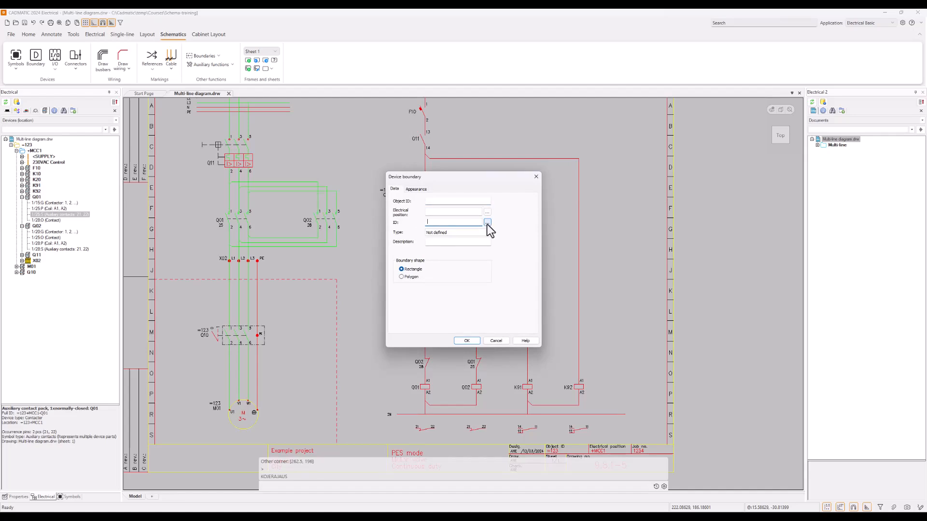
click(487, 222)
click(401, 209)
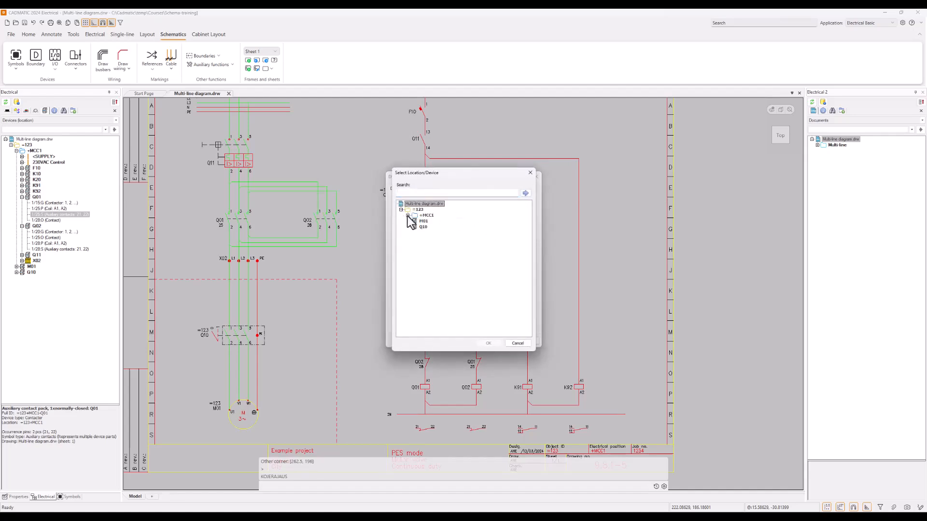
click(423, 221)
click(489, 343)
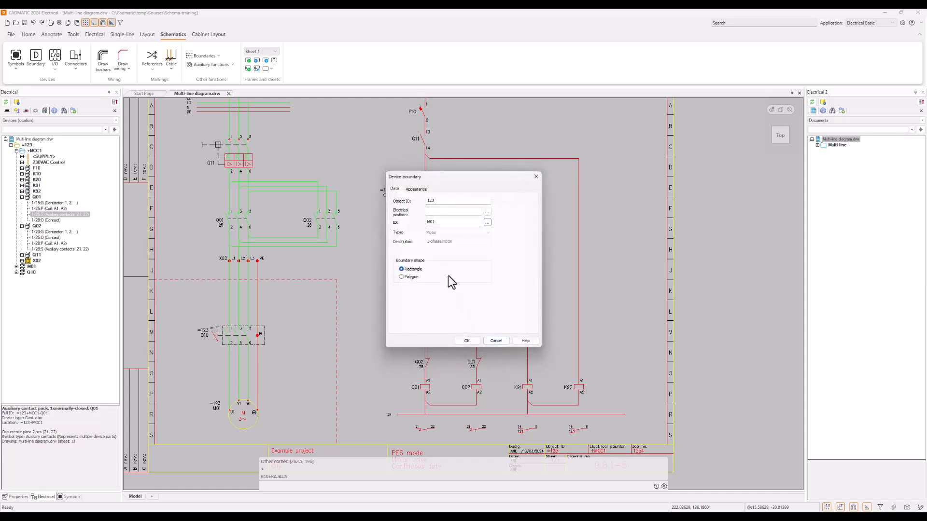
click(467, 340)
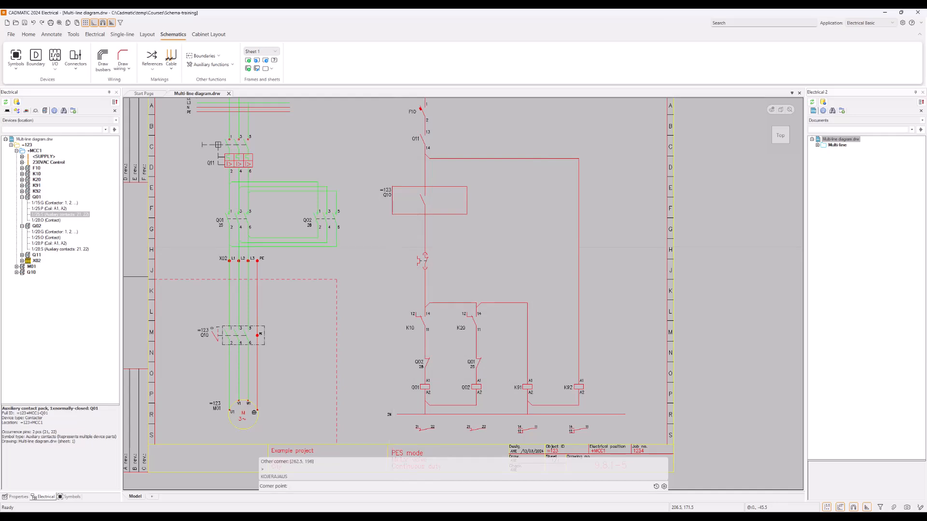
click(392, 247)
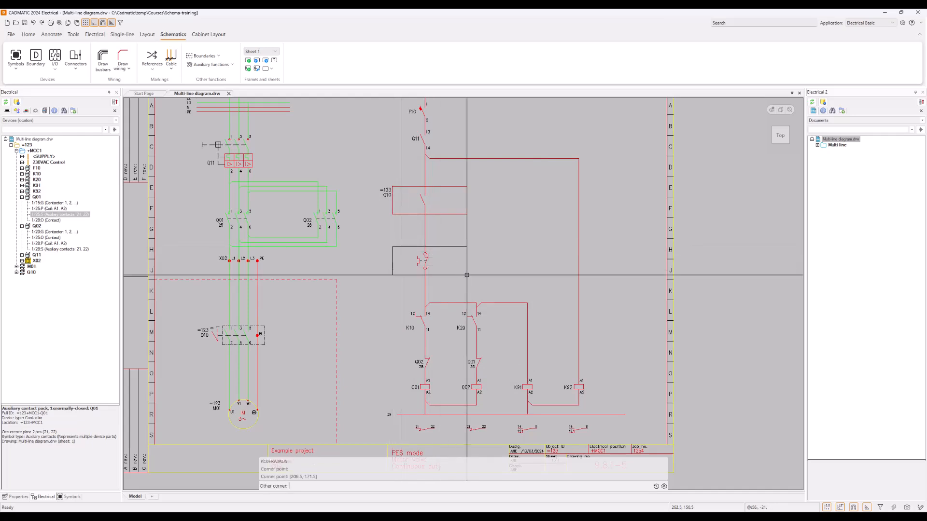
click(467, 275)
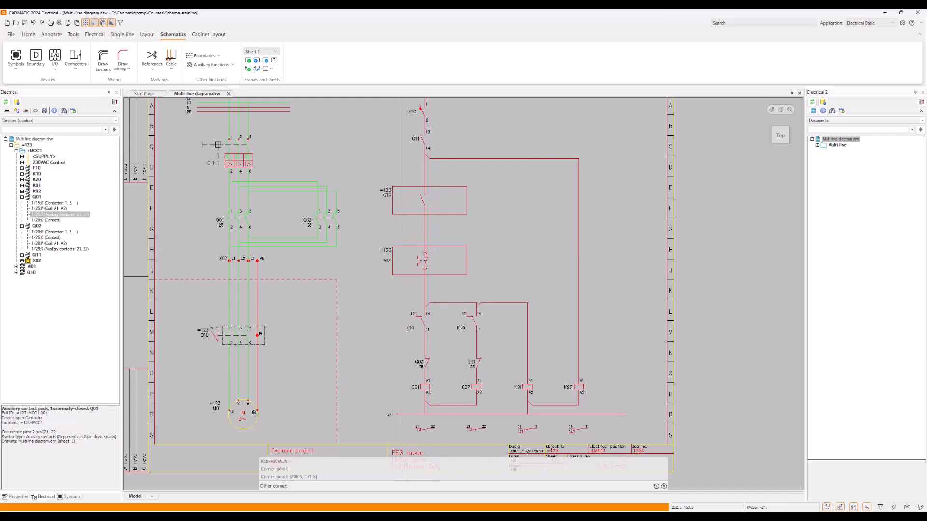
Set the upper connector of the contact inside the M01 boundary to 19.
click(422, 259)
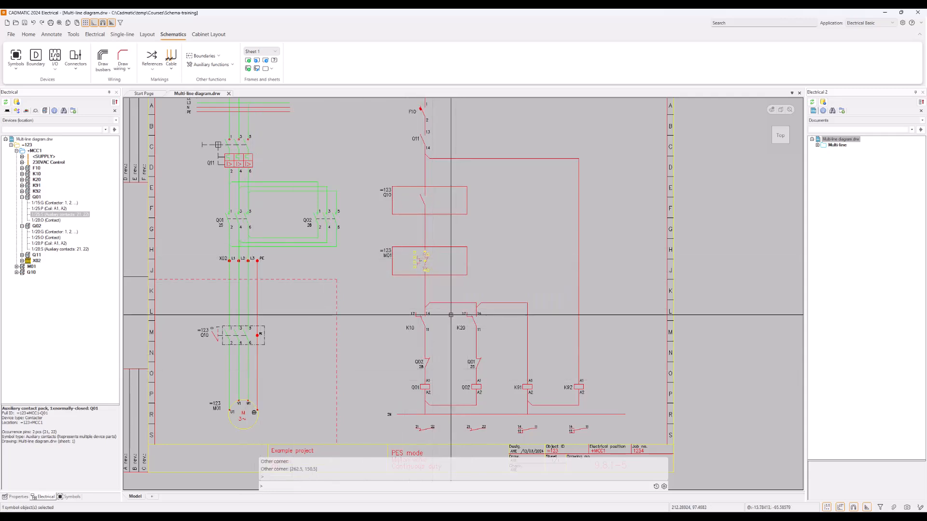
key(Escape)
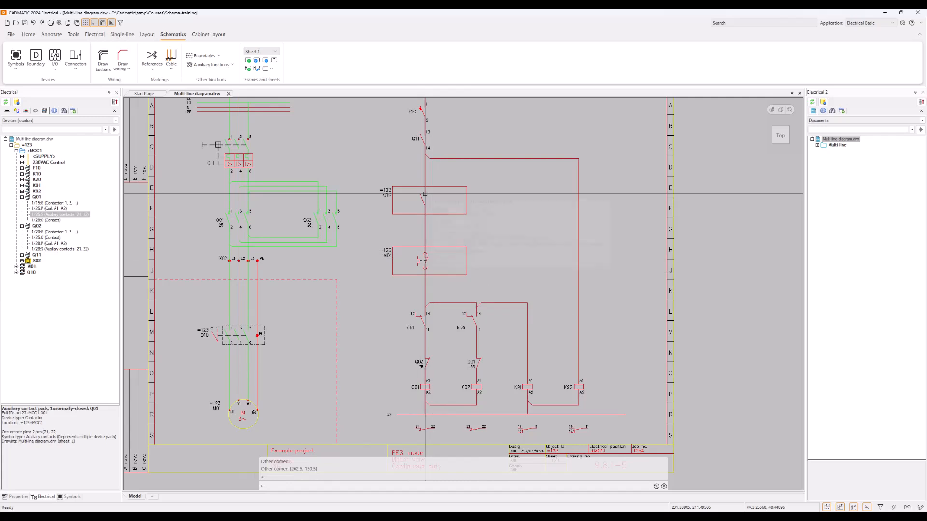
mouse_move(425, 195)
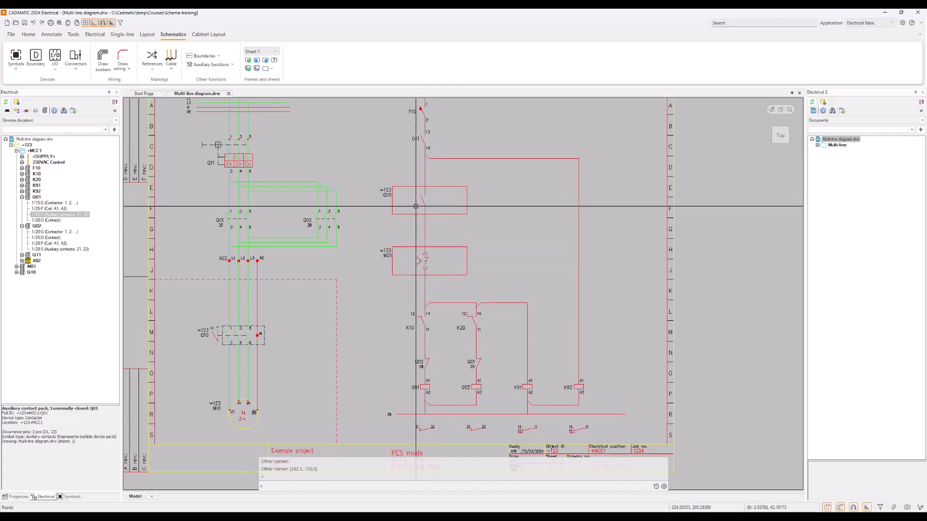
click(421, 260)
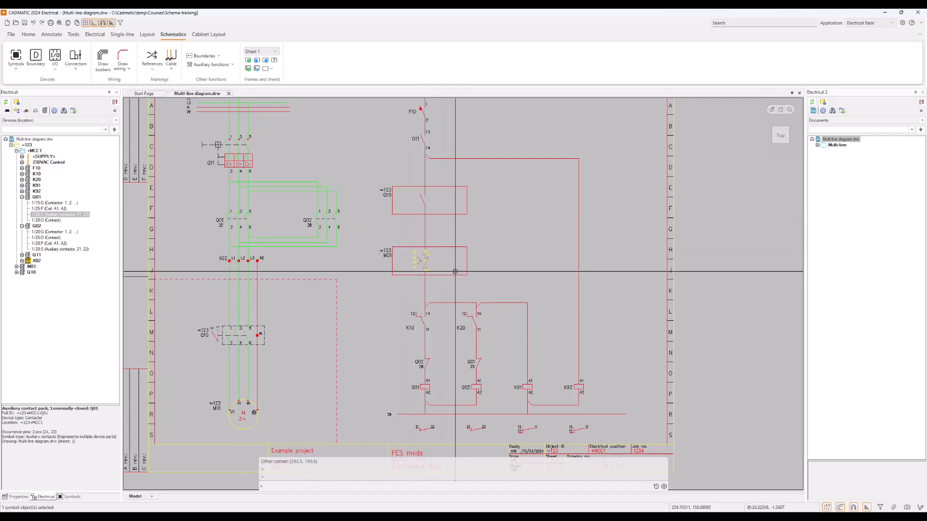
click(16, 497)
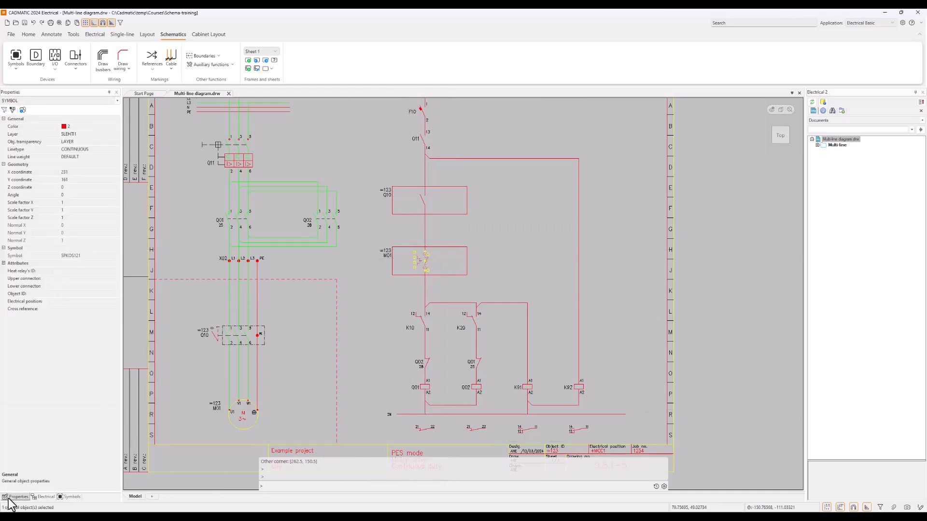
click(73, 280)
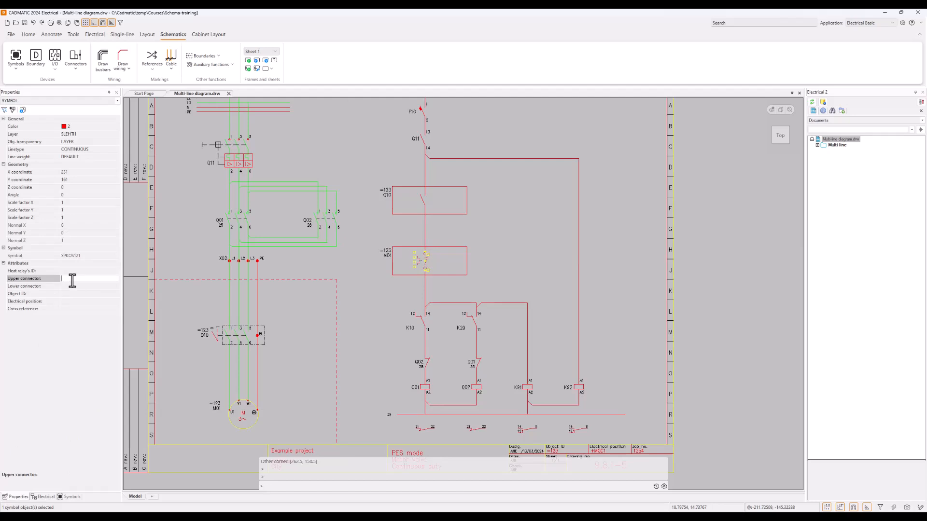
text(q)
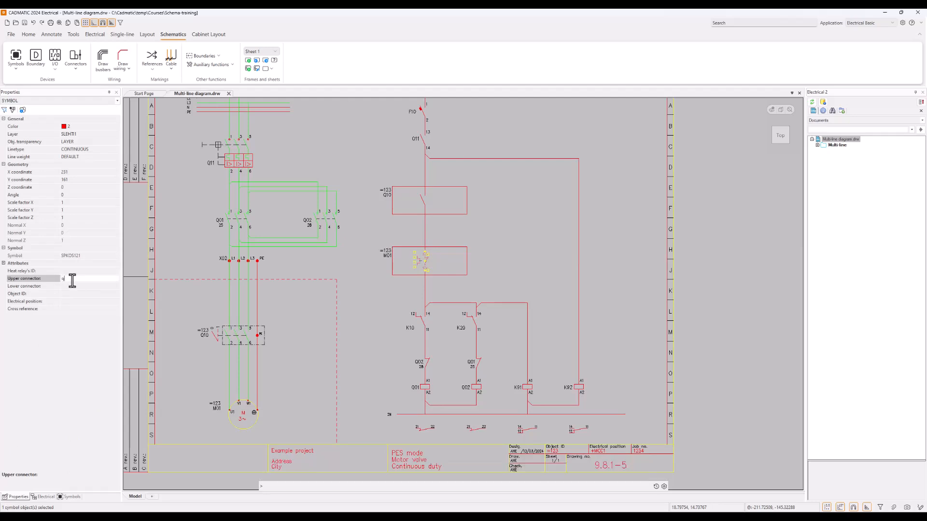
key(BackSpace)
text(19)
Set the lower connector of the contact inside the M01 boundary to 20.
click(77, 287)
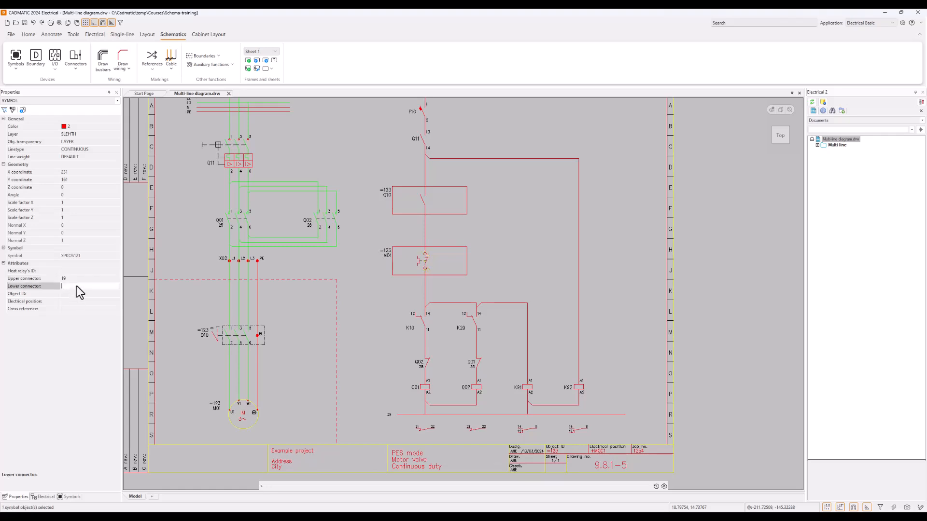
text(3)
key(Return)
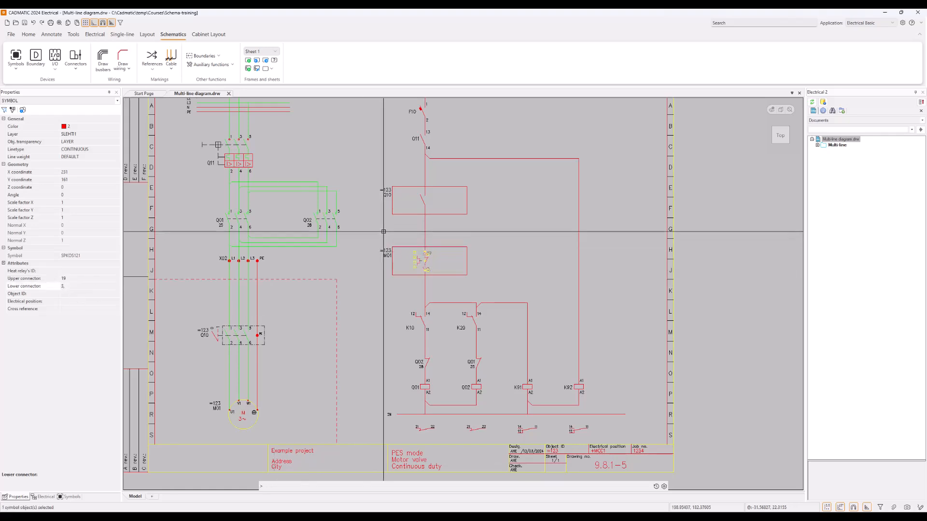
key(Escape)
click(429, 266)
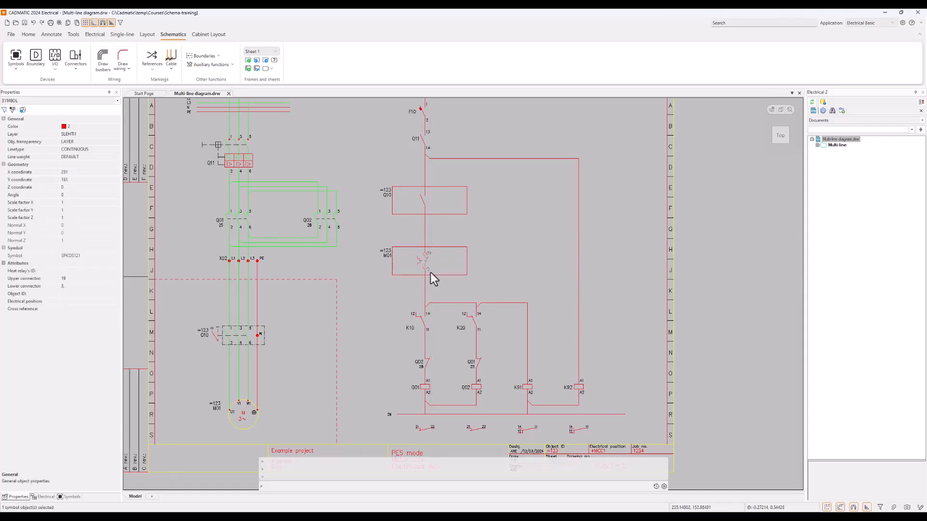
click(79, 288)
text(20)
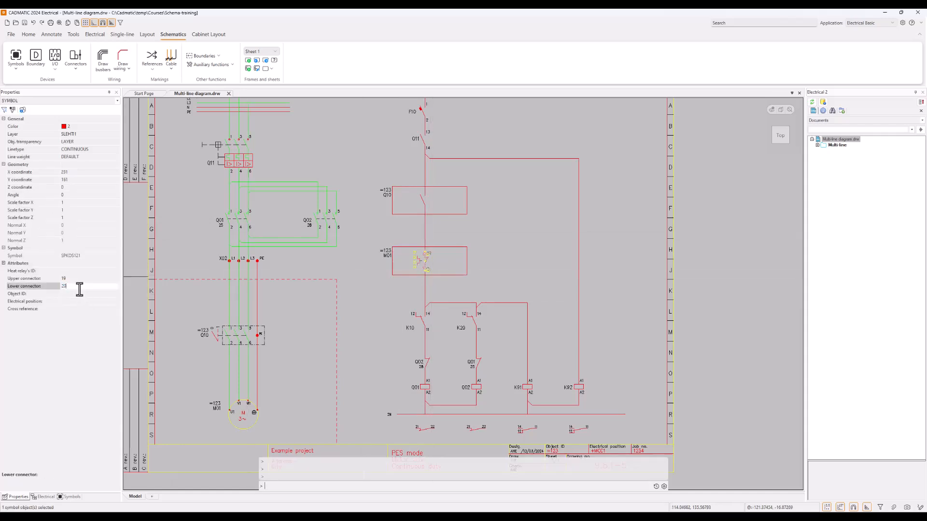
key(Return)
Set the contact inside the Q10 boundary to upper number 13 and lower number 14, and save the drawing.
click(434, 202)
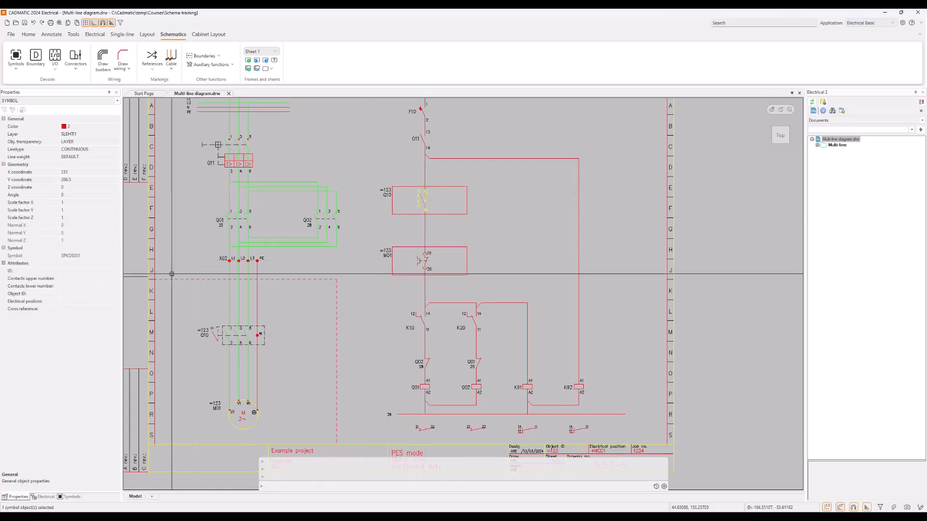
click(106, 279)
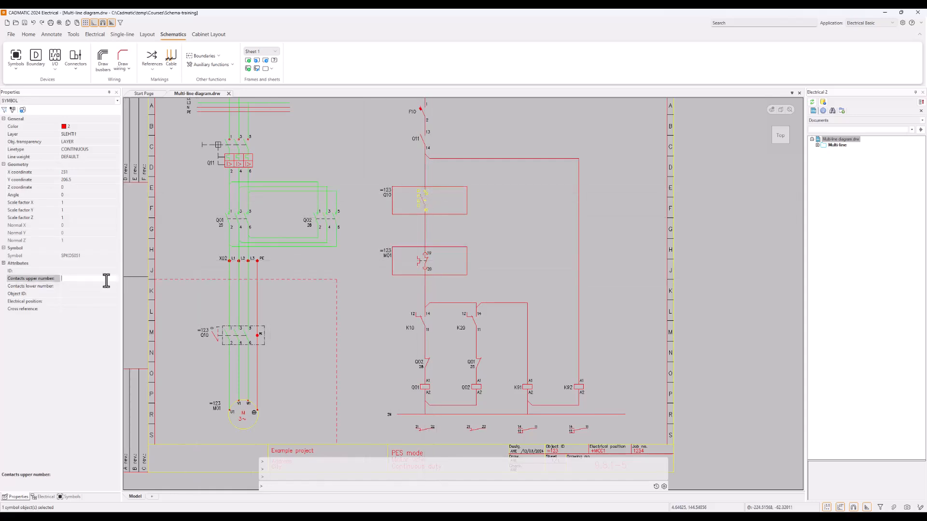
text(13)
click(106, 287)
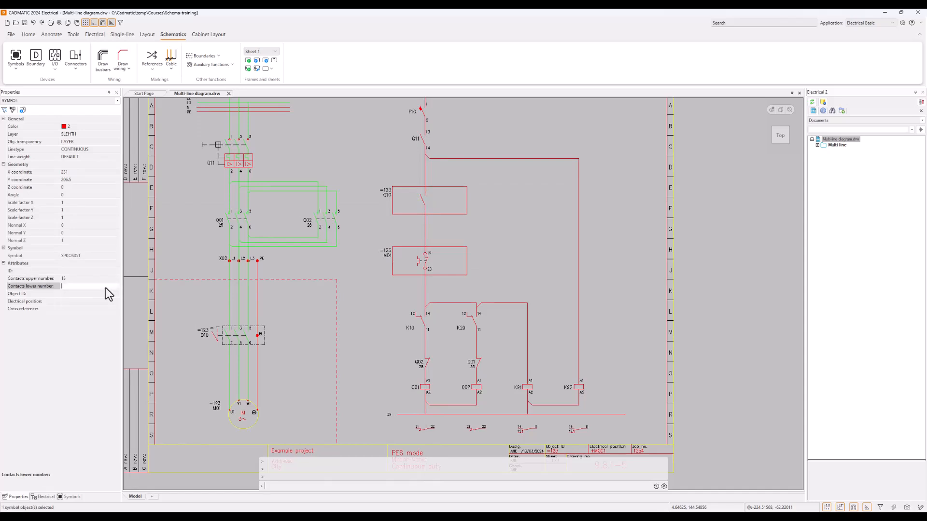
text(14)
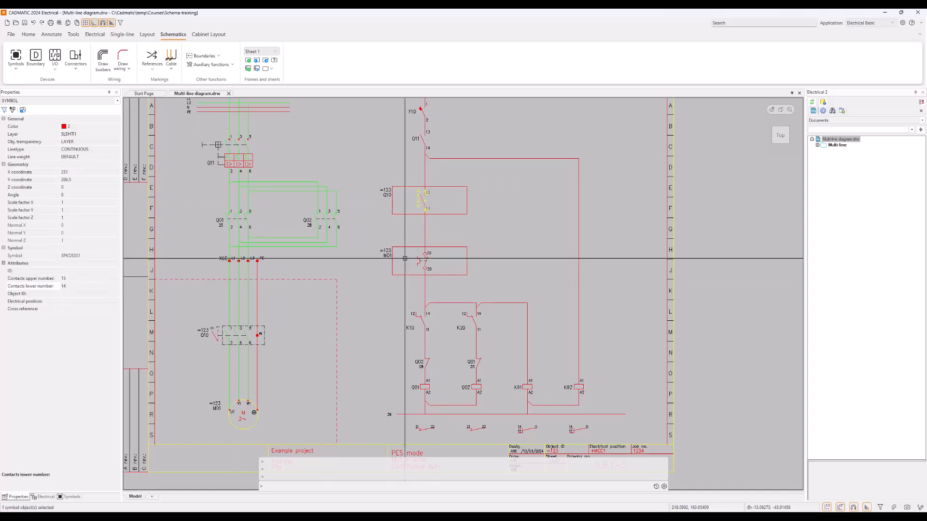
key(Escape)
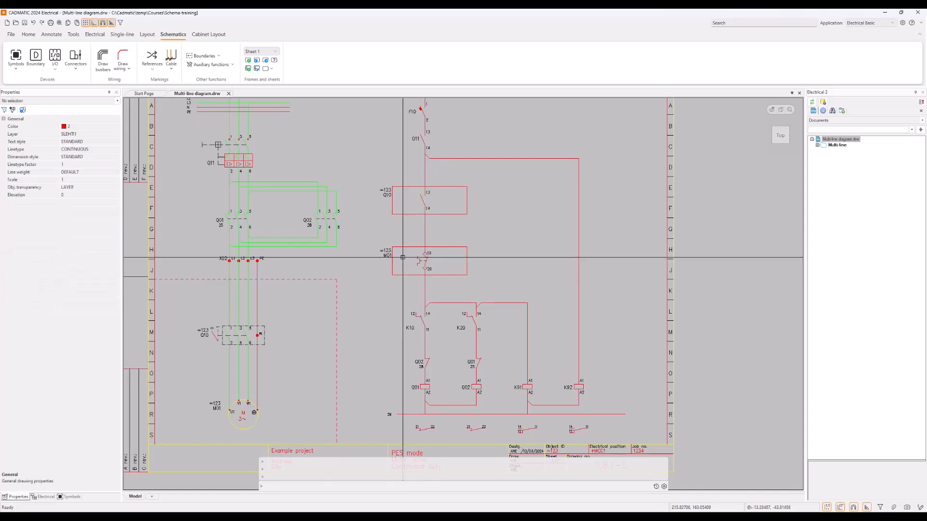
click(22, 25)
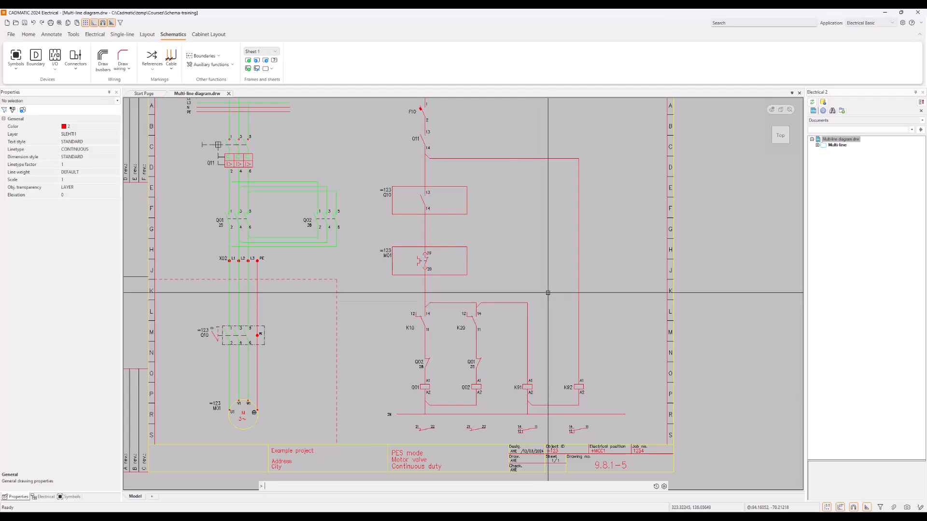
Start inserting the "Device connector below" symbol SPLL002 from the Terminals symbols into the drawing.
click(70, 498)
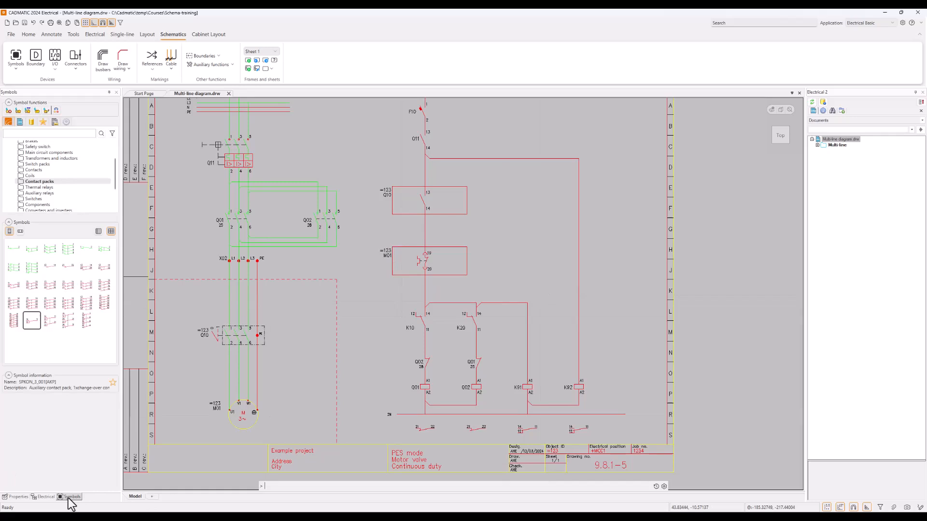
scroll(45, 202, down, 2)
click(33, 203)
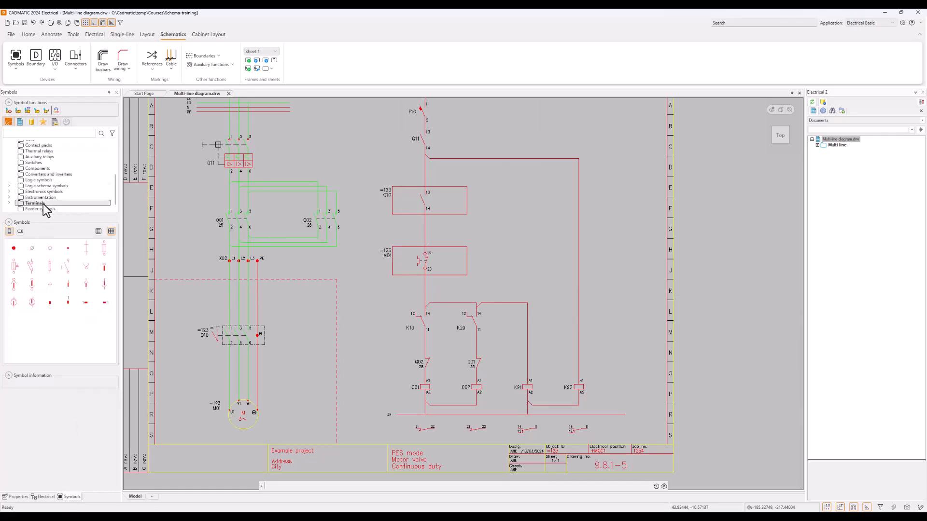
click(68, 303)
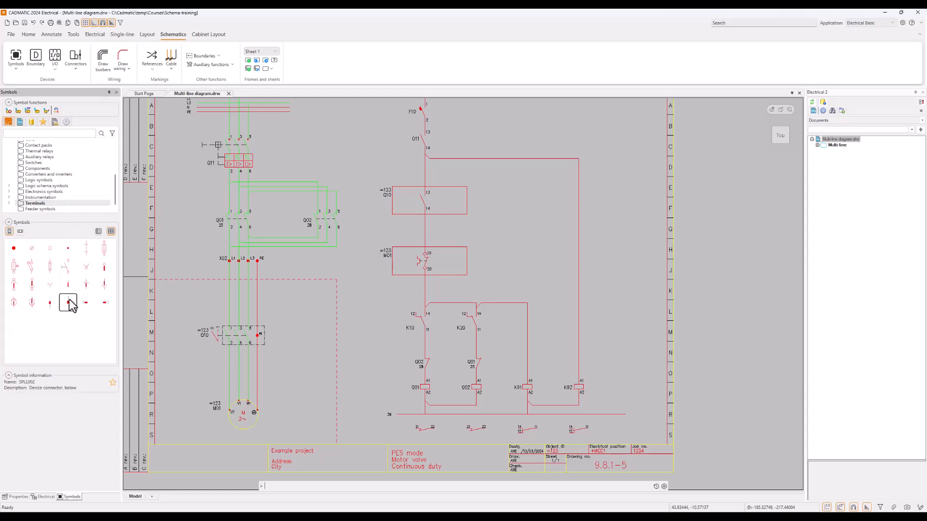
click(260, 334)
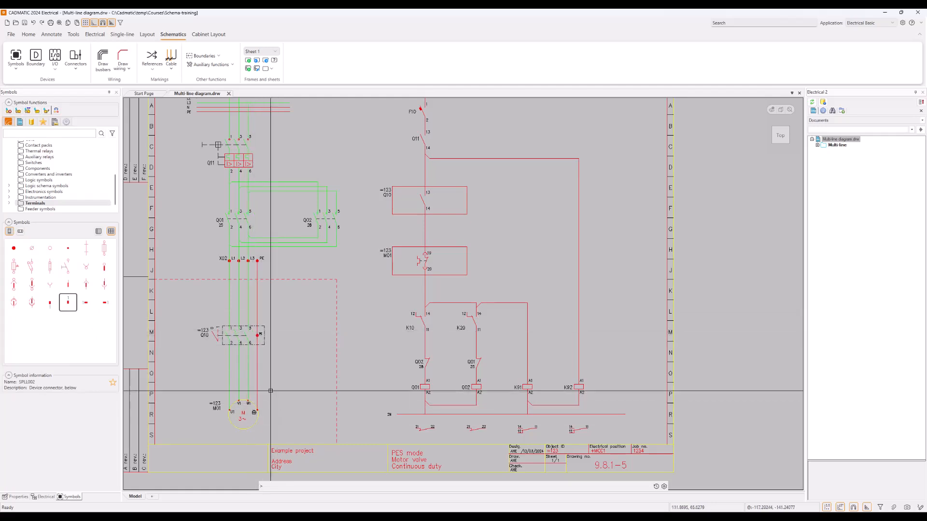
right_click(69, 304)
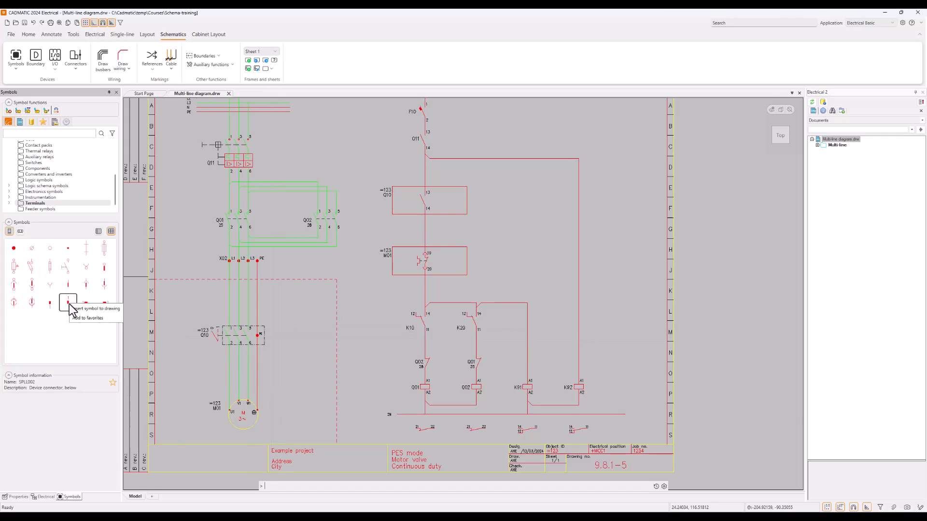
click(106, 311)
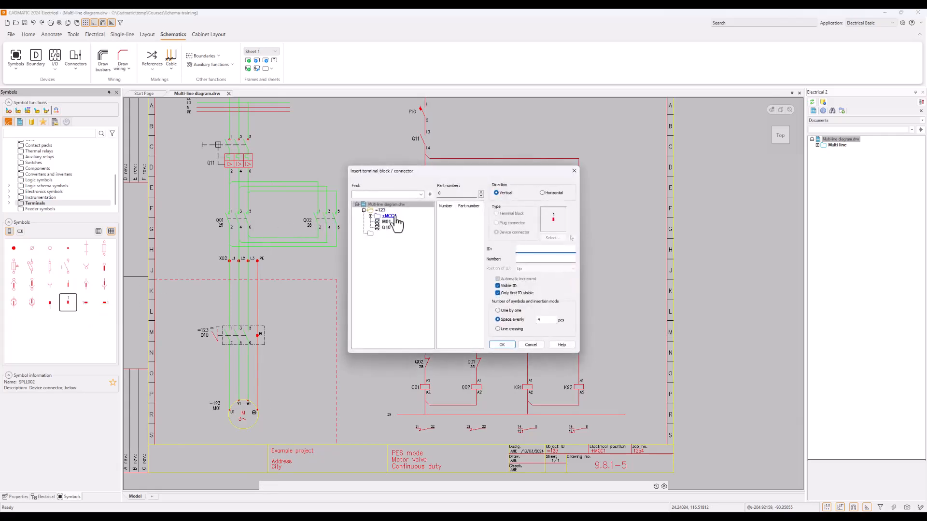
Number the device connectors PE with one-by-one insertion, placing one beside the contact inside each of the Q10 and M01 boundaries.
click(538, 259)
text(PE)
click(499, 311)
click(502, 345)
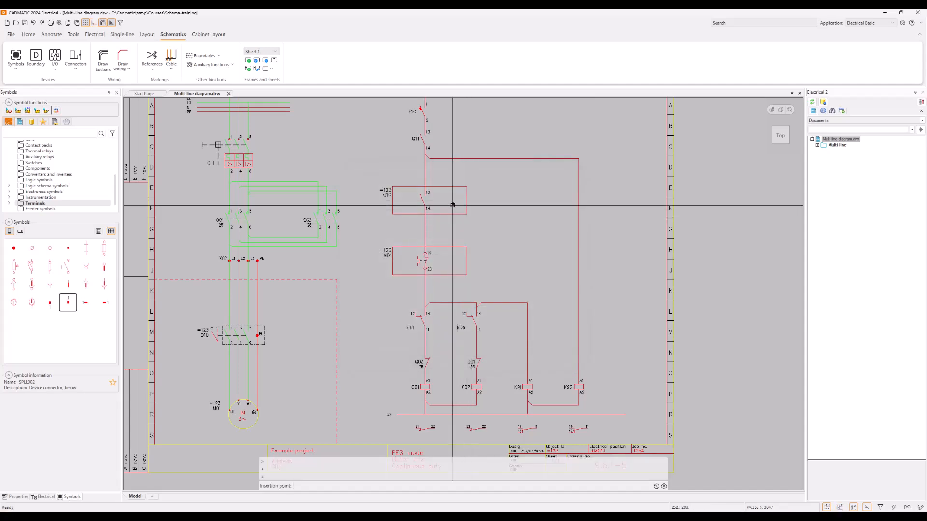
click(453, 203)
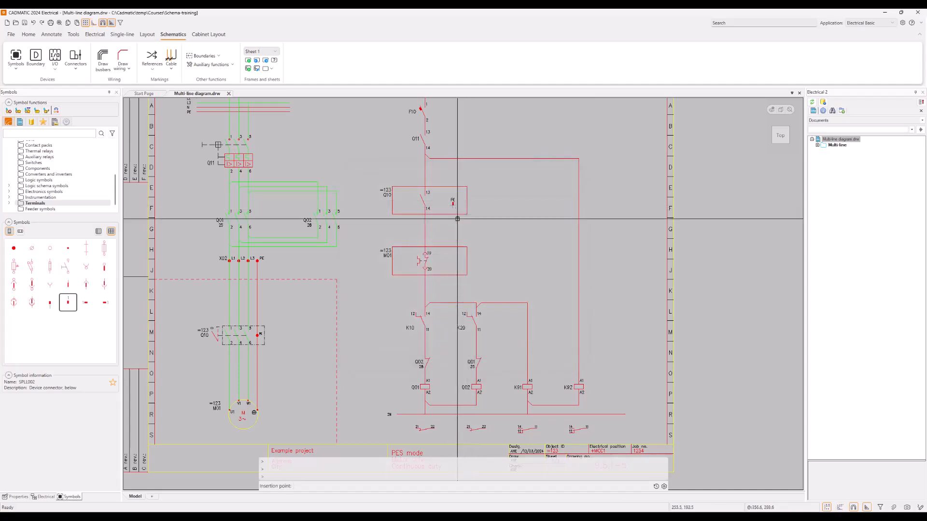
click(452, 265)
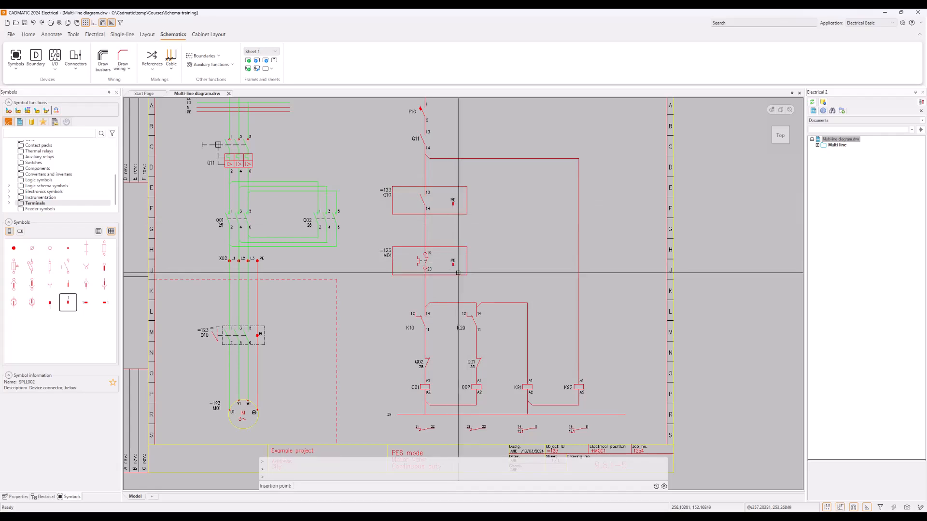
key(Escape)
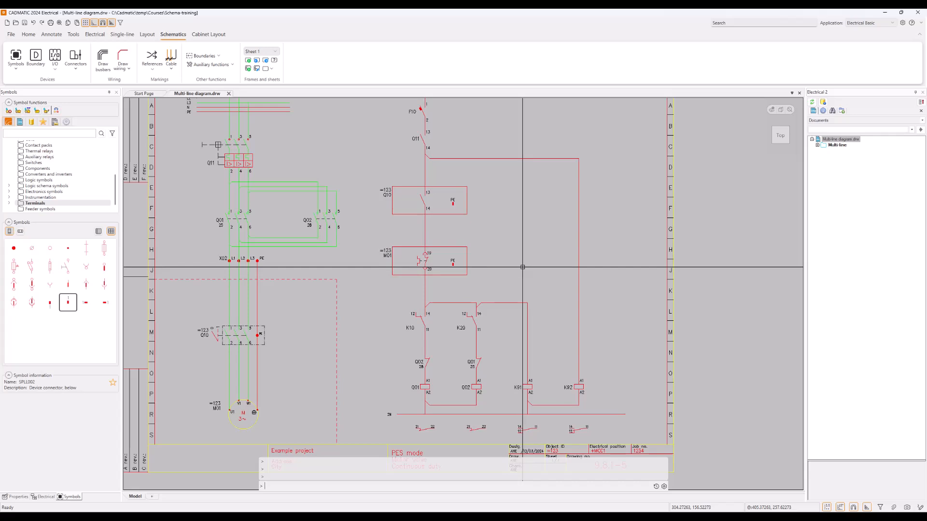
Switch to the browser's example drawing, examine the control circuit's terminal block locations, and return to the multi-line diagram.
click(13, 249)
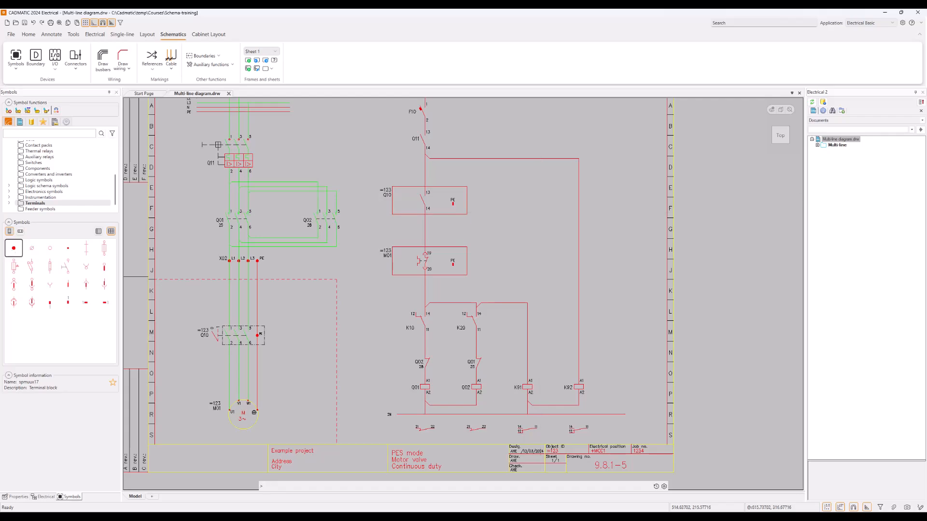
mouse_move(926, 205)
mouse_down()
mouse_move(435, 113)
mouse_move(416, 10)
mouse_up()
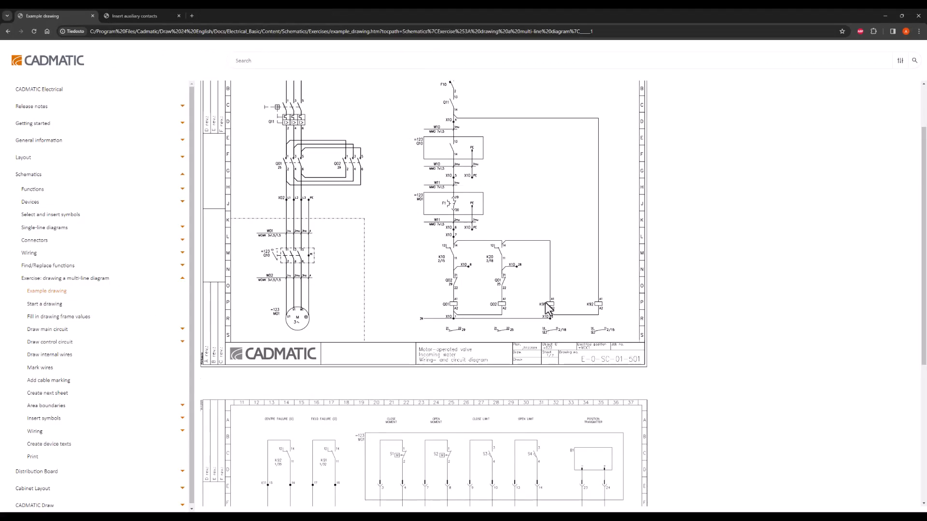
scroll(545, 299, up, 2)
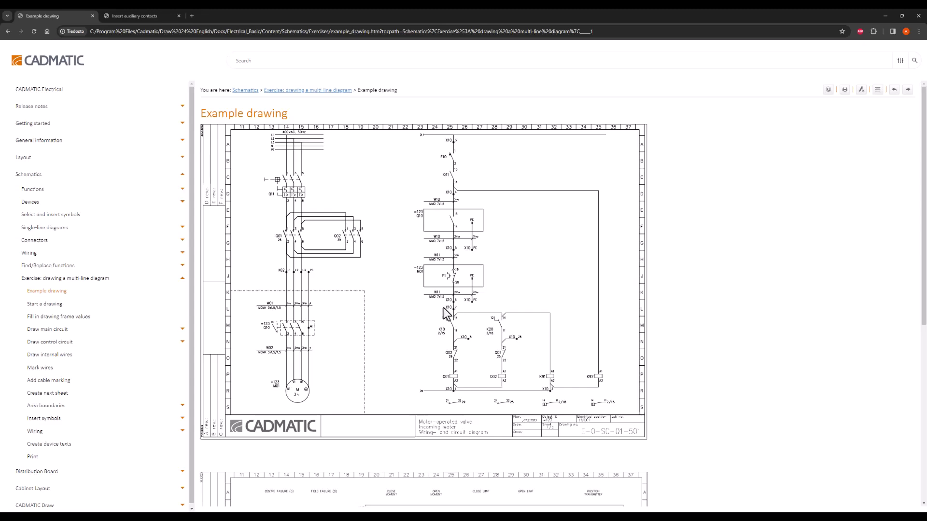
drag(549, 13, 926, 144)
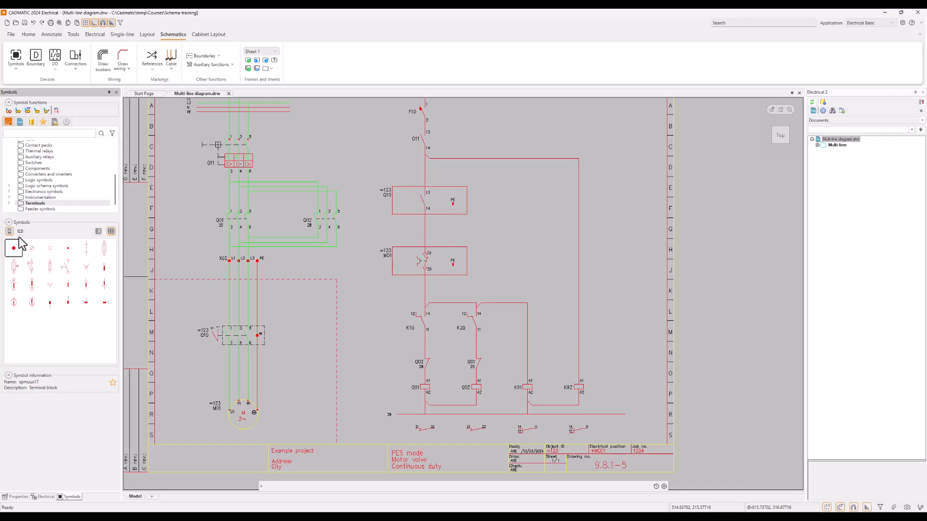
click(78, 68)
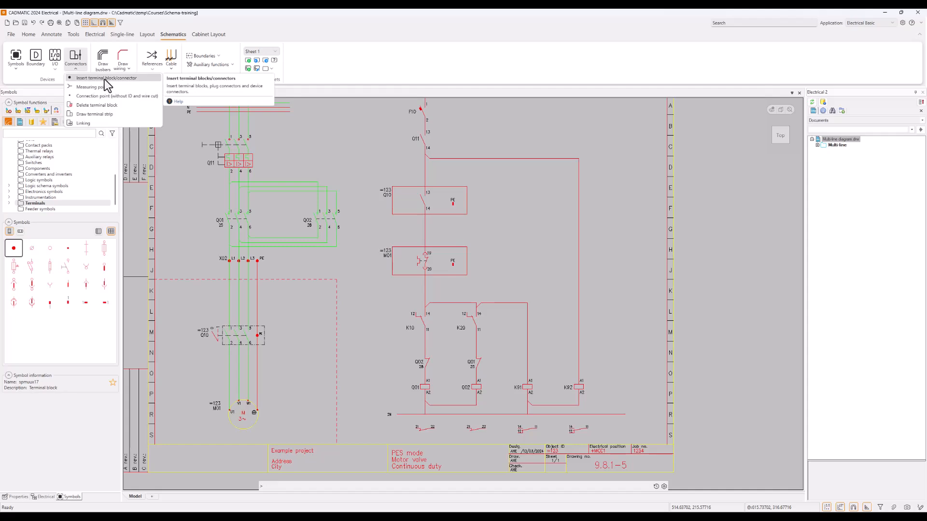
click(512, 189)
mouse_move(518, 191)
middle_down()
mouse_move(514, 209)
mouse_move(493, 215)
middle_up()
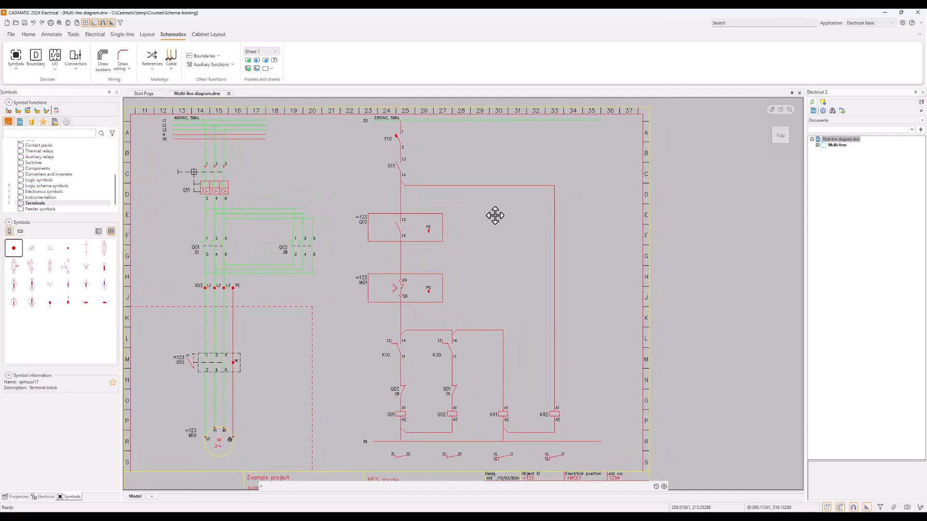
Start a terminal block insertion, choosing the Terminal block type with the filled-dot symbol.
click(75, 60)
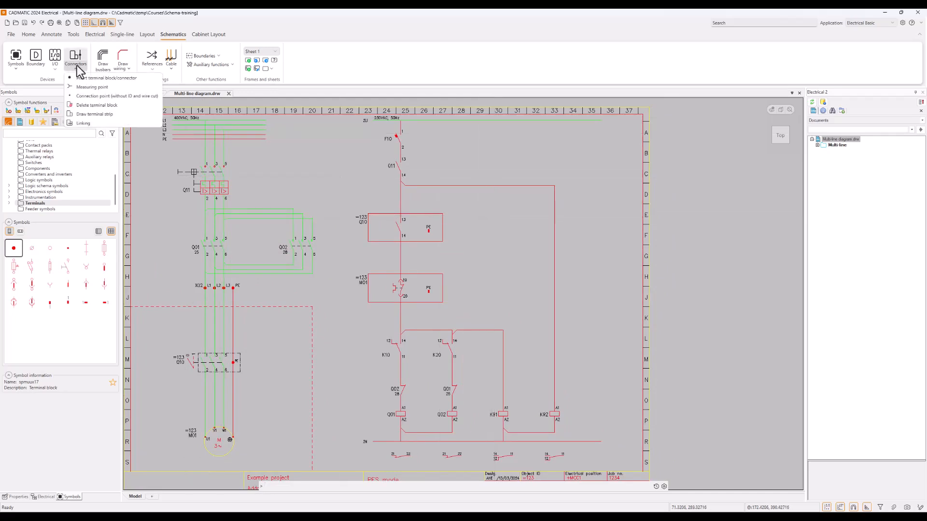
click(125, 77)
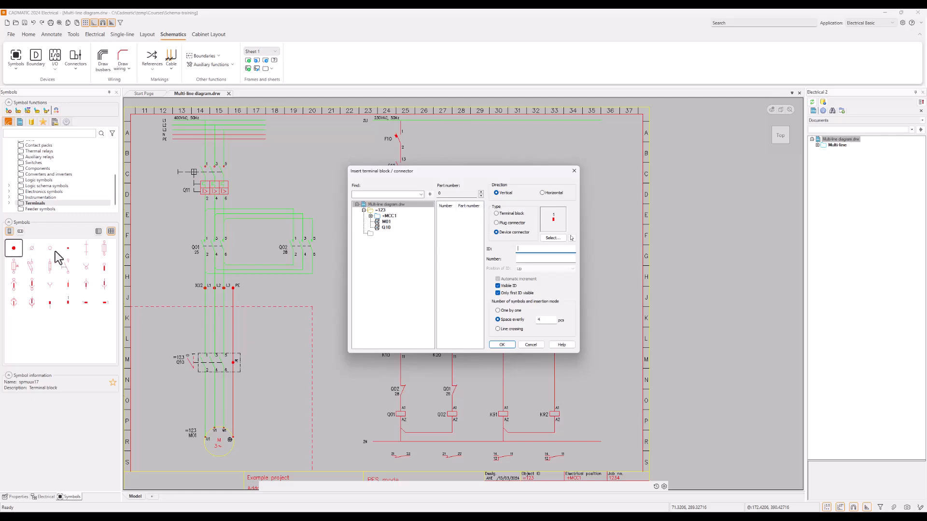
click(498, 214)
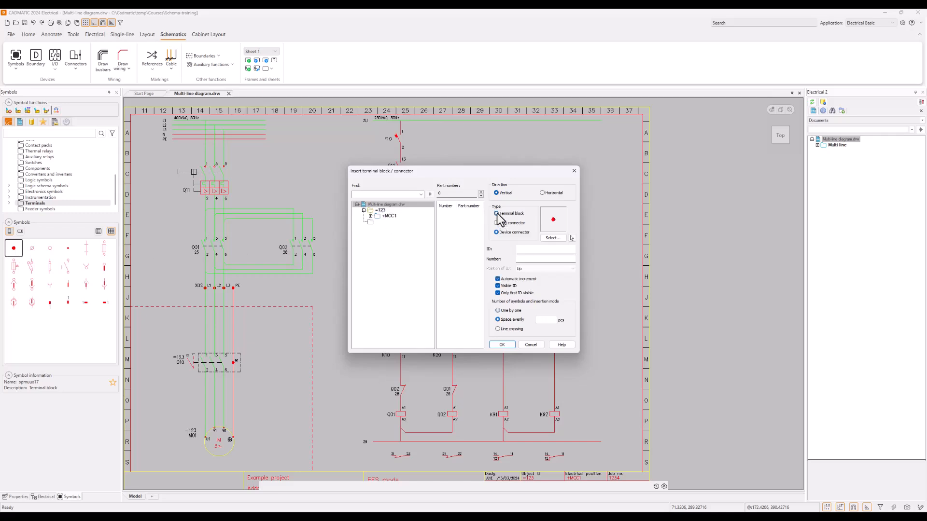
click(552, 238)
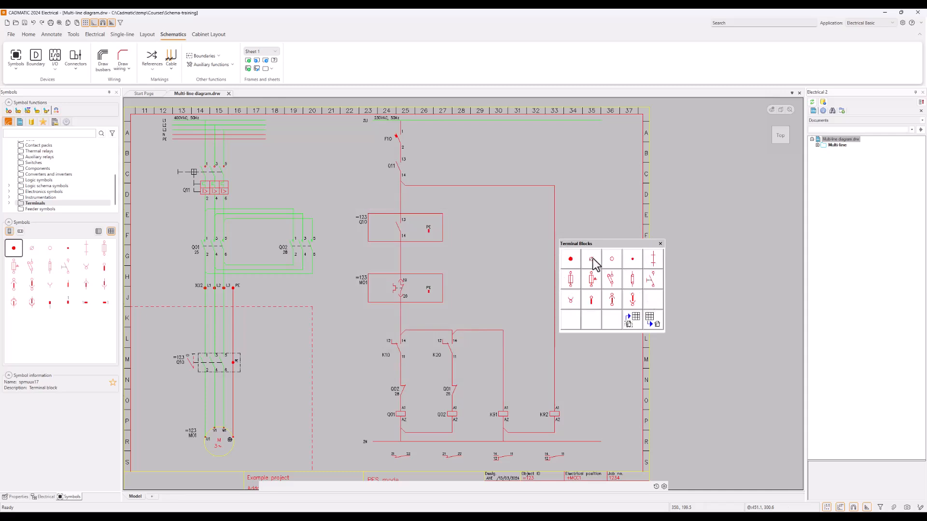
click(569, 259)
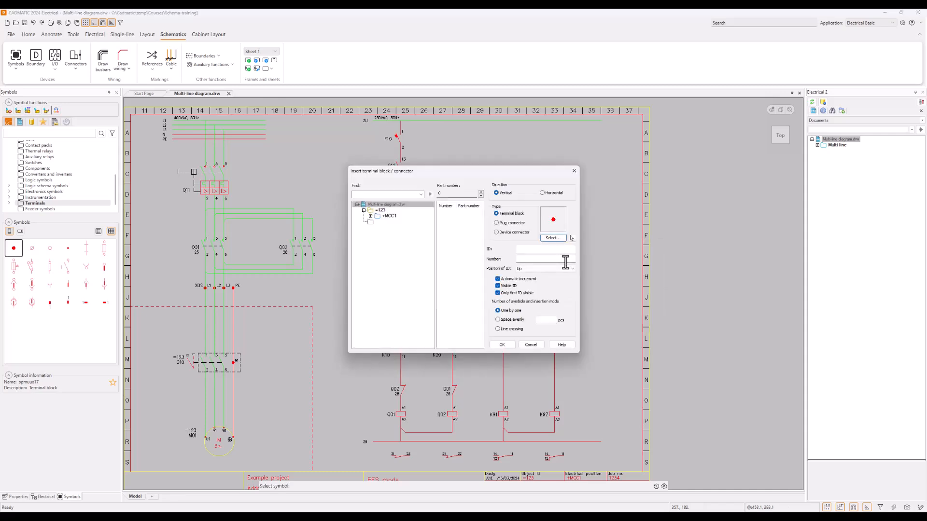
Configure the terminal blocks with ID X10, starting number 1, ID position Up, automatic increment and one-by-one insertion.
click(537, 250)
click(531, 259)
click(574, 269)
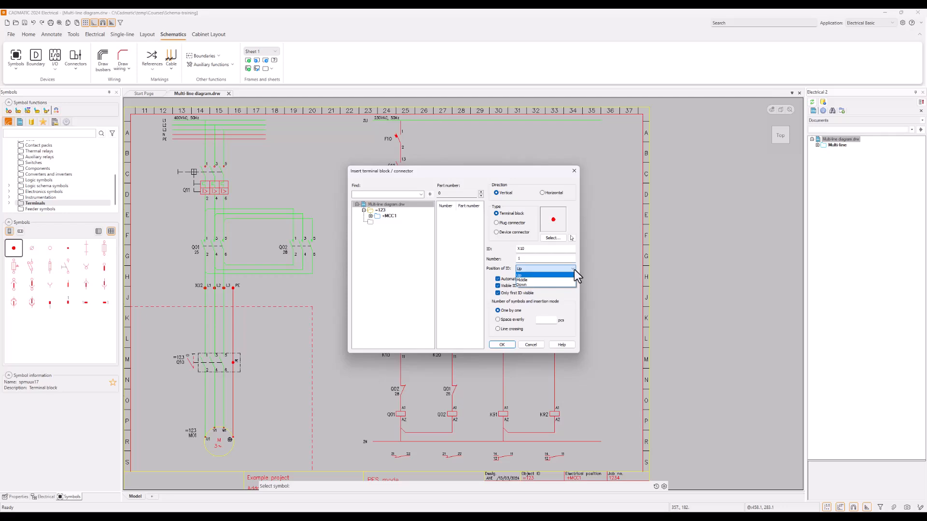
click(574, 269)
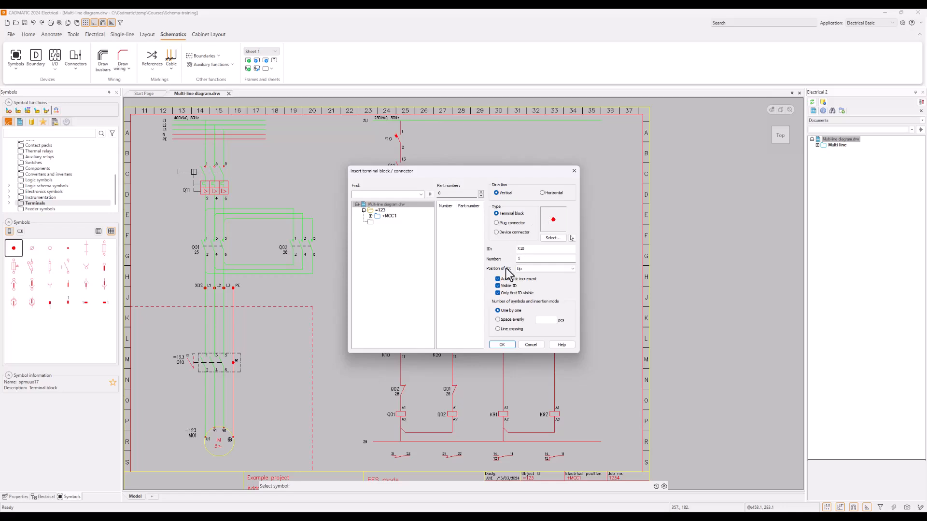
click(502, 345)
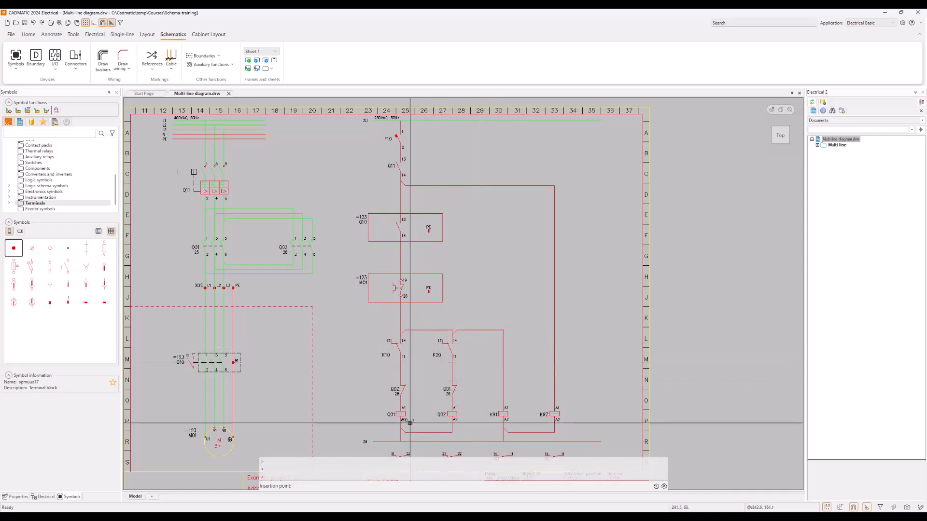
Place X10 terminals 1 and 2 on the 2N line where the Q01 and K91 coil branches meet it.
scroll(401, 441, up, 3)
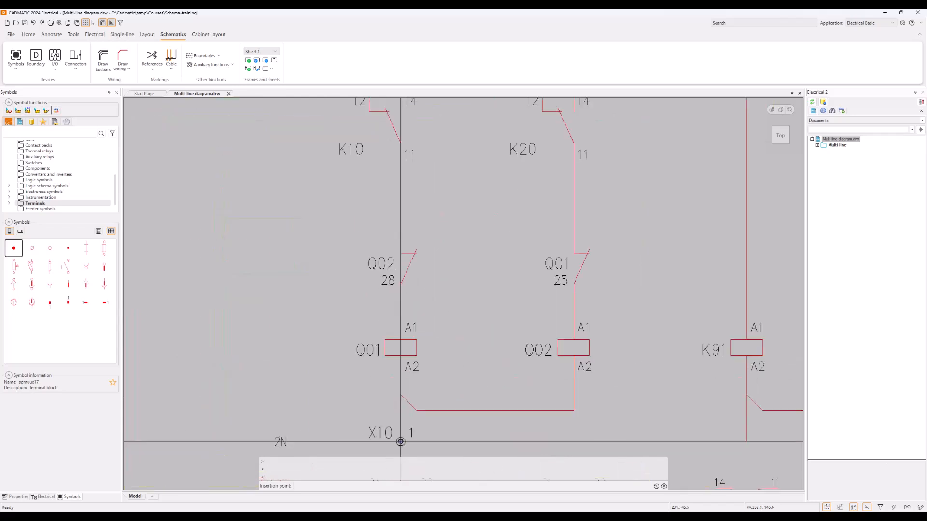
click(400, 441)
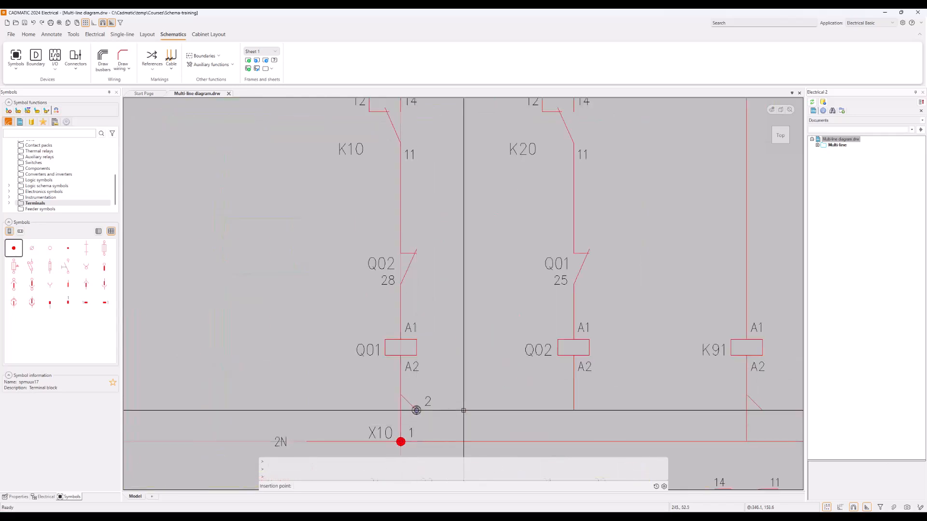
scroll(416, 410, down, 2)
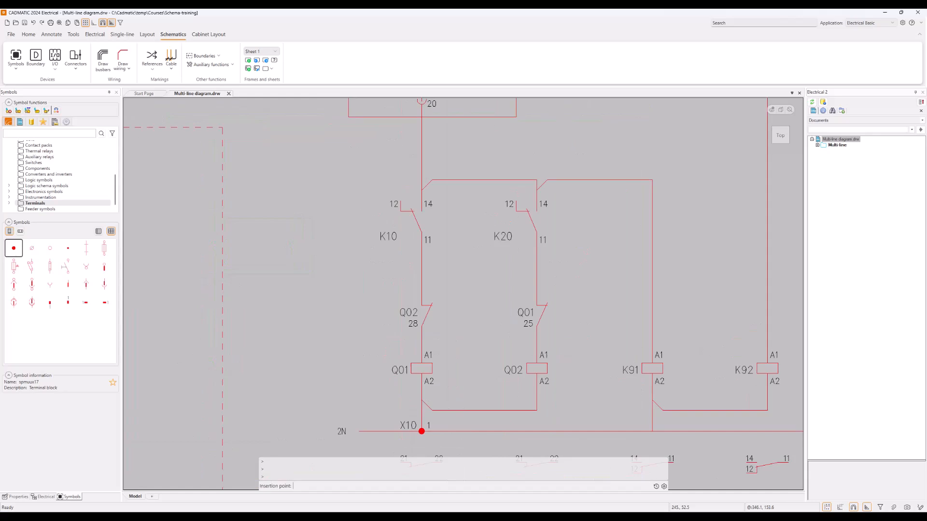
click(652, 422)
Place X10 terminal 3 on the control line above F10 and terminal 4 below the Q11 branch point.
scroll(657, 403, down, 4)
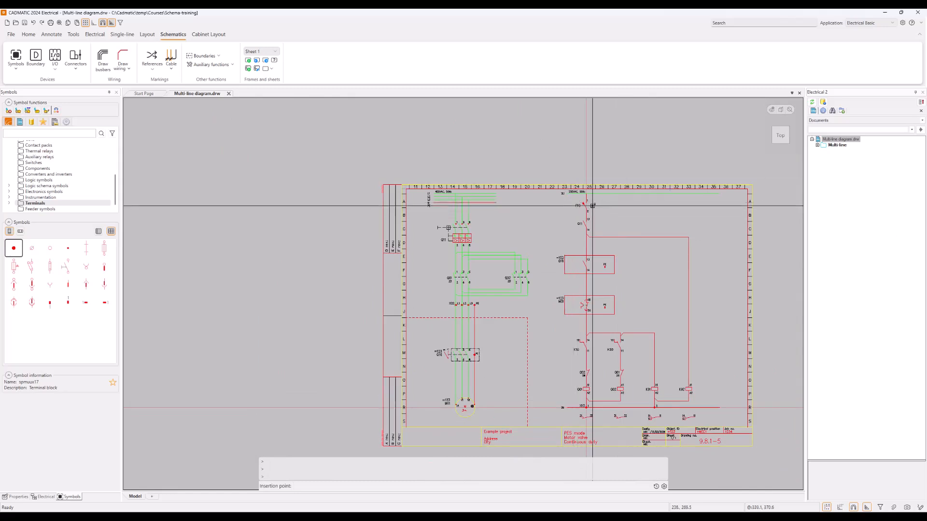
scroll(580, 178, up, 4)
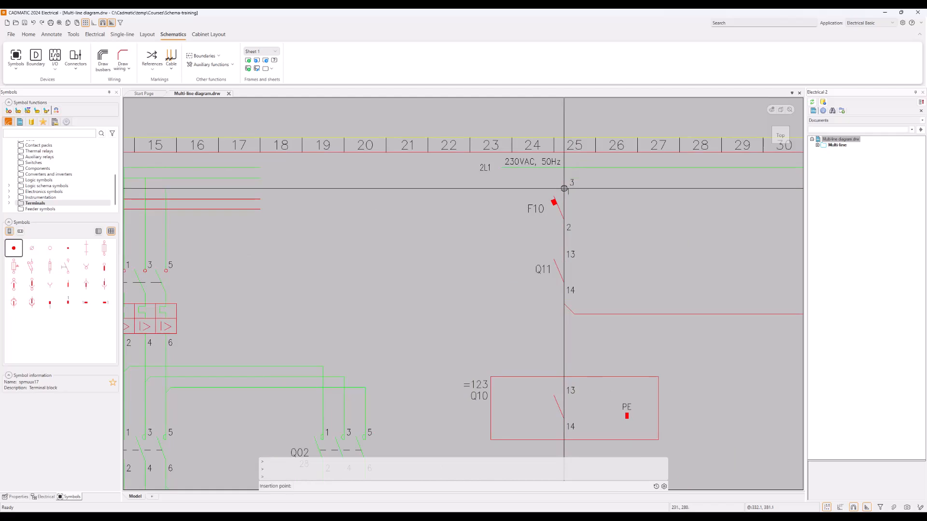
click(564, 178)
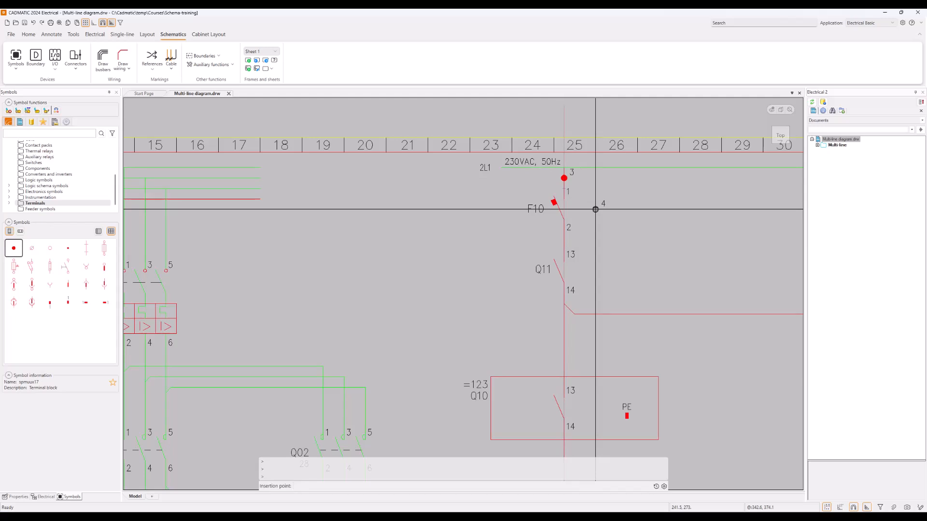
click(563, 336)
Place terminal 5 between Q10 and M01, terminals 6 and 7 below M01, and terminal 8 in the space between the K10 and K20 branches.
scroll(580, 350, down, 2)
mouse_move(594, 363)
middle_down()
mouse_move(517, 234)
mouse_move(517, 211)
middle_up()
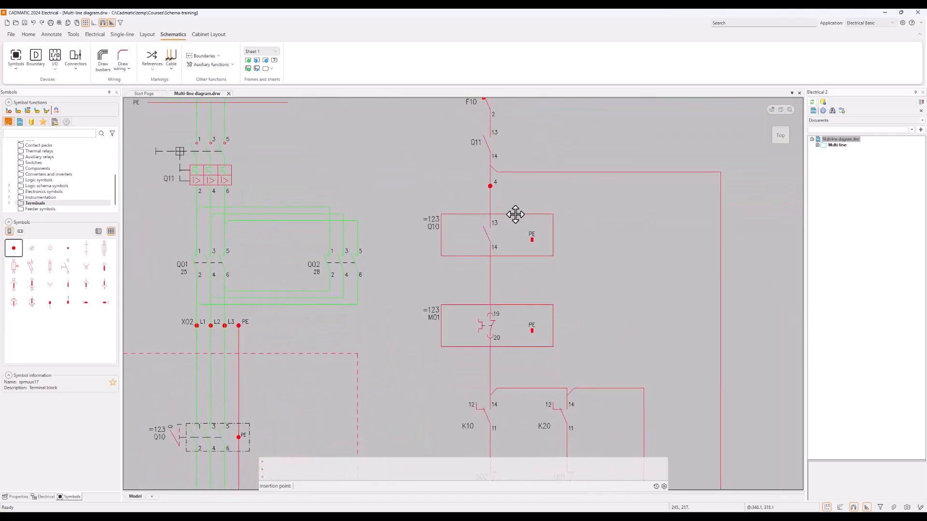
click(490, 276)
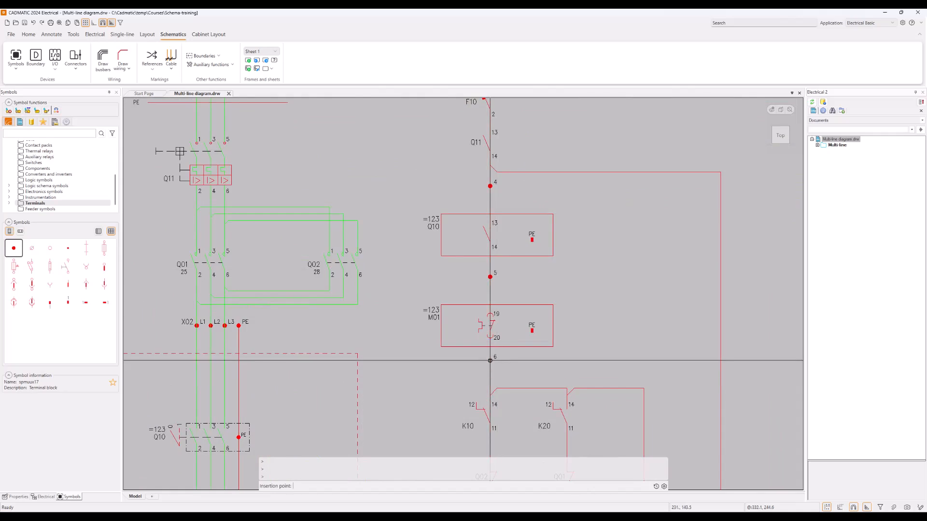
click(490, 361)
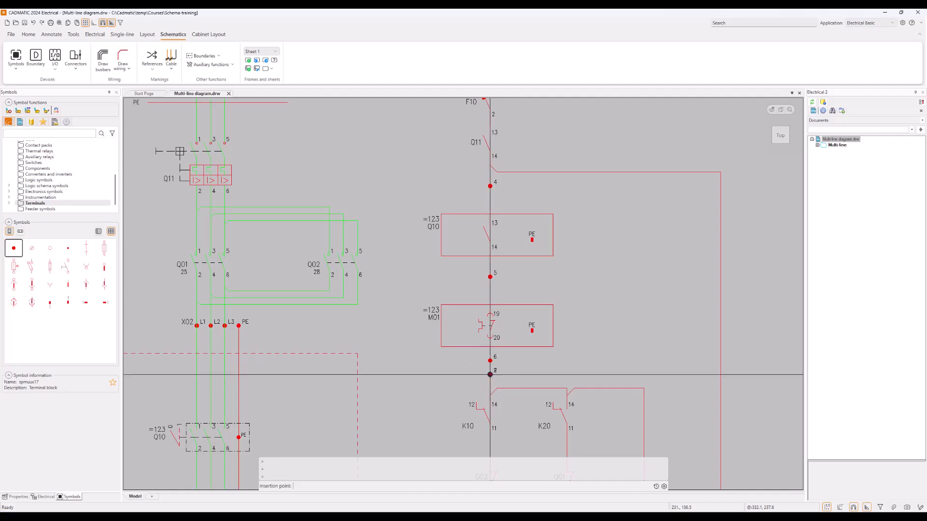
click(490, 374)
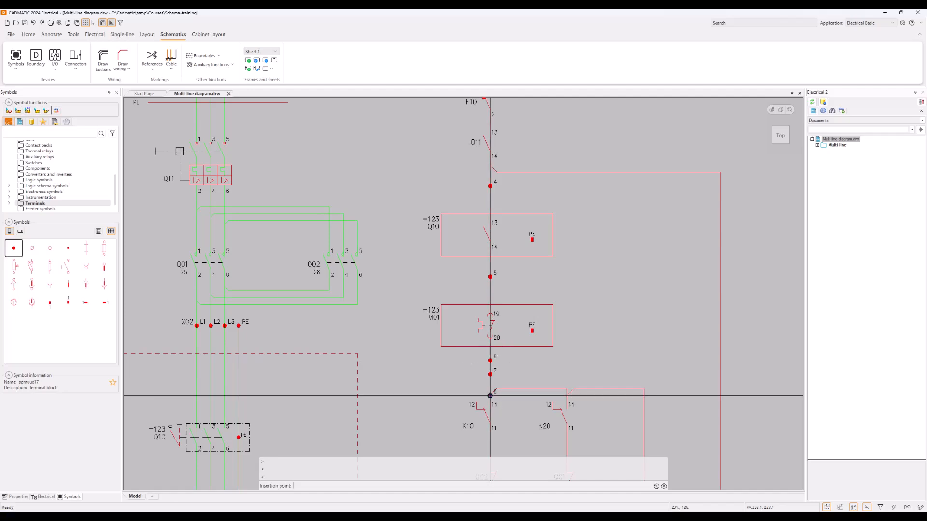
middle_drag(490, 395, 459, 314)
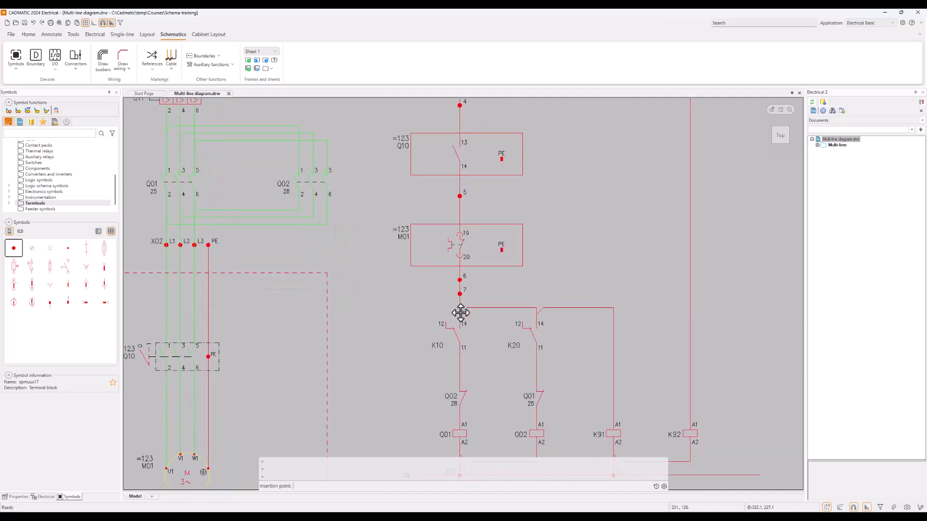
click(494, 370)
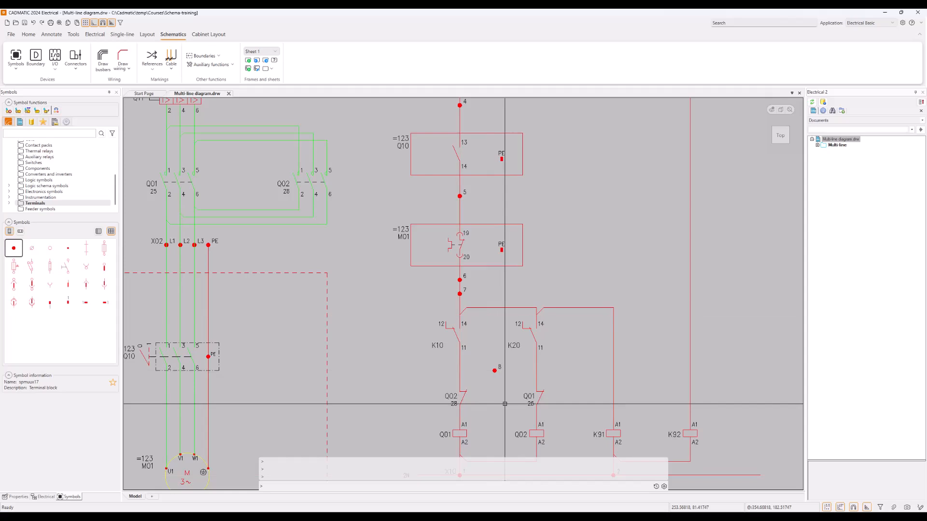
Copy terminal 8 to the space between the K20 and K91 branches and set the copy's terminal block number to 28.
click(494, 368)
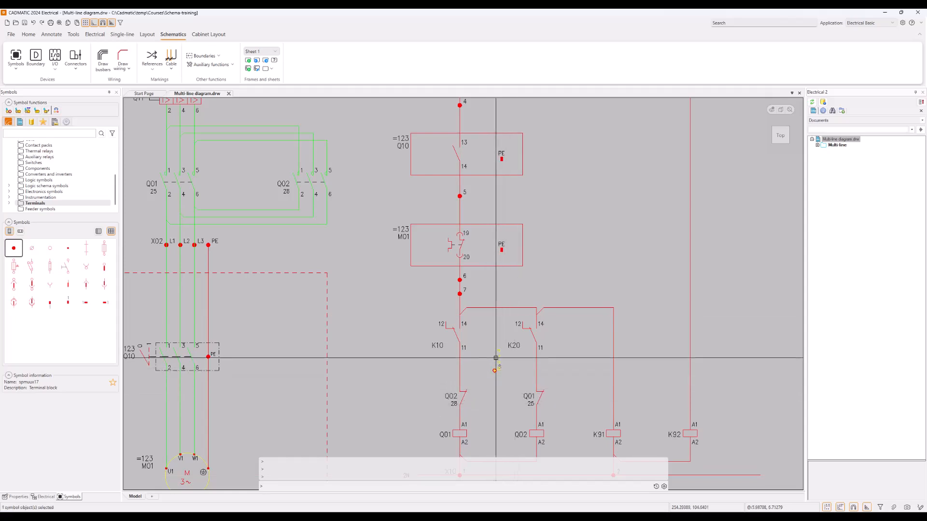
right_click(498, 378)
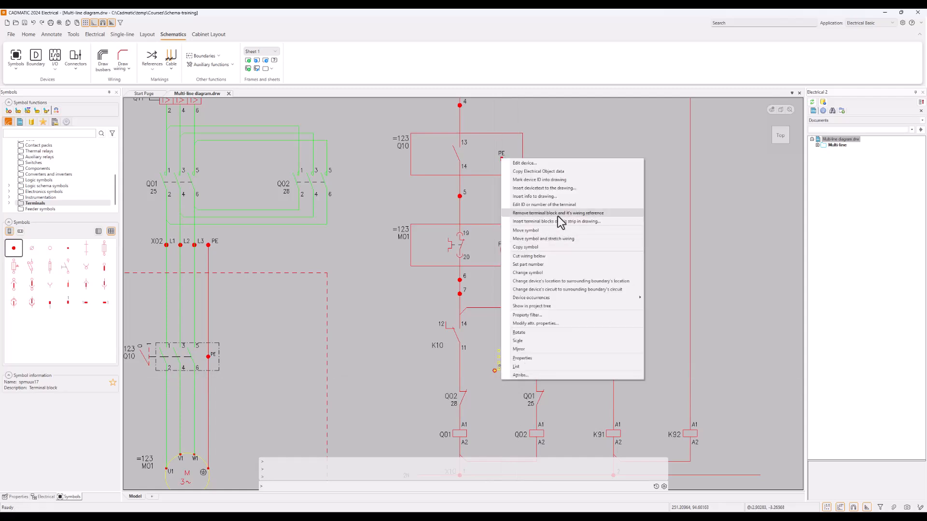
click(536, 247)
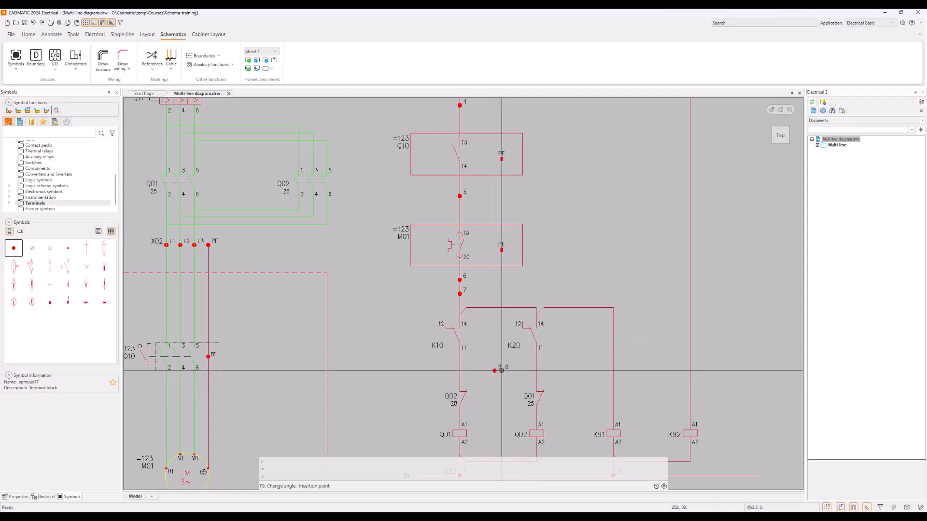
click(572, 371)
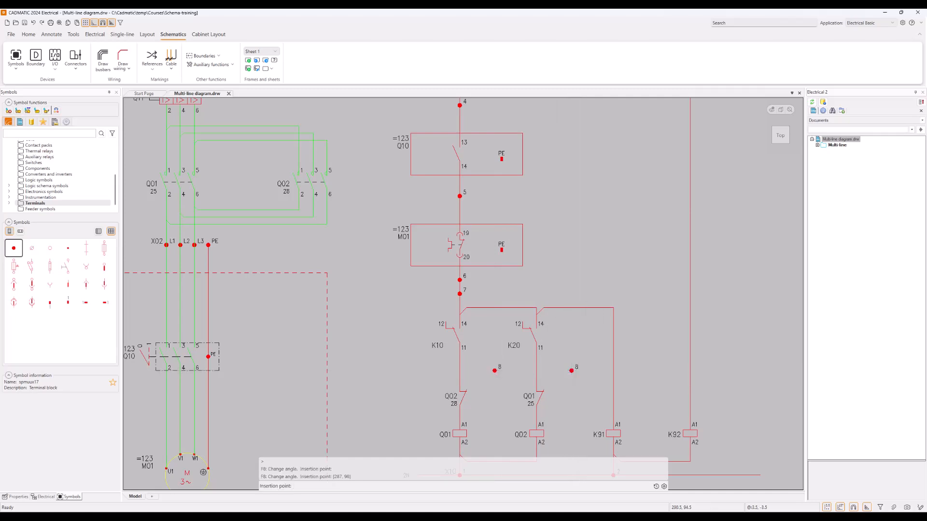
click(595, 215)
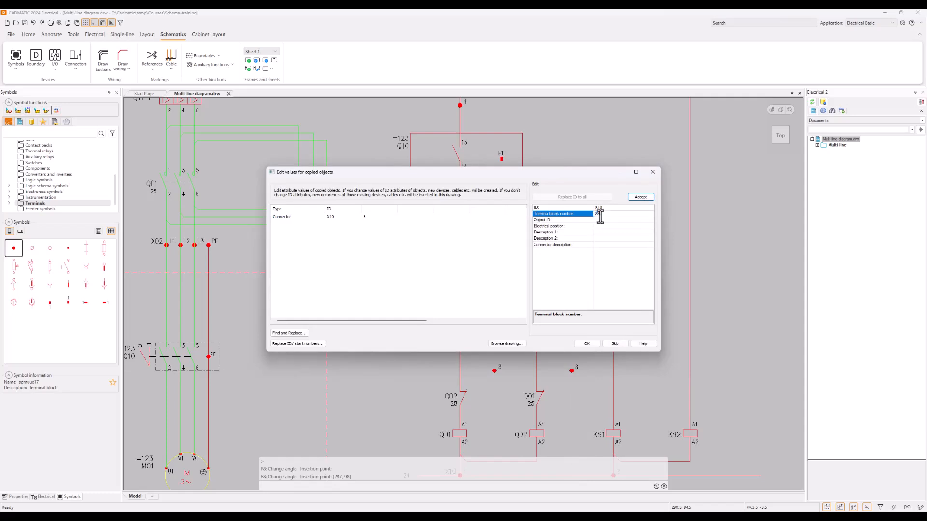
click(587, 343)
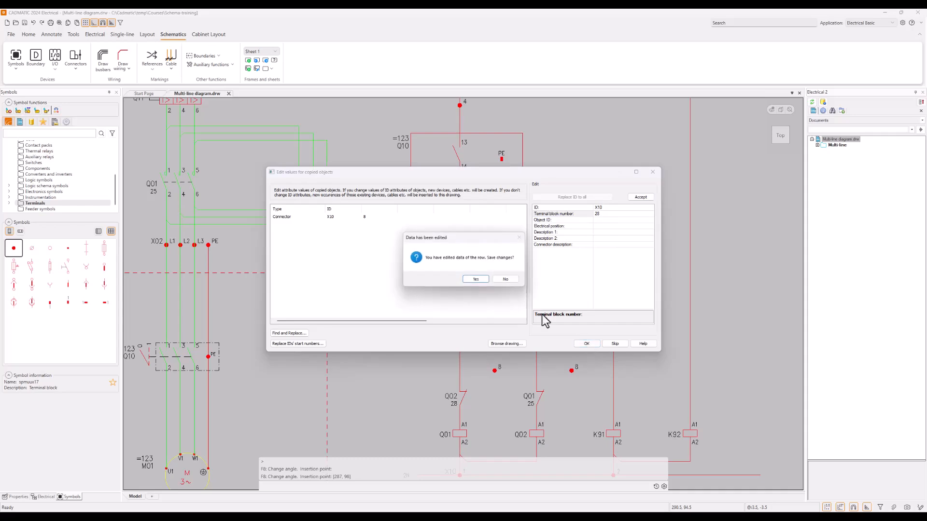
click(478, 281)
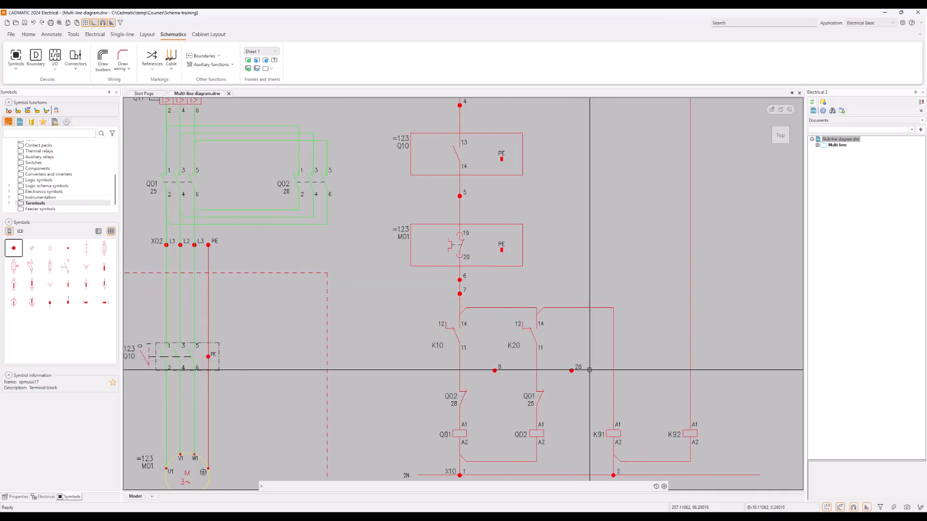
click(576, 369)
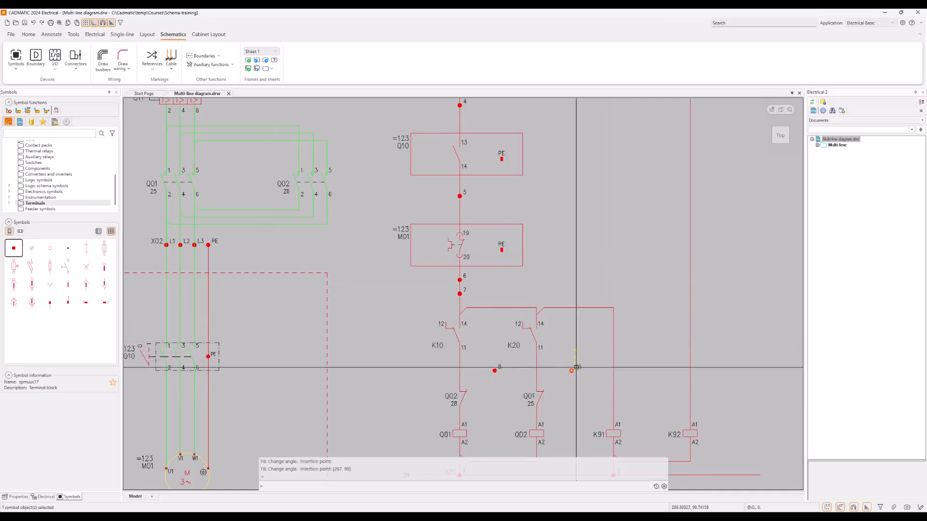
Insert two terminals of the existing X10 strip under +MCC1, numbered PE, directly below the PE connectors of Q10 and M01.
right_click(17, 248)
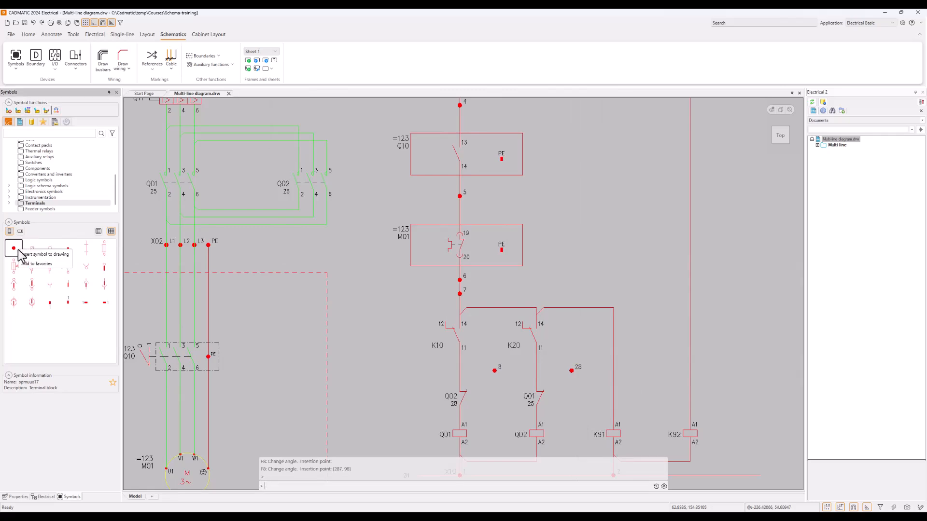
click(46, 254)
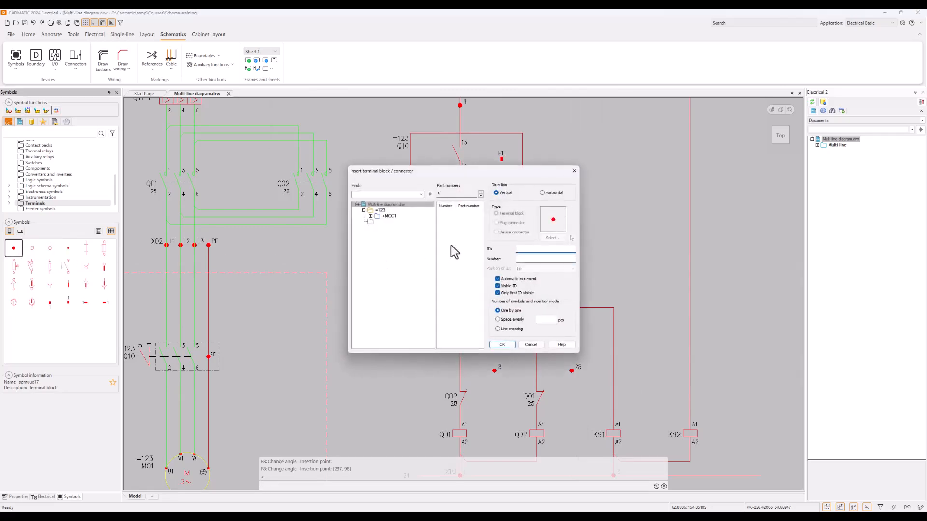
click(370, 216)
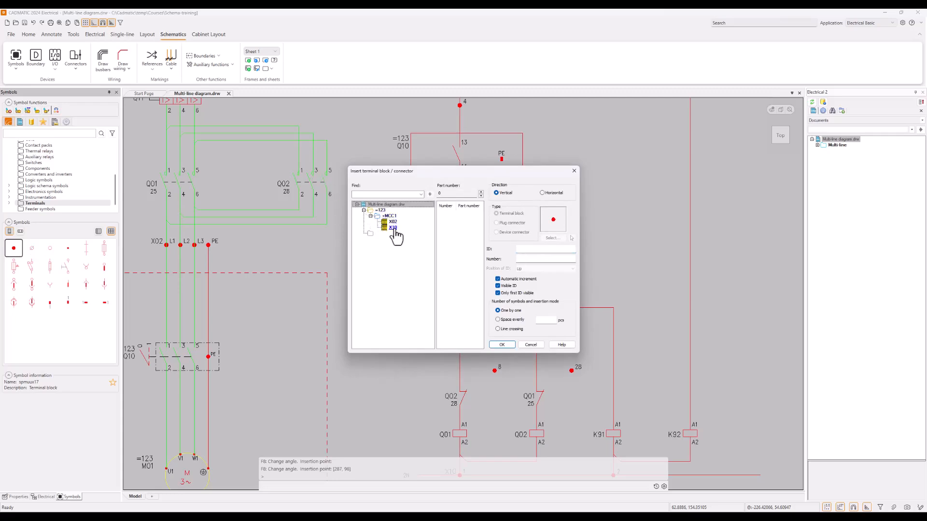
click(393, 228)
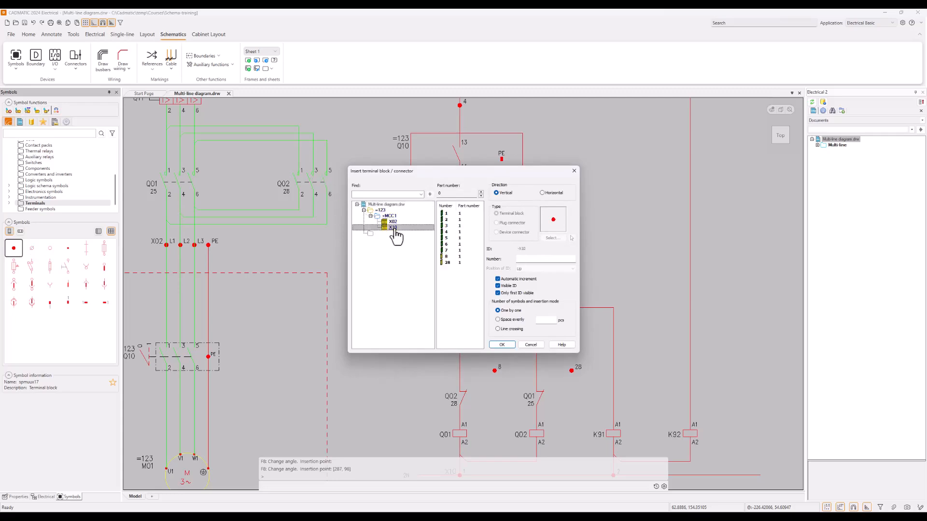
click(528, 259)
click(502, 345)
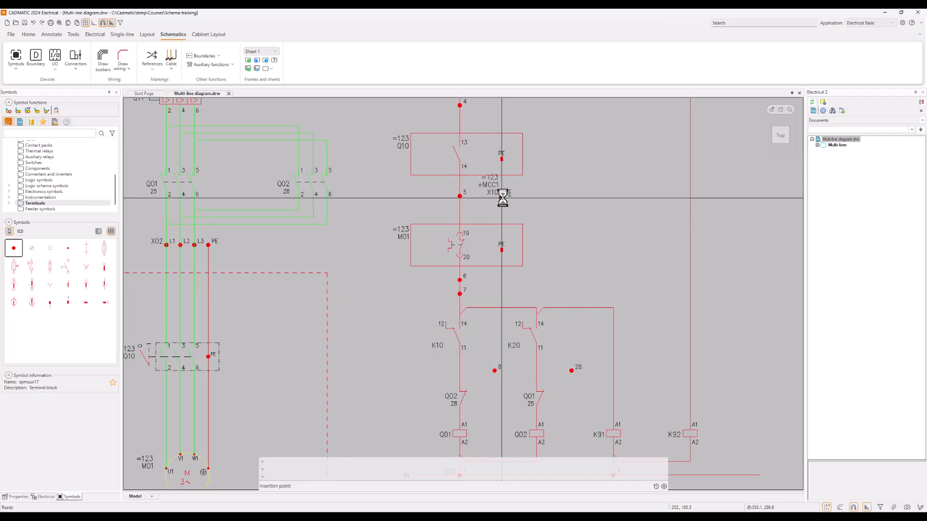
click(502, 196)
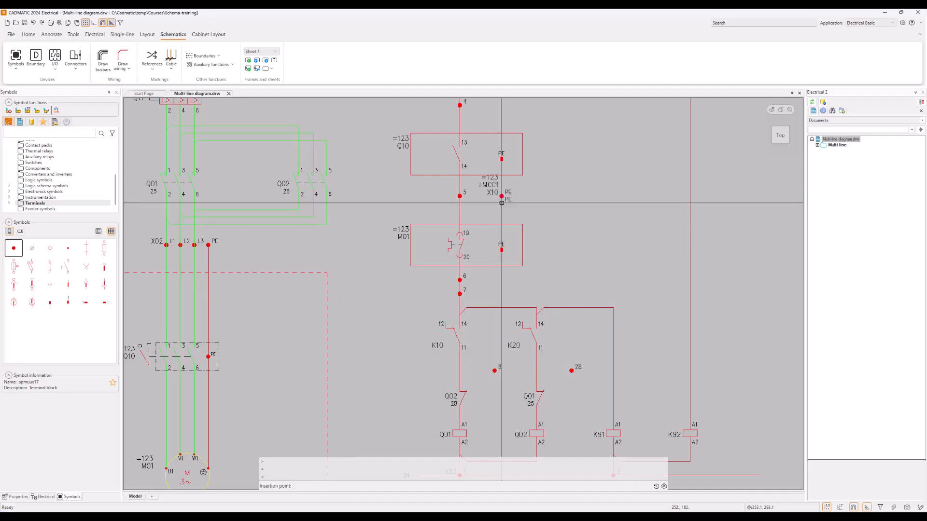
click(502, 280)
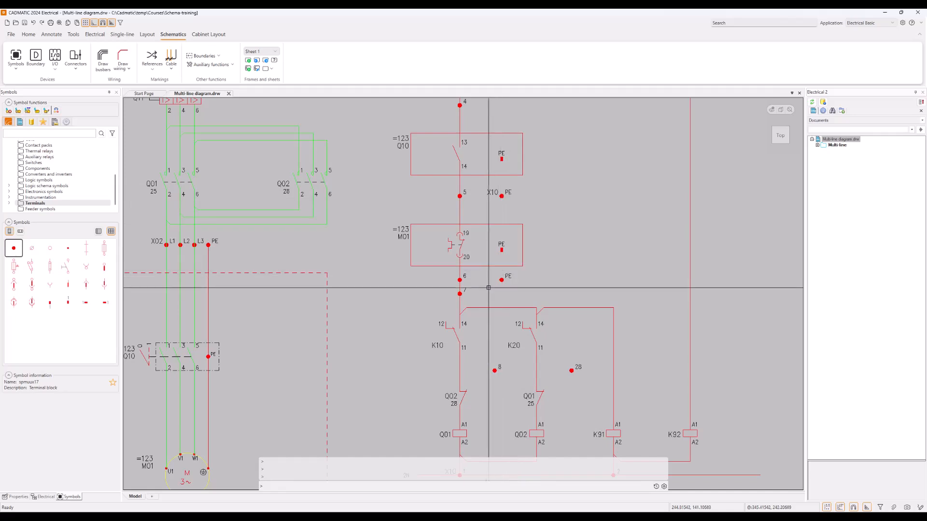
Make the ID X10 visible on the PE terminal below M01 through its attribute visibility settings.
click(505, 278)
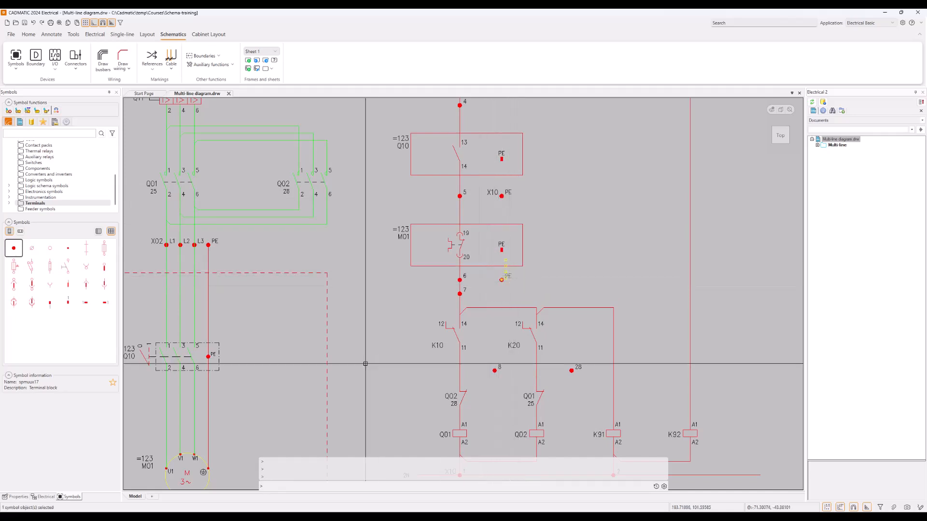
click(16, 497)
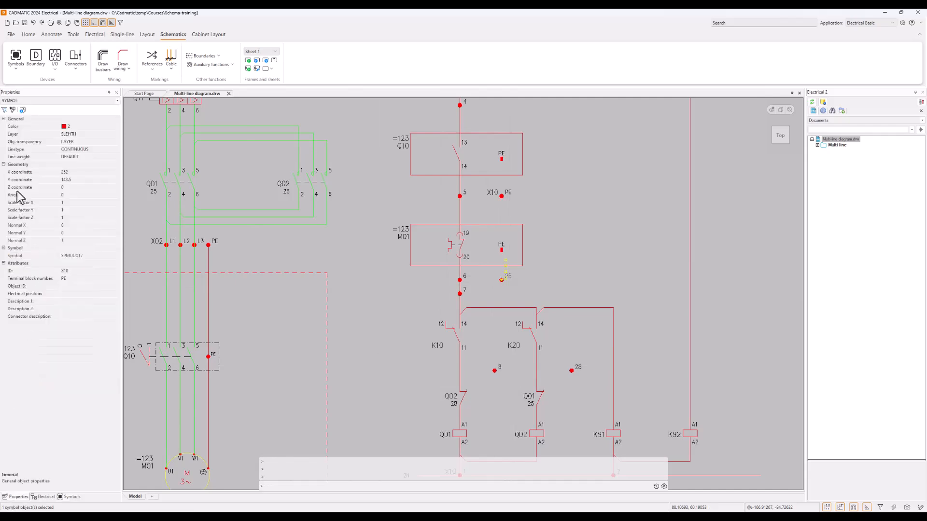
click(12, 111)
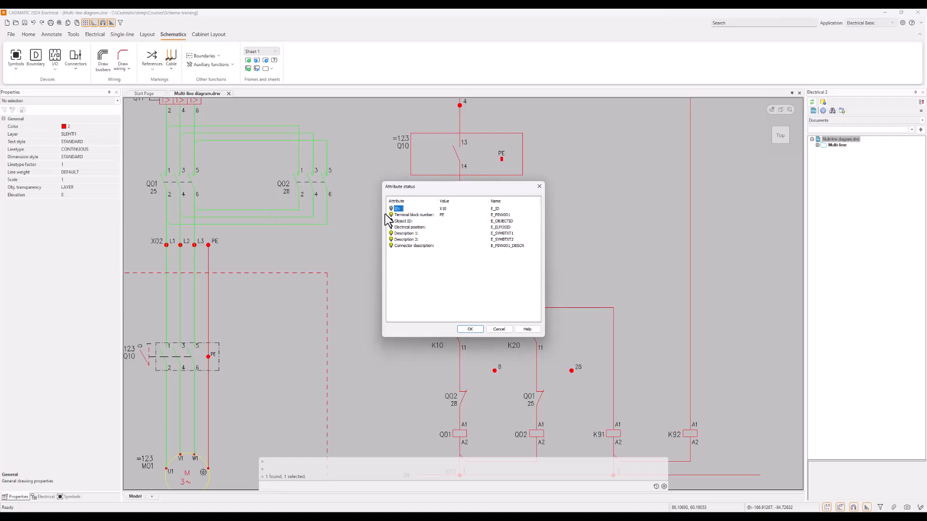
click(469, 329)
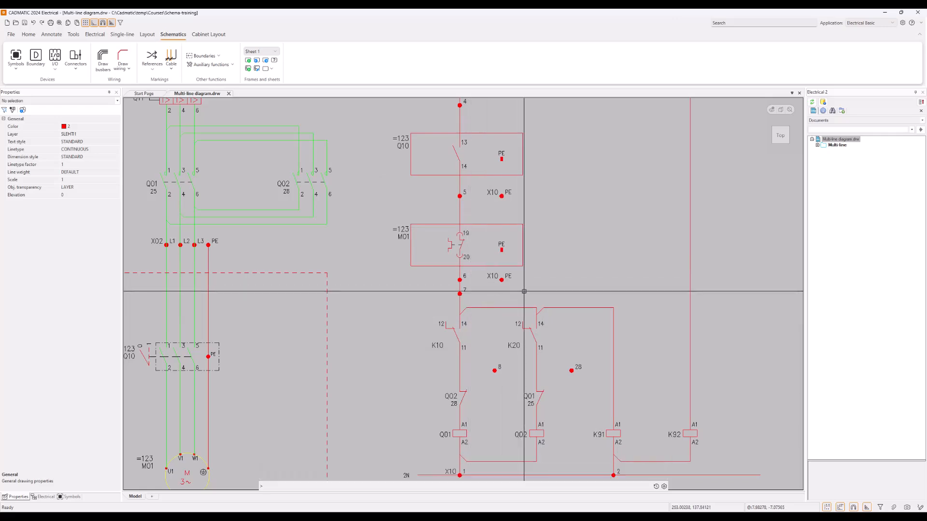
Draw control circuit wires from the Q10 and M01 PE connectors to the X10 PE terminals below them, and from terminal 8 to the K10–Q02 line.
click(59, 23)
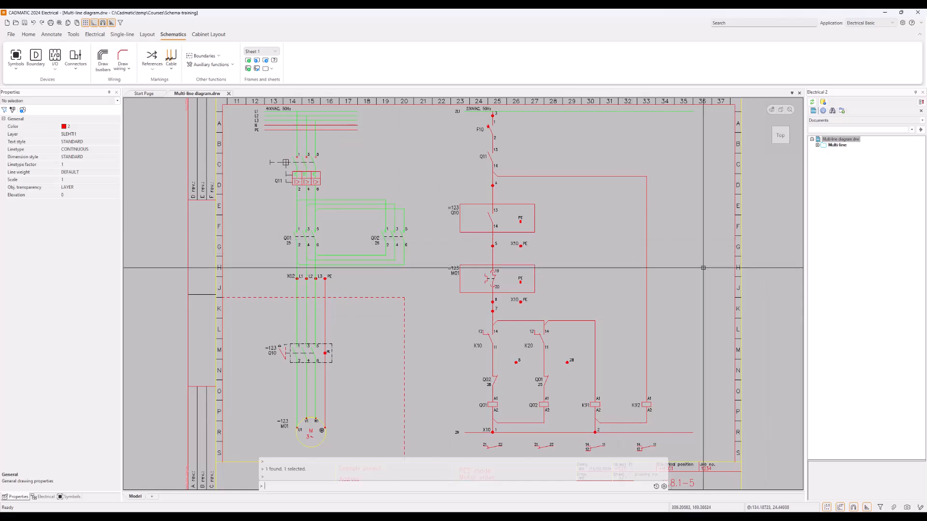
click(125, 69)
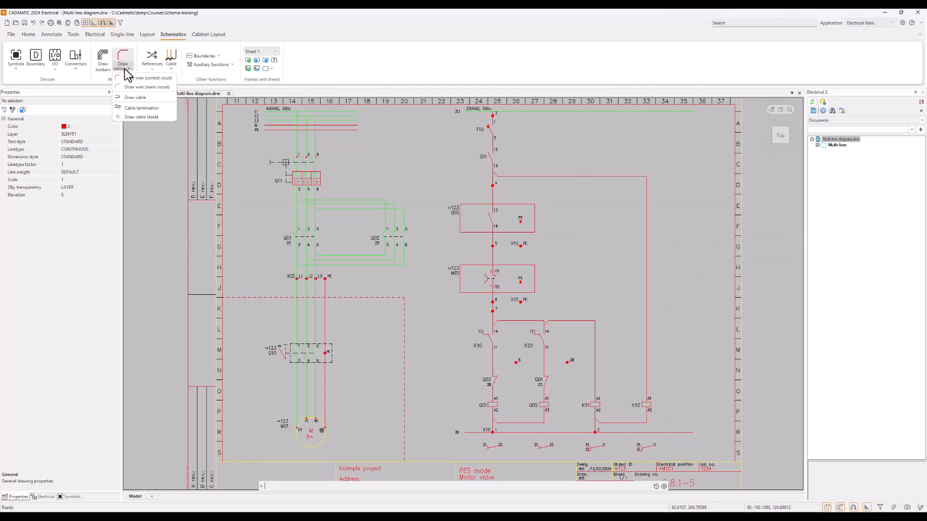
click(147, 78)
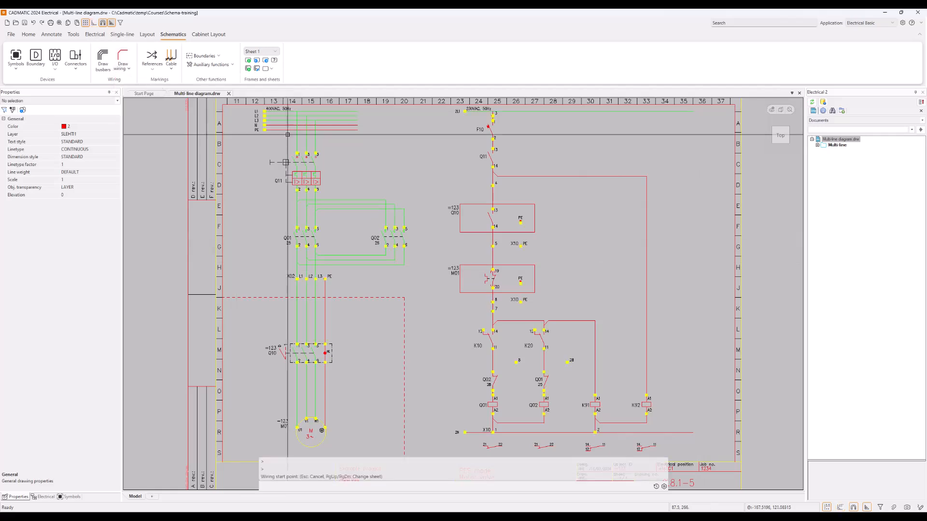
click(521, 223)
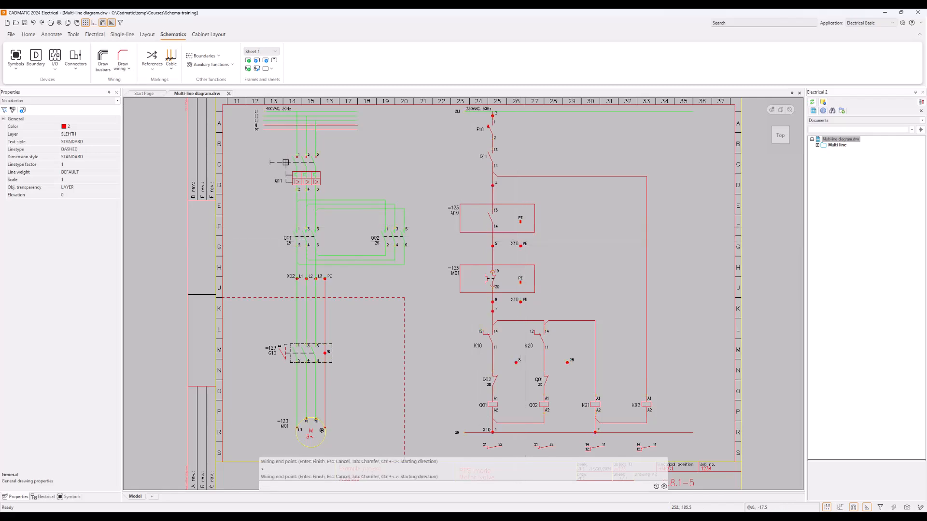
click(520, 246)
click(520, 281)
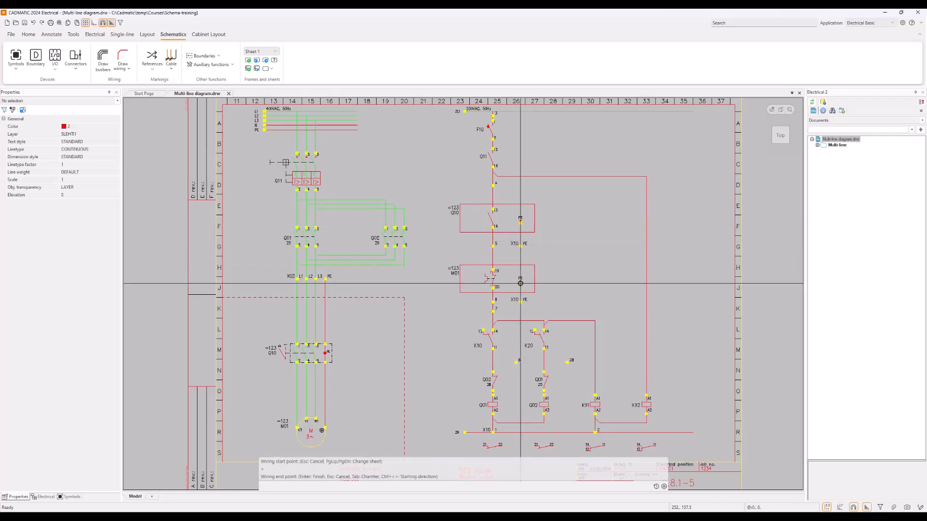
click(521, 302)
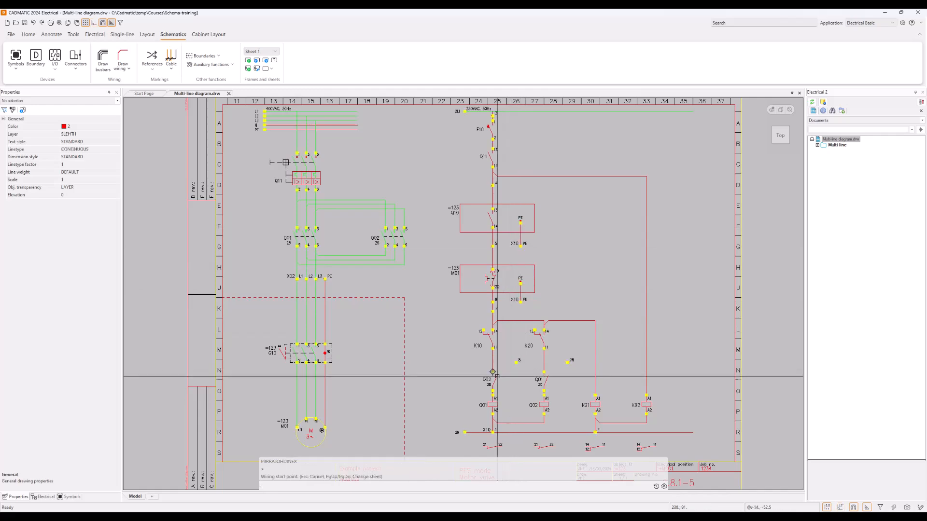
click(517, 362)
click(493, 363)
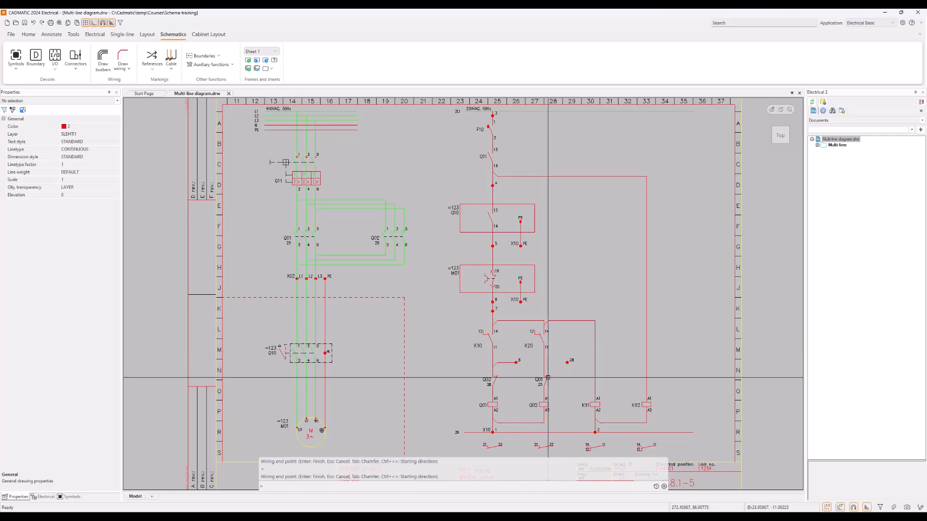
Draw a control circuit wire from the line between K20 and Q01 to terminal 28.
click(544, 372)
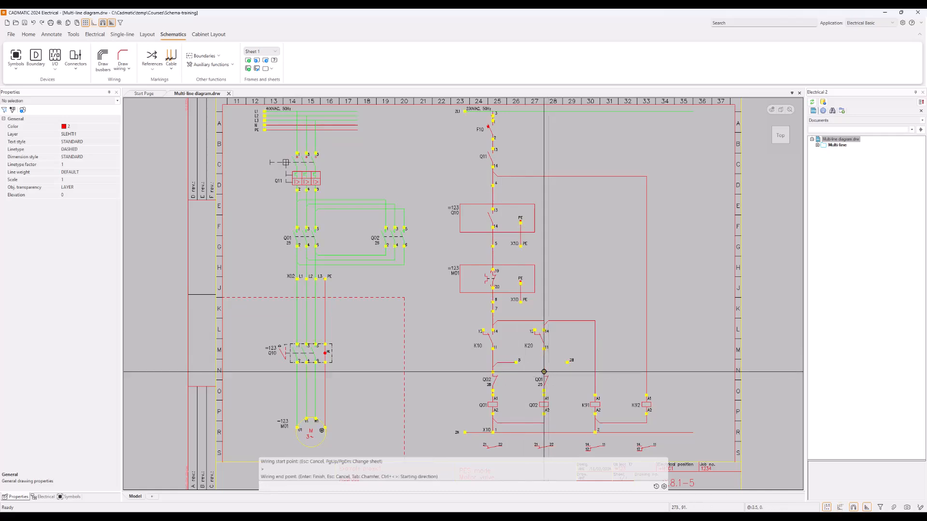
click(569, 362)
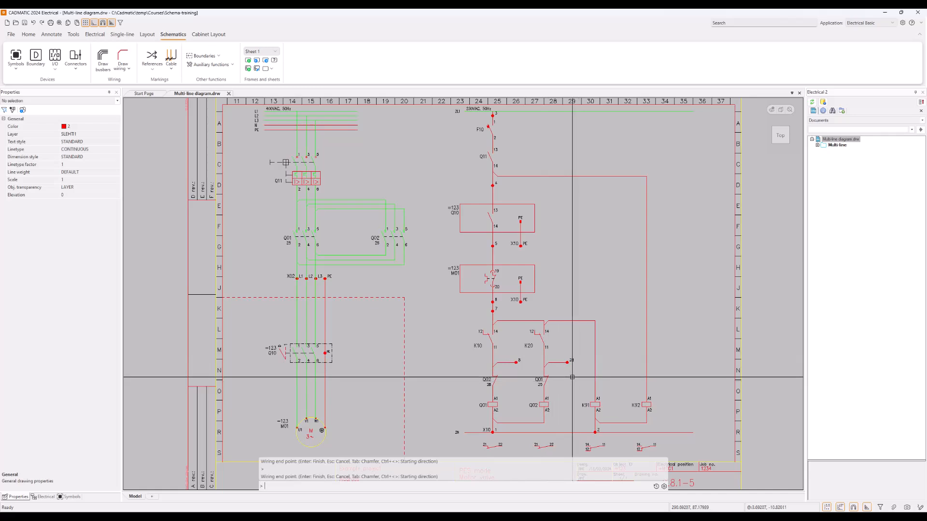
Set the upper contact number to 21 and the lower to 22 for the Q02 and Q01 interlock contacts, and save the drawing.
click(495, 380)
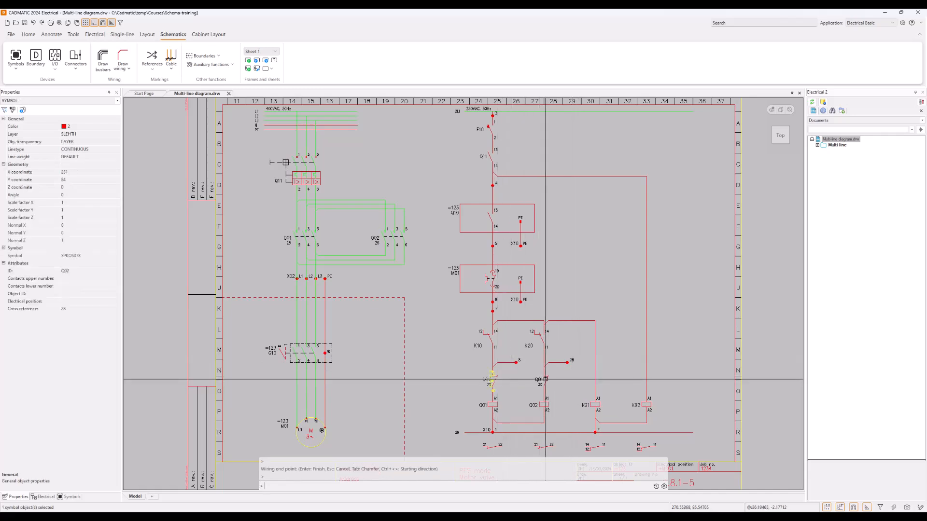
click(545, 380)
click(73, 242)
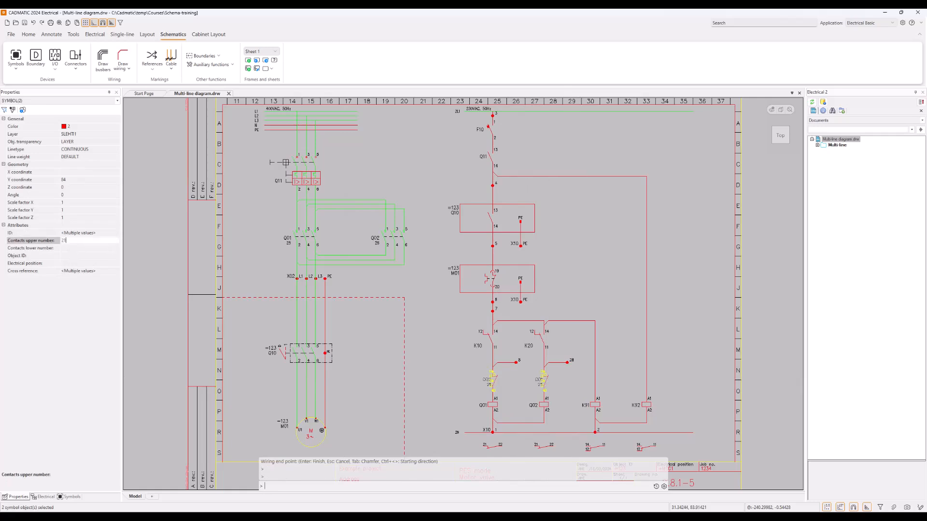
key(Tab)
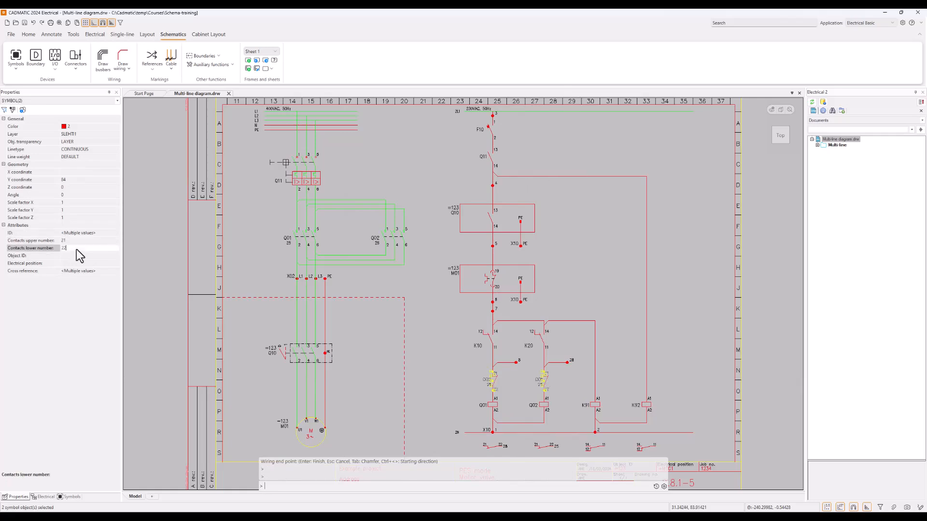
key(Escape)
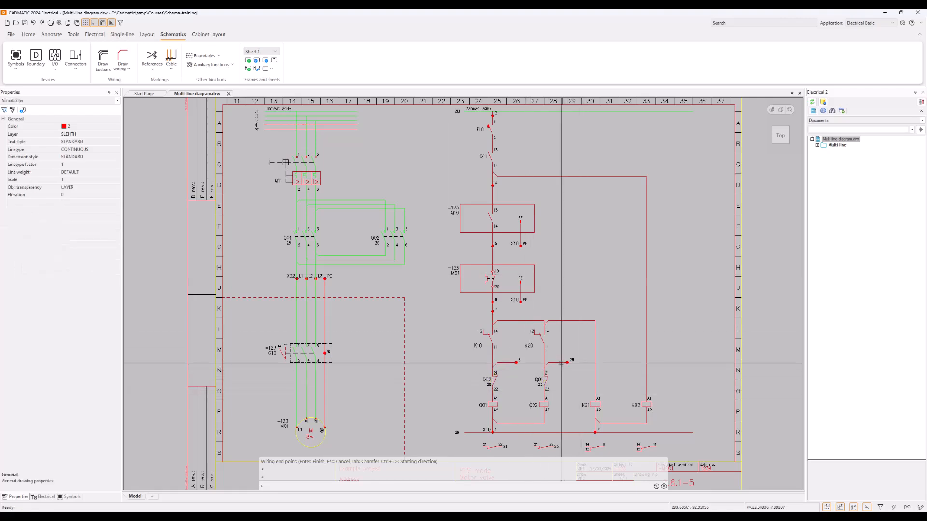
click(24, 22)
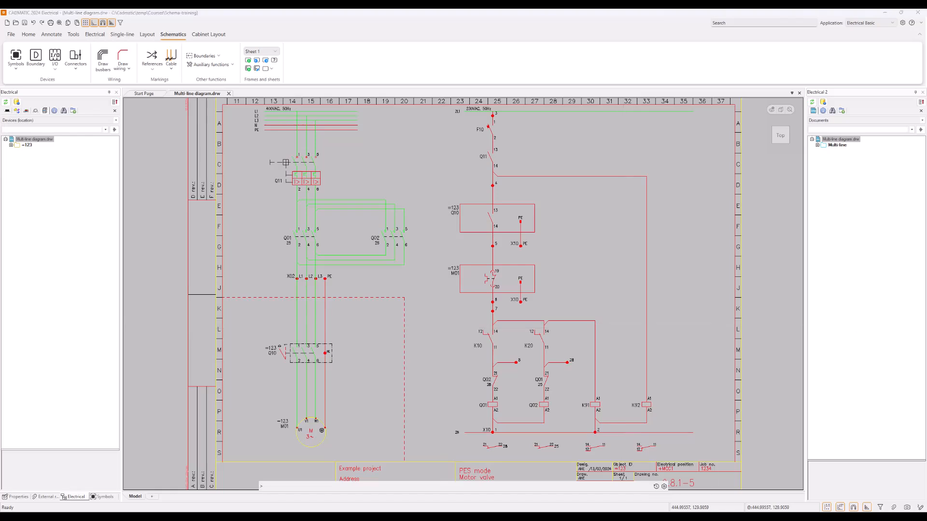
Switch to the browser and read the Mark wires exercise instructions for cables W10 and W11, then return to the drawing.
mouse_move(926, 179)
mouse_down()
mouse_move(791, 171)
mouse_move(451, 102)
mouse_move(393, 5)
mouse_up()
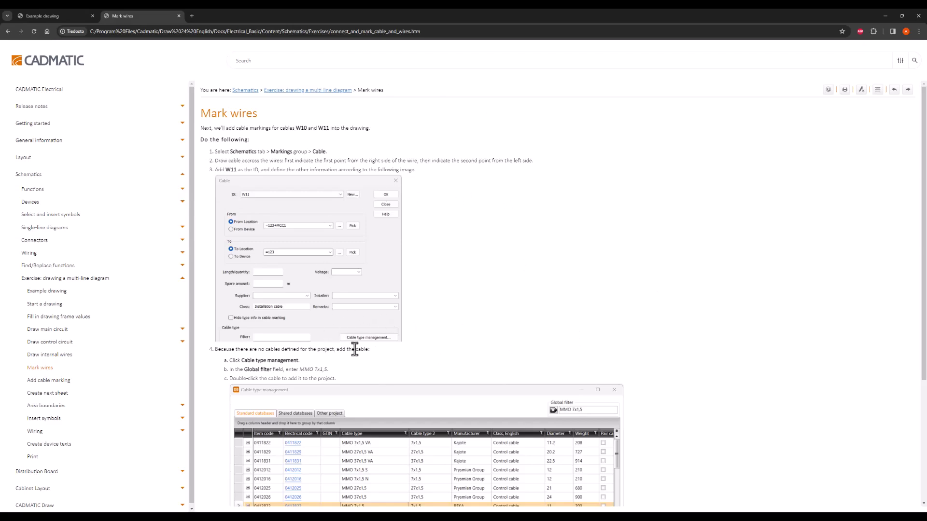
scroll(615, 341, down, 3)
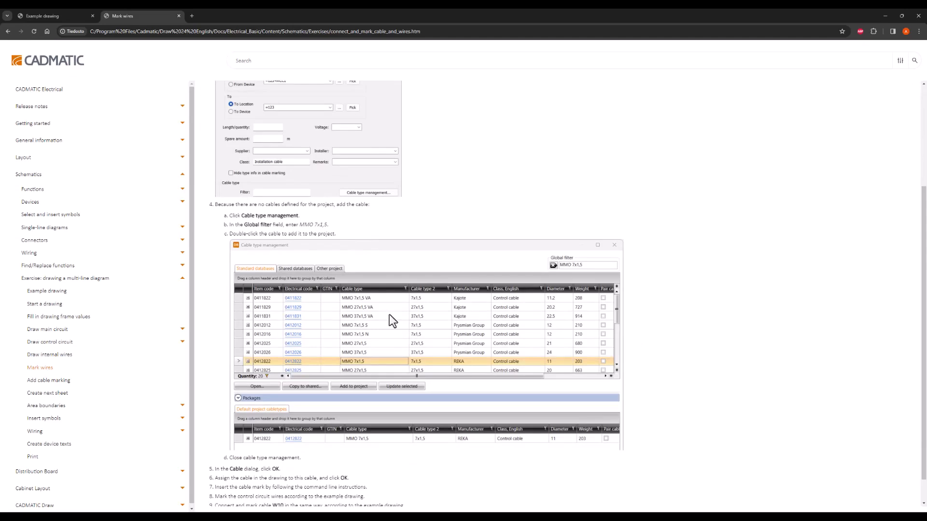
scroll(645, 373, down, 1)
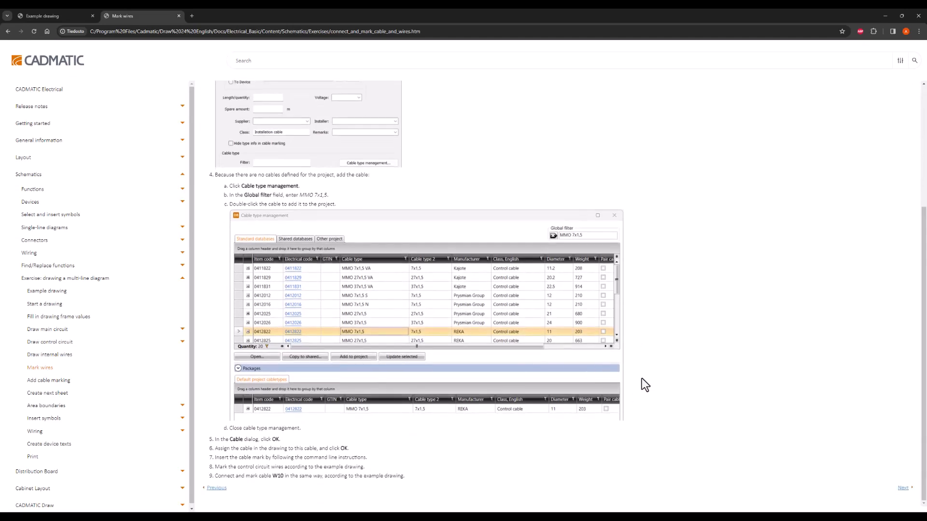
mouse_move(497, 13)
mouse_down()
mouse_move(734, 125)
mouse_move(926, 145)
mouse_up()
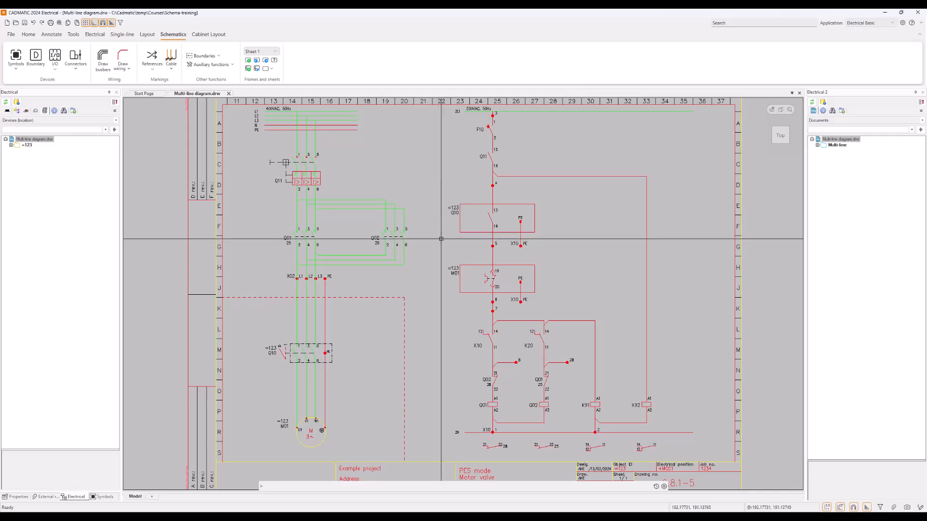
Open cable type management and look through the standard, shared and other-project cable databases.
click(94, 34)
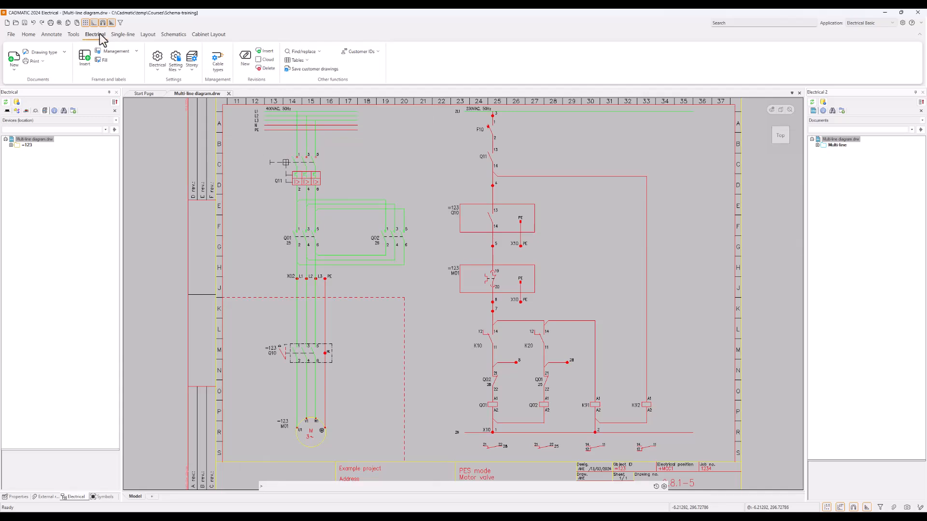
click(222, 68)
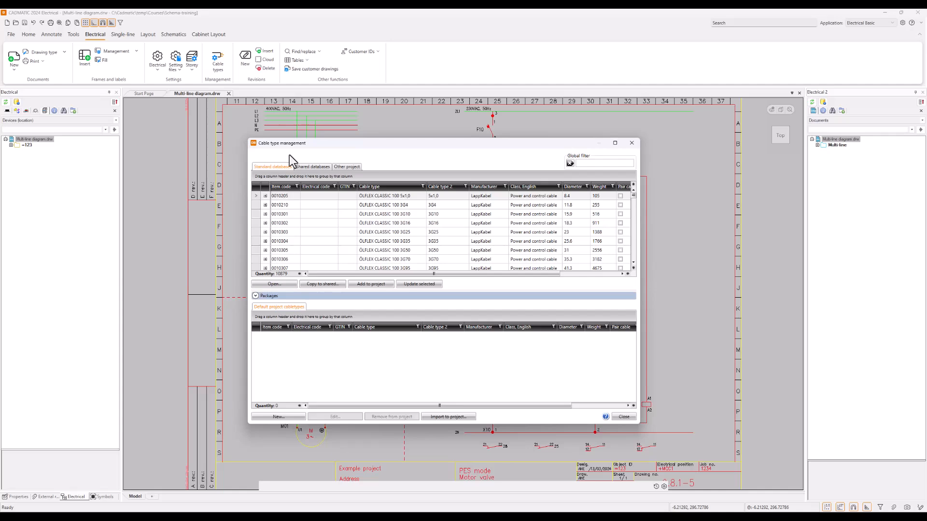
key(ctrl)
click(313, 167)
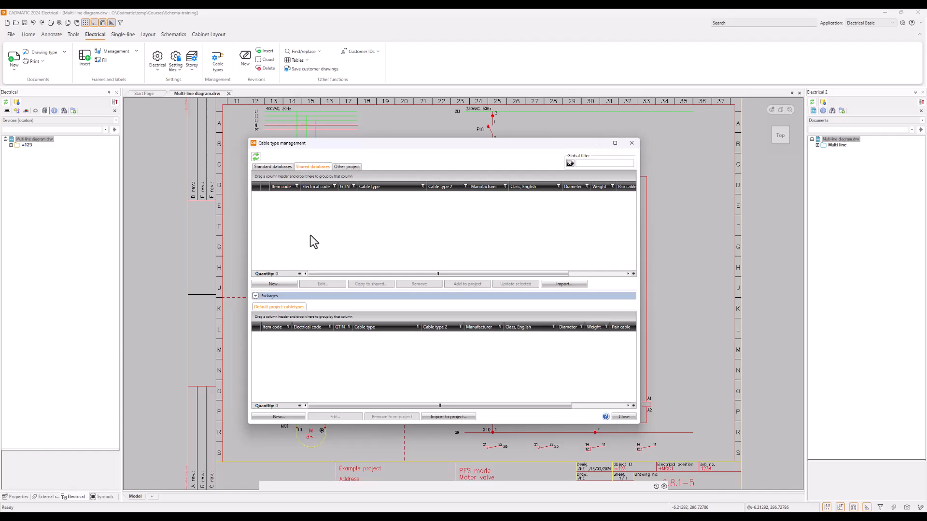
click(348, 167)
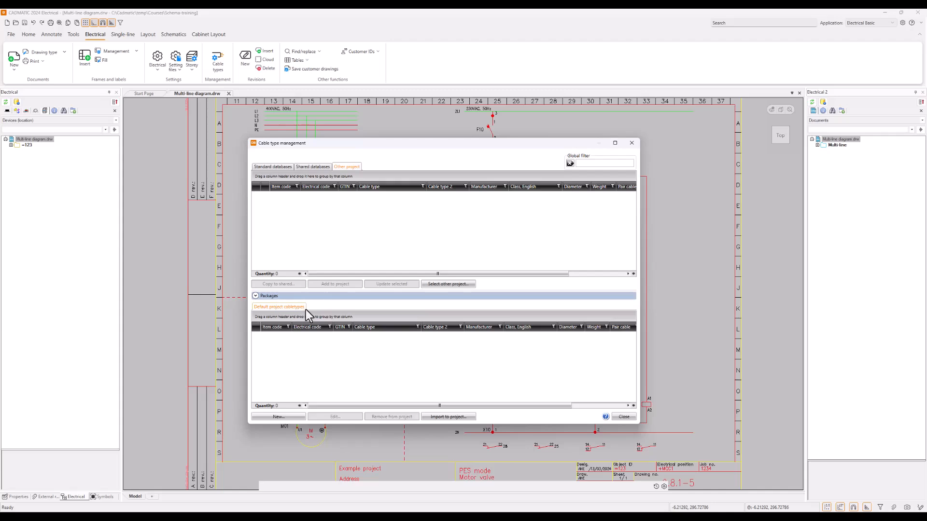
click(277, 167)
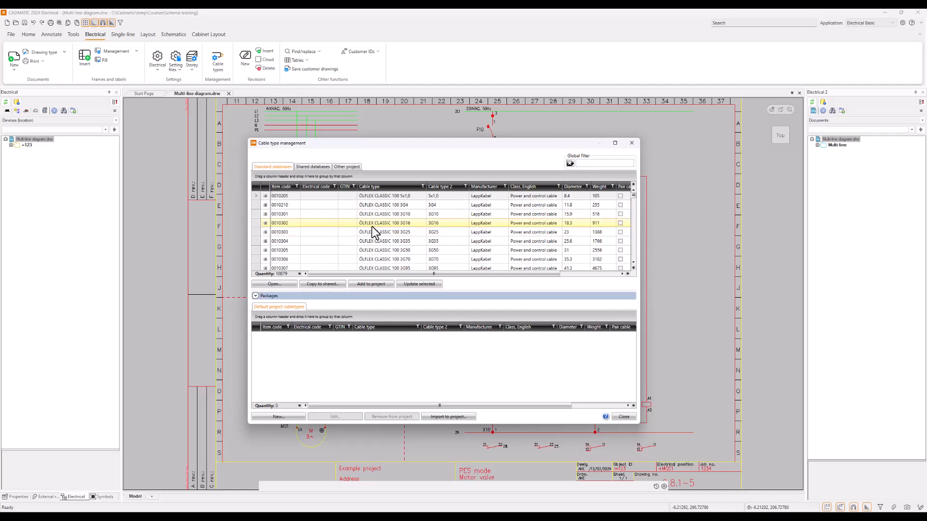
Filter the standard cable databases by MCMK 3x1,5/1,5.
click(608, 163)
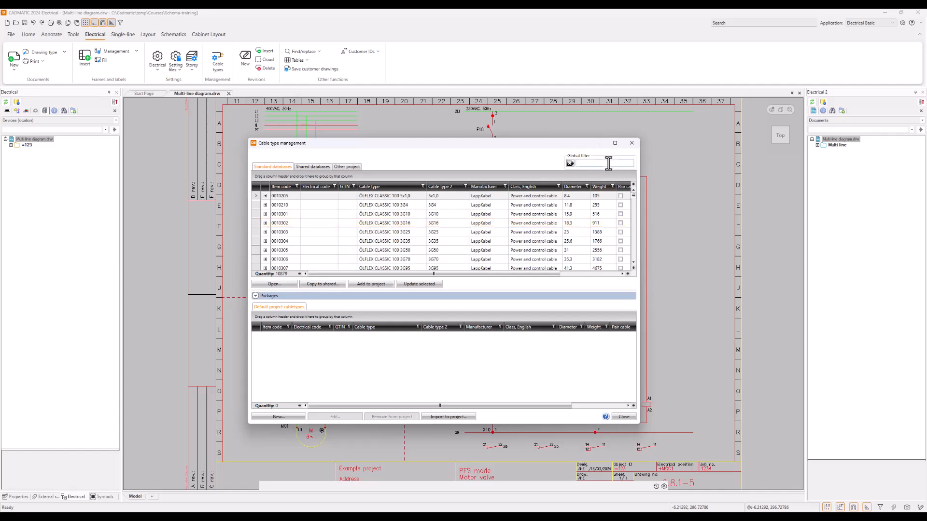
drag(523, 146, 645, 133)
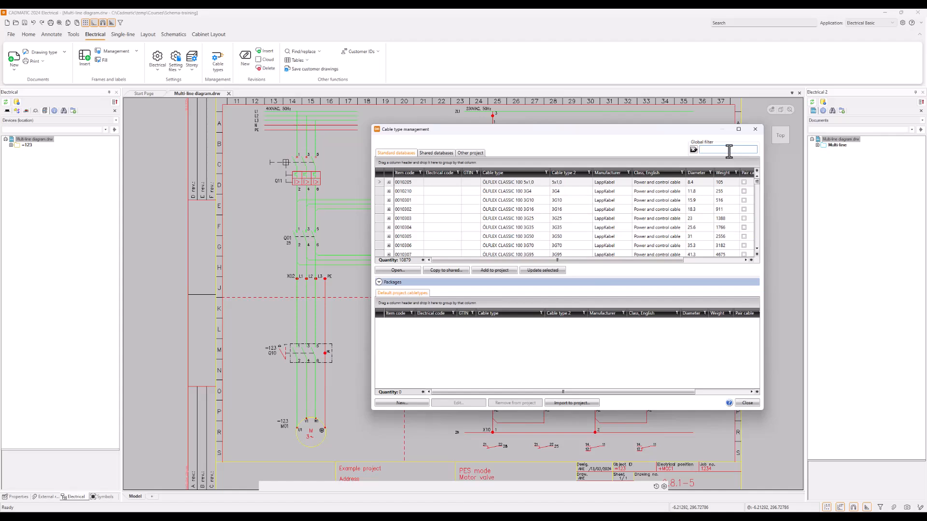
text(CMK 3x1,5/1,5)
key(Return)
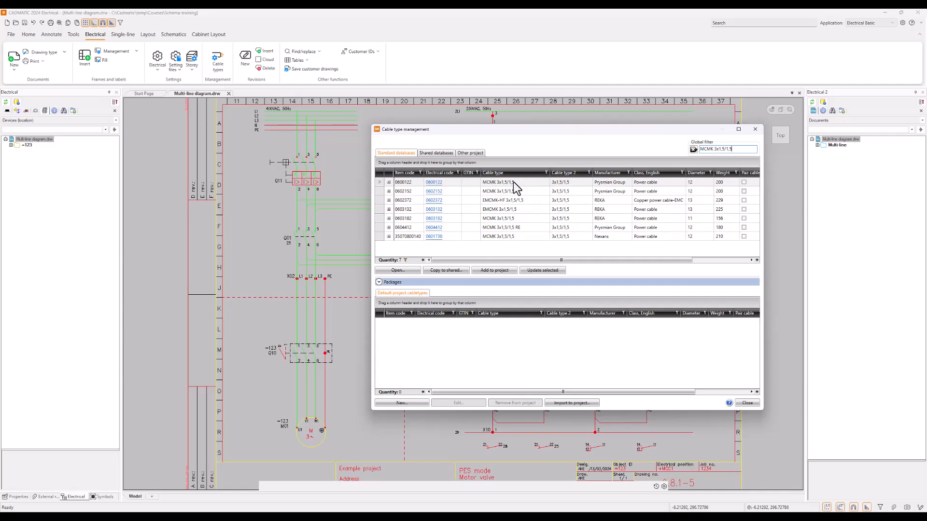
Add the REKA MCMK 3x1,5/1,5 cable type, item 0603182, to the project, close cable type management and save the drawing.
click(528, 220)
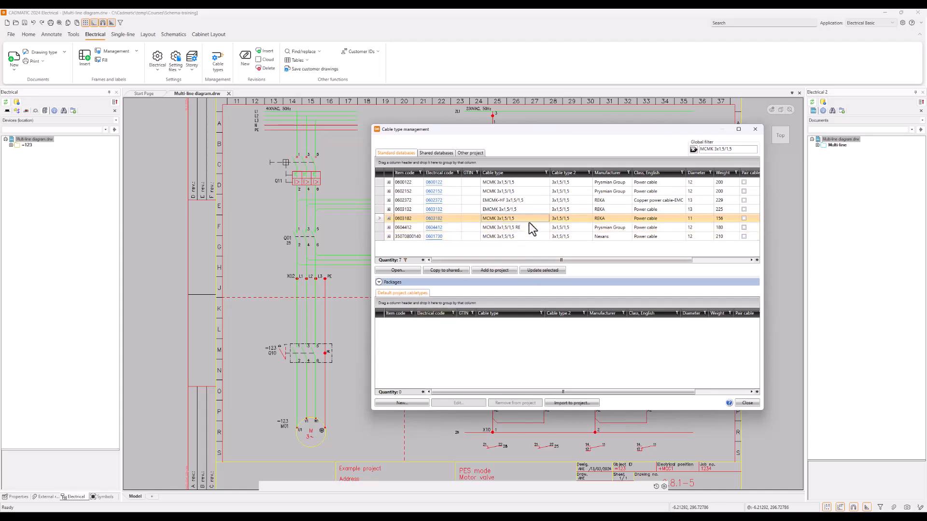
drag(540, 360, 525, 222)
right_click(524, 218)
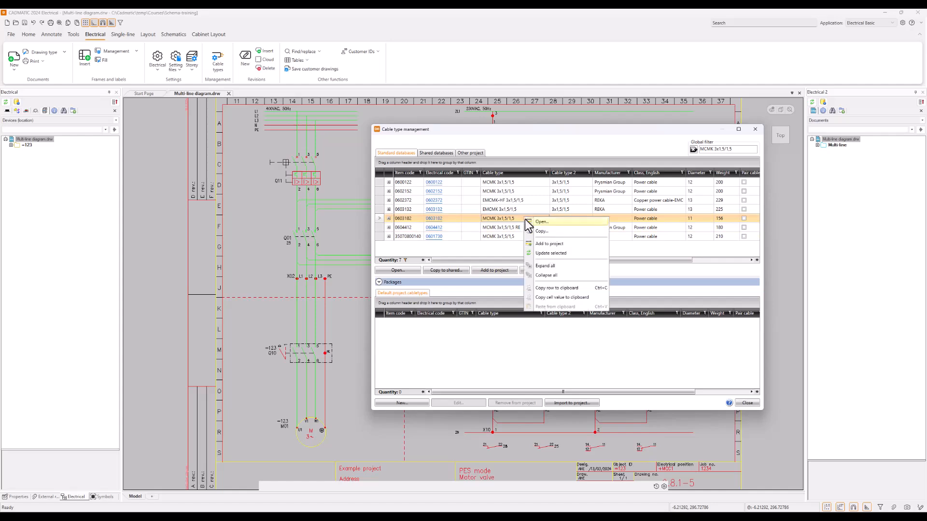
click(483, 248)
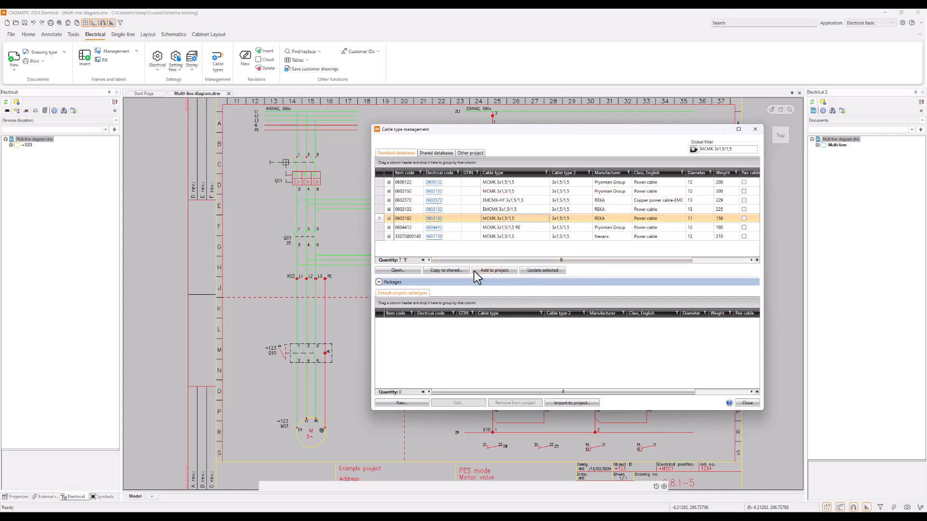
click(491, 269)
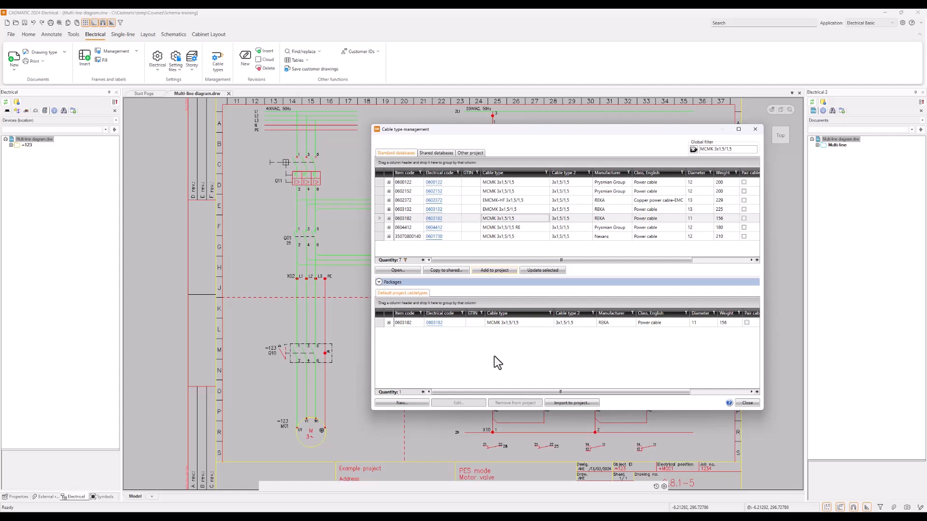
click(748, 404)
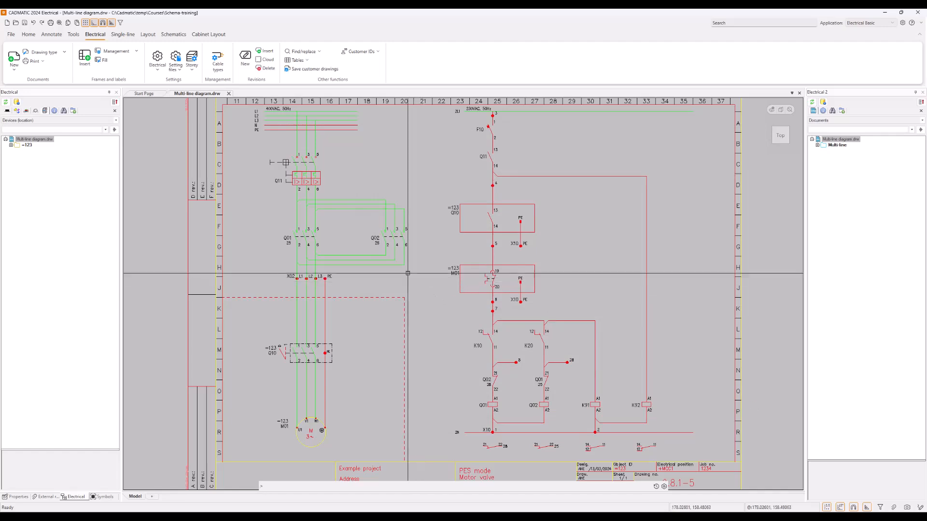
click(25, 23)
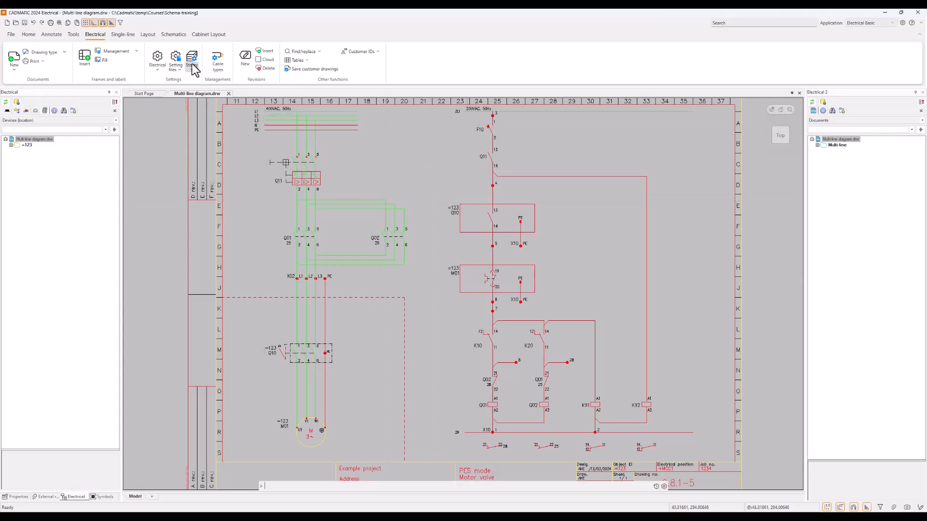
Open the list of cable marking commands for the schematic.
click(175, 34)
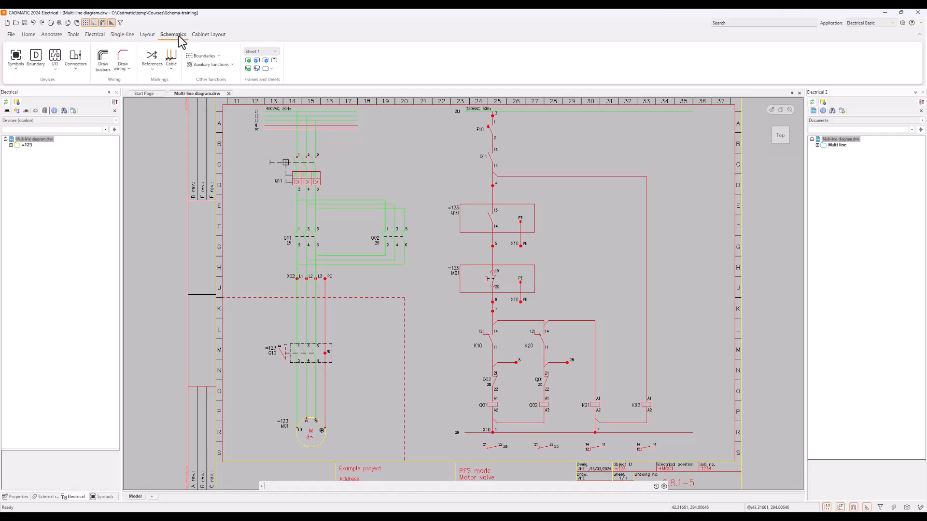
click(171, 68)
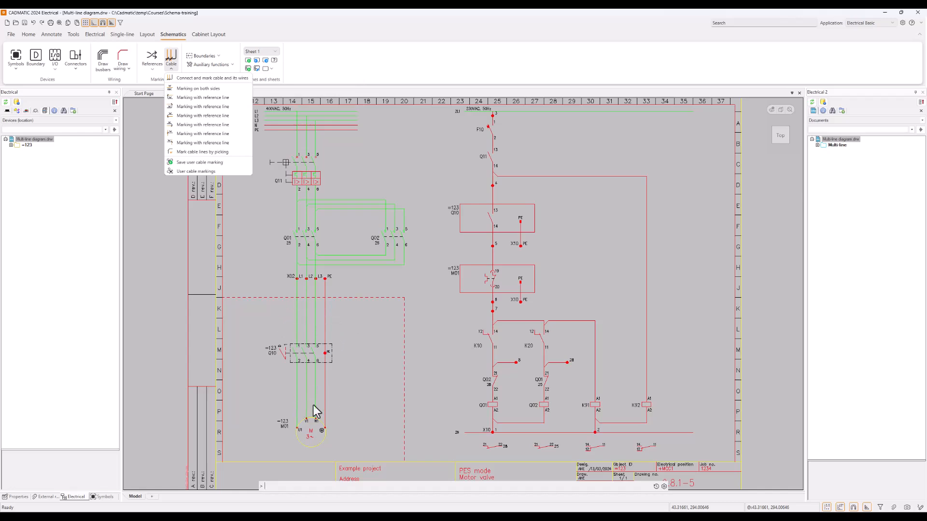
Connect and mark a cable across the four wires between X02 and Q10, creating a new cable with ID W01.
click(216, 79)
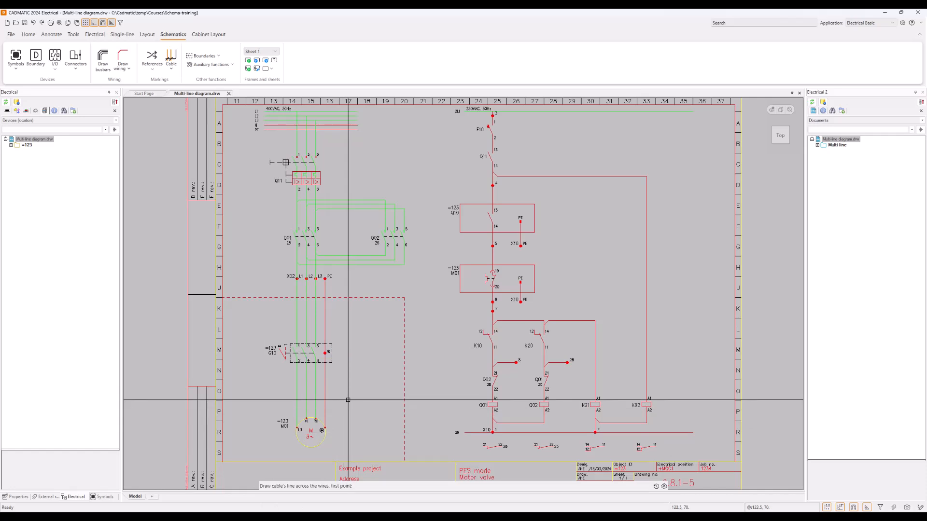
click(329, 316)
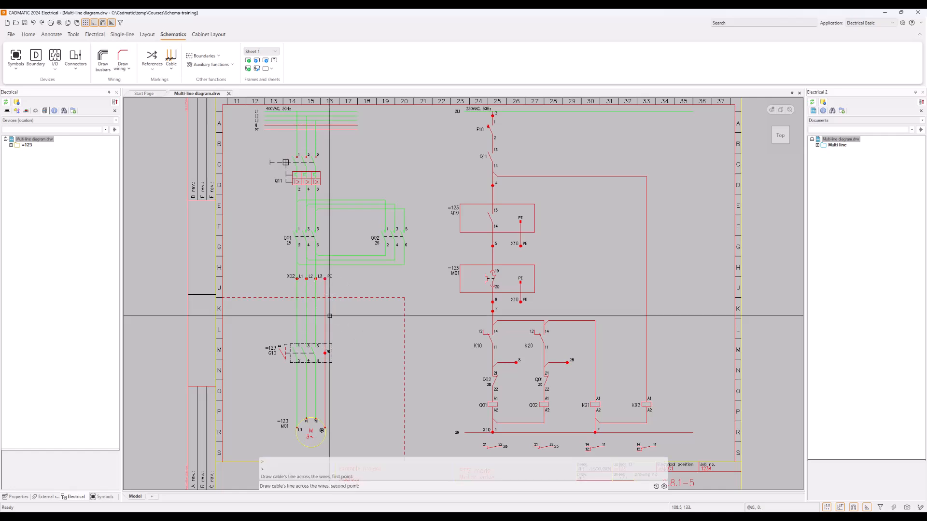
click(292, 320)
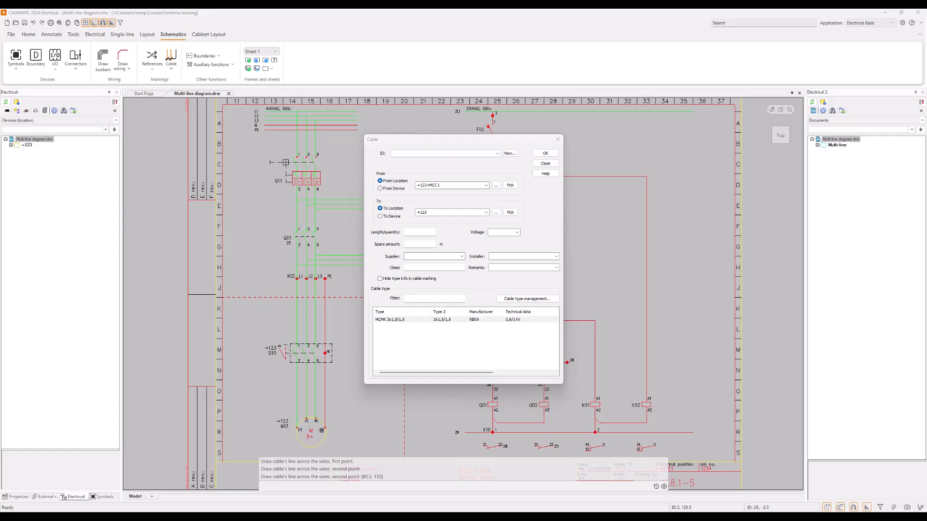
click(497, 154)
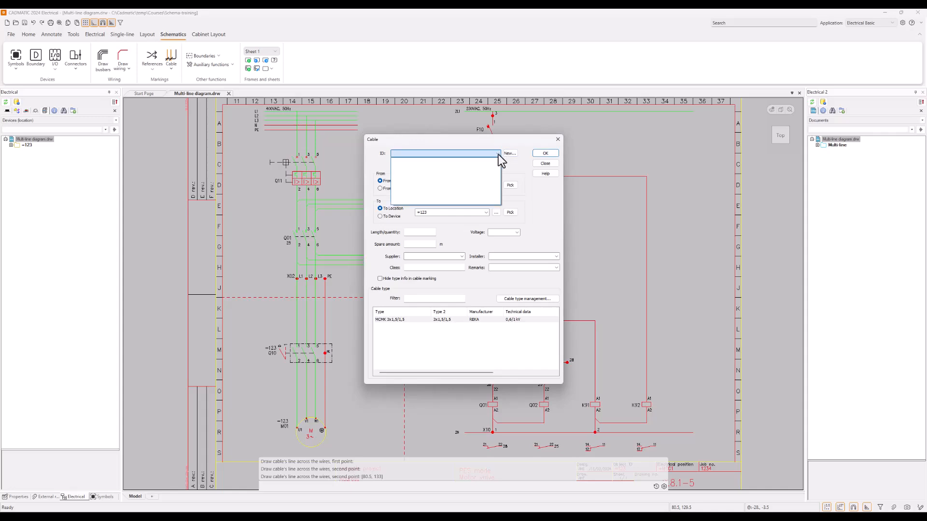
click(498, 153)
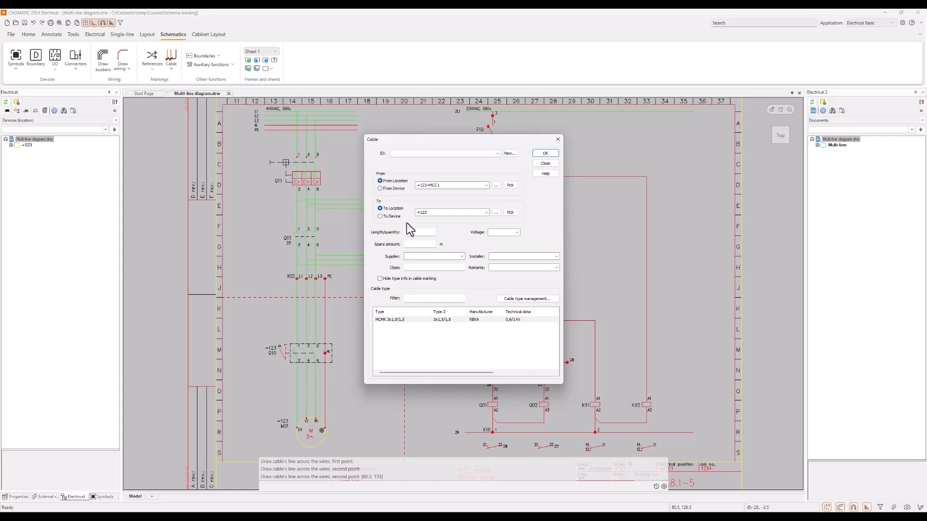
click(510, 154)
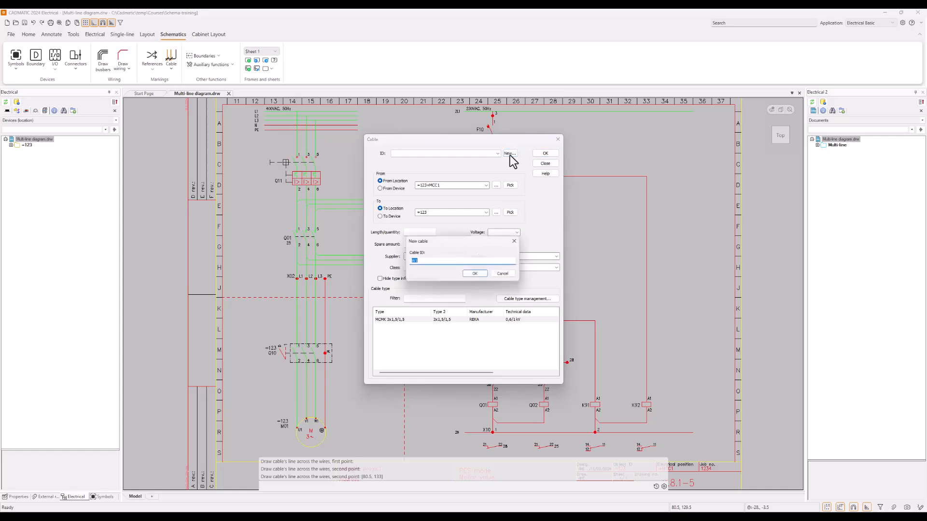
text(W)
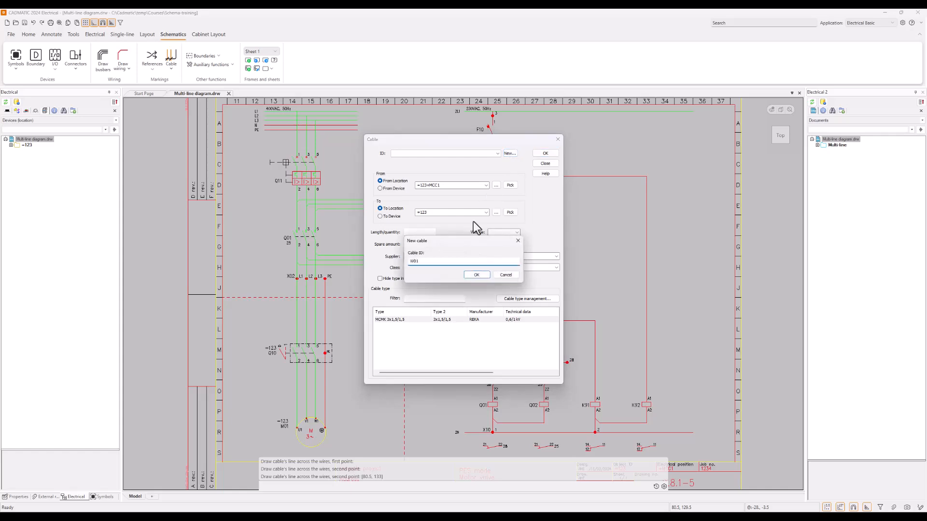
click(476, 275)
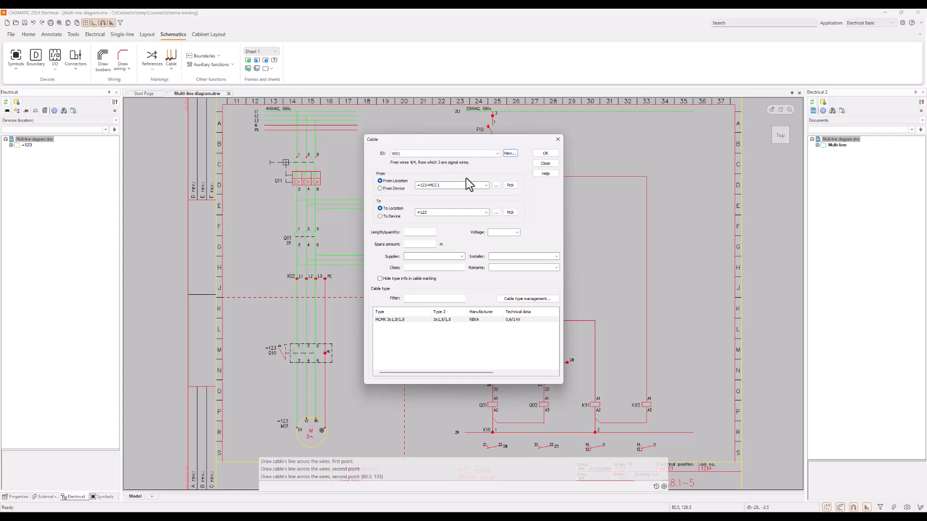
Set cable W01 to run from device =123+MCC1-X02 to device =123-Q10, using type MCMK 3x1,5/1,5.
click(380, 188)
click(381, 181)
click(393, 189)
click(381, 217)
click(451, 320)
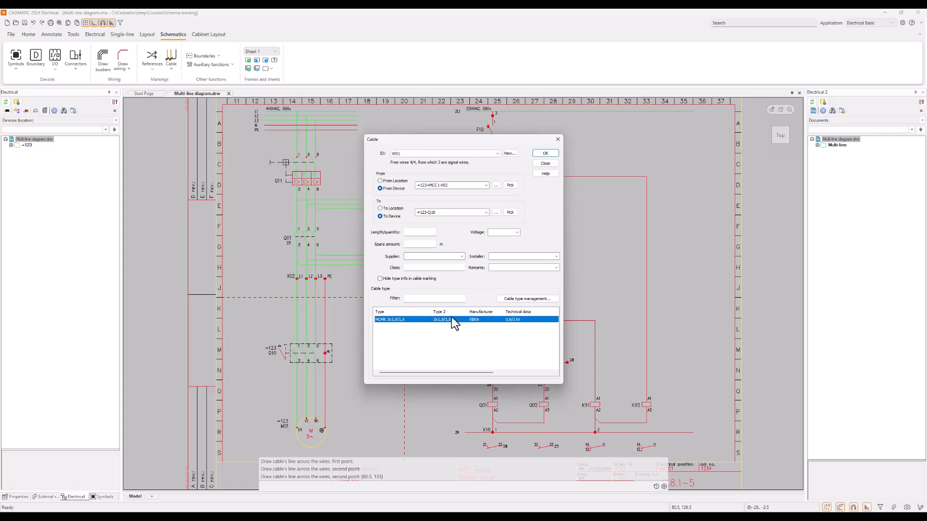
click(545, 154)
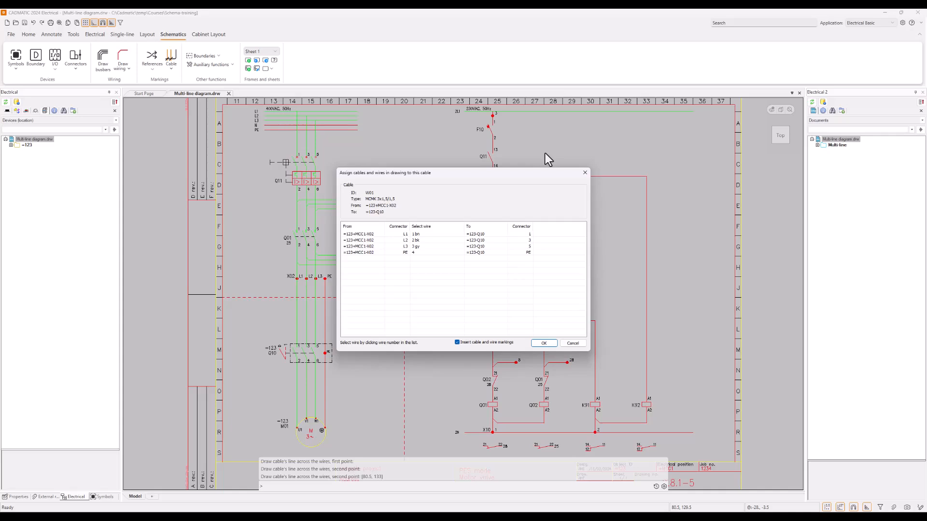
Try assigning wire 2 bk to L1 and 1 bn to L2, and check each connection's wire in the drawing.
drag(462, 172, 506, 157)
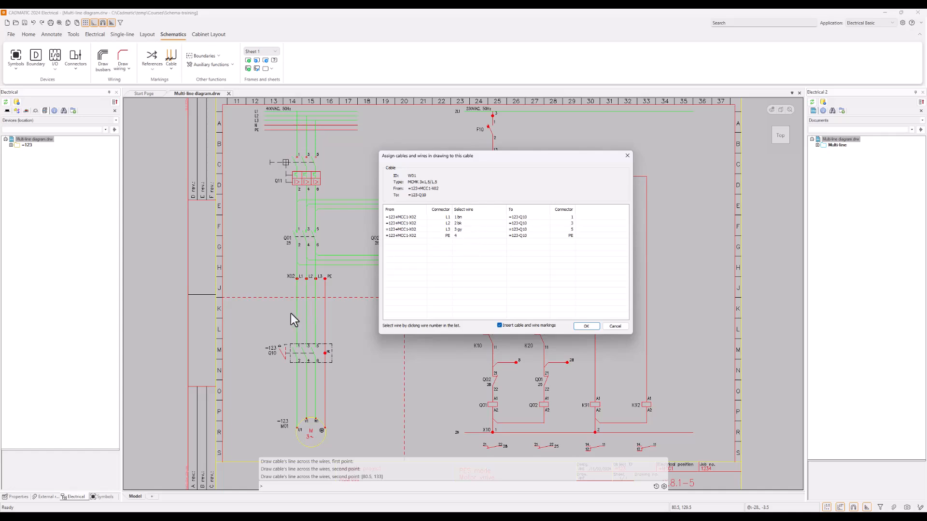
click(493, 217)
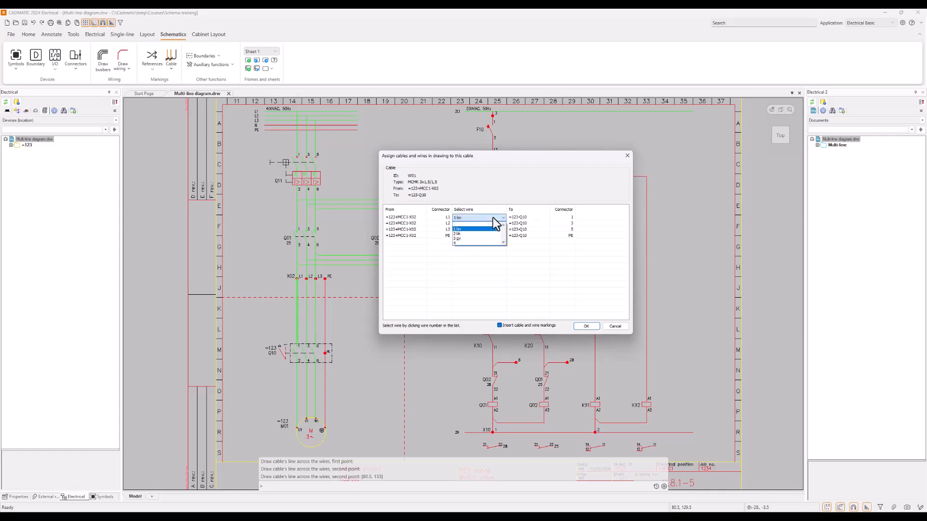
click(461, 233)
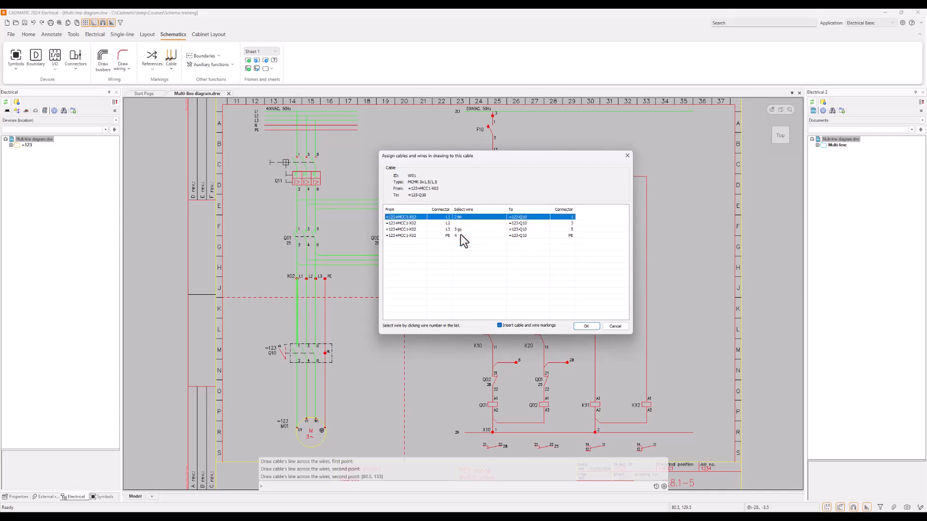
click(468, 223)
click(465, 235)
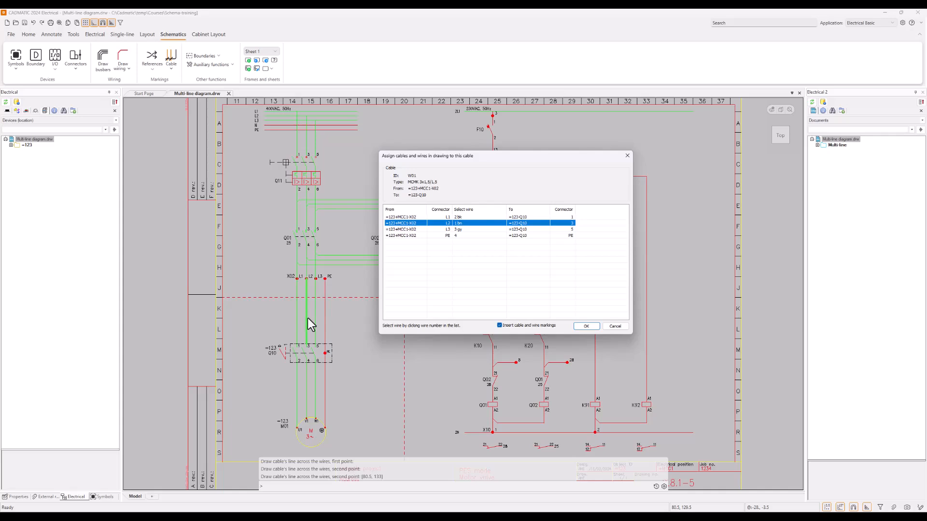
click(447, 217)
click(446, 223)
click(445, 229)
click(446, 236)
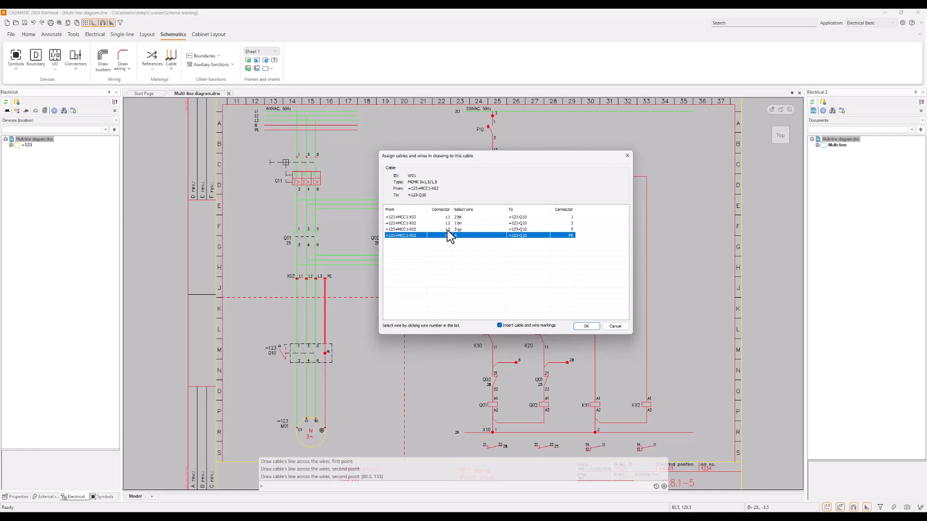
click(448, 229)
Assign wires 1 bn, 2 bk and 3 gy to L1, L2 and L3, and place the W01 marking beside the wires.
click(466, 218)
click(466, 228)
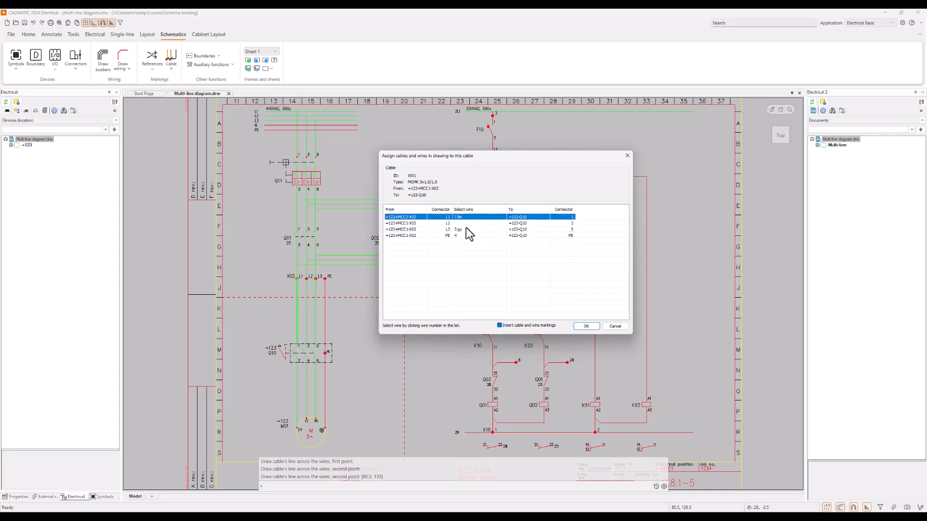
click(467, 224)
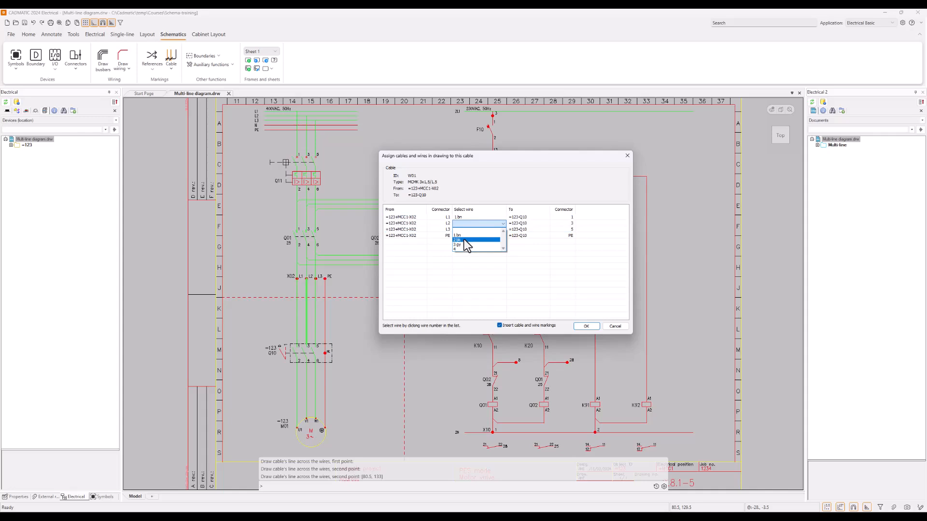
click(464, 240)
click(473, 230)
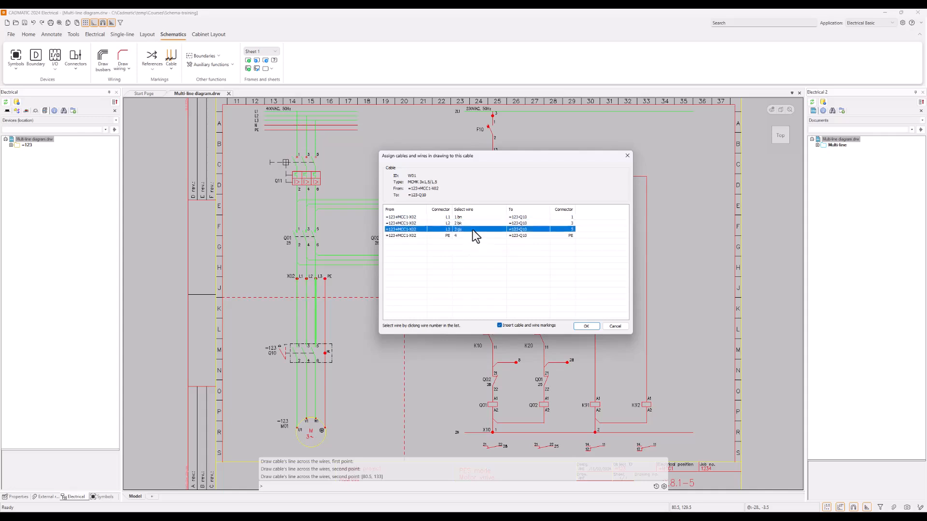
click(473, 235)
click(493, 230)
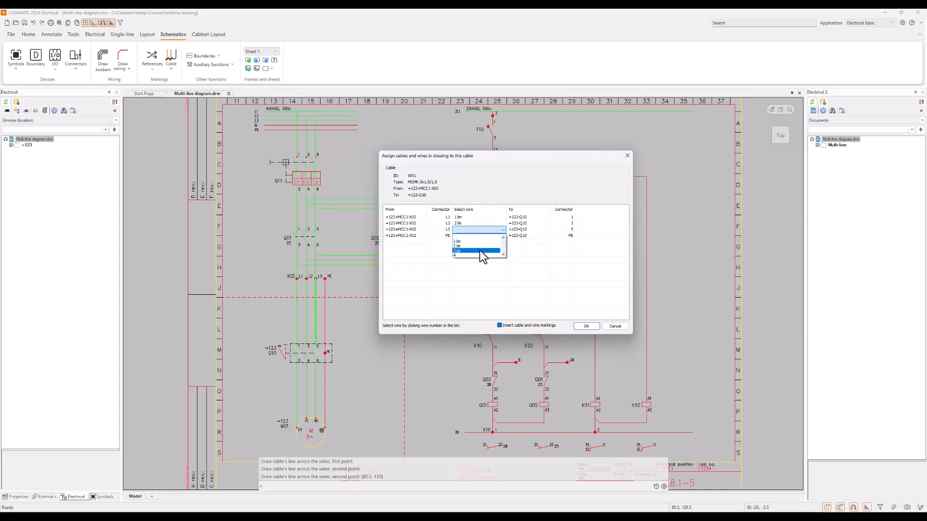
click(480, 250)
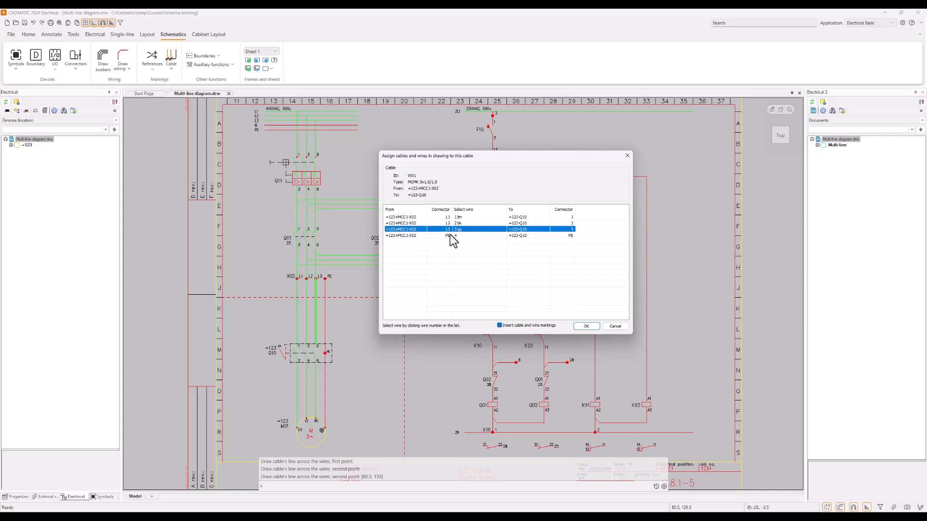
click(587, 326)
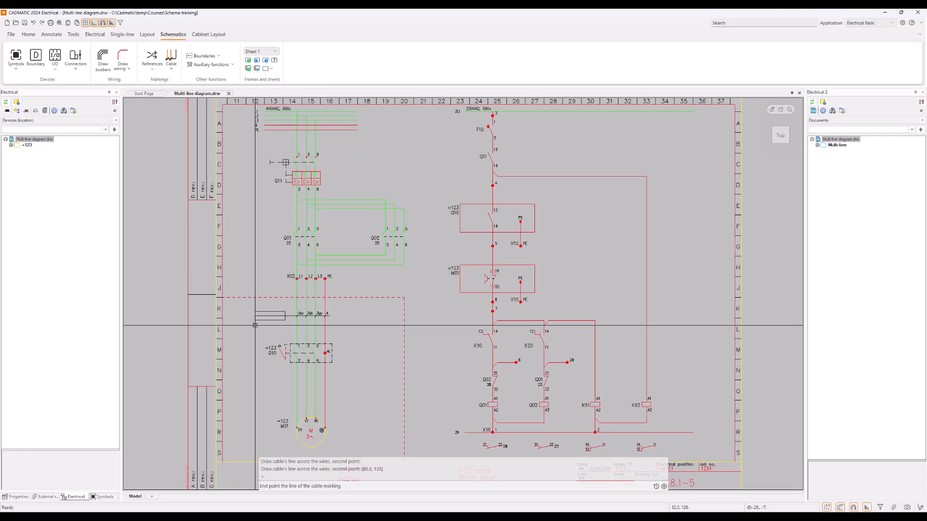
click(255, 325)
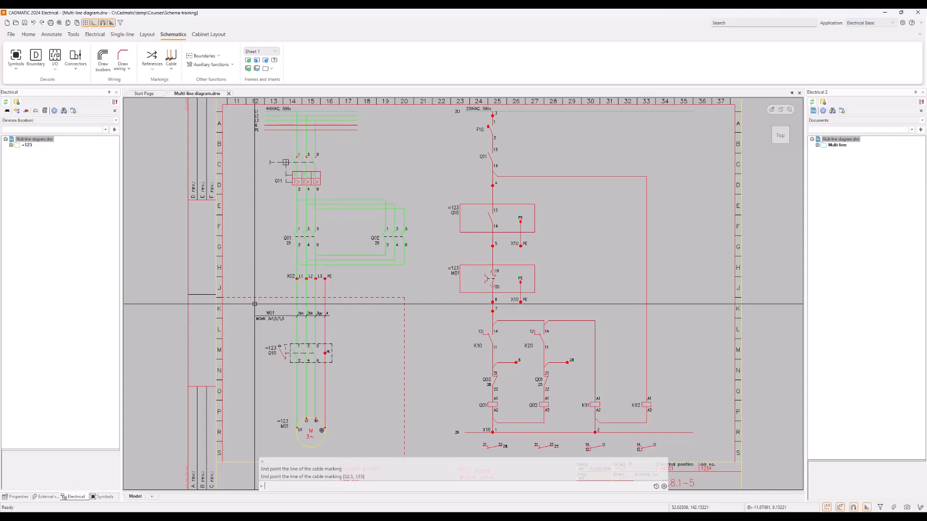
Connect and mark a cable across the four wires between Q10 and motor M01, creating a new cable with ID W02.
middle_drag(252, 316, 275, 291)
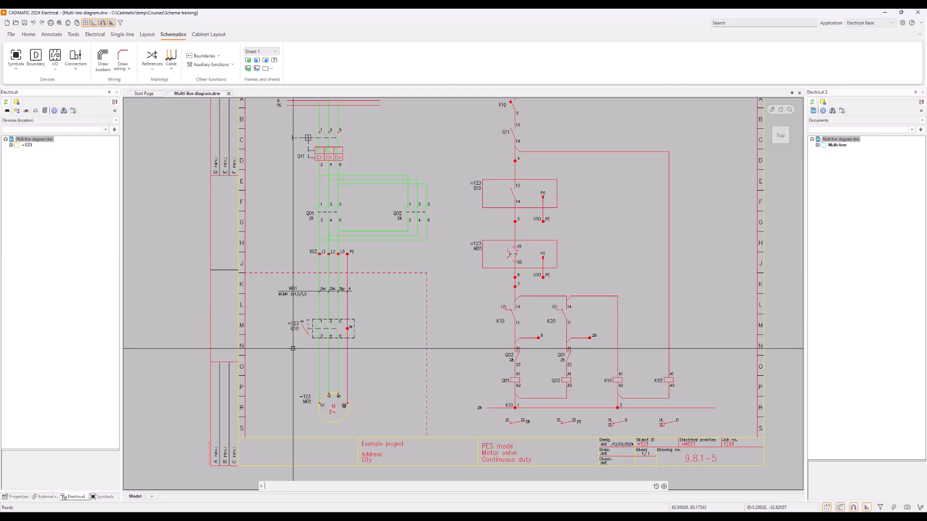
key(Return)
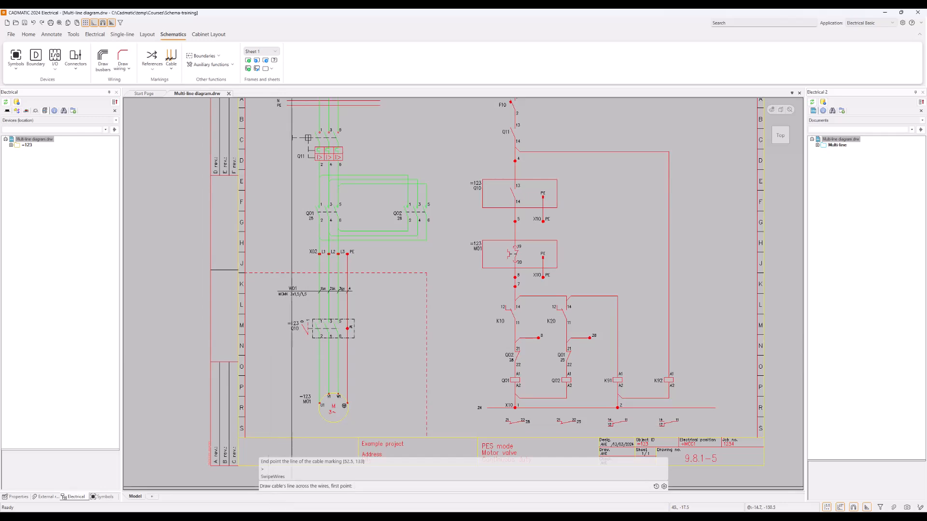
click(352, 366)
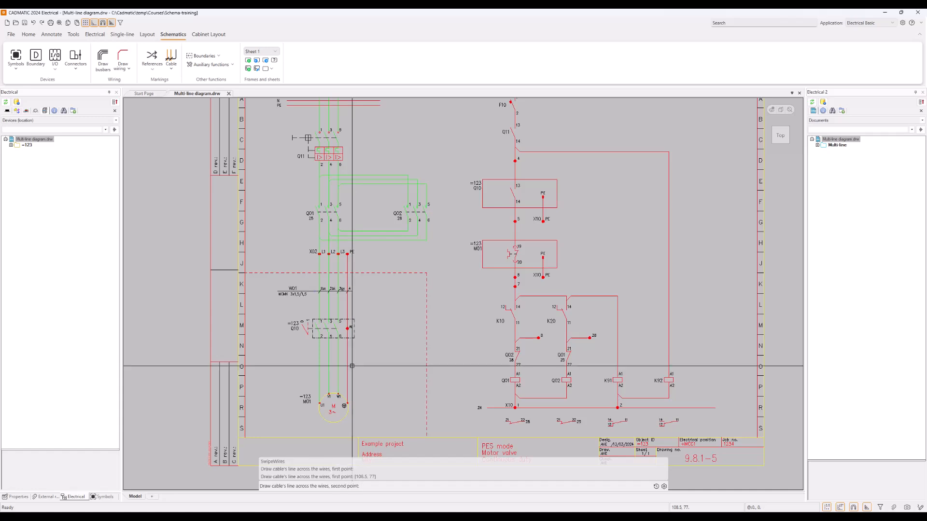
click(314, 366)
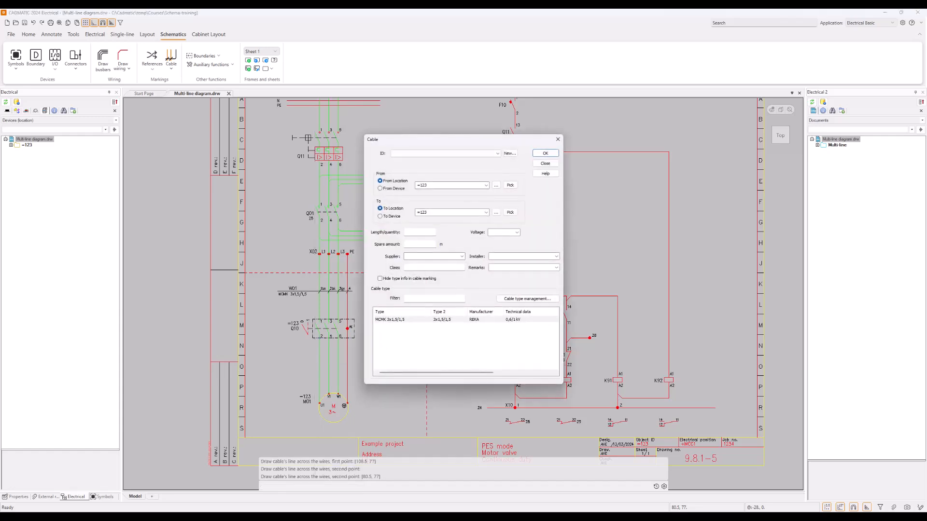
click(508, 153)
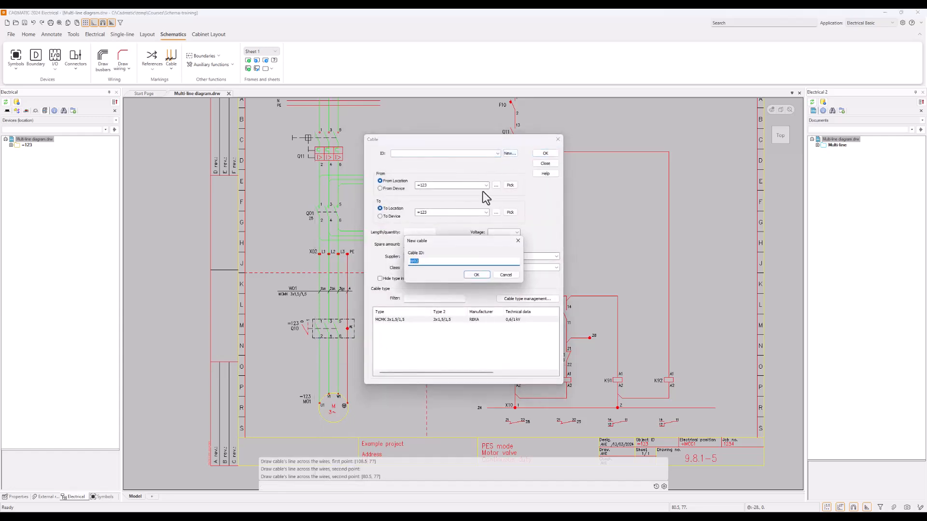
click(476, 275)
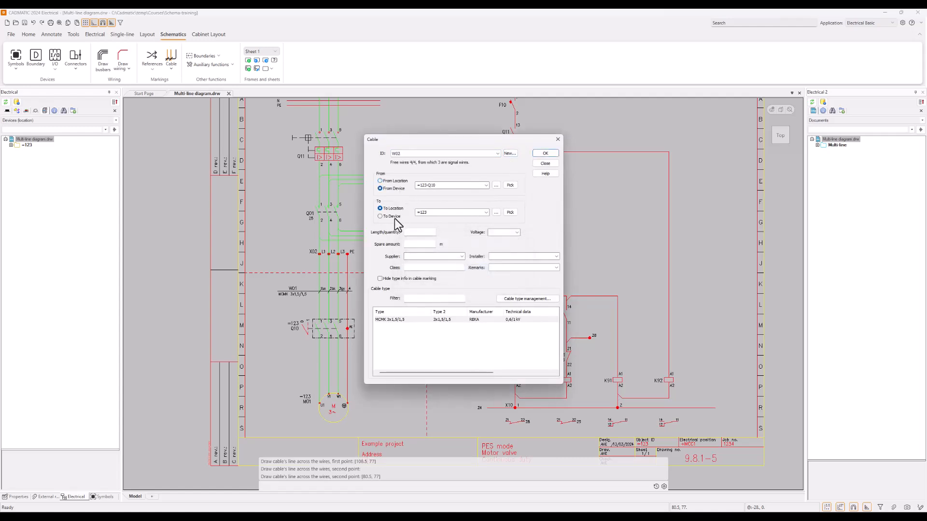
Run W02 from device =123-Q10 to =123-M01 as type MCMK 3x1,5/1,5, keep the proposed wires and place its marking beside the wires.
click(394, 217)
click(446, 321)
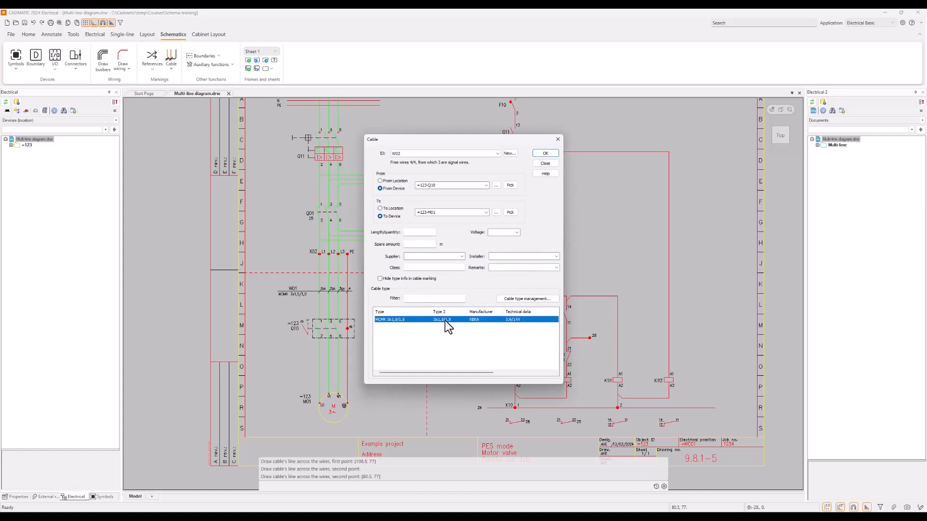
click(545, 153)
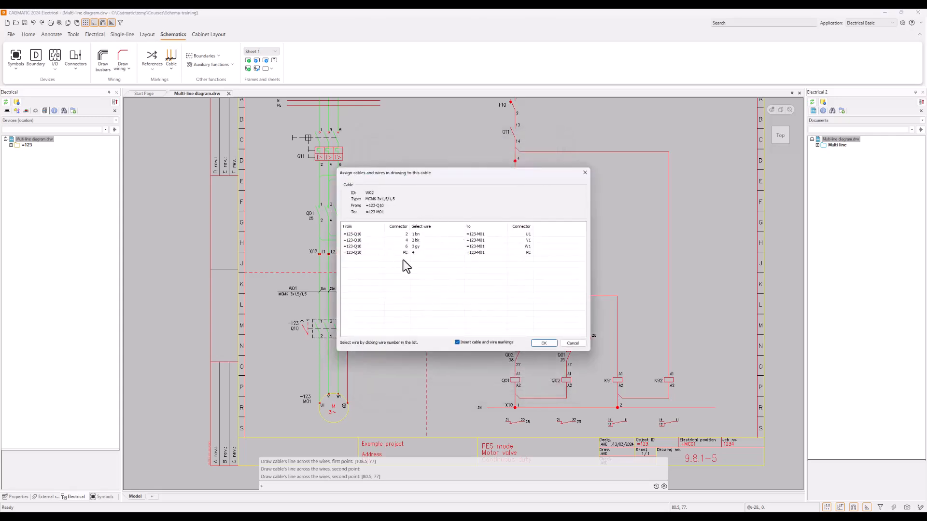
click(544, 343)
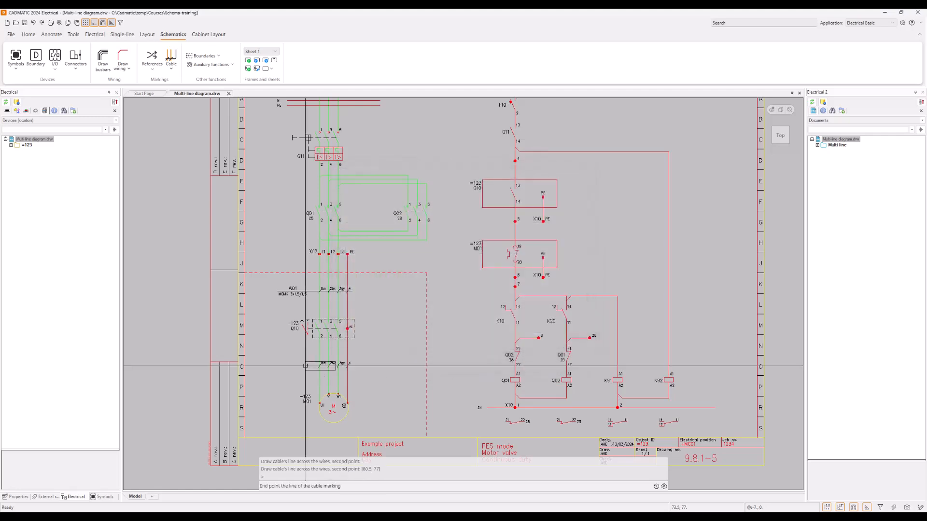
click(277, 361)
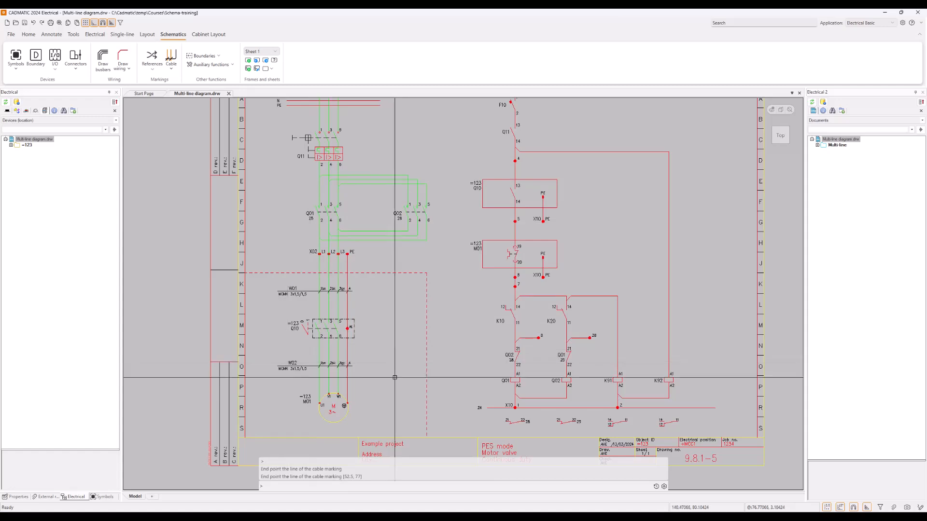
Save the drawing and show cable W01 in the project tree.
click(26, 22)
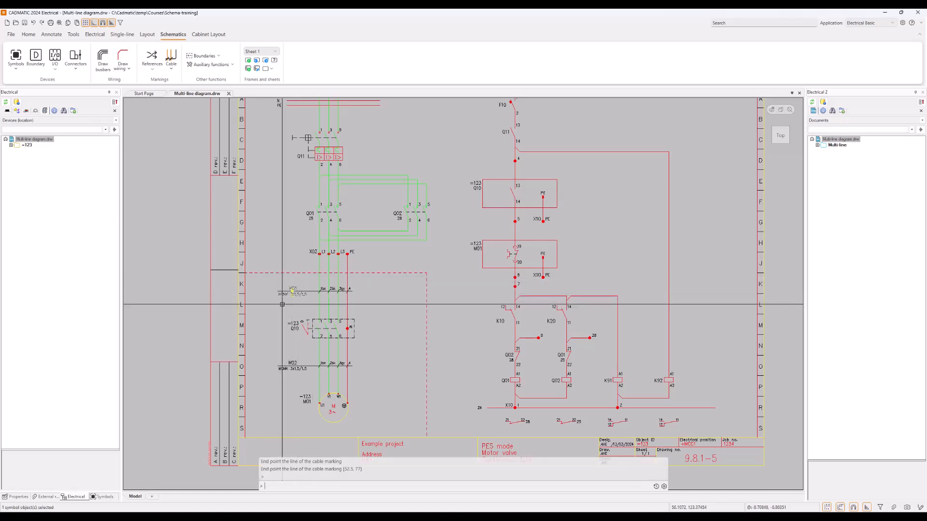
right_click(293, 291)
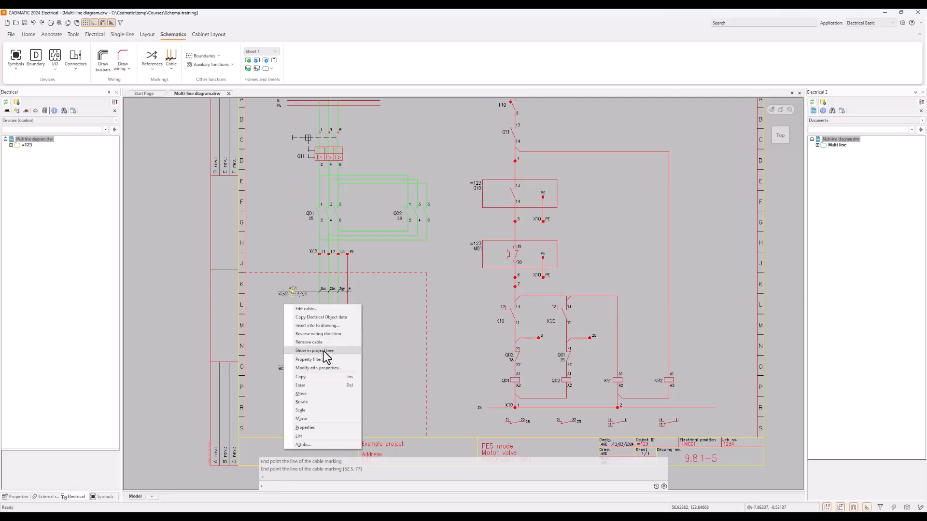
click(324, 351)
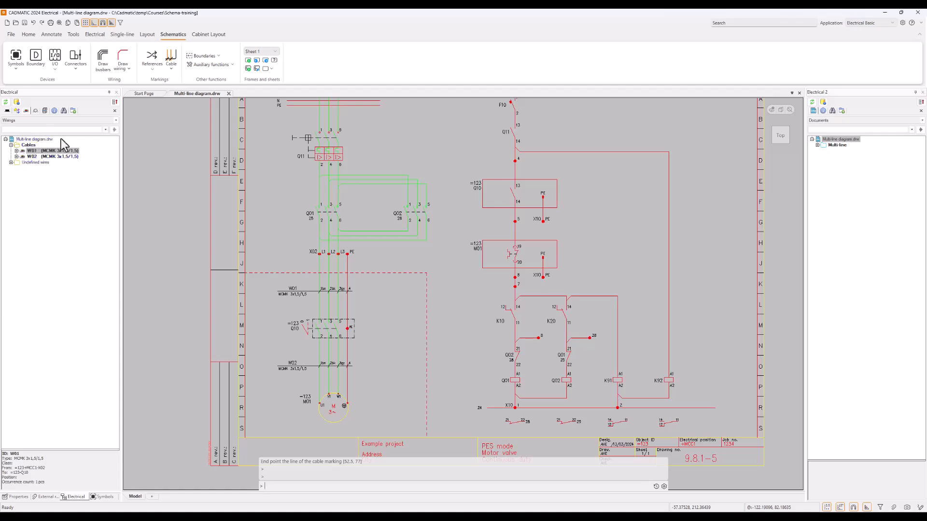
Examine the individual wires of cables W01 and W02 in the project tree and show the drawing occurrences of W01's wire 1 bn.
click(16, 150)
click(17, 179)
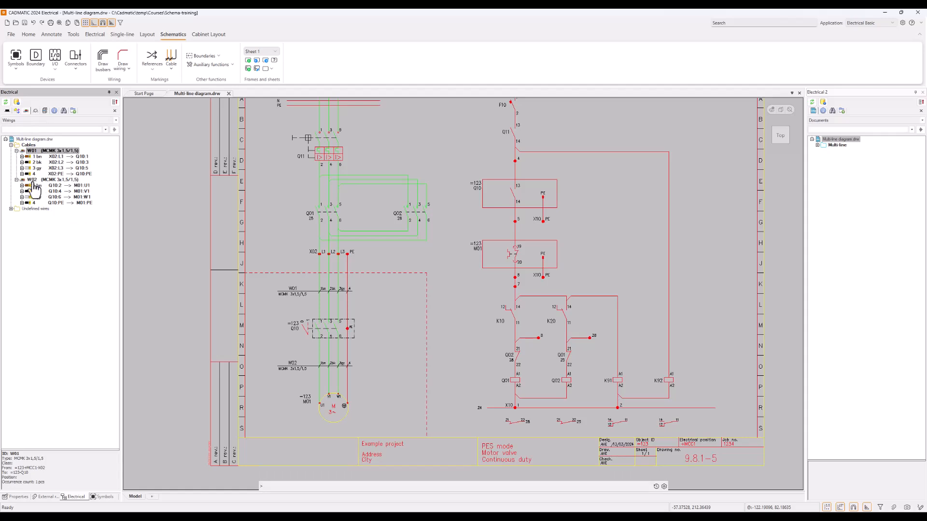
click(22, 156)
click(22, 156)
click(21, 157)
click(37, 162)
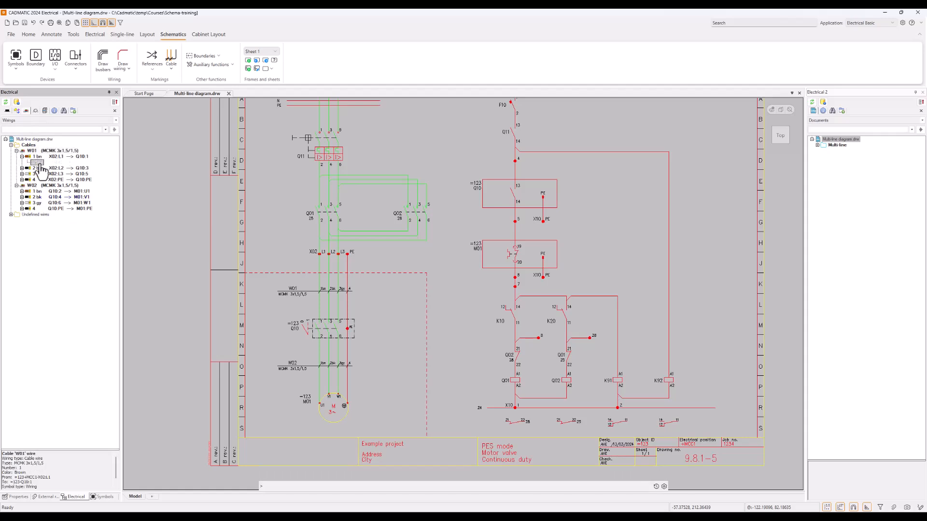
click(22, 156)
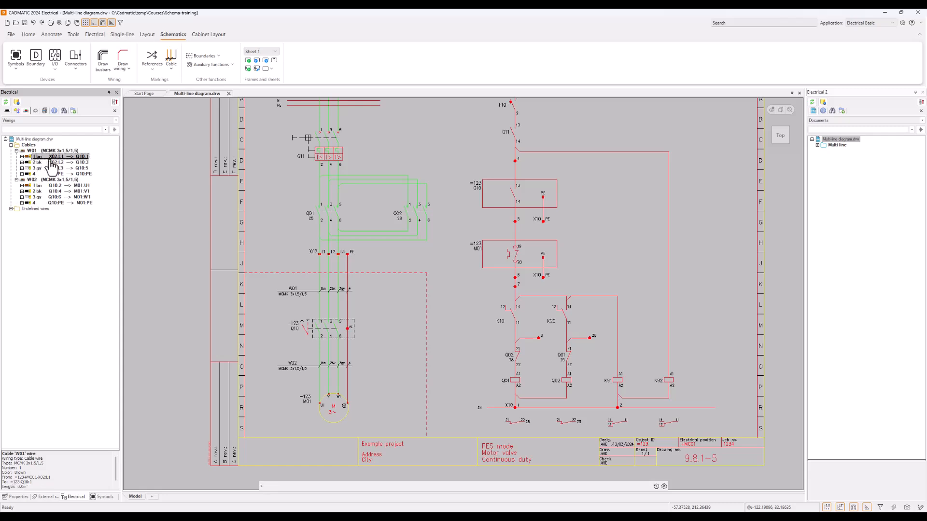
right_click(79, 159)
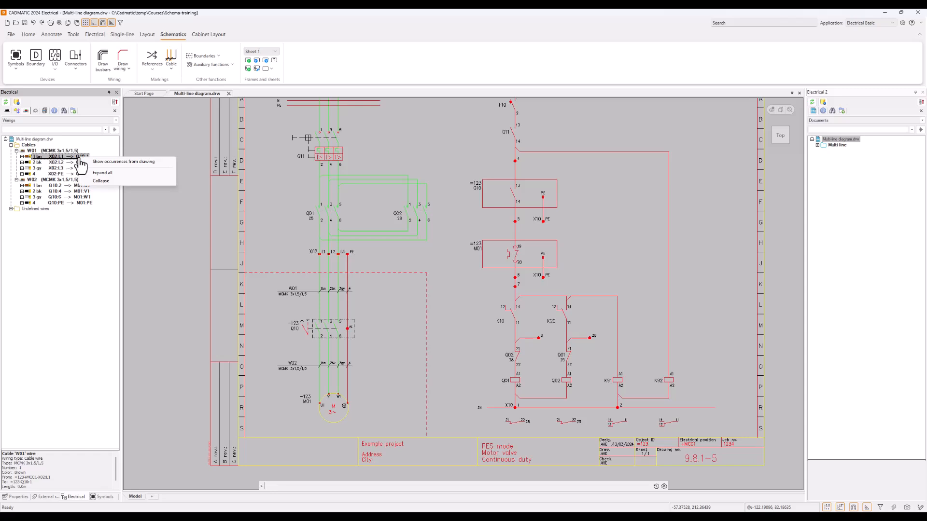
click(124, 163)
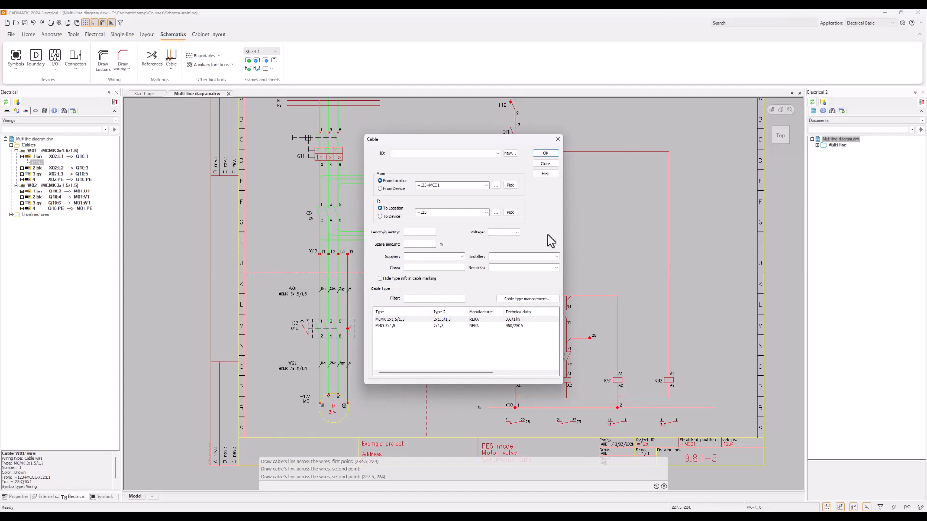
Create a new cable with ID W10 and type MMO 7x1,5 for the wire between terminal 4 and Q10.
click(404, 325)
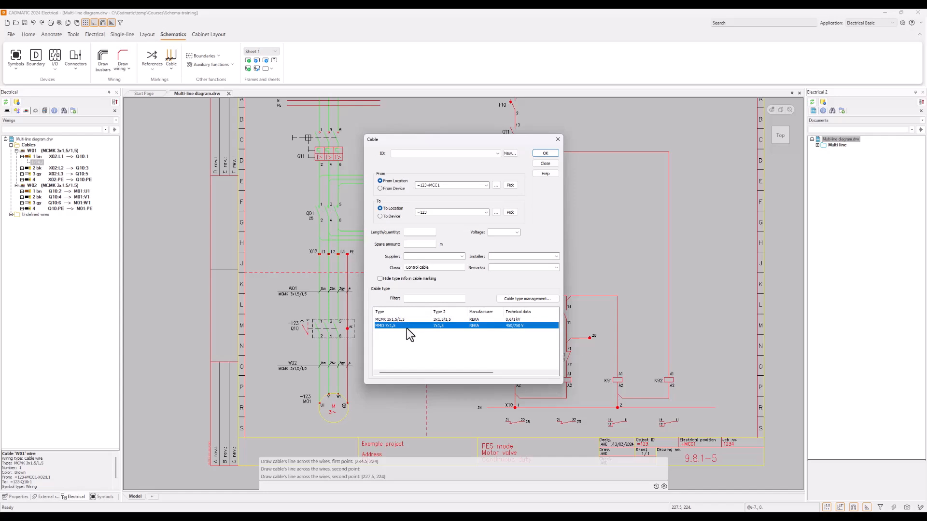
click(510, 154)
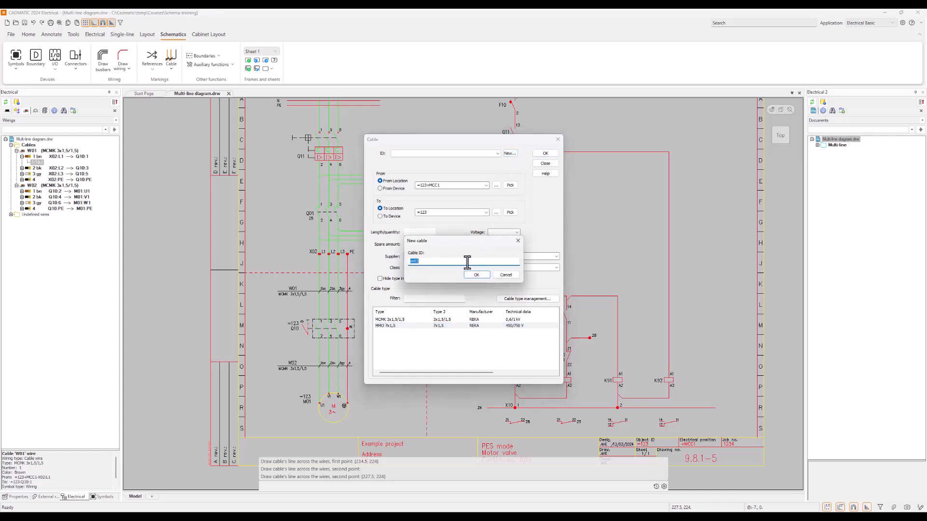
click(468, 262)
click(476, 276)
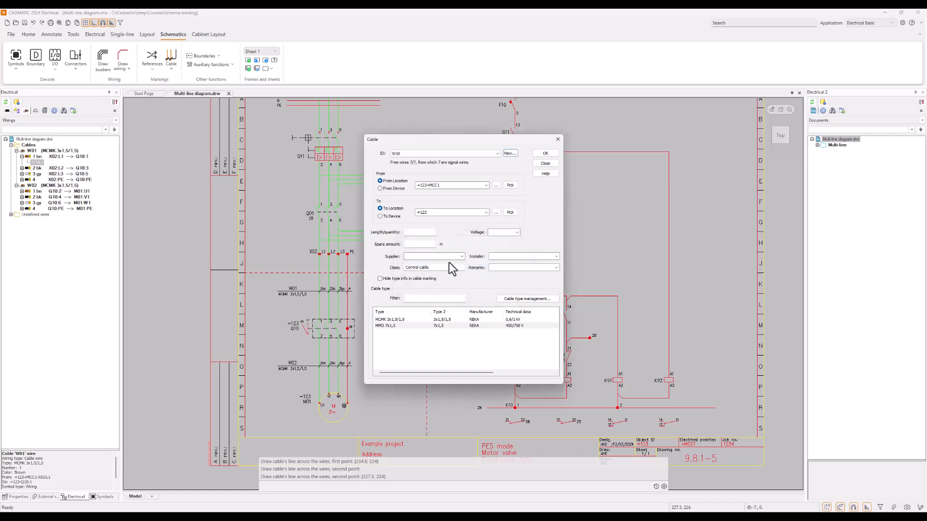
Run W10 from device =123+MCC1-X10 to =123-Q10, keep the proposed wire 1 bk and place its marking beside the wire.
click(387, 189)
click(384, 217)
drag(498, 141, 494, 216)
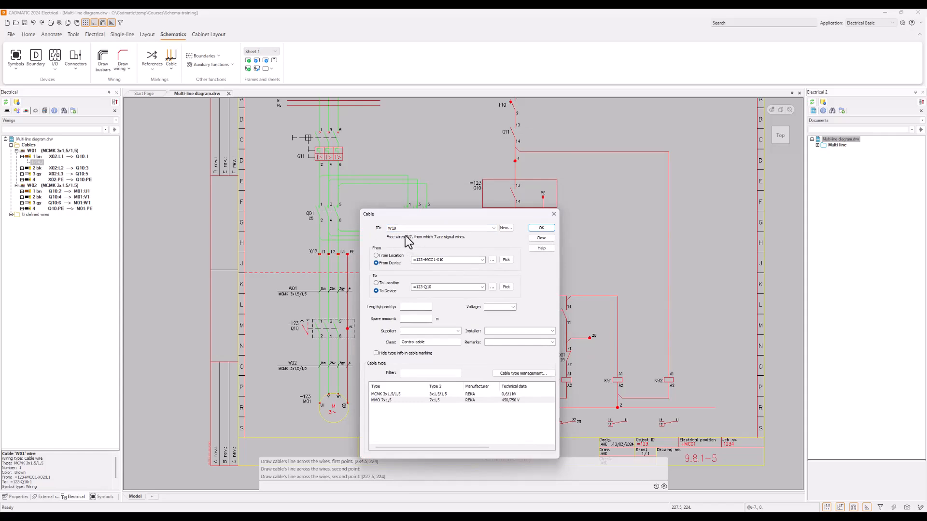
click(541, 229)
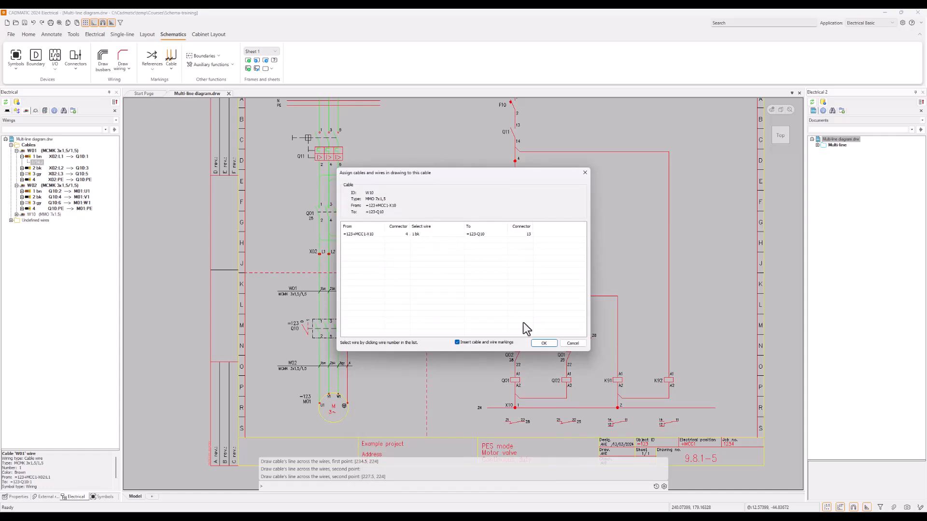
click(542, 344)
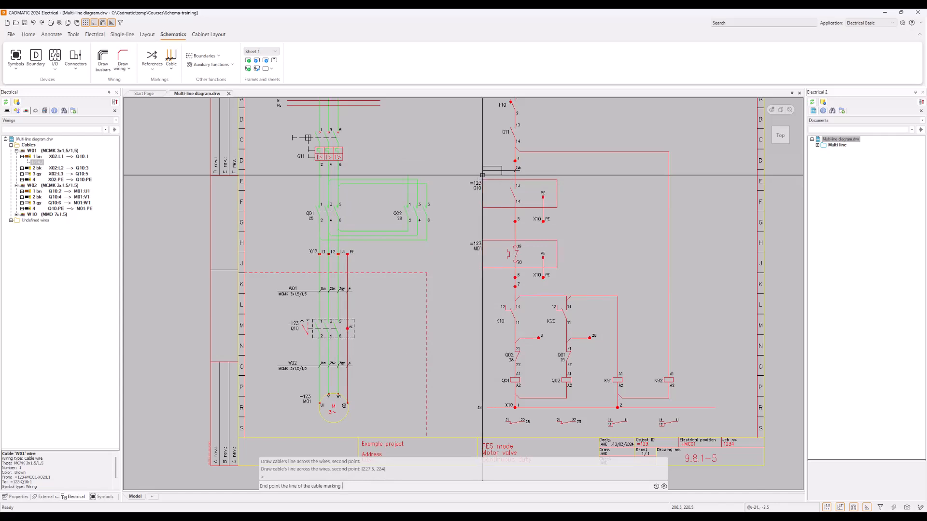
click(482, 174)
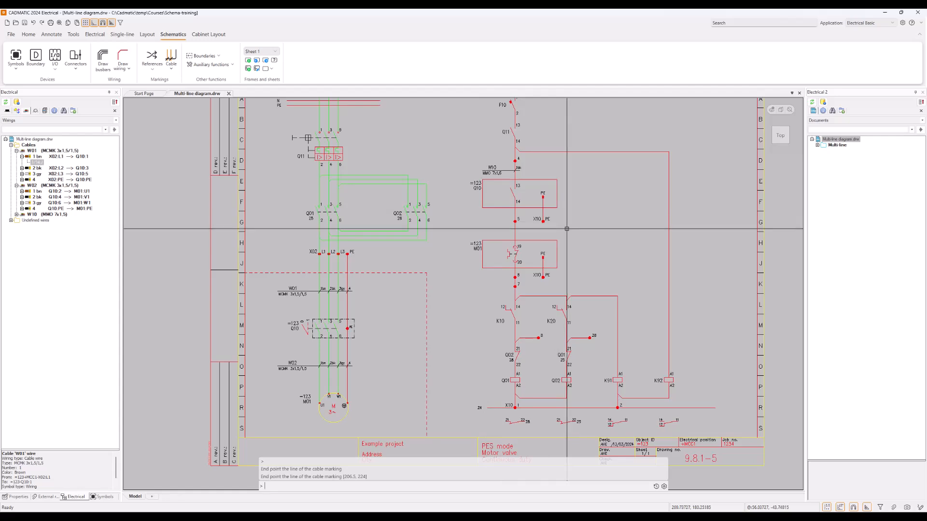
Connect and mark a cable across the two wires below Q10, reusing the existing cable W10.
key(Return)
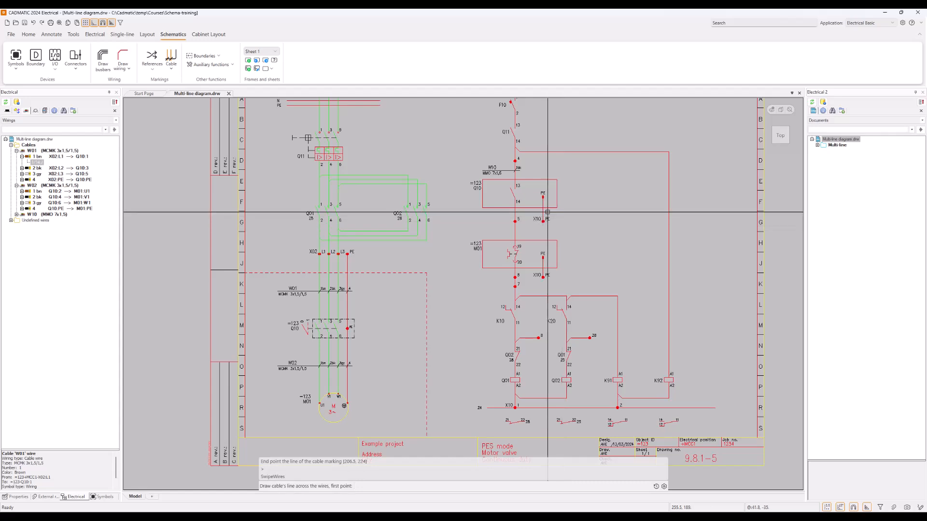
click(548, 212)
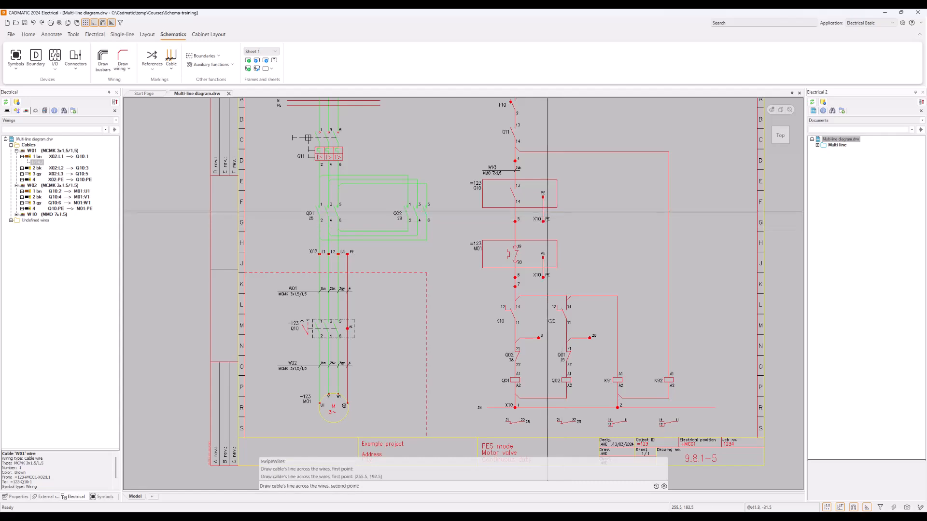
click(511, 217)
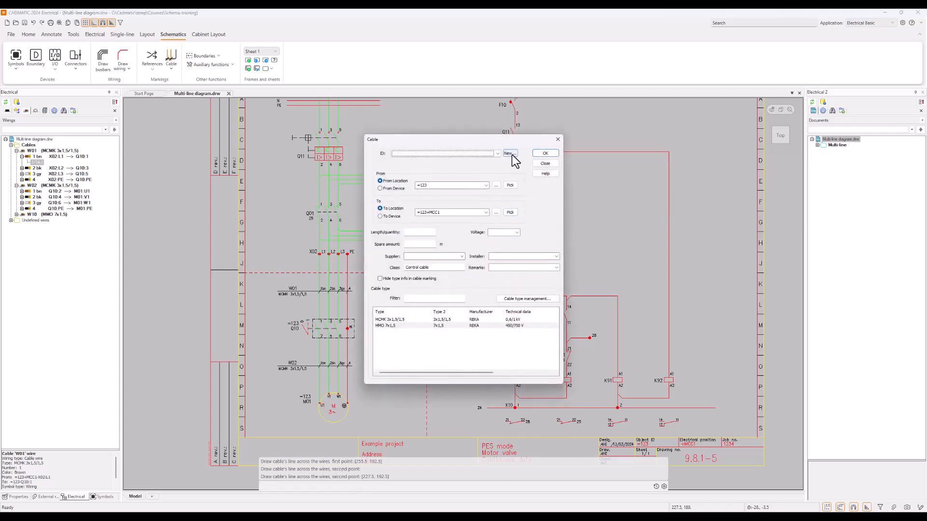
click(498, 154)
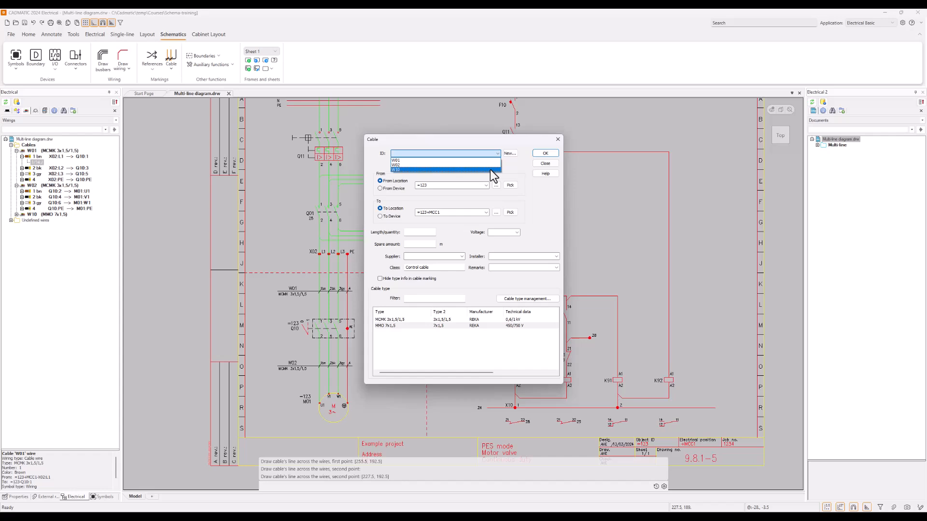
click(491, 169)
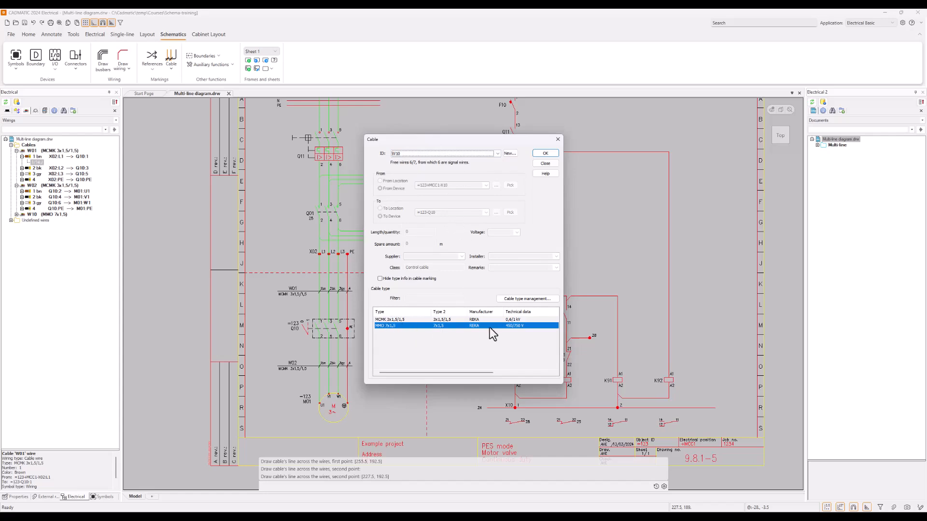
click(544, 154)
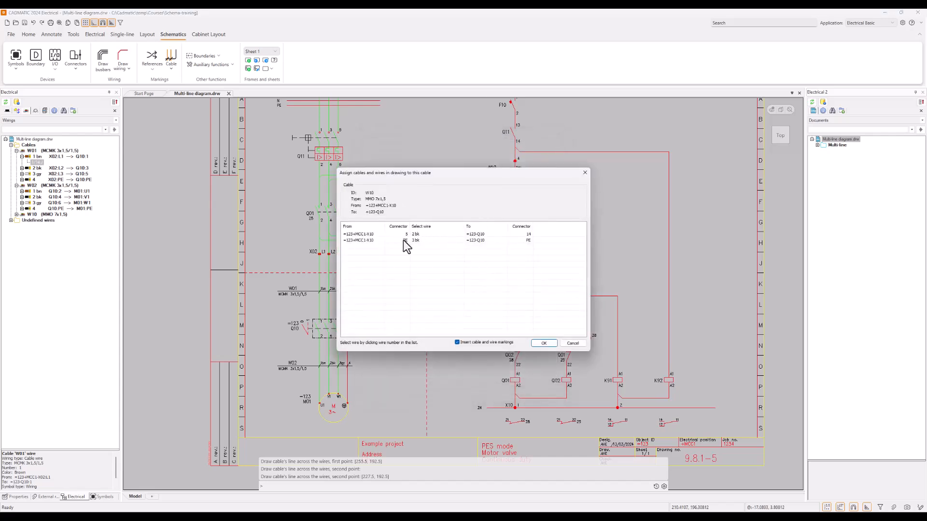
Assign wire 7 bk to the PE connector, keep 2 bk for terminal 5, and place the W10 marking beside the wires.
click(436, 241)
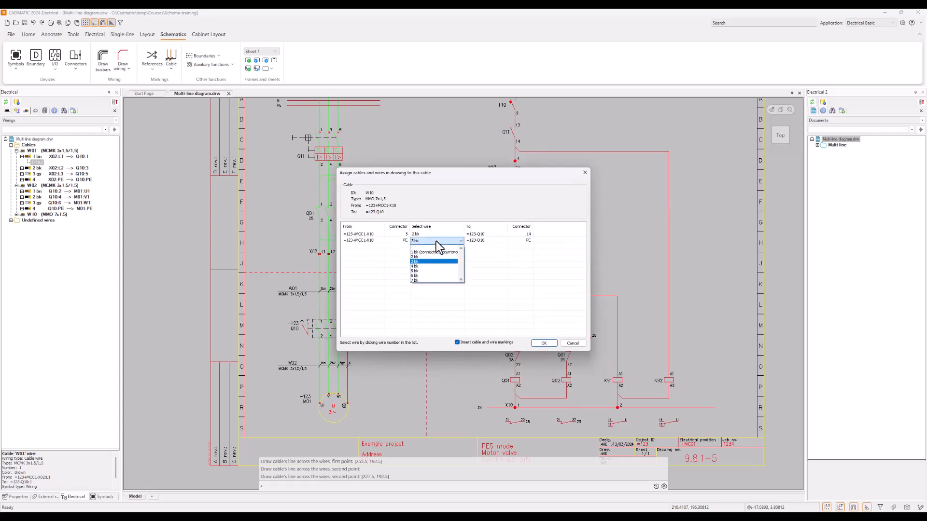
click(429, 280)
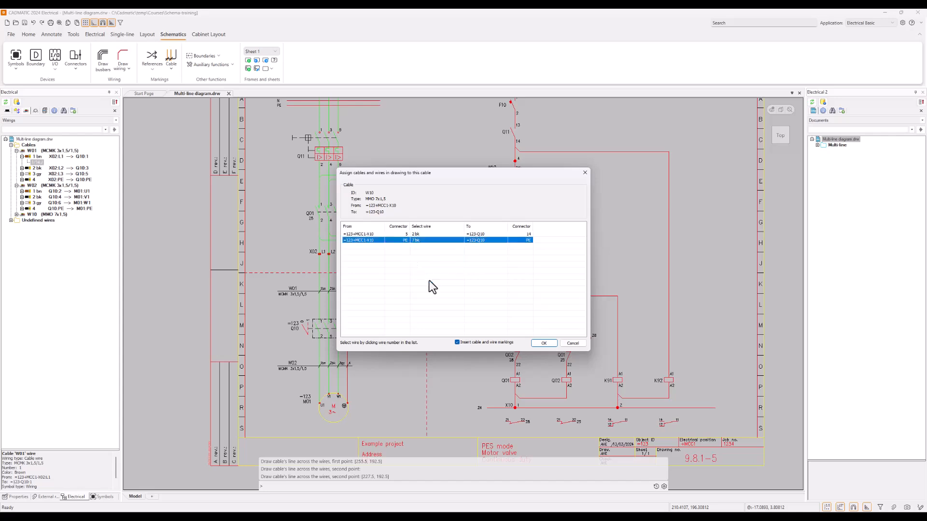
click(543, 343)
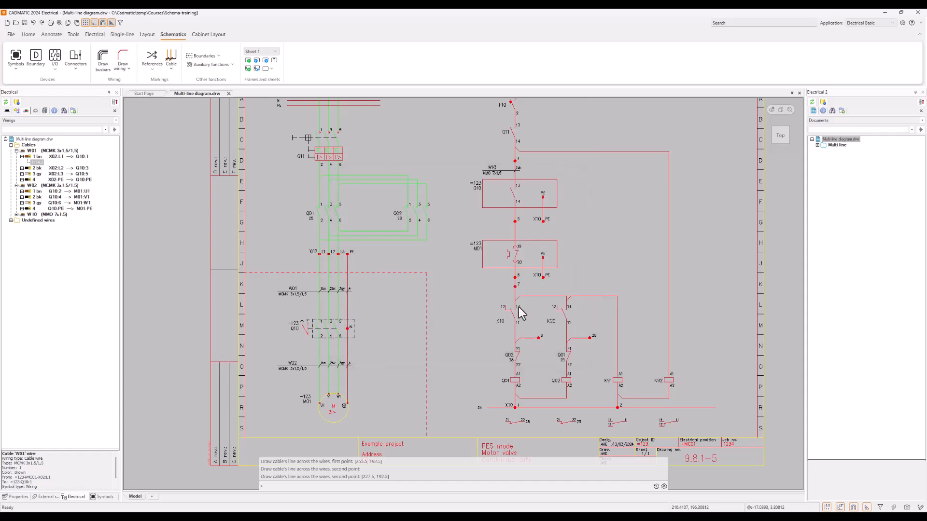
click(483, 217)
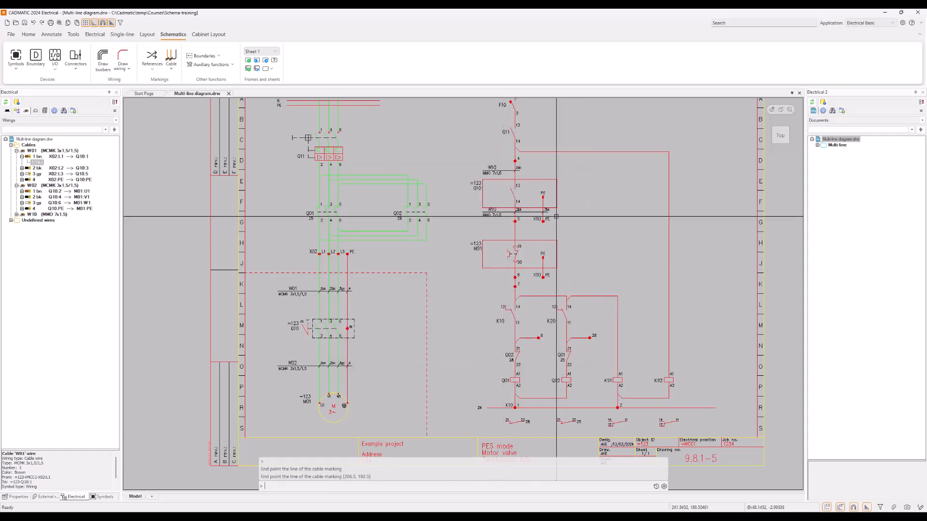
Move the lower W10 cable marking with its wire labels down 3.5 units, clear of the Q10 boundary.
scroll(556, 216, up, 3)
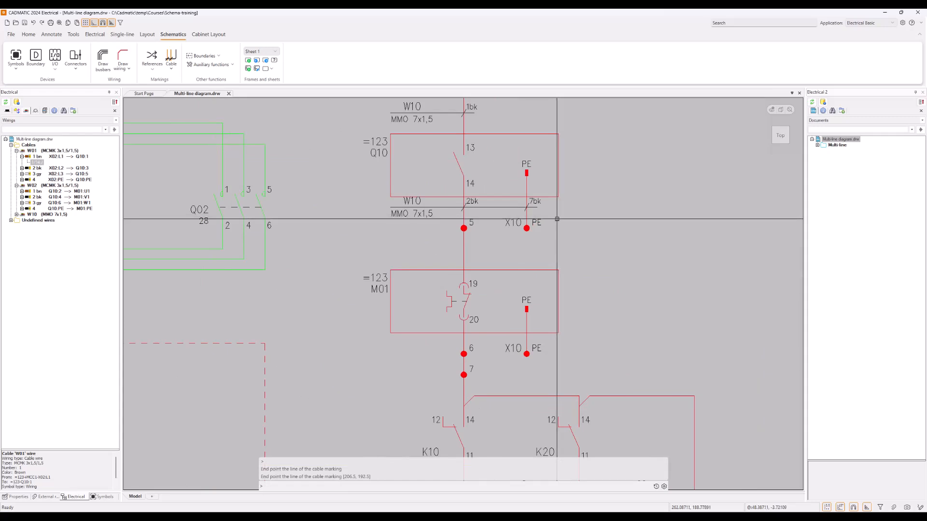
click(556, 217)
click(364, 192)
right_click(364, 192)
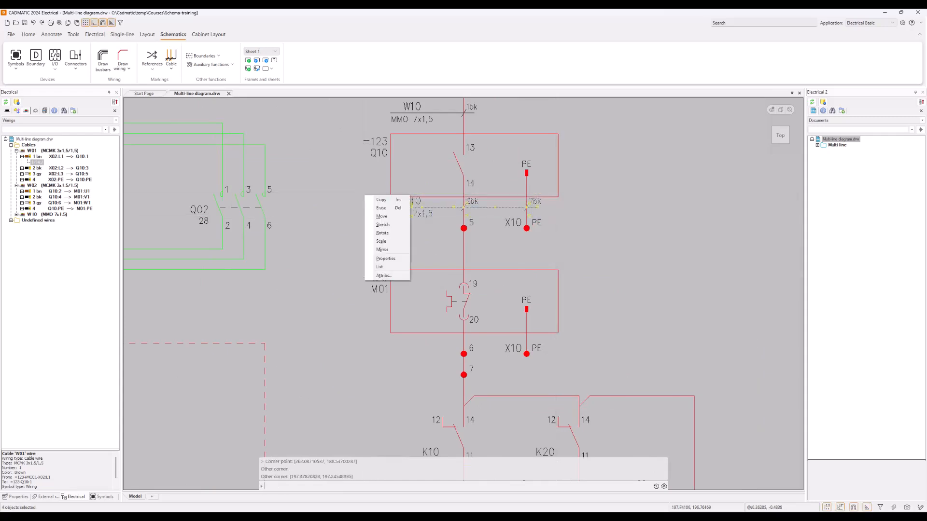
click(402, 220)
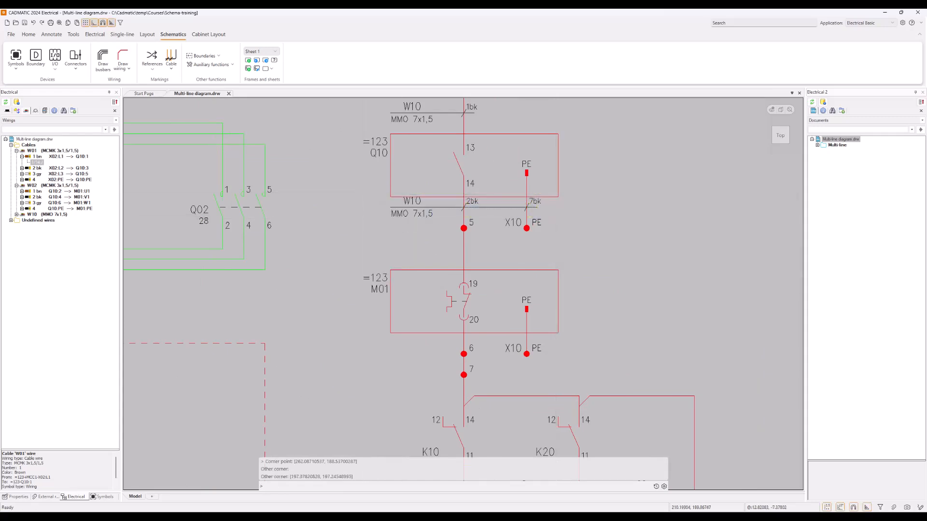
click(652, 217)
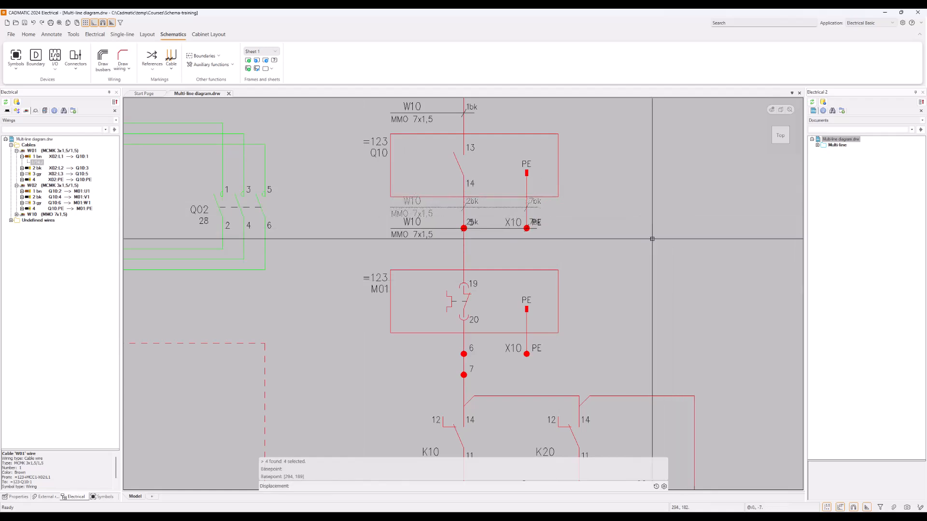
click(652, 228)
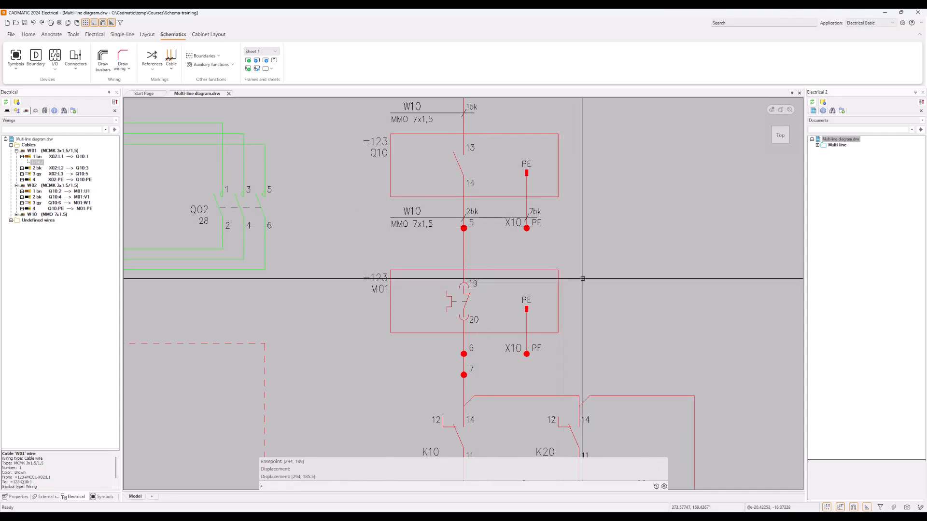
Start a new cable from the project tree's Cables folder with ID W11 and type MMO 7x1,5.
scroll(607, 265, down, 2)
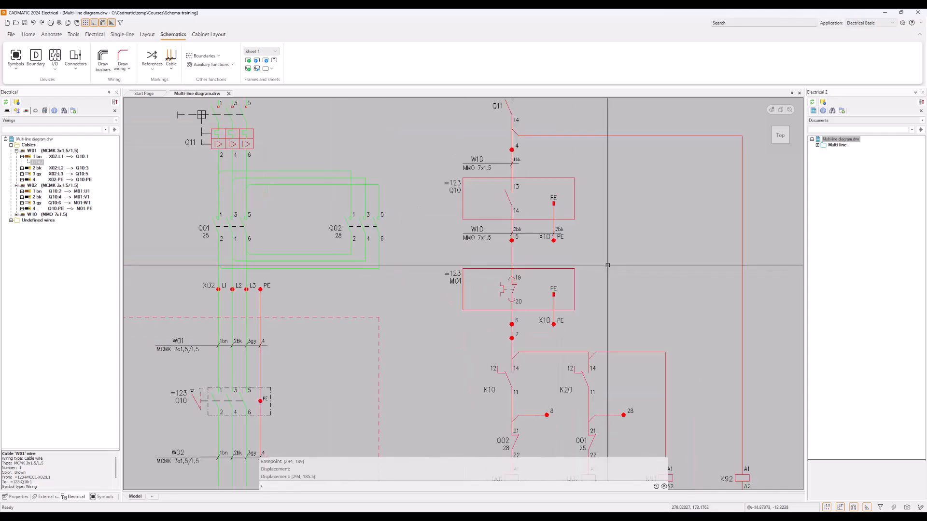
middle_drag(608, 265, 542, 247)
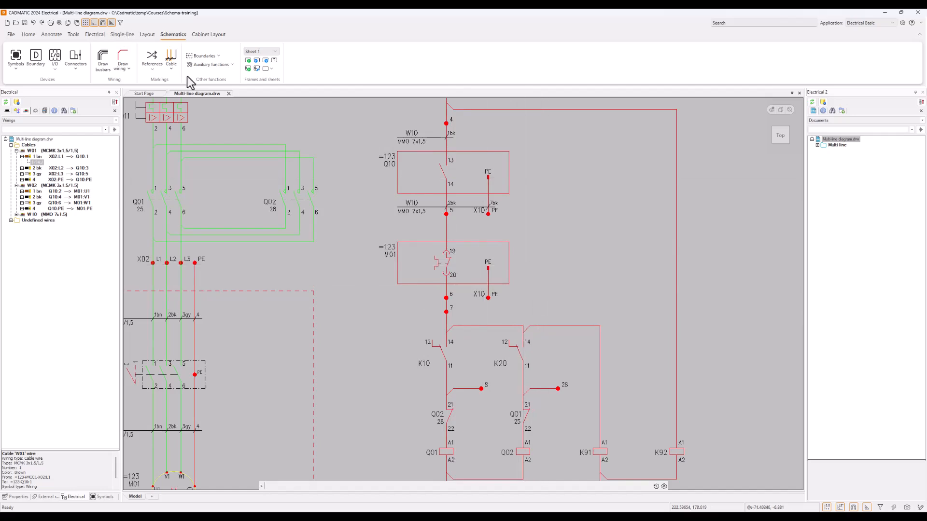
click(21, 156)
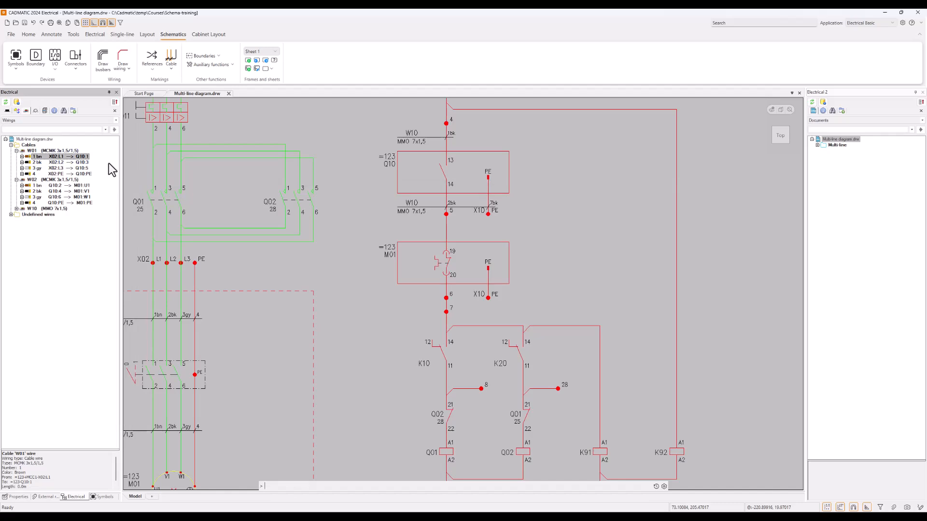
right_click(29, 145)
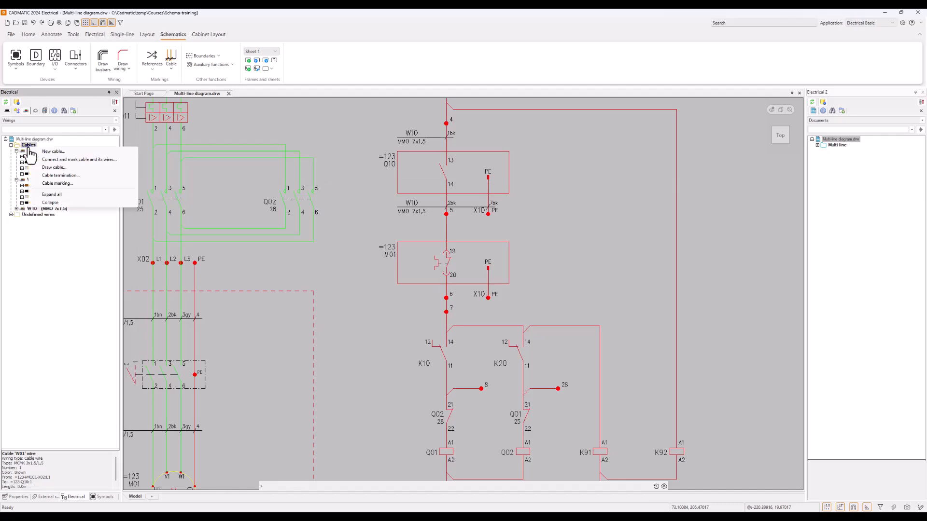
click(61, 152)
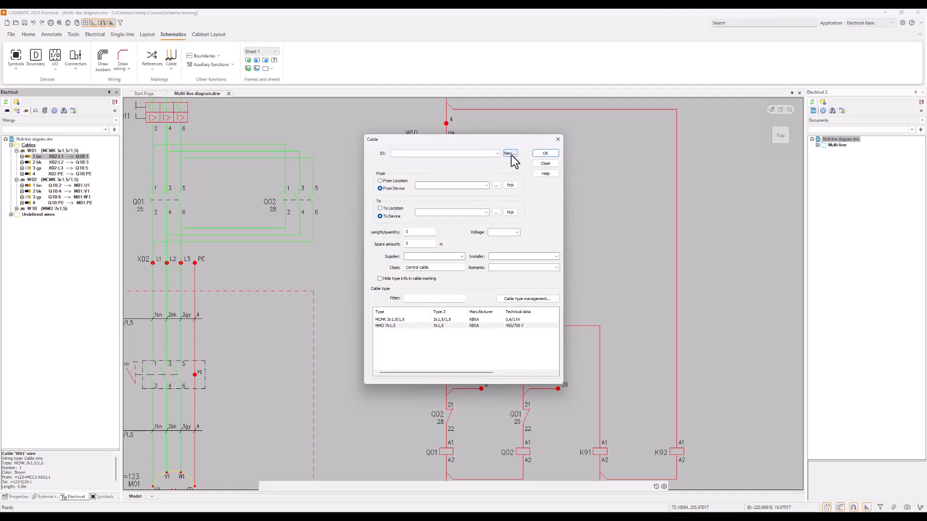
click(510, 154)
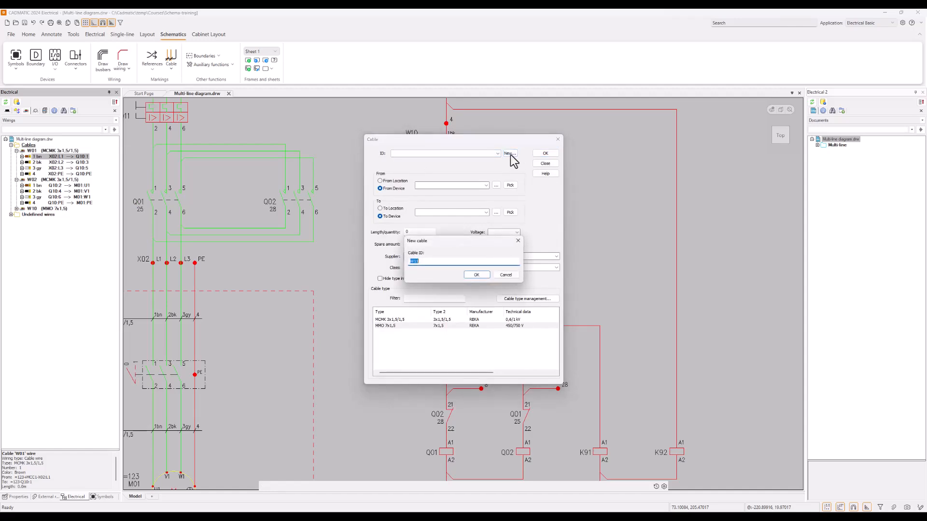
click(480, 274)
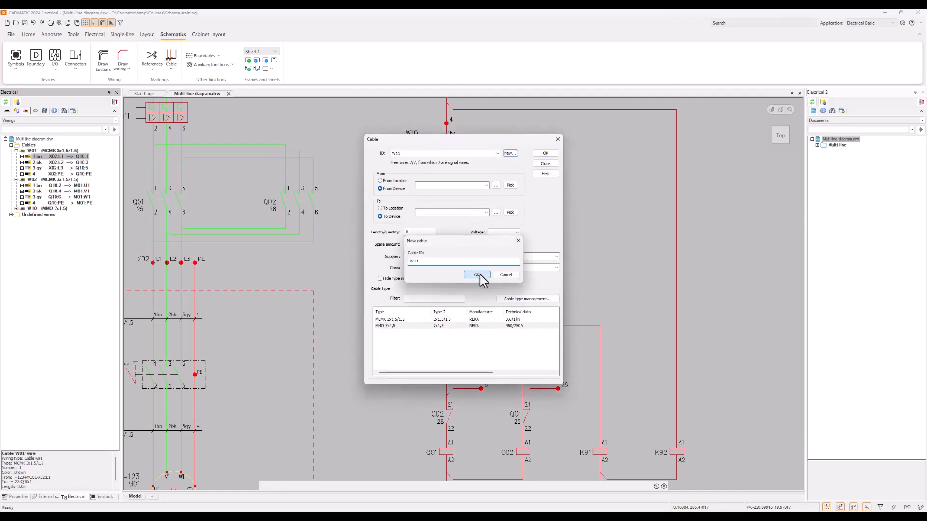
click(397, 326)
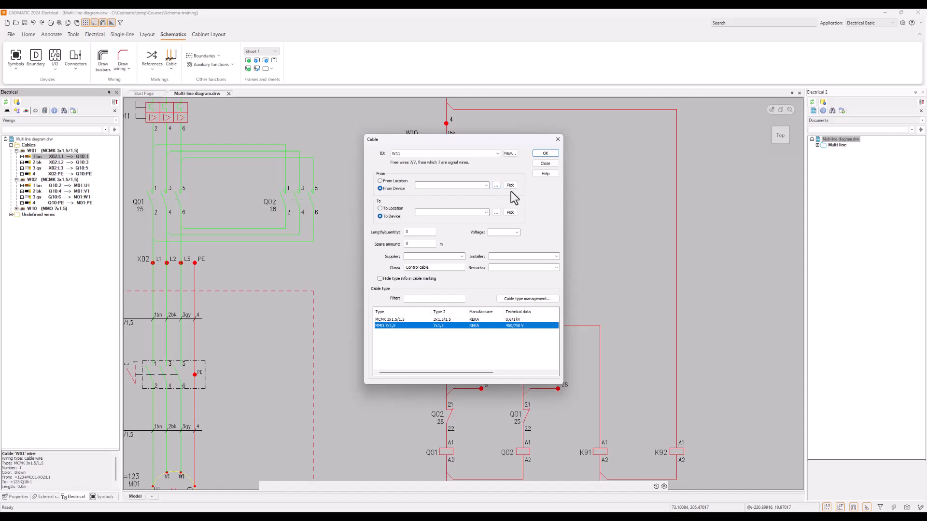
Try to pick W11's starting device from the terminal 5 text in the drawing.
click(486, 186)
click(486, 186)
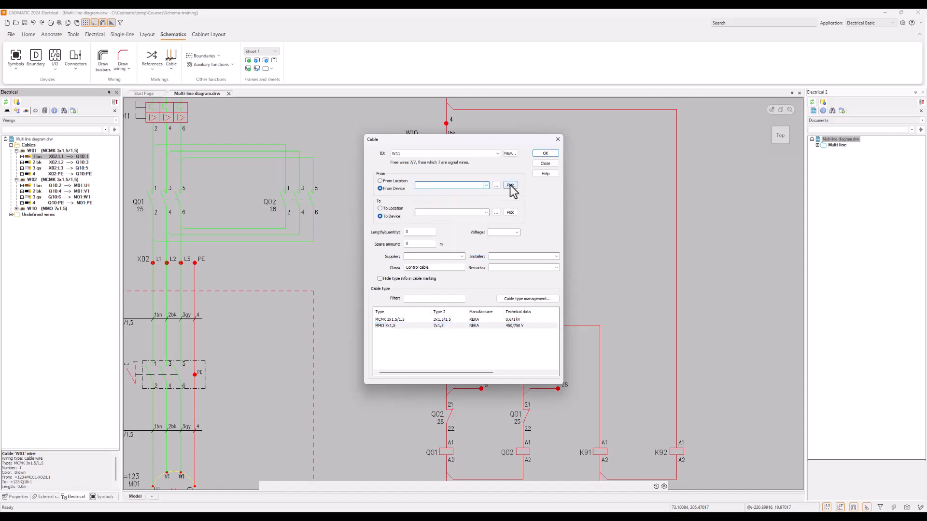
click(510, 186)
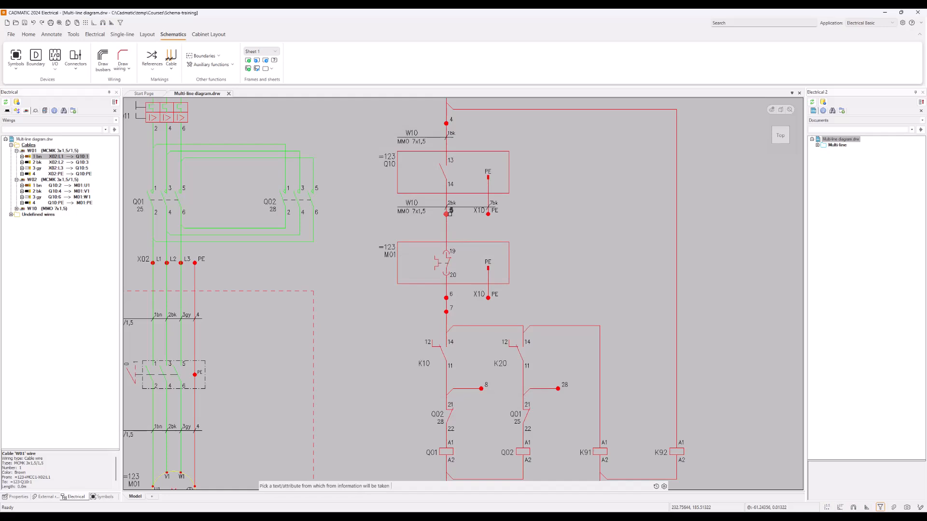
click(450, 213)
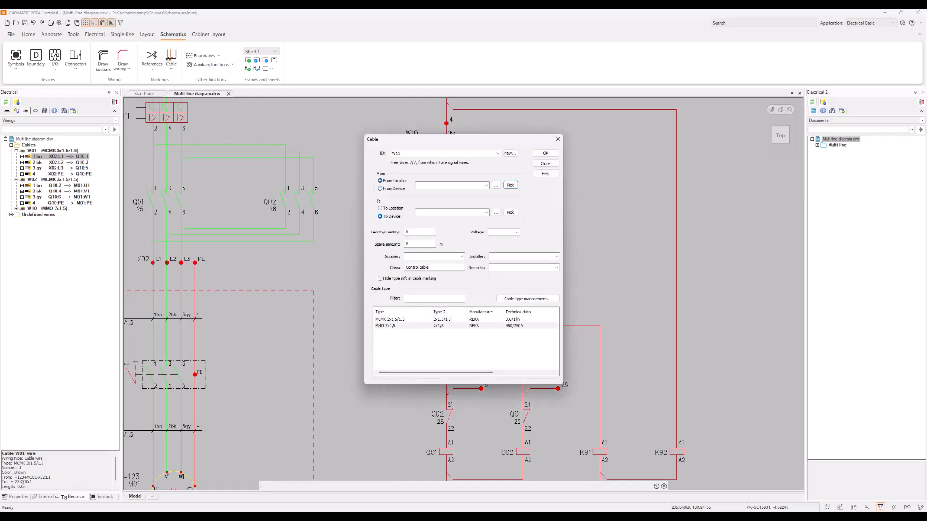
click(486, 186)
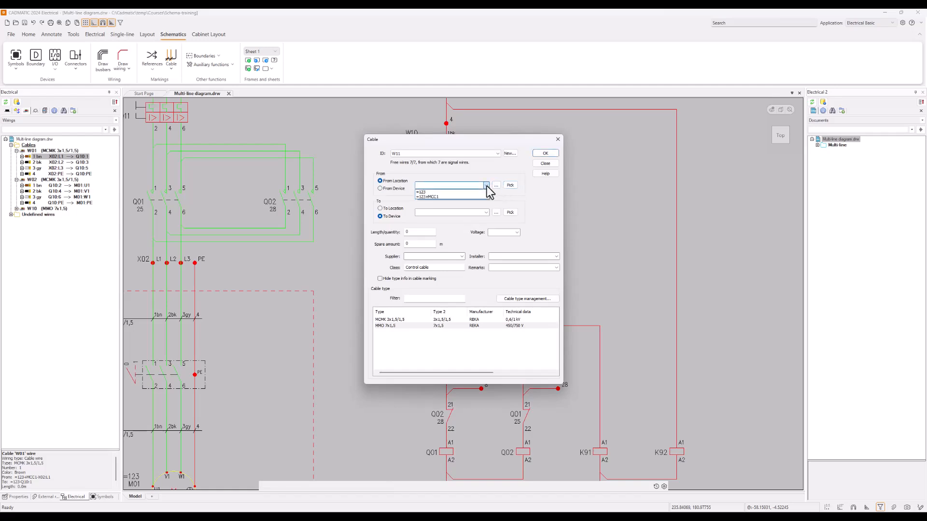
click(487, 185)
click(380, 189)
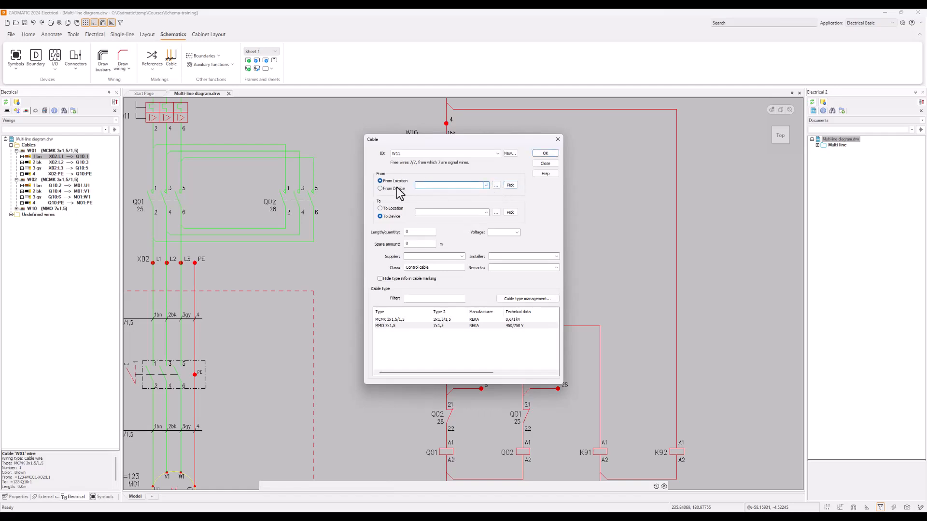
Set cable W11 to run from device =123+MCC1-X10 to device =123-M01 and create it.
click(487, 186)
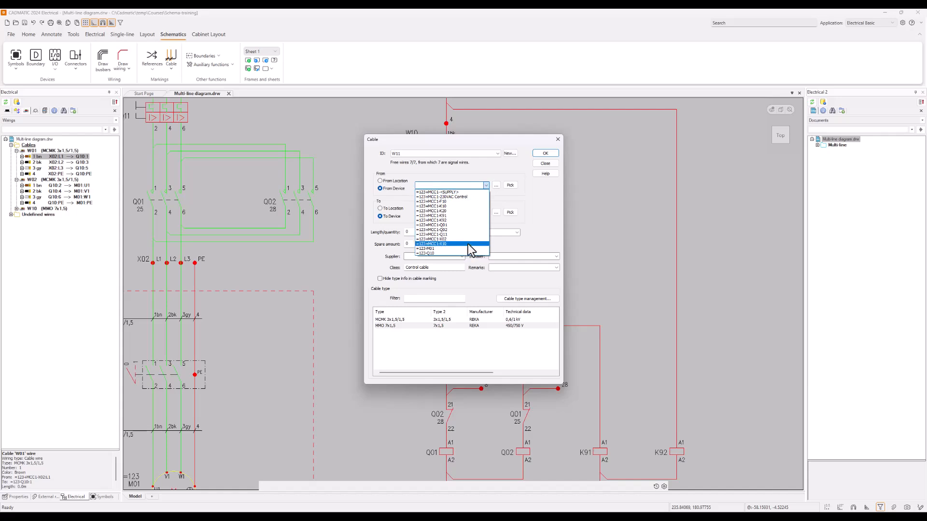
click(443, 244)
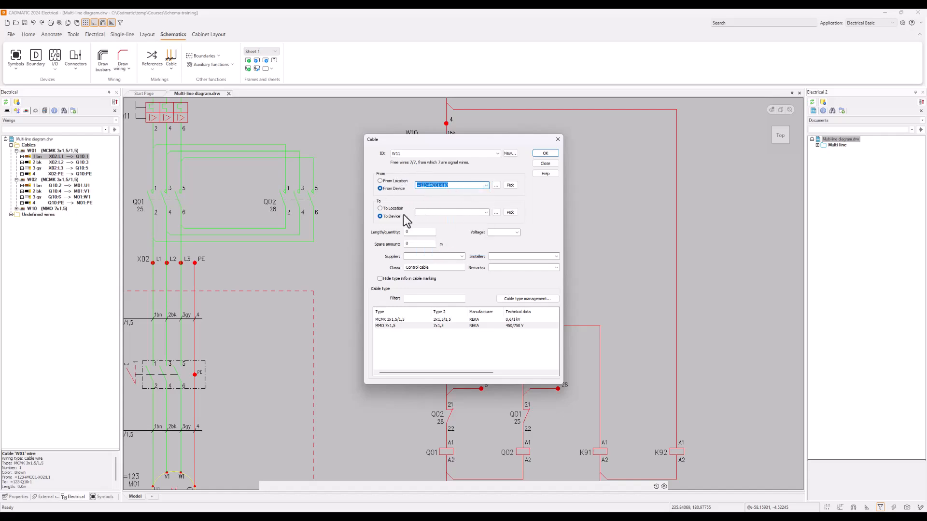
drag(488, 140, 666, 155)
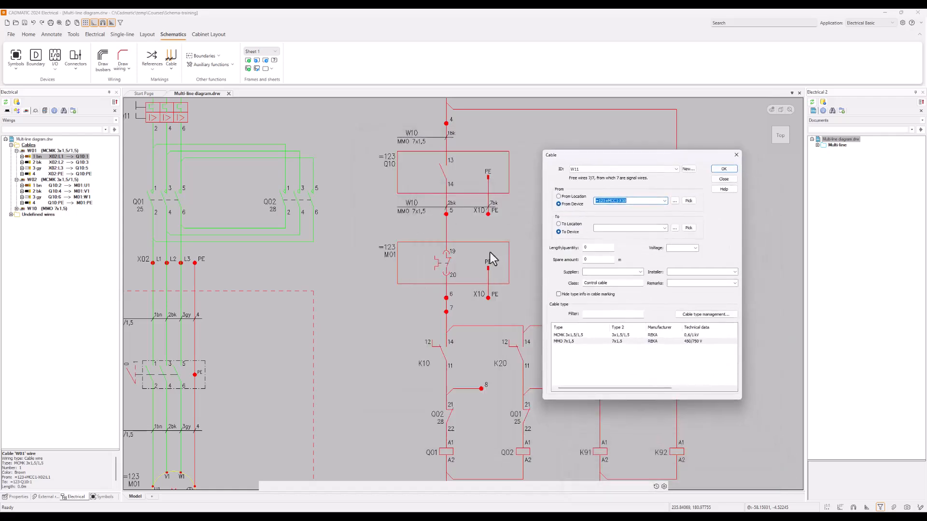
click(666, 229)
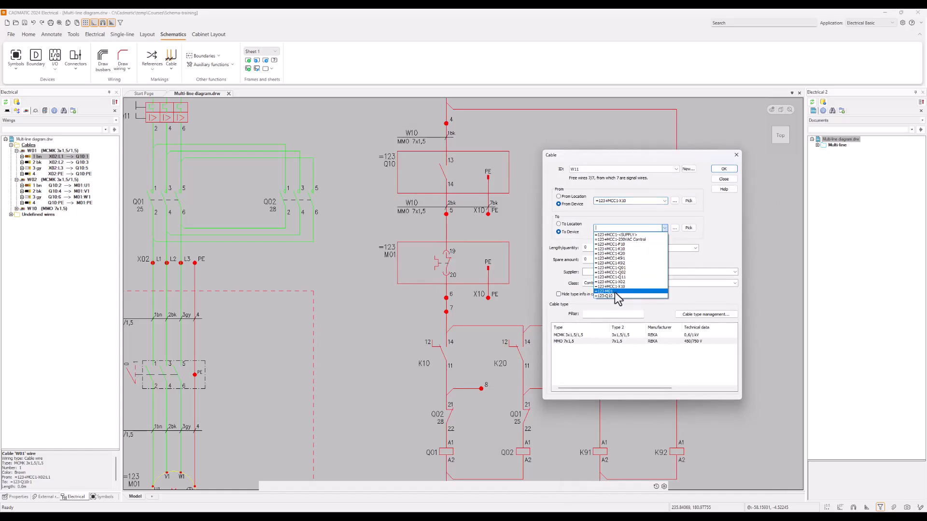
click(616, 292)
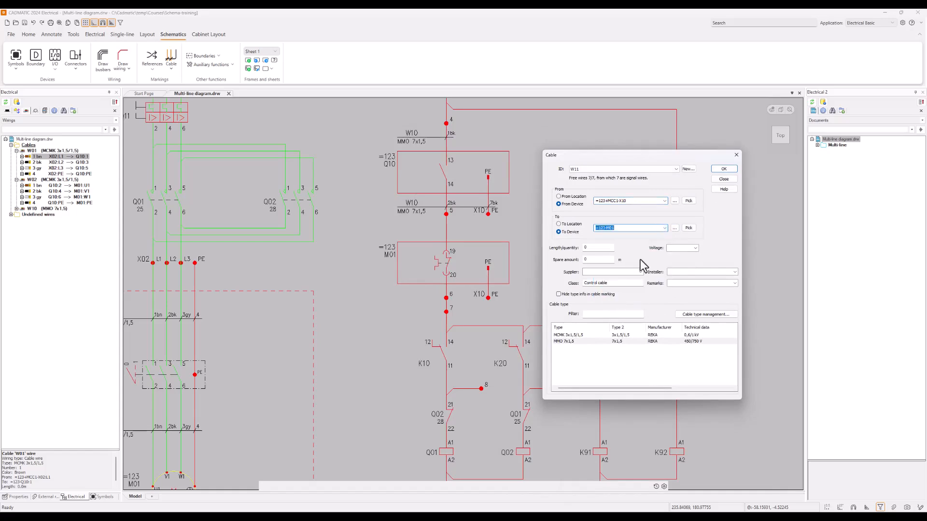
click(723, 169)
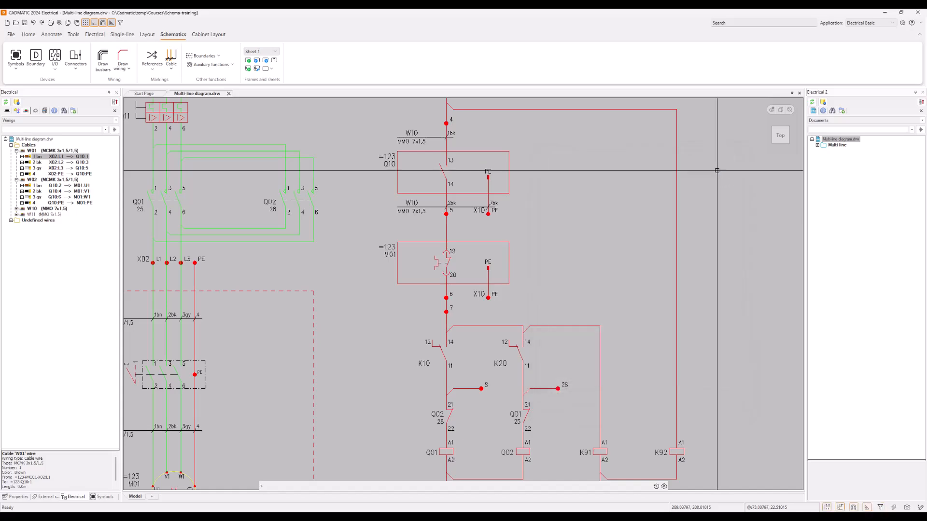
Connect and mark cable W11 across the wire between terminal 5 and M01 using wire 1 bk, with the marking beside it.
click(31, 215)
click(16, 215)
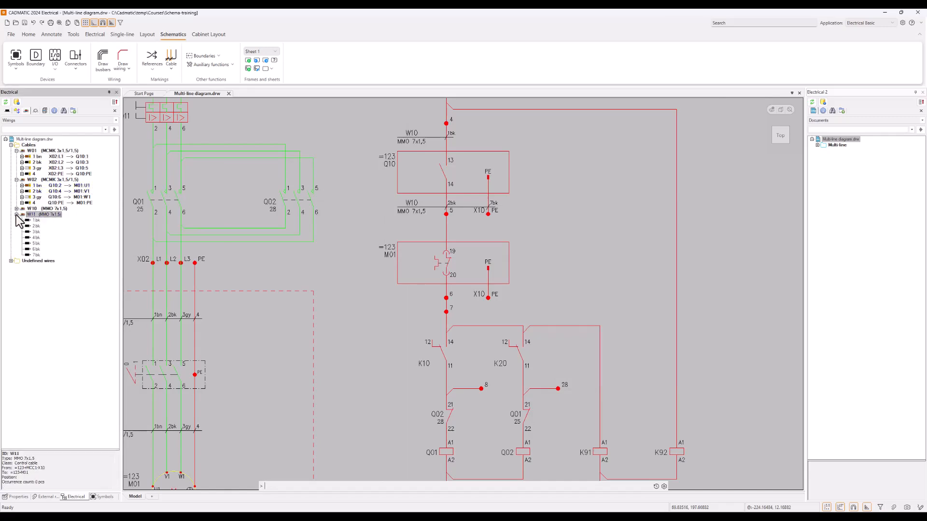
drag(51, 217, 207, 226)
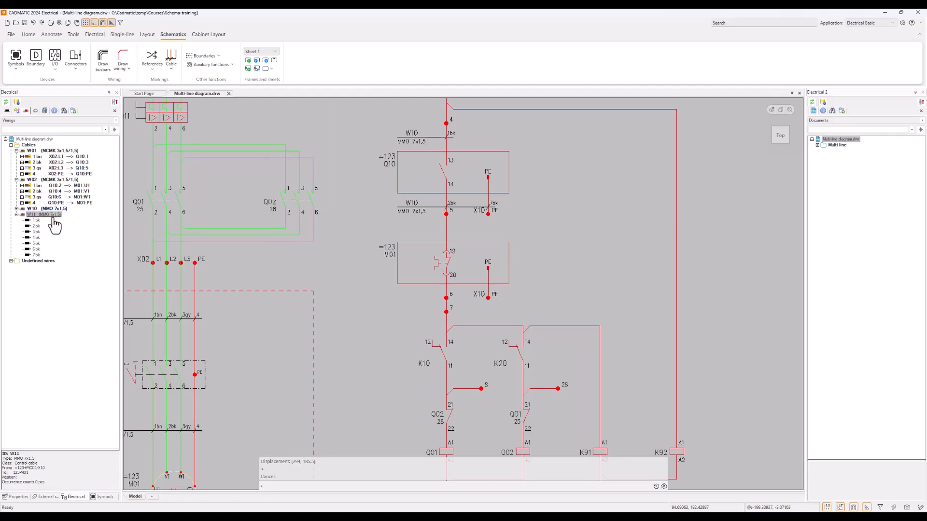
right_click(53, 216)
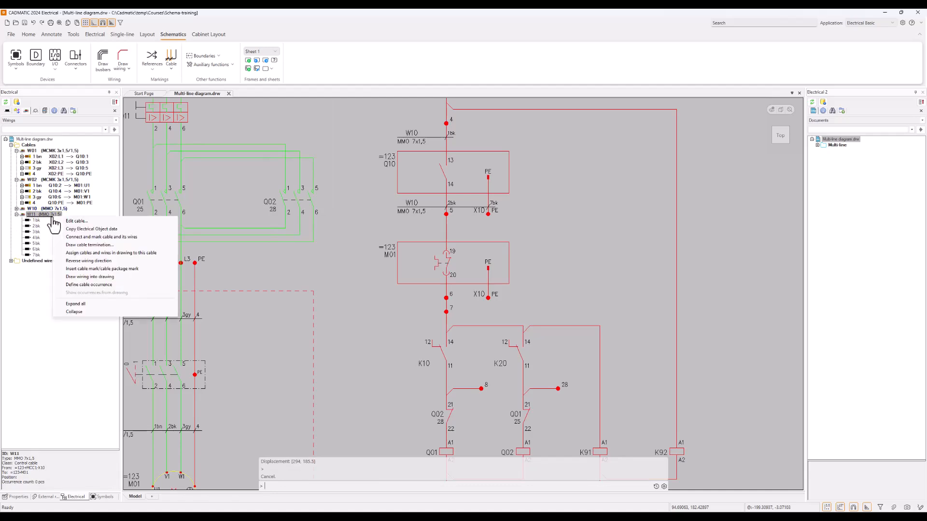
click(118, 237)
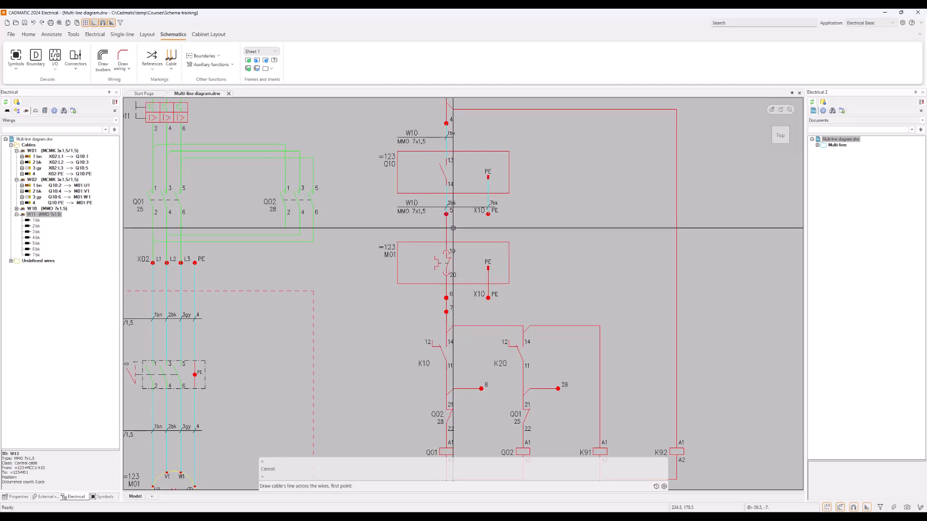
click(453, 228)
click(440, 228)
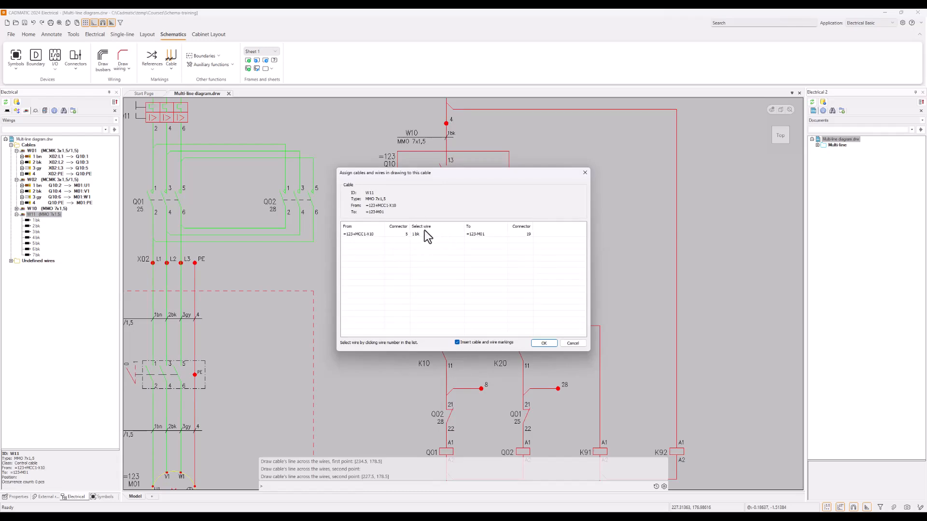
click(544, 344)
click(398, 228)
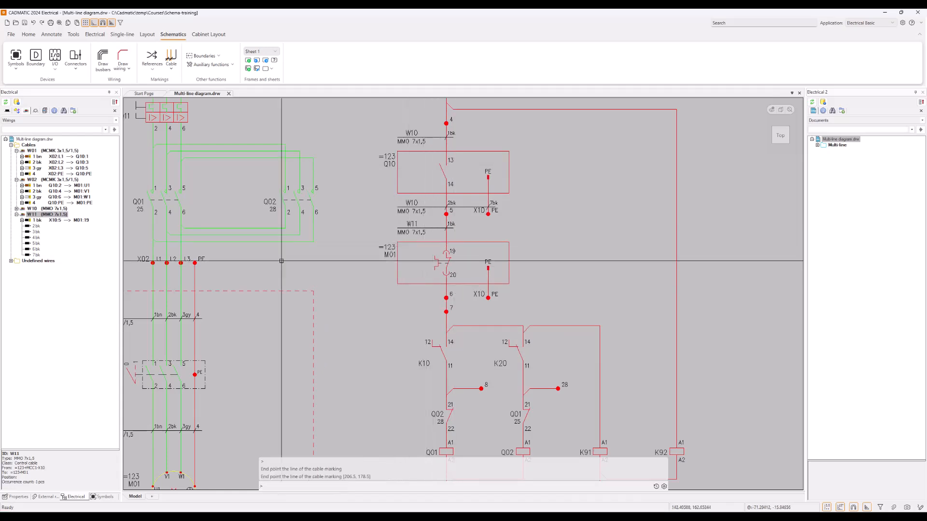
Connect and mark W11 across the two wires below M01, using 2 bk for terminal 6 and 7 bk for PE.
right_click(55, 215)
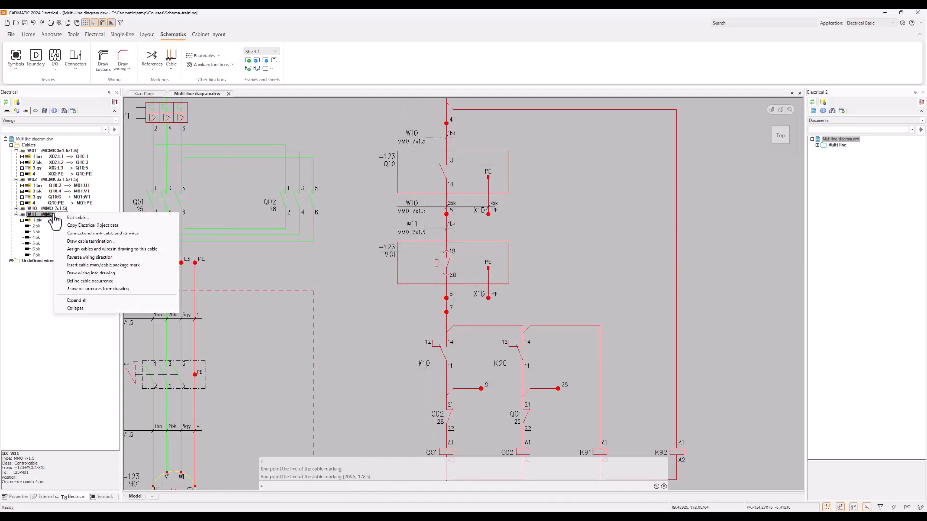
click(122, 234)
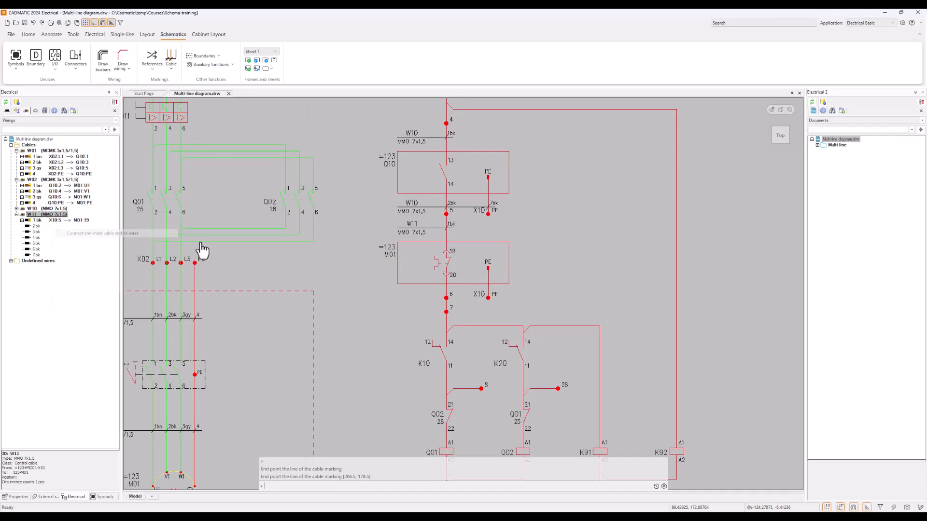
click(494, 292)
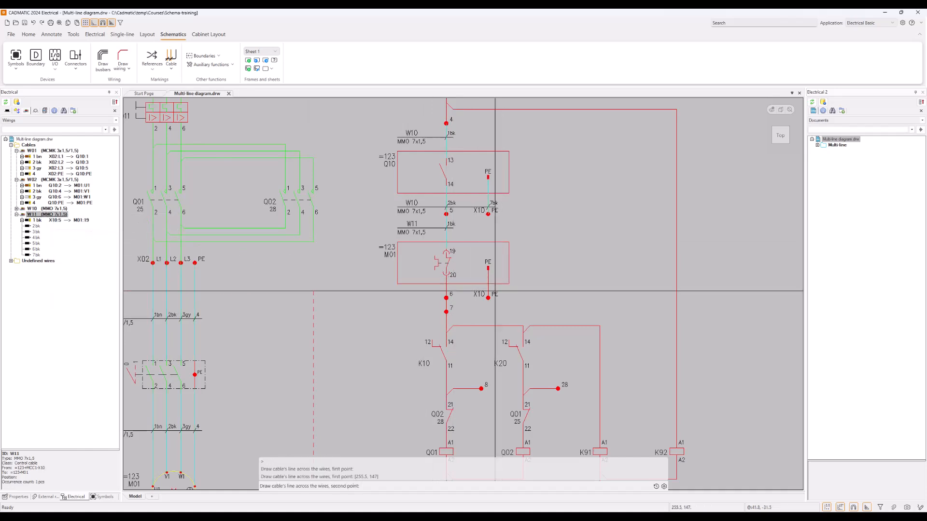
click(440, 291)
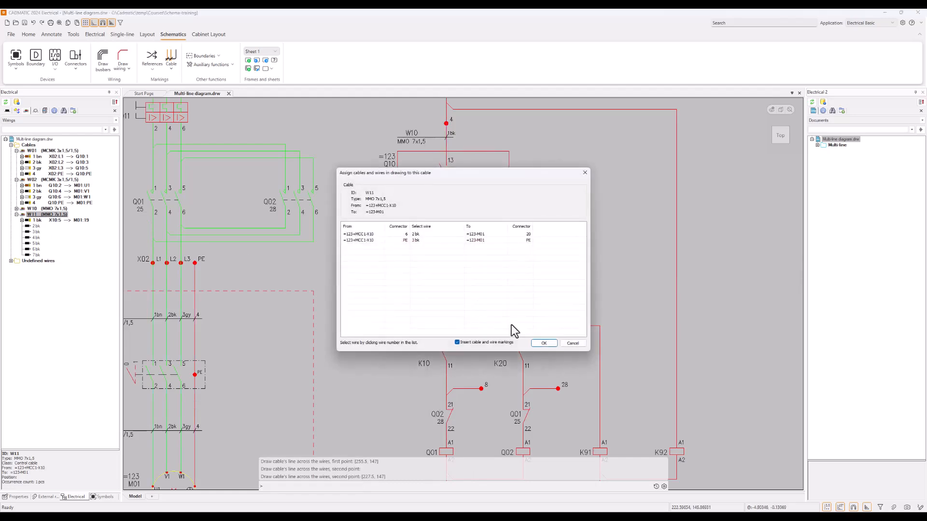
click(444, 240)
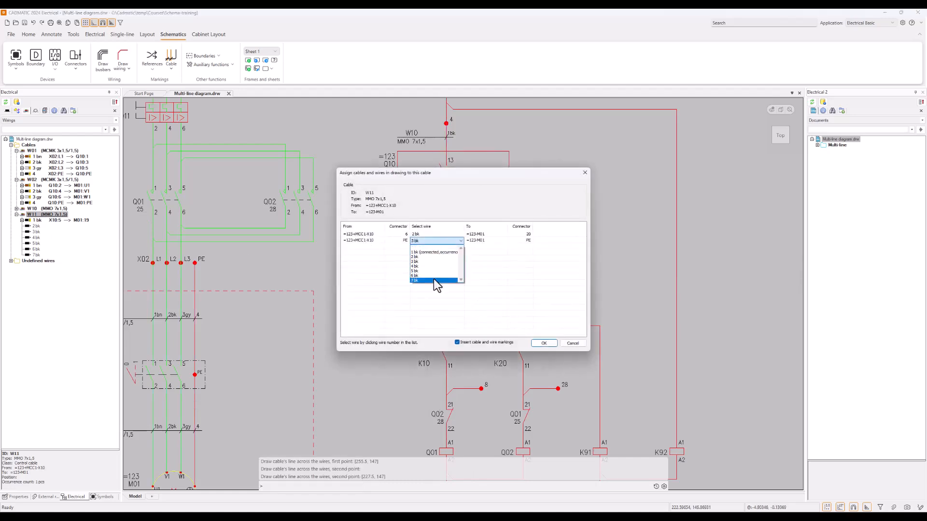
click(434, 279)
click(544, 343)
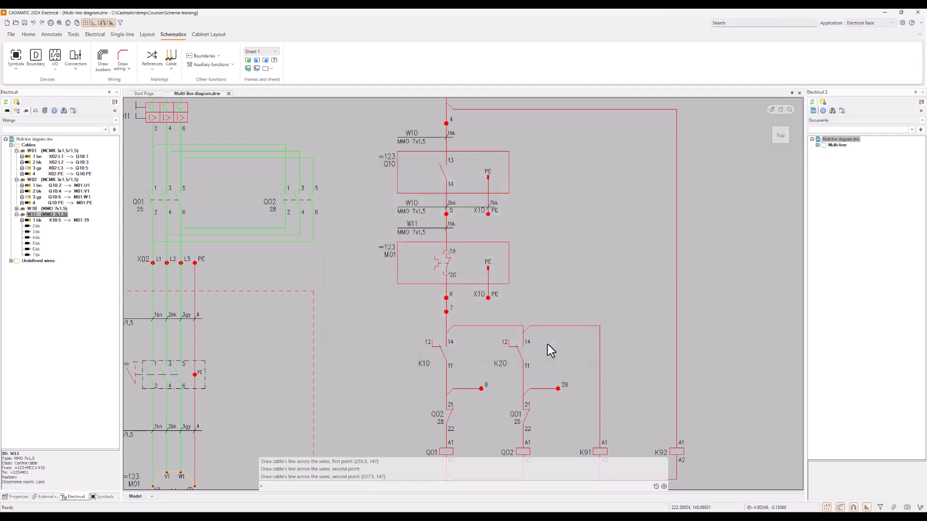
click(404, 291)
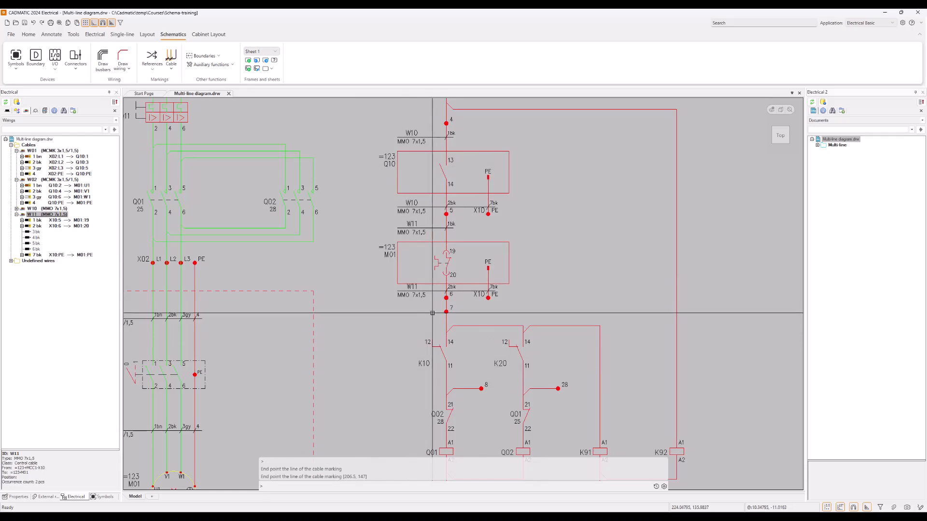
Move the X10 PE terminal below M01 down 3.5 units, stretching its wiring.
click(496, 297)
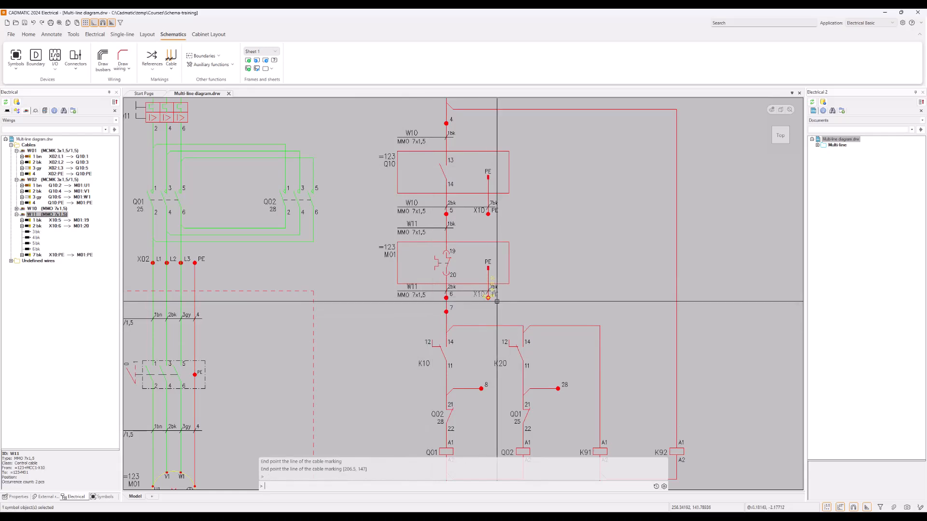
scroll(496, 302, up, 2)
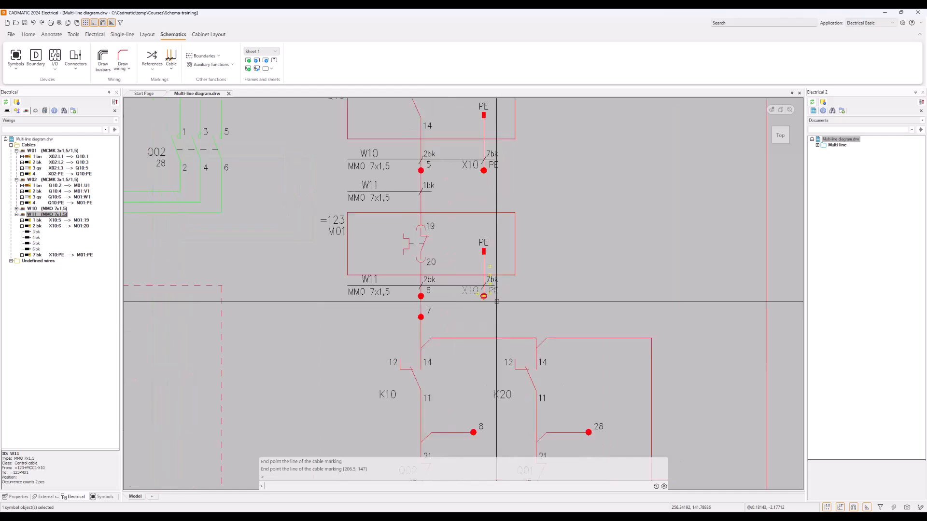
right_click(496, 302)
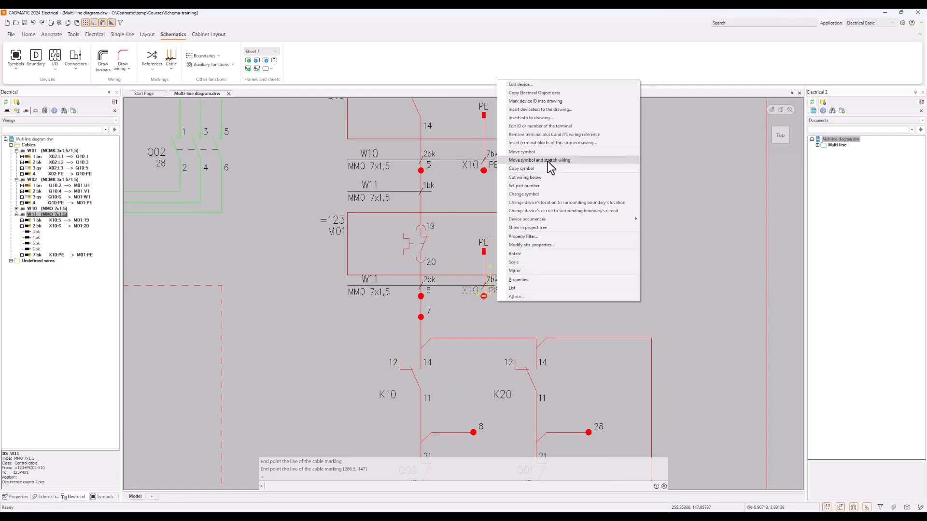
click(540, 160)
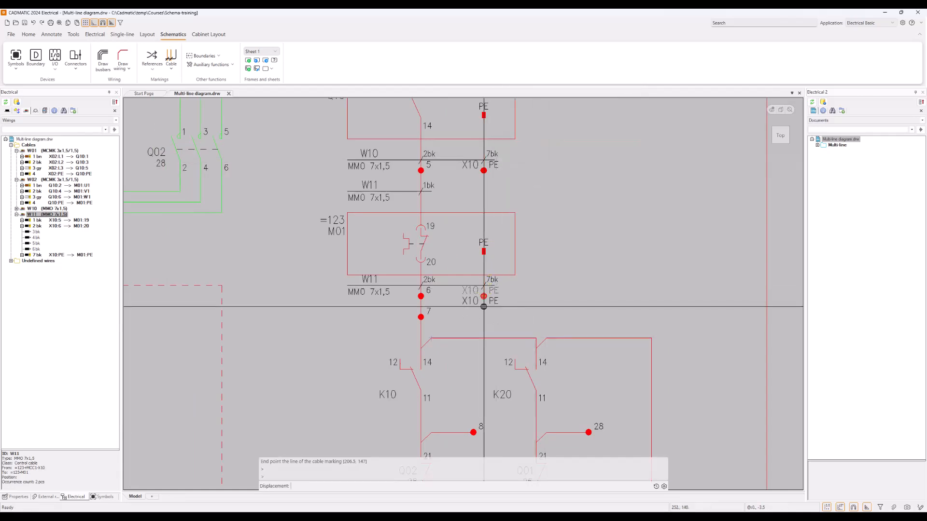
click(484, 306)
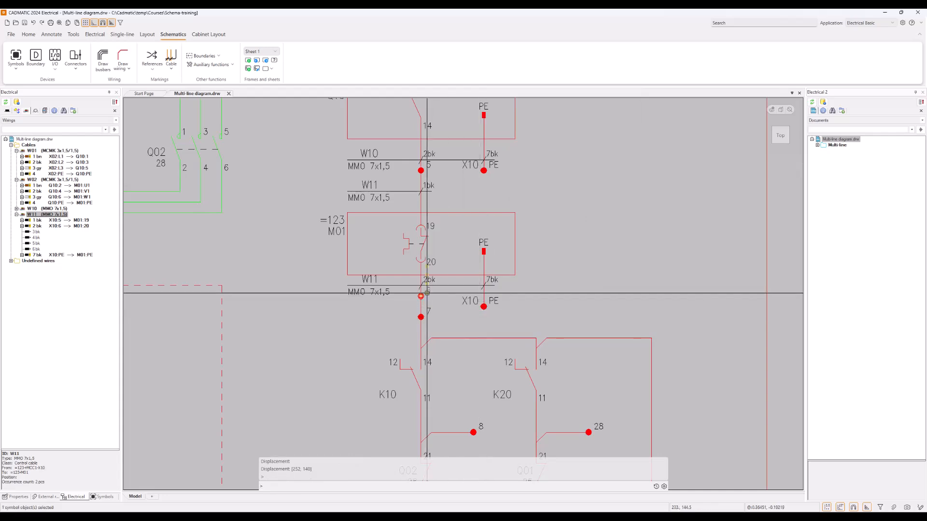
Move terminal 6 below M01 down 3.5 units with its wiring stretched, level with the X10 PE terminal.
right_click(427, 293)
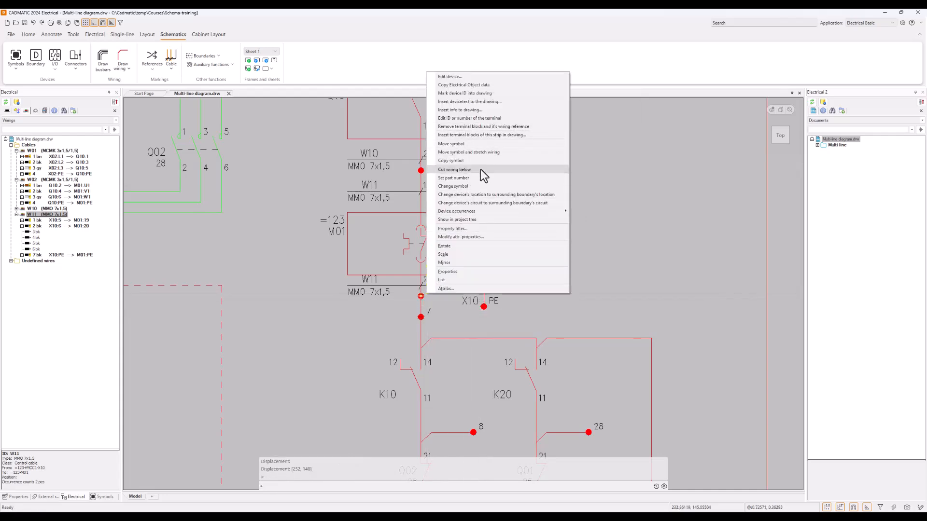
click(483, 152)
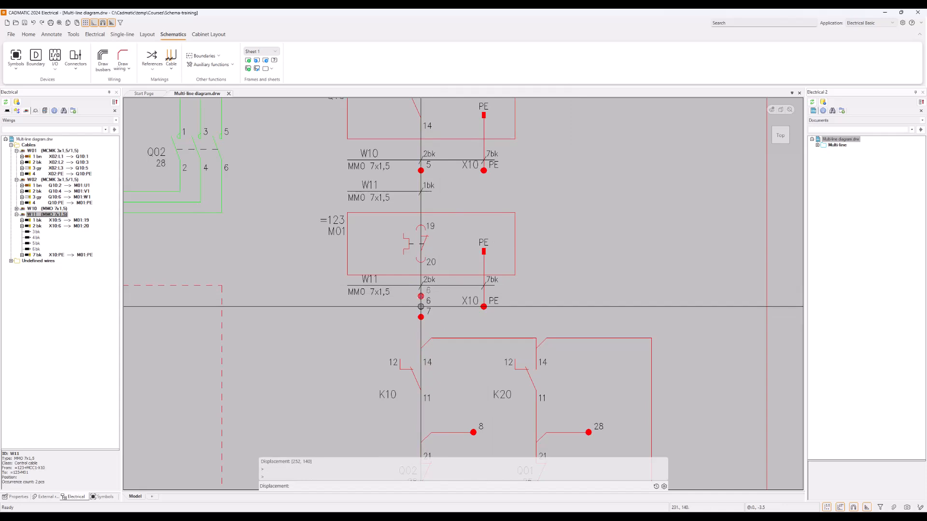
click(421, 307)
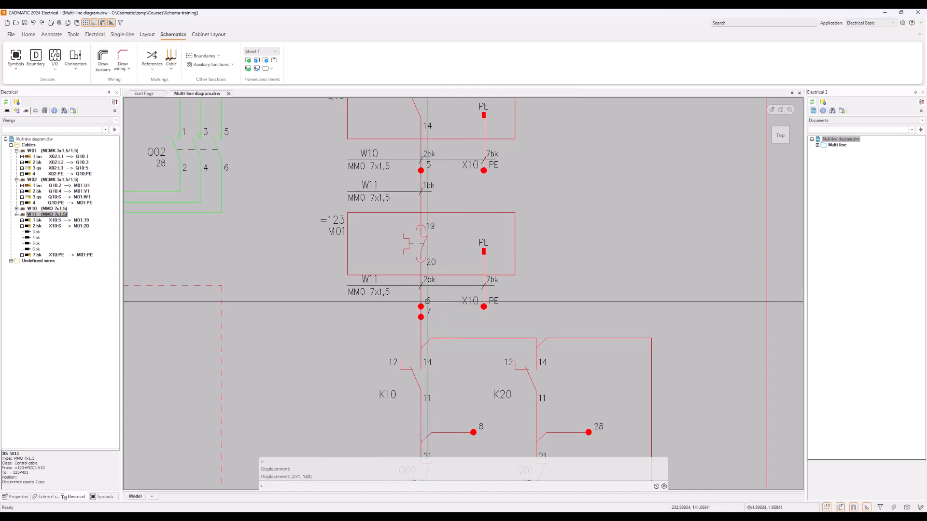
click(418, 294)
click(422, 295)
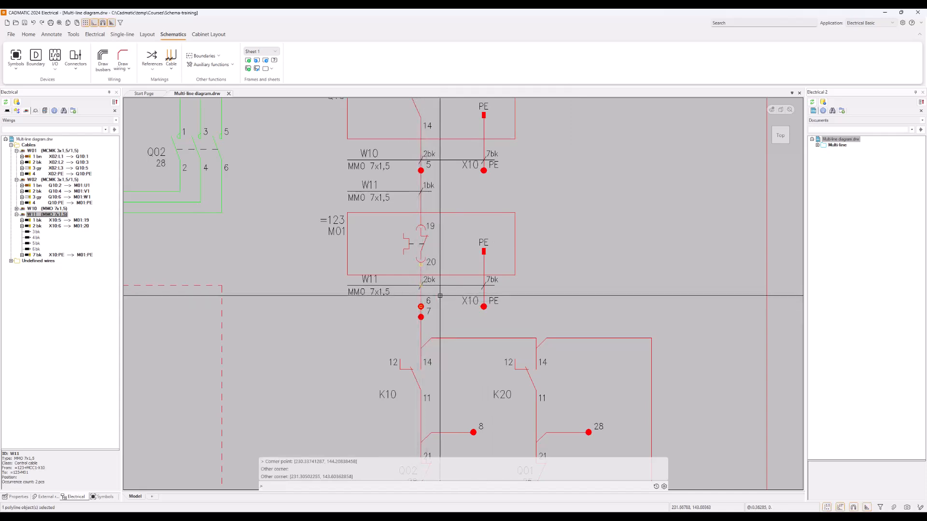
click(485, 293)
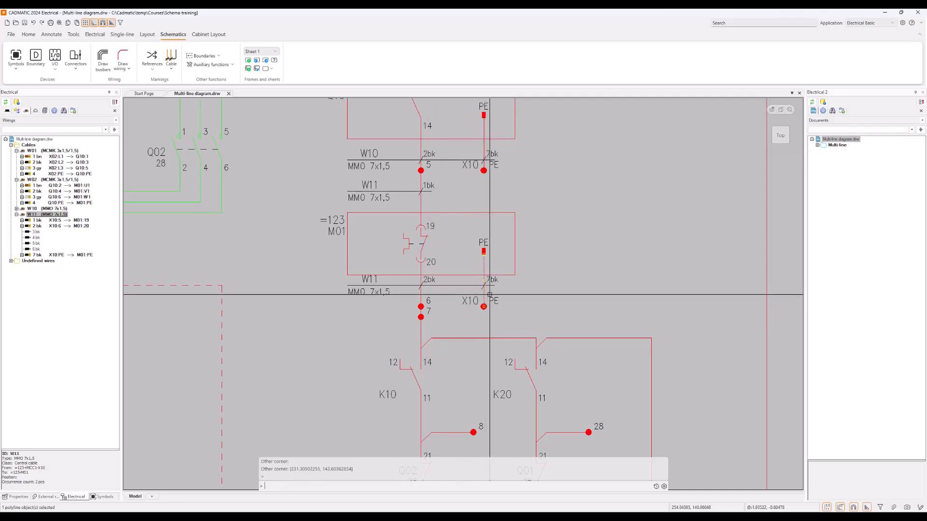
key(Escape)
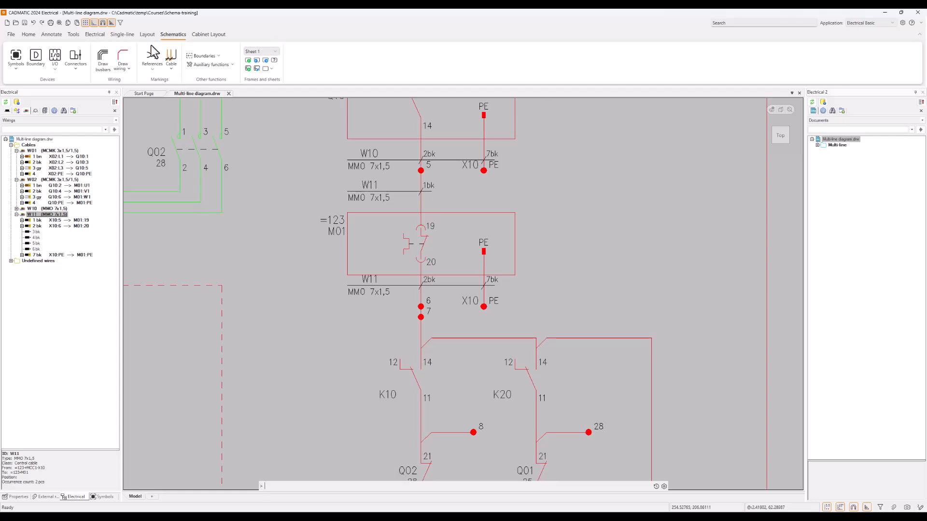
Create the next available sheet in the multi-line diagram.
click(60, 22)
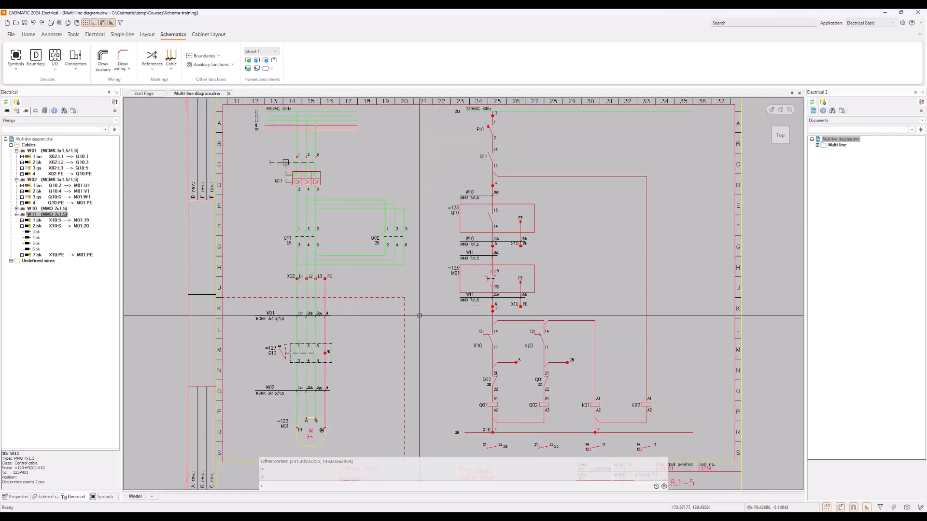
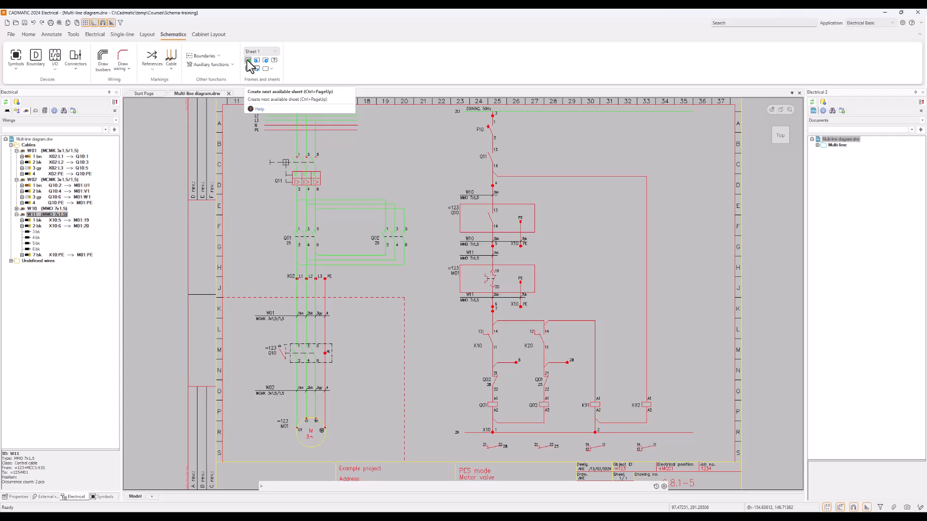
click(248, 61)
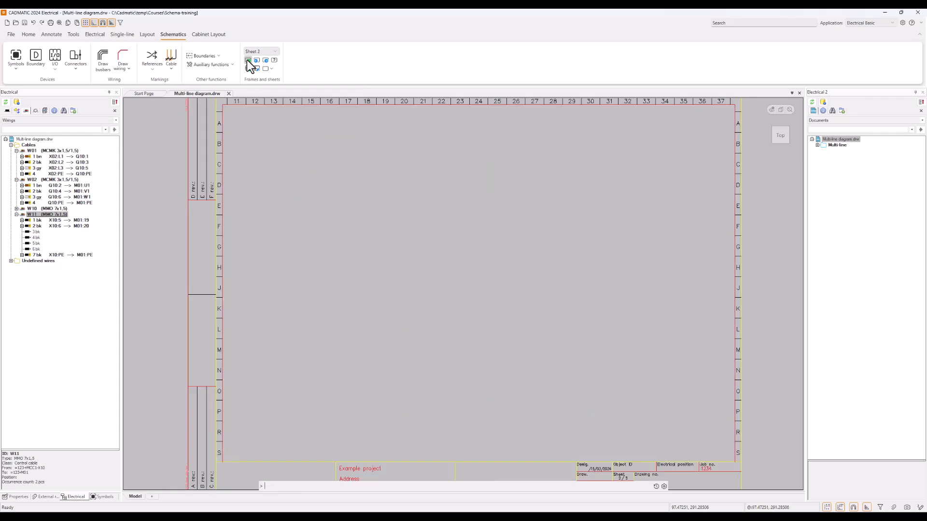
Switch back and forth between sheet 1 and sheet 2 to compare their contents, returning to sheet 1.
click(277, 52)
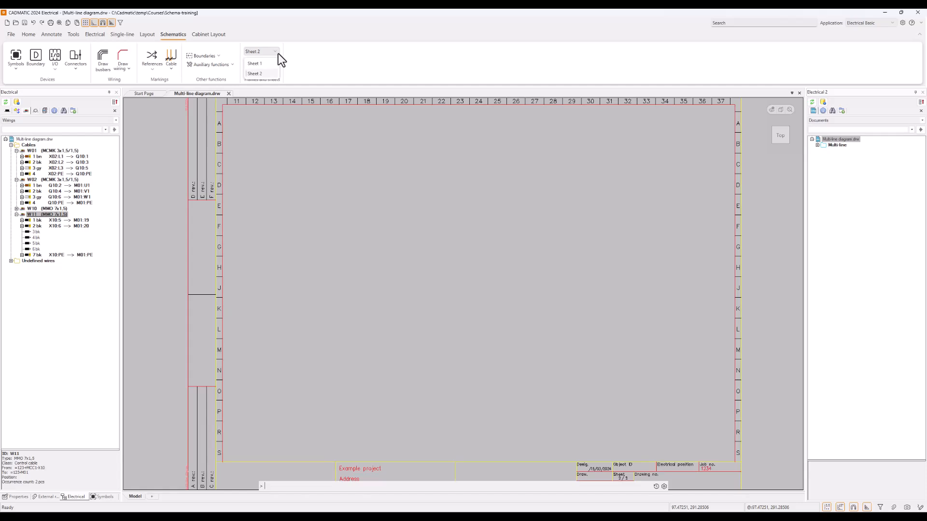
click(255, 63)
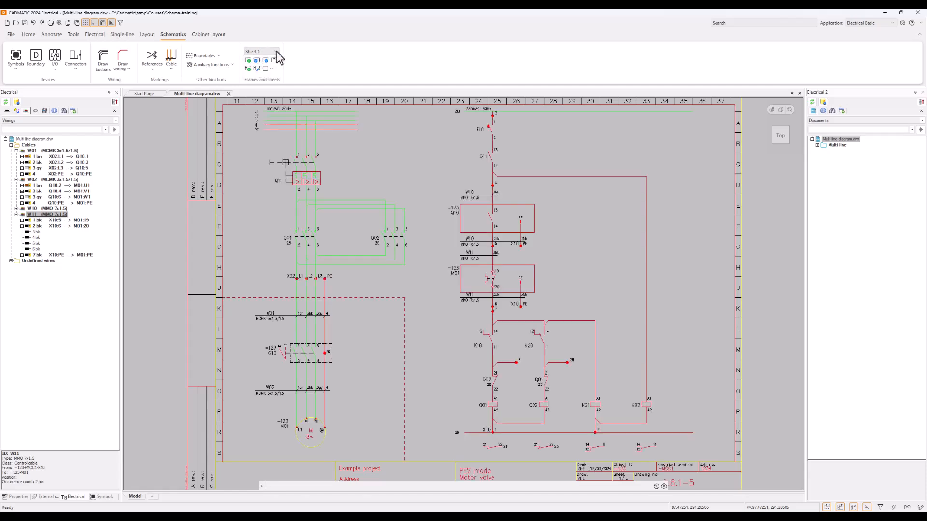
click(276, 51)
click(266, 74)
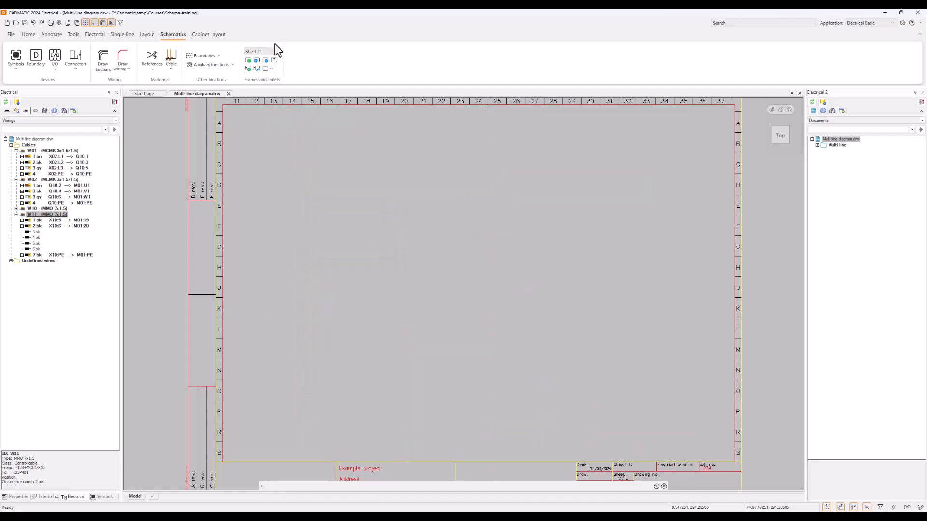
click(276, 52)
click(263, 63)
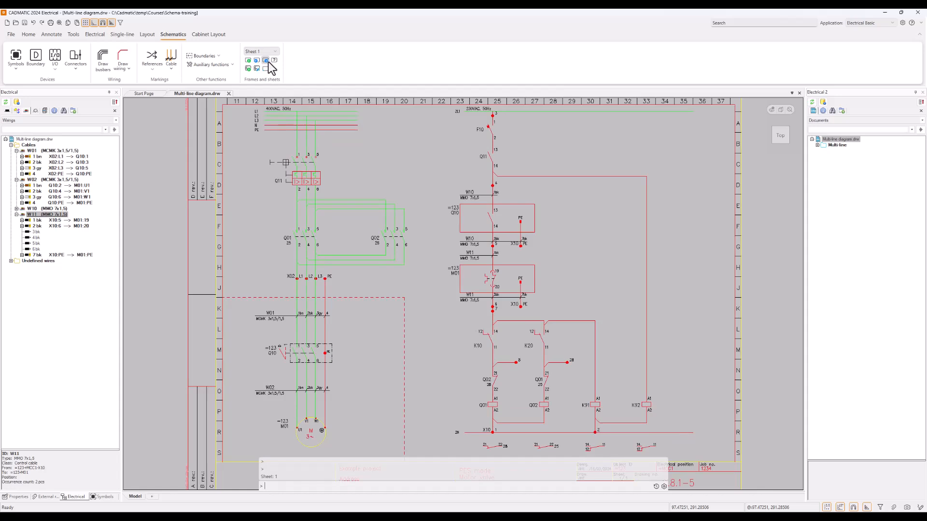
click(266, 62)
click(259, 61)
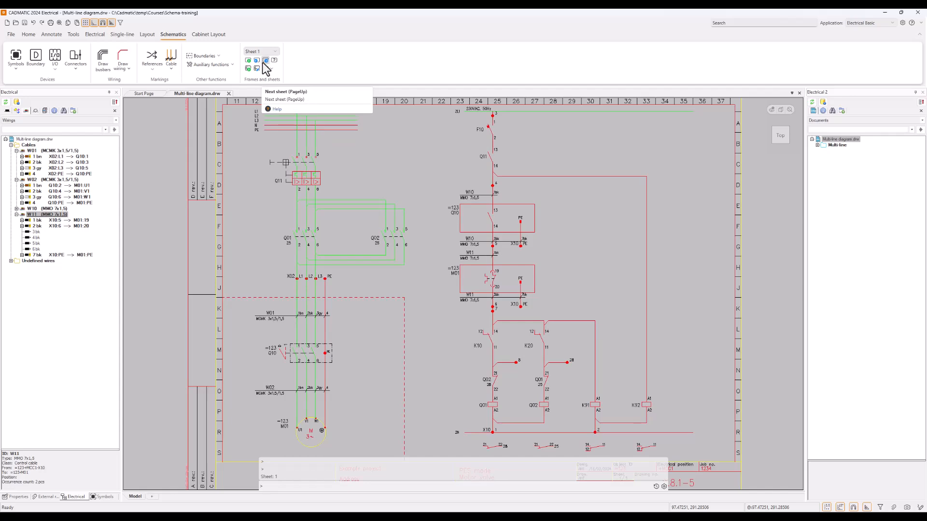
click(266, 61)
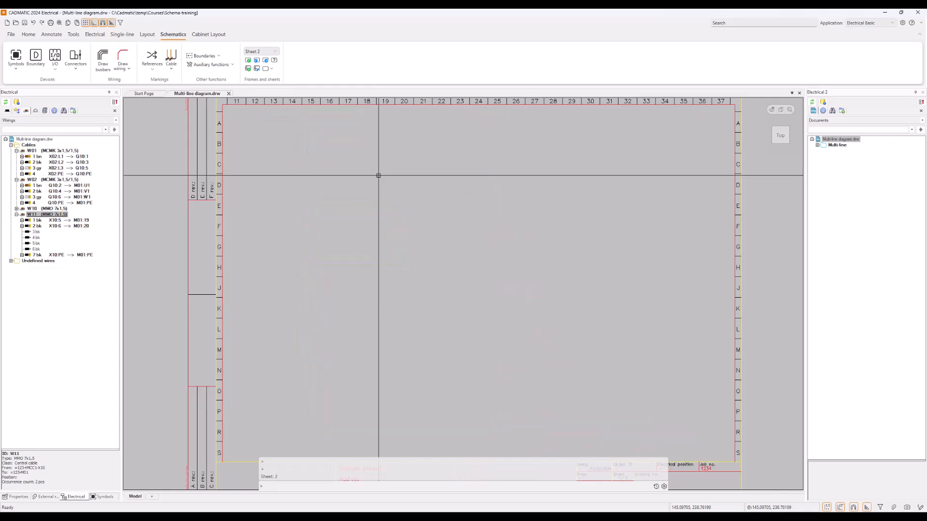
key(Page_Down)
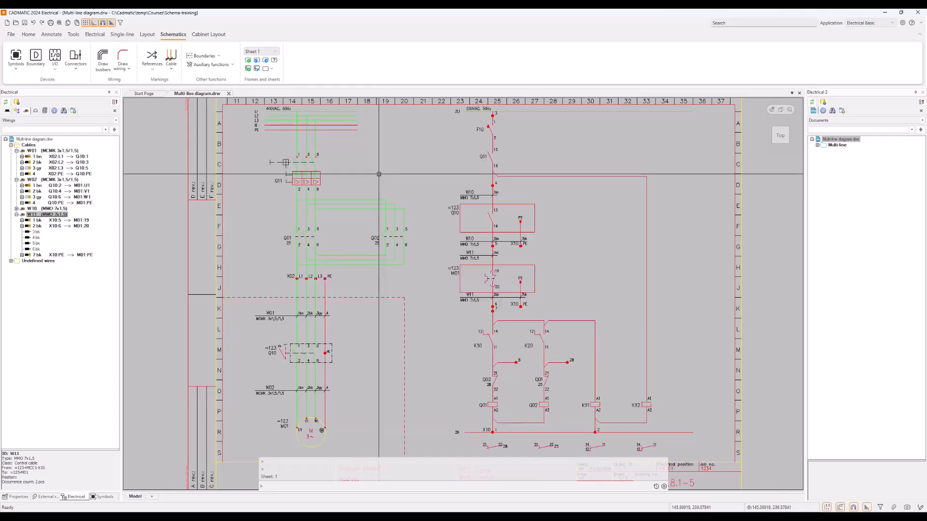
Look at the sheet selection and creation options without changing anything, and go to sheet 2.
click(274, 61)
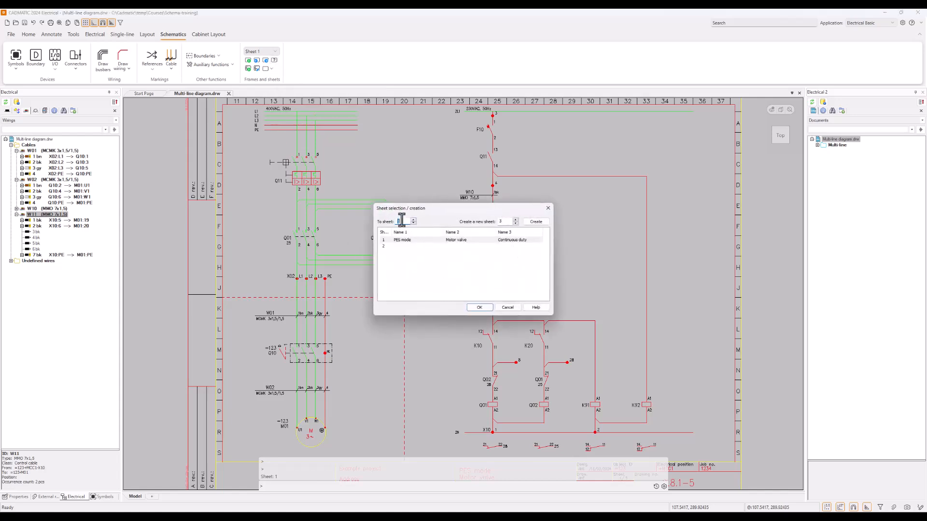
click(507, 307)
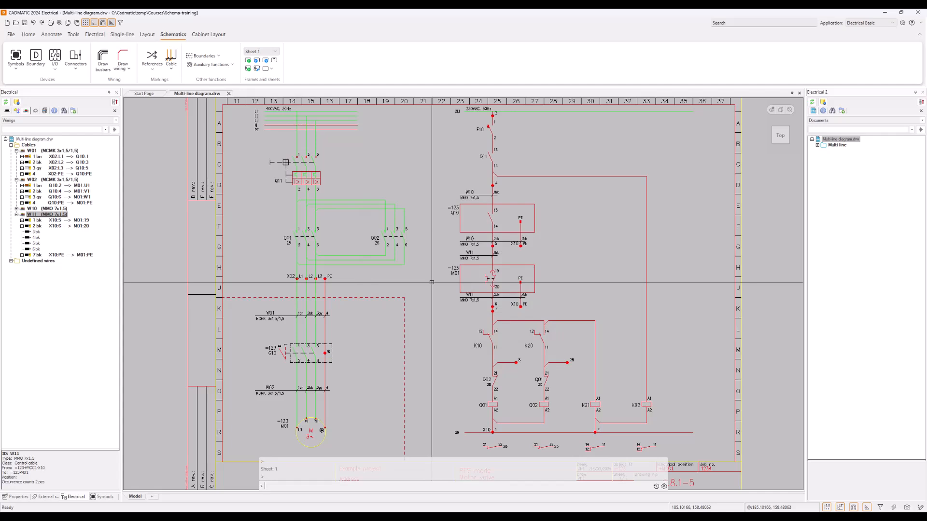
key(Page_Down)
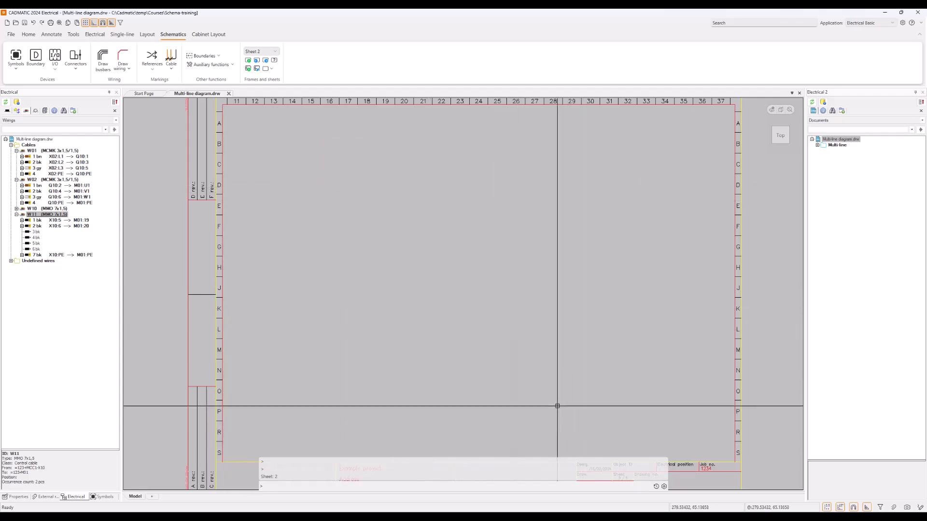
Review sheet 2's title block and the project's target information that supplies its project name, address, city and job number.
middle_drag(555, 404, 551, 265)
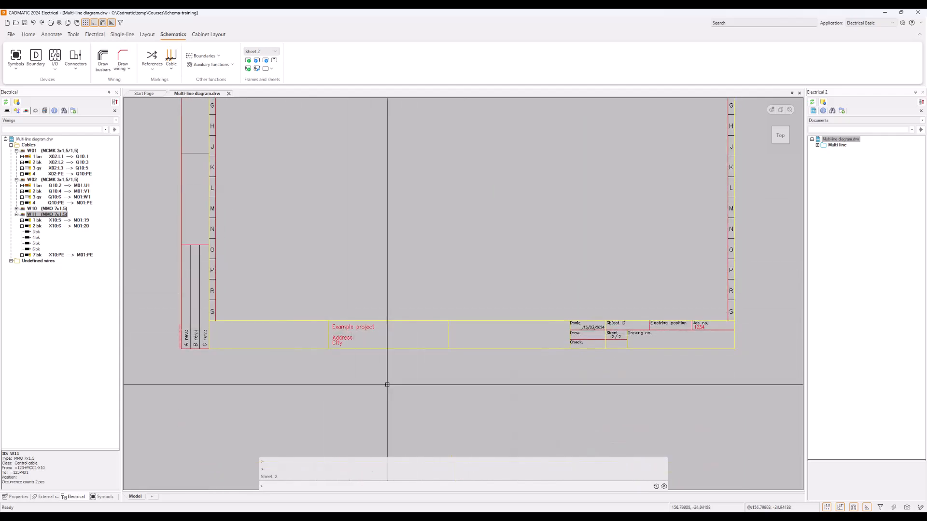
click(16, 103)
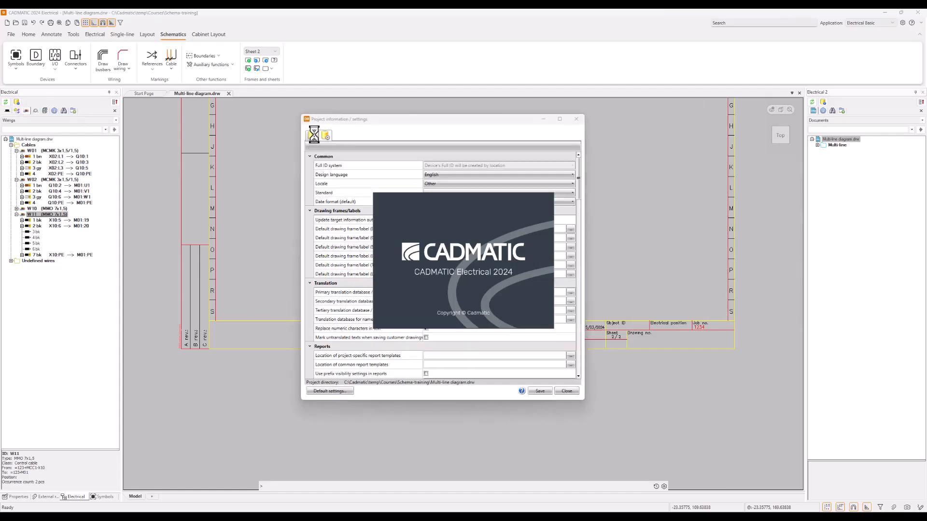
click(313, 137)
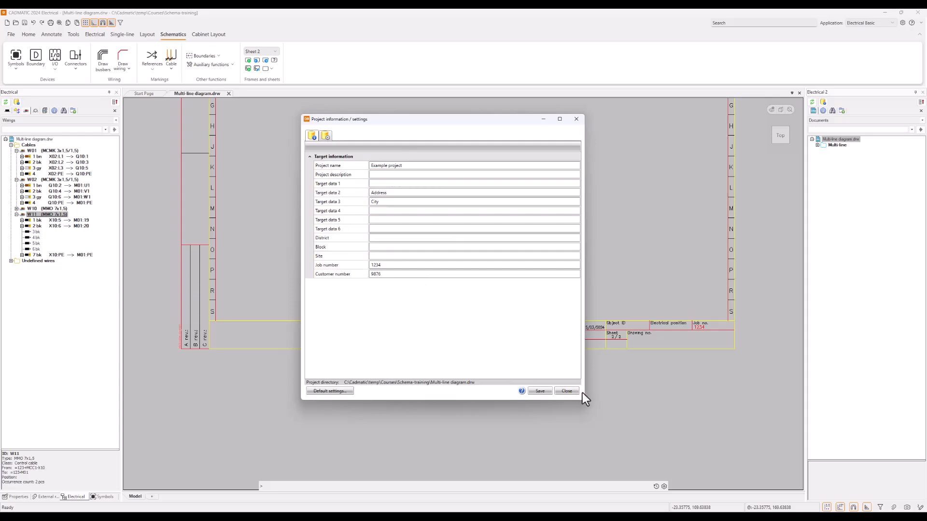
click(566, 391)
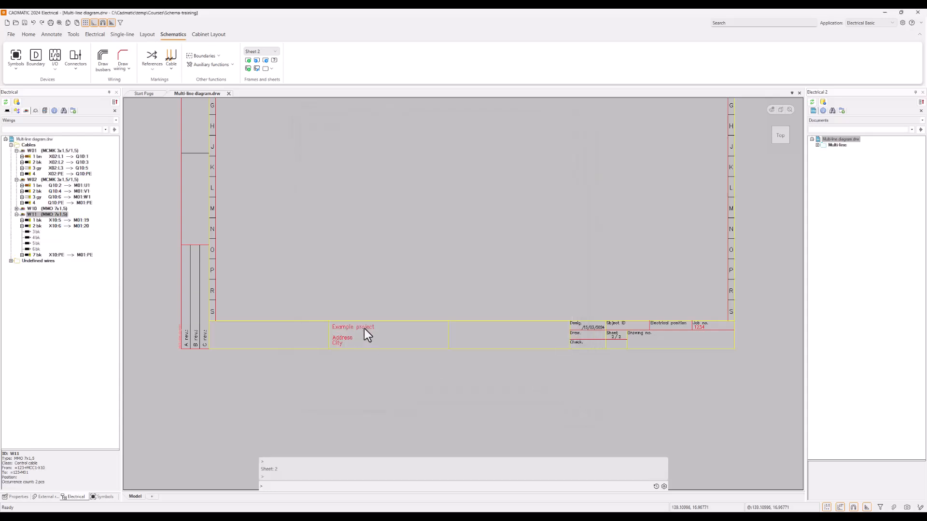
click(359, 328)
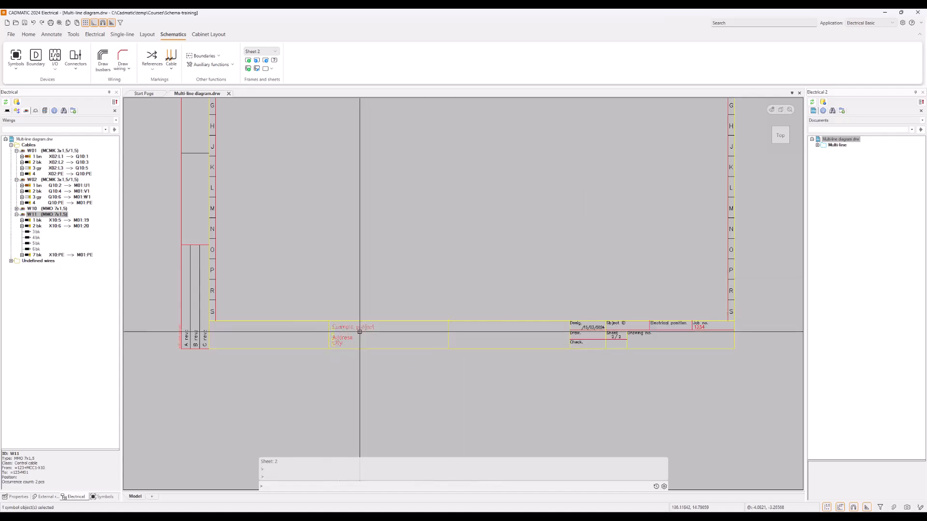
click(448, 320)
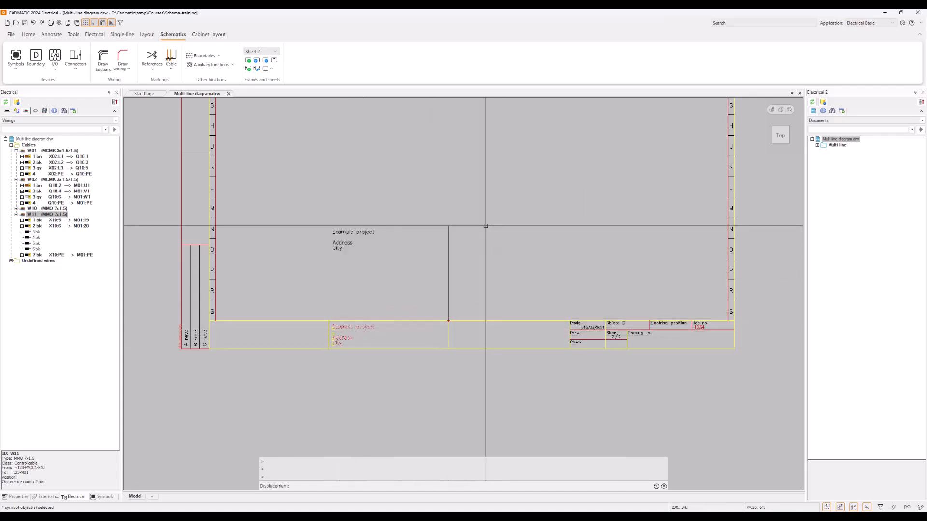
key(Escape)
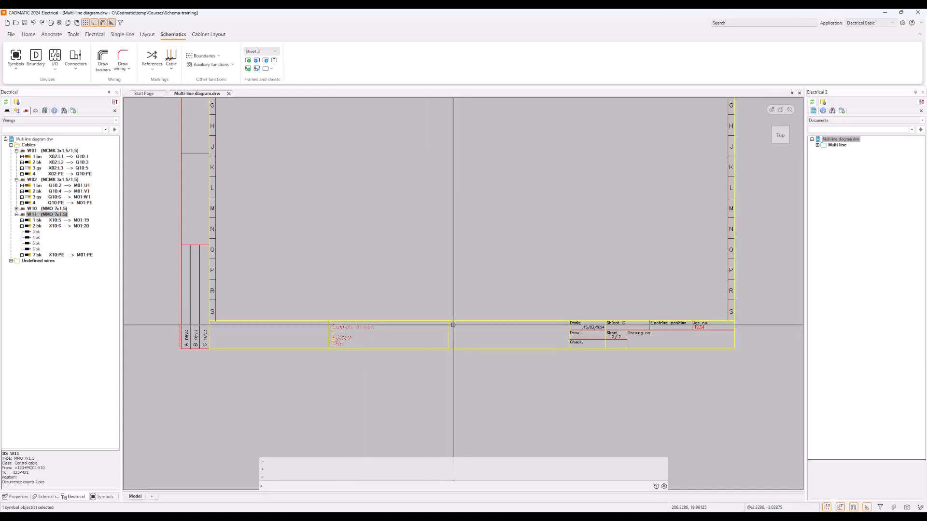
key(Escape)
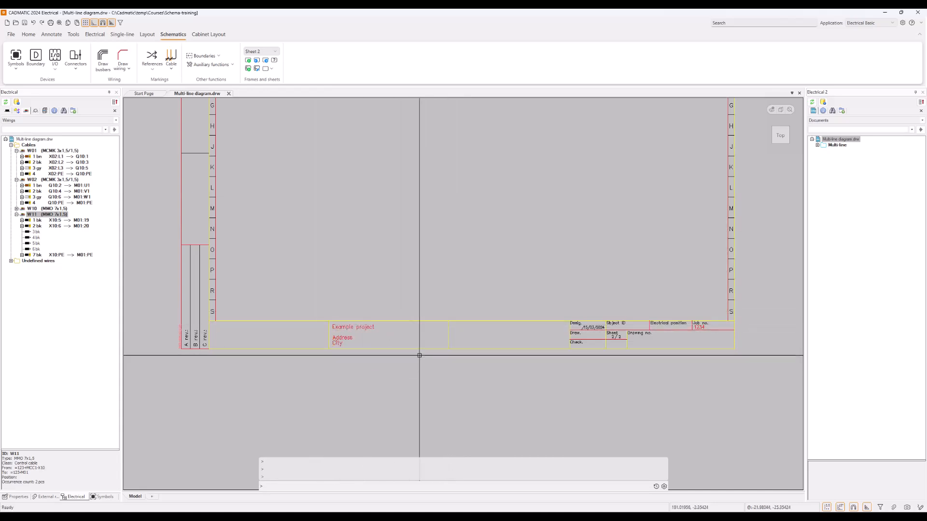
Use sheet management to copy the label values of sheet 1 to sheet 2 and apply the change.
click(58, 22)
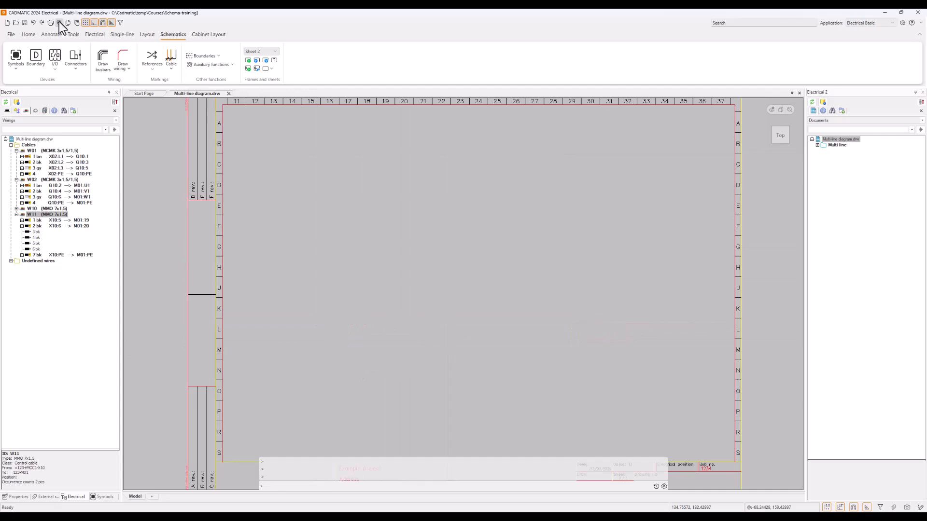
click(257, 69)
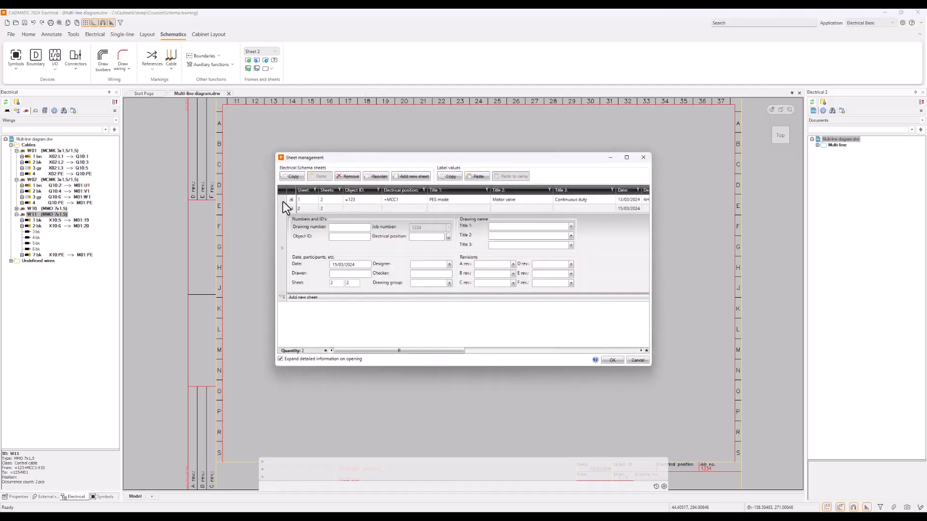
click(282, 200)
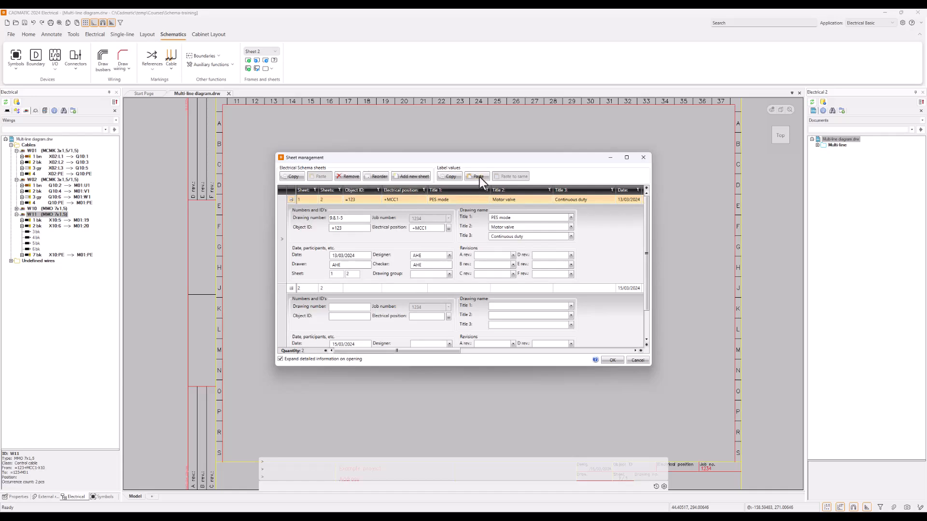
click(453, 175)
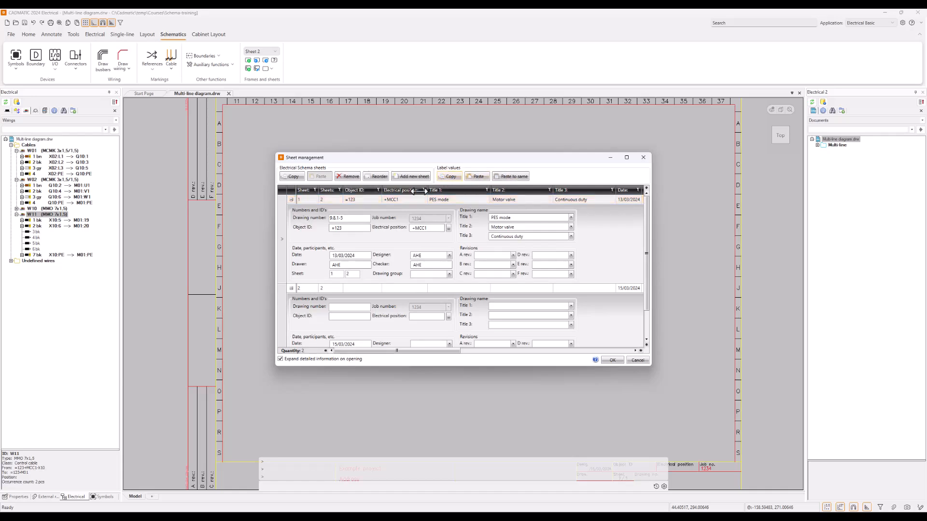
click(283, 300)
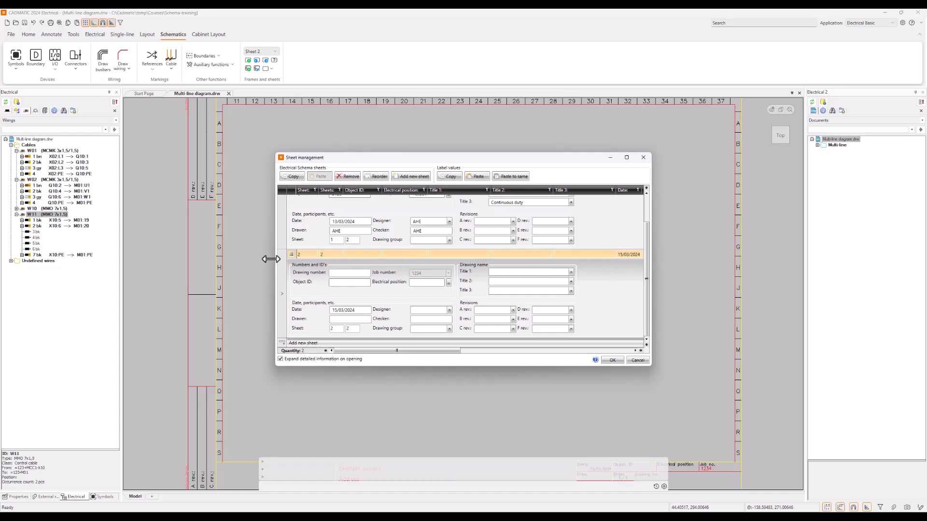
click(501, 176)
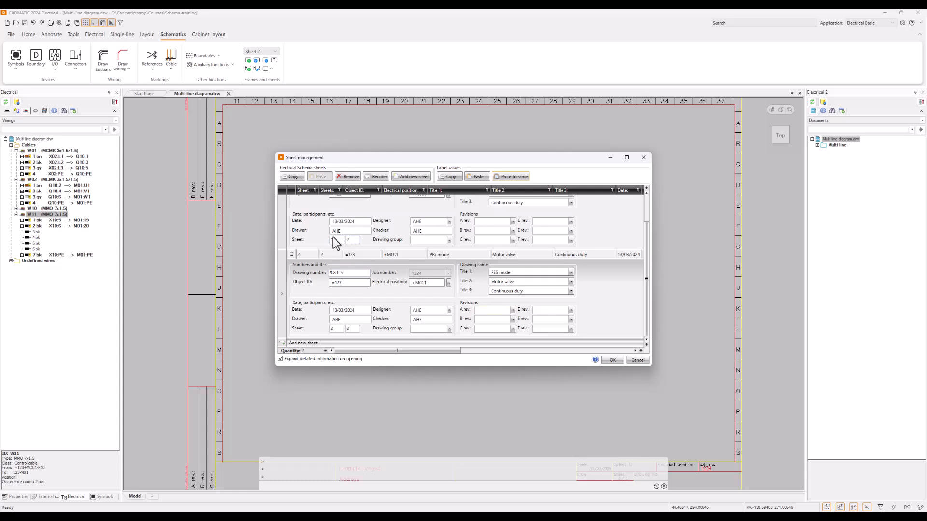
double_click(333, 329)
scroll(495, 314, up, 2)
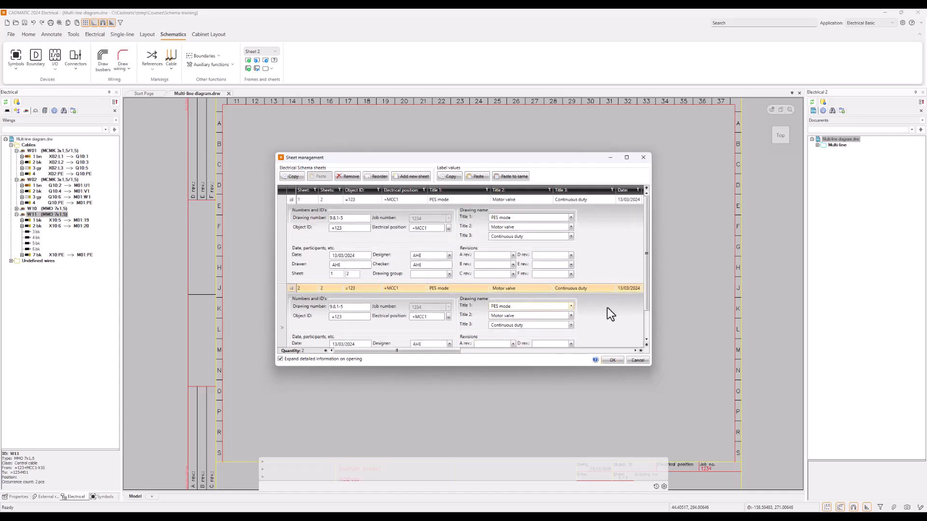
scroll(639, 319, down, 2)
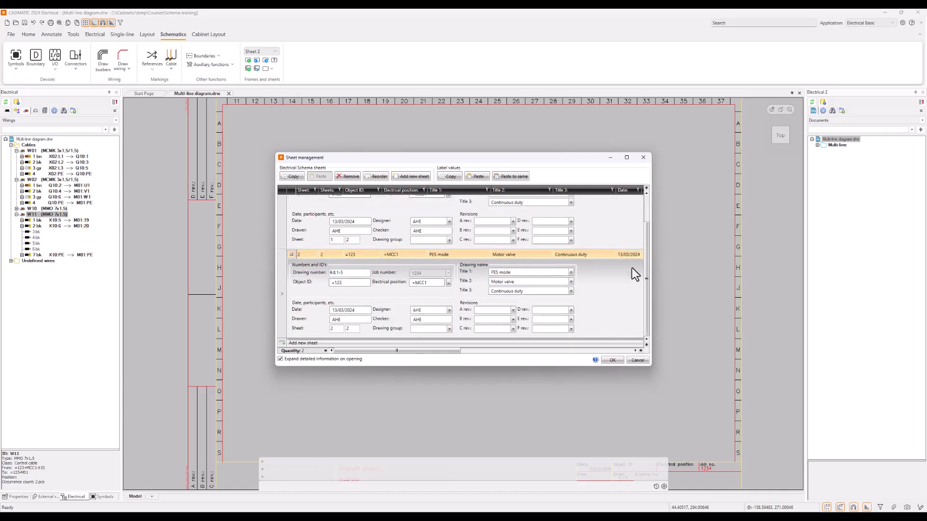
click(612, 360)
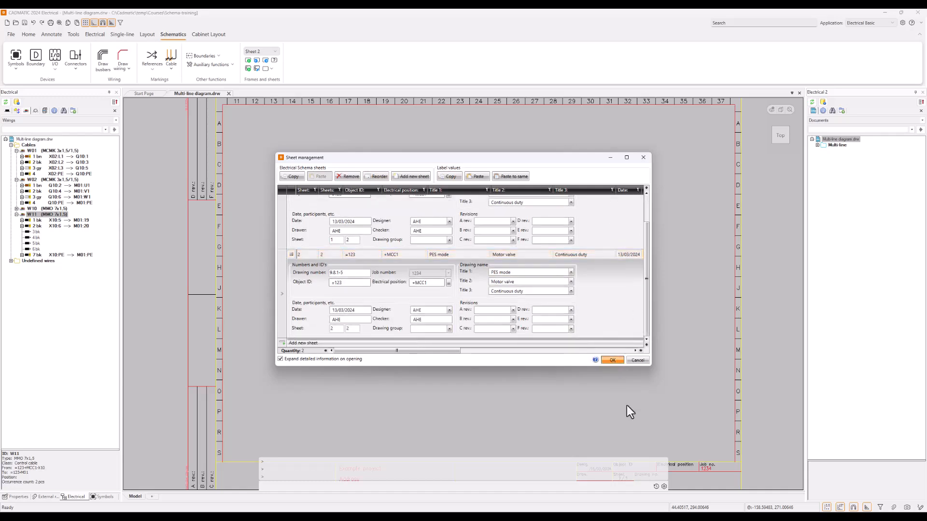
Examine the drawing titles, designer, date, object ID, electrical position and drawing number in sheet 2's title block.
scroll(577, 423, up, 5)
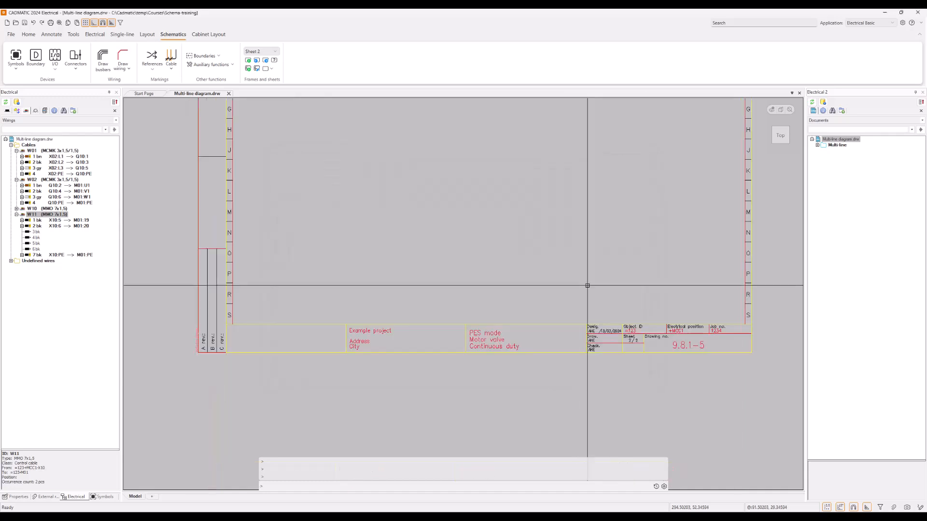
scroll(641, 404, down, 2)
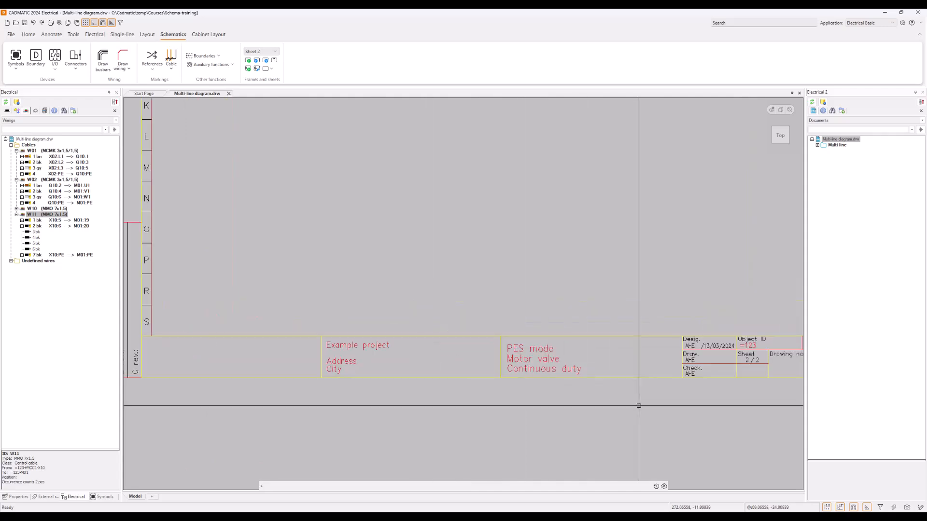
middle_drag(617, 404, 410, 390)
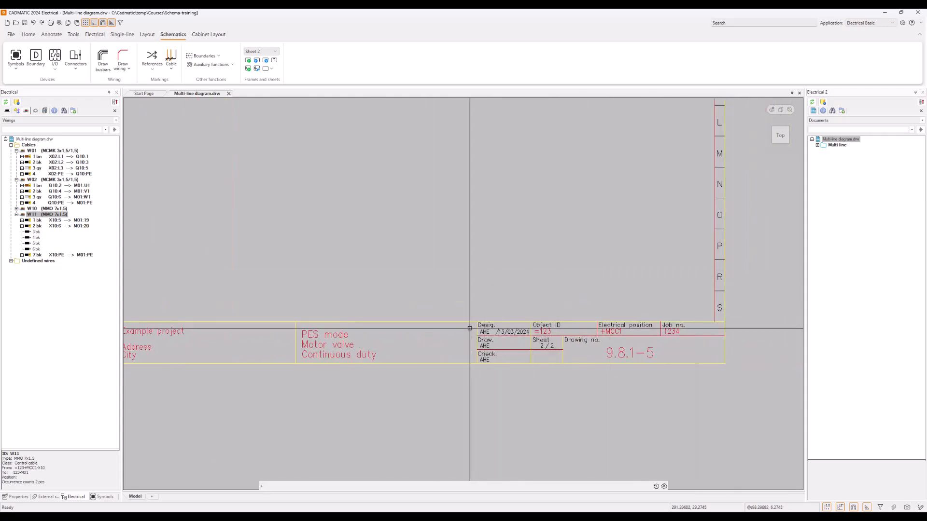
List the project's devices by location in the project tree and look at the available boundary types.
click(57, 22)
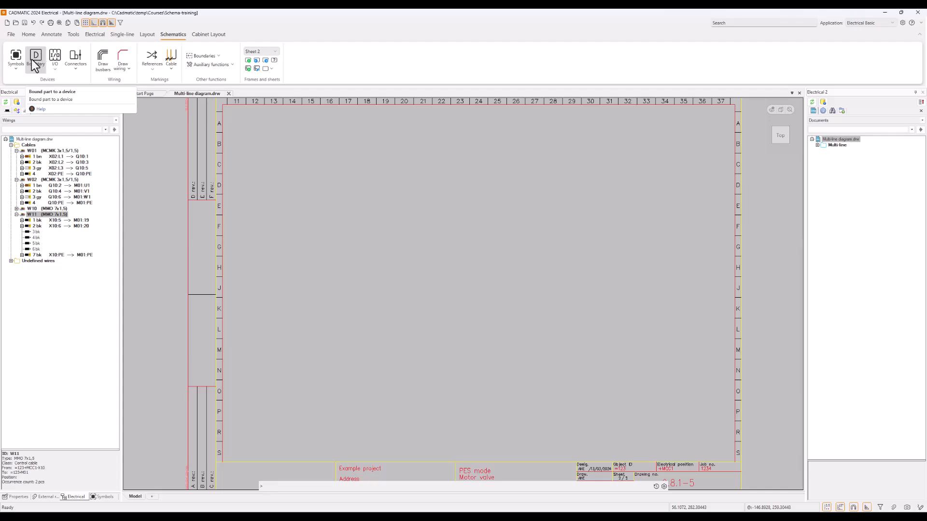
click(220, 59)
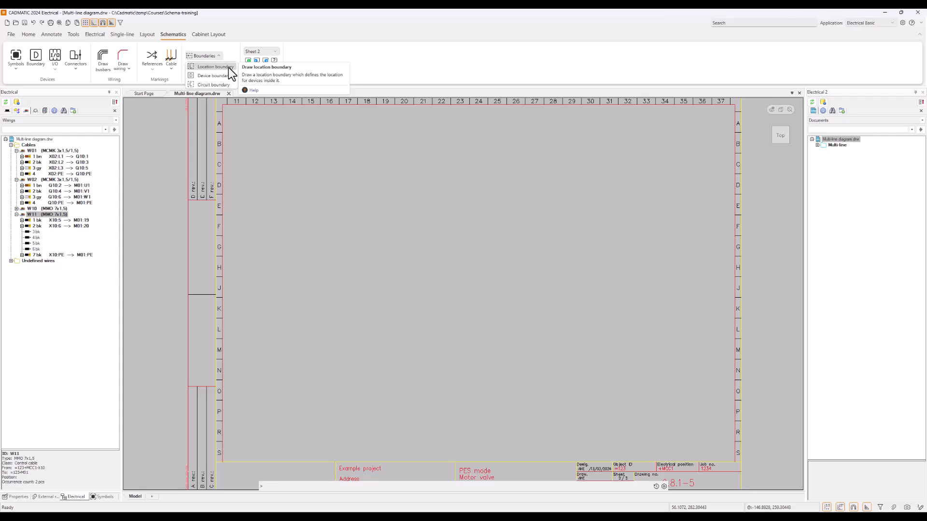
click(45, 112)
click(45, 112)
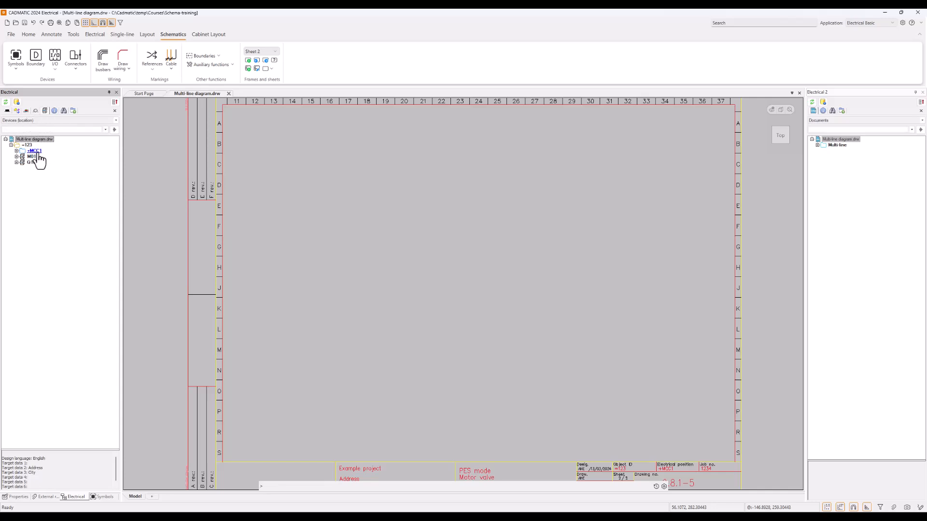
Start a location boundary, check the existing locations without choosing one, and set the electrical position to CS1.
click(218, 55)
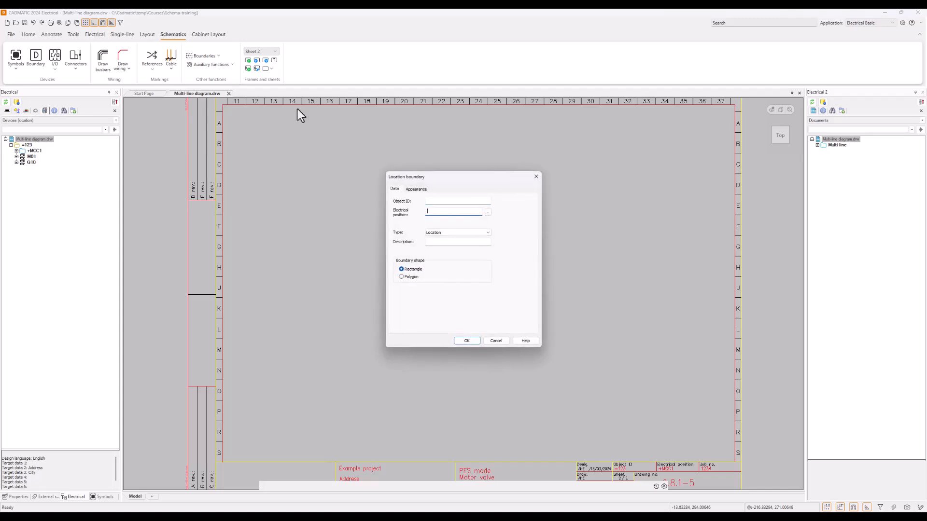
click(487, 212)
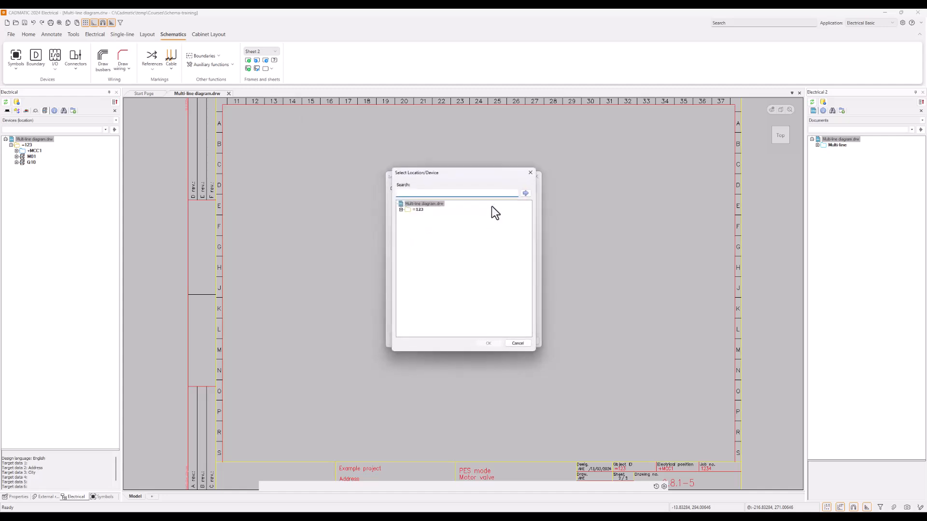
click(401, 209)
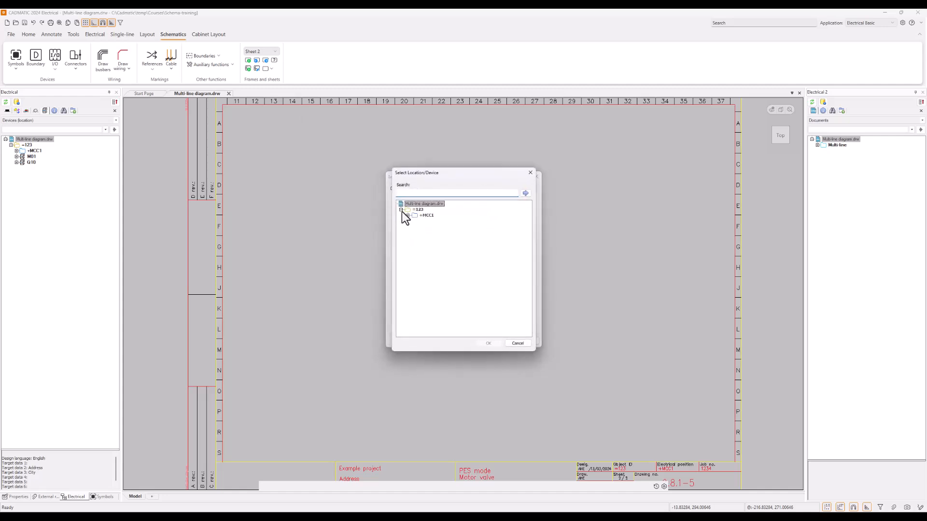
click(518, 344)
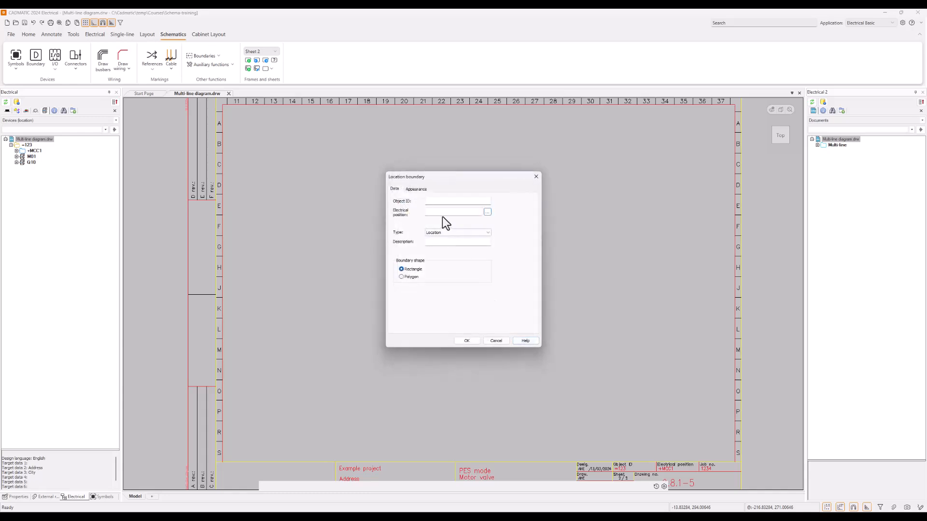
click(442, 211)
text(CS)
text(+)
Review the boundary types, keep Location, and set the description to CONTROL SYSTEM.
click(487, 233)
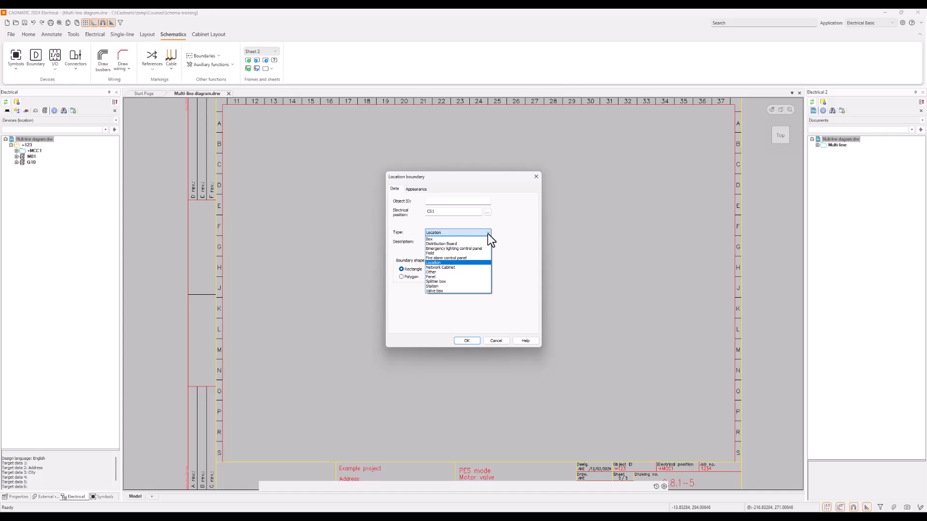
click(488, 234)
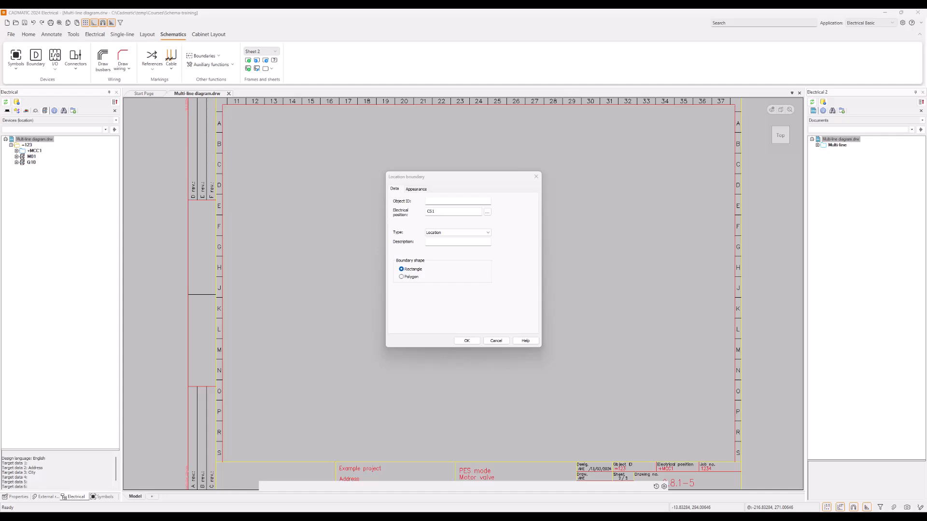
click(485, 233)
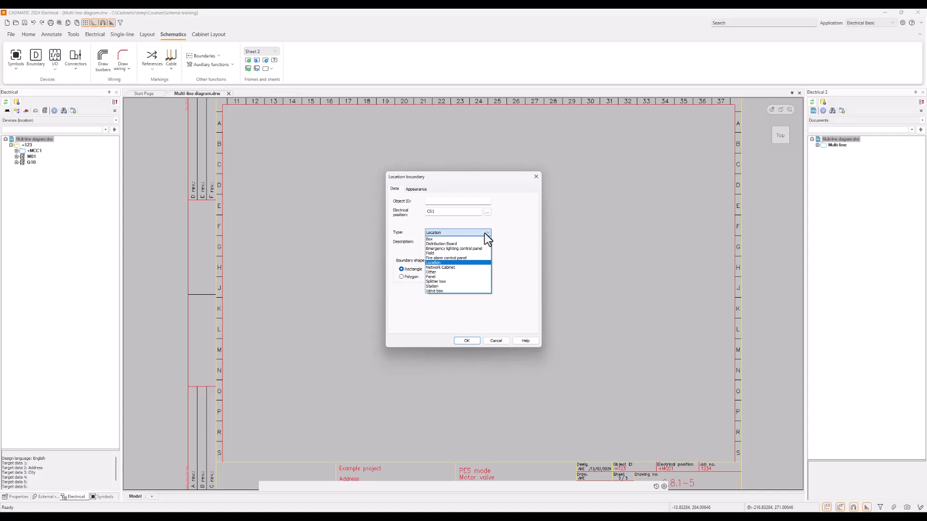
click(489, 234)
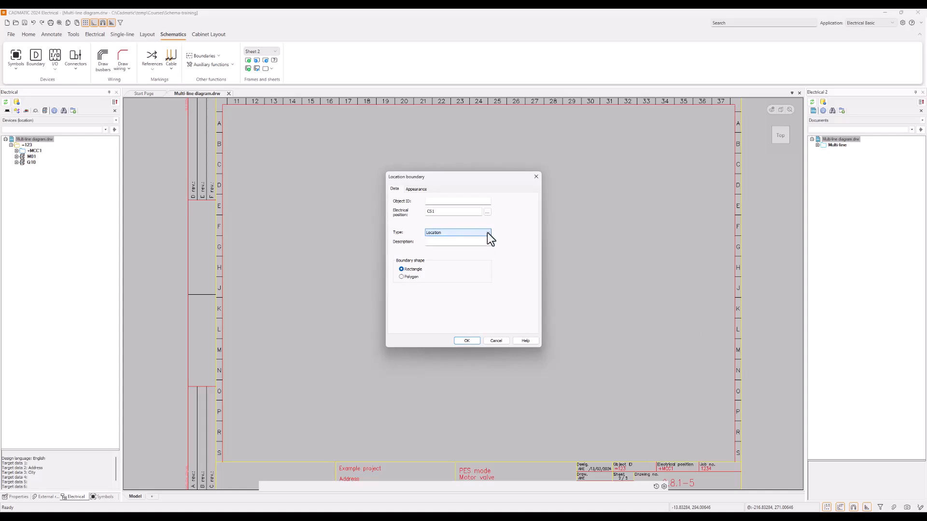
click(452, 243)
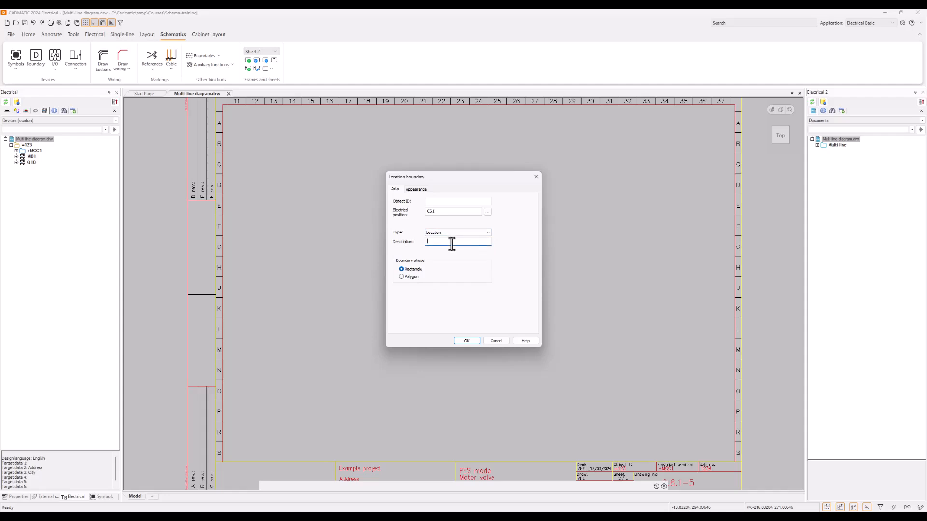
text(CONTROL SYSTEM)
Look through the location boundary's colour and line type options without changing them.
click(416, 189)
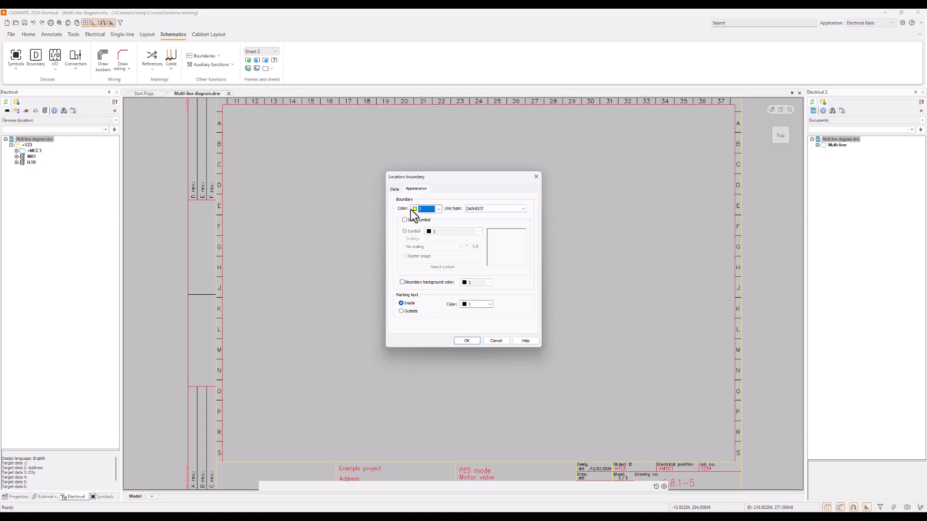
click(438, 209)
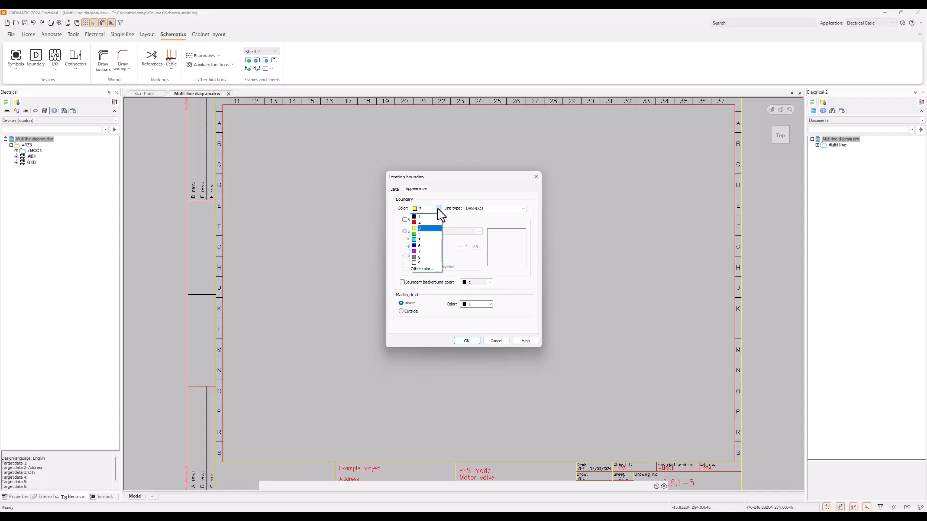
click(439, 210)
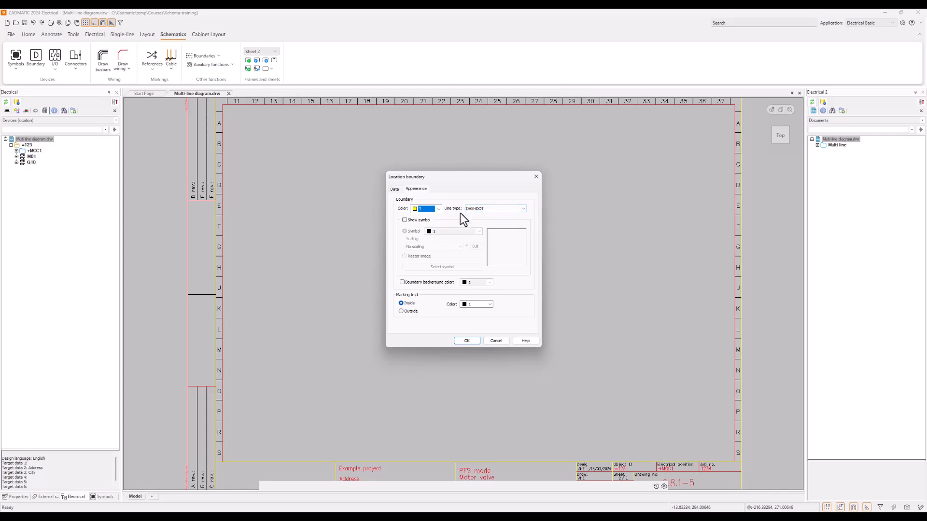
click(523, 210)
click(524, 210)
click(394, 189)
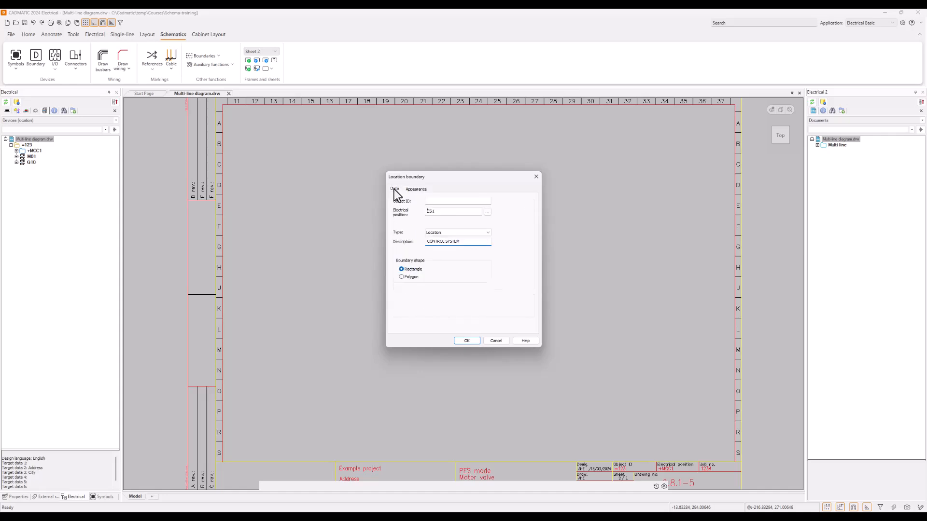
Accept the boundary settings and draw the rectangle on sheet 2 from (35, 161) to about column 37, row M.
click(466, 340)
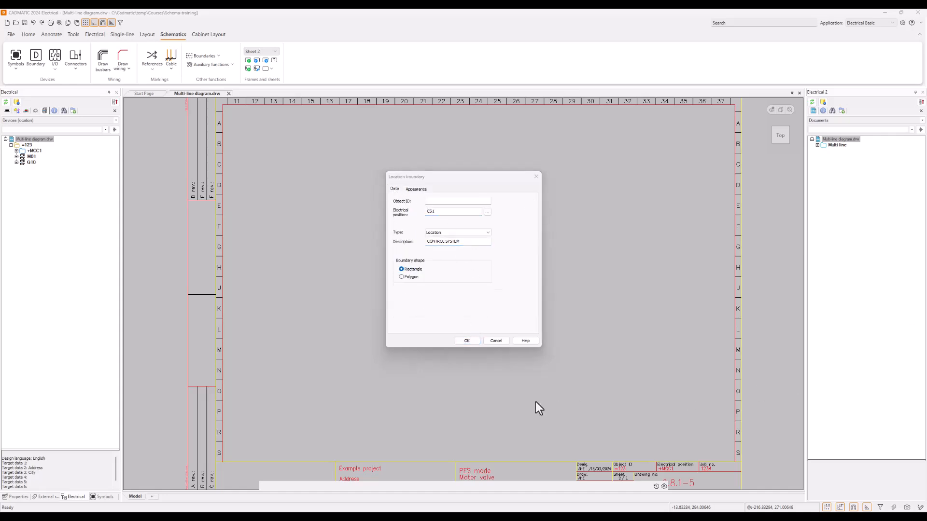
click(465, 343)
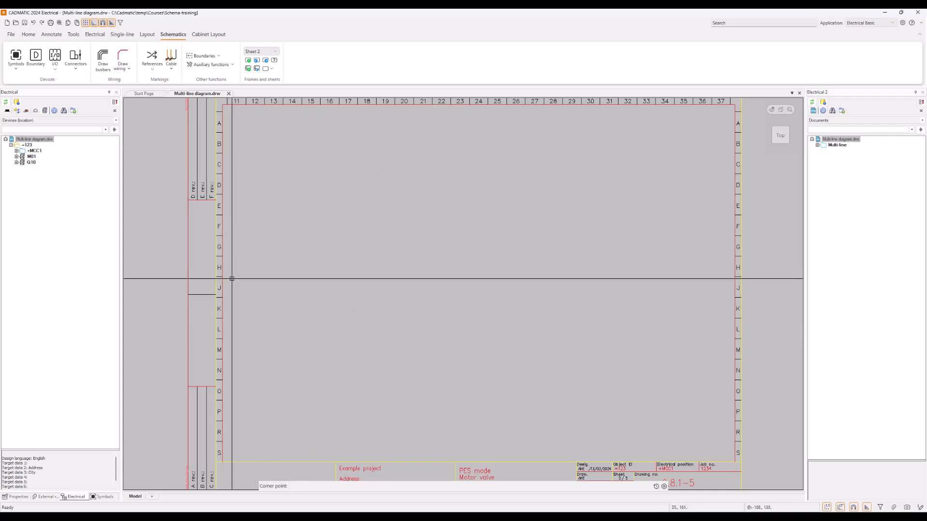
key(ctrl)
click(231, 279)
key(ctrl)
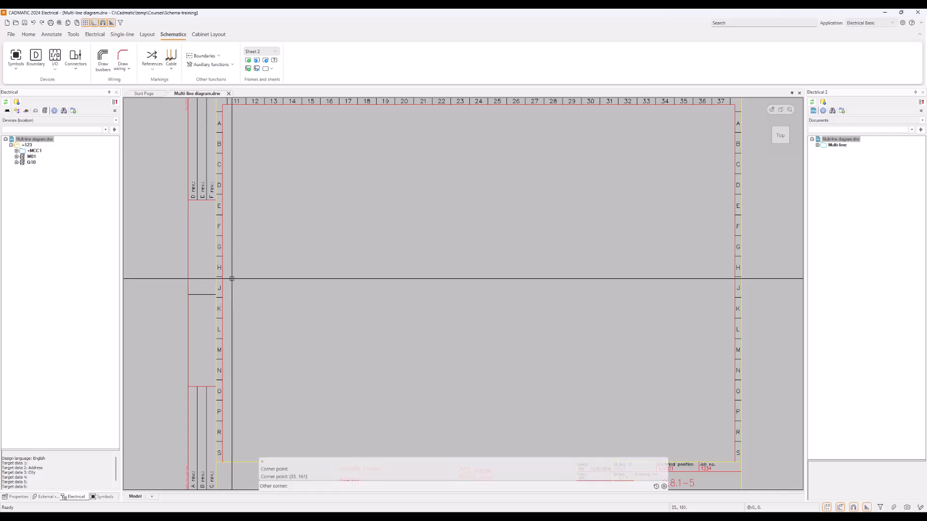
click(726, 352)
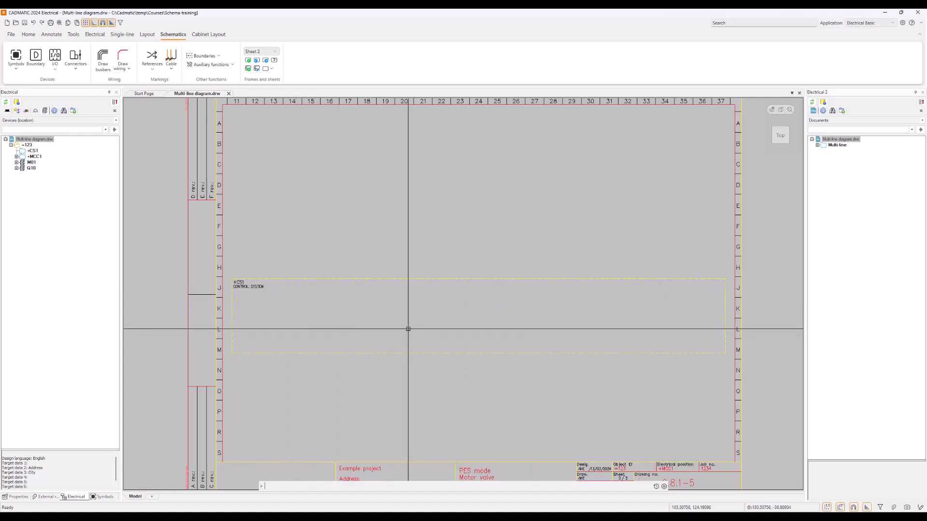
Choose the Terminal block symbol from the Terminals group and open its insertion settings.
click(104, 497)
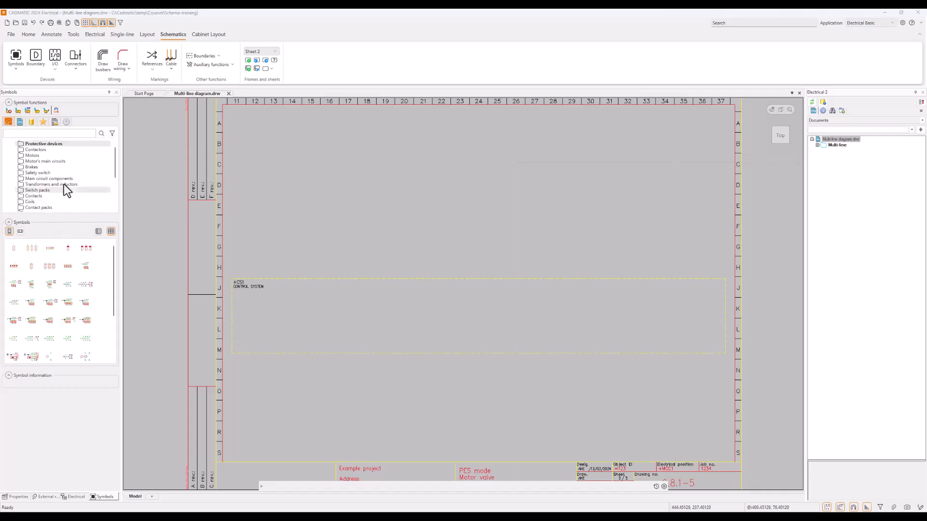
drag(115, 158, 112, 195)
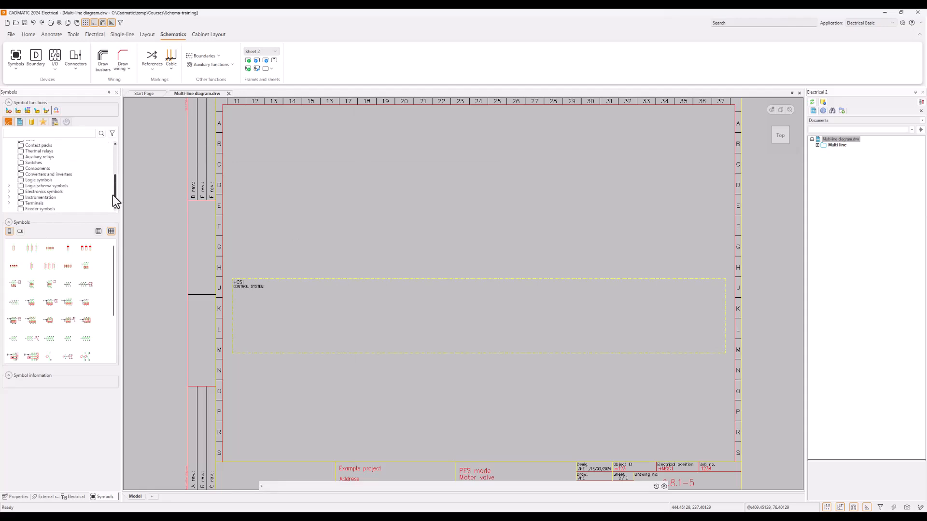
click(35, 204)
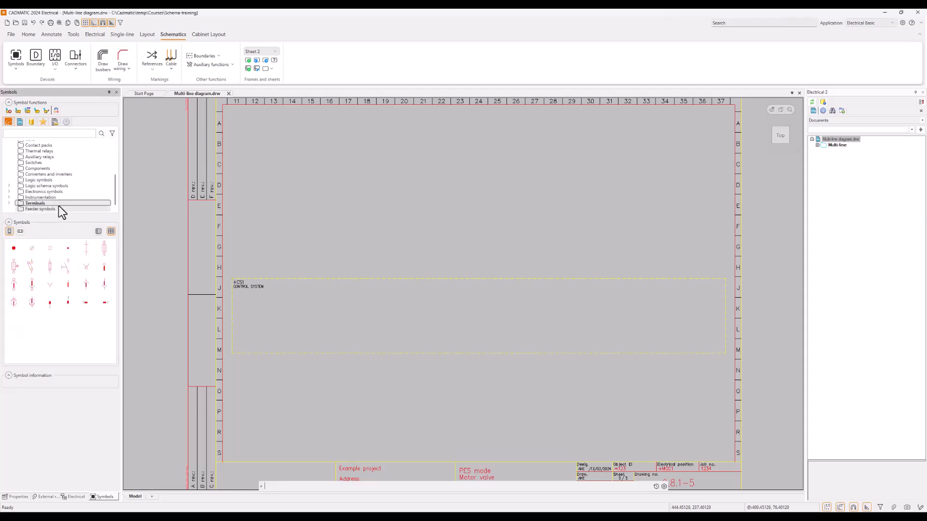
click(13, 255)
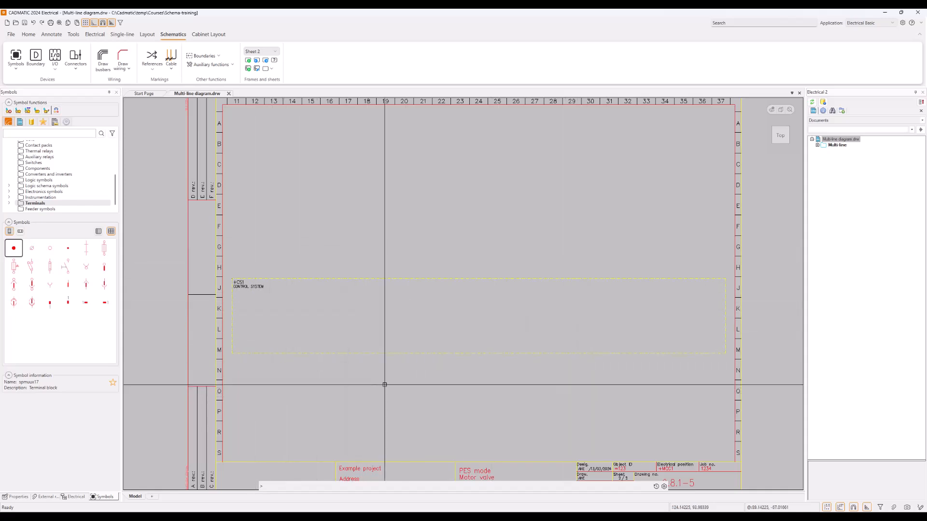
right_click(19, 248)
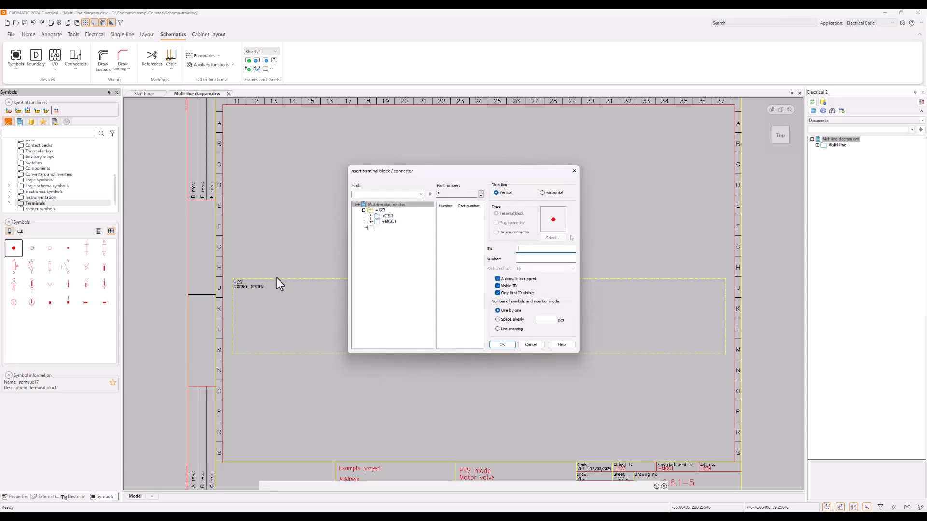
Assign the new terminal block to location +CS1 with ID X1 and starting number 1.
click(389, 216)
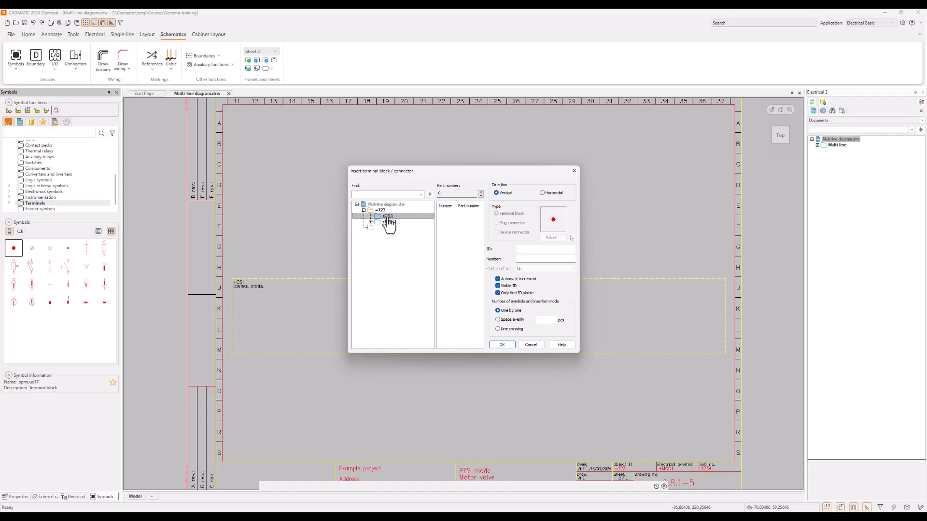
click(390, 217)
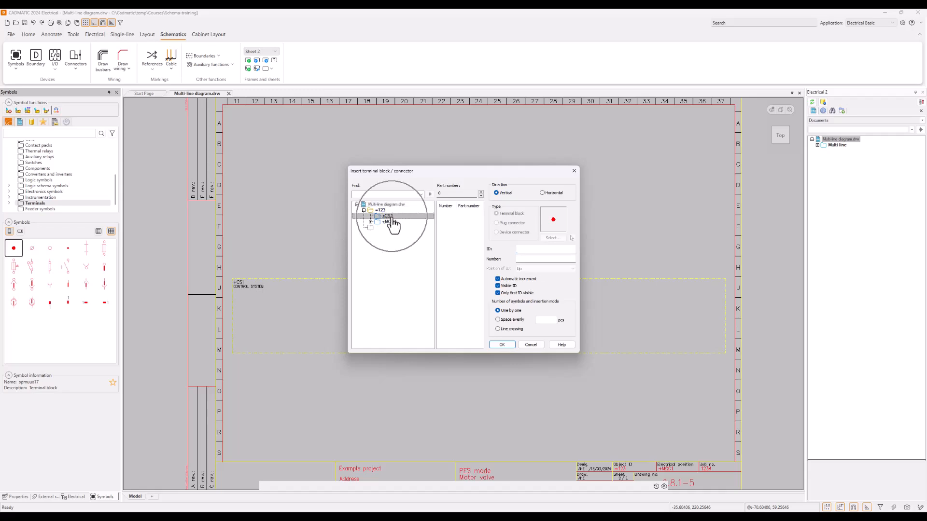
click(530, 249)
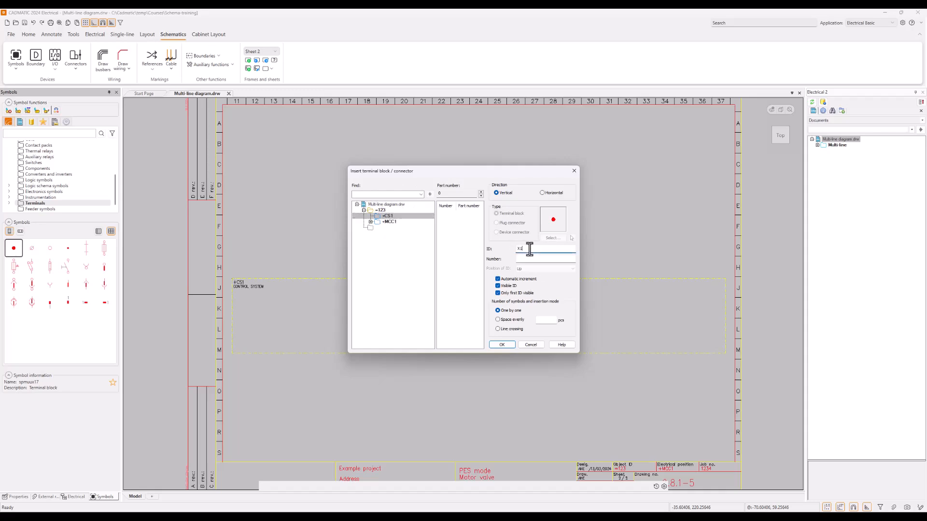
click(532, 260)
Insert 16 evenly spaced terminals along the boundary's upper edge, starting at (63, 161) with the second at (80.5, 161).
click(499, 320)
click(543, 321)
click(502, 345)
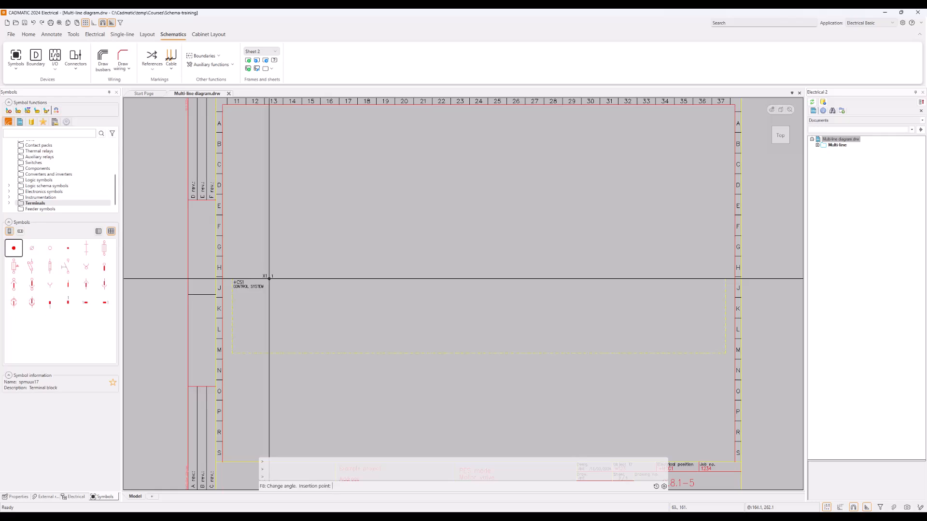
click(269, 279)
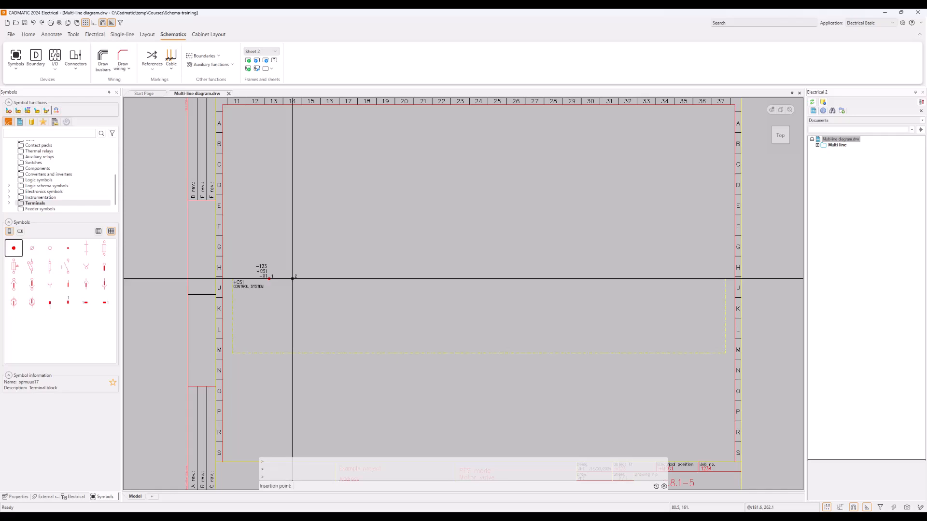
click(292, 278)
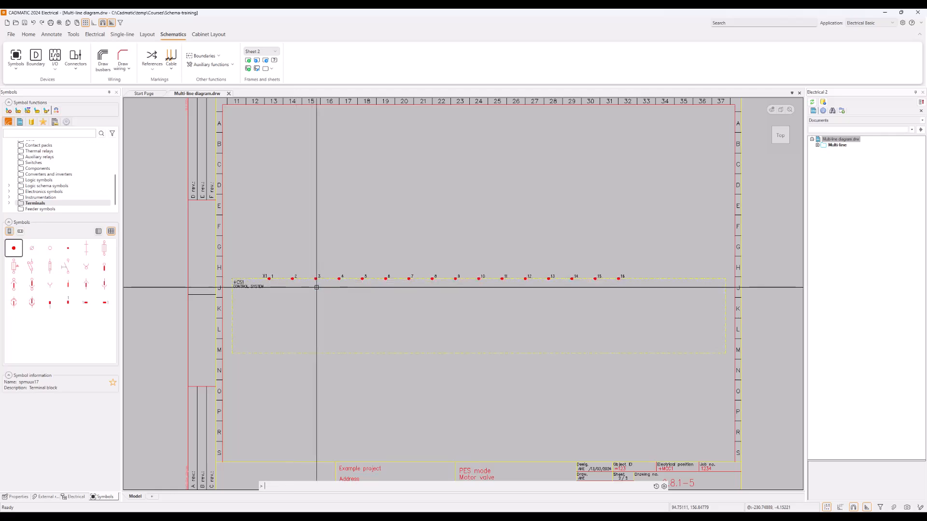
click(647, 301)
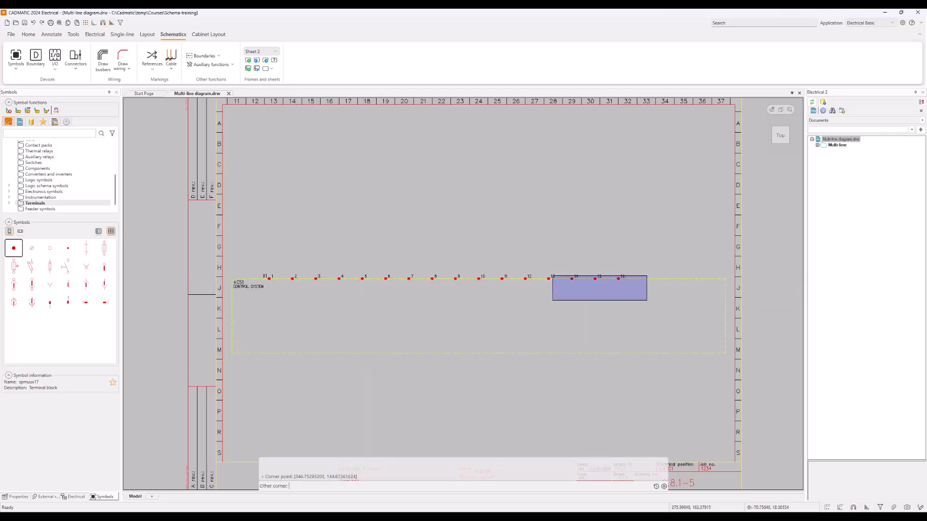
click(595, 311)
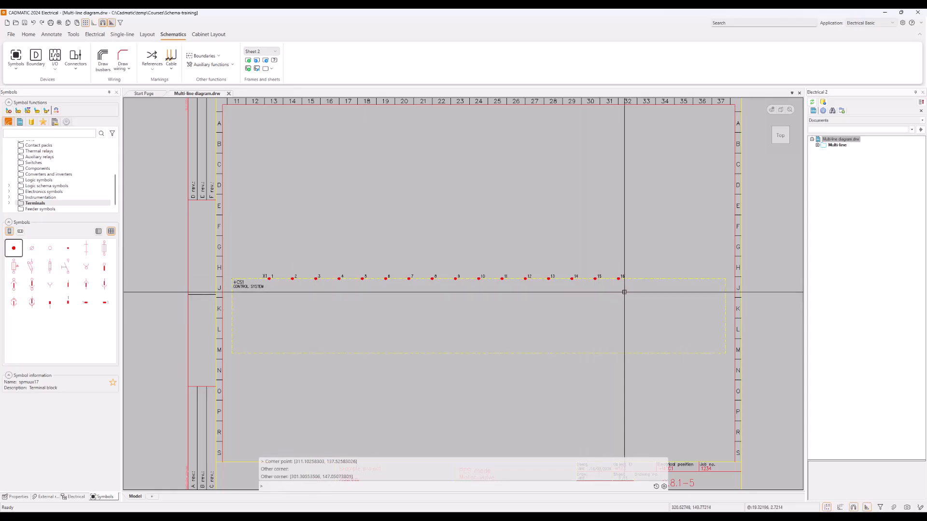
click(639, 301)
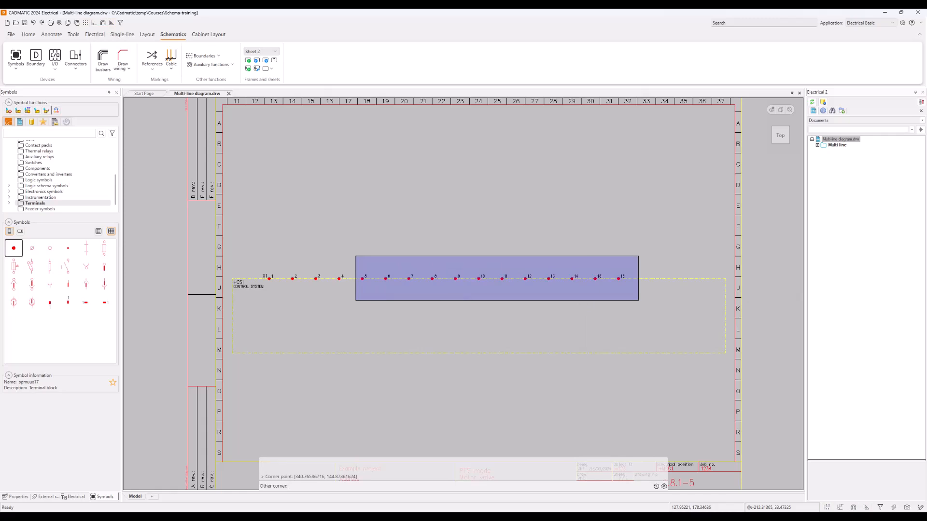
click(356, 256)
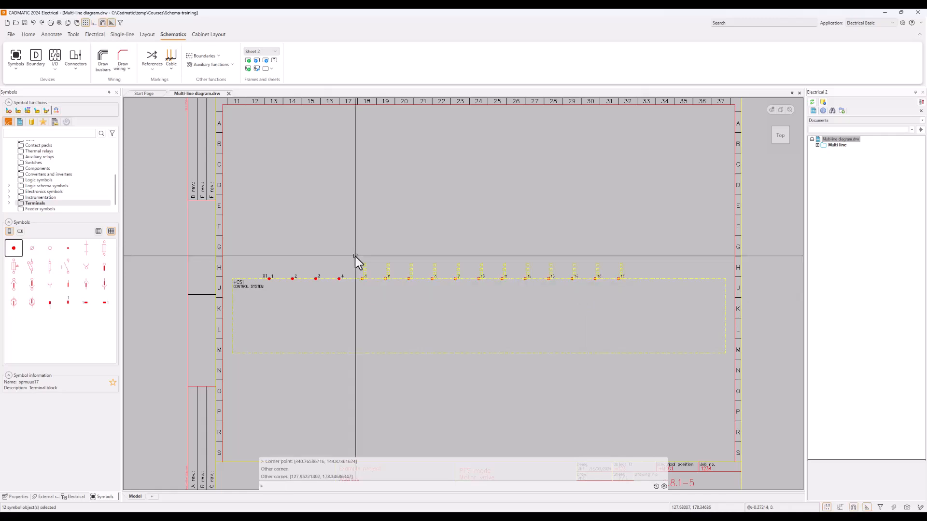
right_click(355, 256)
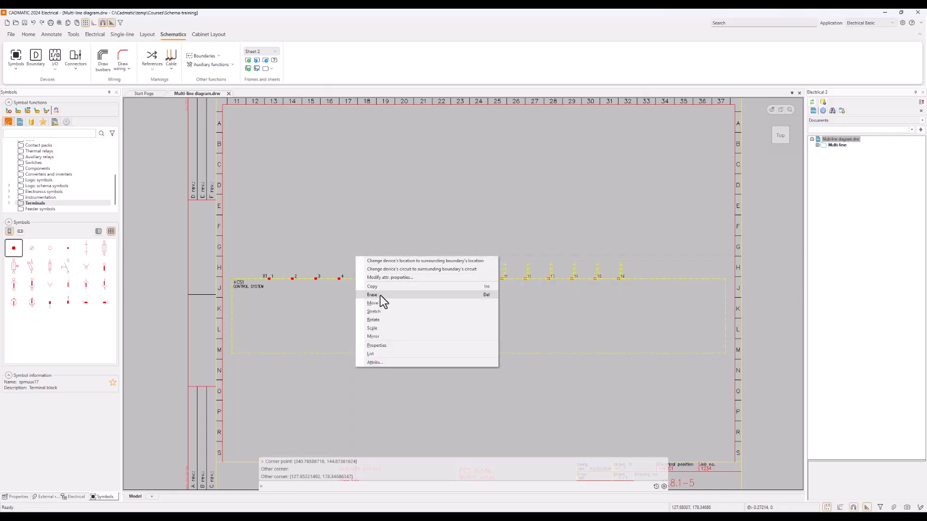
key(Escape)
key(Escape)
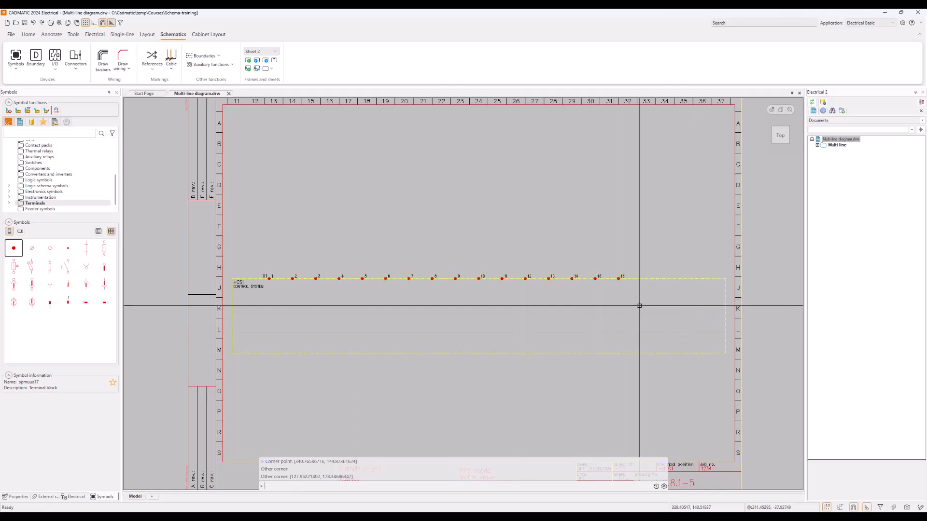
Move terminals 5 to 16 along the boundary's upper edge from base point (112, 161) to (129.5, 161).
click(640, 306)
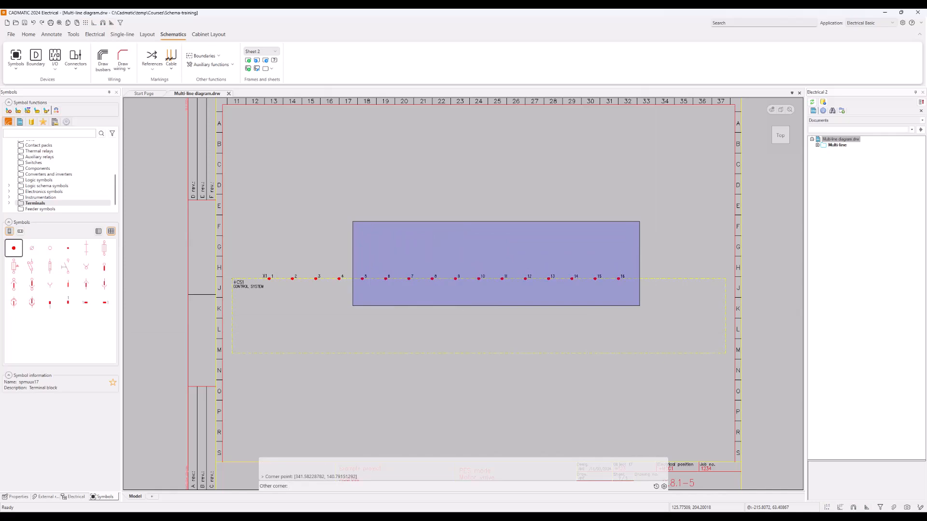
click(352, 222)
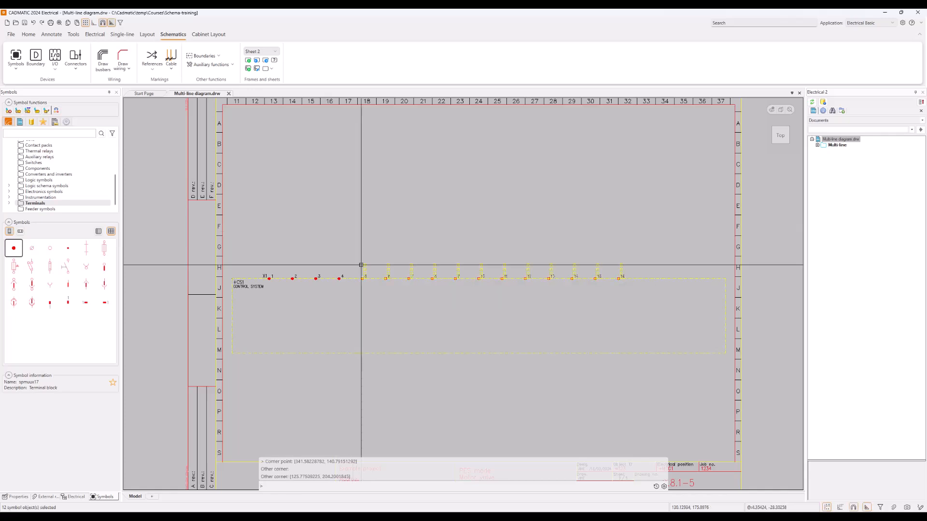
right_click(356, 303)
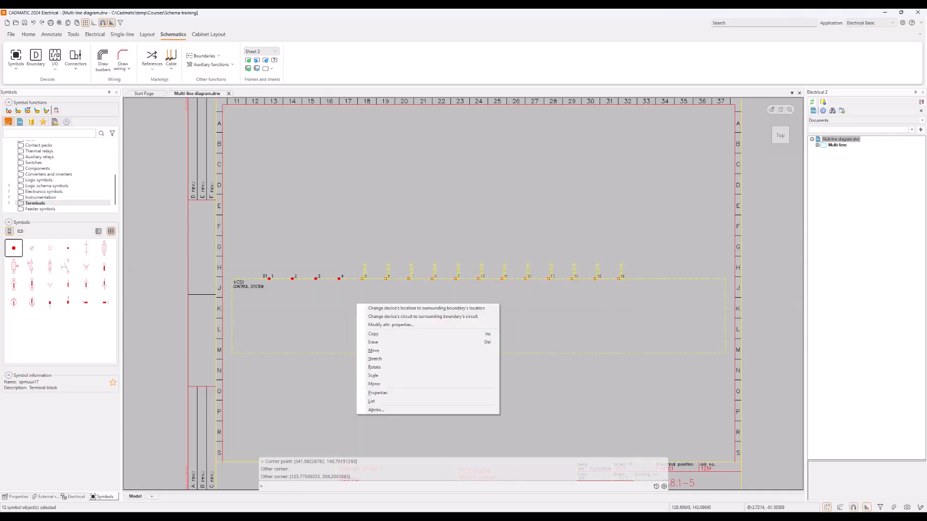
click(384, 351)
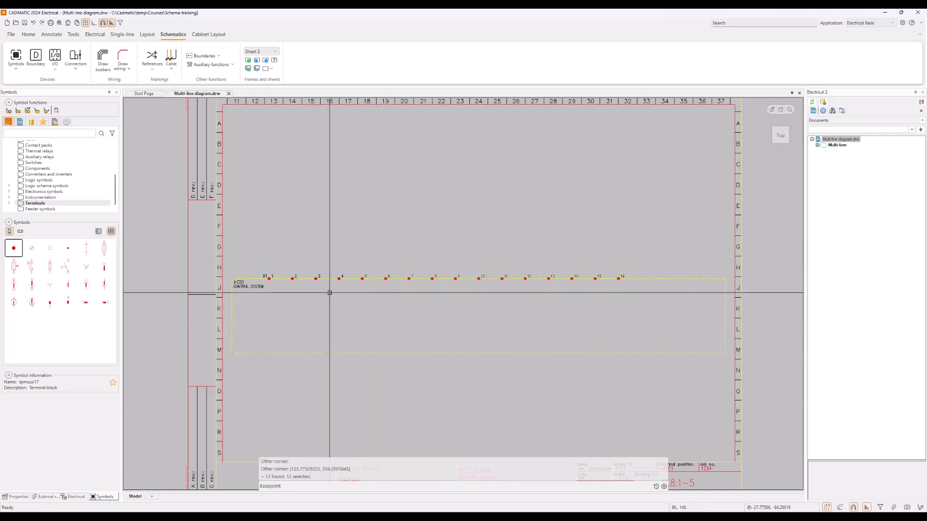
click(334, 278)
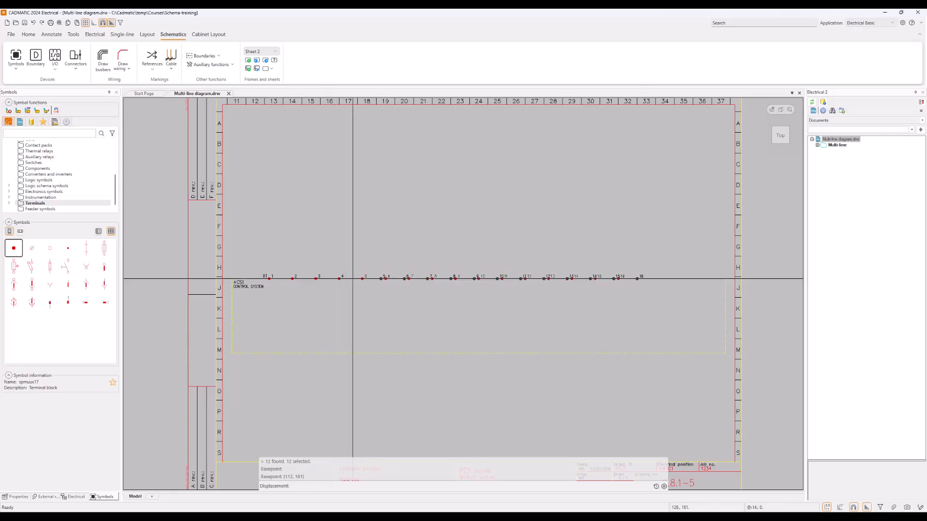
click(358, 279)
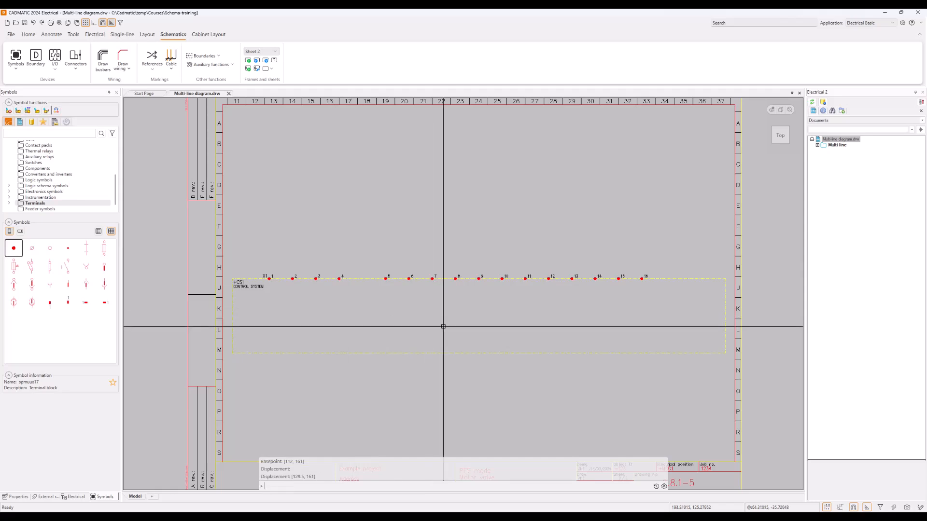
Move terminals 14, 15 and 16 along the upper edge from base point (343, 161) to (392, 161).
click(657, 291)
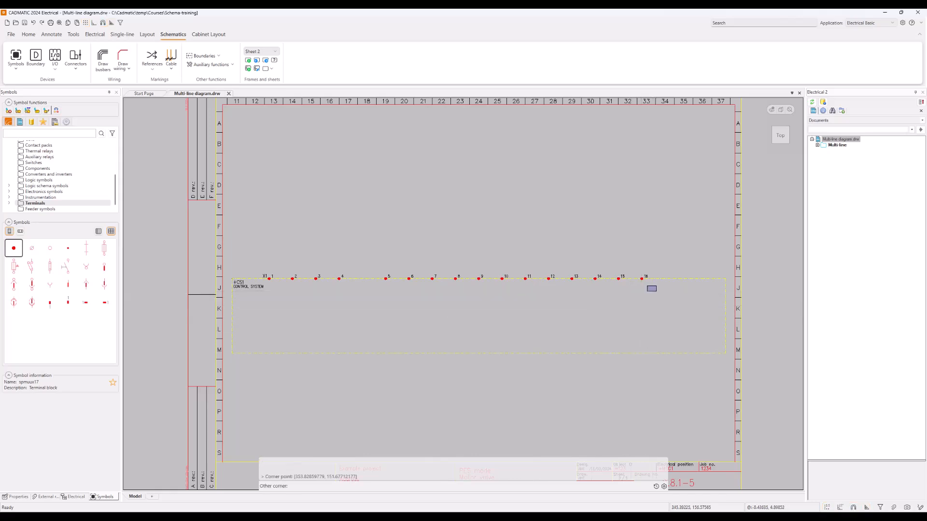
click(591, 267)
right_click(592, 267)
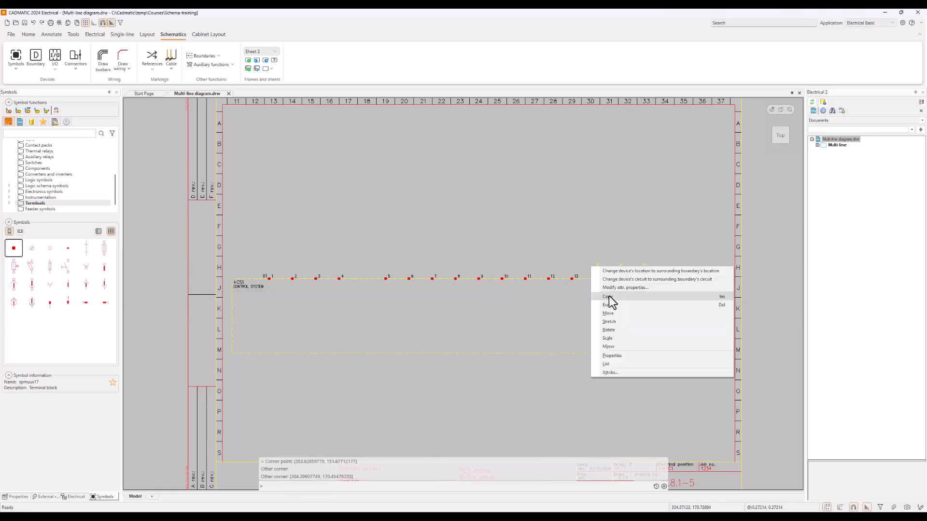
click(619, 312)
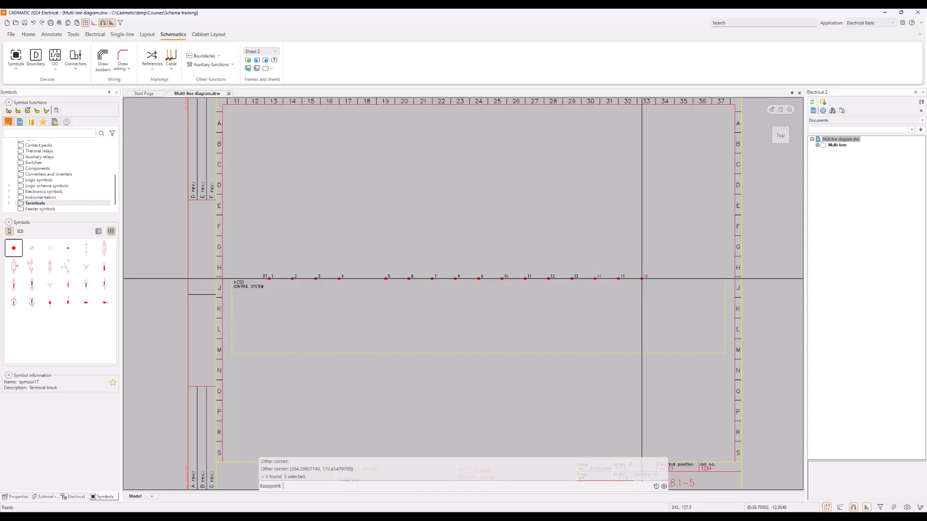
click(642, 279)
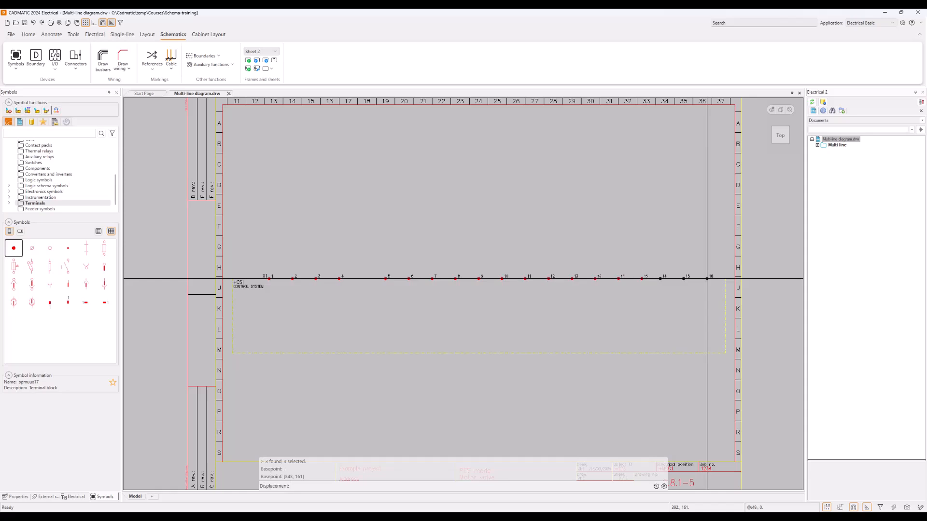
click(707, 278)
Move terminals 14 and 15 horizontally from base point (371, 147) to (378, 147), closer to terminal 16.
click(695, 290)
click(651, 265)
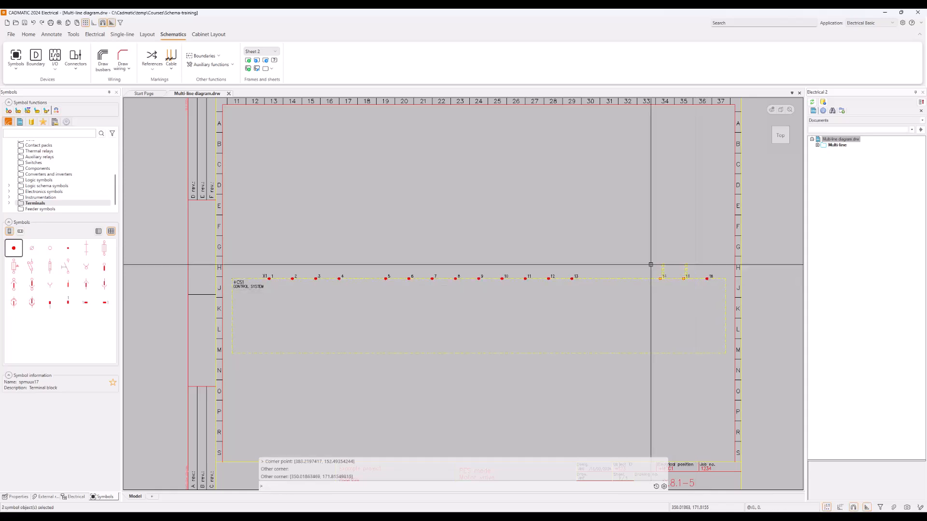
right_click(651, 264)
click(678, 309)
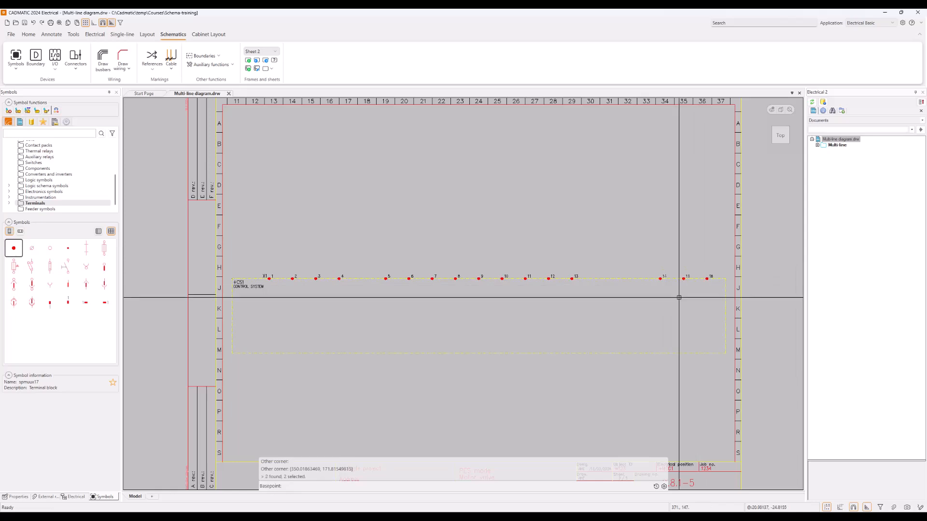
click(679, 298)
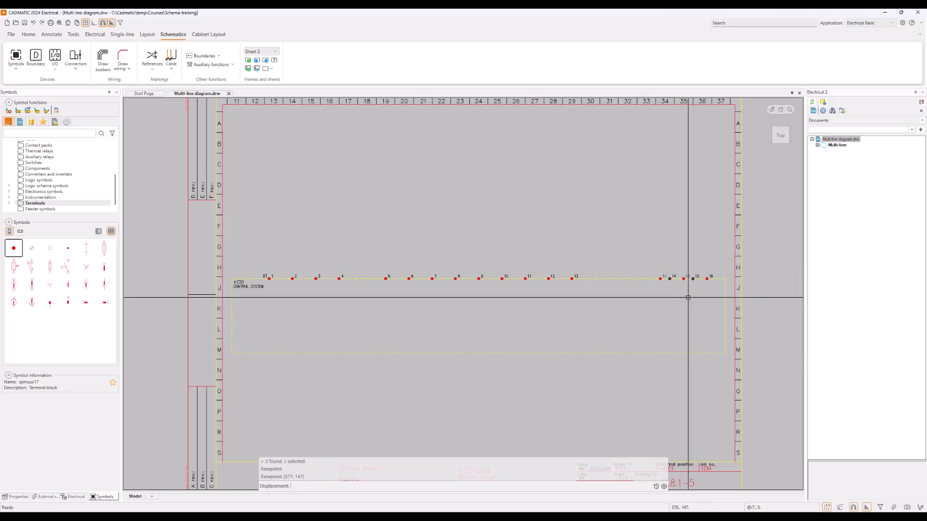
click(688, 297)
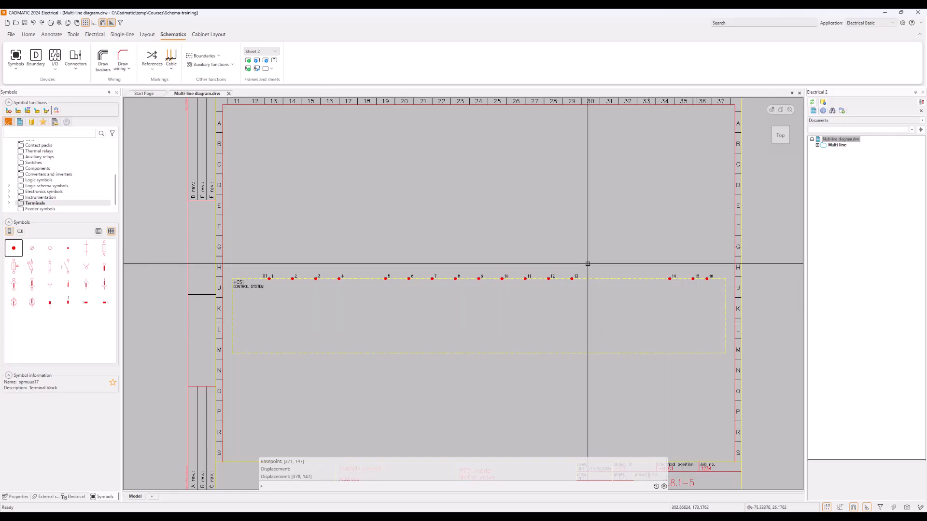
Move terminals 5 to 12 about 7 units along the boundary's upper edge towards terminal 13.
click(566, 297)
click(389, 255)
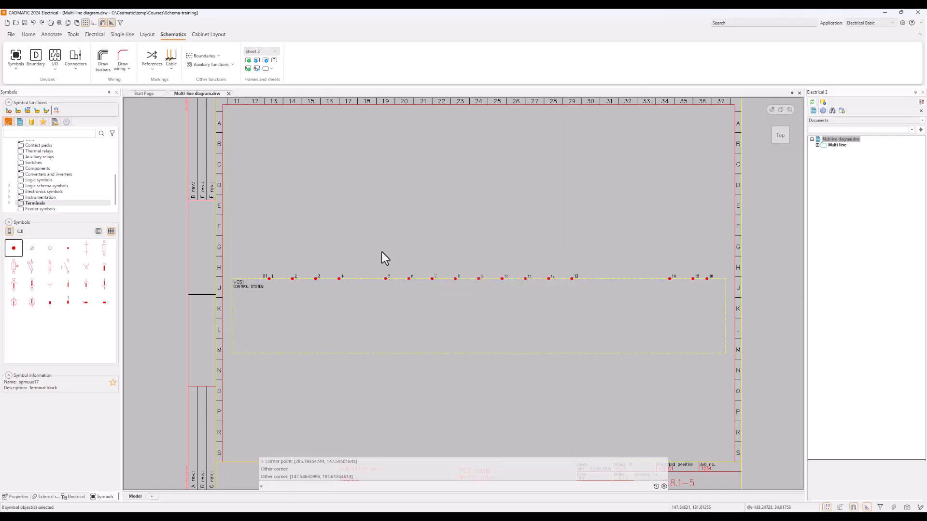
right_click(381, 251)
click(432, 300)
click(497, 298)
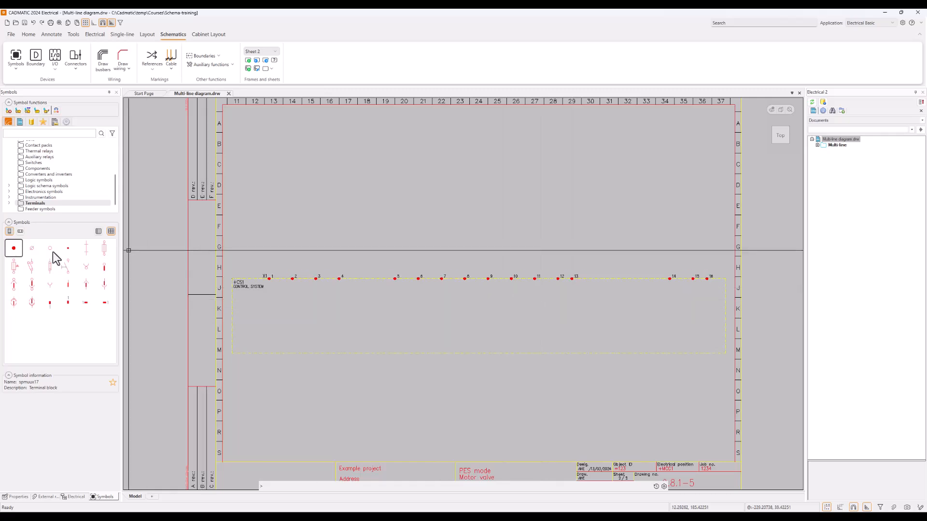
Set up the Terminal block symbol for one-by-one insertion into block X1 of location +CS1, starting at number 17.
right_click(16, 251)
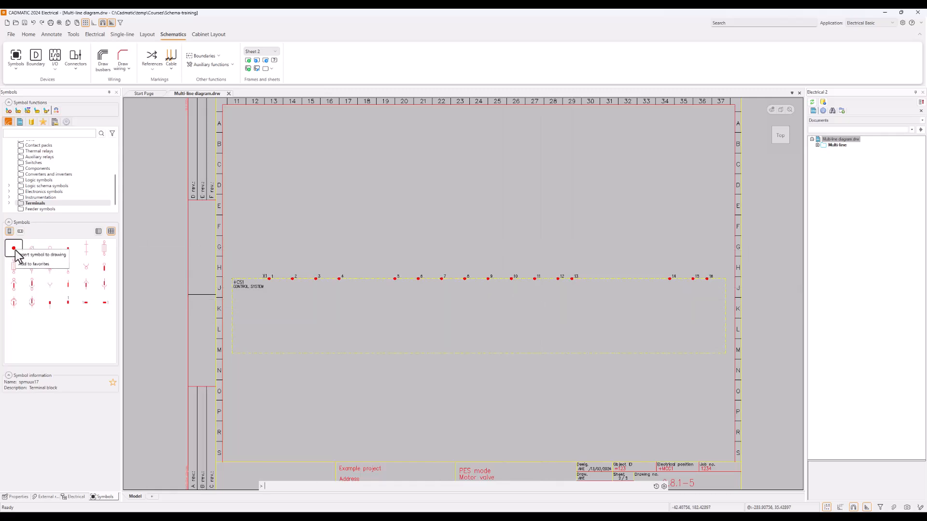
click(51, 255)
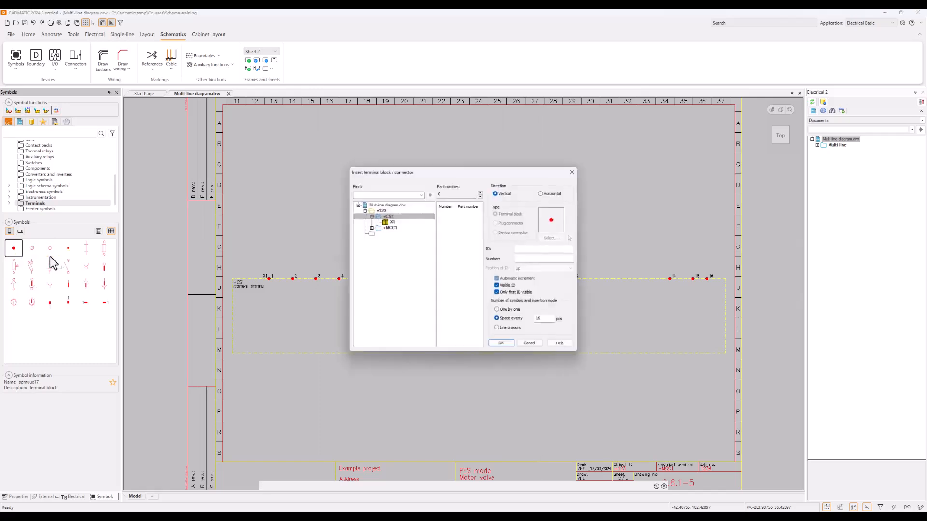
click(497, 311)
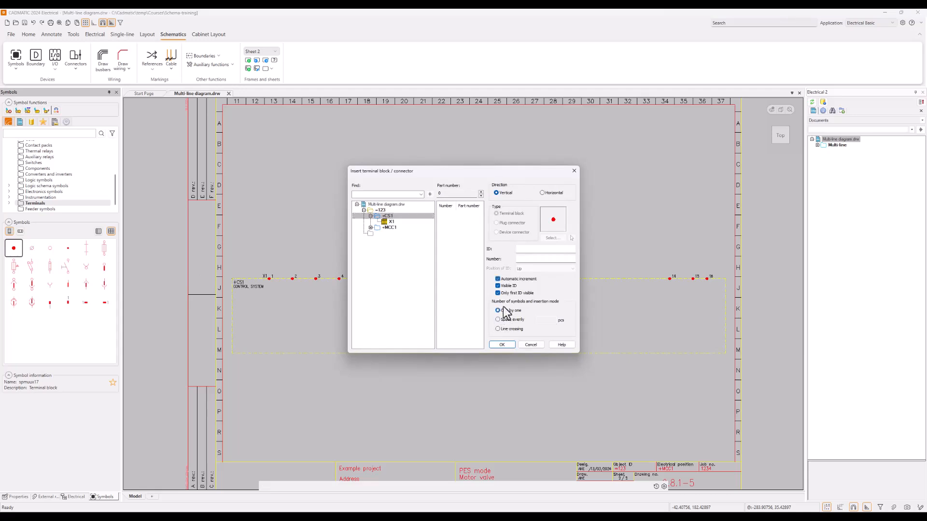
click(388, 222)
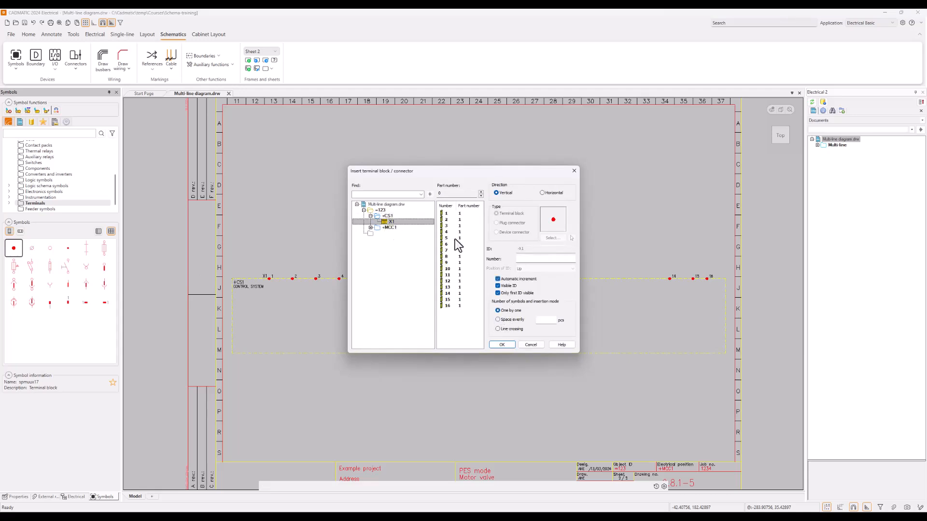
click(526, 259)
click(500, 345)
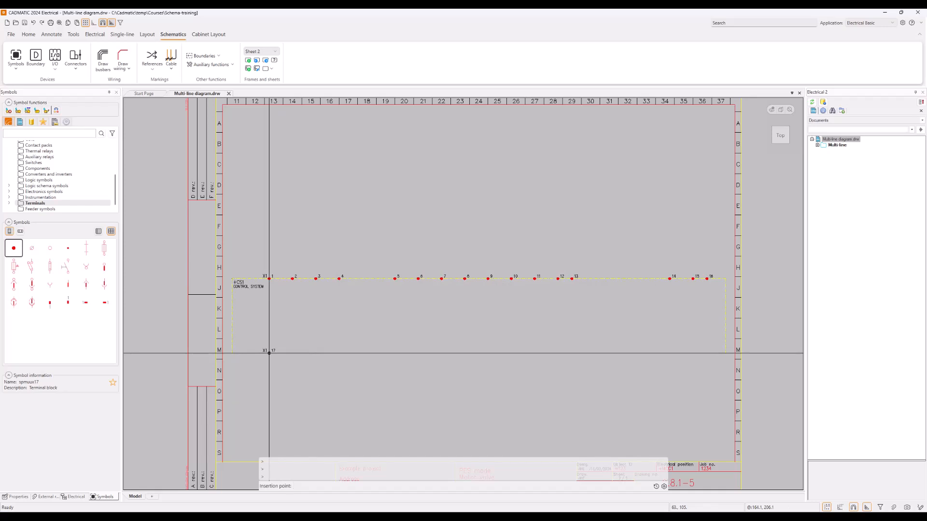
Place terminals 17 to 20 on the boundary's lower edge at y 105, at x 63, 80.5, 115.5 and 126.
click(269, 353)
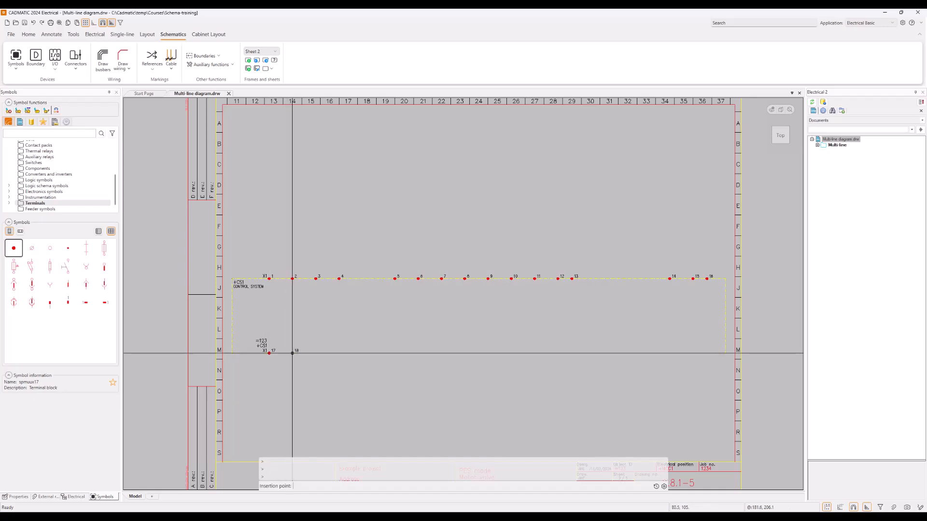
key(ctrl)
click(293, 353)
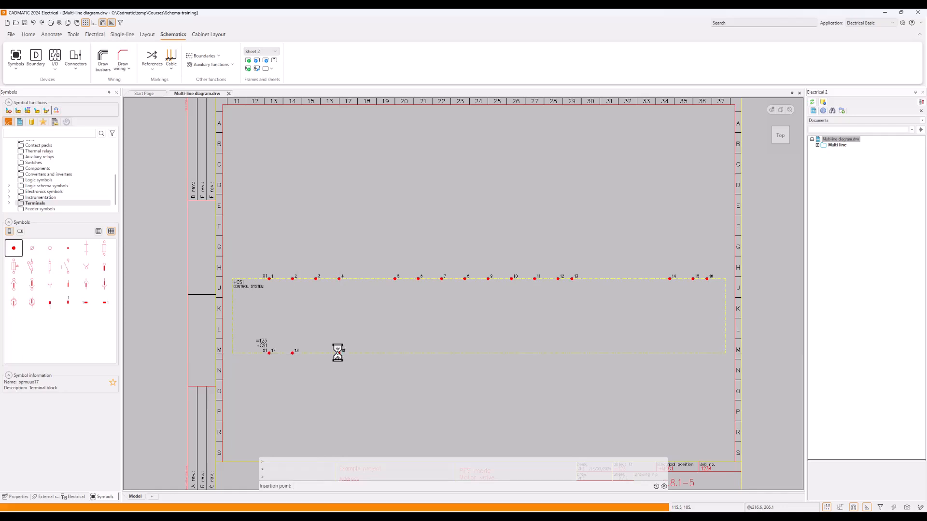
click(339, 353)
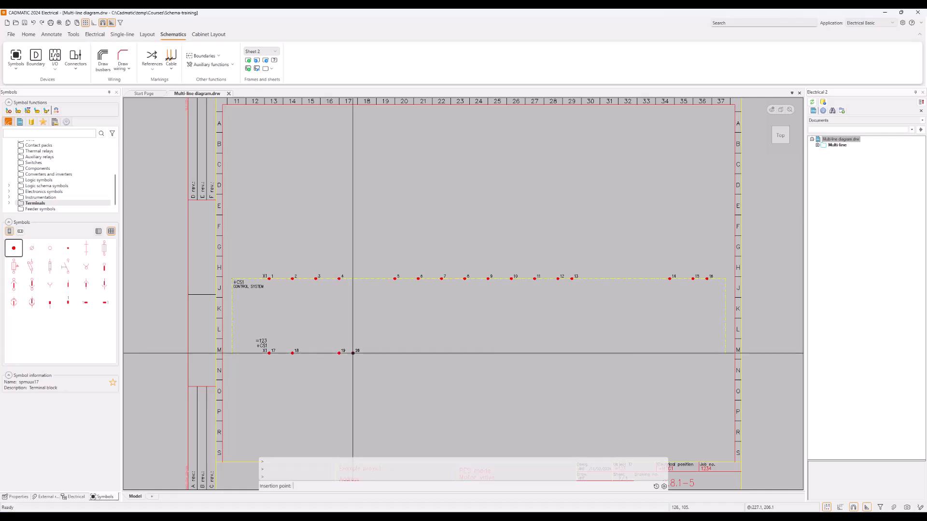
click(353, 354)
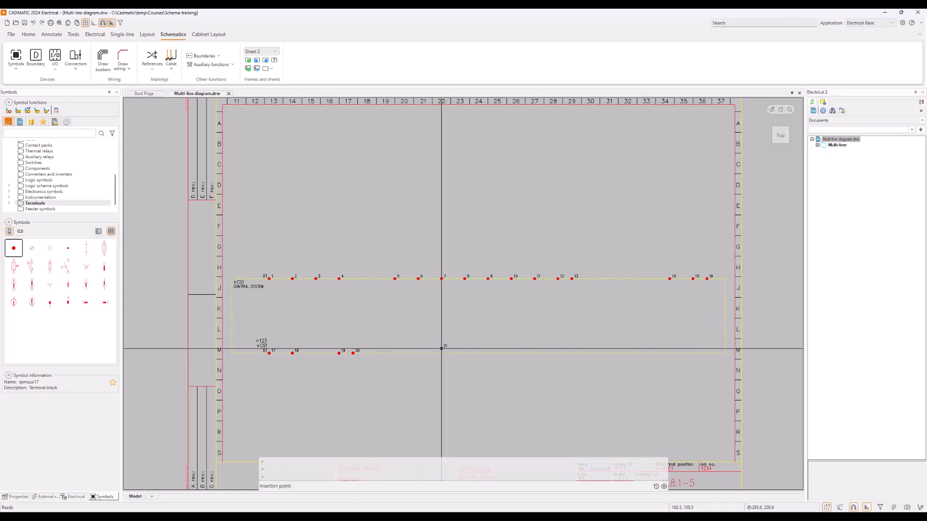
Place terminals 21 to 24 on the boundary's lower edge at y 105, at x 192.5, 210, 227.5 and 238.
click(441, 353)
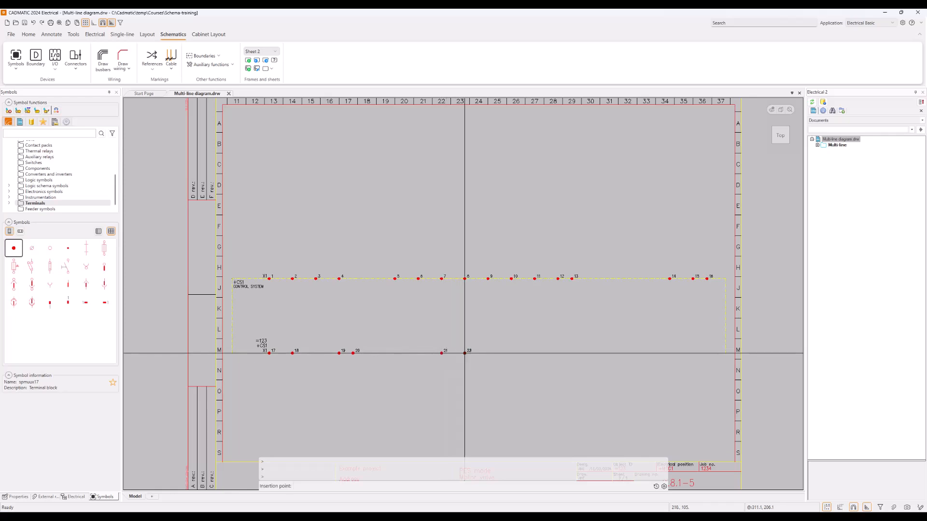
click(464, 353)
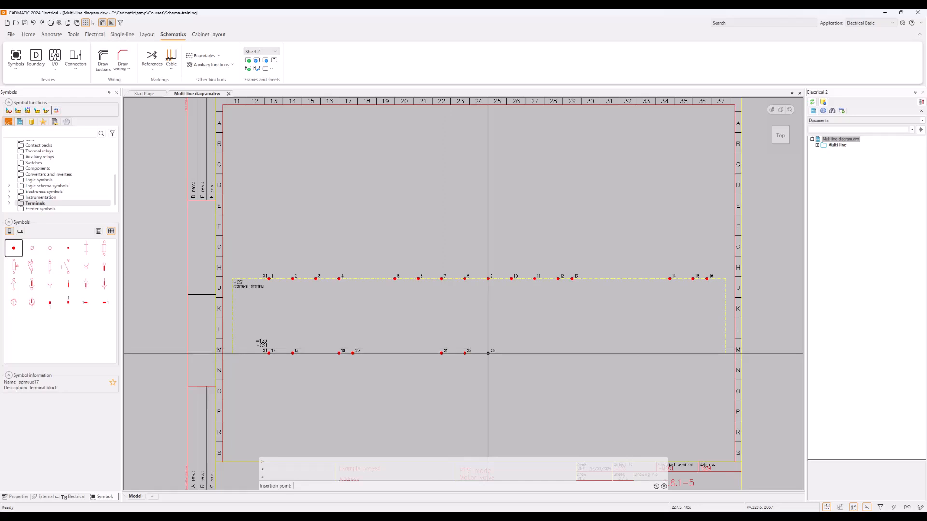
click(488, 353)
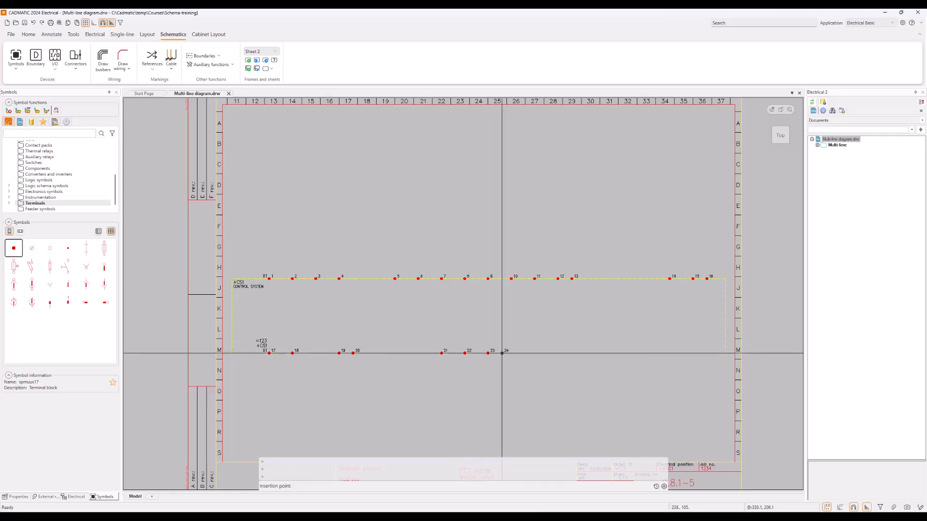
click(503, 354)
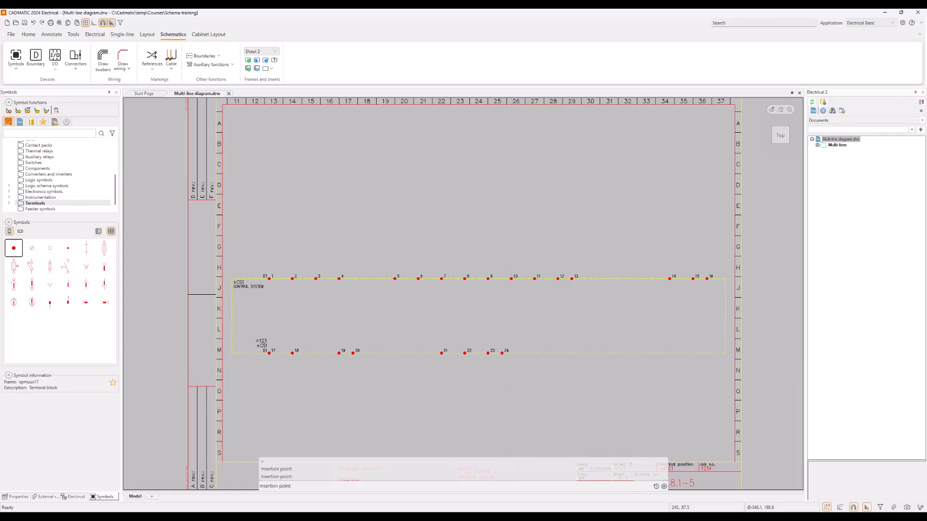
Set up the Terminal block symbol for one-by-one insertion as new block X11 in location +MCC1, starting at number 10.
key(Escape)
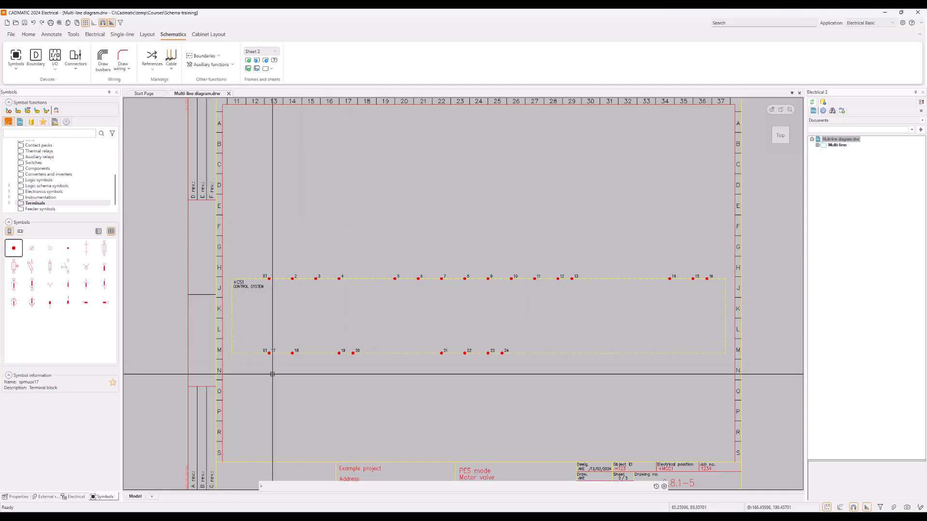
right_click(14, 249)
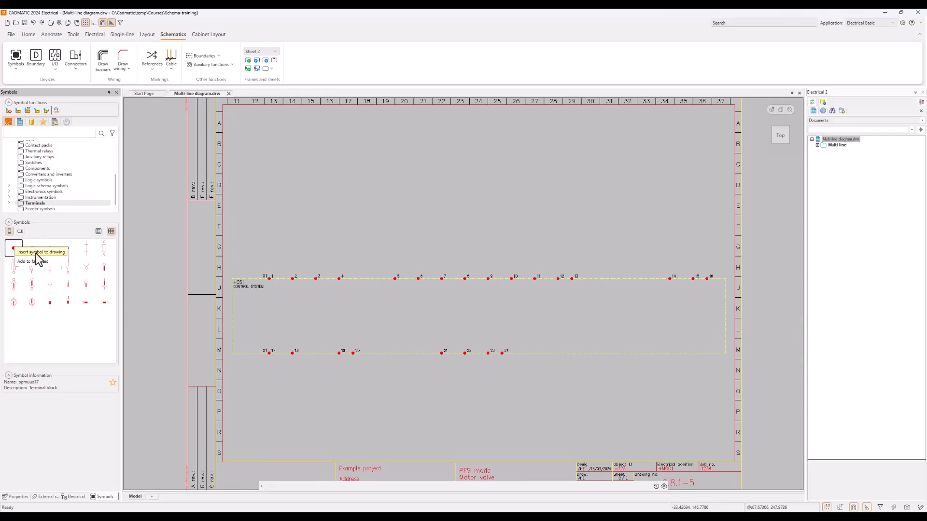
click(37, 253)
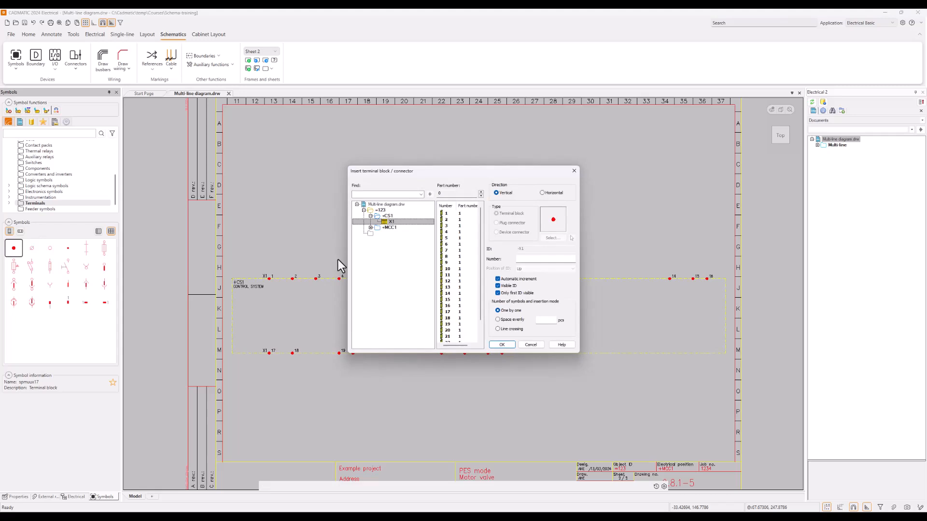
click(389, 227)
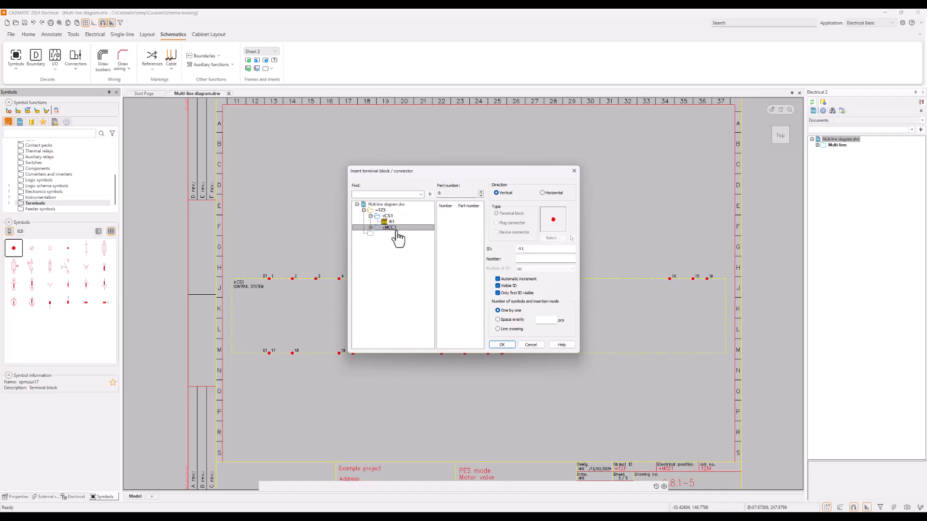
click(536, 250)
click(534, 257)
click(502, 345)
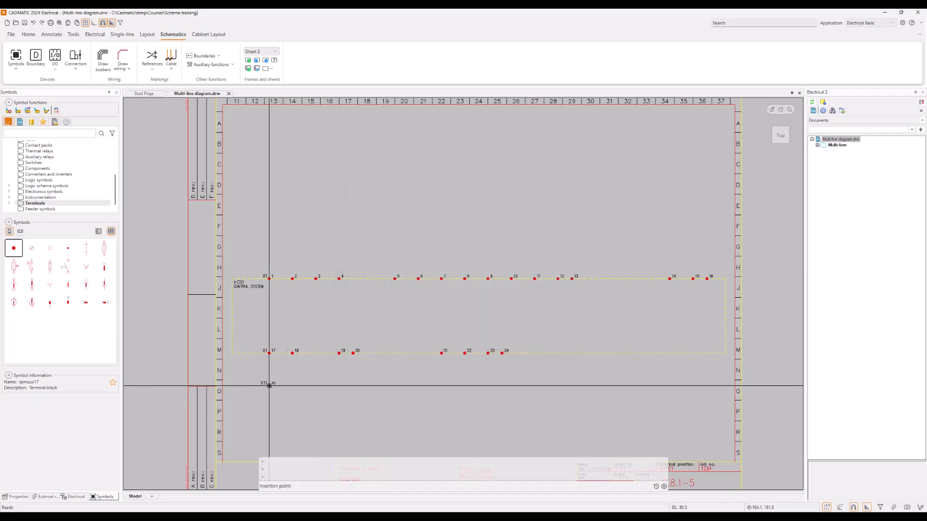
Place X11 terminals 10 to 12 below the control system boundary at y 80.5, aligned under X1 terminals 17, 18 and 19.
click(269, 385)
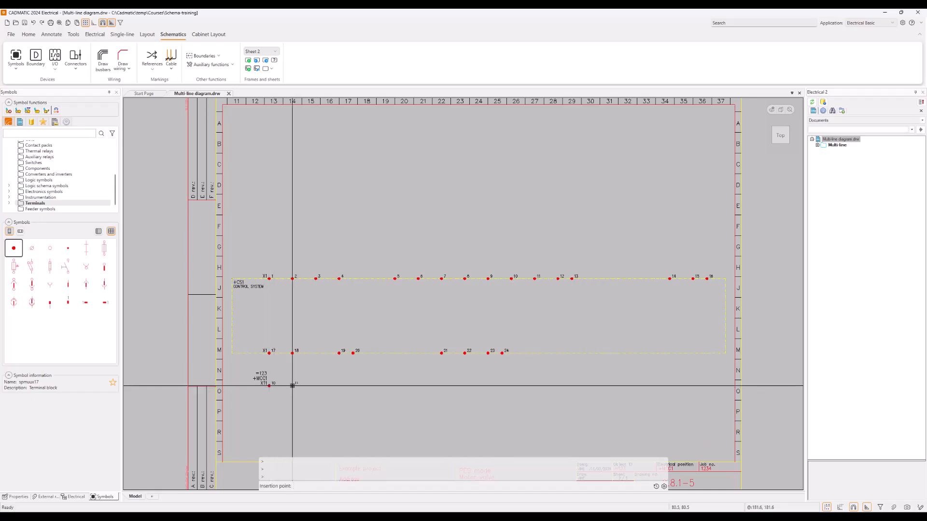
click(293, 385)
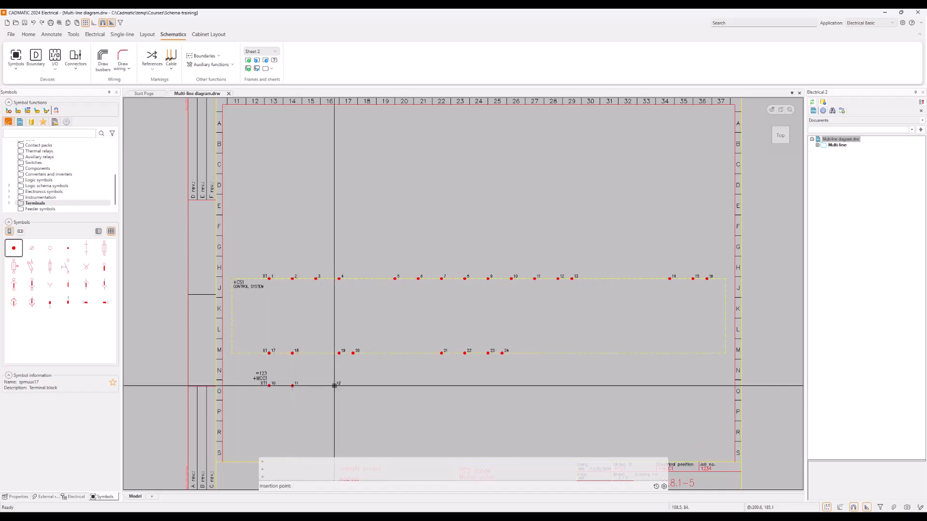
click(339, 386)
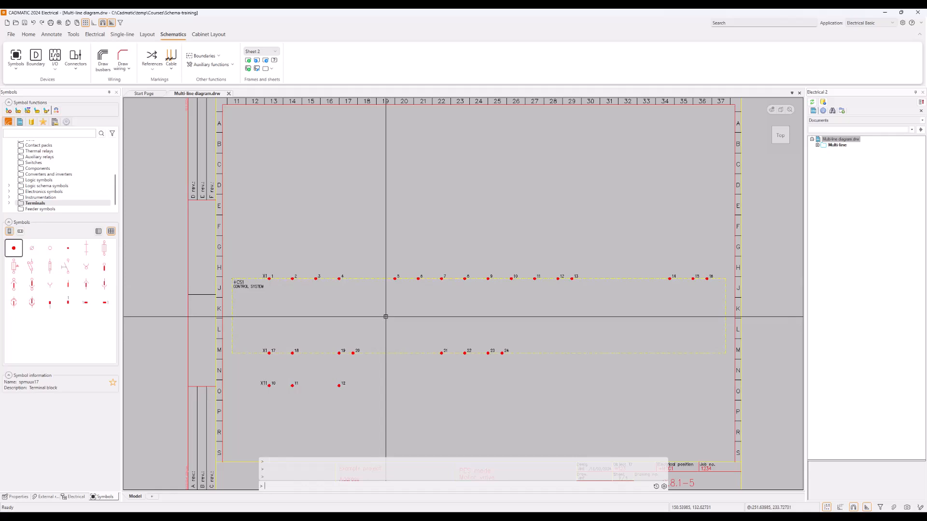
Set up further terminals for one-by-one insertion into existing block X11 of location +MCC1, starting at number 13.
key(Return)
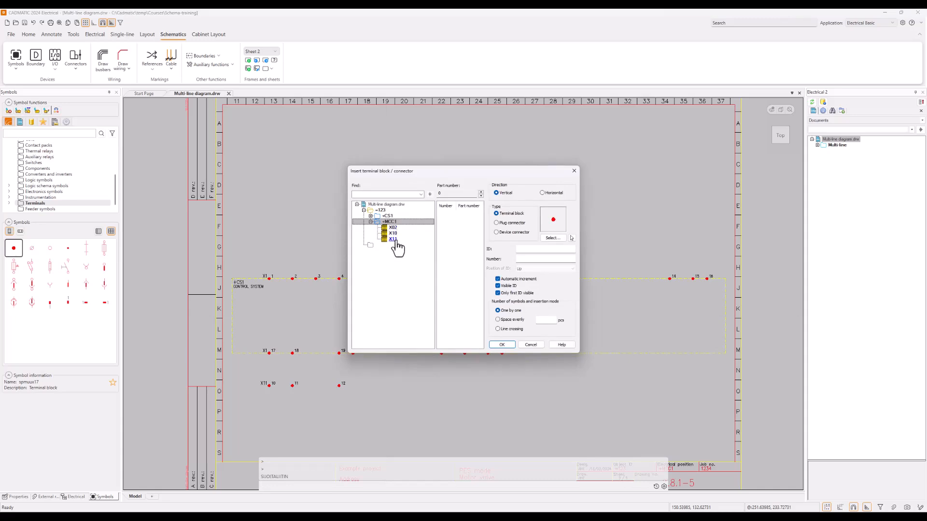
click(394, 239)
click(533, 262)
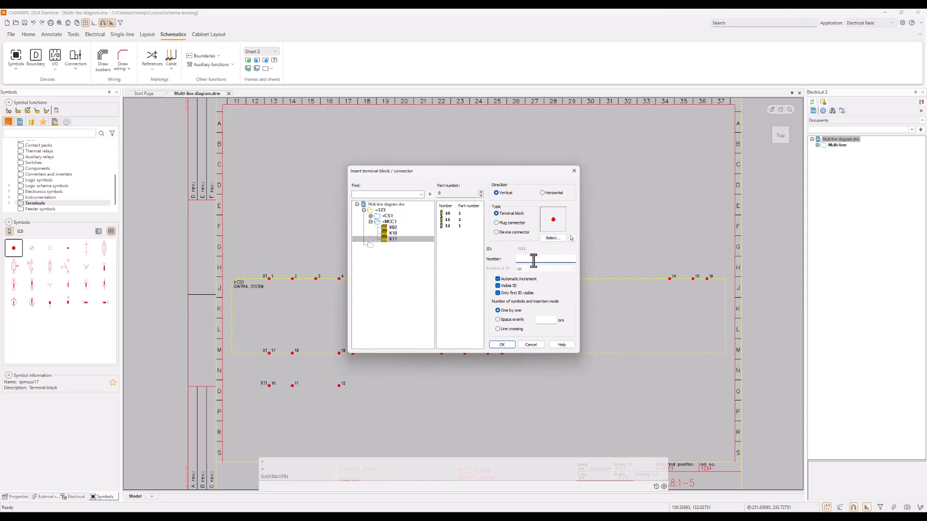
text(13)
click(500, 346)
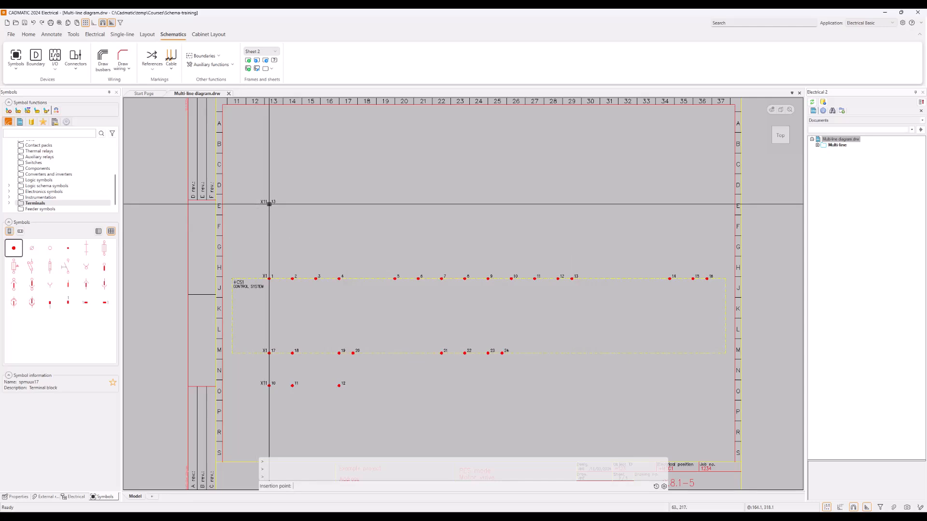
Place X11 terminals 13 to 16 in a row above the control system boundary at y 217, from x 63 to x 115.5.
click(269, 204)
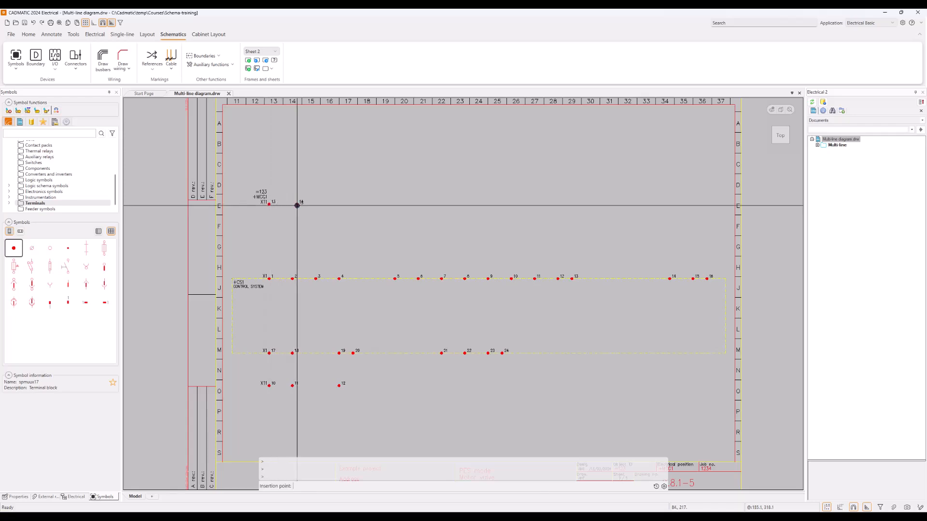
click(297, 204)
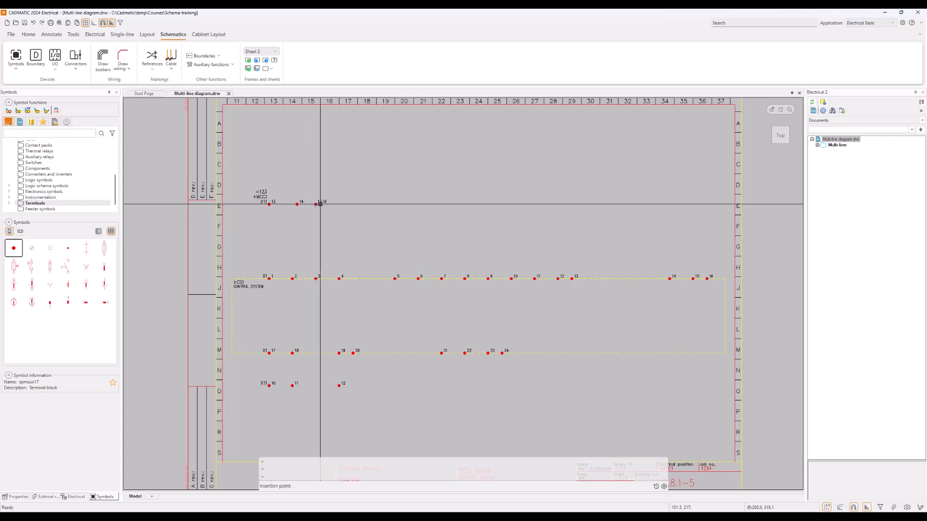
click(316, 204)
click(339, 204)
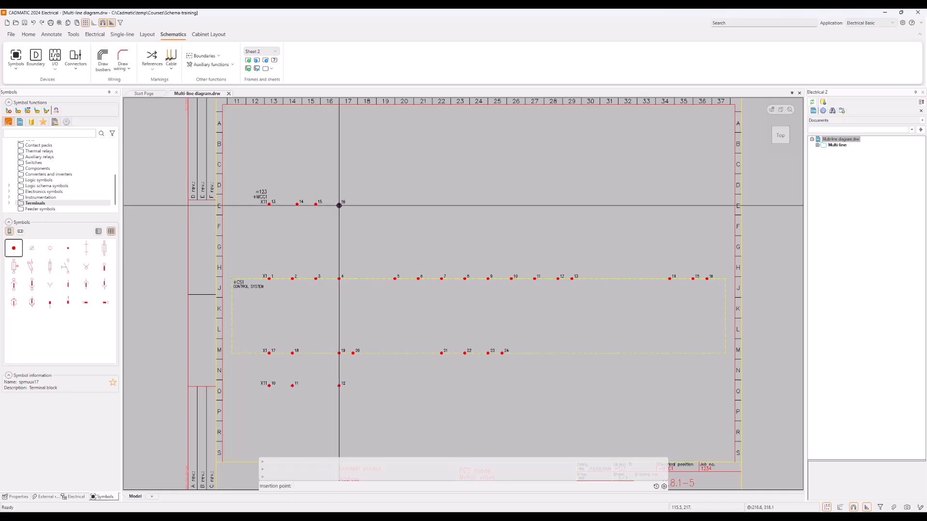
key(Escape)
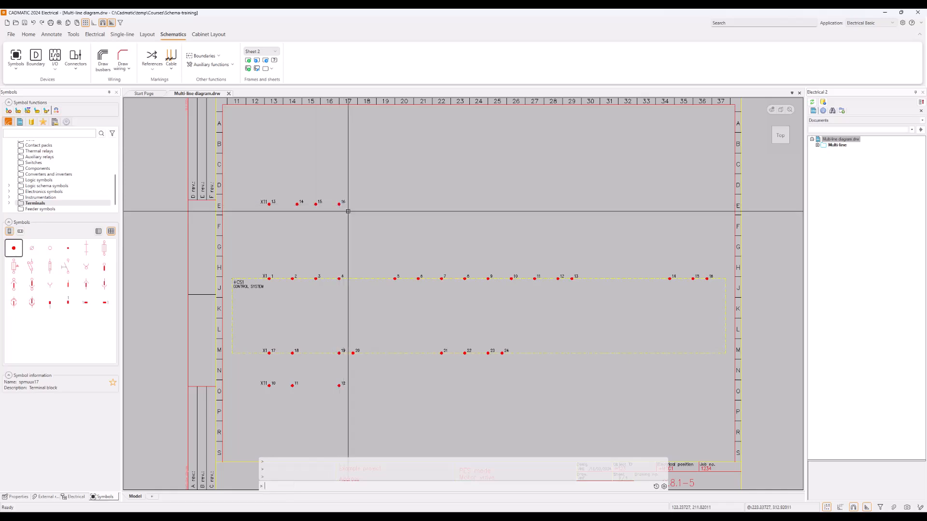
Move X11 terminal 14 along its row to x 80.5, directly above X1 terminal 2.
click(294, 199)
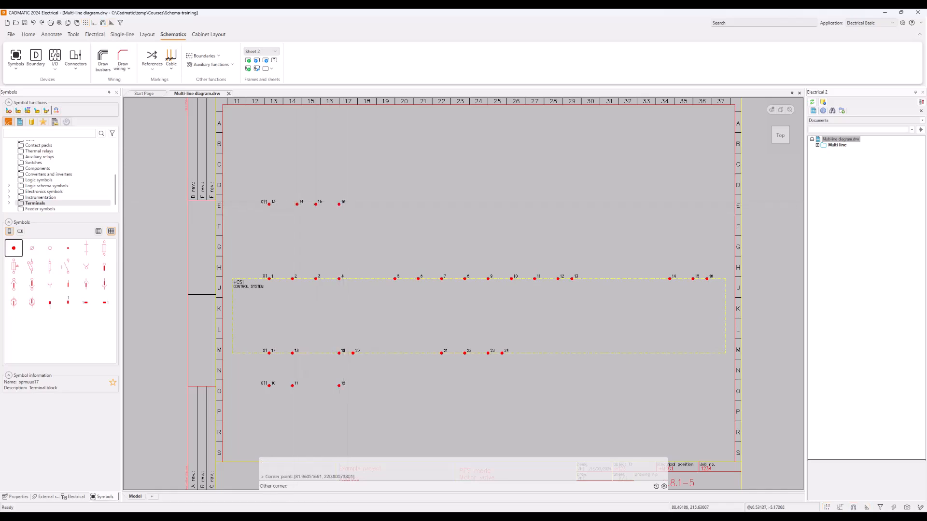
click(297, 205)
scroll(297, 205, up, 3)
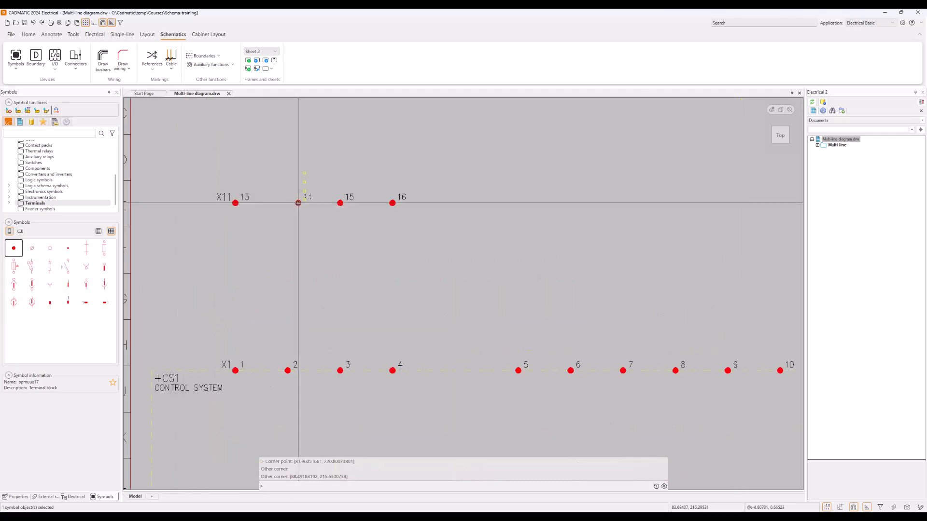
click(298, 203)
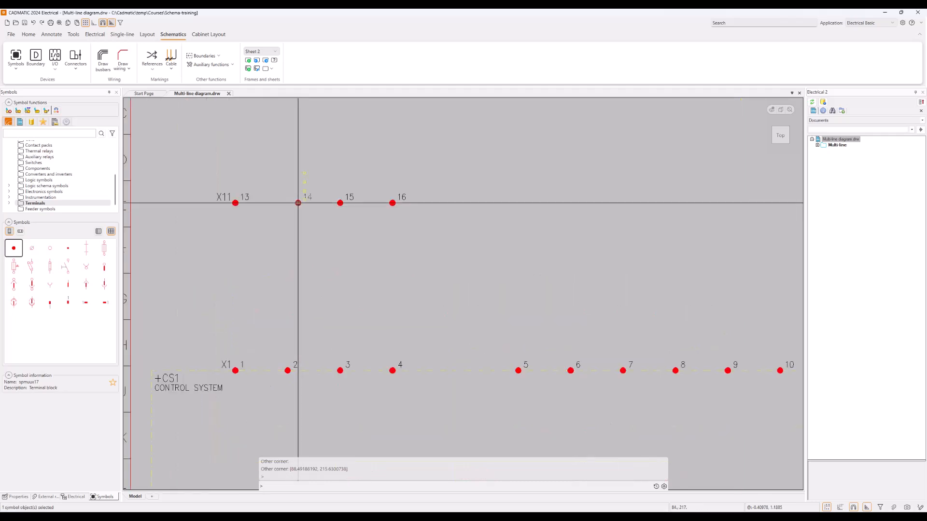
click(298, 203)
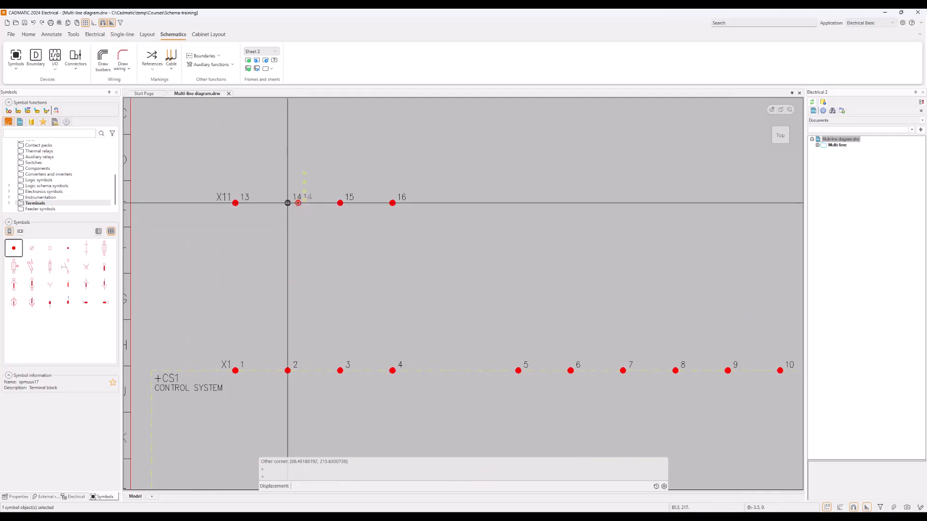
click(288, 203)
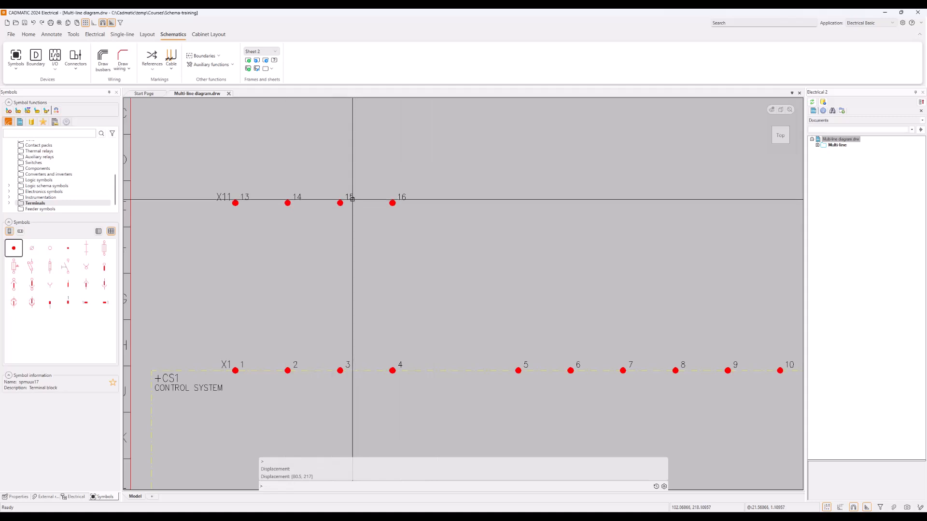
Renumber X11 terminals 15 and 16 in the upper row as 17 and 18.
mouse_move(352, 198)
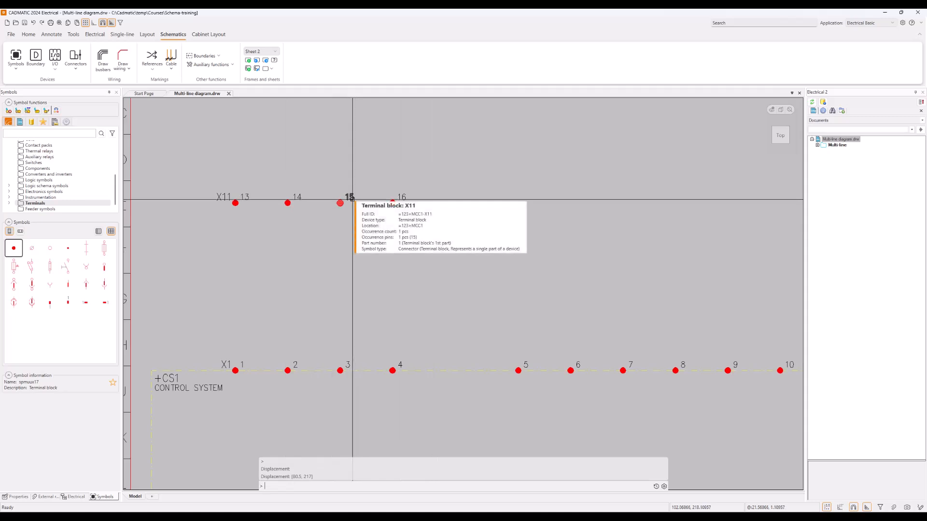
double_click(353, 198)
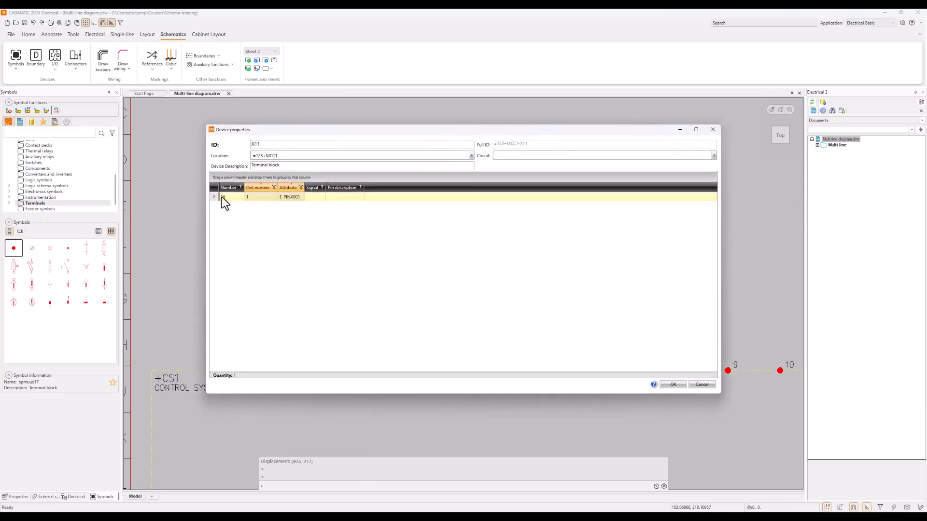
click(229, 197)
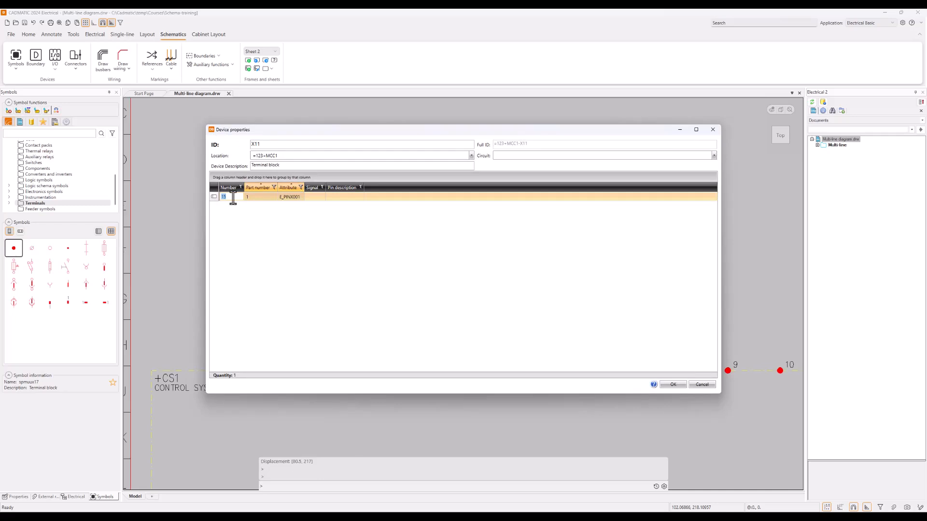
click(678, 386)
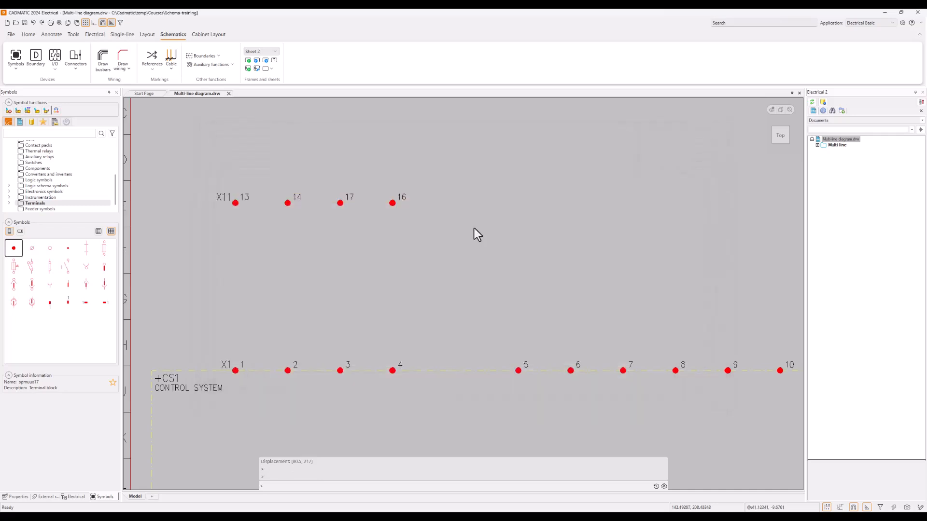
double_click(406, 200)
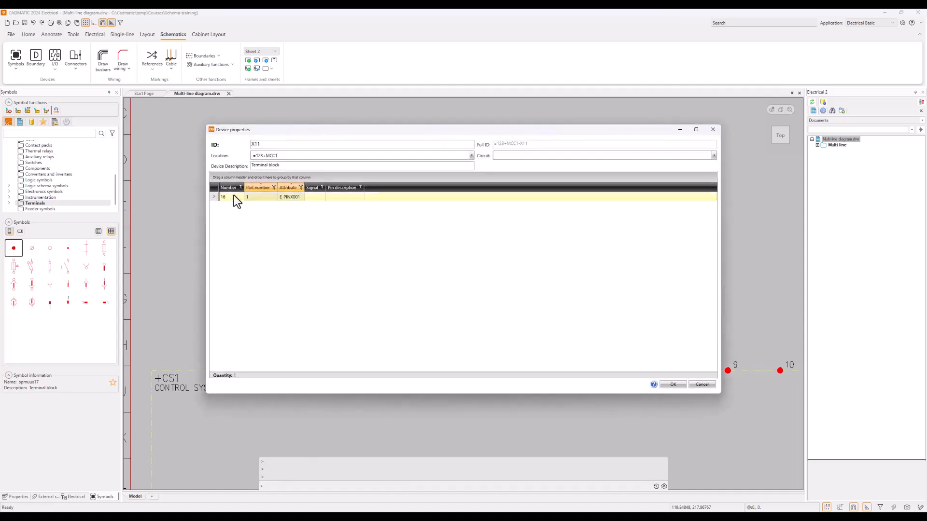
double_click(234, 195)
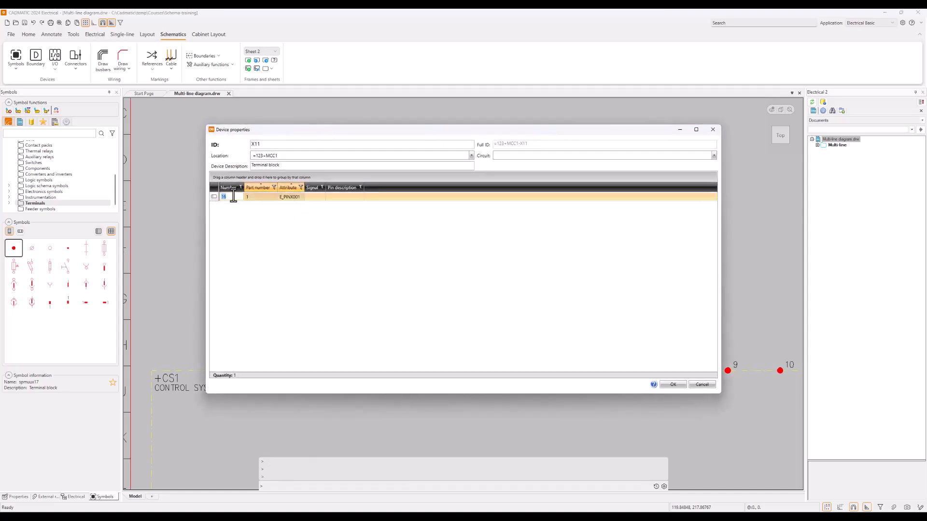
text(18)
click(673, 384)
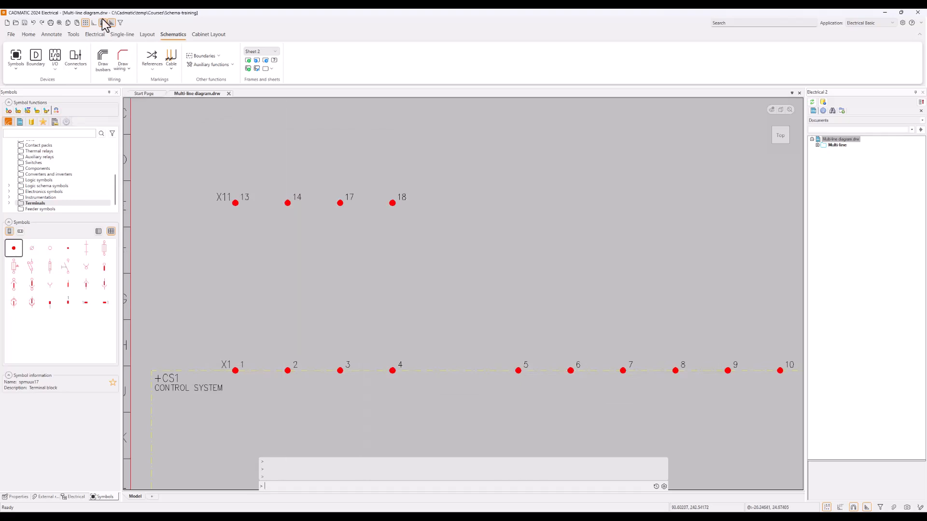
Select the 1 plug connector symbol from the Terminals symbol group.
click(60, 23)
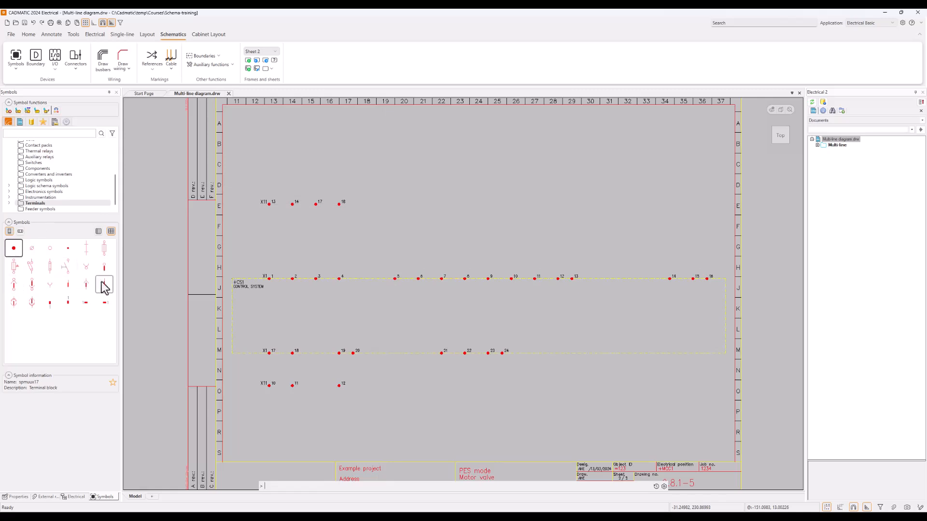
mouse_move(102, 286)
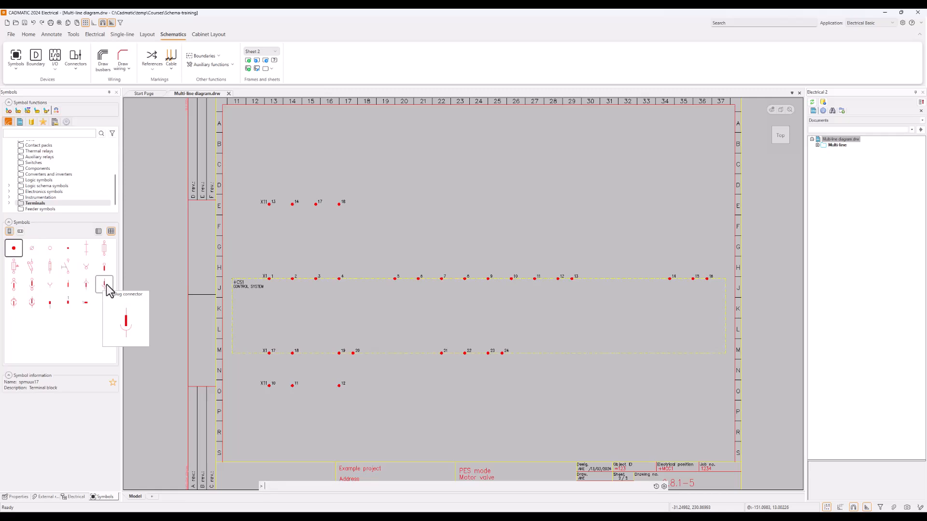
click(106, 286)
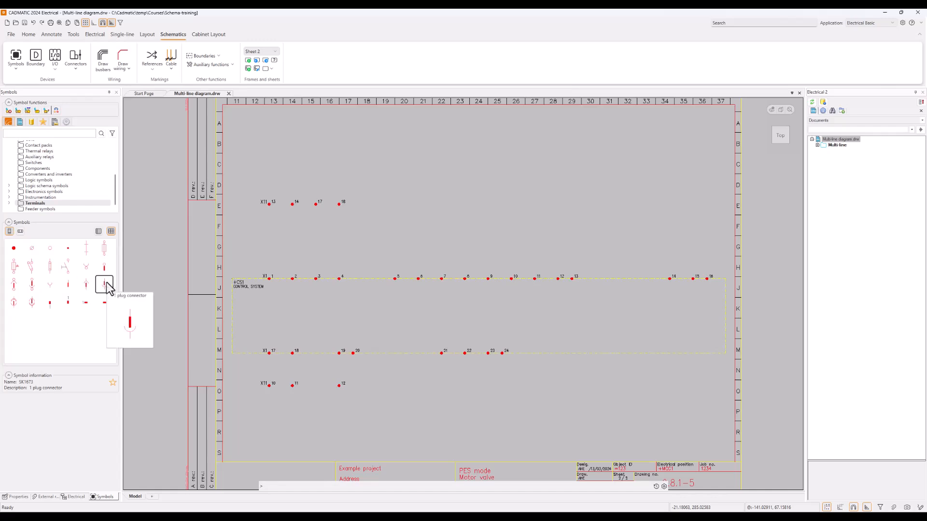
Draw a rectangular device boundary for motor M01 of object 123, about 252 by 70, above X1 terminals 5 to 16.
click(38, 68)
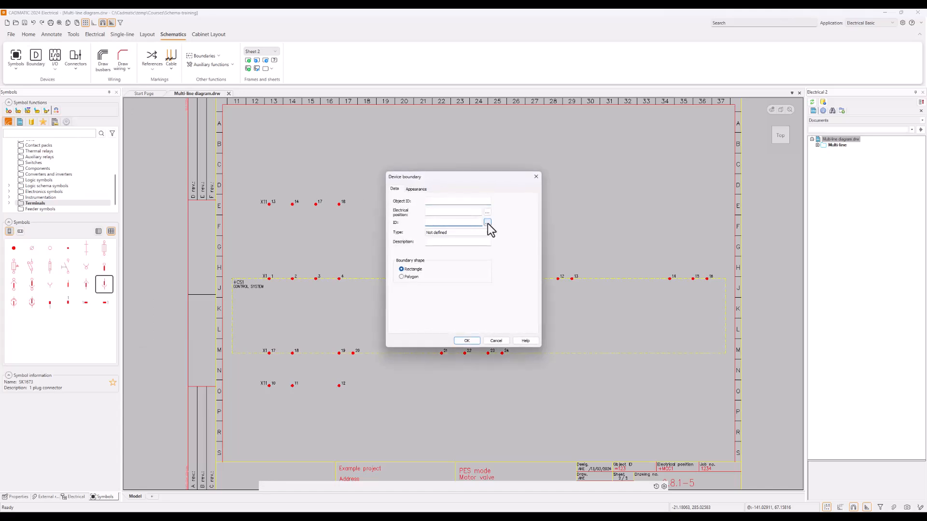
click(487, 223)
click(401, 210)
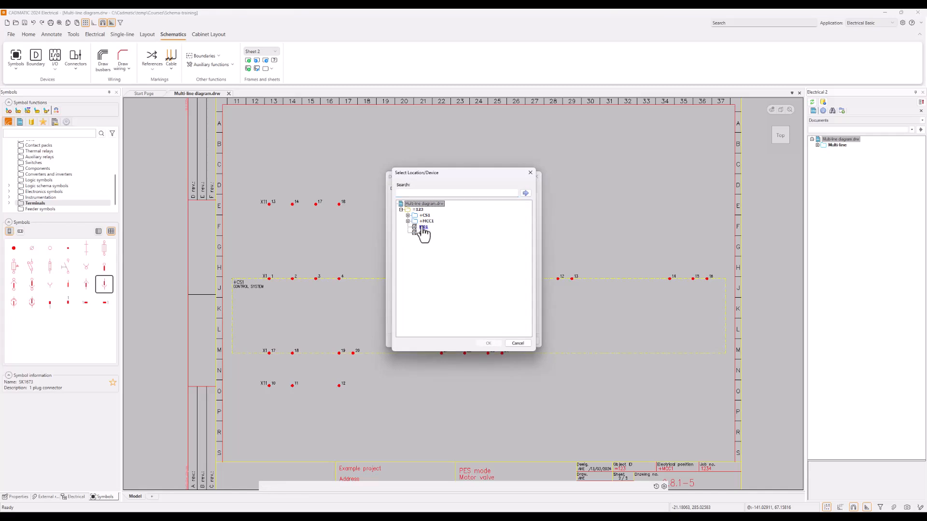
click(424, 227)
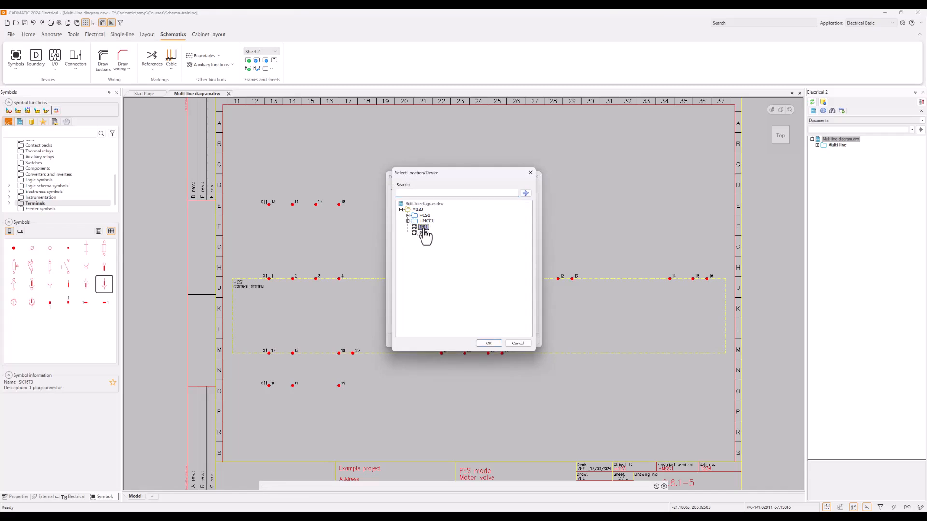
click(488, 343)
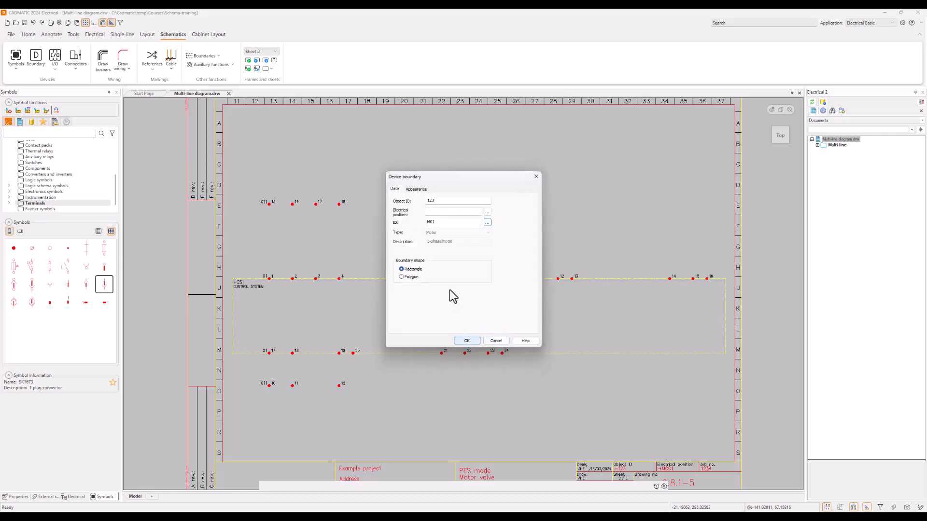
click(415, 189)
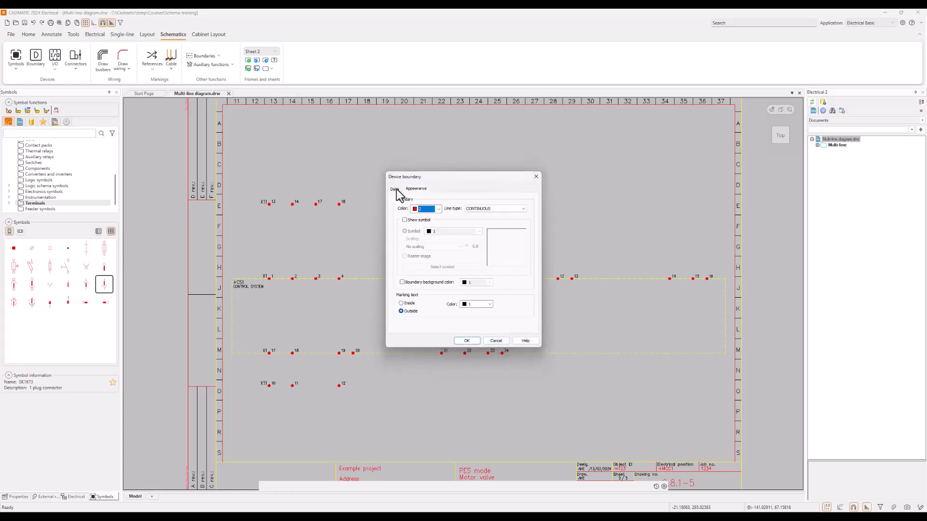
click(395, 188)
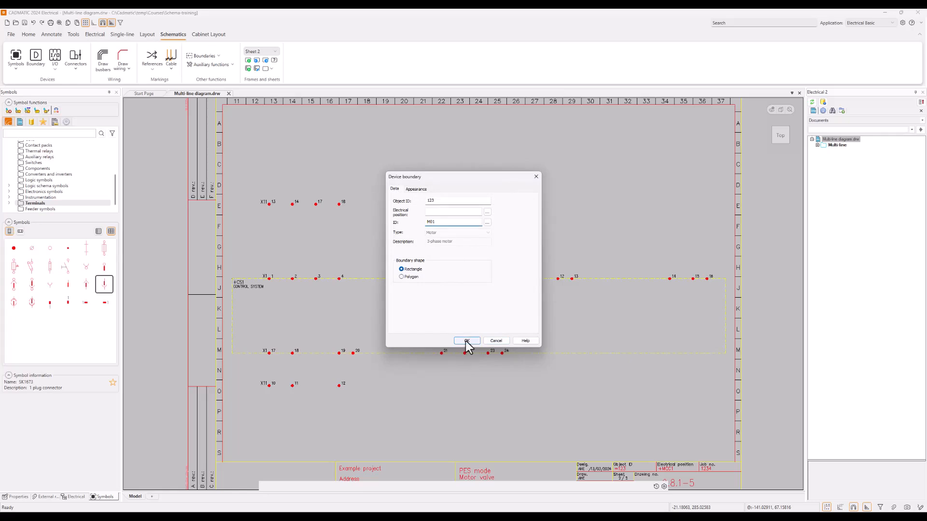
click(465, 341)
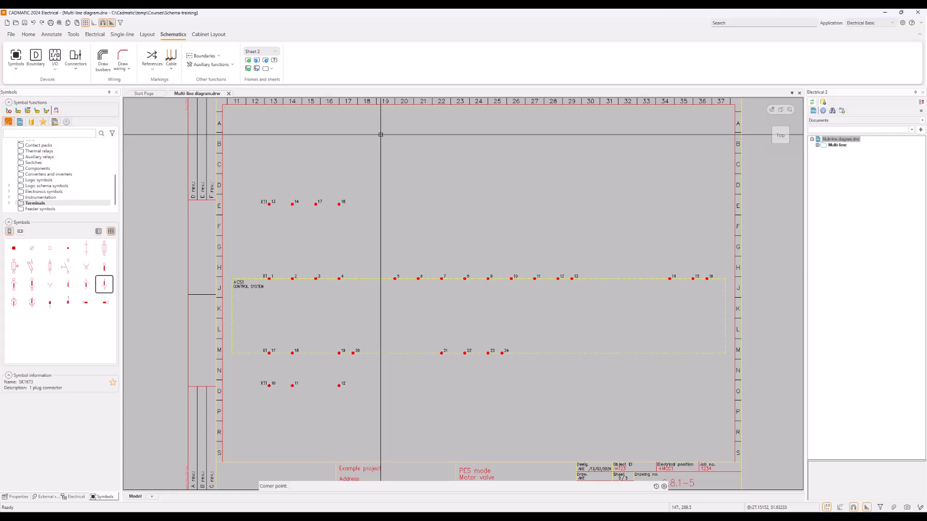
click(381, 134)
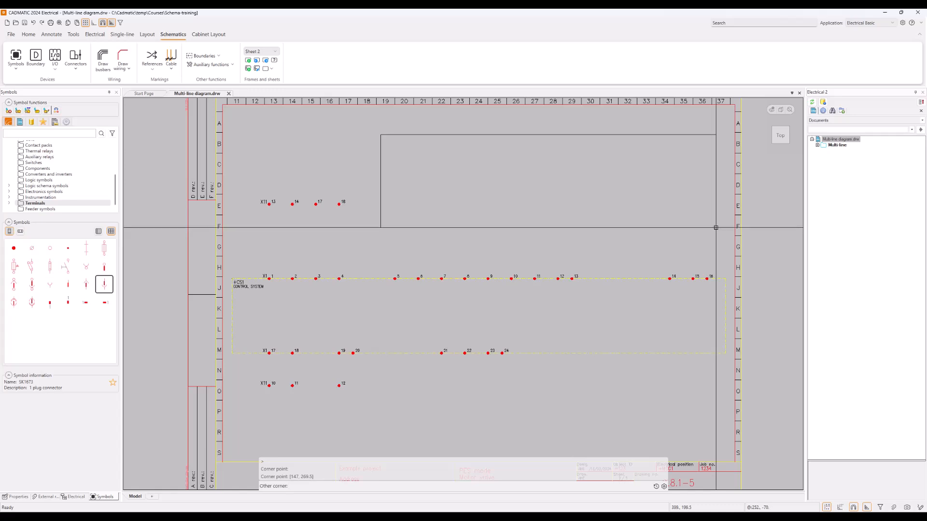
click(716, 228)
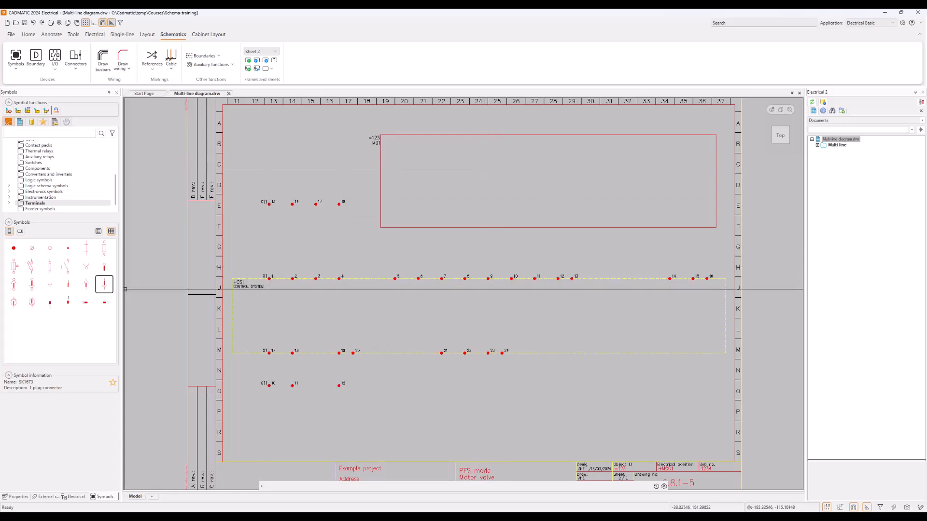
Set up one-by-one insertion of the 1 plug connector symbol for M01, starting at number 3, with automatic increment off and the ID hidden.
mouse_move(107, 295)
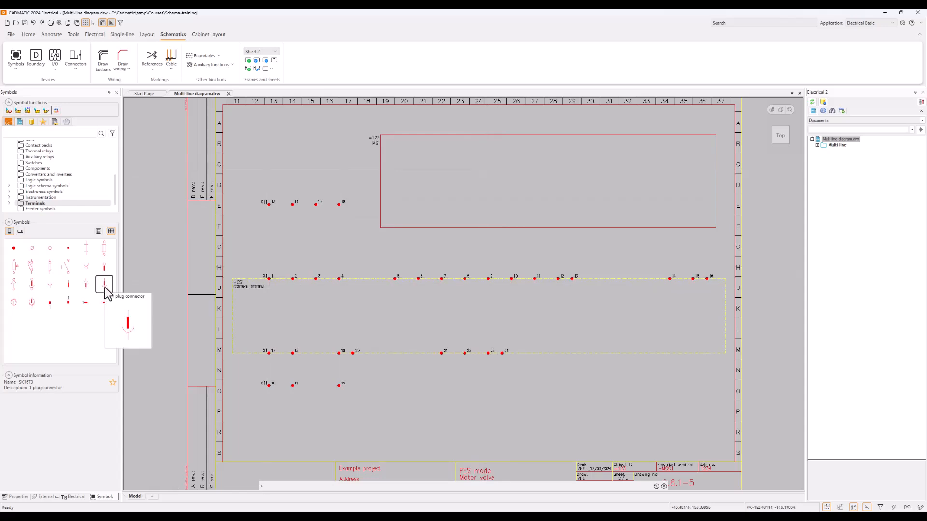
right_click(106, 290)
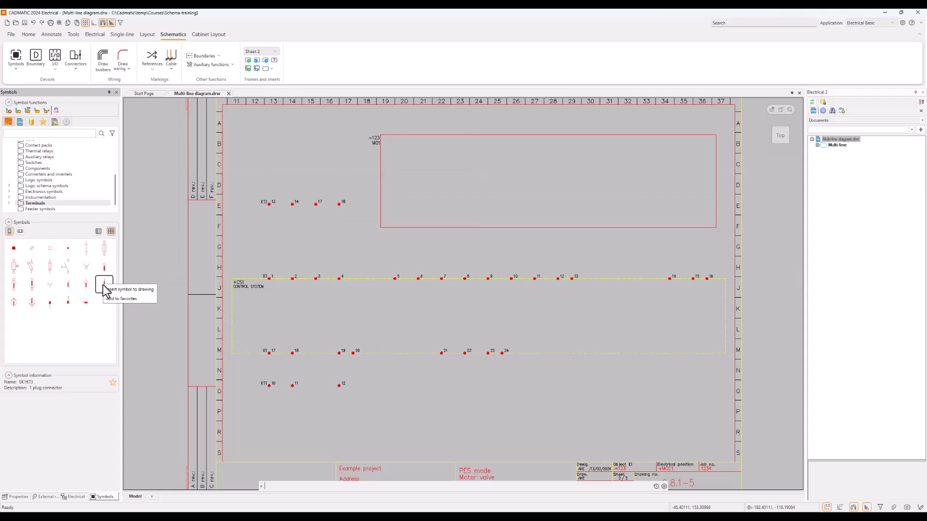
click(136, 290)
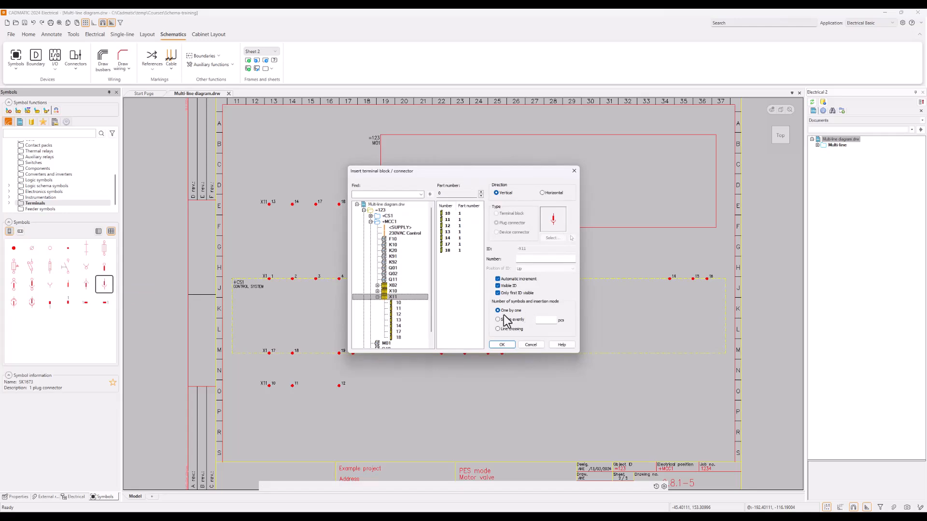
click(498, 286)
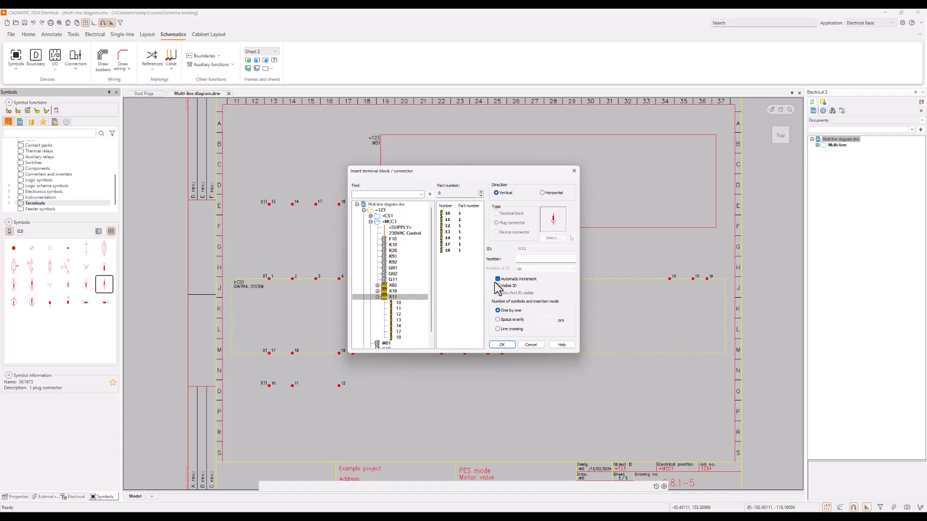
click(498, 280)
click(542, 259)
scroll(403, 310, down, 1)
click(385, 332)
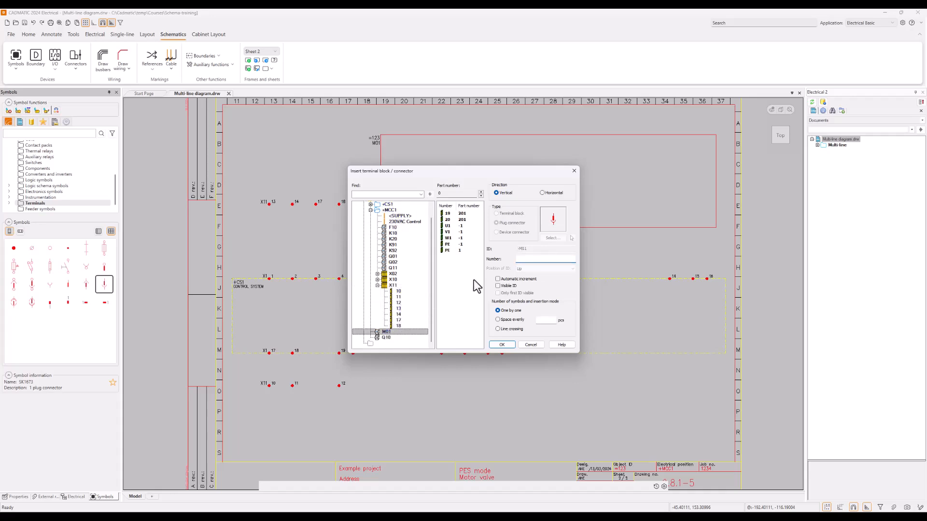
click(537, 261)
click(501, 346)
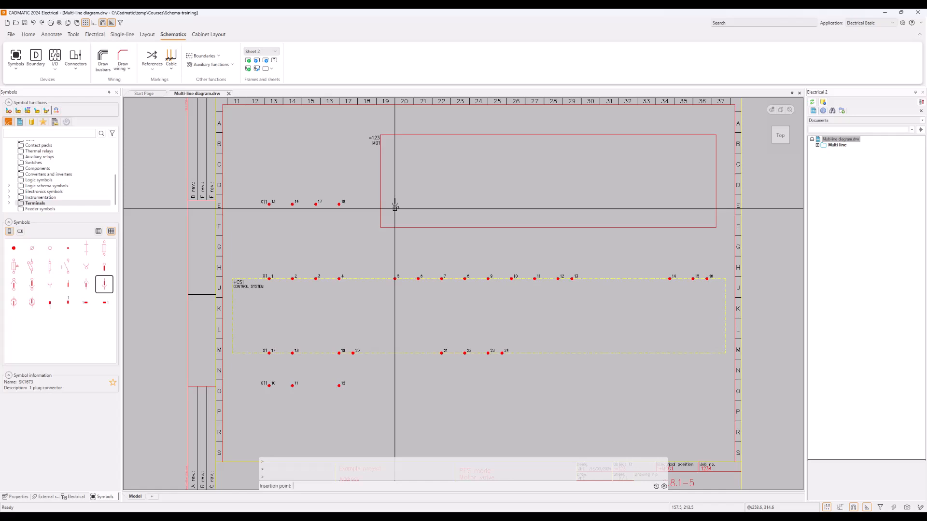
Place M01 plug connectors 3, 4, 7 and 8 inside the motor boundary at y 213.5, directly above X1 terminals 5 to 8.
click(395, 209)
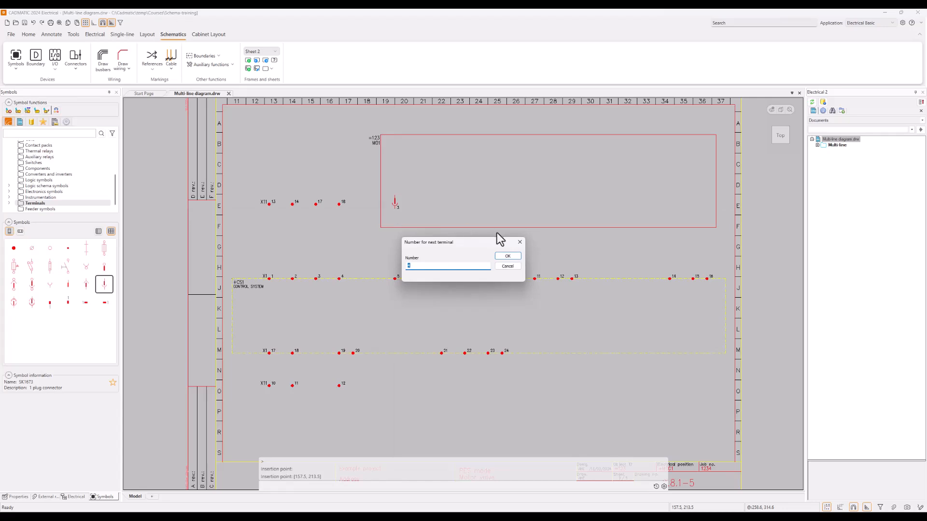
click(515, 255)
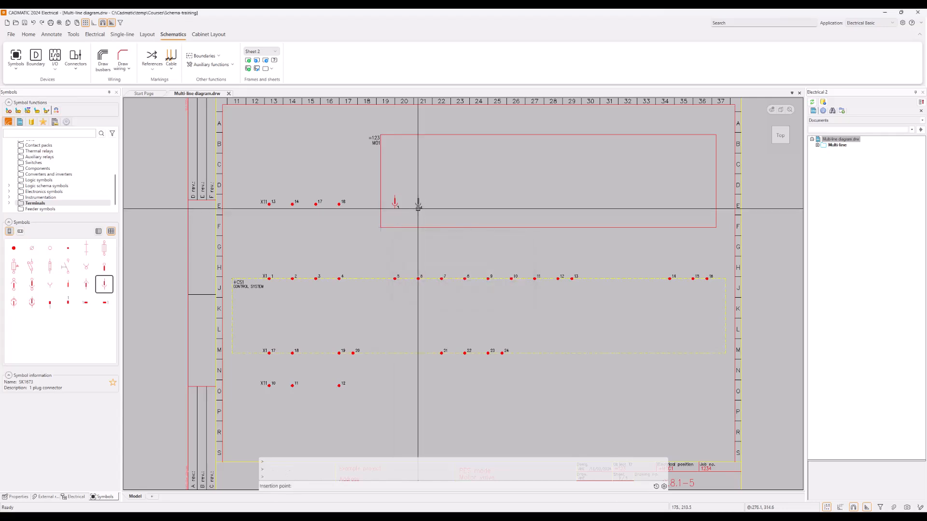
click(418, 208)
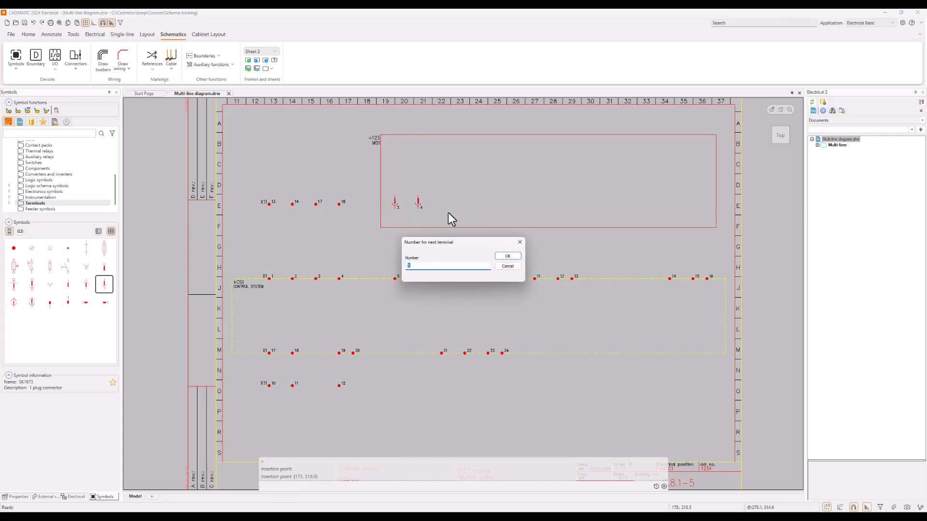
text(7)
click(507, 257)
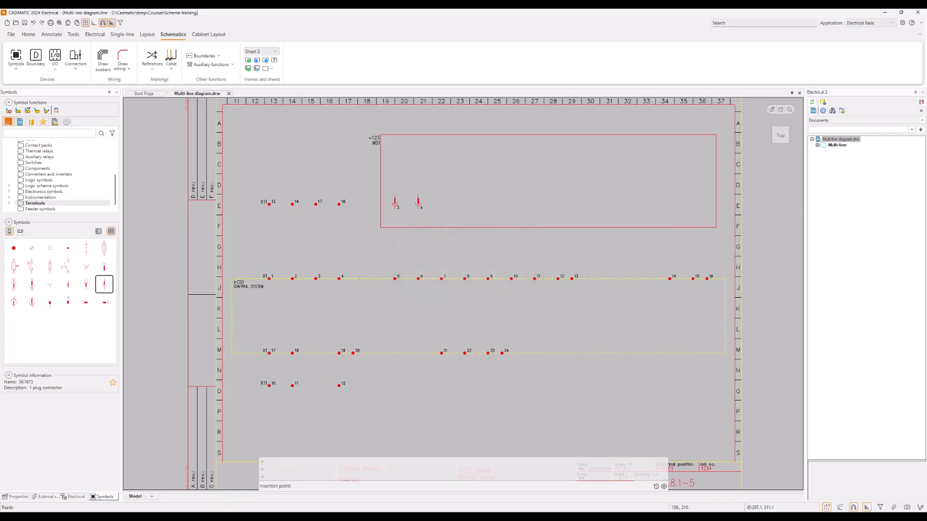
click(442, 206)
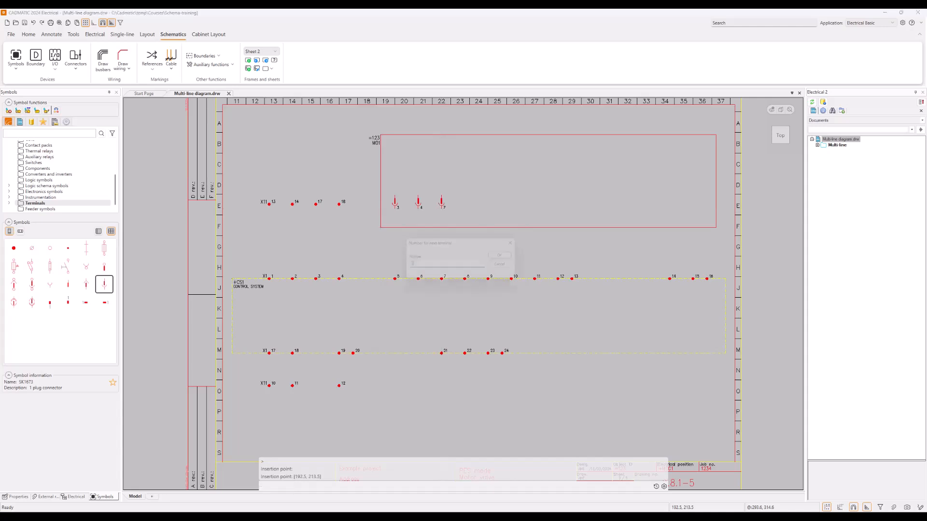
click(507, 257)
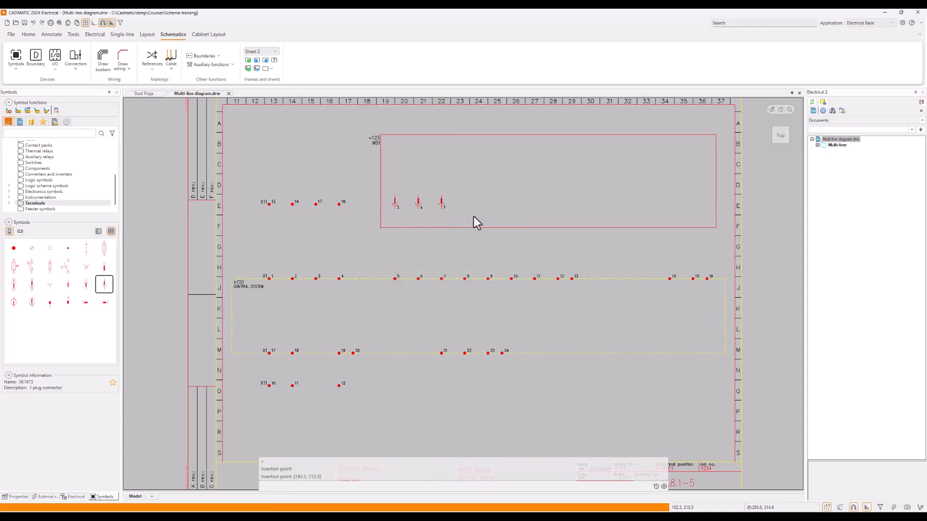
click(465, 208)
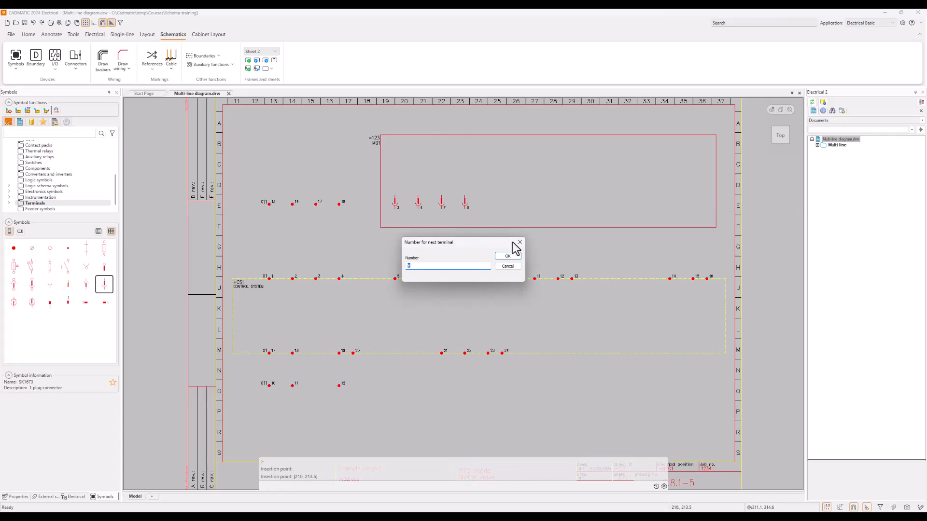
Place M01 plug connectors 9, 10, 13 and 14 in the same row, directly above X1 terminals 9 to 12.
click(508, 257)
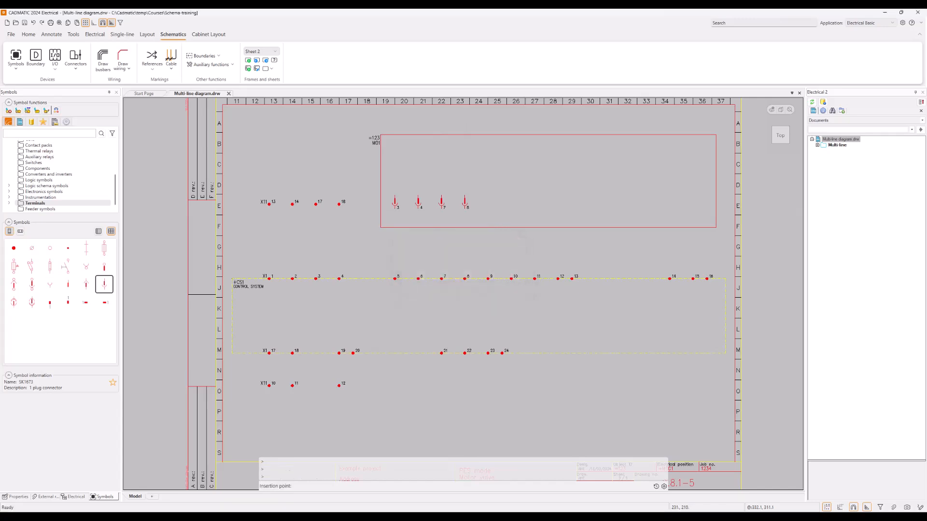
click(488, 209)
click(511, 259)
click(511, 209)
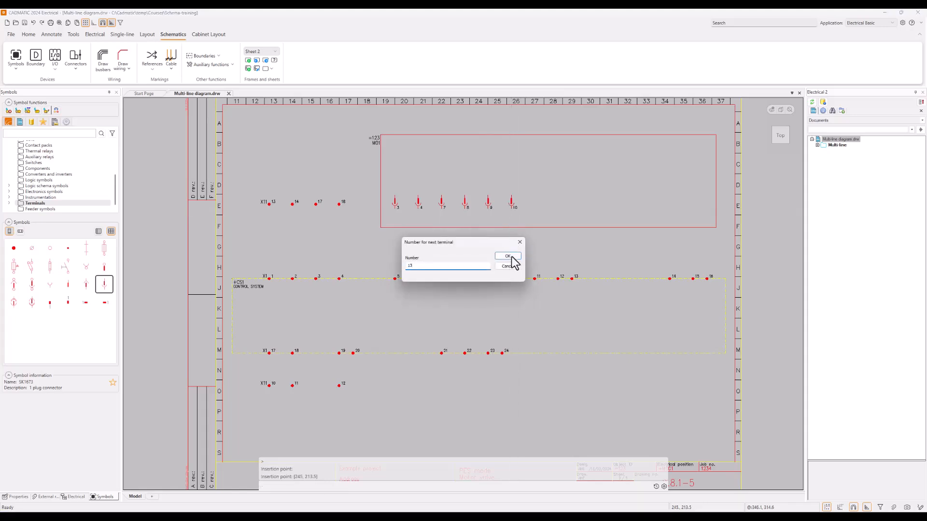
click(508, 256)
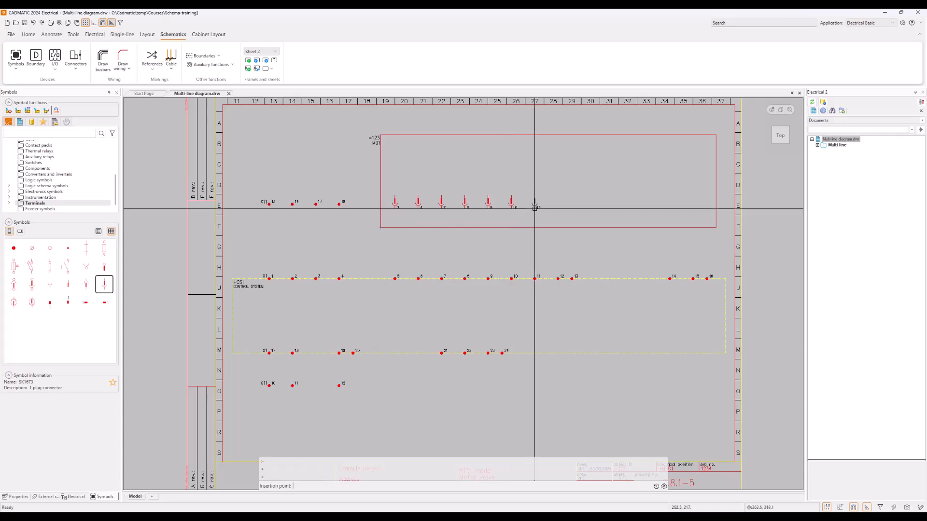
click(535, 208)
click(511, 256)
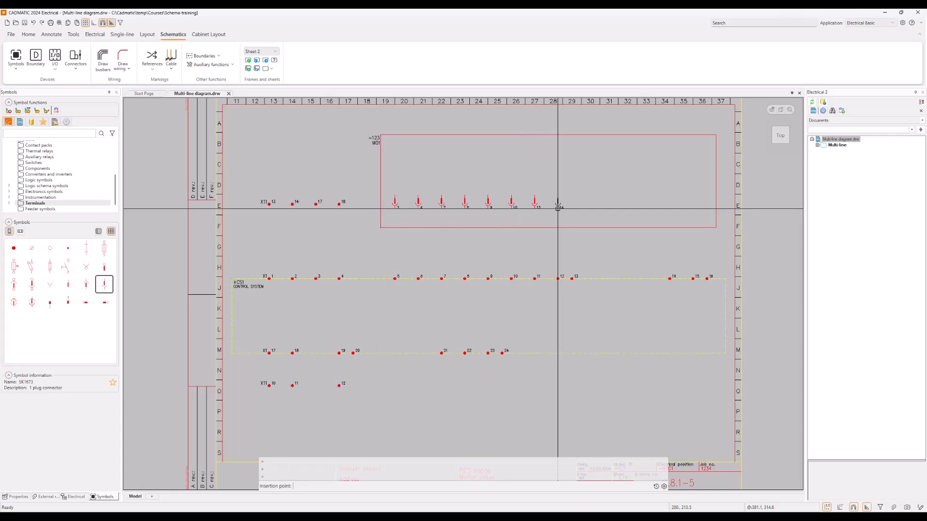
click(557, 209)
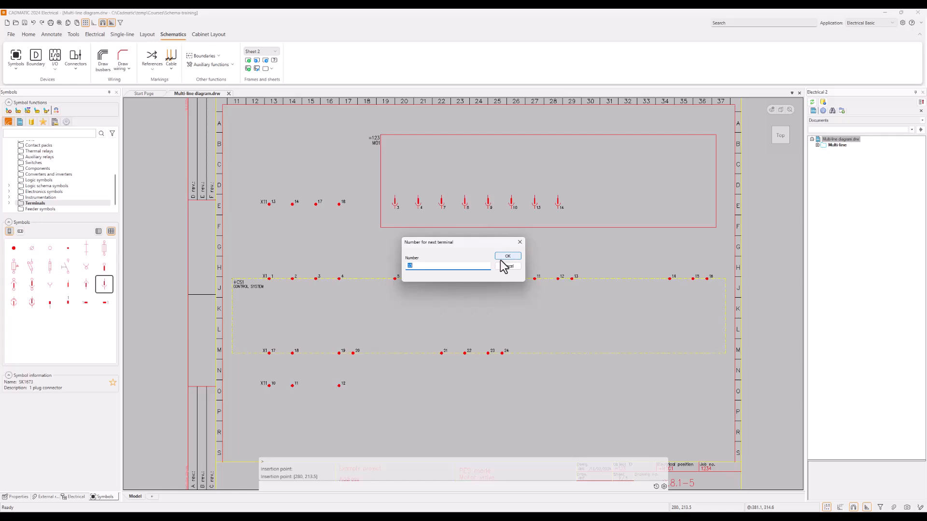
Place M01 plug connectors 23 and 24 above X1 terminals 14 and 15, and finish the connector insertion.
text(23)
click(508, 257)
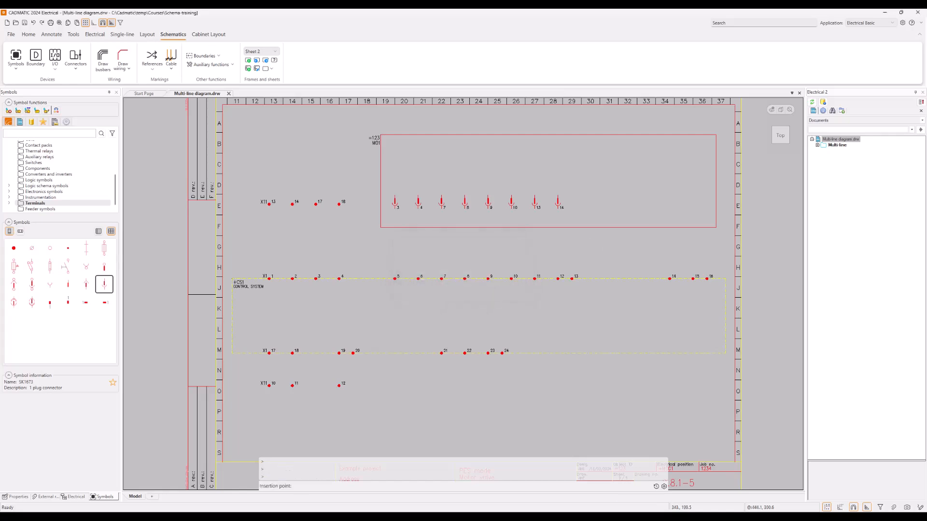
click(669, 208)
click(507, 260)
click(693, 207)
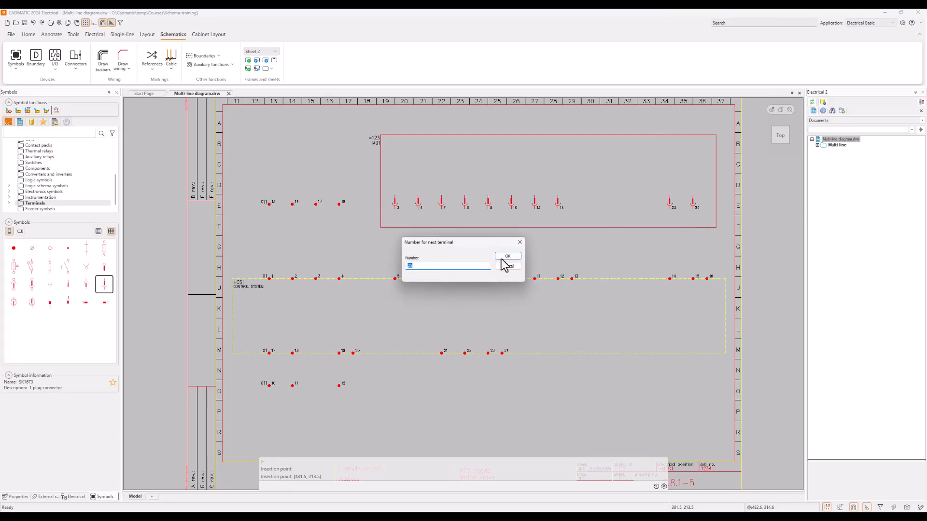
click(508, 266)
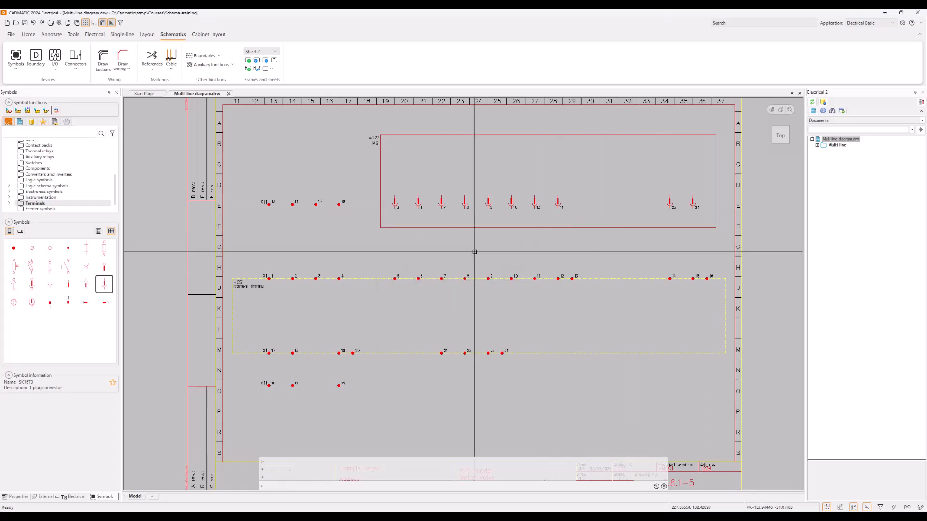
Set up insertion of the Device connector, below symbol for M01 with number "-" and the ID hidden.
click(71, 308)
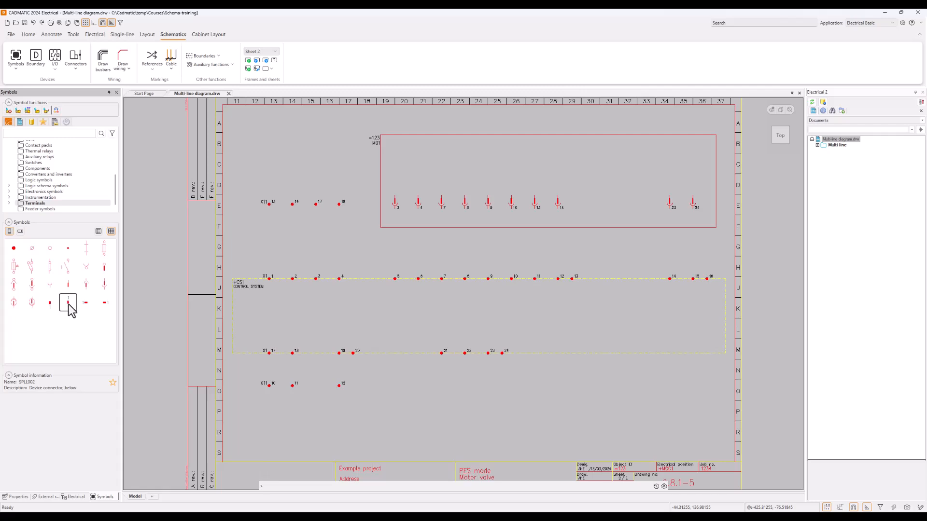
right_click(69, 307)
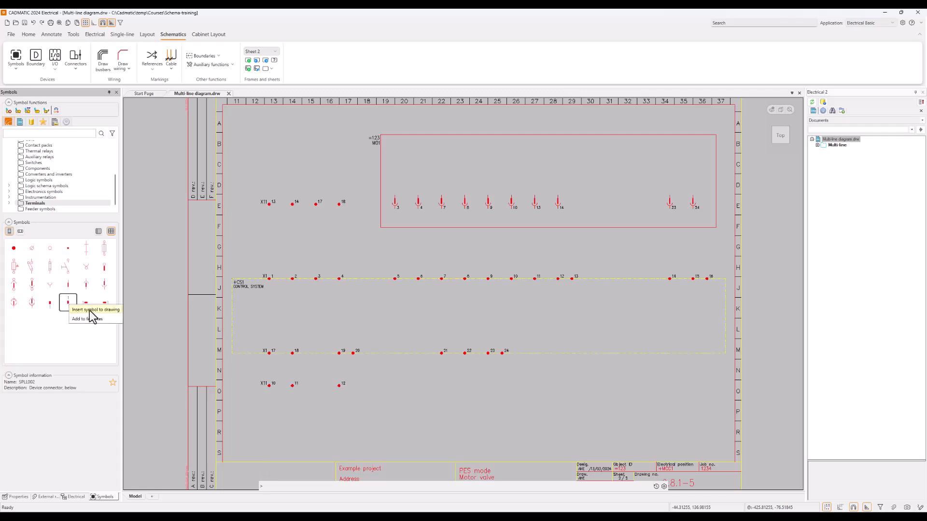
click(90, 310)
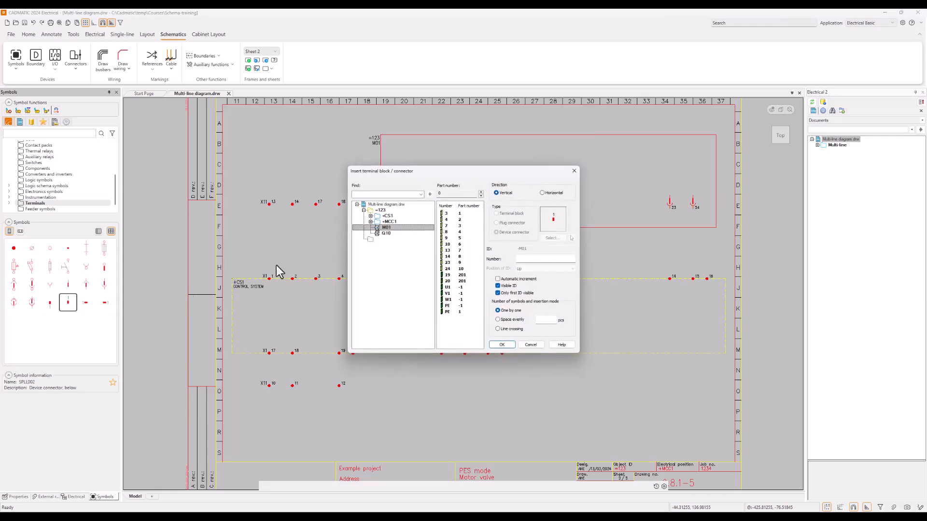
click(535, 258)
click(498, 286)
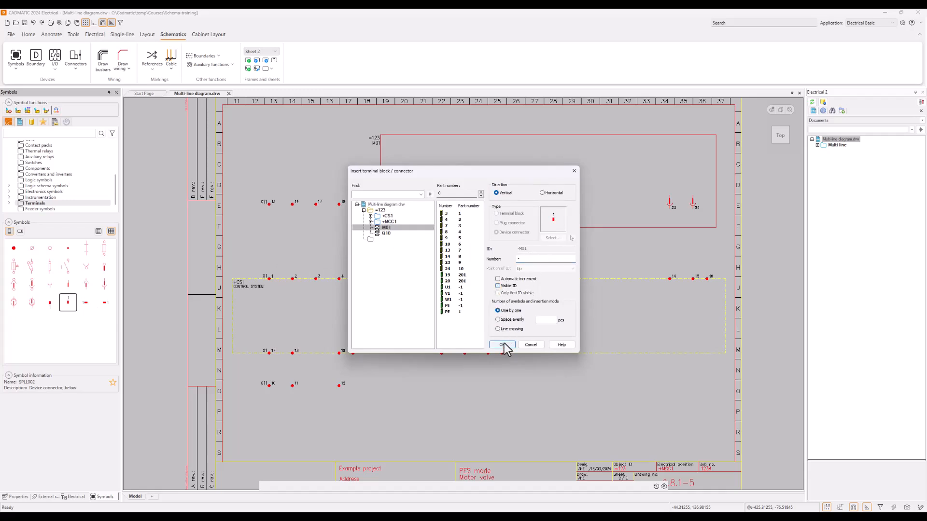
key(Return)
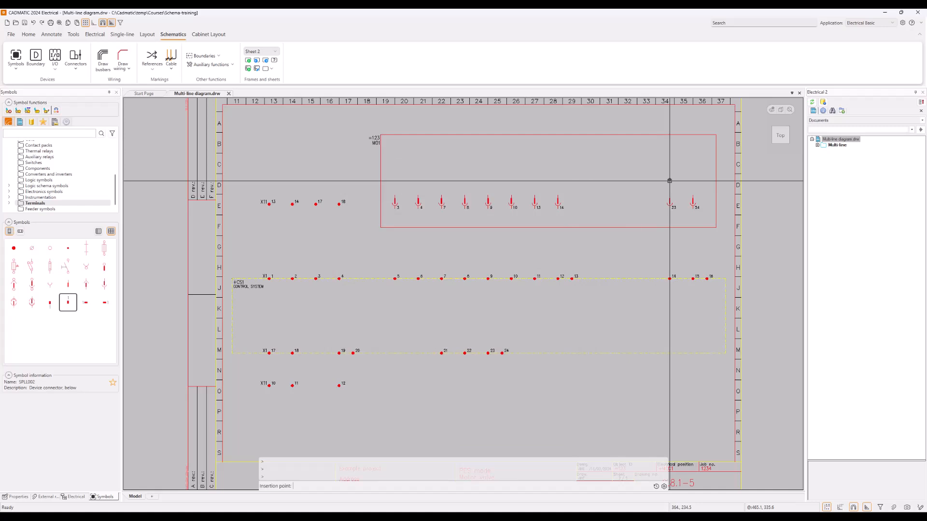
Place device connectors "-" and "+" at y 234.5, directly above M01 plug connectors 23 and 24, and finish the insertion.
click(669, 181)
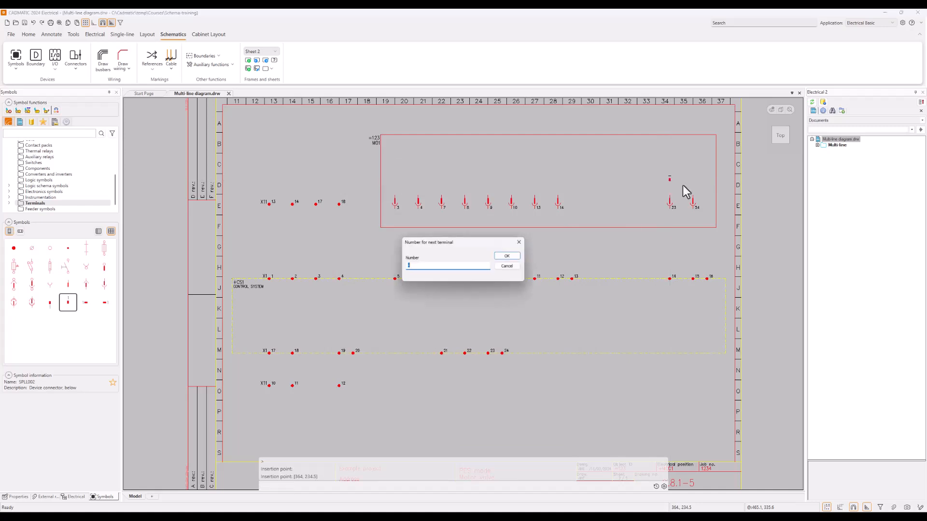
click(508, 258)
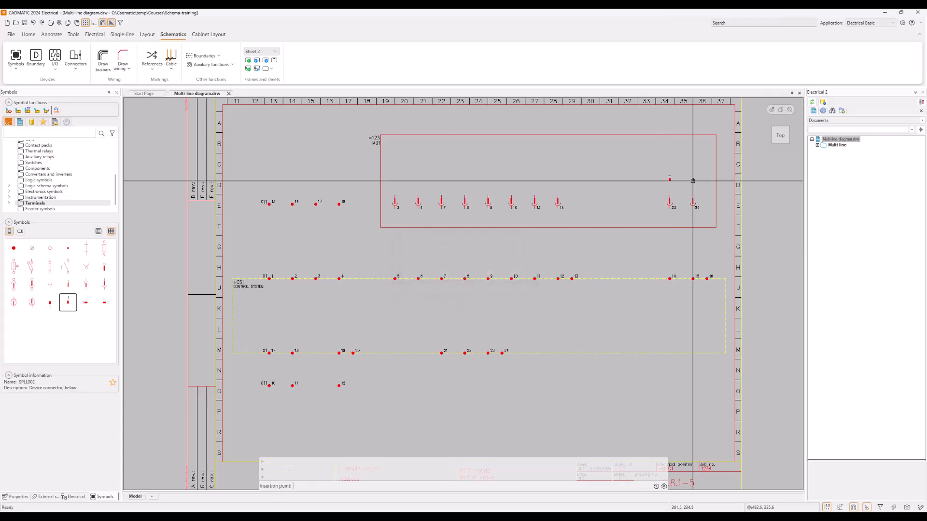
click(693, 181)
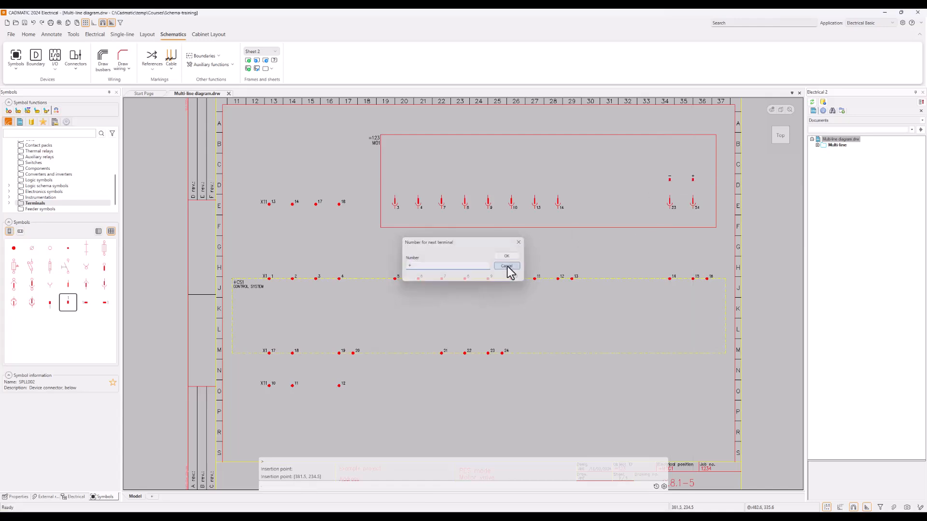
click(508, 266)
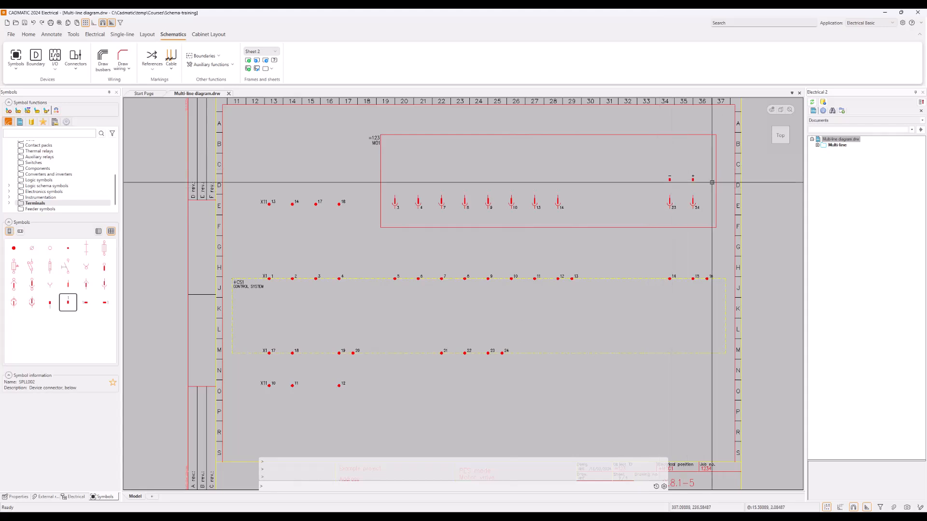
Define a new rectangular device boundary with ID B1.
click(32, 67)
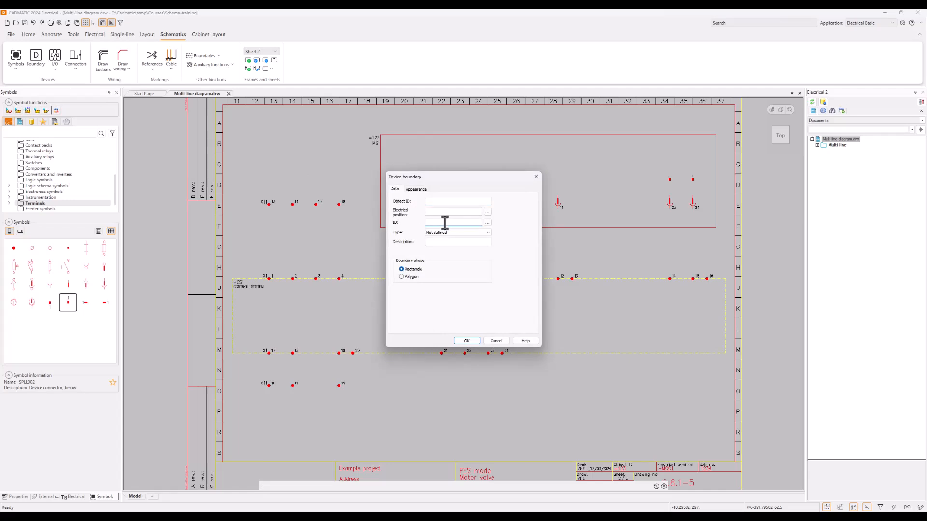
click(445, 223)
text(B1)
click(414, 189)
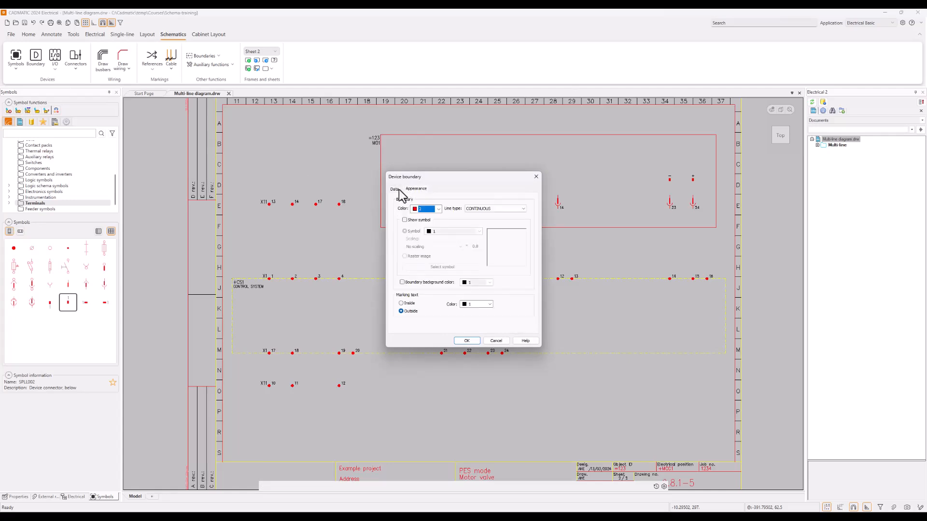
click(395, 189)
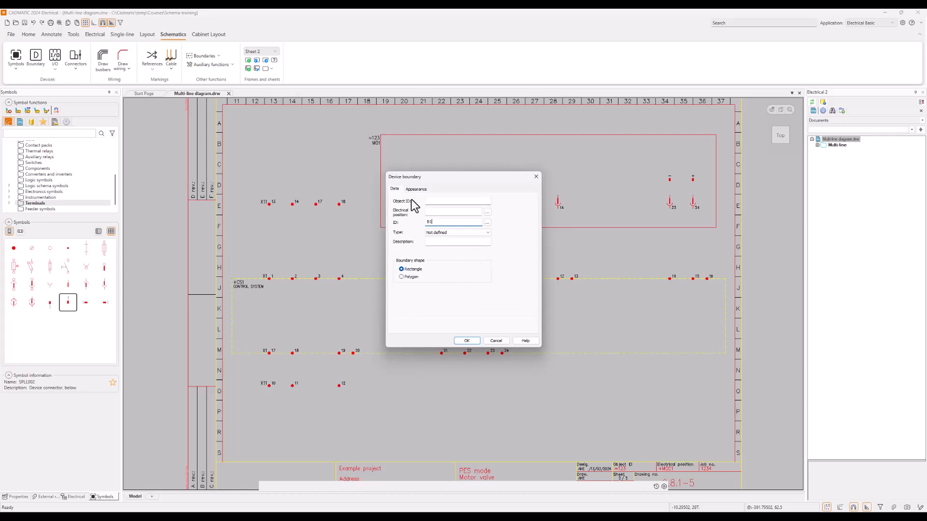
click(467, 341)
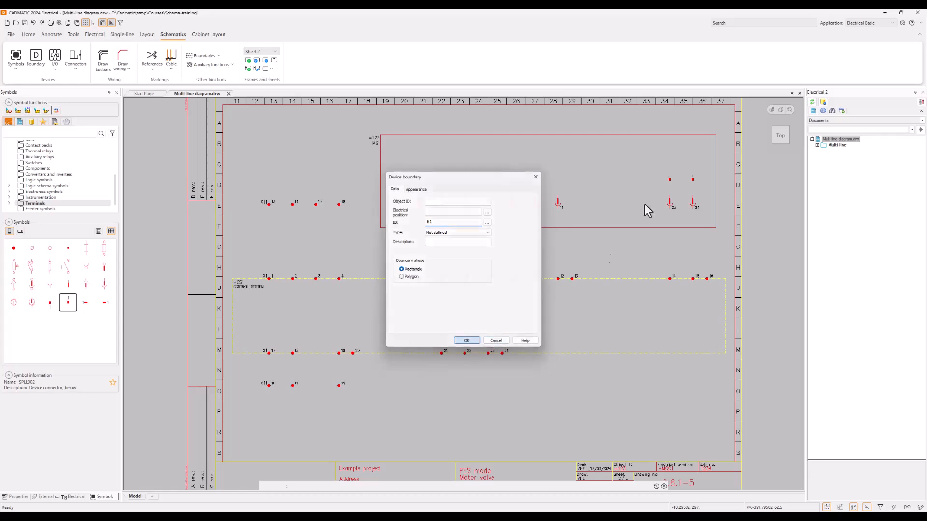
Draw boundary B1 around the "-" and "+" device connectors, from corner 357, 252 to 388.5, 234.5.
click(660, 158)
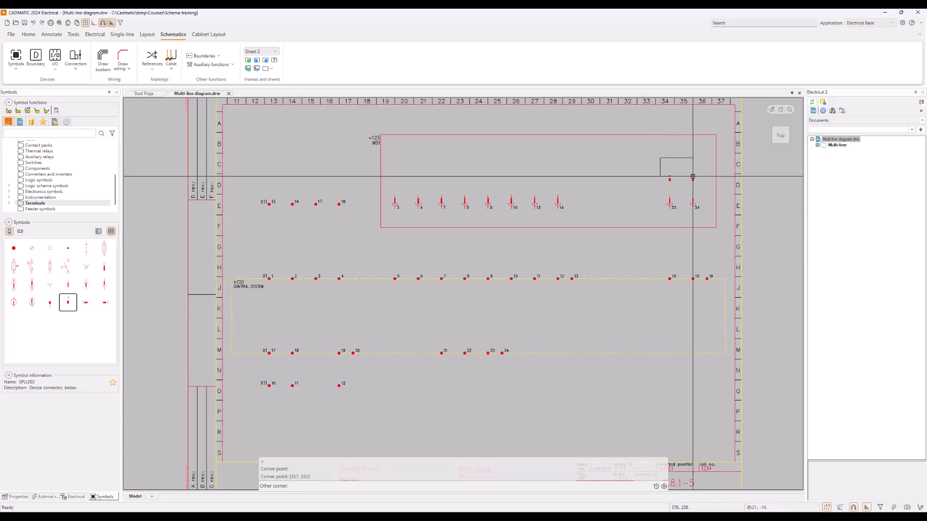
scroll(697, 181, up, 8)
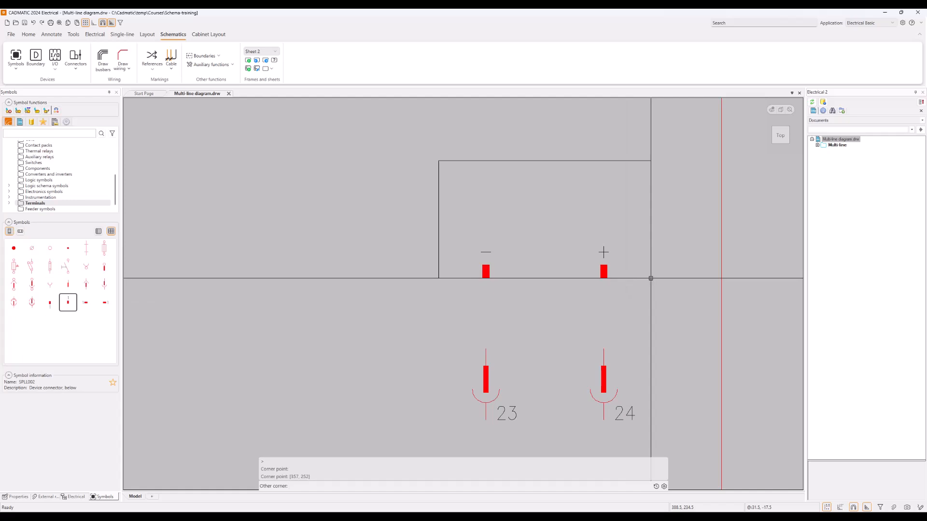
click(651, 278)
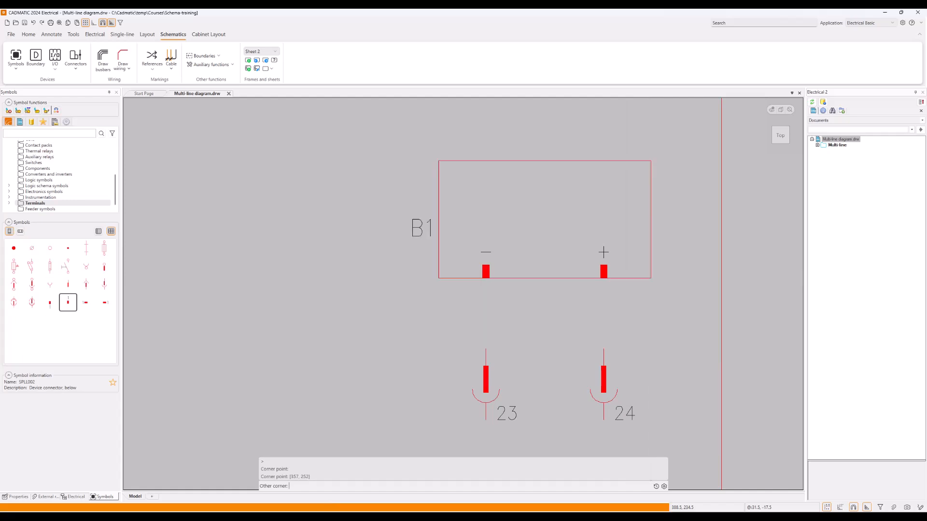
scroll(373, 236, down, 3)
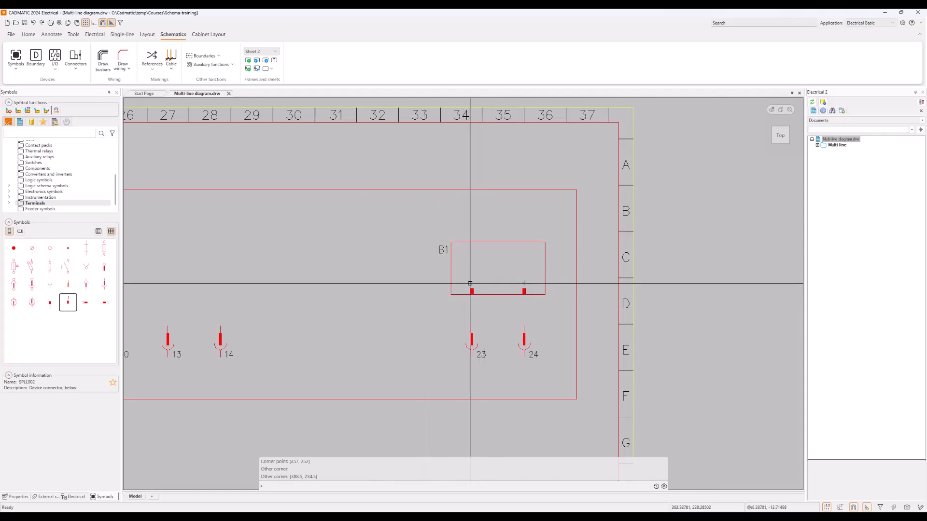
mouse_move(471, 283)
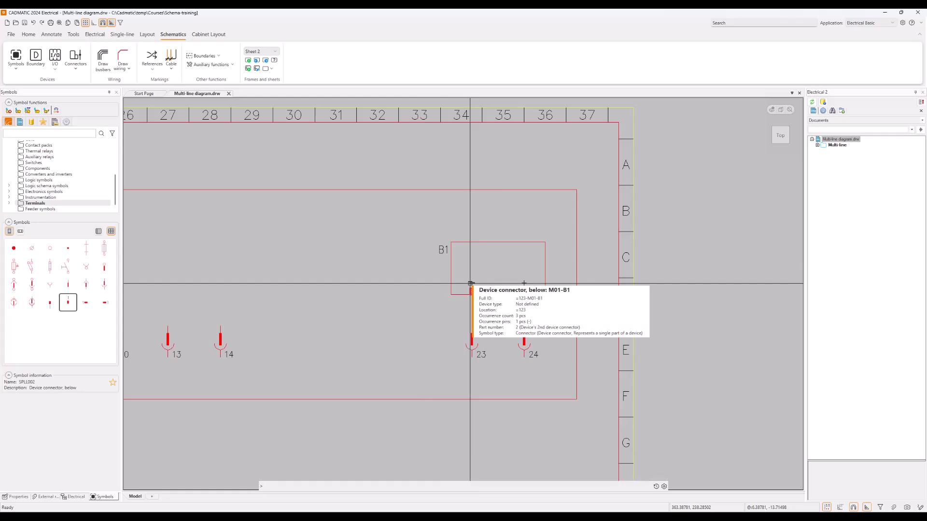
Pick the Change-over contact symbol spkost044 from the Contacts symbols for insertion.
click(60, 24)
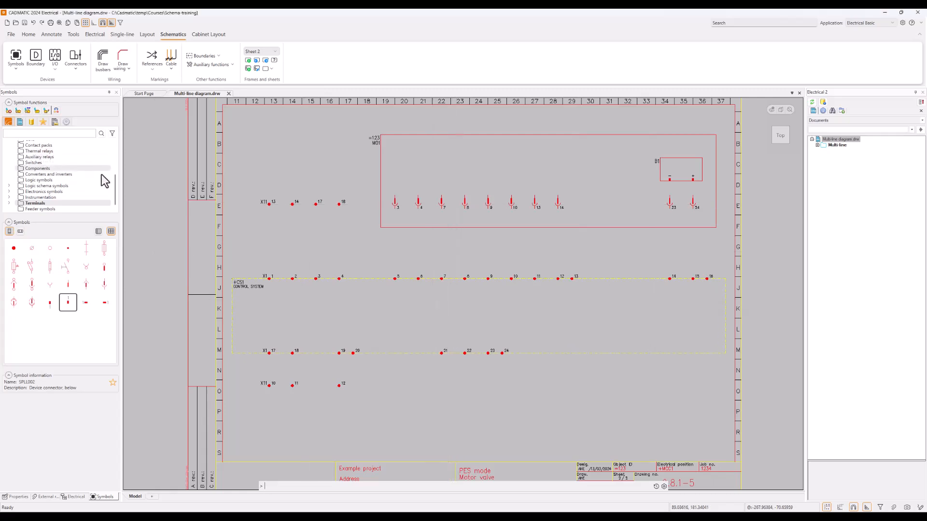
drag(117, 194, 116, 187)
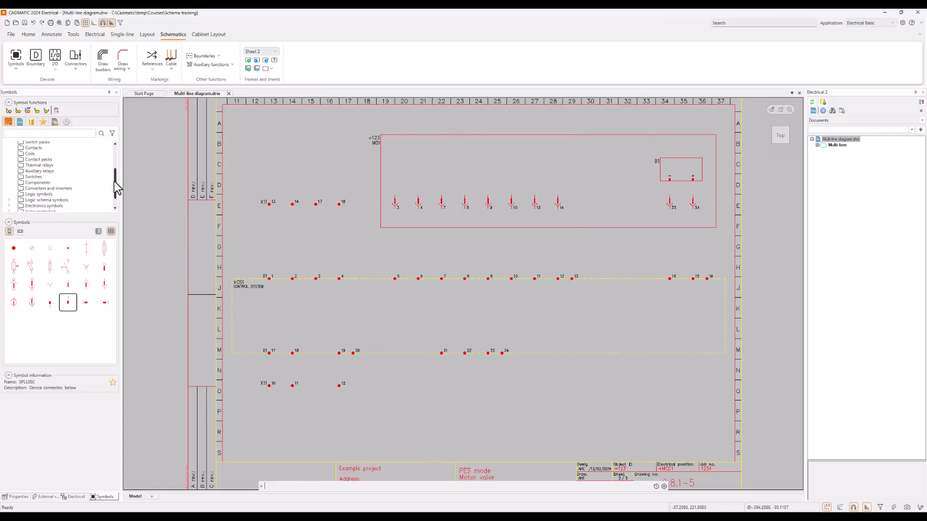
click(38, 148)
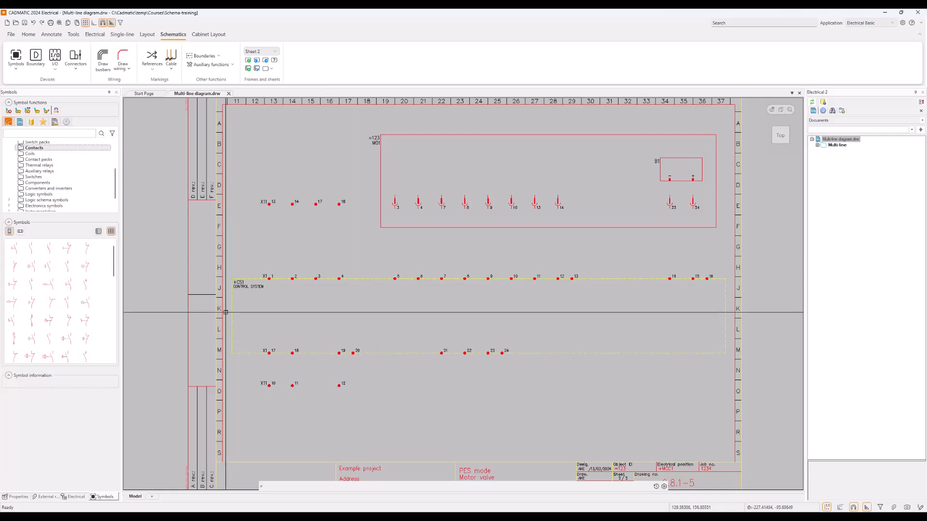
drag(115, 256, 114, 321)
mouse_move(49, 323)
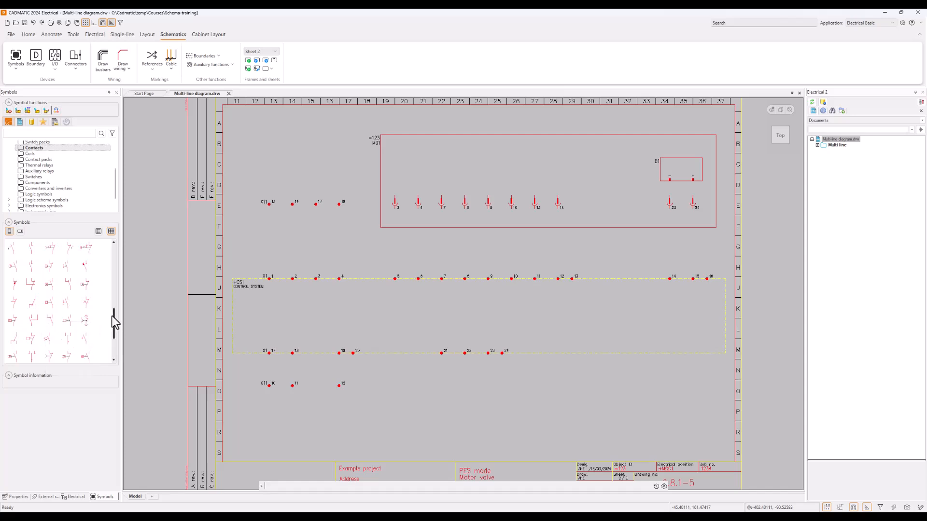
drag(114, 319, 114, 324)
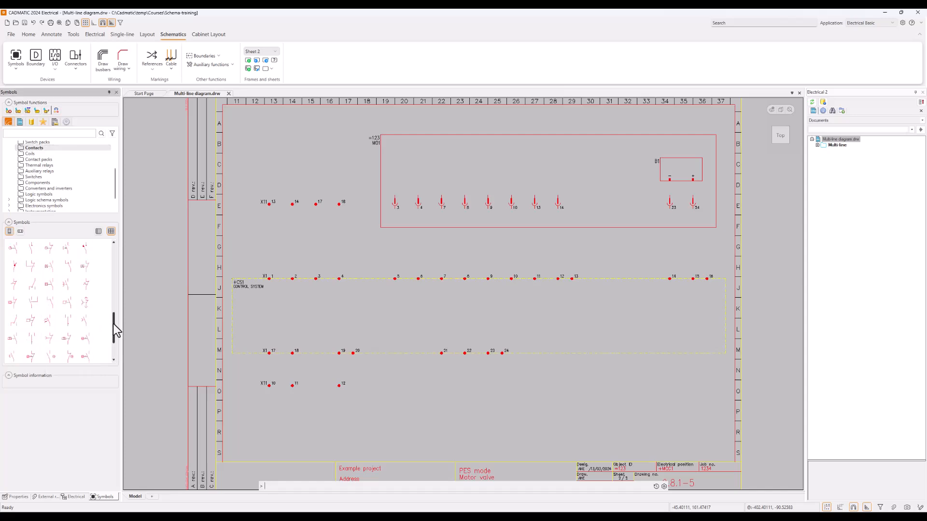
click(54, 304)
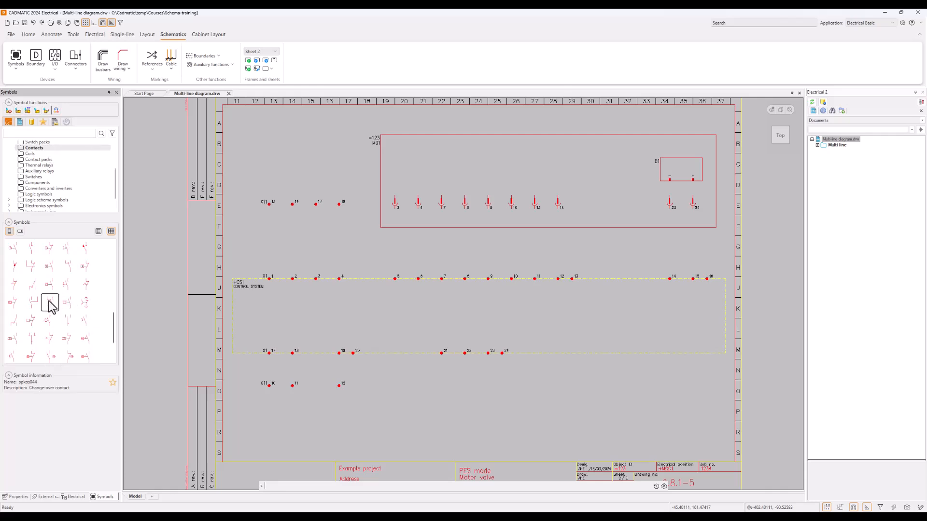
double_click(51, 304)
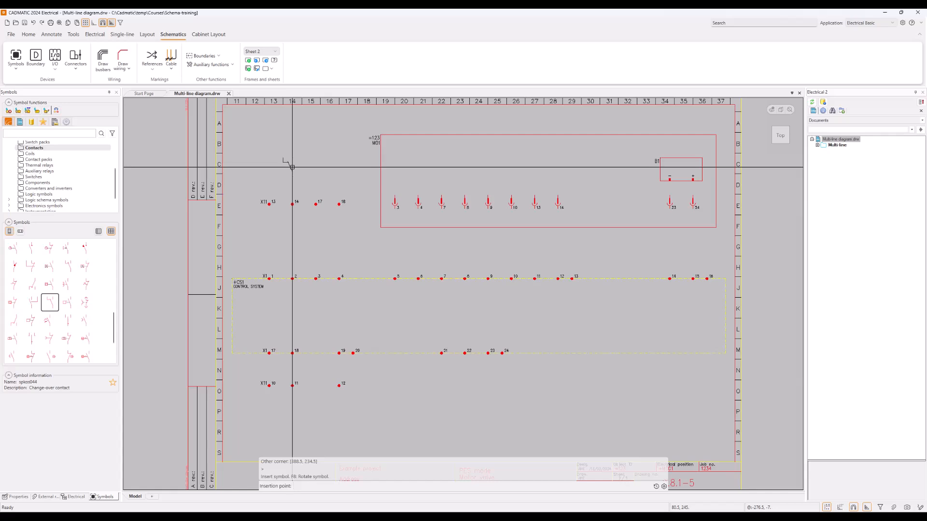
Place a change-over contact at 80.5, 245 above X11 terminal 14, with ID K92, upper pins 12 and 14 and lower pin 11.
click(292, 168)
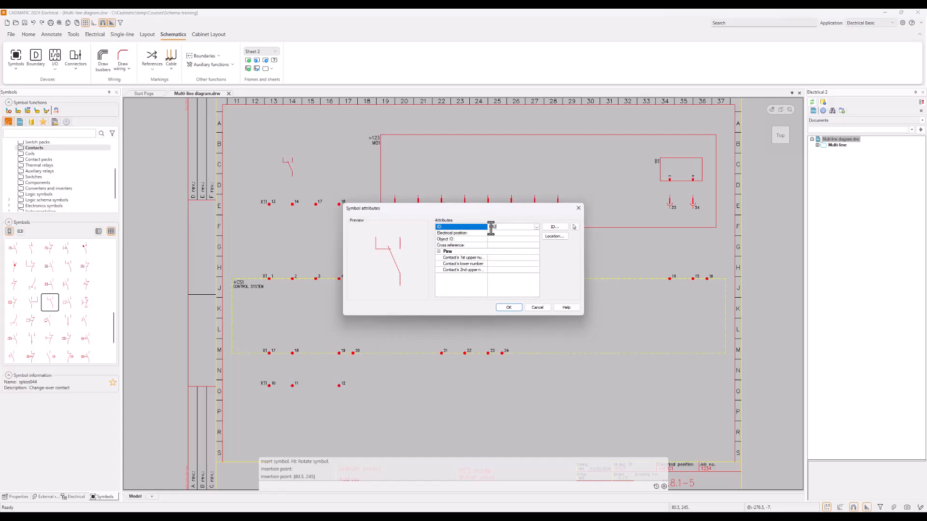
click(505, 259)
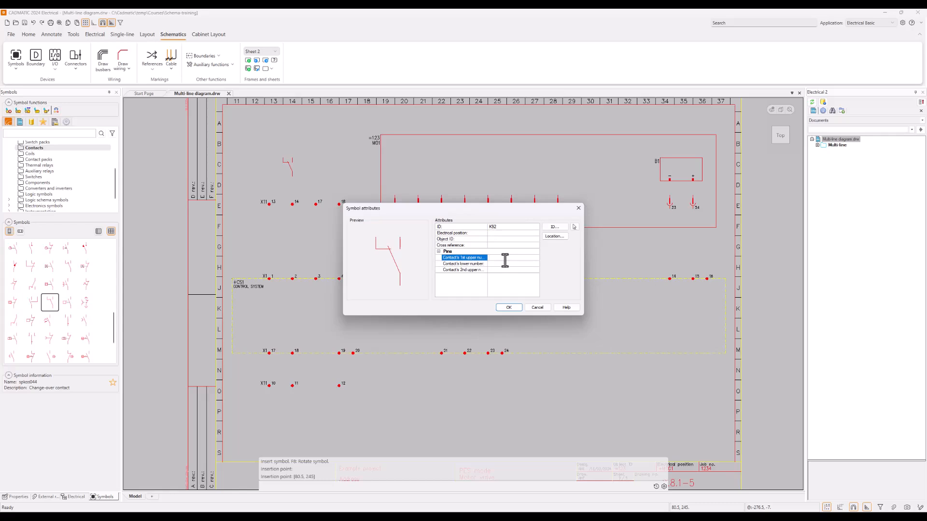
text(12)
click(498, 266)
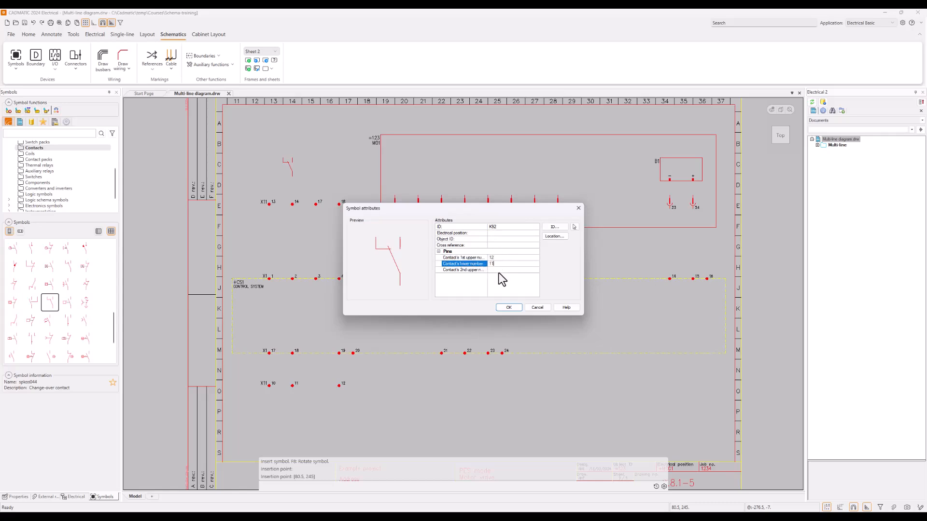
click(501, 271)
text(14)
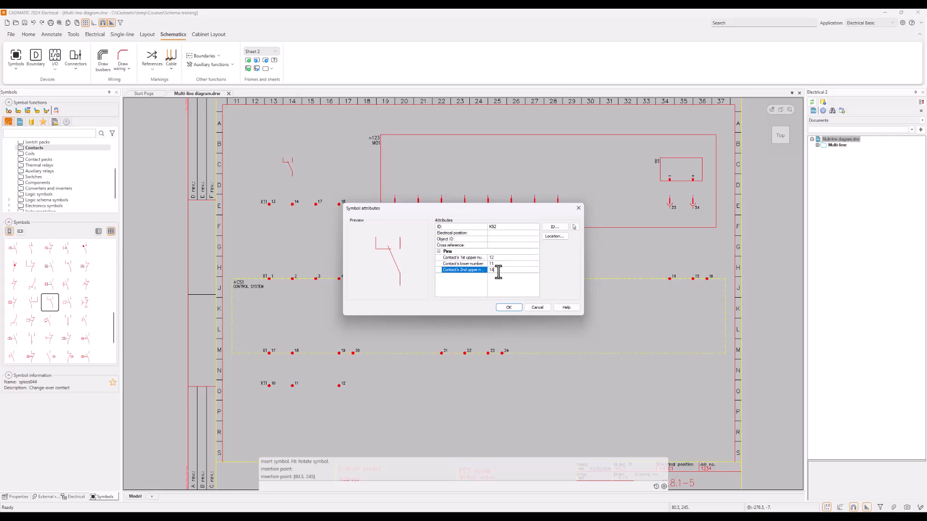
click(508, 309)
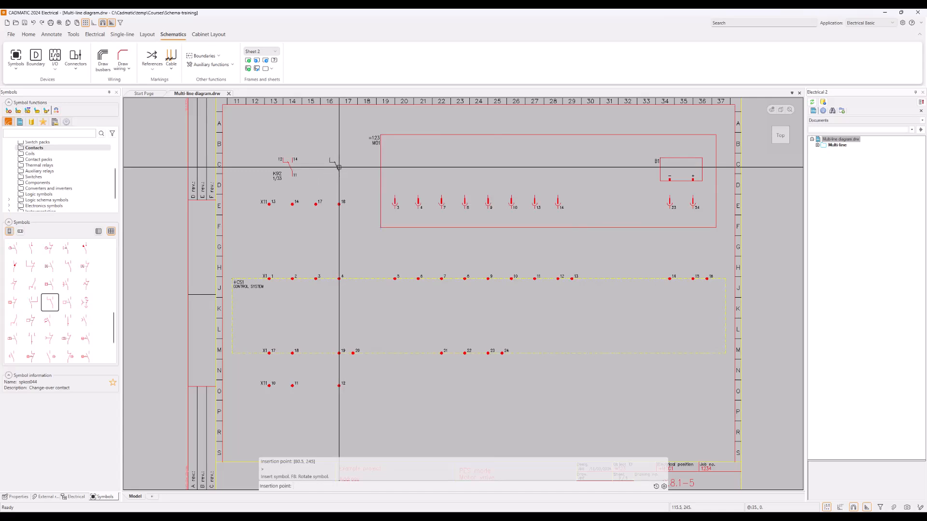
Place a second change-over contact at 115.5, 245 above X11 terminal 18, assigned to MCC1's K91 with pins 12, 11 and 14, and end insertion.
click(339, 167)
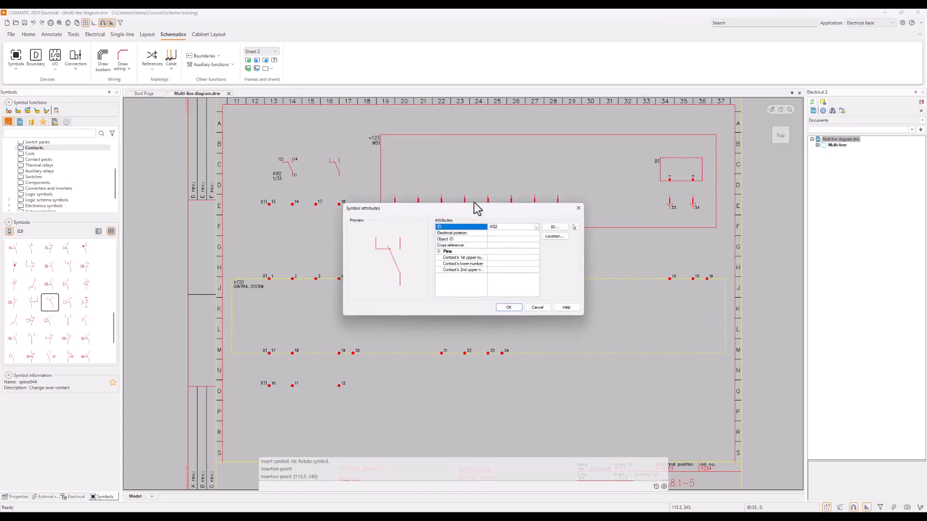
click(536, 227)
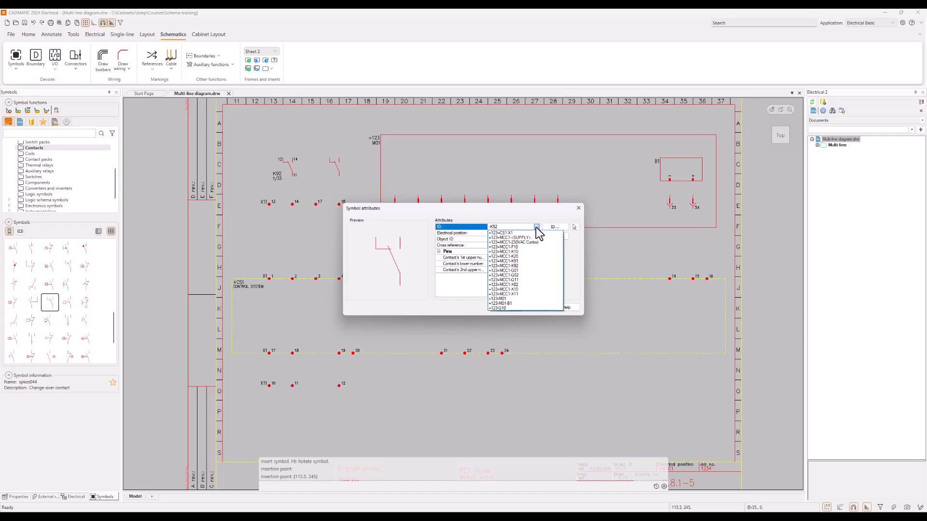
click(520, 261)
click(504, 259)
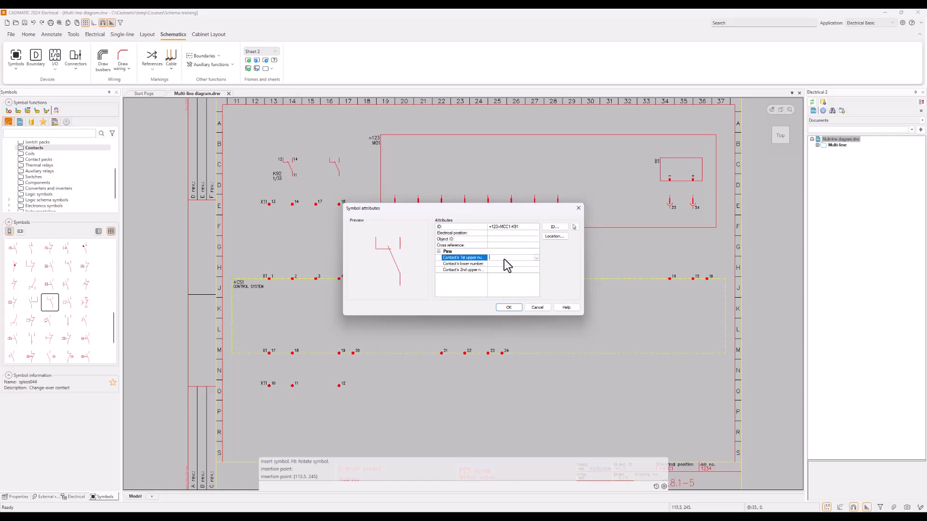
click(501, 264)
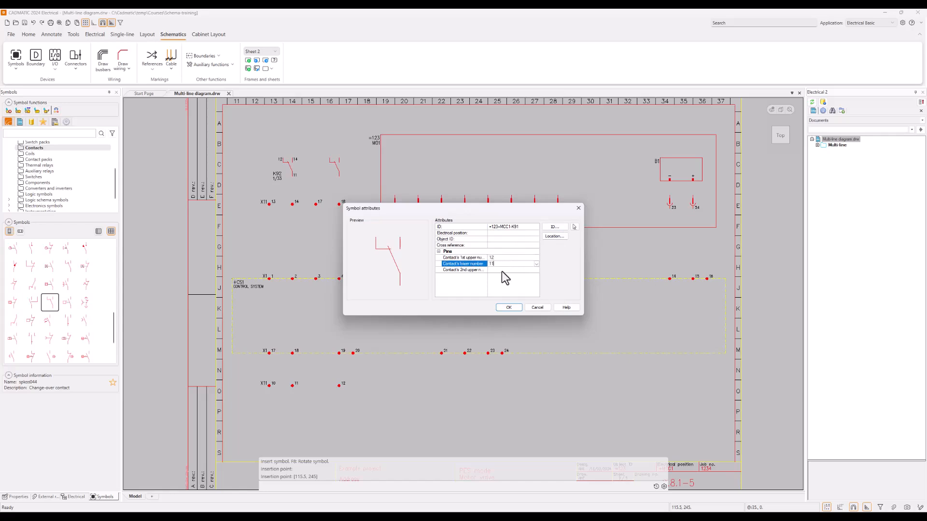
click(502, 271)
text(14)
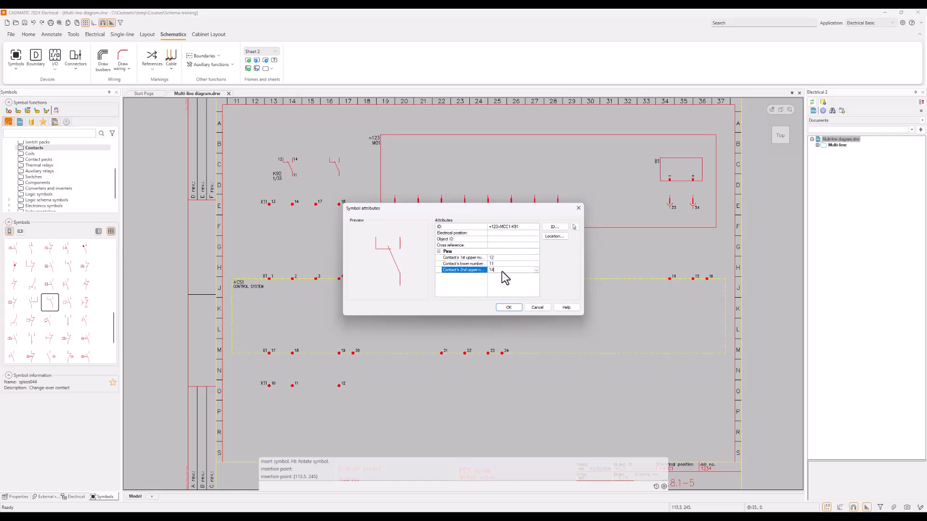
click(512, 309)
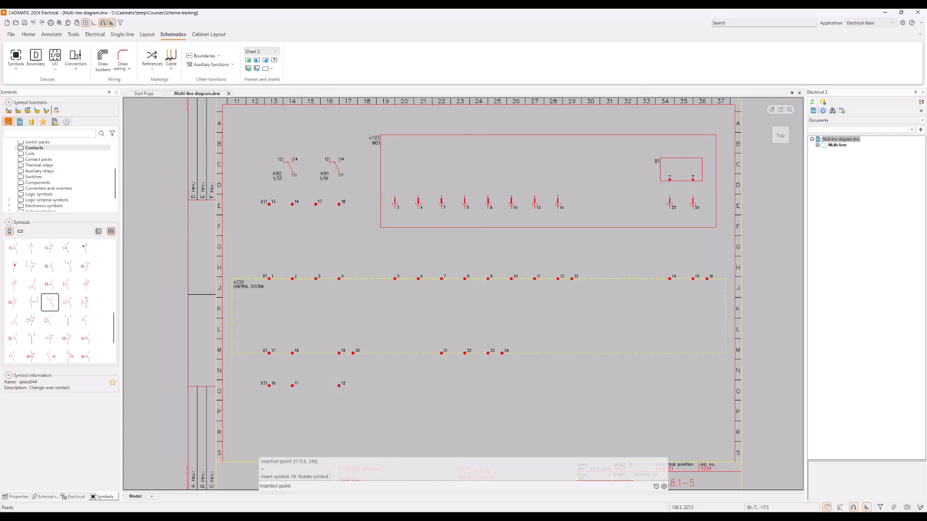
key(Escape)
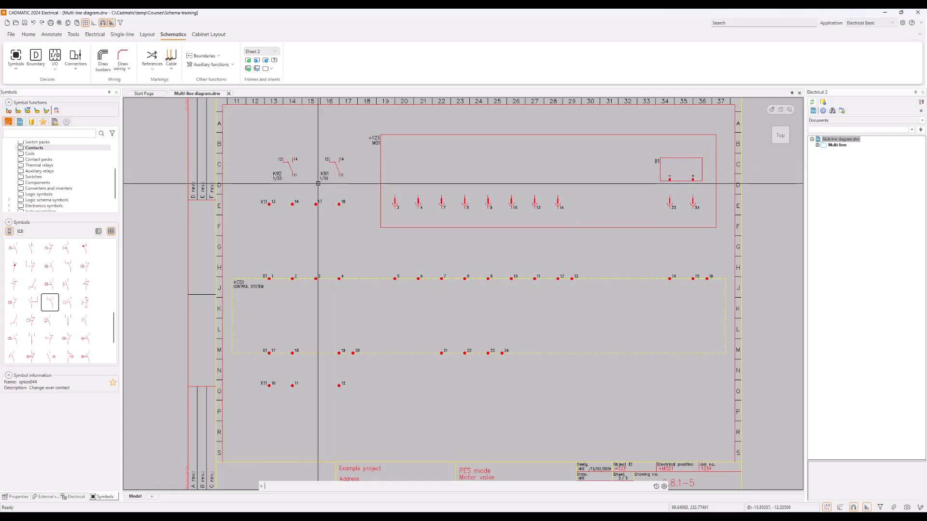
scroll(318, 183, up, 10)
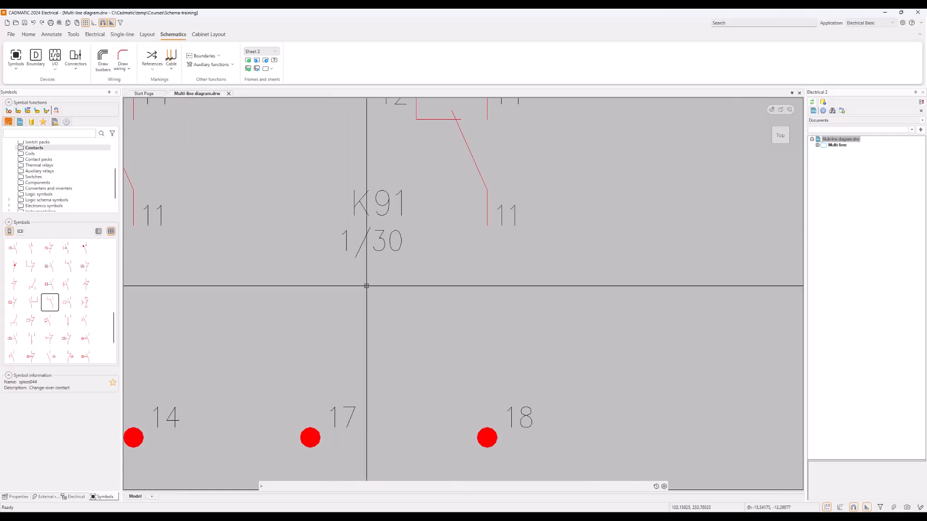
scroll(371, 265, down, 5)
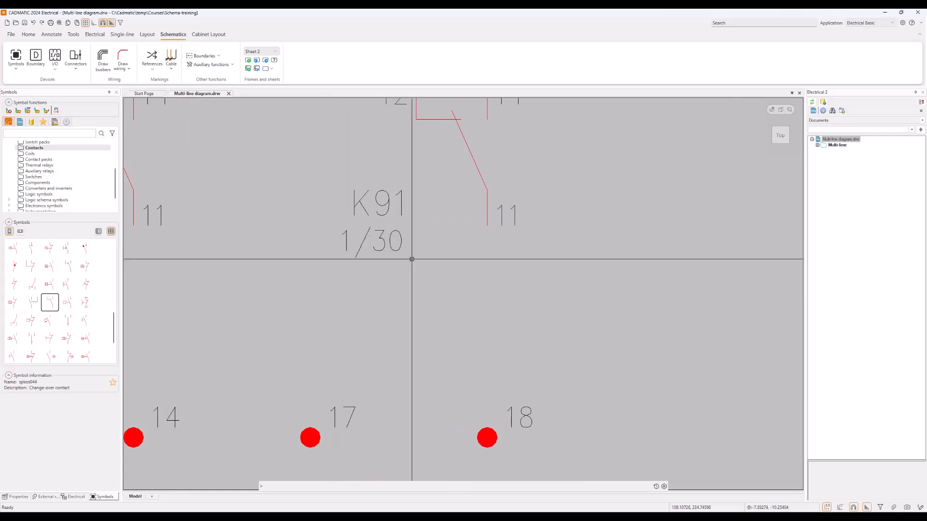
scroll(412, 258, down, 3)
scroll(410, 256, up, 1)
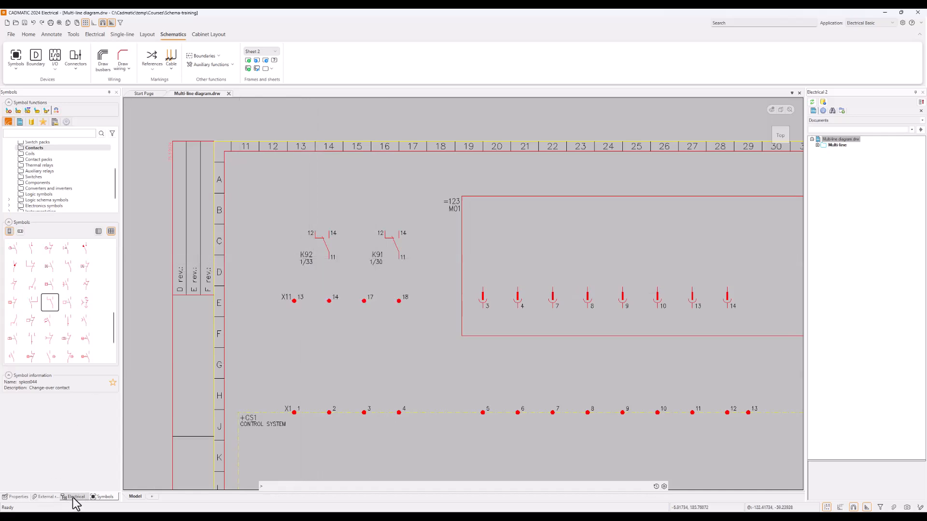
Enable Include row information for cross-references in the project settings and save them.
click(824, 107)
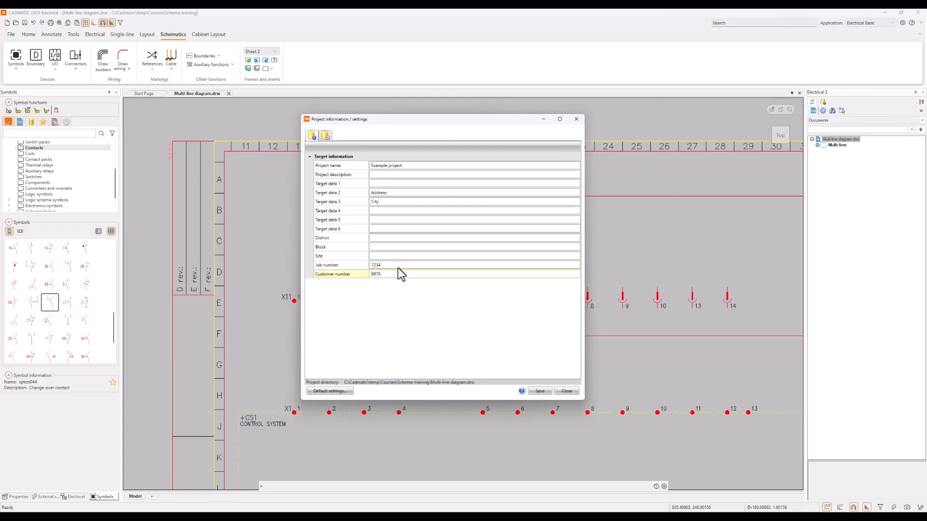
click(326, 137)
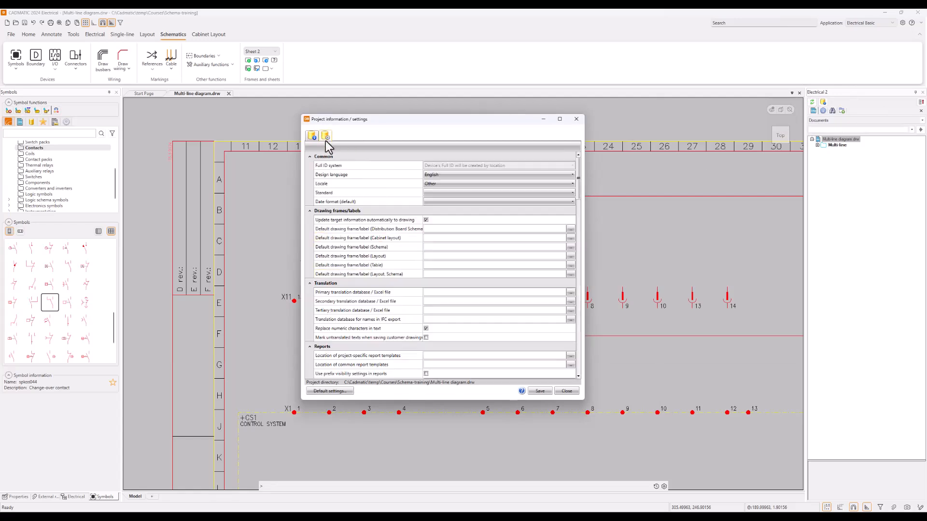
drag(578, 167, 571, 217)
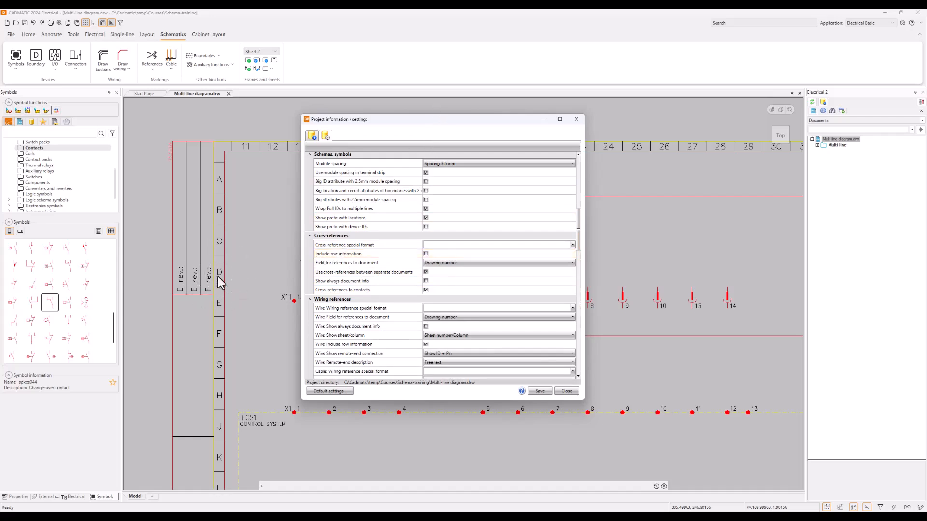
click(425, 254)
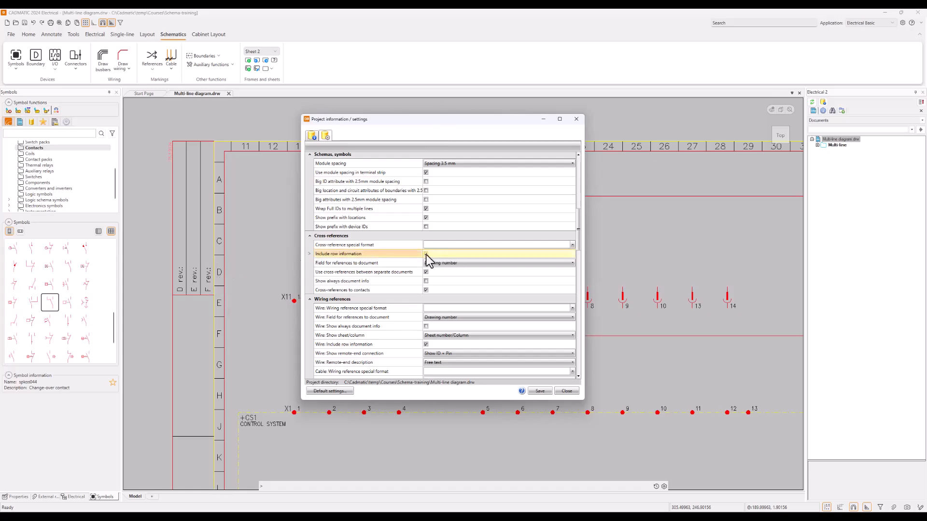
click(540, 392)
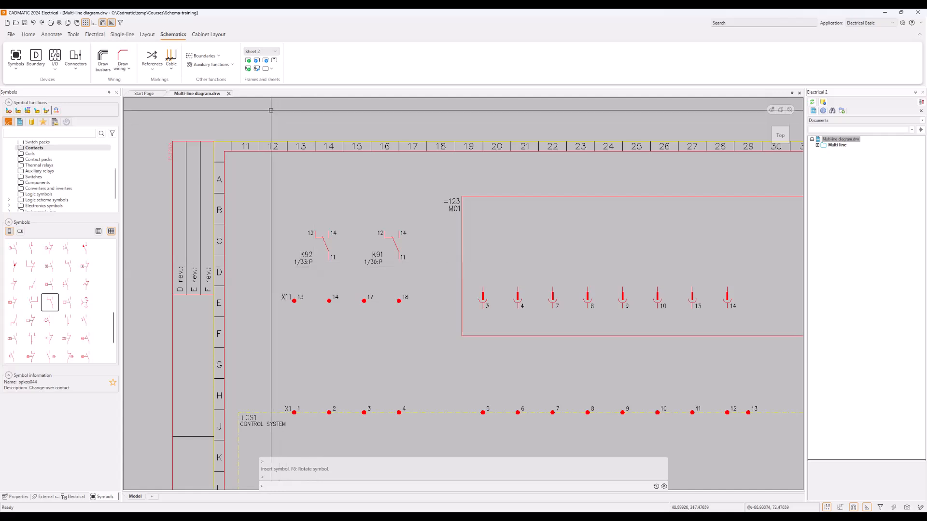
Check the column and row of the K92 coil on sheet 1, and return to sheet 2.
click(265, 61)
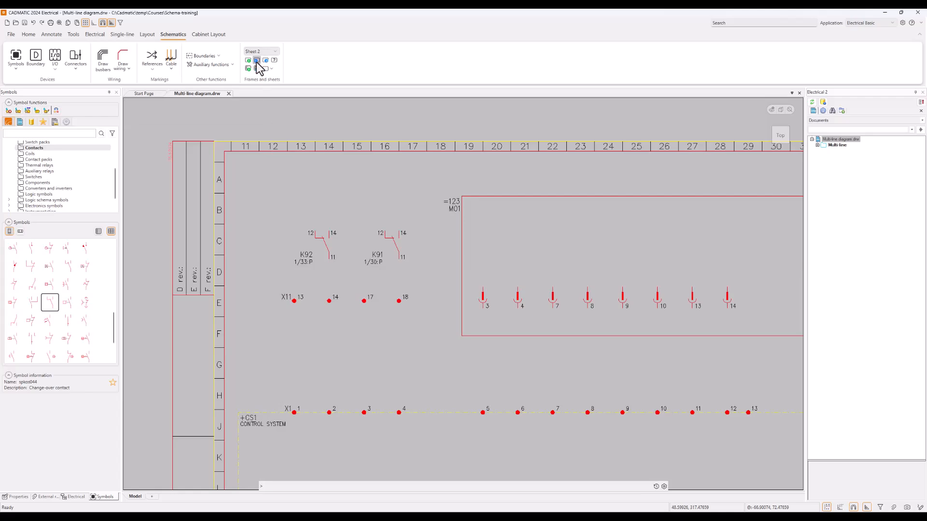
mouse_move(702, 362)
middle_down()
mouse_move(472, 300)
mouse_move(481, 252)
middle_up()
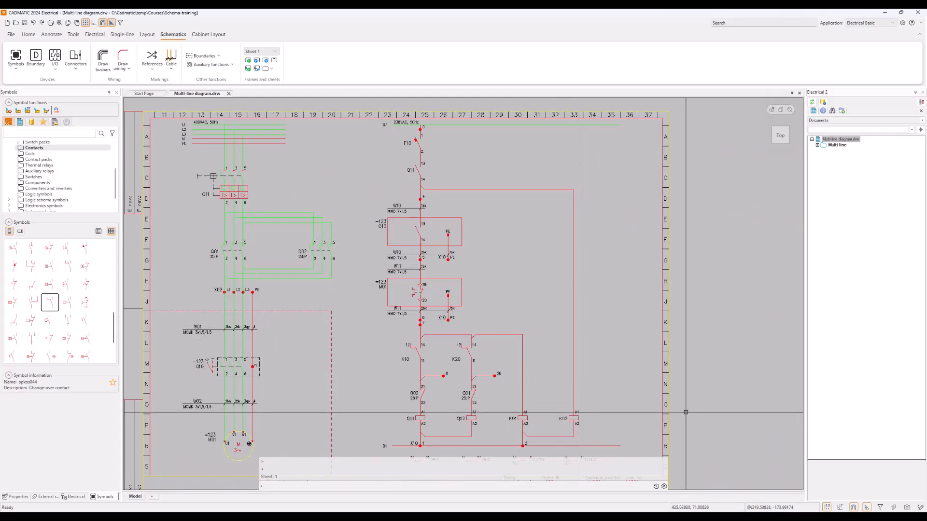
click(549, 407)
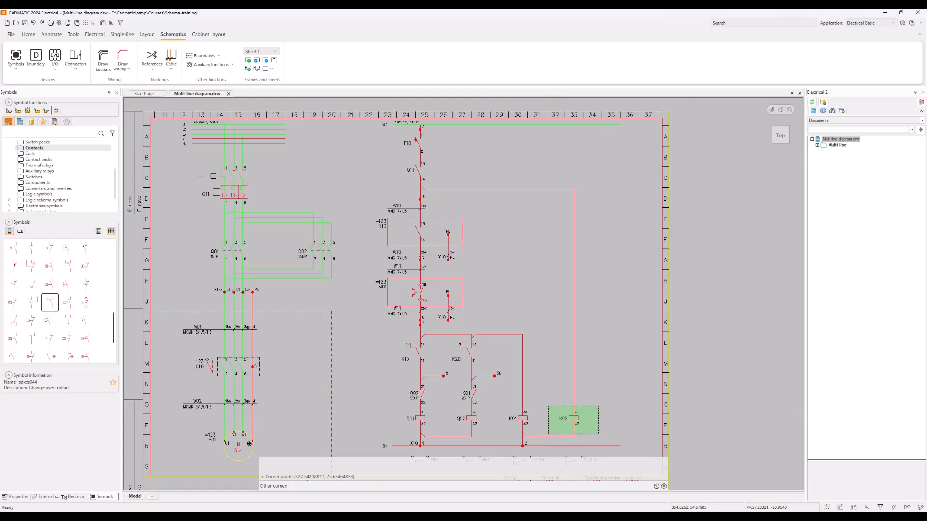
click(598, 434)
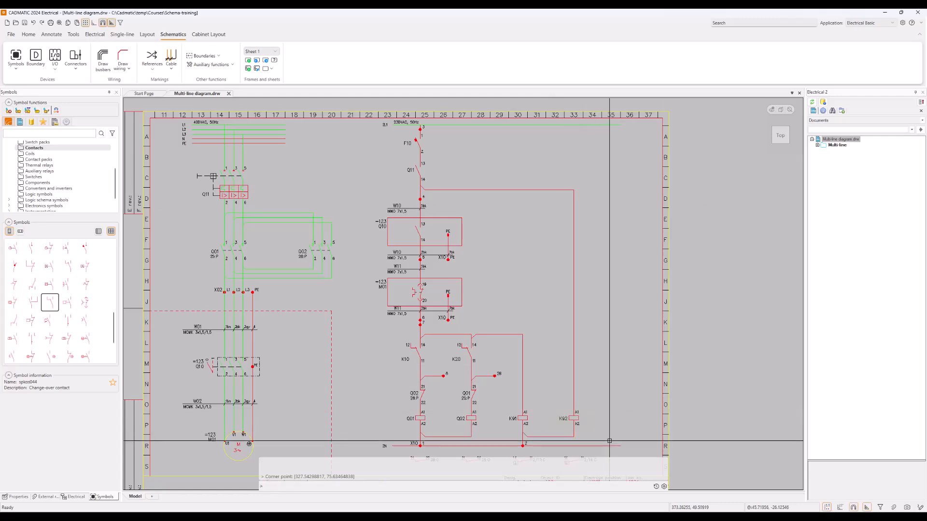
key(Page_Down)
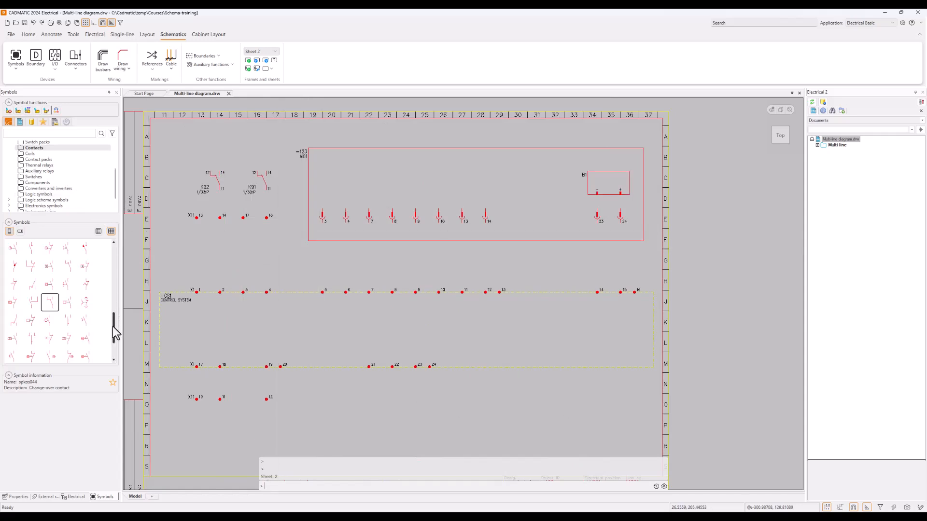
Pick the "Moment contact, normally-closed contact" symbol from the Contacts symbols for insertion.
drag(116, 330, 118, 292)
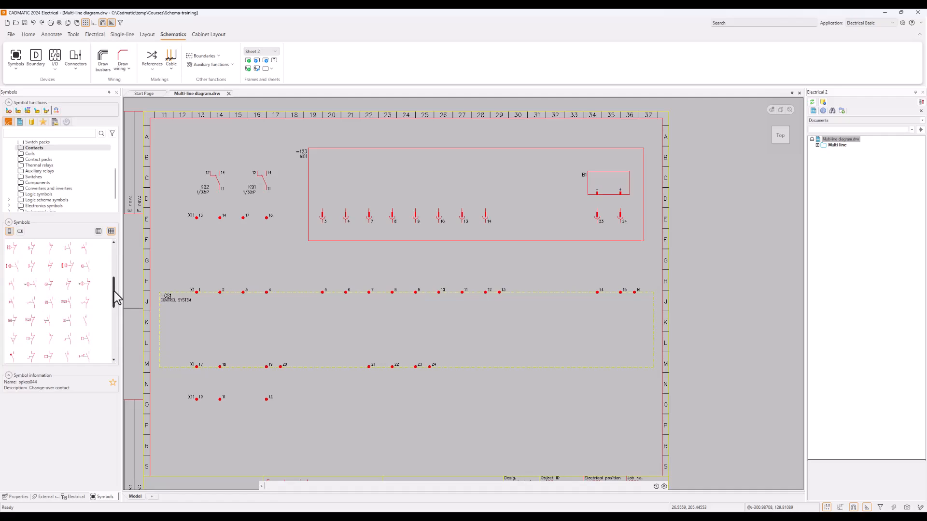
drag(114, 291, 109, 335)
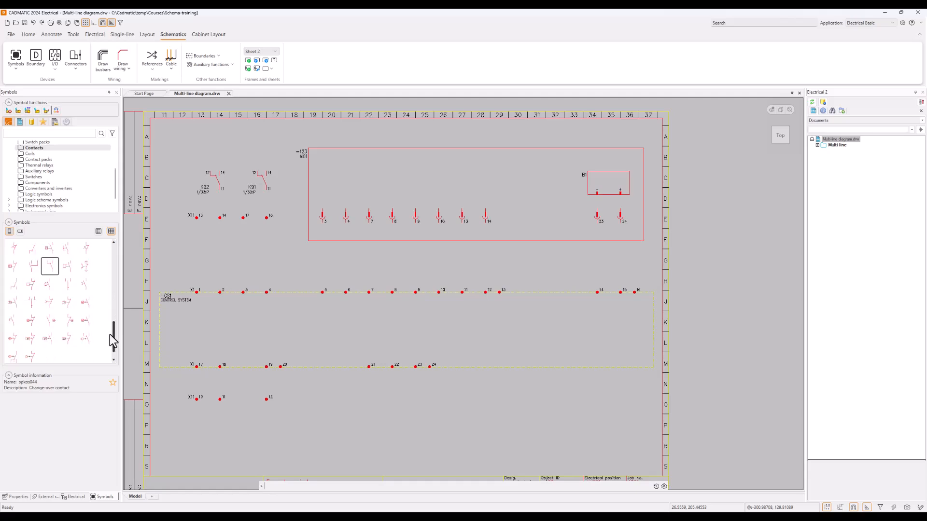
right_click(31, 340)
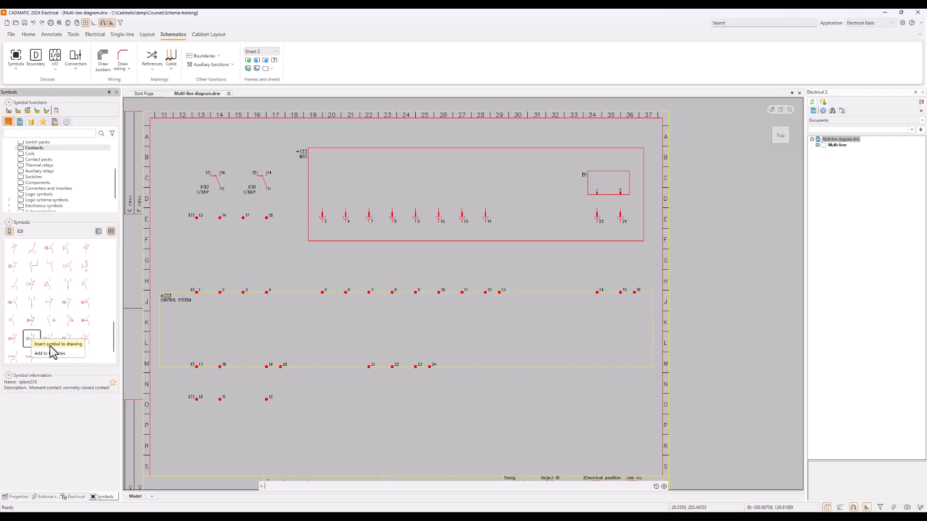
click(50, 344)
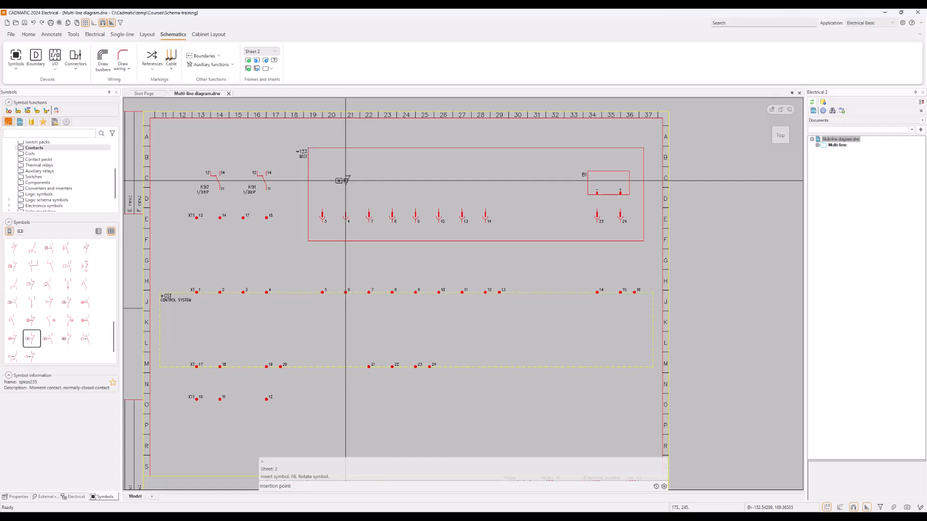
Place a normally-closed moment contact at 175, 245 above M01 connector 4, with ID S1, upper pin 1 and lower pin 2.
click(346, 181)
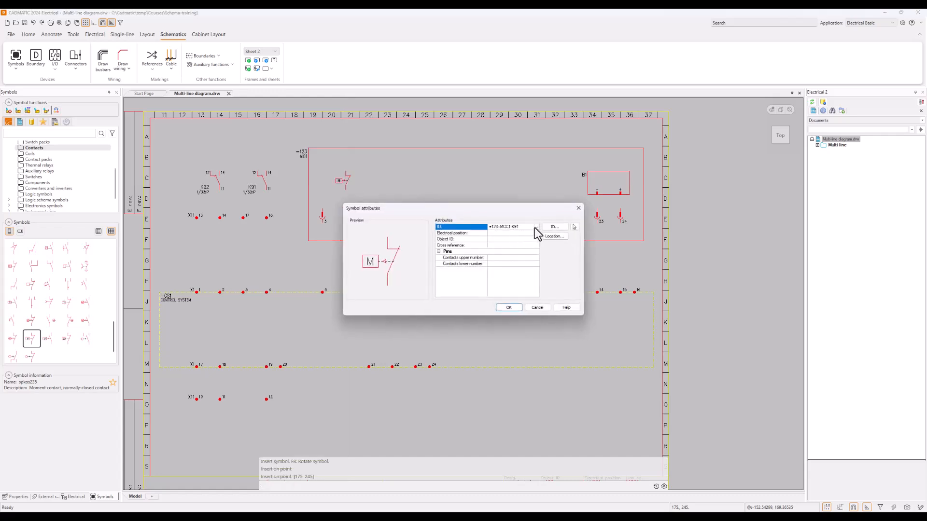
drag(527, 229, 481, 226)
text(A)
click(503, 258)
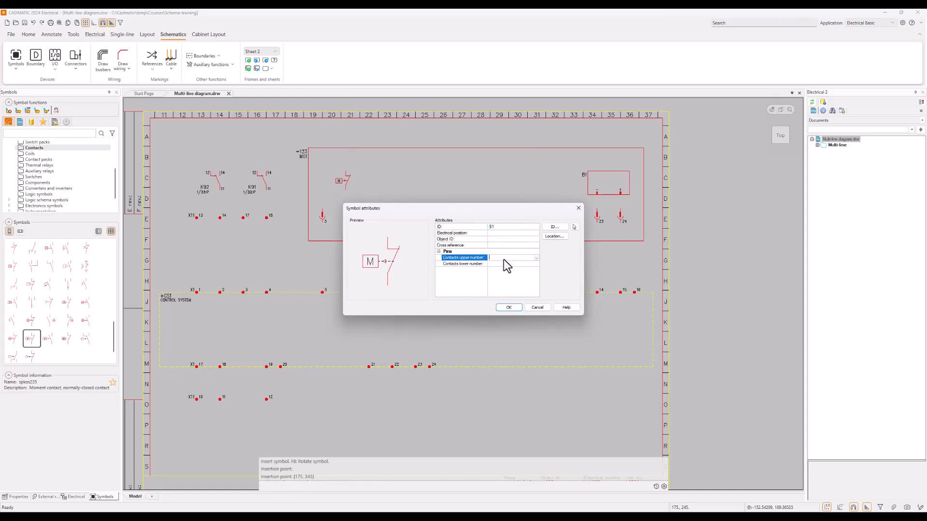
text(1)
click(508, 264)
text(2)
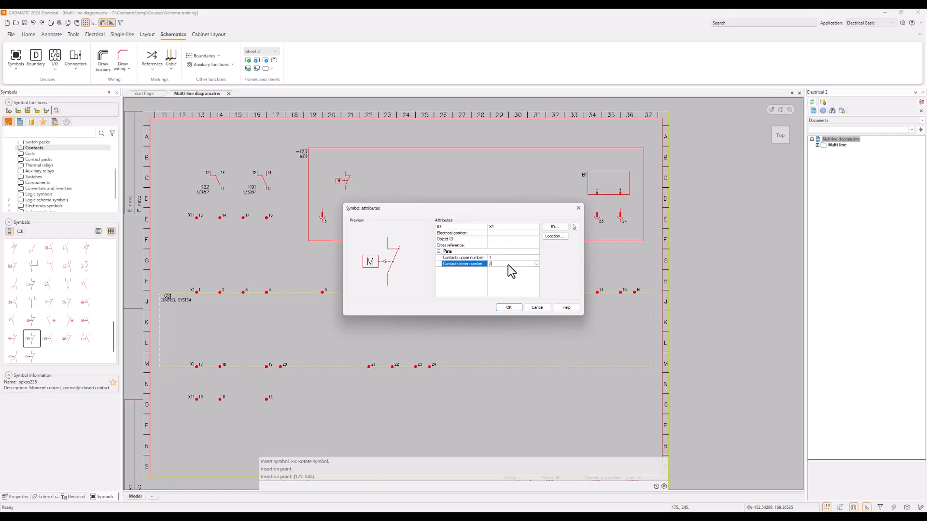
click(509, 308)
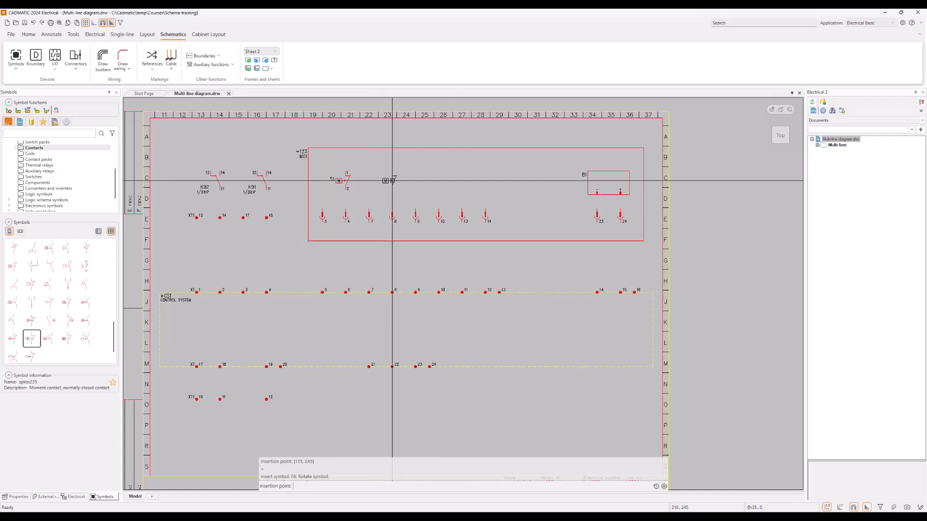
Place a second normally-closed moment contact at 210, 245 above M01 connector 8, with ID S2 and pins 1 and 2, and end insertion.
click(392, 180)
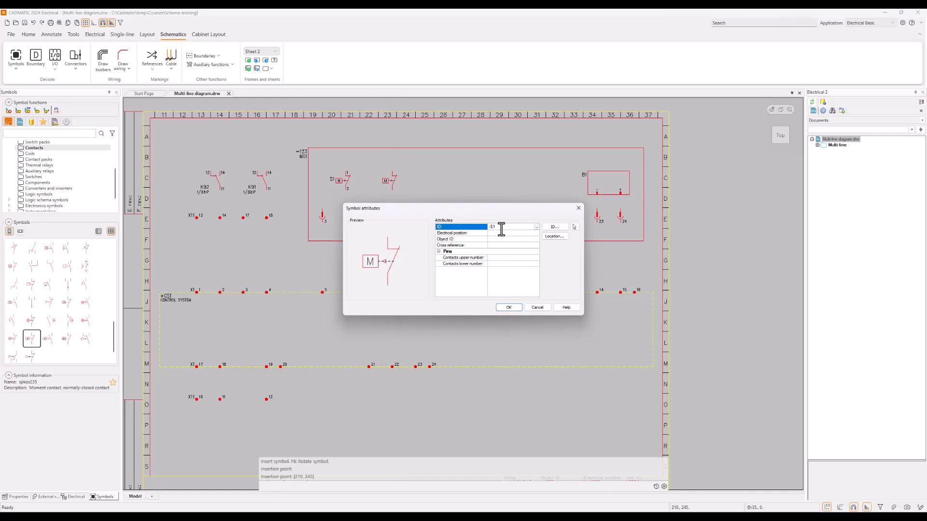
double_click(490, 228)
text(S2)
click(491, 258)
text(1)
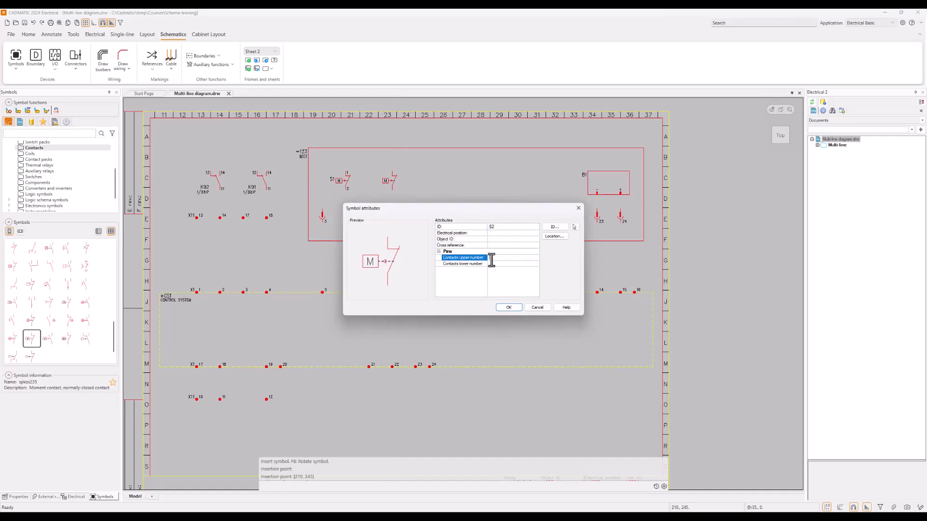
click(494, 265)
text(2)
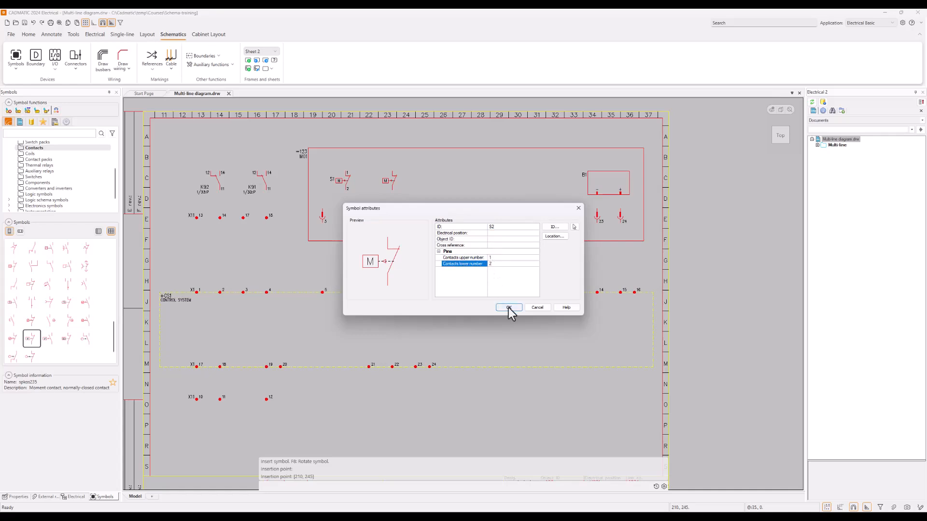
click(508, 307)
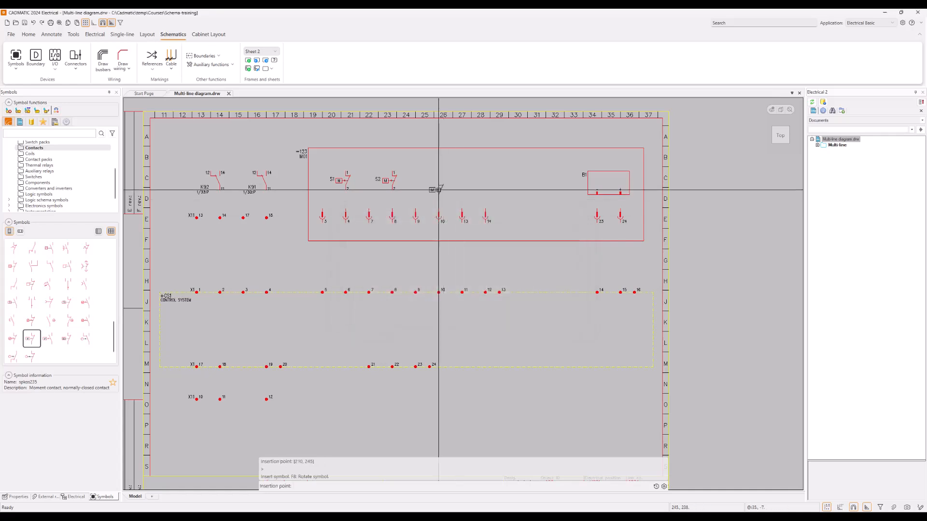
key(Escape)
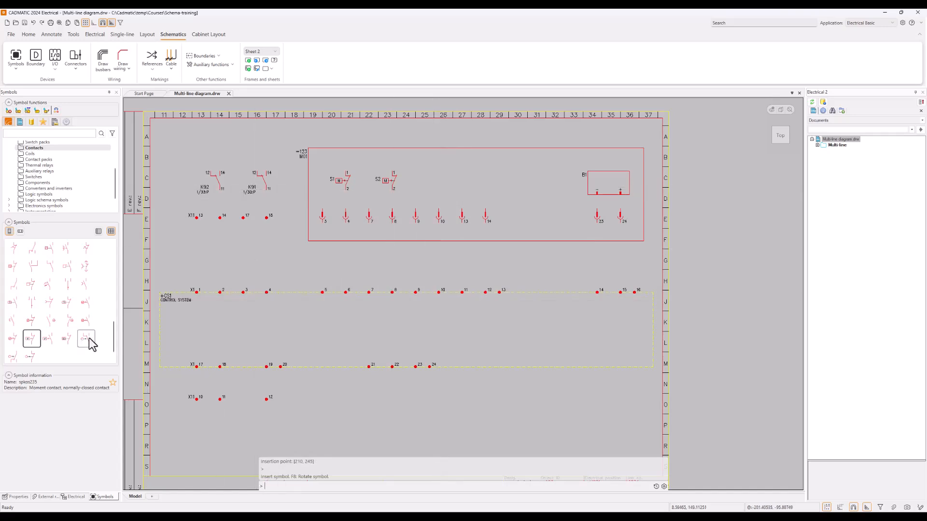
Search the symbols for "position" and pick the "Position switch, normally-open contact" symbol from Contacts for insertion.
drag(115, 338, 115, 251)
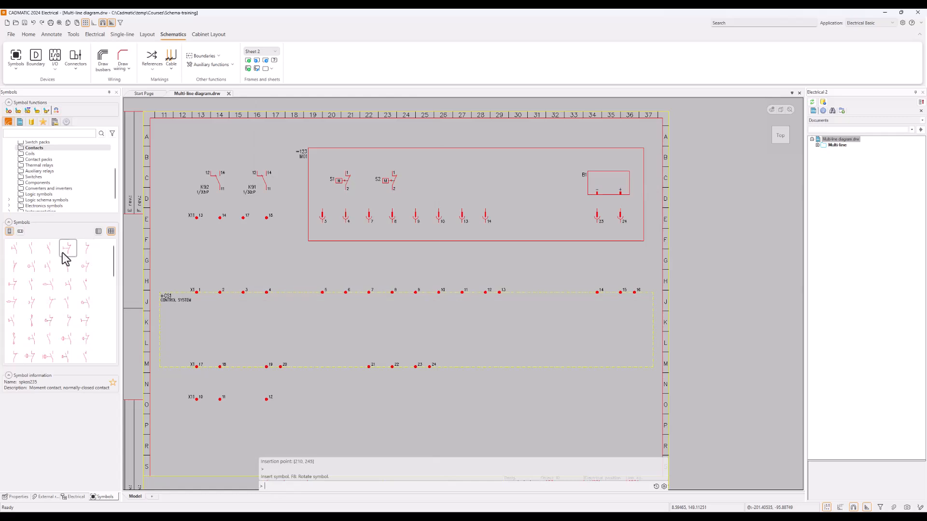
mouse_move(49, 248)
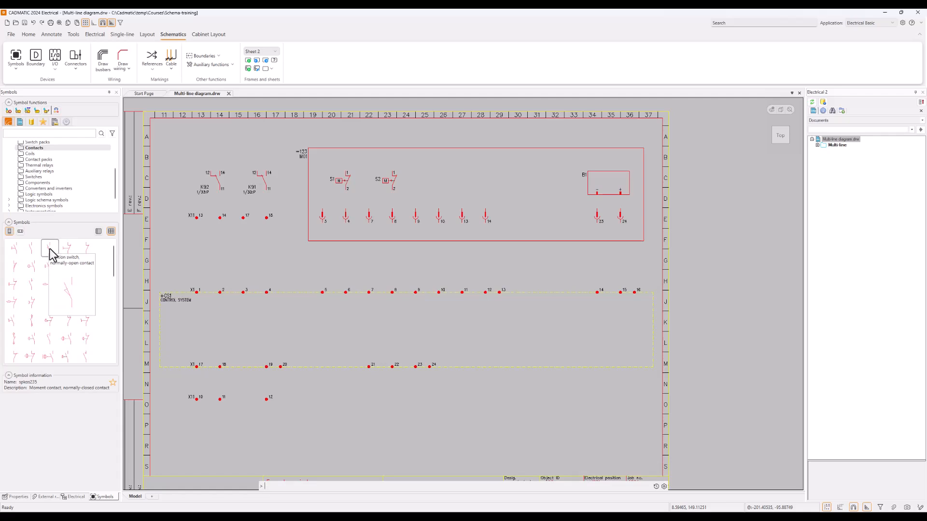
click(49, 248)
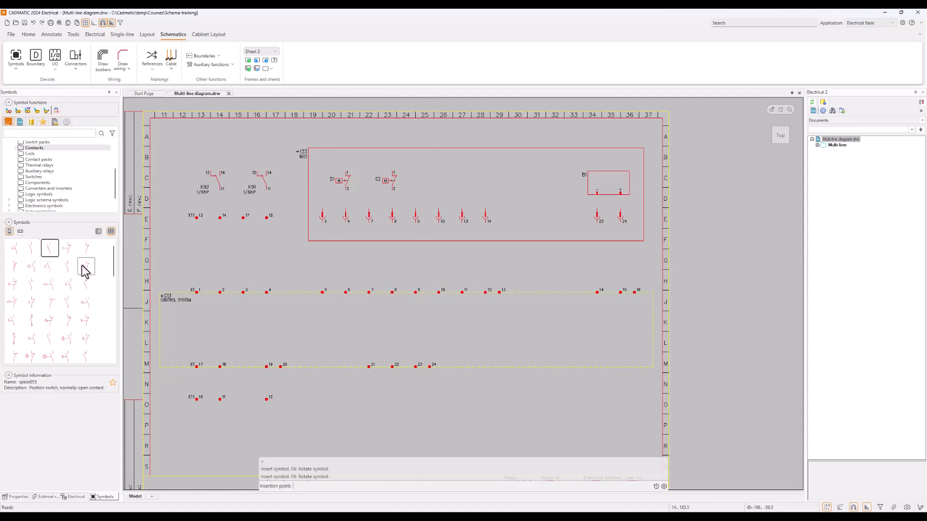
key(Escape)
click(56, 134)
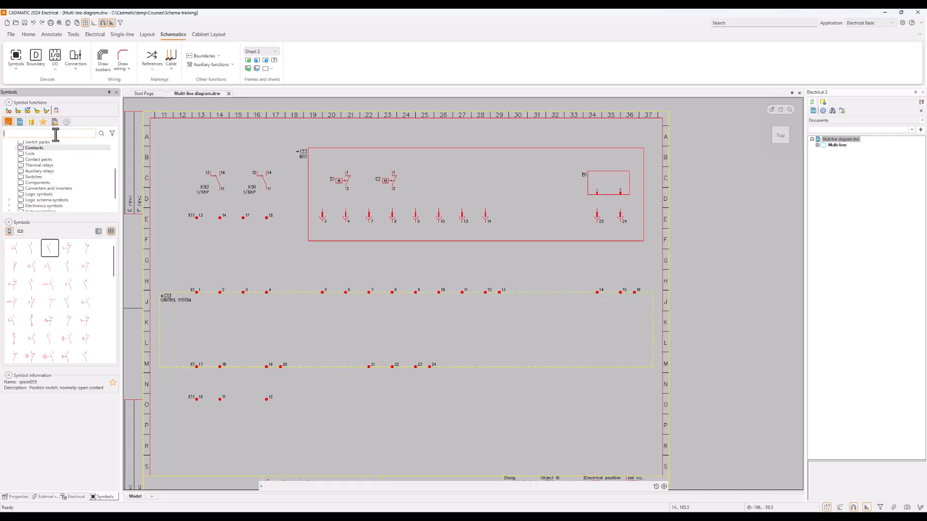
text(sition)
click(102, 134)
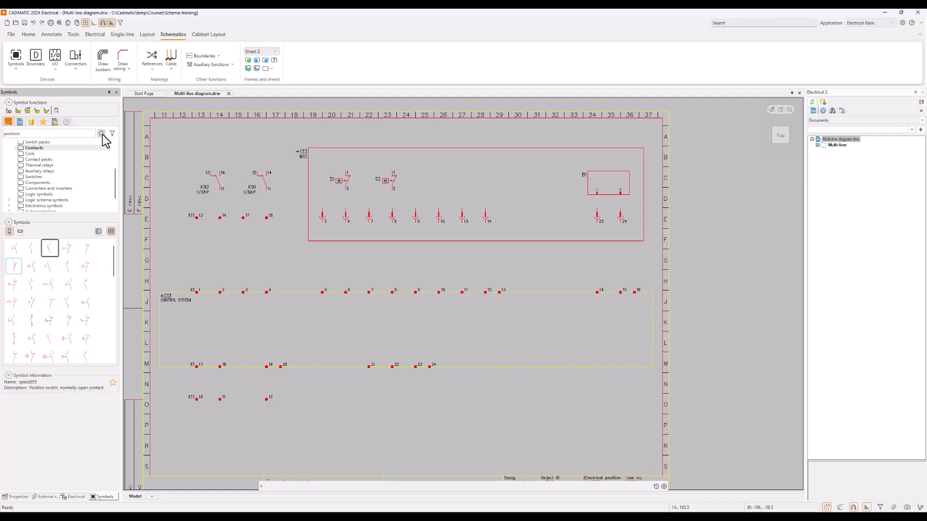
click(50, 266)
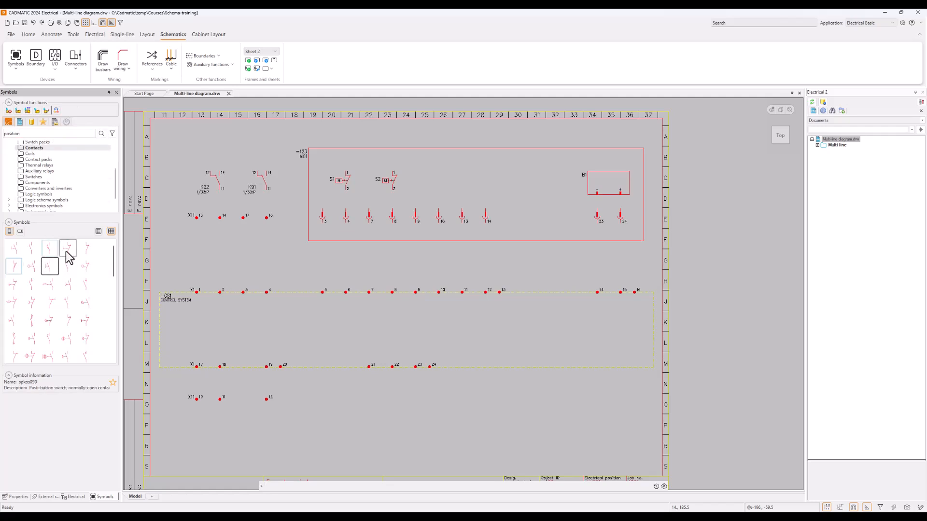
click(51, 248)
double_click(51, 249)
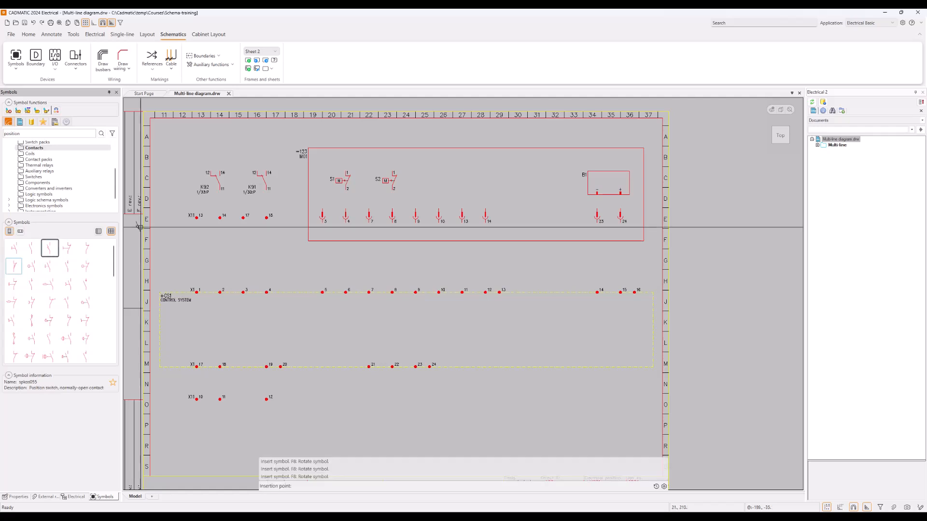
Place a normally-open position switch at 245, 245 above M01 connector 10, with ID S3, upper pin 3 and lower pin 4.
click(438, 181)
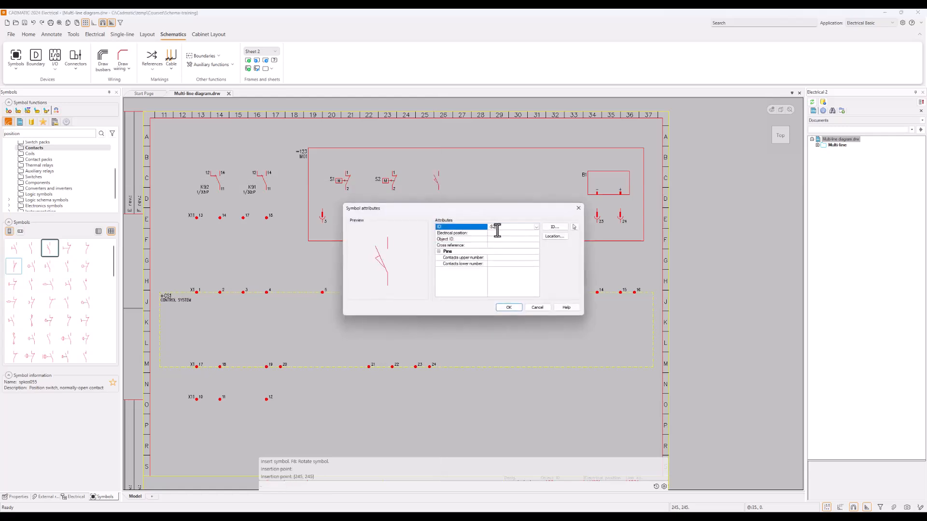
click(498, 257)
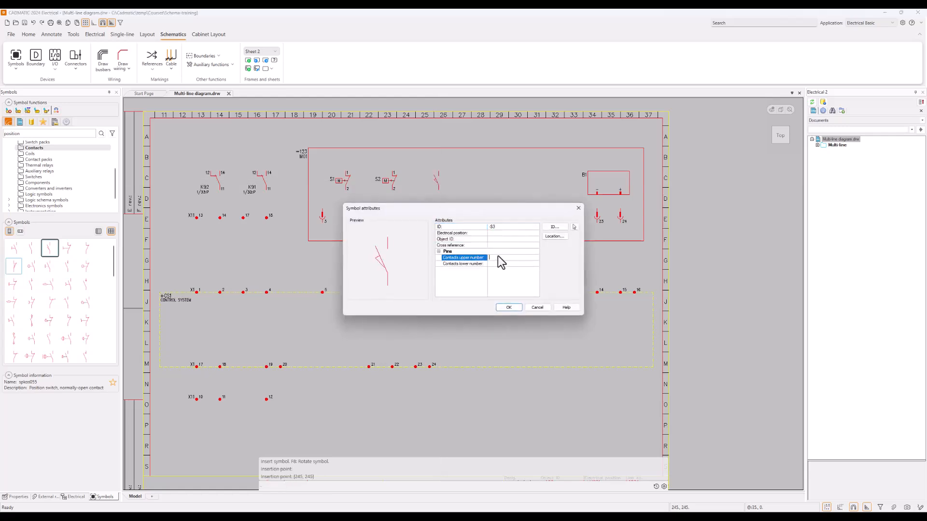
text(3)
click(497, 265)
text(4)
click(509, 309)
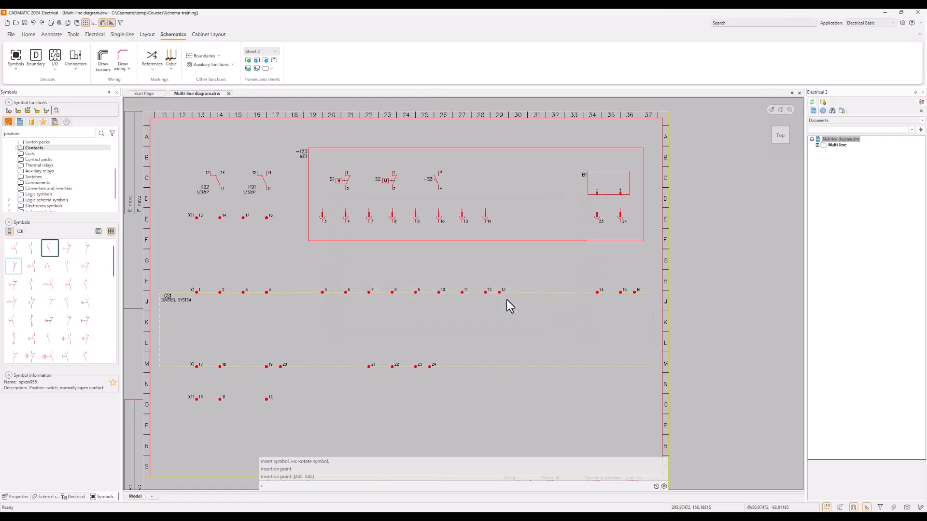
Place a normally-open position switch at 280, 245 above M01 connector 14, with ID S4, upper pin 3 and lower pin 4.
click(484, 180)
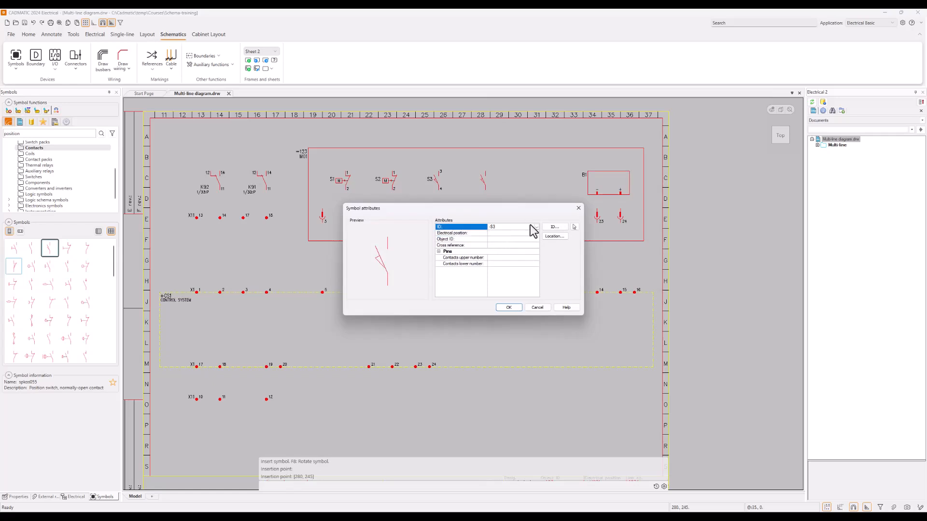
click(522, 258)
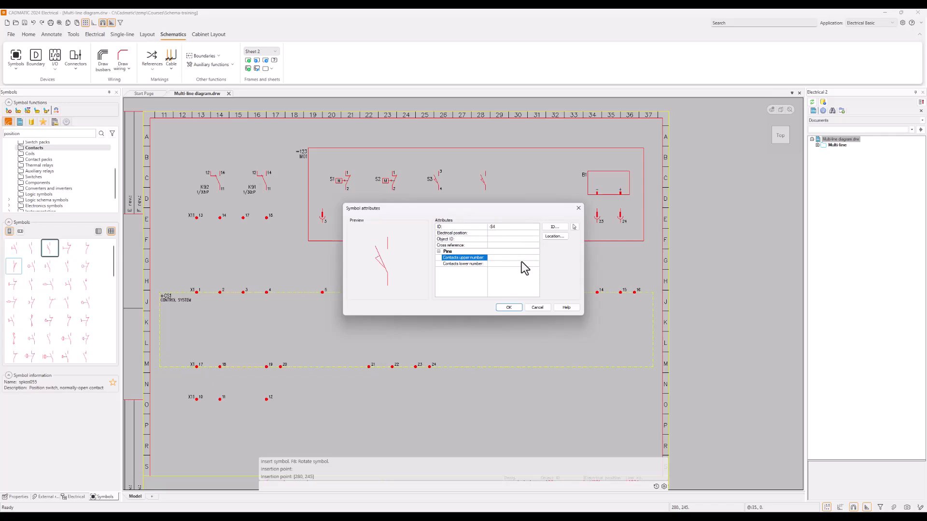
click(505, 265)
text(4)
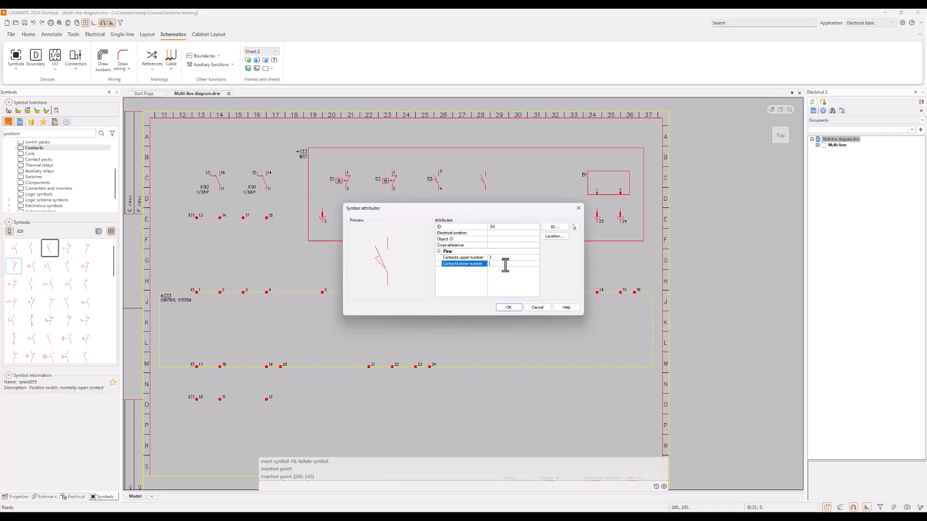
click(507, 309)
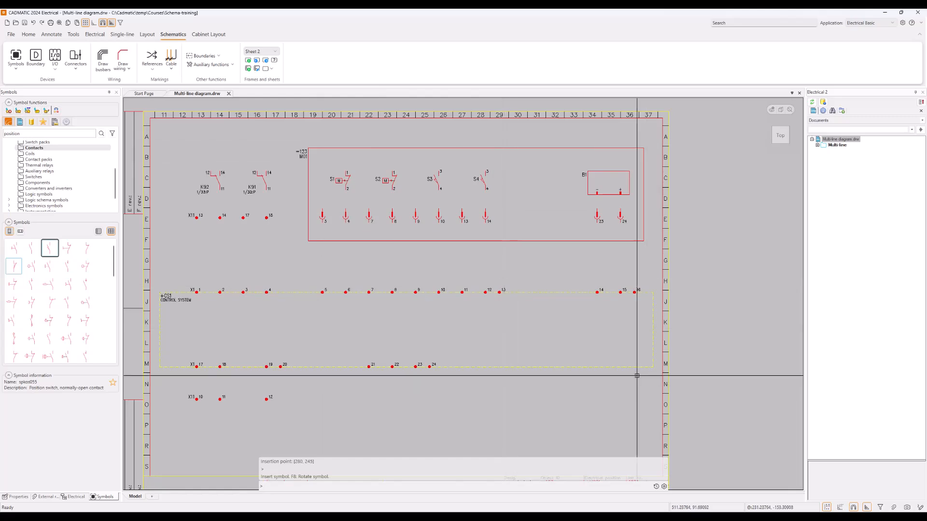
Pick the basic "Coil" symbol from the Coils category for insertion below the X11 terminals.
mouse_move(306, 385)
middle_down()
mouse_move(368, 316)
mouse_move(379, 290)
middle_up()
scroll(378, 290, up, 2)
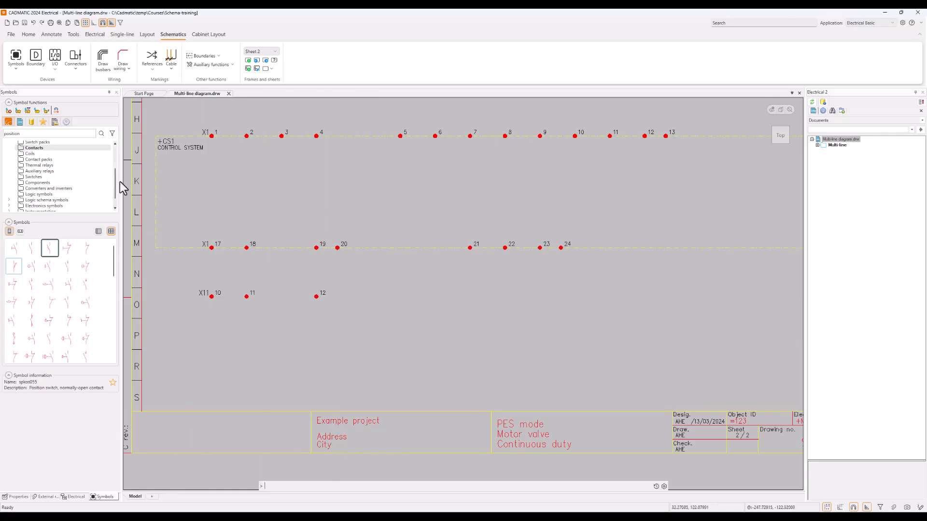
click(50, 154)
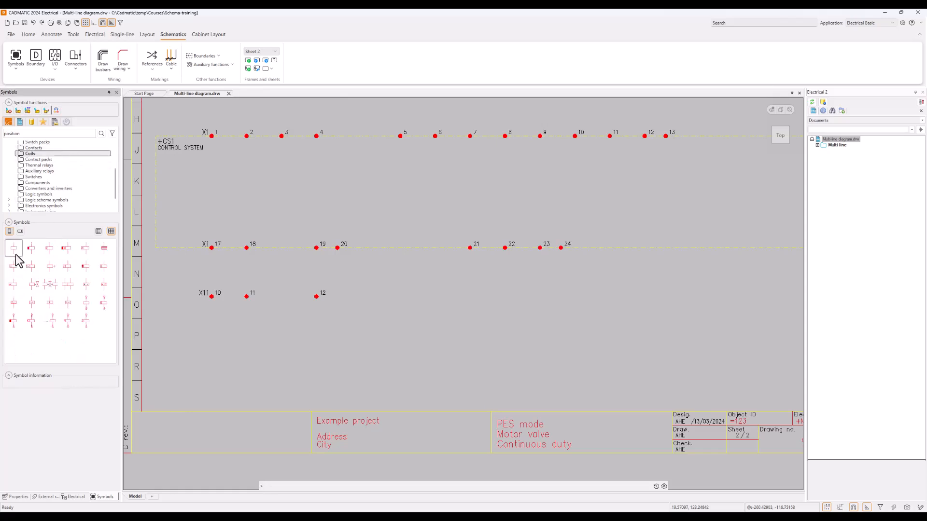
mouse_move(17, 254)
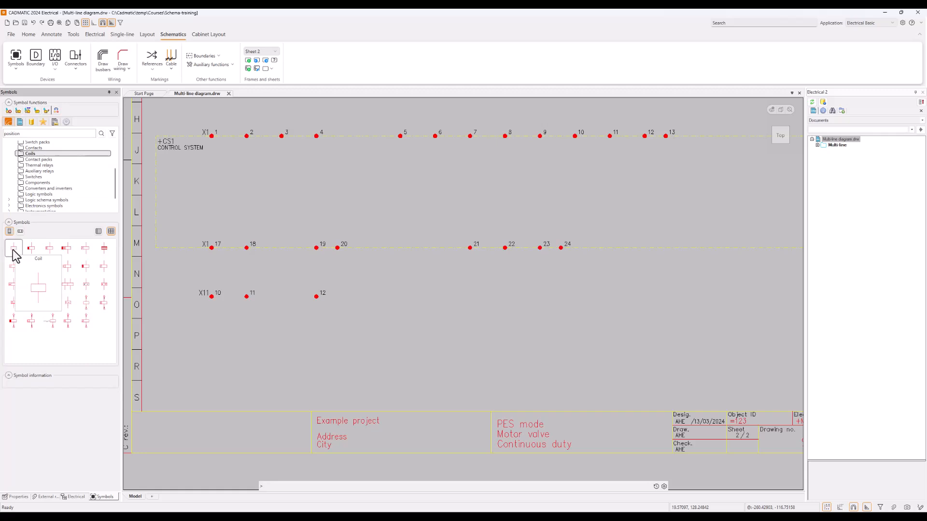
click(13, 250)
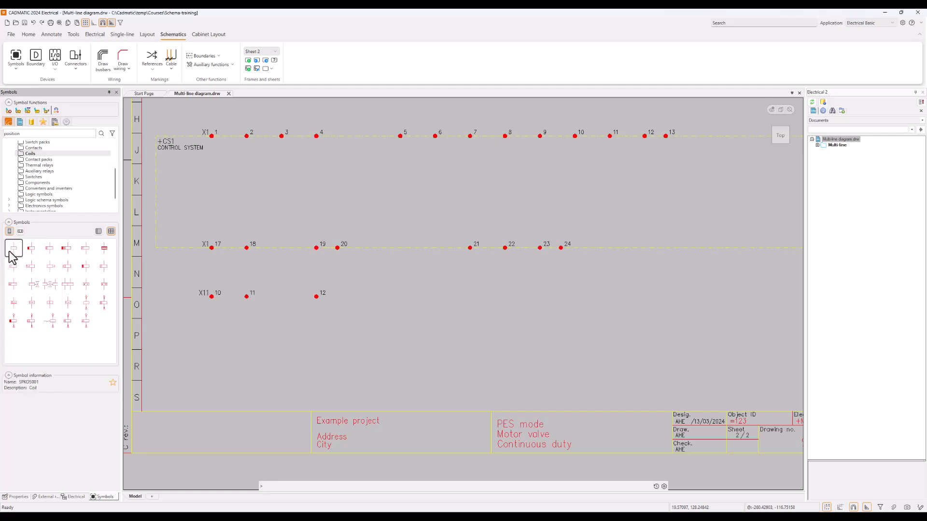
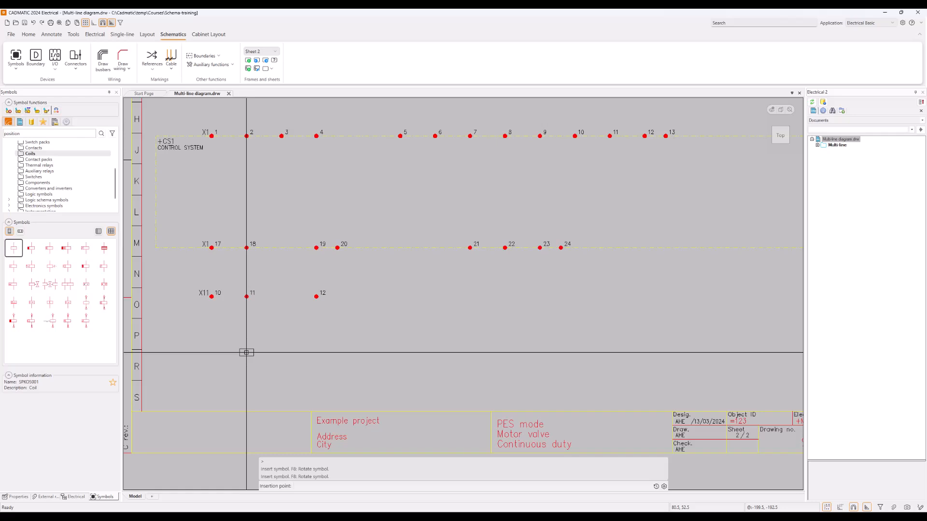
Place a coil at 80.5, 52.5 below X11 terminal 11, choosing MCC1's existing K10 as its coil ID.
click(247, 353)
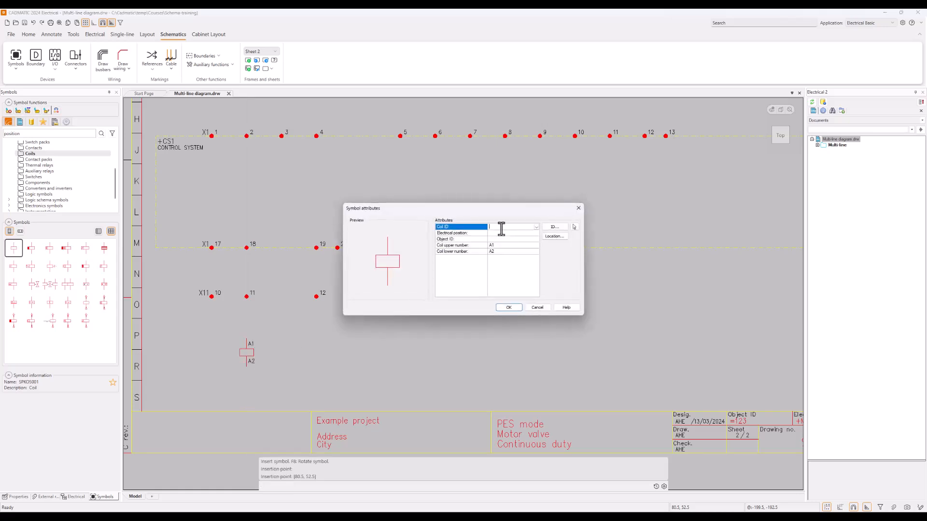
click(536, 227)
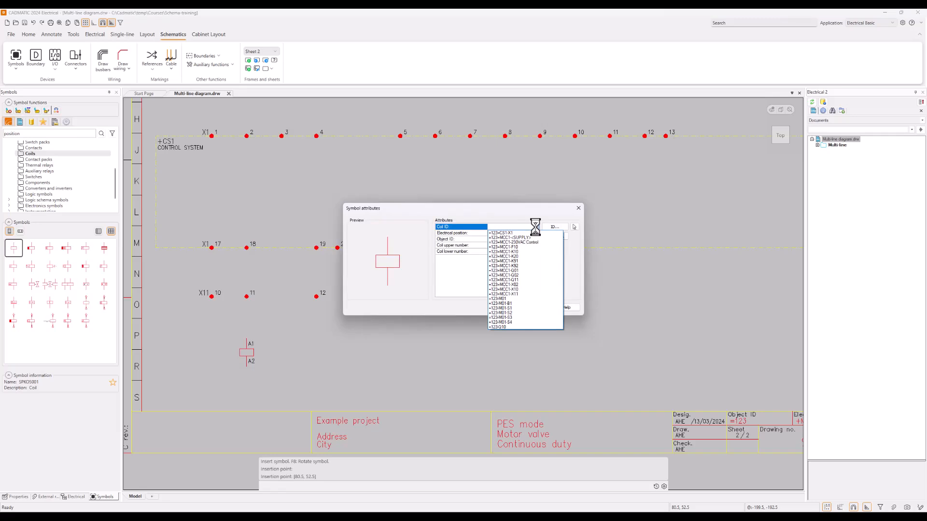
click(522, 252)
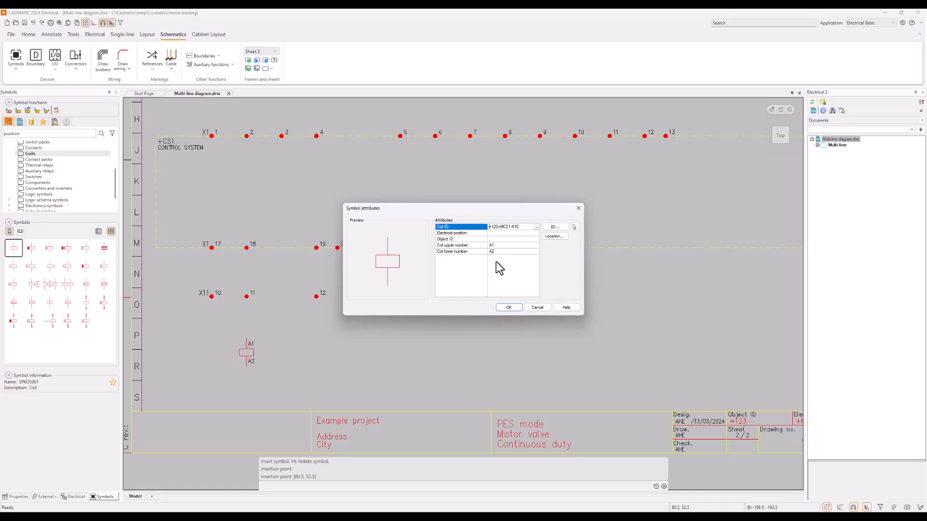
click(509, 307)
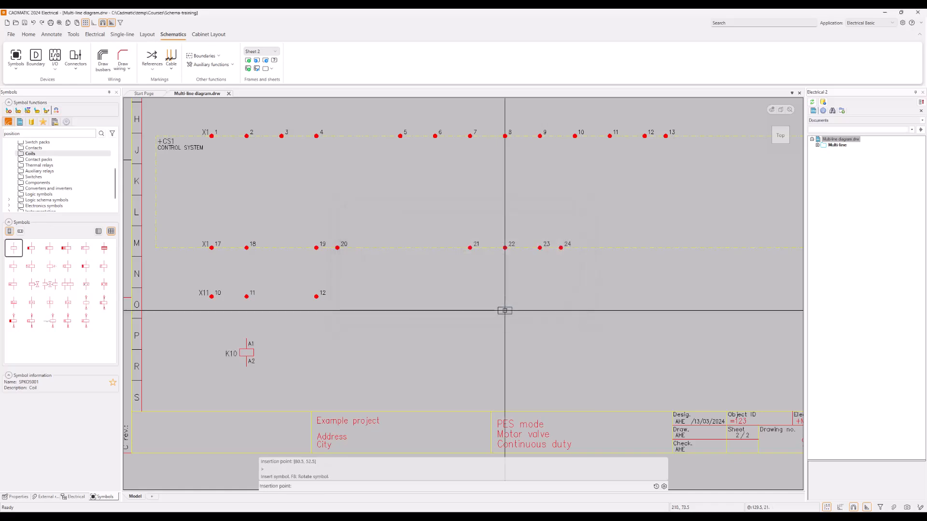
Place a second coil at 115.5, 52.5 below X11 terminal 12, choosing MCC1's existing K20 as its coil ID.
click(316, 353)
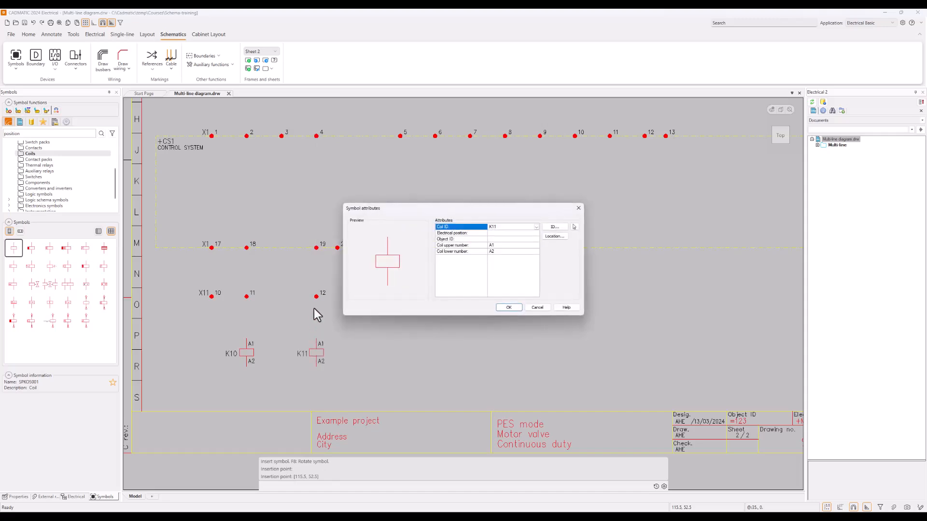
click(537, 227)
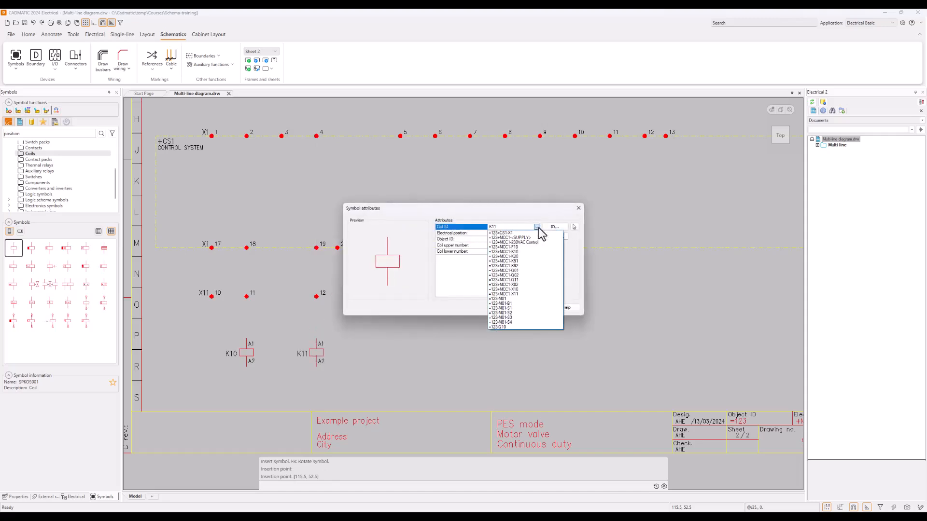
click(527, 258)
click(509, 307)
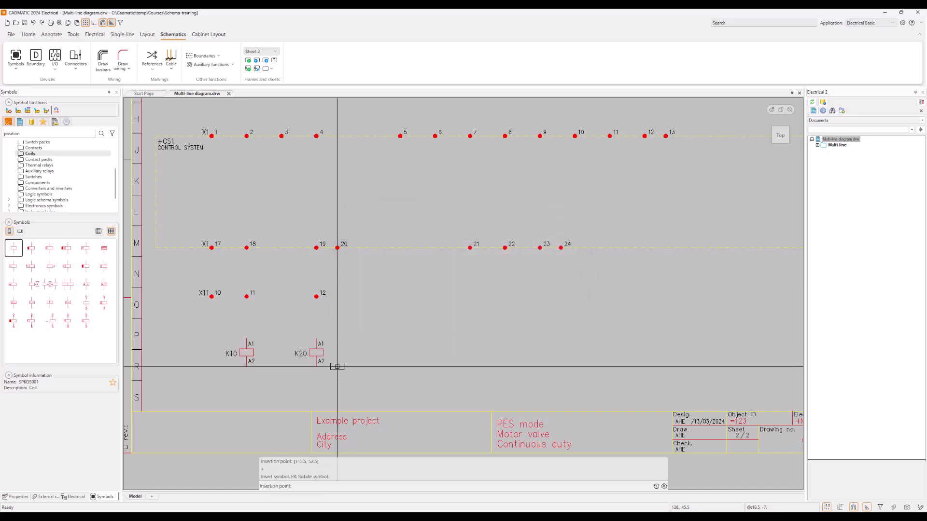
Search the symbol library for "diod" and bring up the Diodes category of the electronics symbols.
key(Escape)
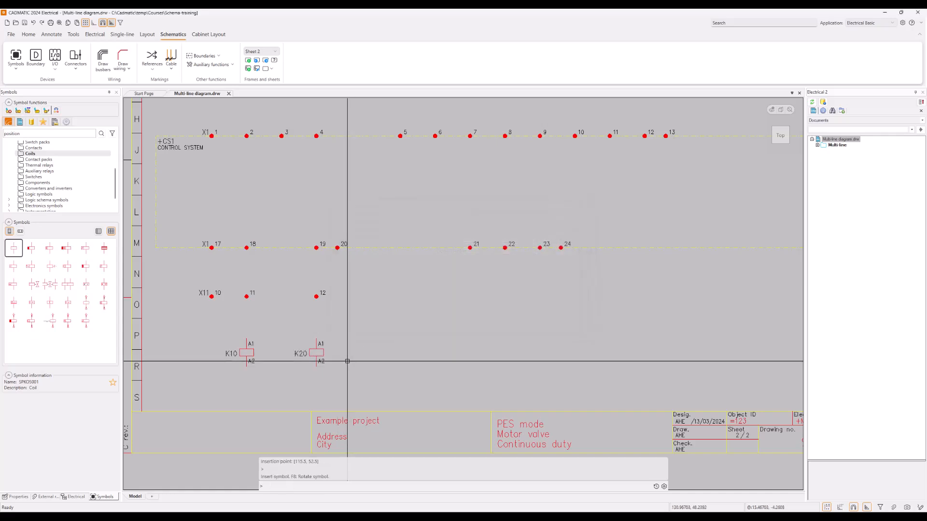
drag(116, 182, 117, 150)
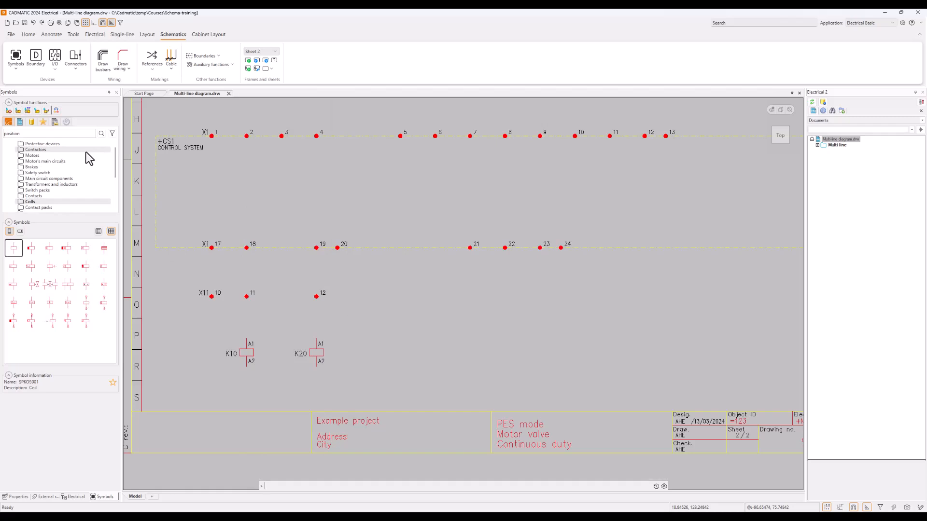
click(38, 135)
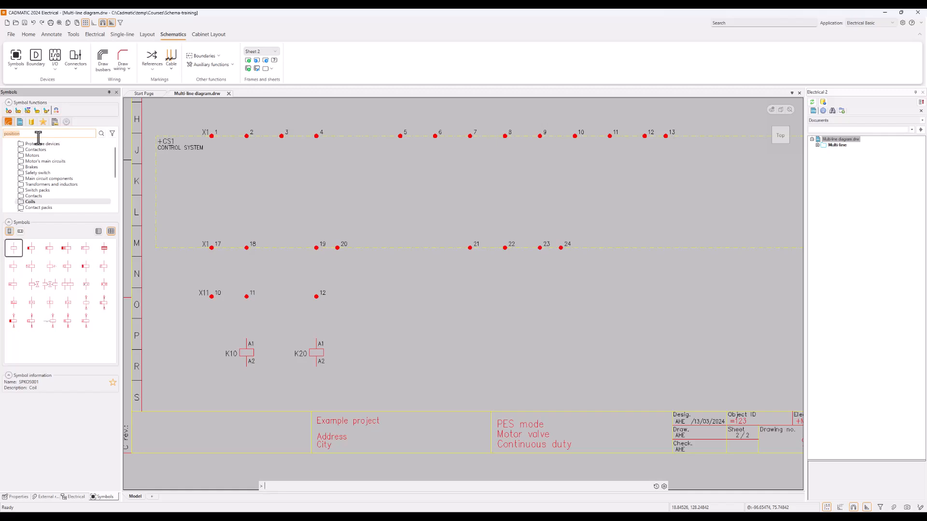
text(diod)
key(Return)
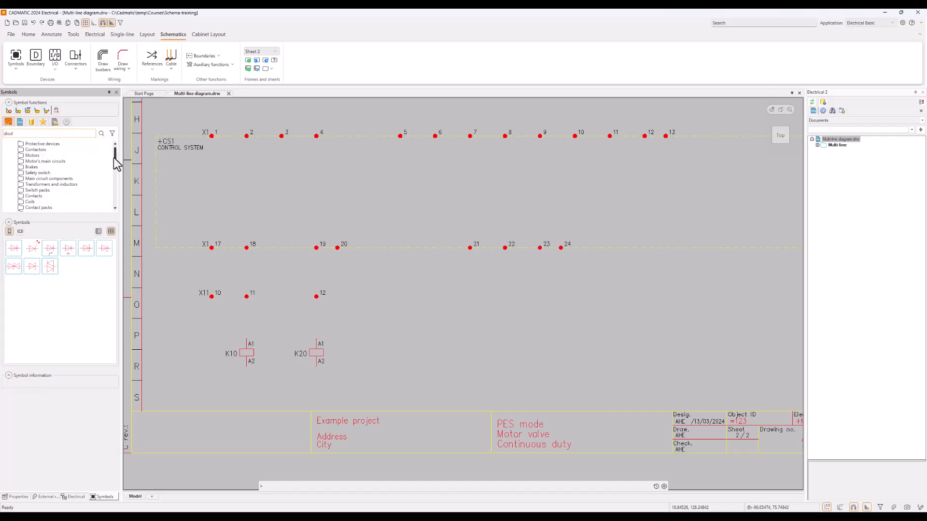
drag(115, 157, 115, 194)
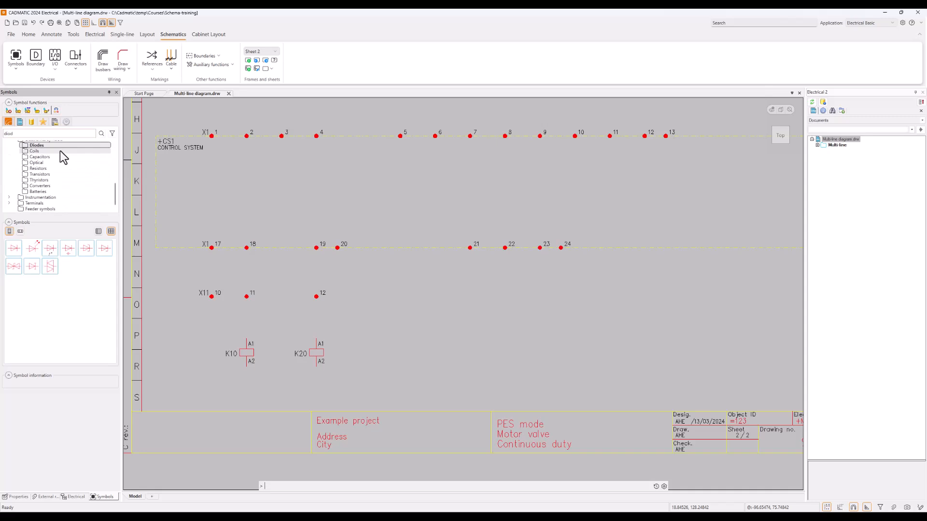
Insert the plain Diode symbol, rotated 90° to point upwards, between coils K10 and K20.
click(14, 250)
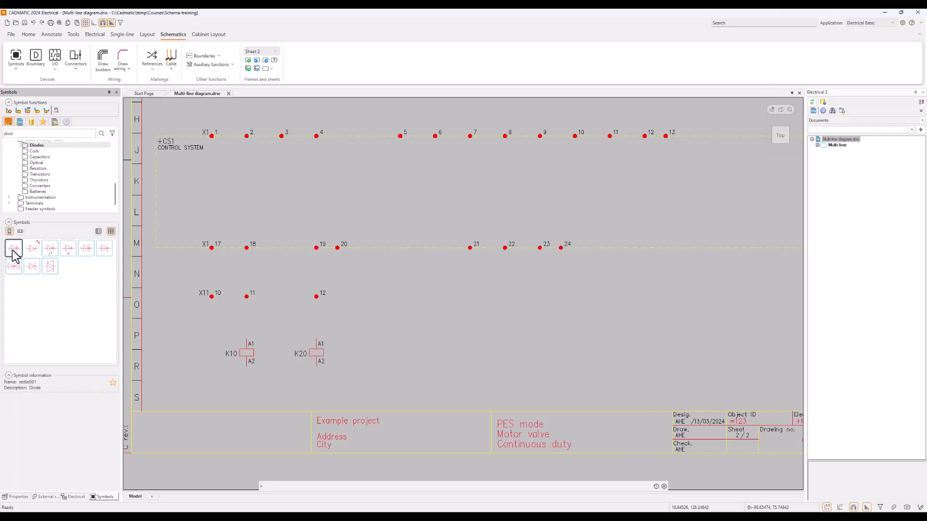
mouse_move(13, 251)
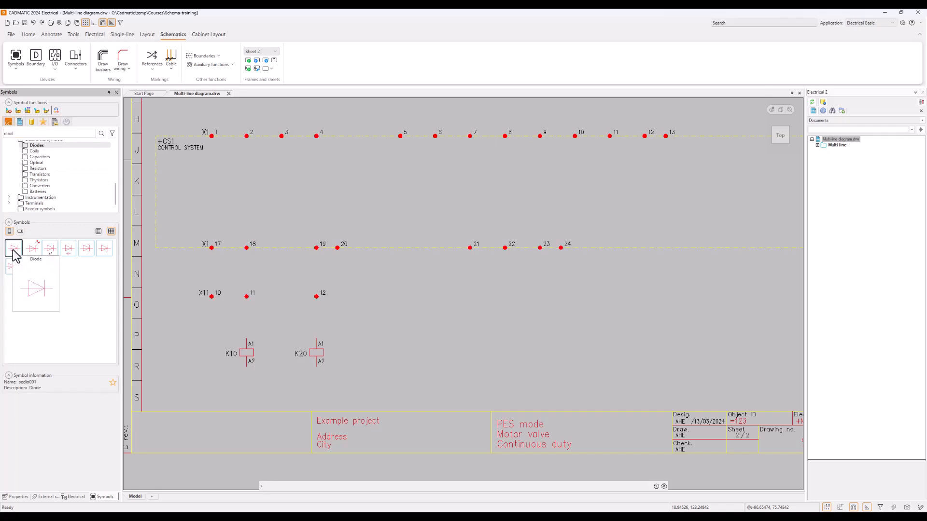
double_click(14, 249)
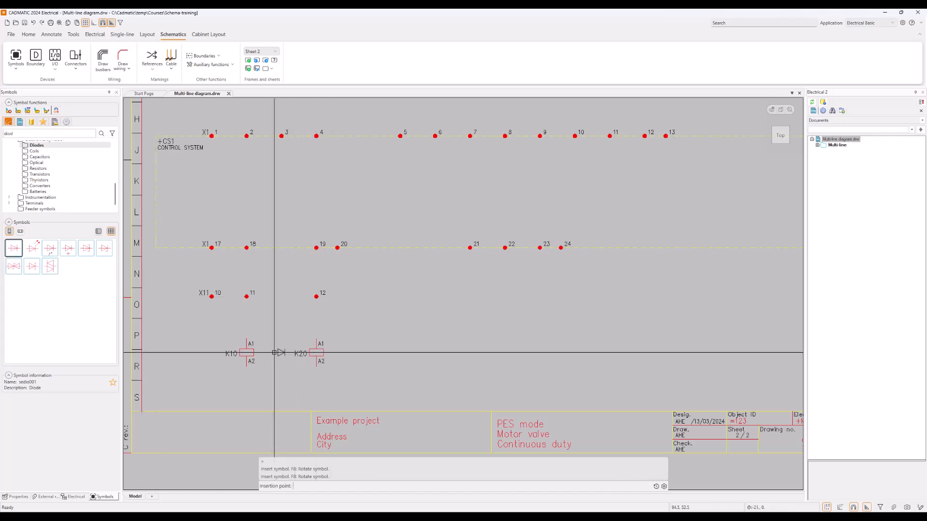
key(F8)
key(F8)
key(F8)
key(F8)
key(F8)
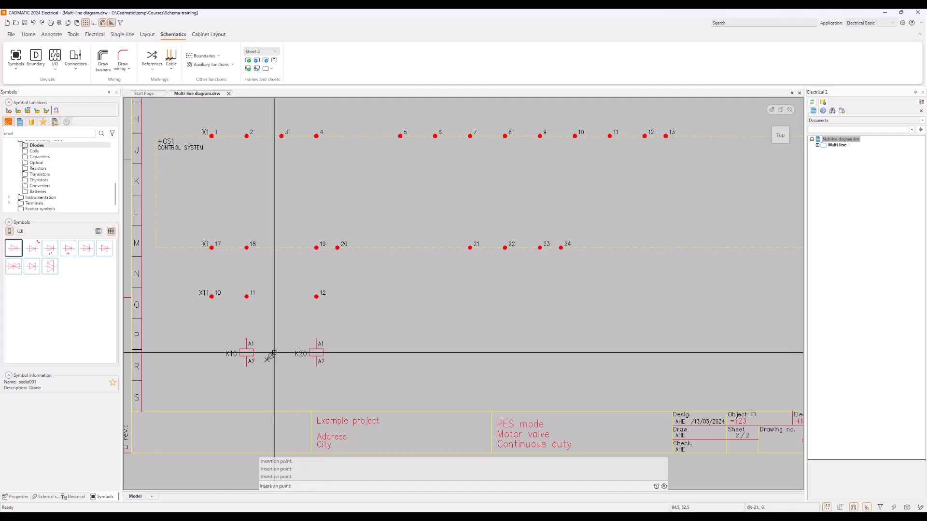
key(F8)
key(F8)
key(F8)
key(F8)
key(F8)
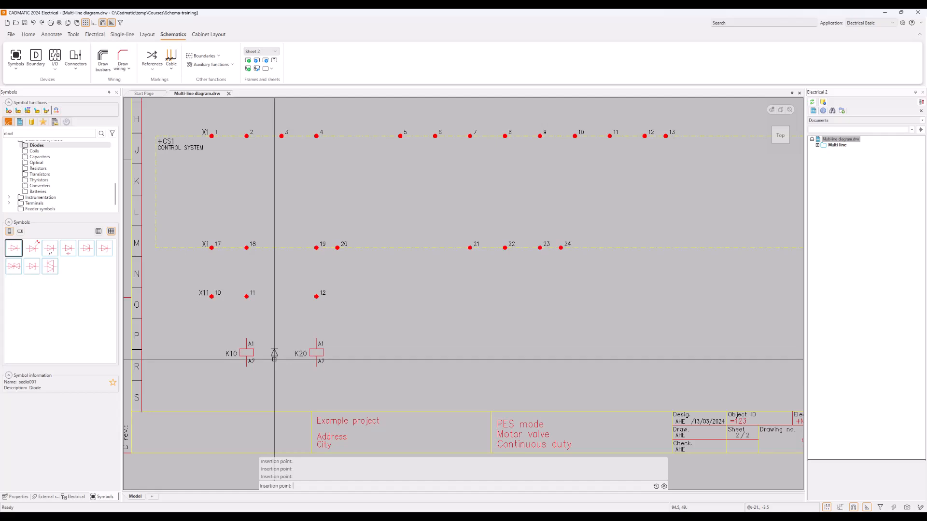
click(274, 359)
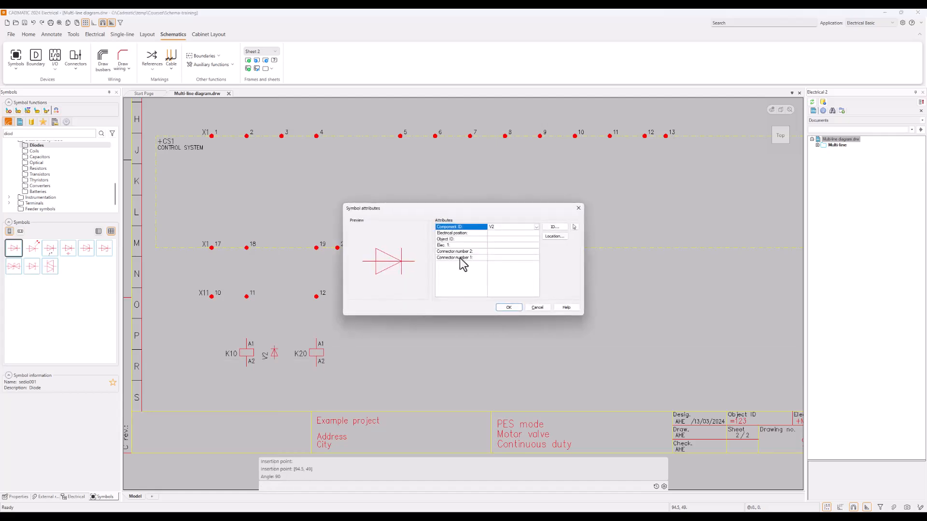
Clear the component ID of the diode beside coil K10 and accept its symbol attributes.
drag(496, 228, 479, 229)
key(Delete)
click(508, 309)
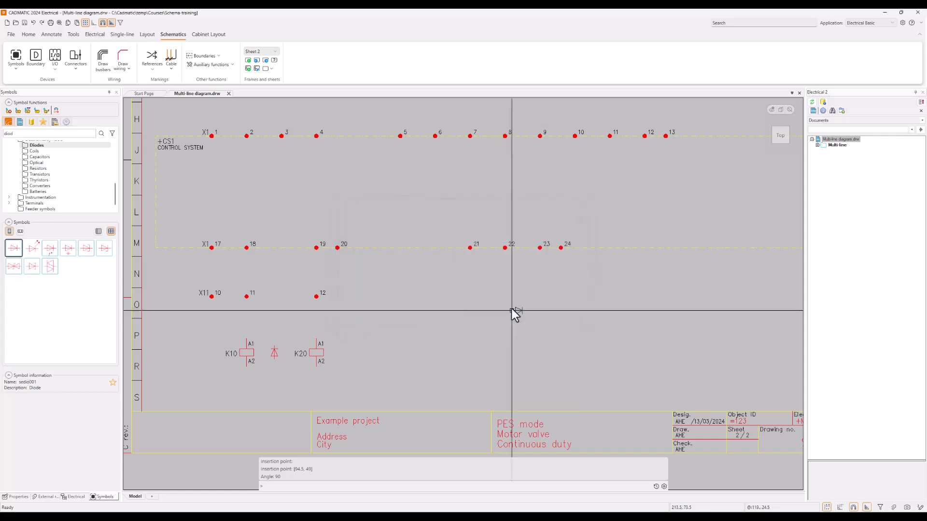
Insert a second diode at a 90° angle beside coil K20, with its component ID left blank.
key(F8)
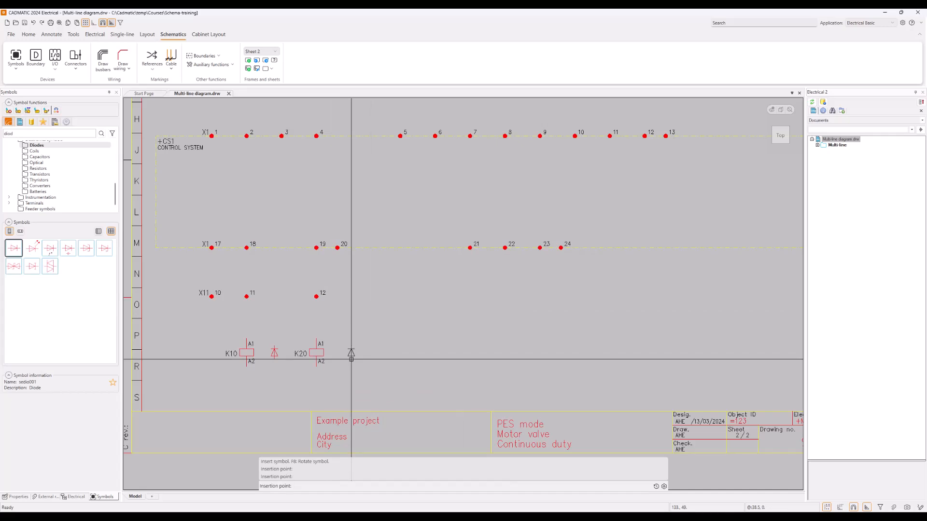
click(344, 359)
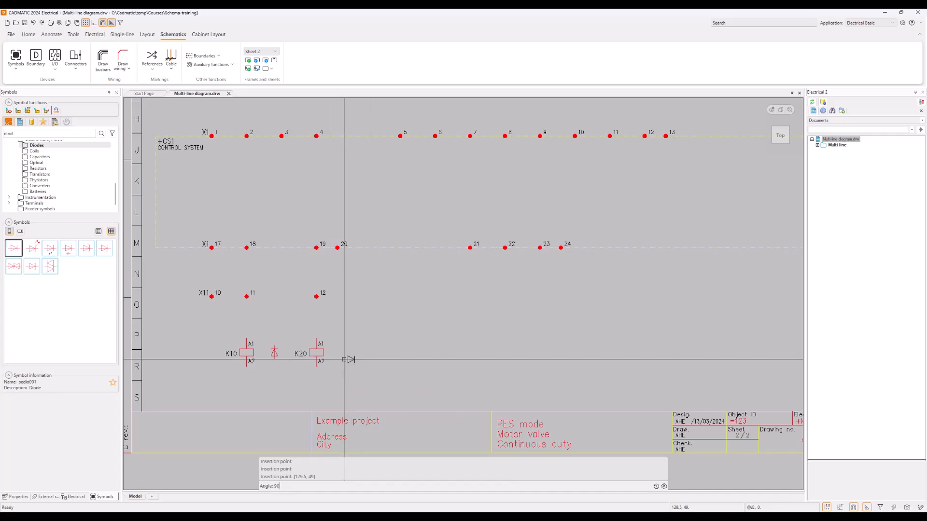
key(Return)
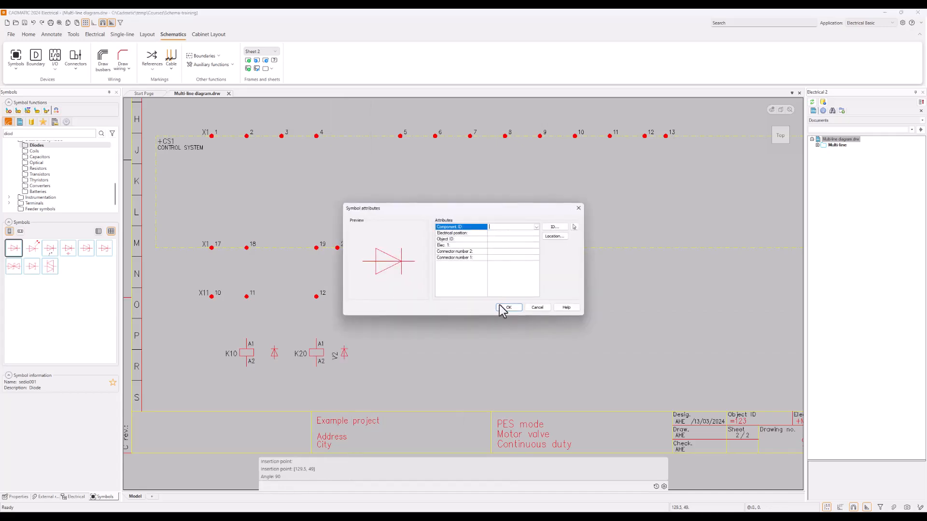
click(508, 309)
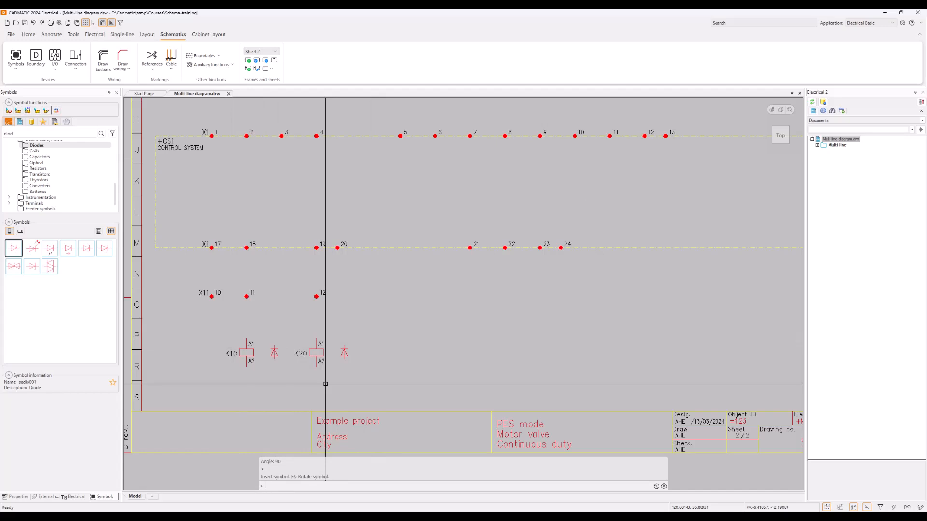
click(352, 360)
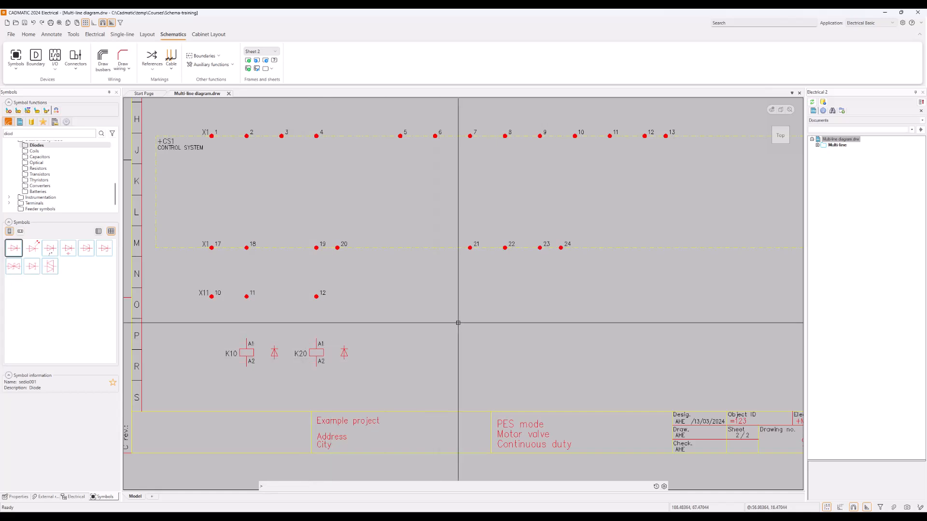
Insert the 3-pos. knob symbol from the Switches category in line with the coils, beyond the K20 diode.
middle_drag(508, 314, 450, 330)
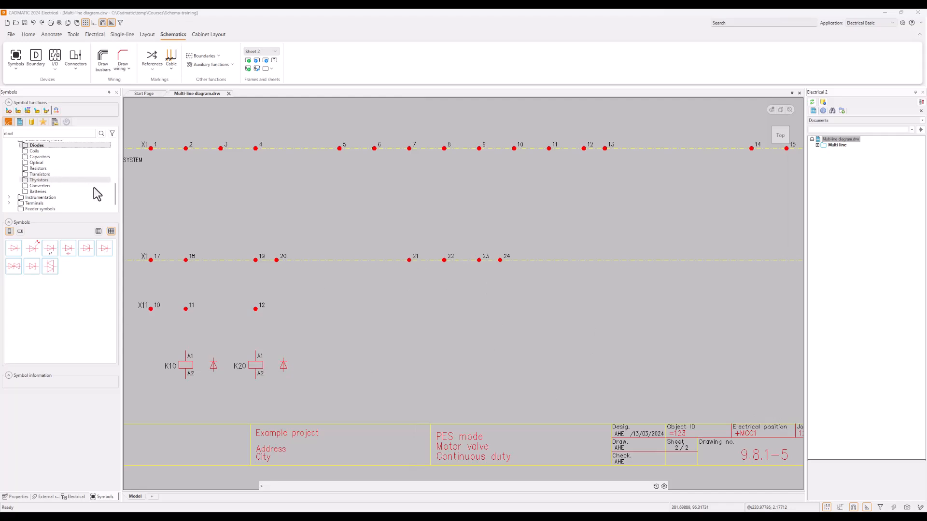
drag(116, 196, 116, 181)
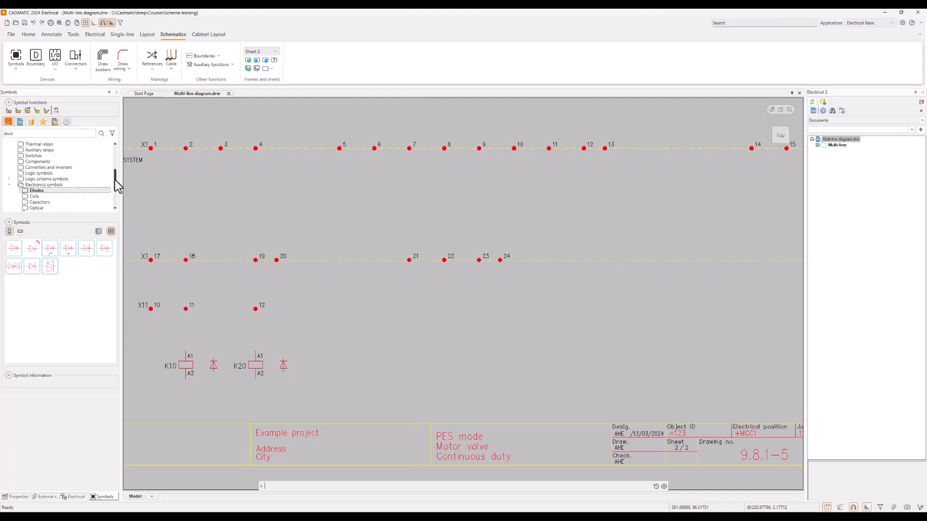
click(49, 157)
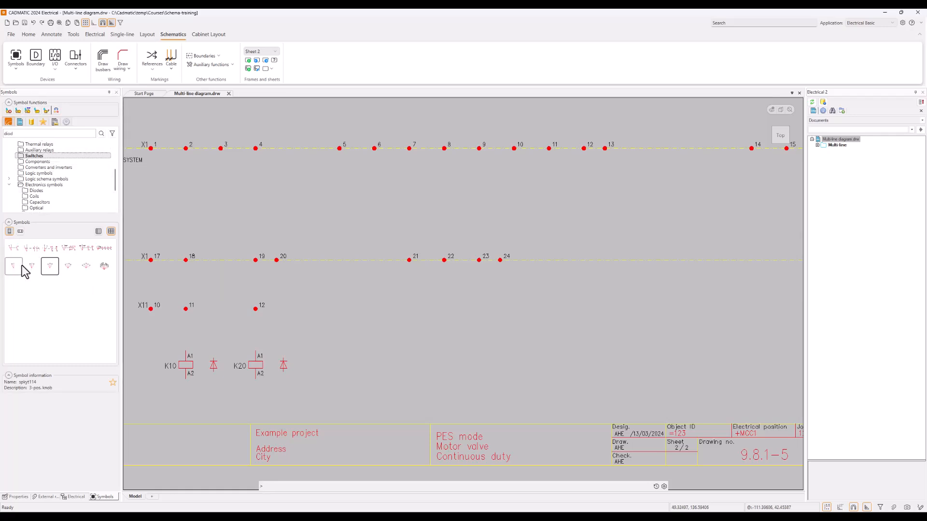
click(14, 248)
mouse_move(34, 254)
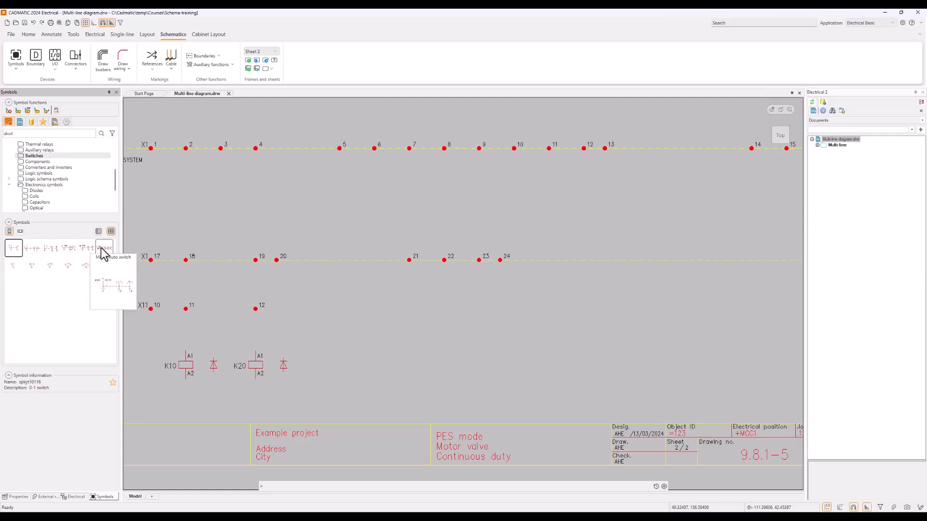
mouse_move(105, 266)
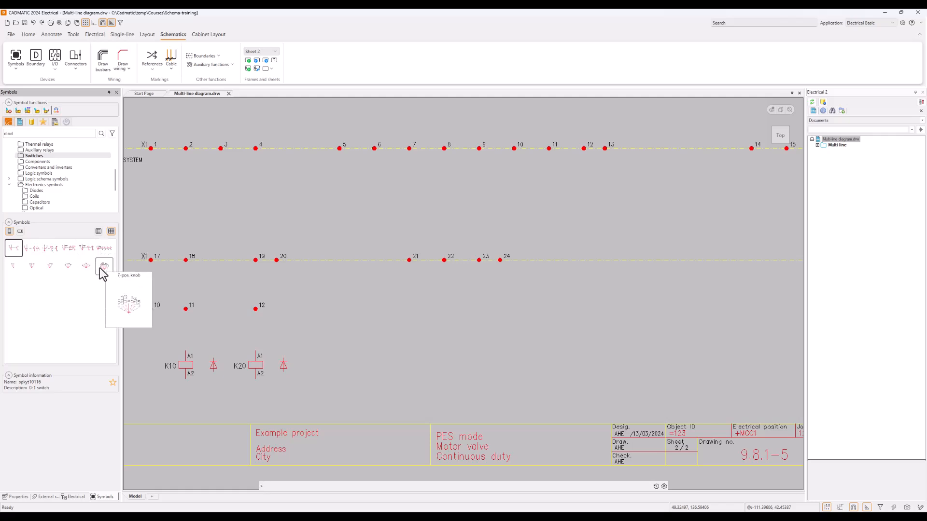
mouse_move(17, 267)
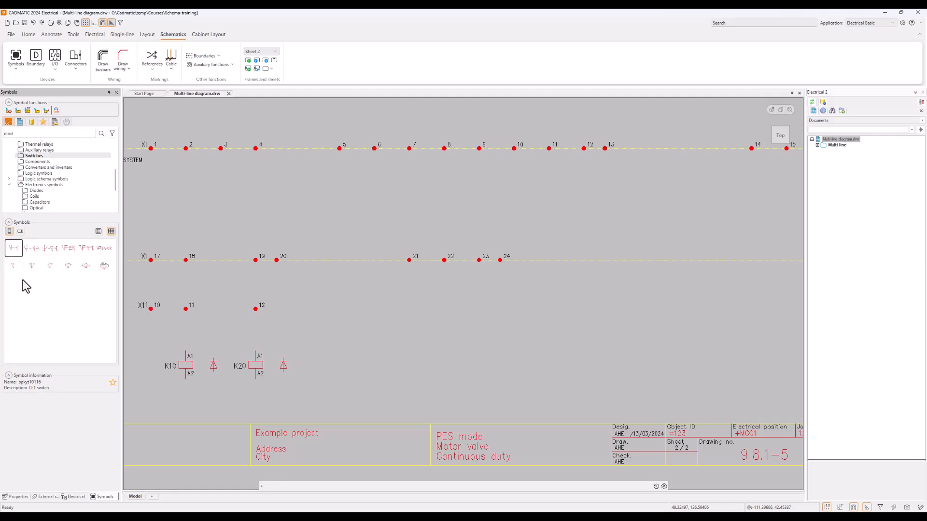
right_click(50, 268)
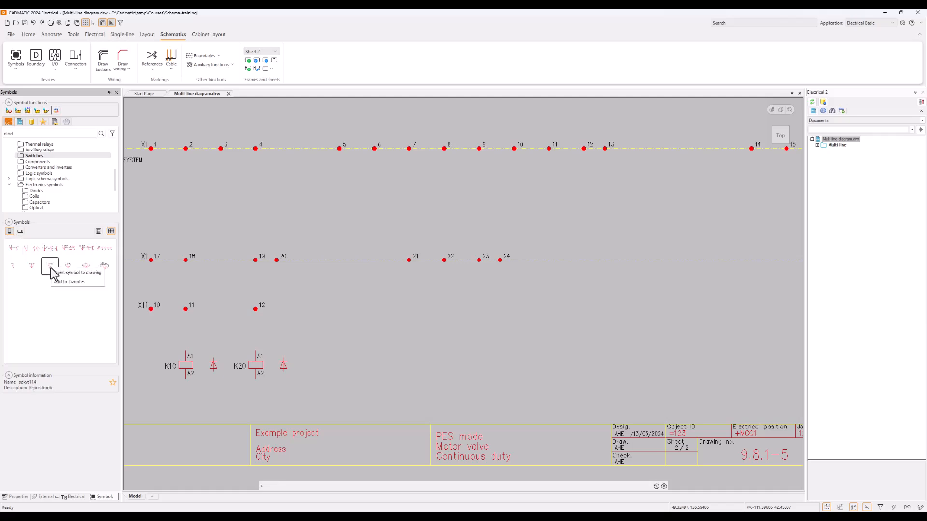
click(79, 272)
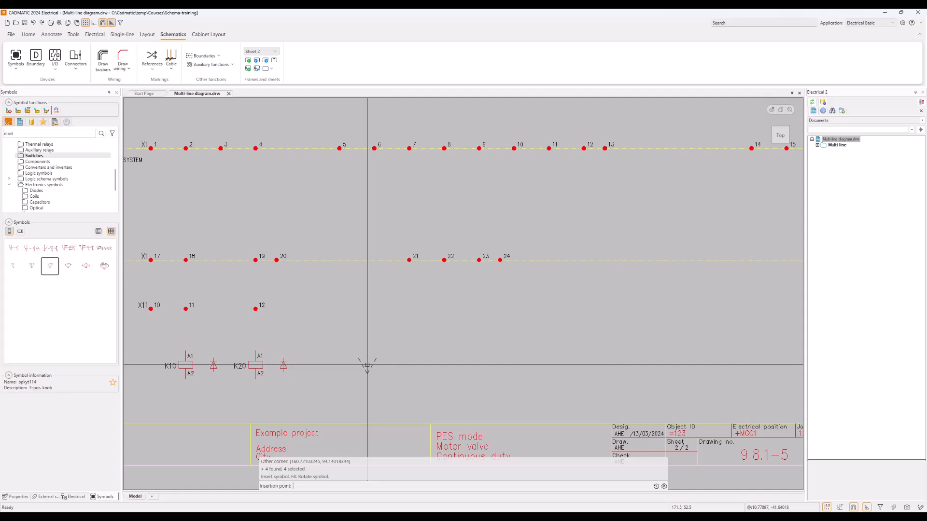
click(367, 365)
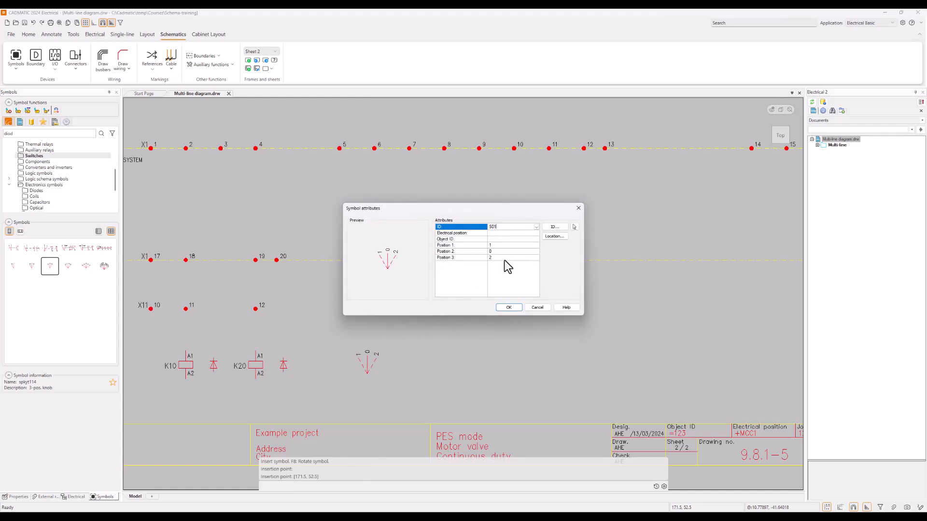
Set the knob's ID to S01, Position 1 to OPEN and Position 3 to CLOSE.
text(S01)
click(491, 245)
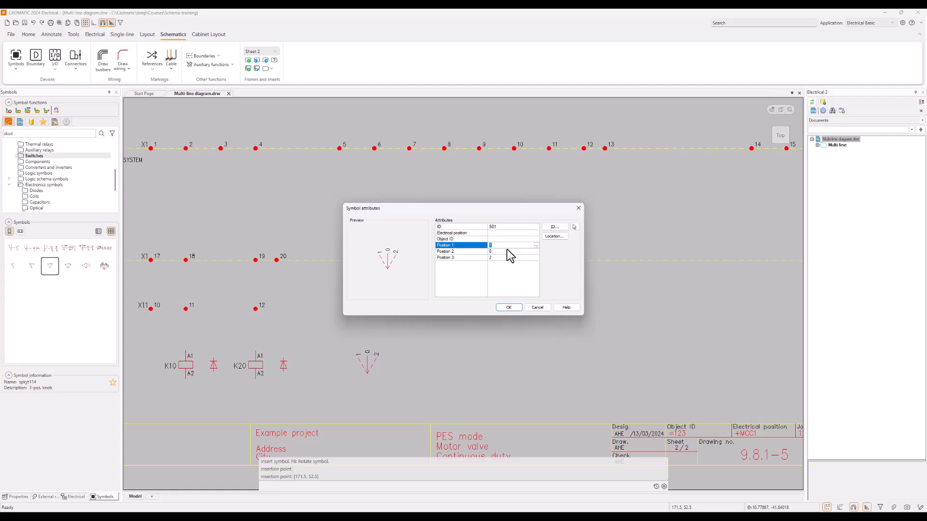
text(OPEN)
key(Tab)
key(Tab)
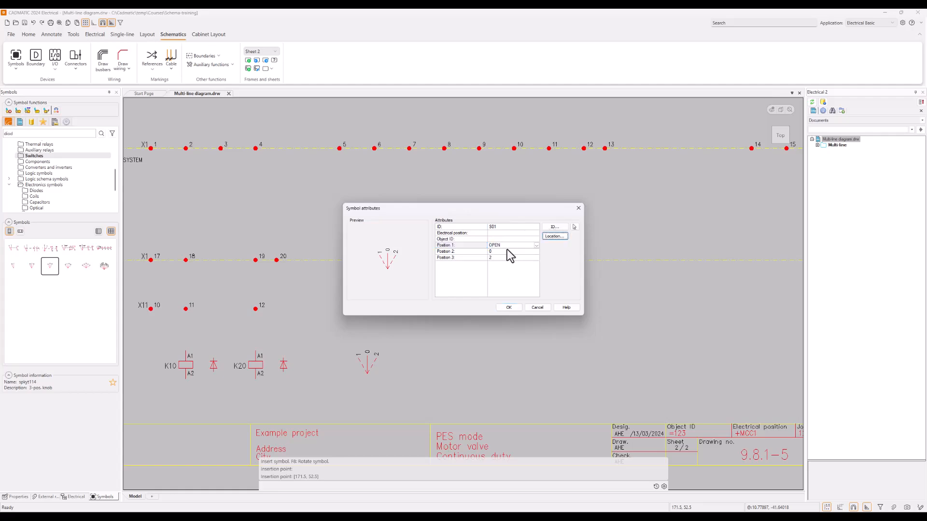
click(511, 252)
click(509, 258)
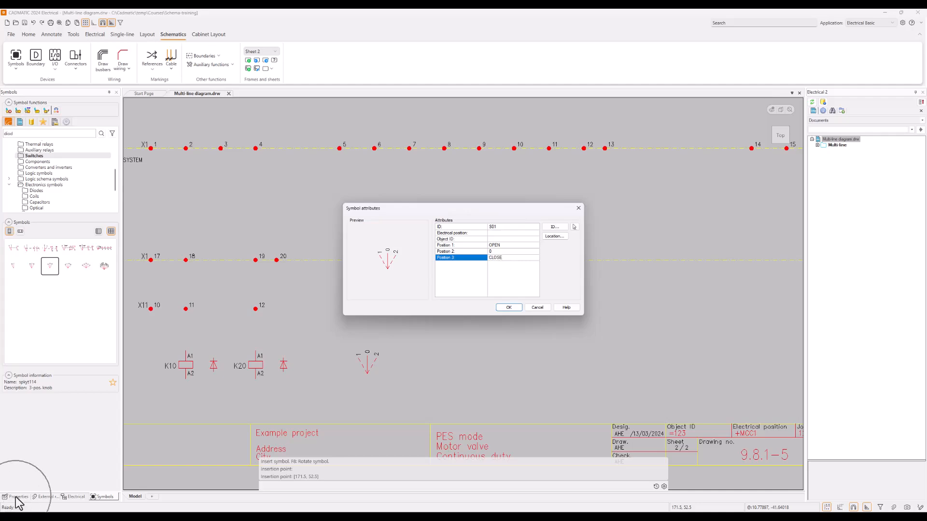
click(509, 308)
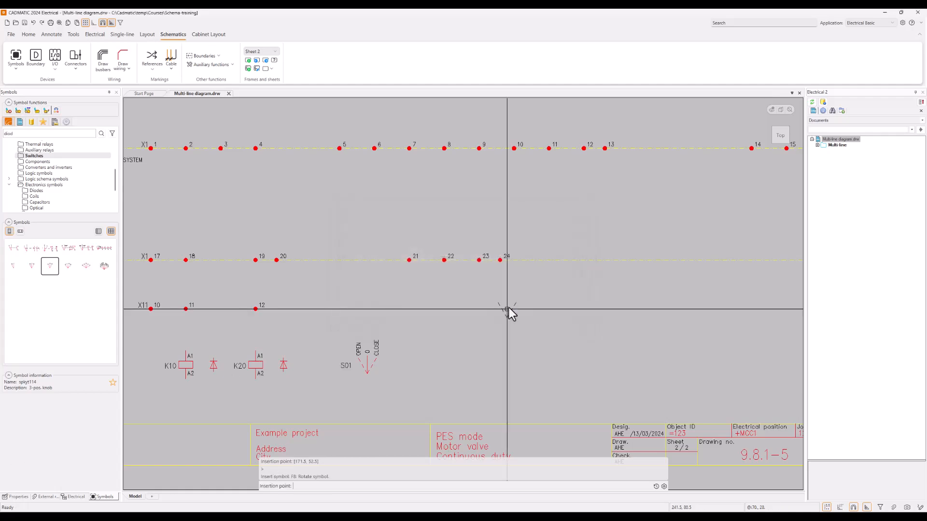
key(Escape)
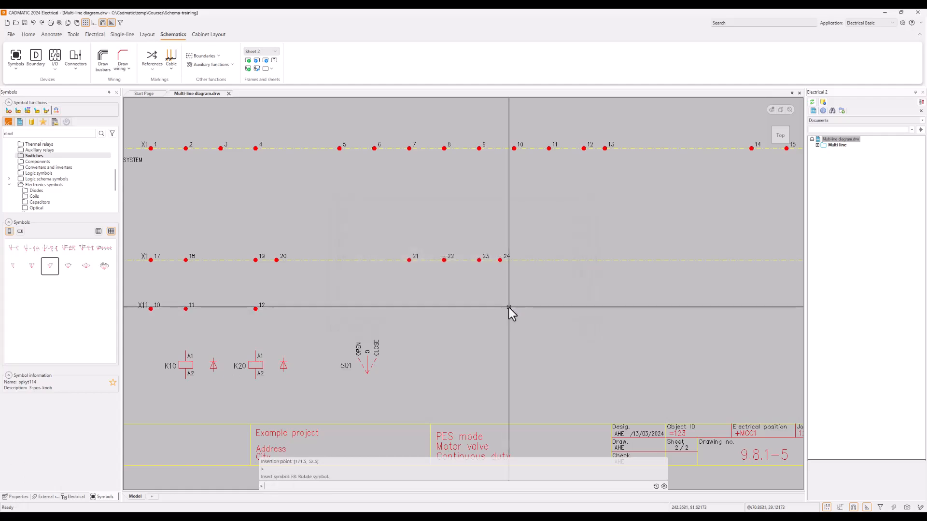
Add a normally-open auxiliary contact to switch S01, aligned below terminal 21, with upper number 1 and lower number 2.
click(367, 373)
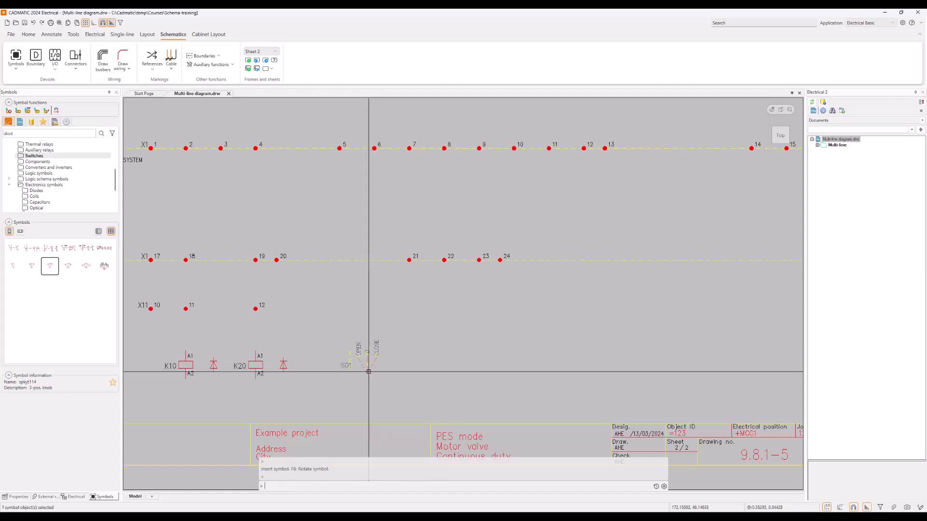
right_click(369, 372)
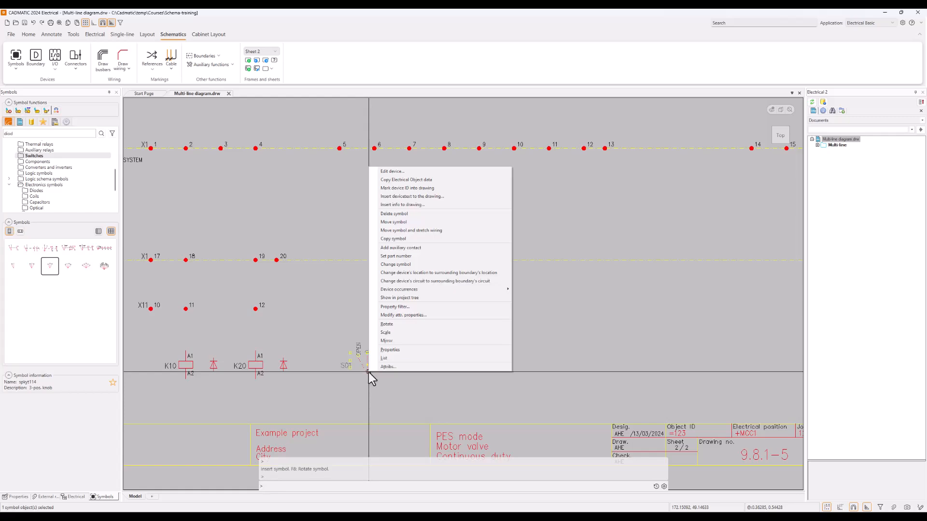
click(415, 249)
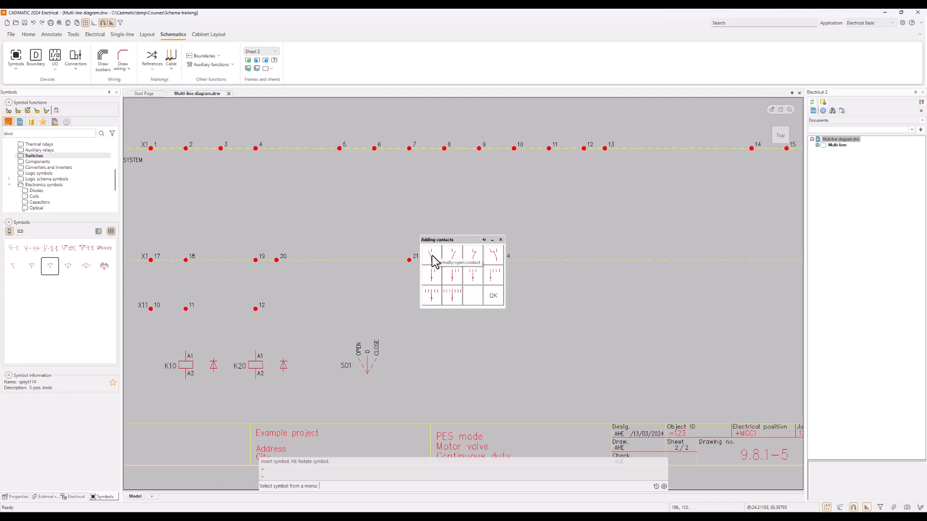
click(431, 255)
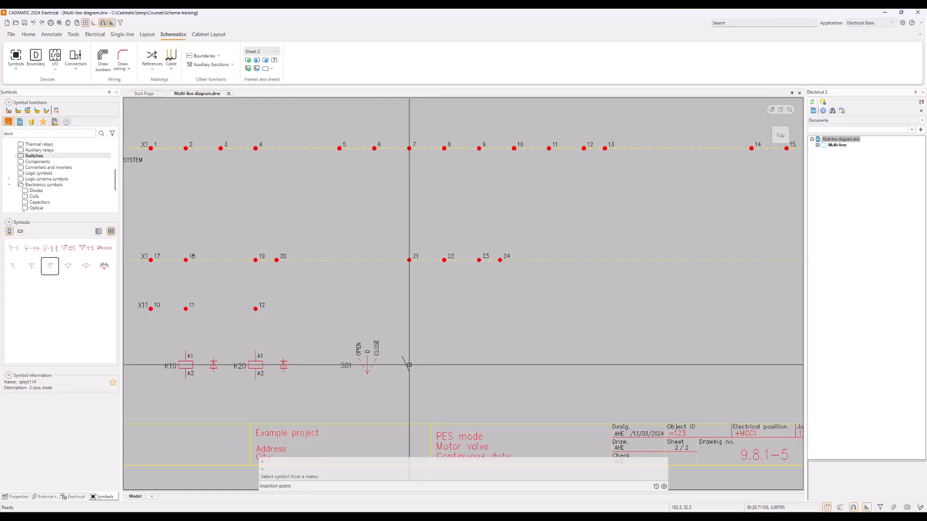
click(409, 365)
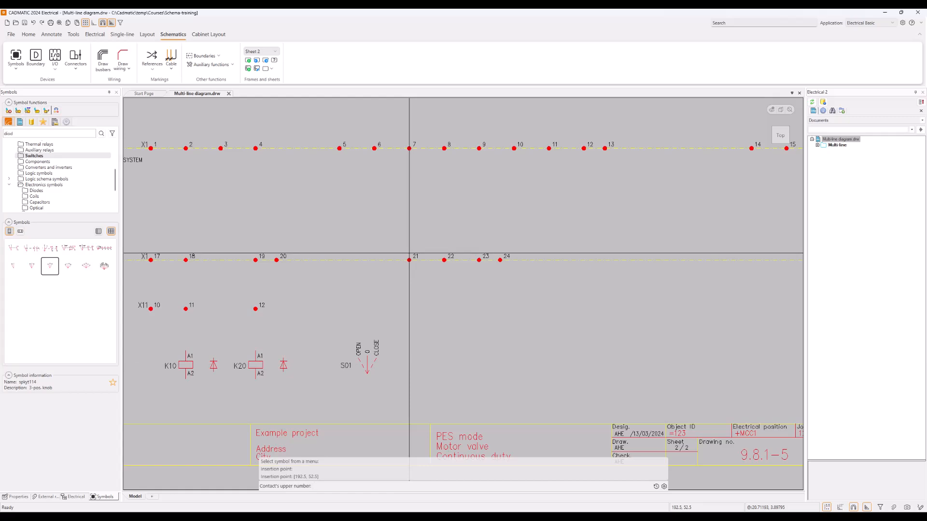
text(1)
key(Return)
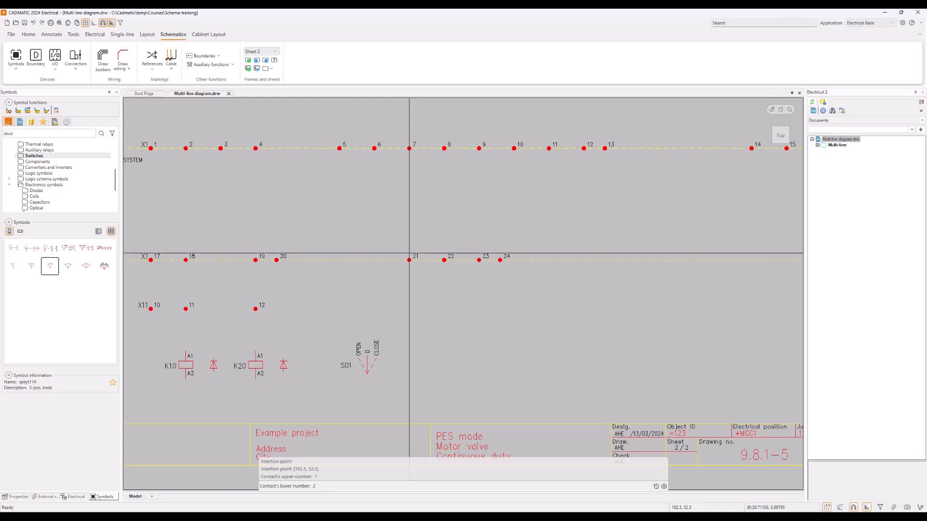
key(Return)
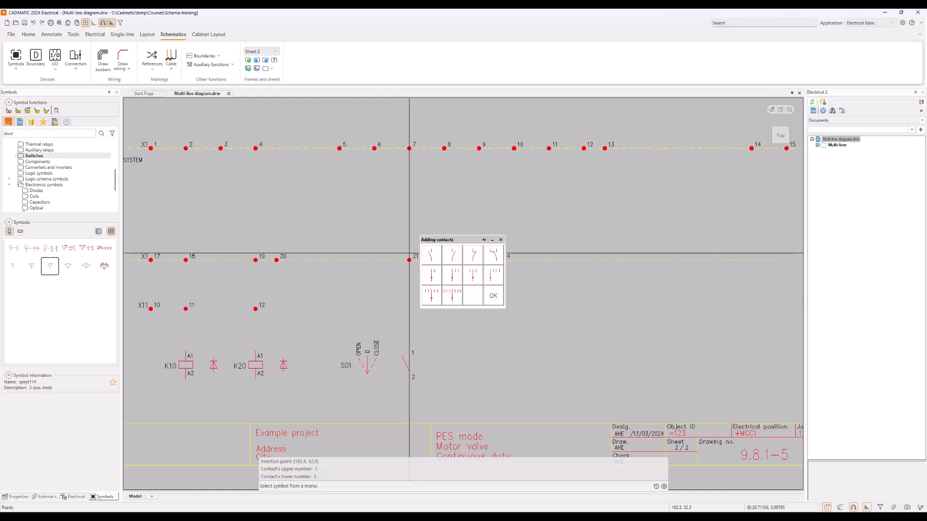
Add a mirrored normally-open contact to S01 below terminal 22, numbered 3 and 4, and finish adding contacts.
click(454, 255)
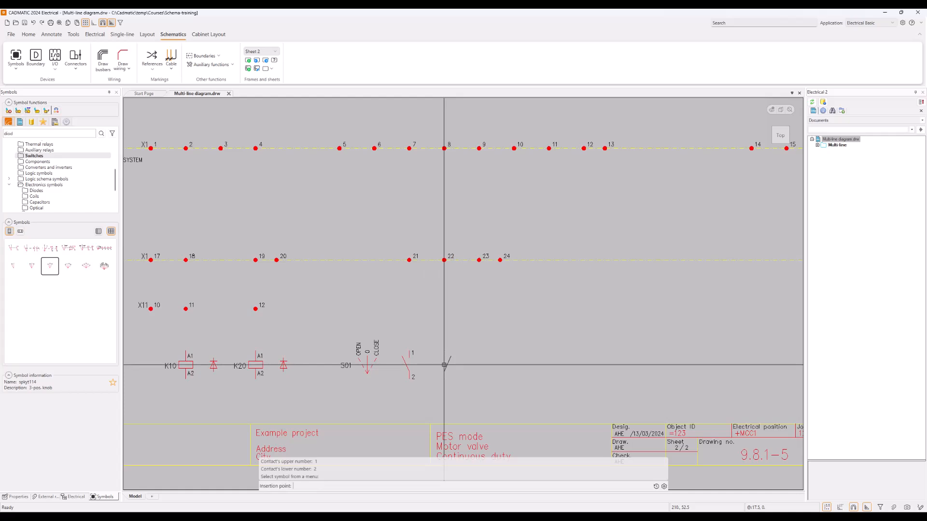
click(444, 365)
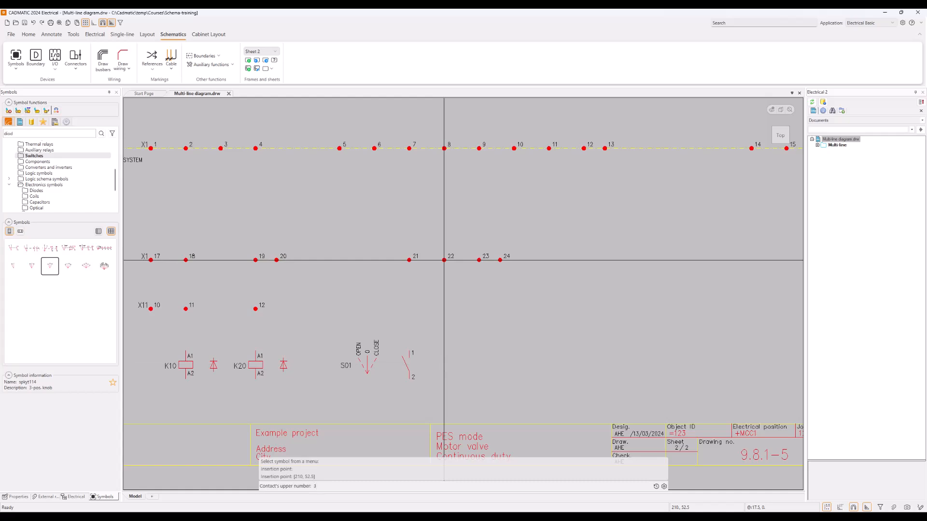
key(Return)
text(4)
key(Return)
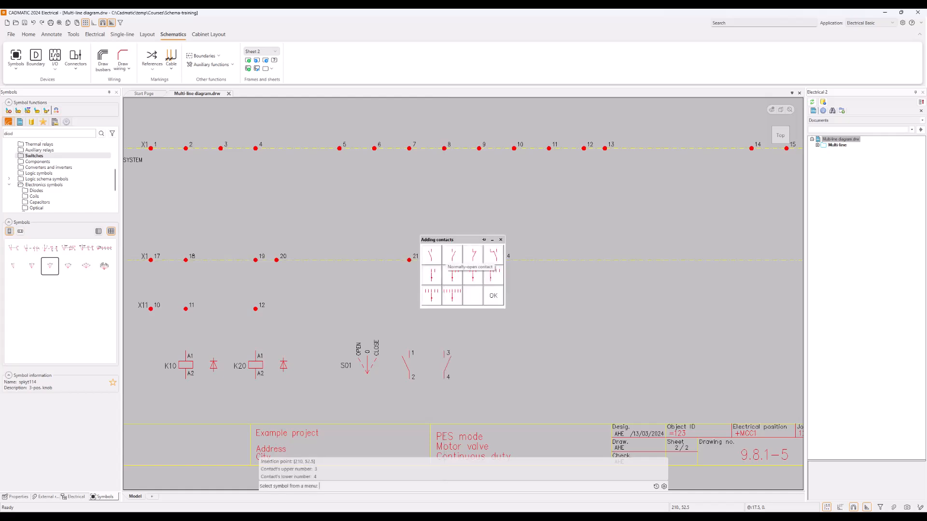
click(493, 296)
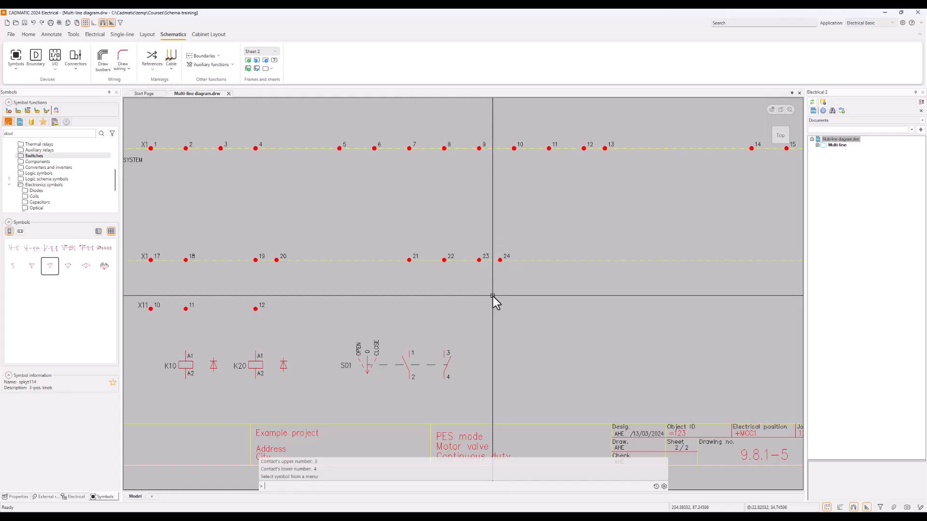
Examine the S01 knob and its linked contacts by selecting the symbols individually, leaving them unchanged.
click(359, 352)
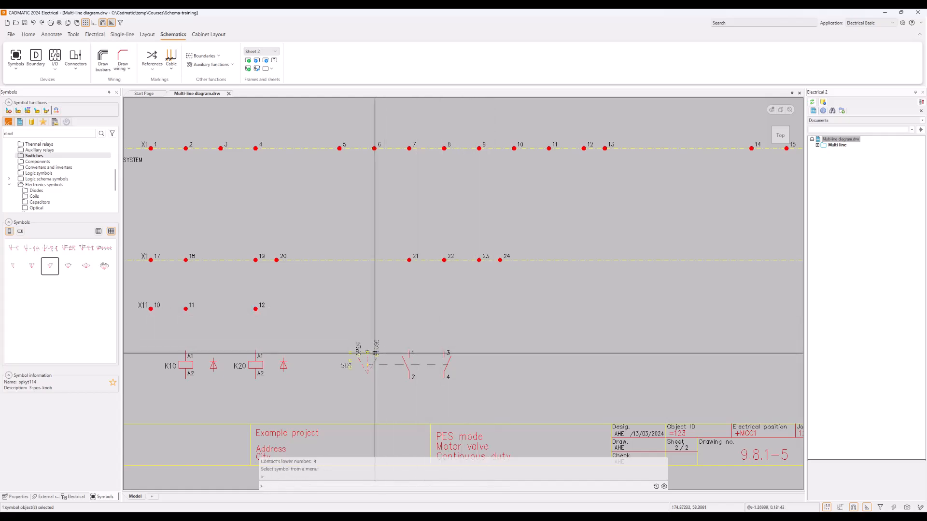
key(Escape)
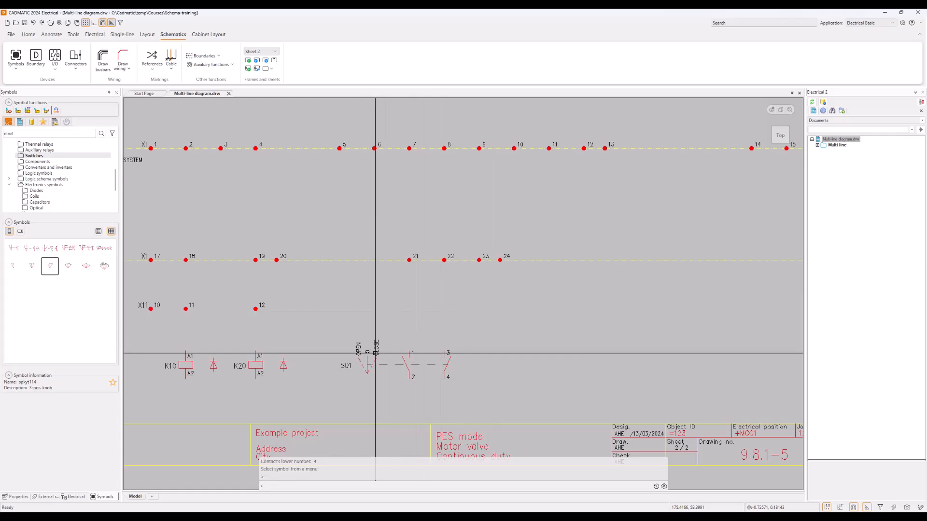
click(412, 353)
click(444, 356)
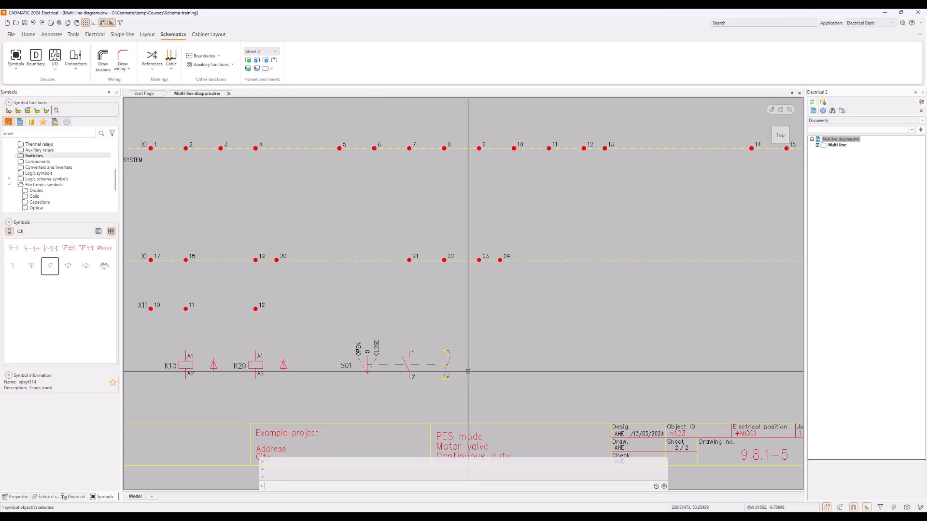
key(Escape)
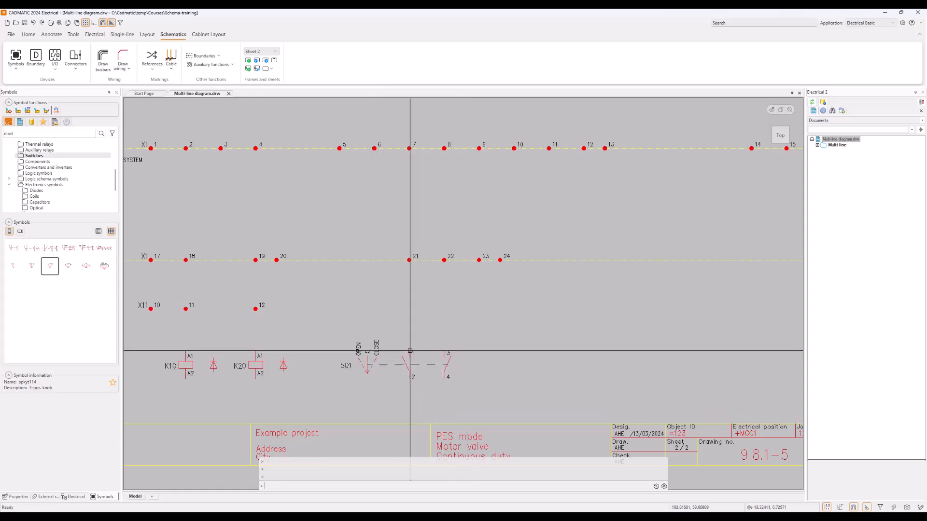
mouse_move(411, 351)
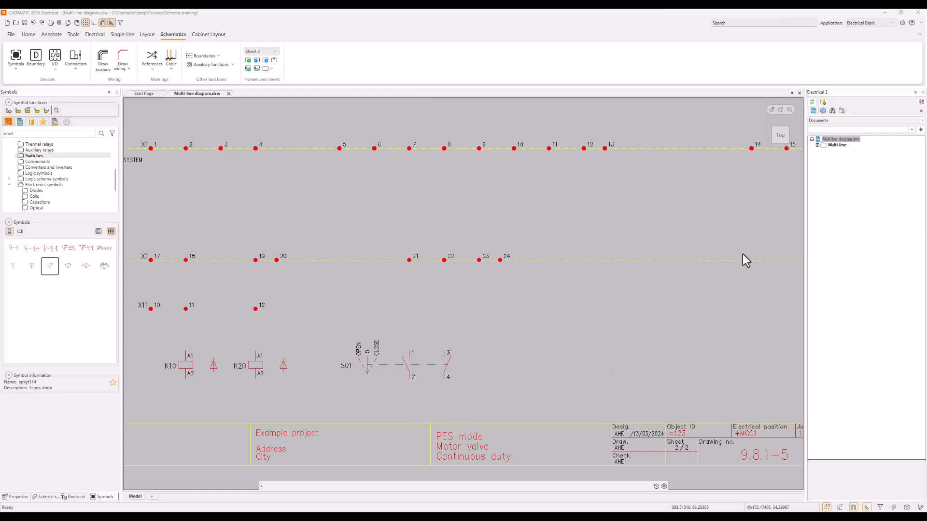
click(594, 297)
click(343, 305)
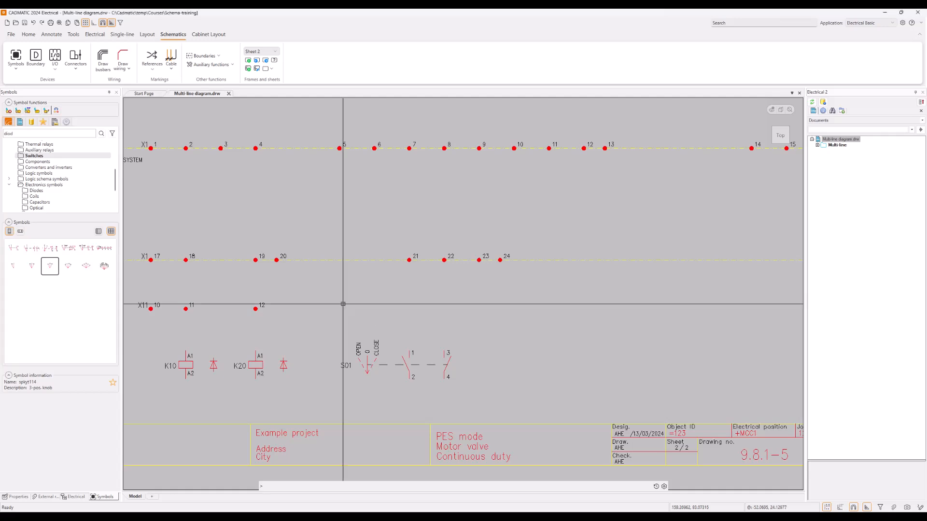
click(168, 407)
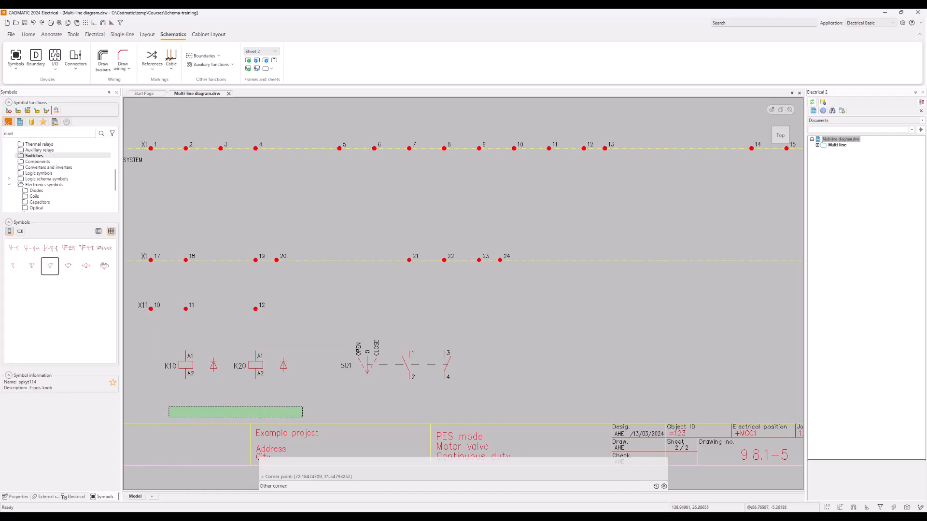
click(303, 417)
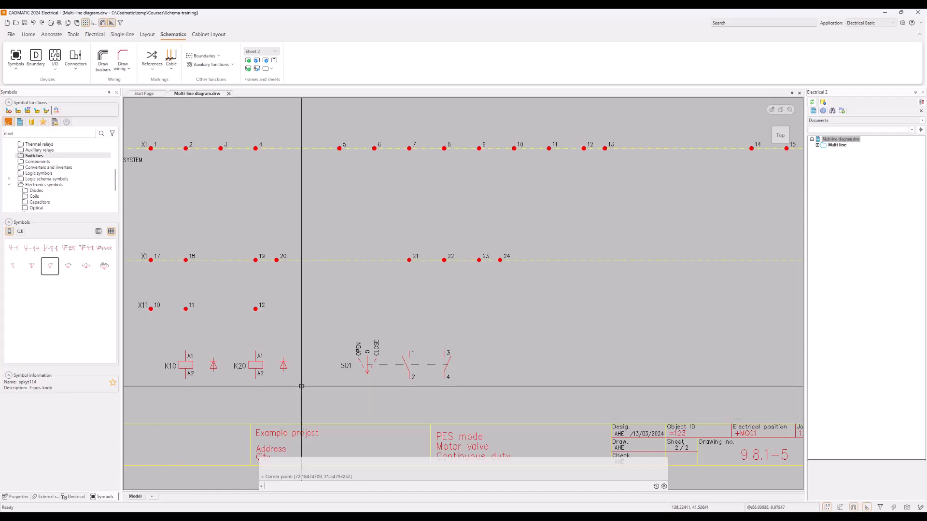
Draw a control circuit wire from X1 terminal 1 up through X11:13, across, and down through the relay contact and X11:14 to X1 terminal 2.
scroll(301, 385, down, 4)
scroll(303, 381, up, 3)
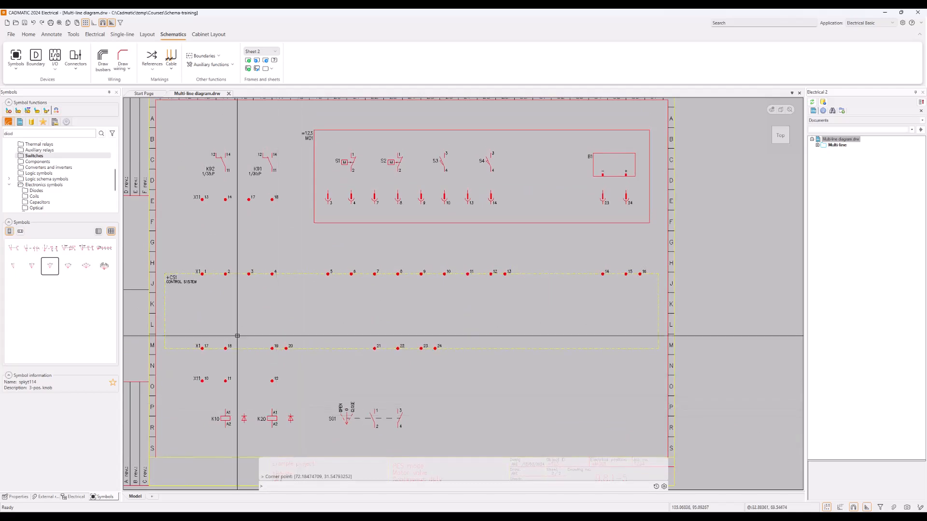
click(124, 67)
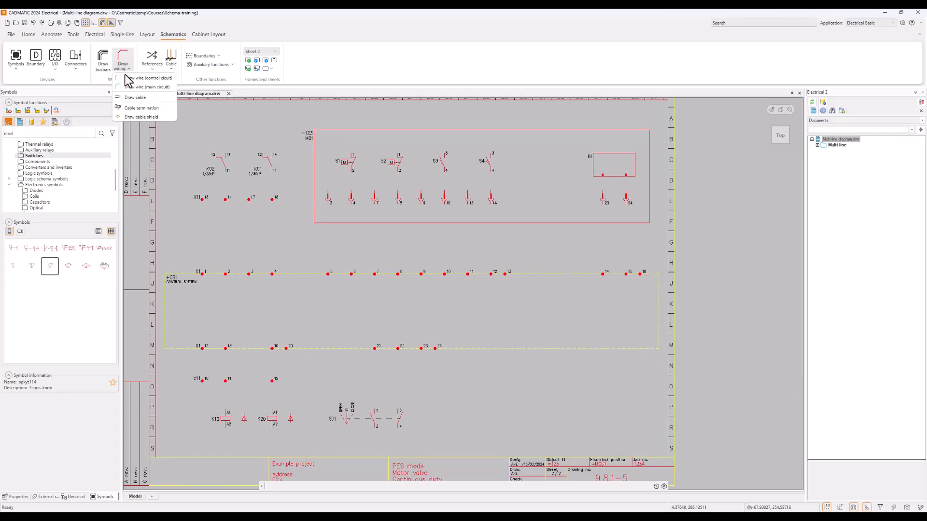
click(155, 79)
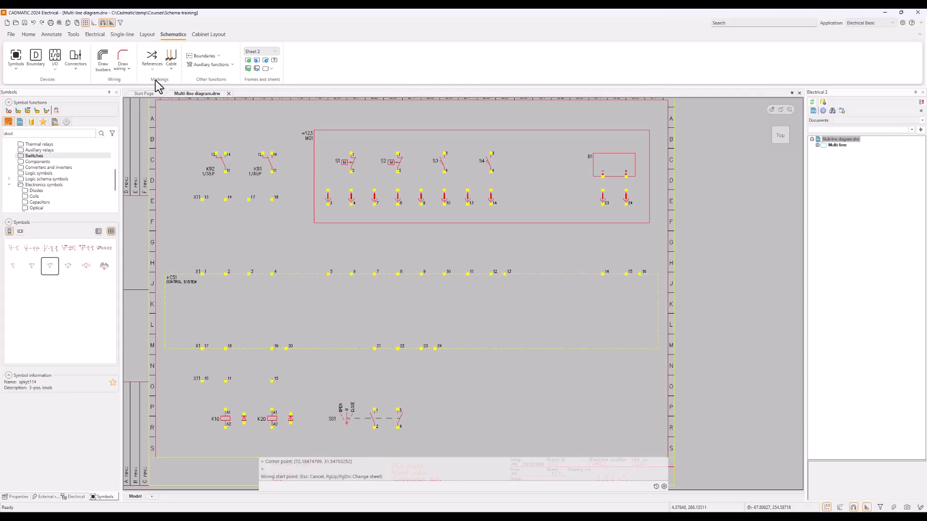
click(202, 273)
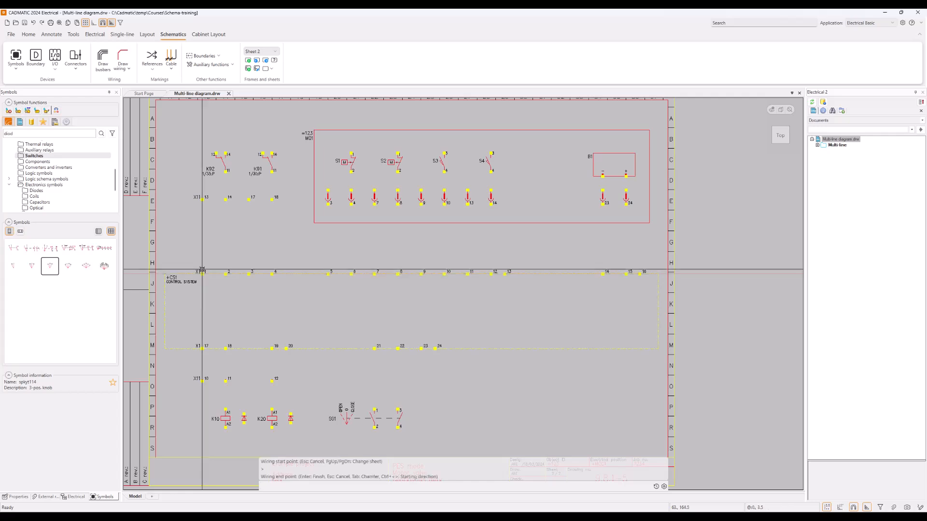
click(226, 135)
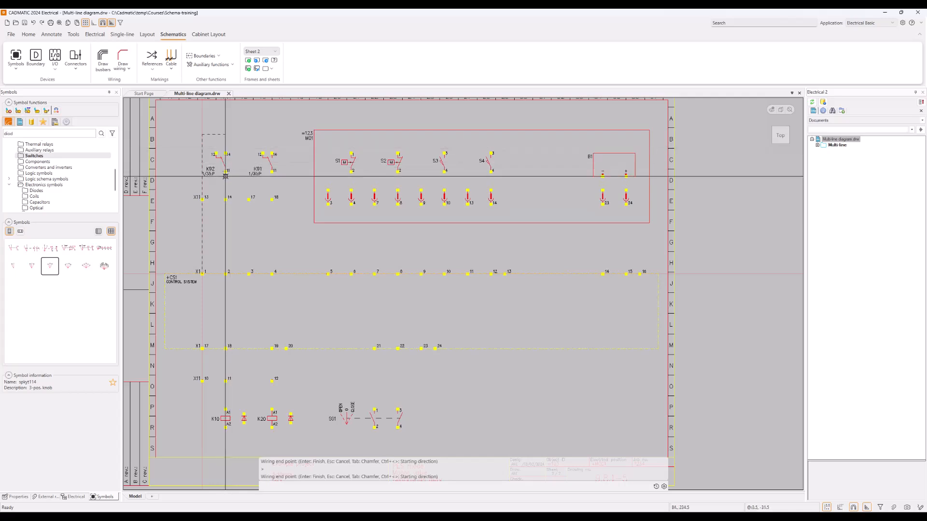
click(225, 274)
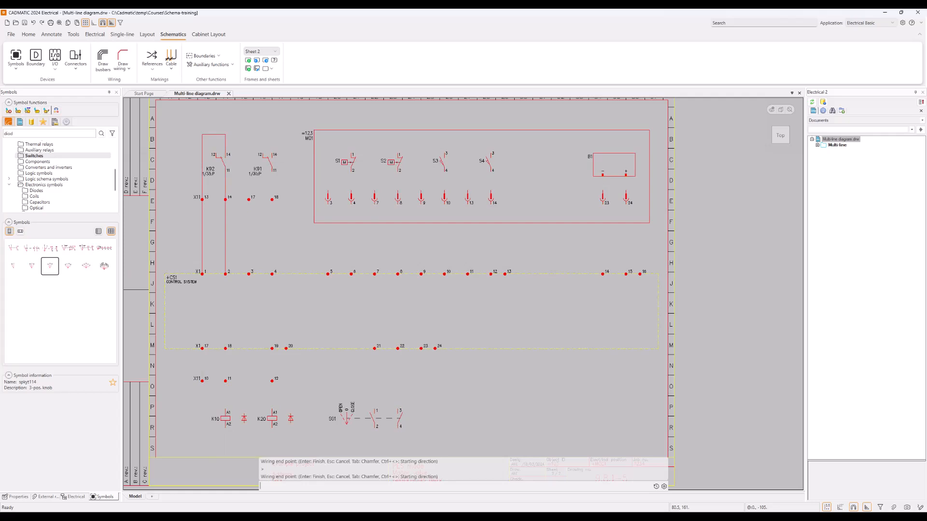
Draw a control circuit wire loop from X1 terminal 3 through X11:17, the second relay contact and X11:18 to X1 terminal 4.
key(Return)
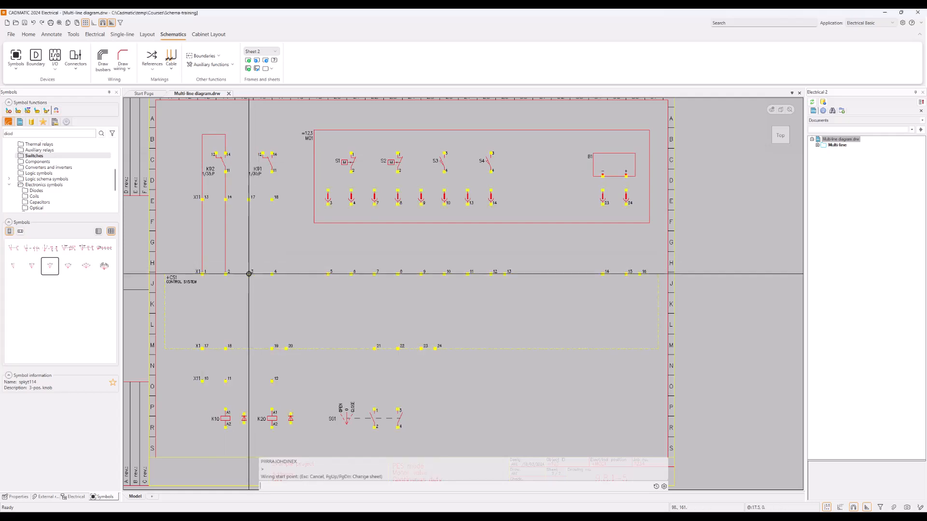
click(248, 273)
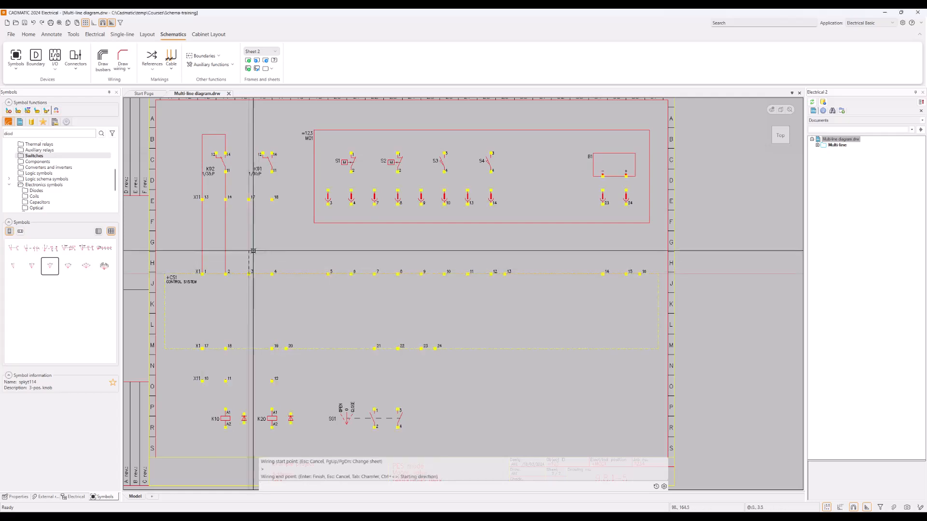
click(271, 134)
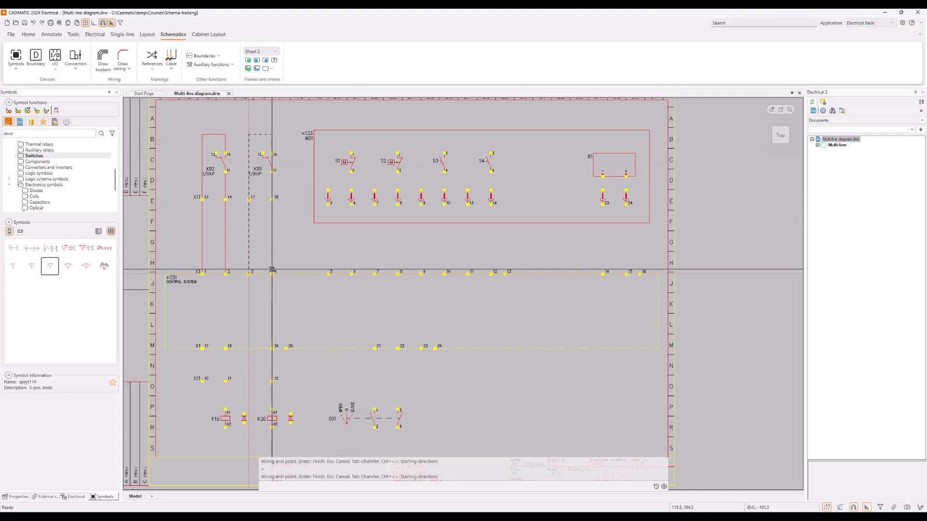
click(272, 274)
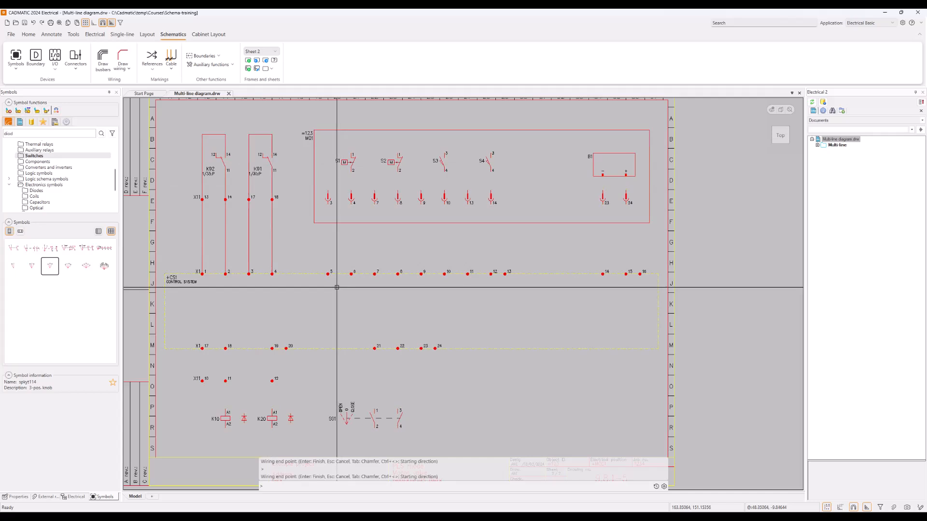
Draw a control circuit wire loop from X1 terminal 5 through connector pin 3, switch S1 and pin 4 to X1 terminal 6.
key(Return)
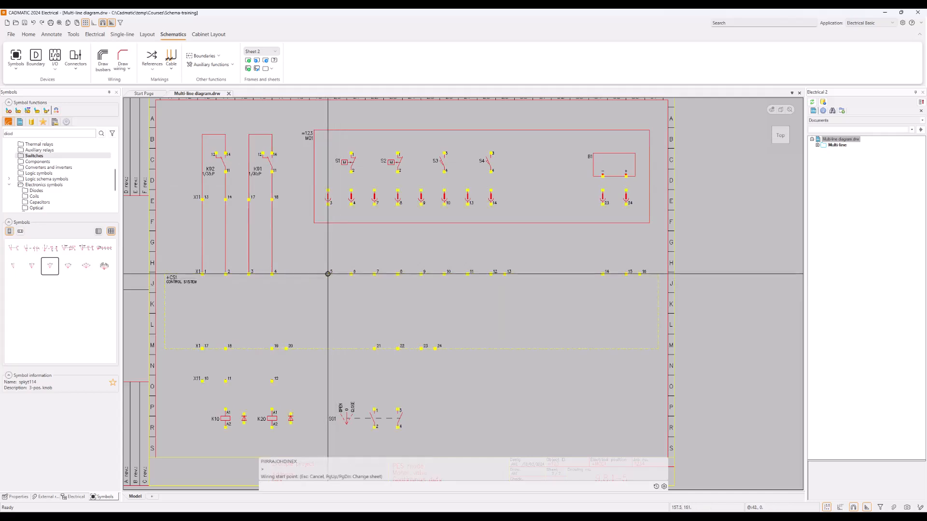
click(327, 274)
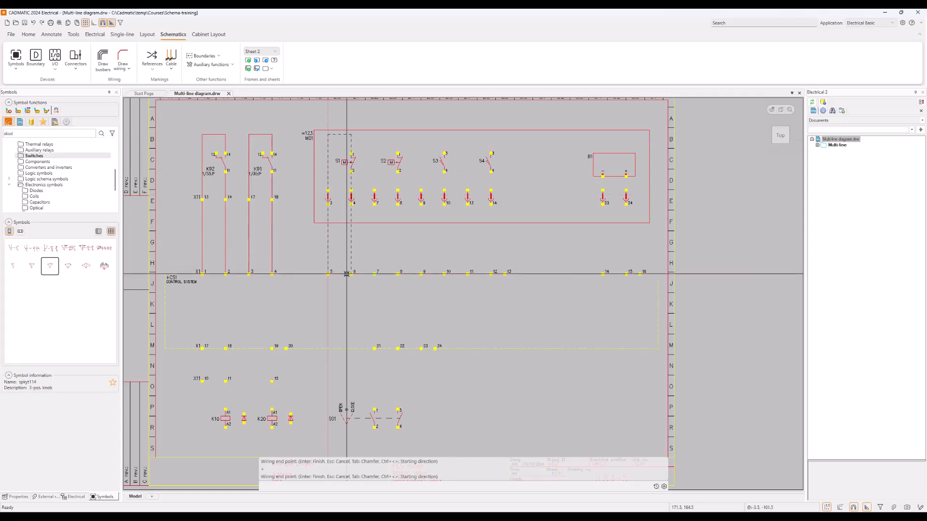
click(351, 274)
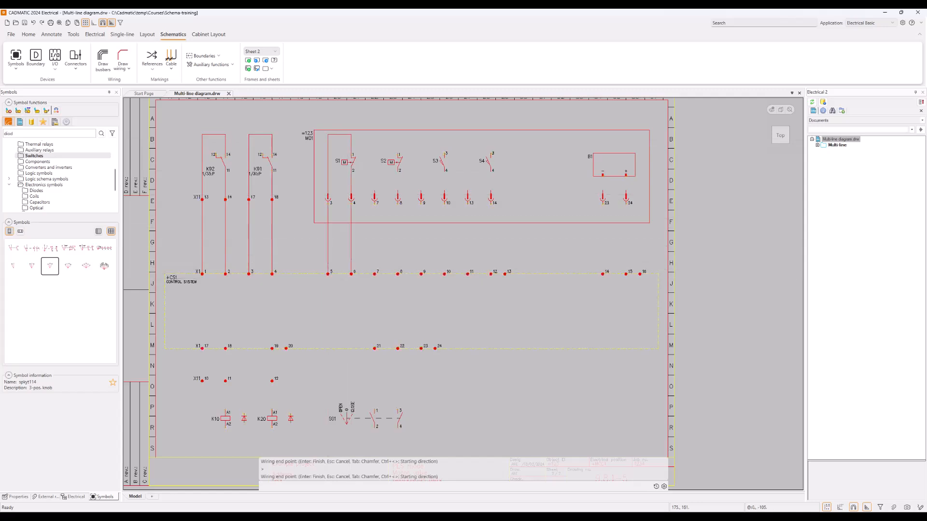
Select separate wire segments of the S1 loop to examine how the wiring is divided at the connector pins.
click(328, 160)
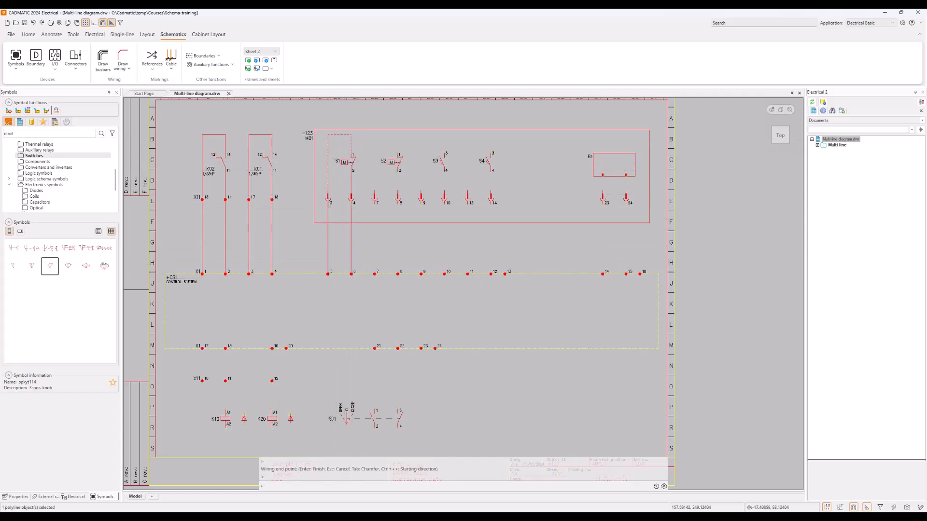
click(353, 171)
key(Escape)
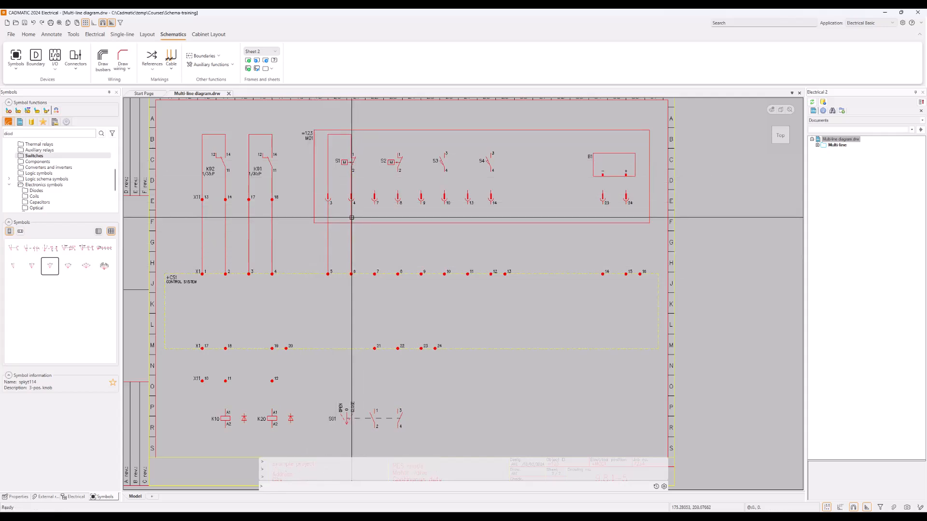
click(329, 218)
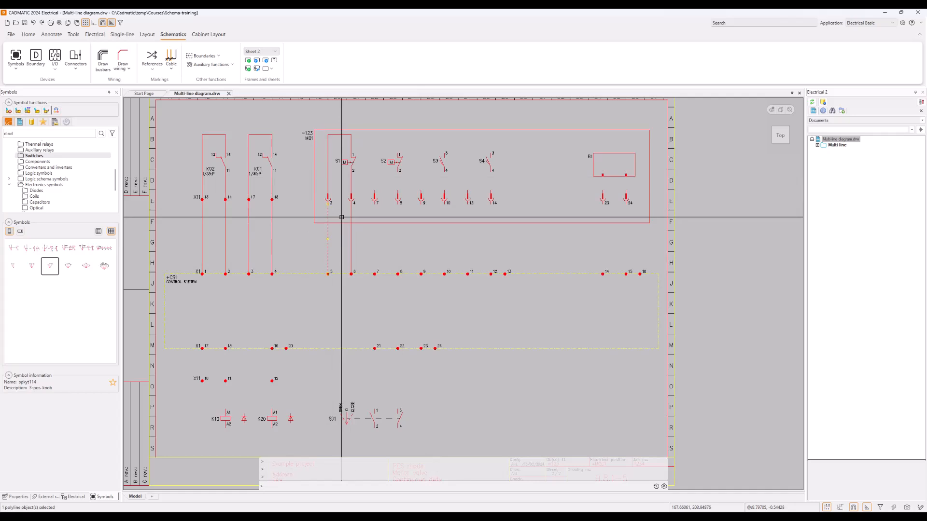
Draw a control circuit wire loop from X1 terminal 7 through connector pin 7, switch S2 and pin 8 to X1 terminal 8.
key(Escape)
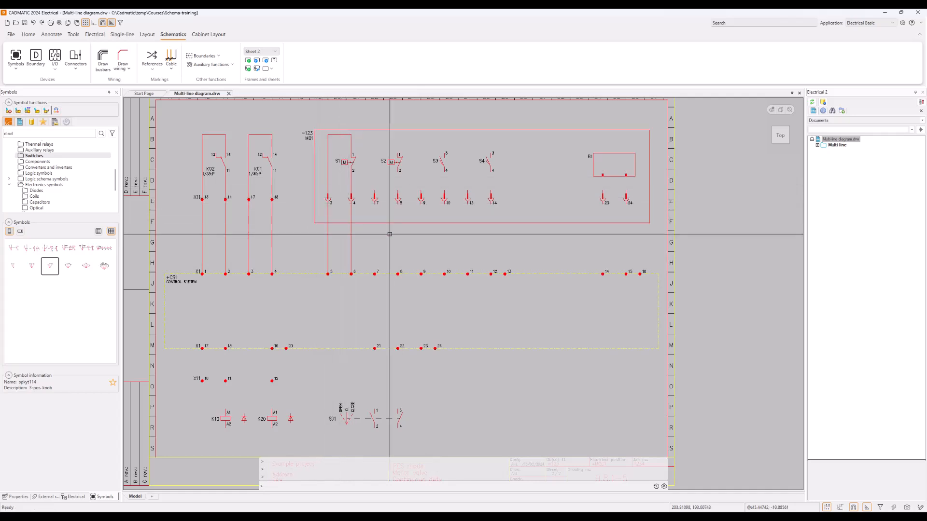
key(Return)
click(374, 274)
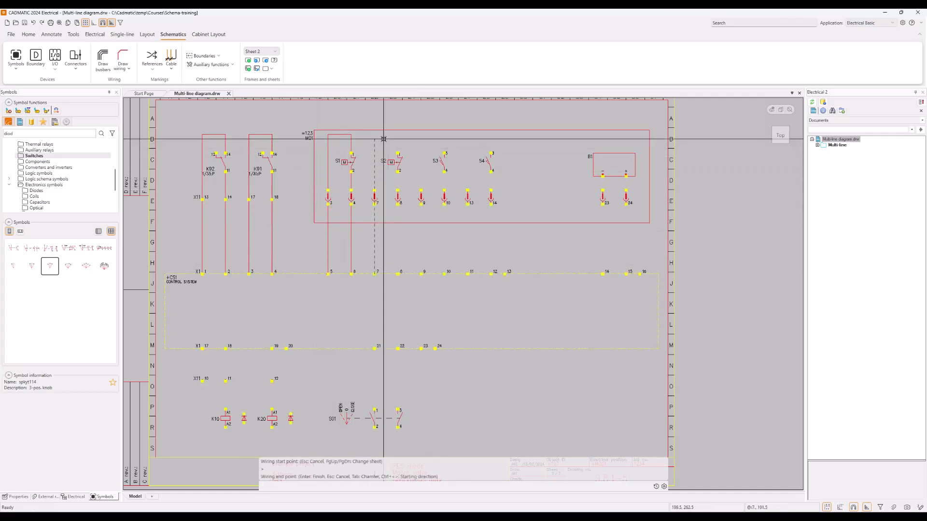
click(398, 134)
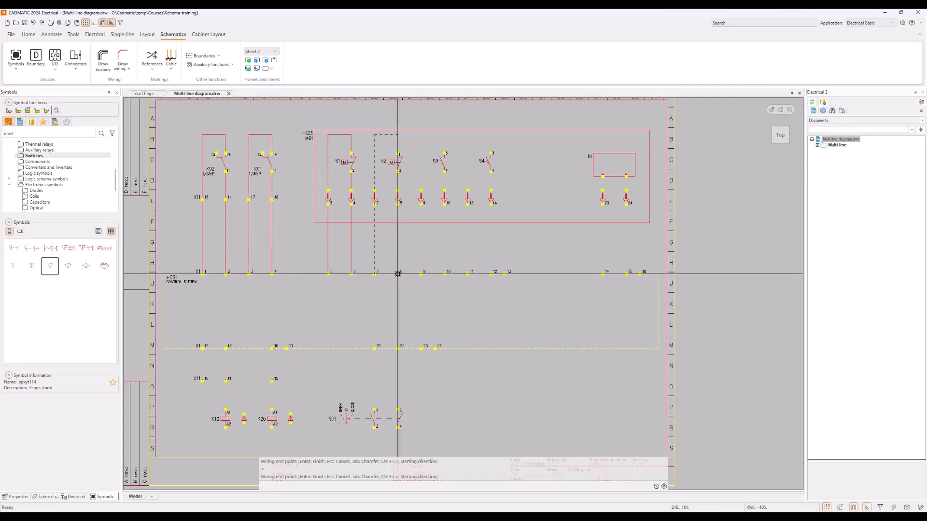
click(398, 274)
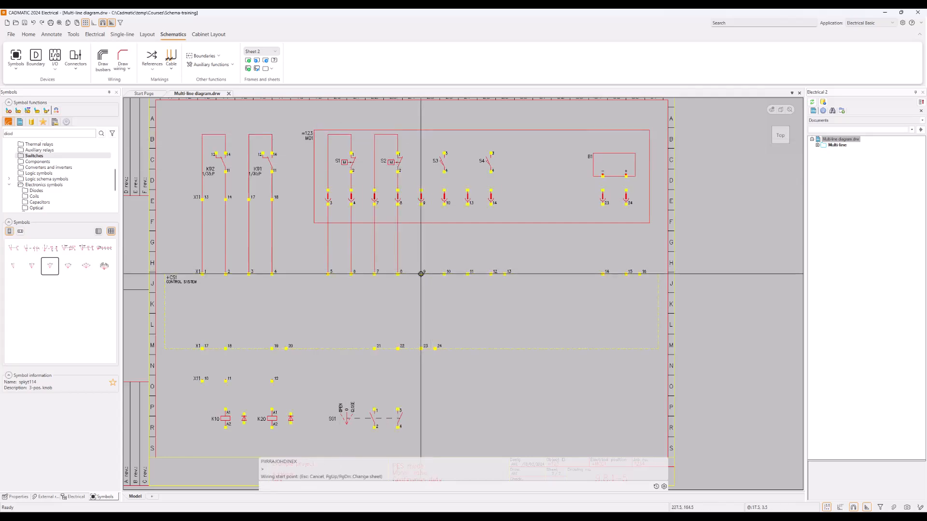
Draw a control circuit wire loop from X1 terminal 9 through connector pin 9, switch S3 and pin 10 to X1 terminal 10.
click(421, 274)
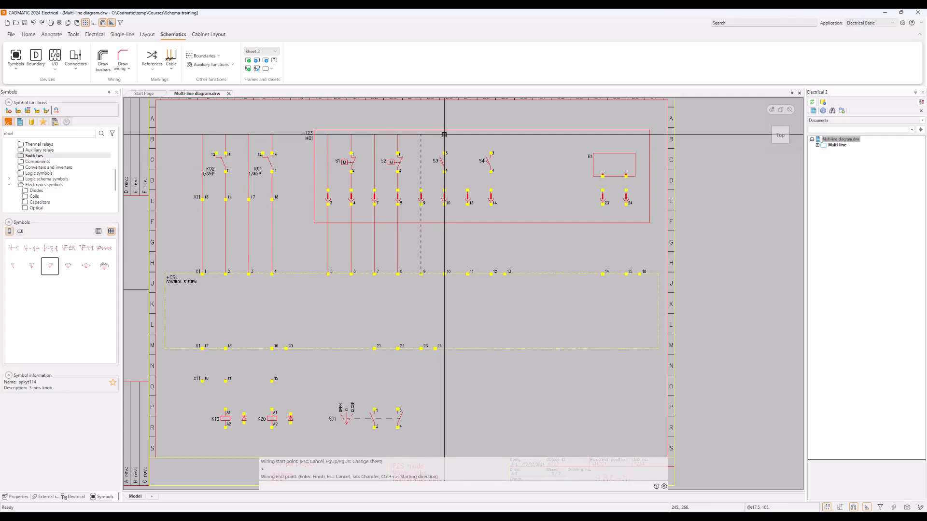
click(444, 135)
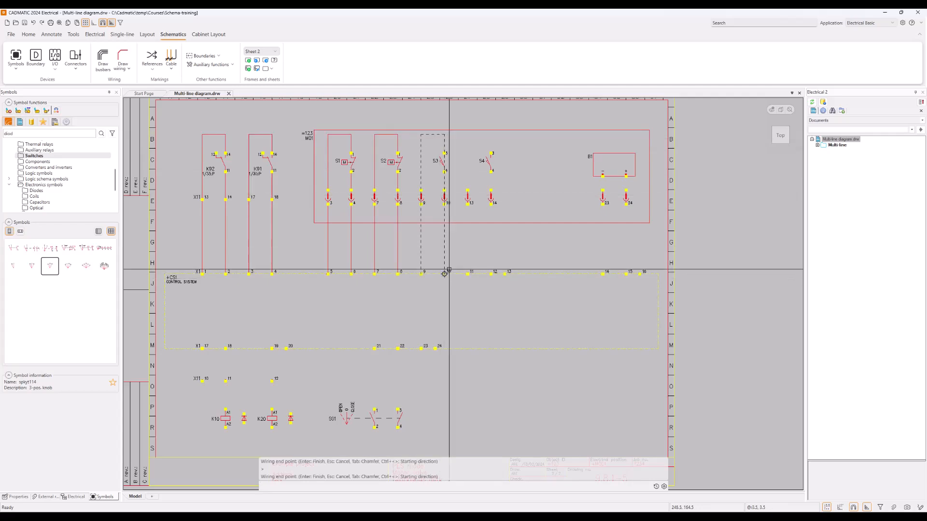
click(444, 274)
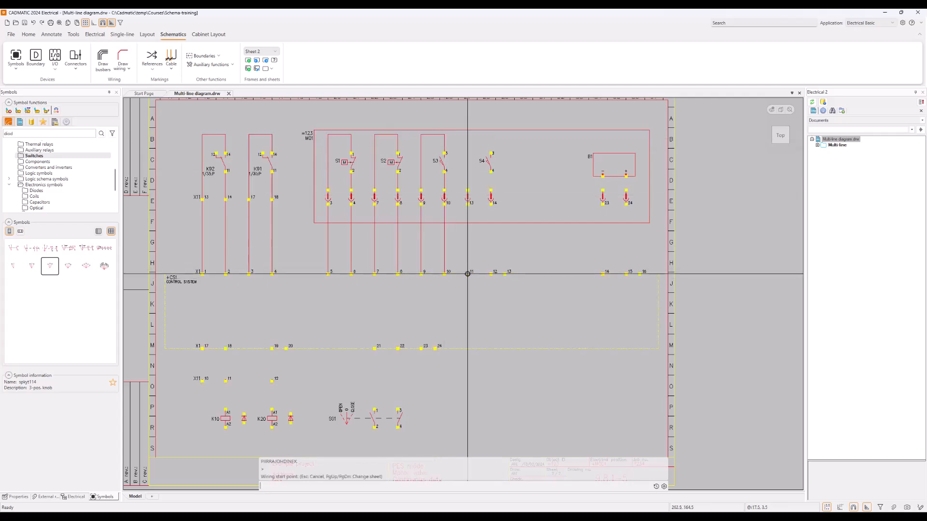
Draw a control circuit wire loop from X1 terminal 11 through connector pin 13, switch S4 and pin 14 to X1 terminal 12.
click(467, 272)
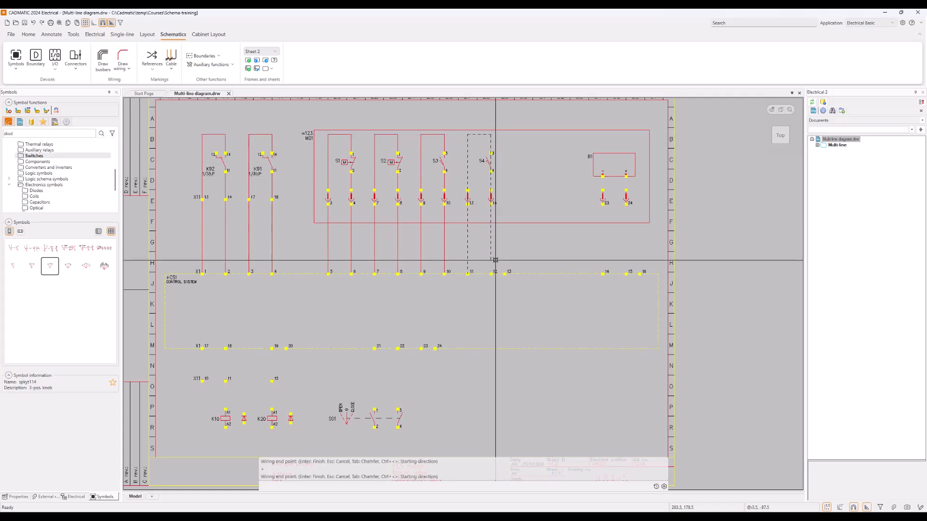
click(490, 274)
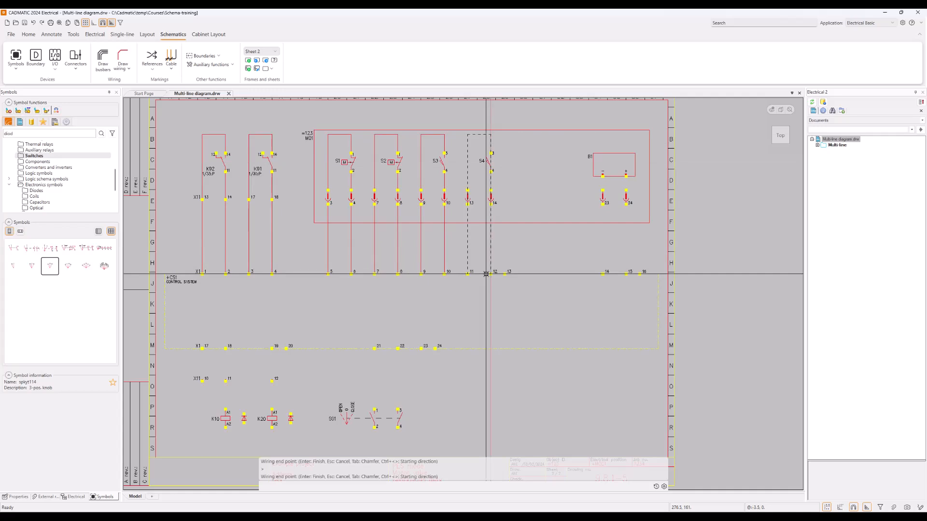
key(Return)
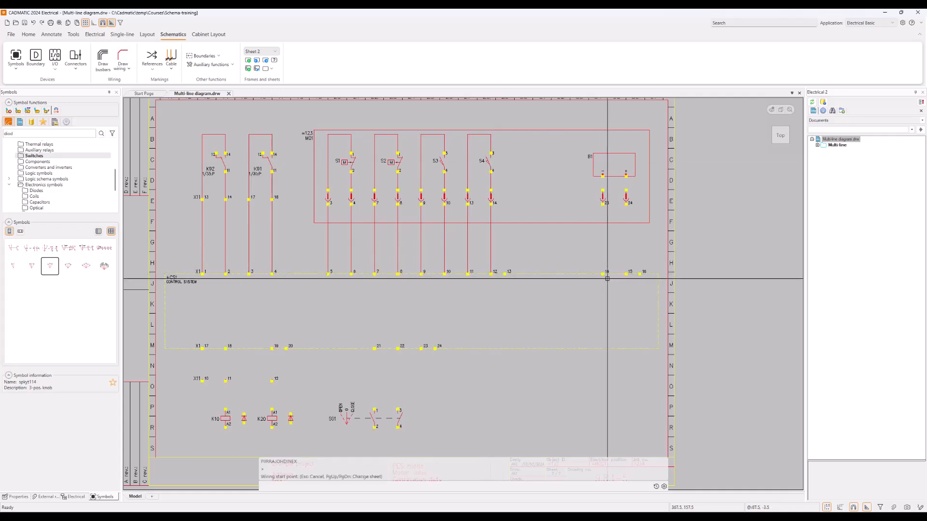
Wire X1 terminals 14 and 15 straight up through their connector pins to the minus and plus terminals of device B1.
click(602, 274)
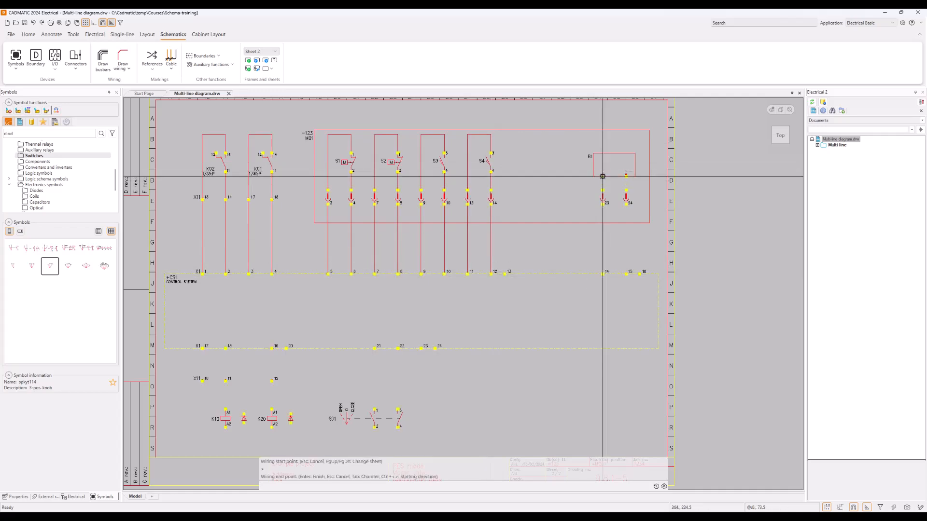
click(602, 177)
key(Return)
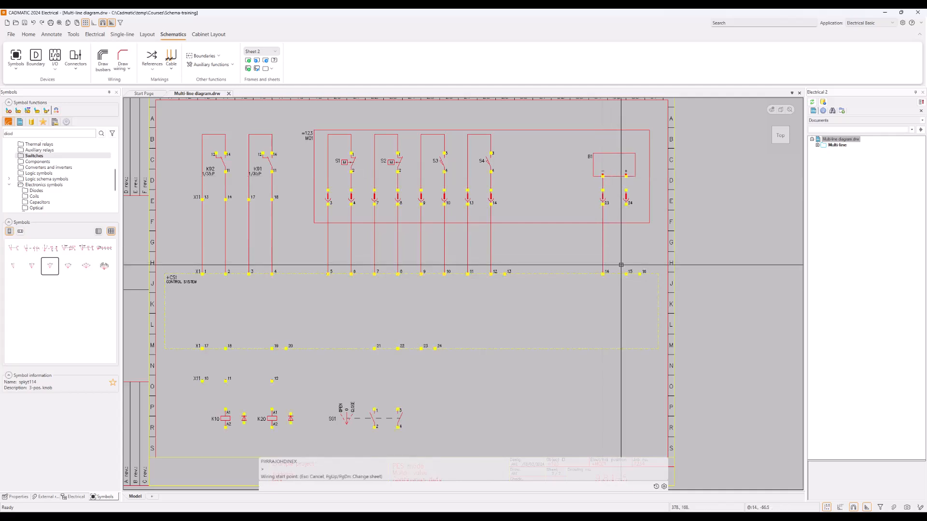
click(626, 274)
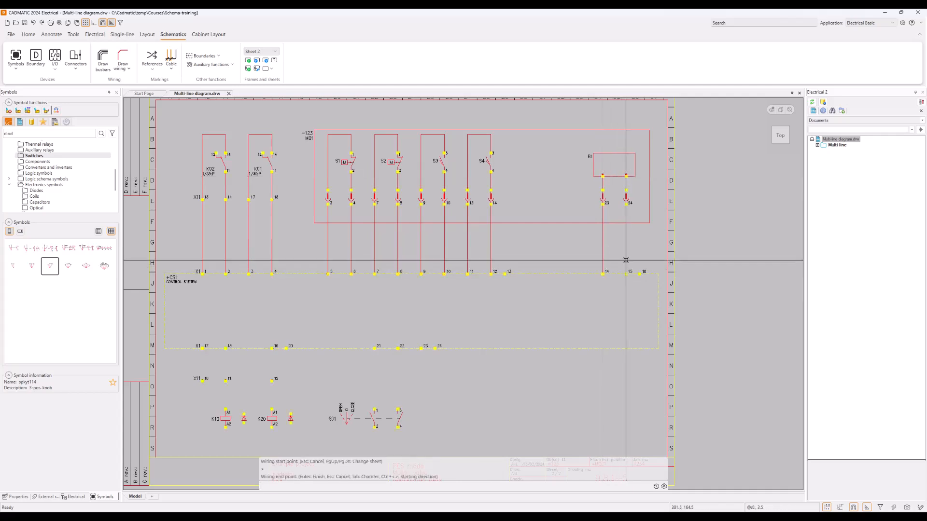
click(627, 176)
key(Return)
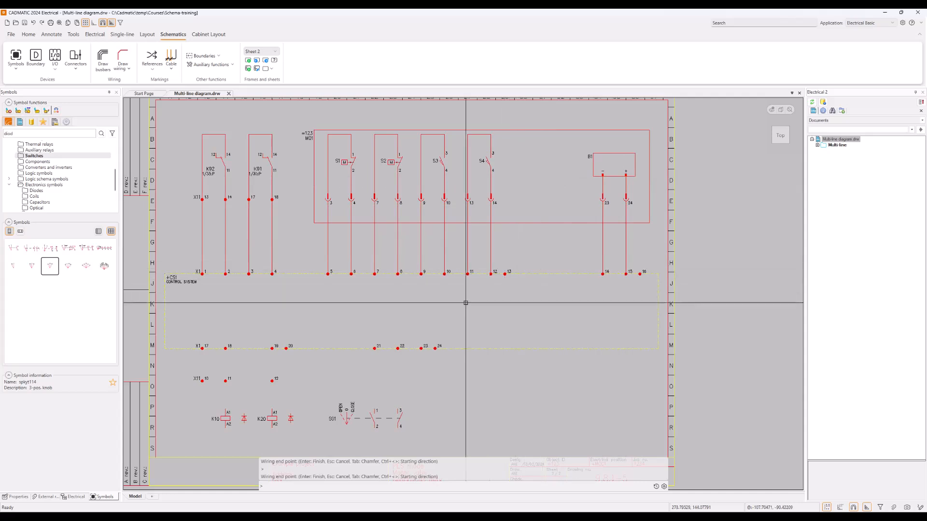
Draw the K10 coil wiring from X1 terminal 17 through X11:10 to A2, and from A1 through X11:11 to X1 terminal 18.
key(Return)
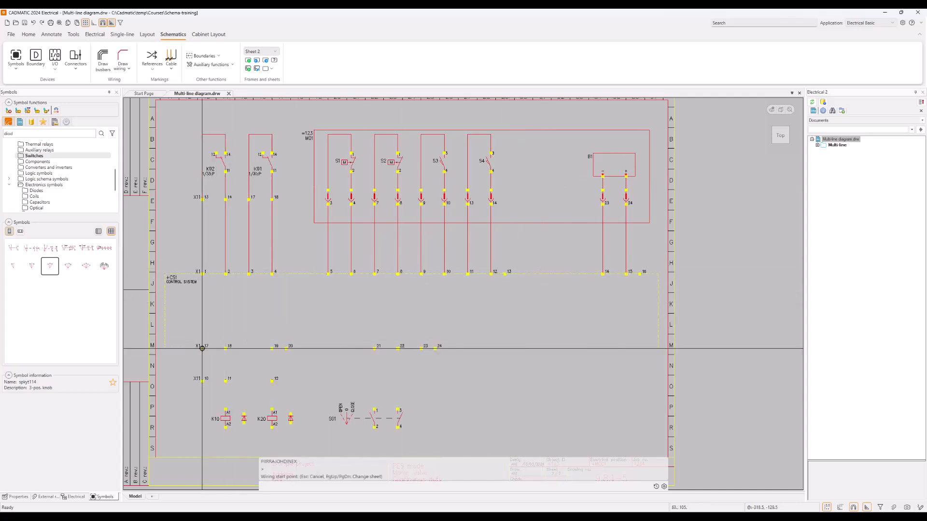
click(197, 353)
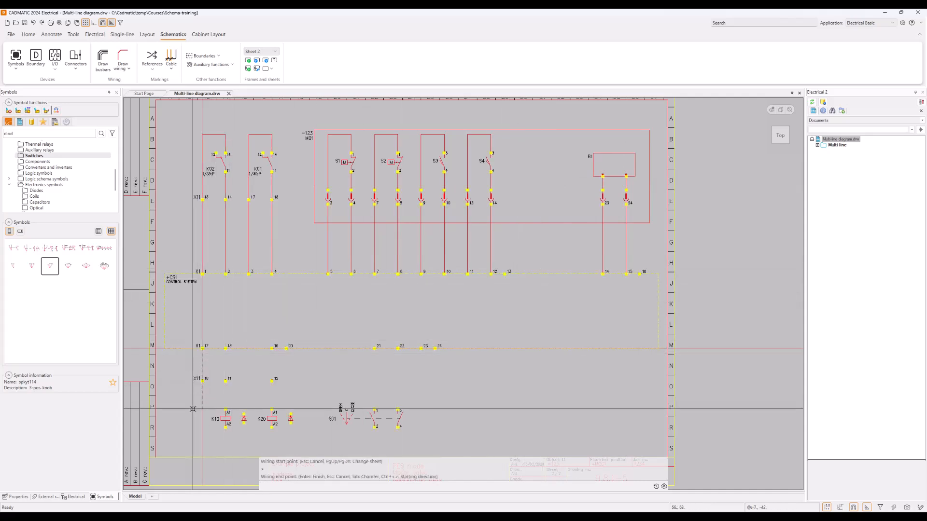
click(226, 442)
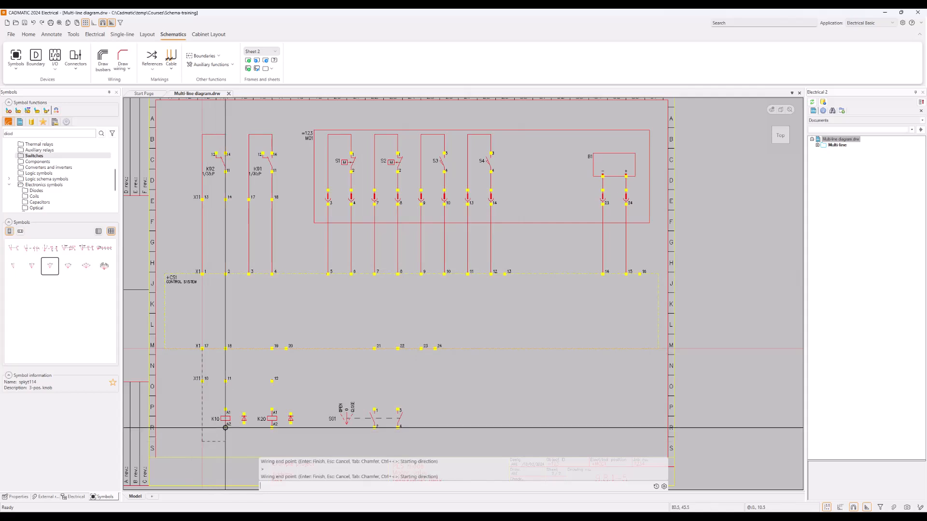
click(225, 427)
click(226, 348)
key(Return)
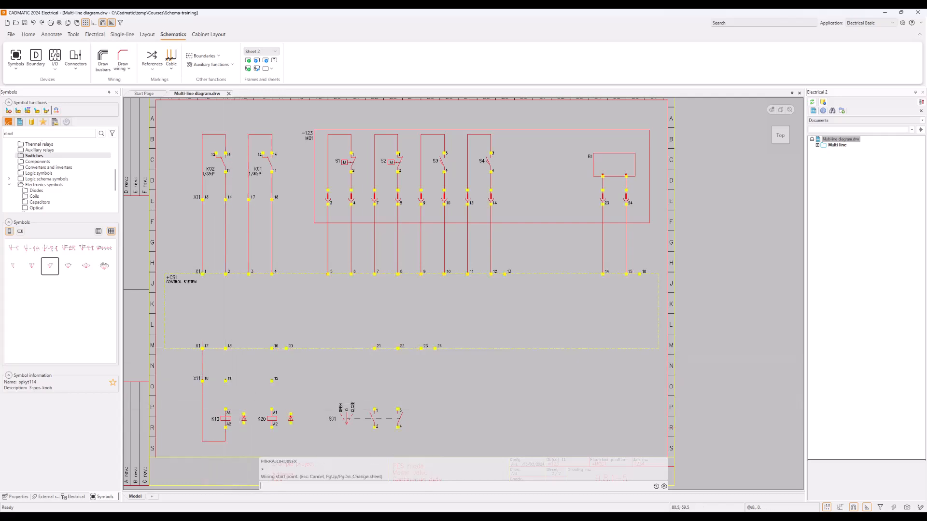
click(226, 409)
click(225, 348)
key(Return)
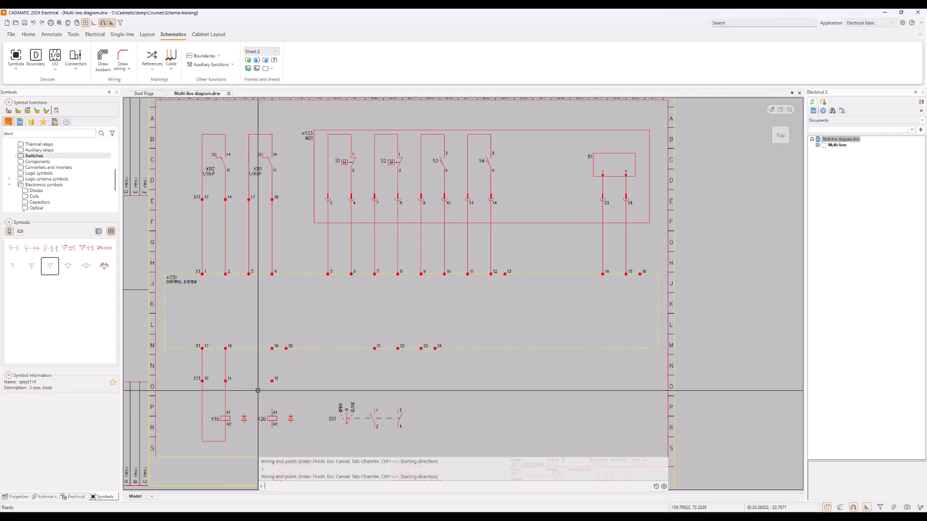
Draw a wire from X1 terminal 19 through X11:12 and coil K20 to K10's A2, ending in a chamfered branch.
middle_drag(256, 394, 238, 374)
key(Escape)
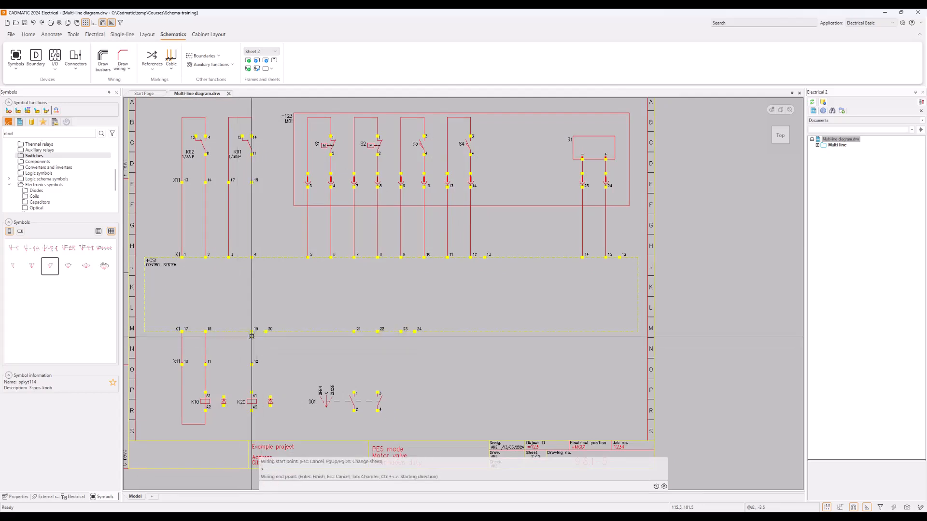
click(251, 424)
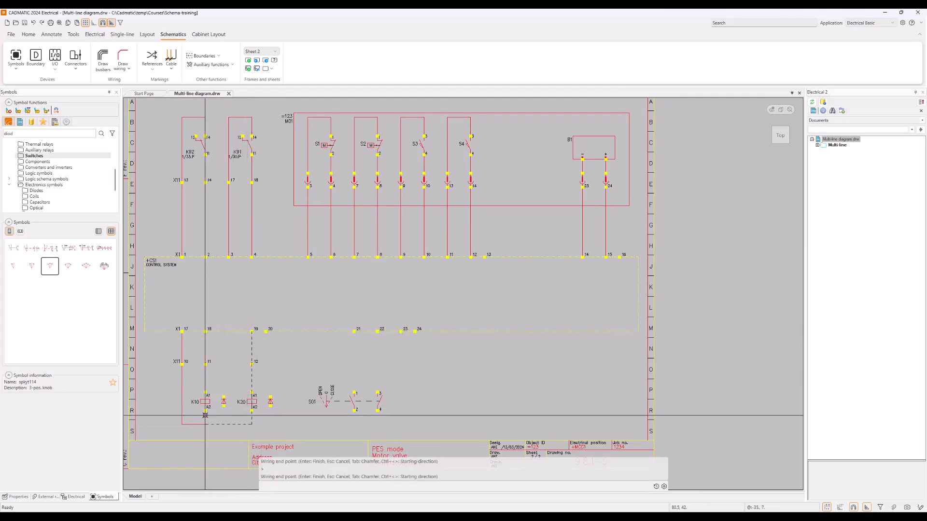
scroll(210, 415, up, 5)
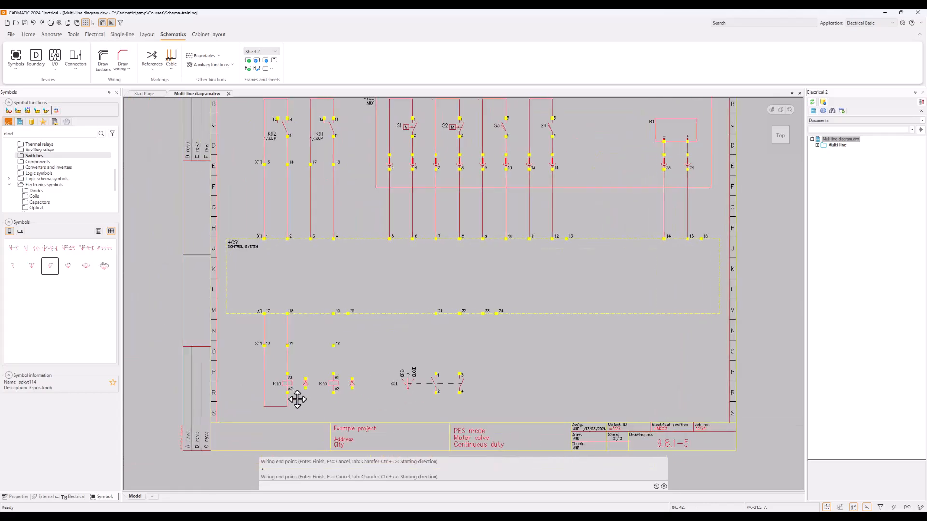
middle_drag(297, 397, 318, 283)
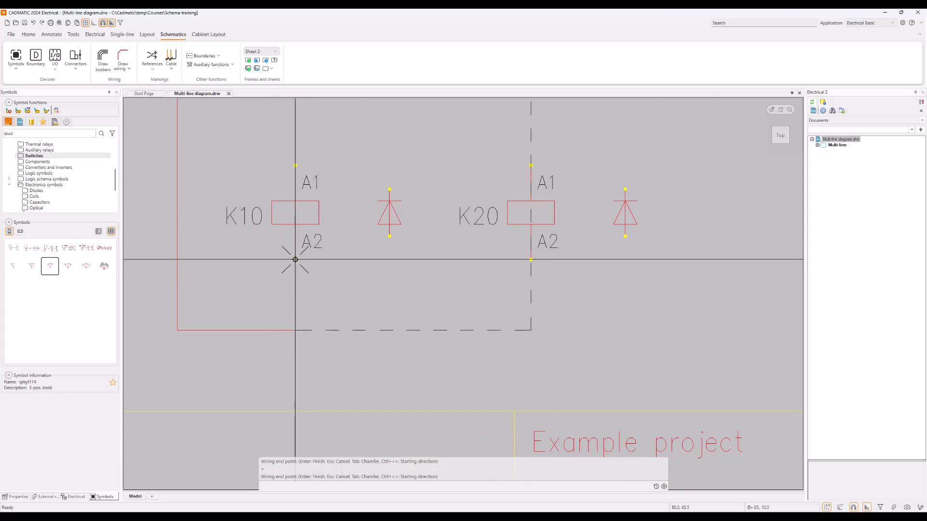
key(Tab)
key(Tab)
click(295, 260)
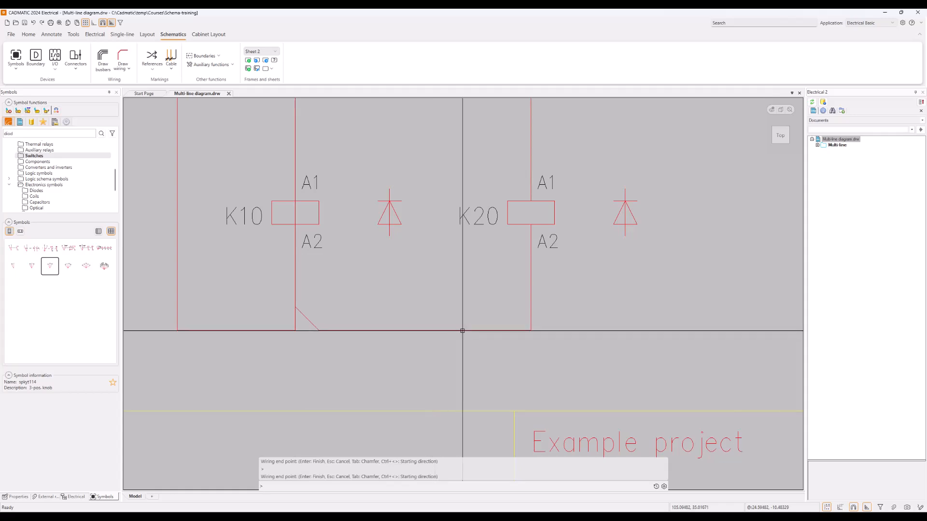
Wire the diode beside K10 in parallel with the coil, from A1 through the diode to A2 with chamfered branches.
scroll(456, 331, down, 2)
key(Return)
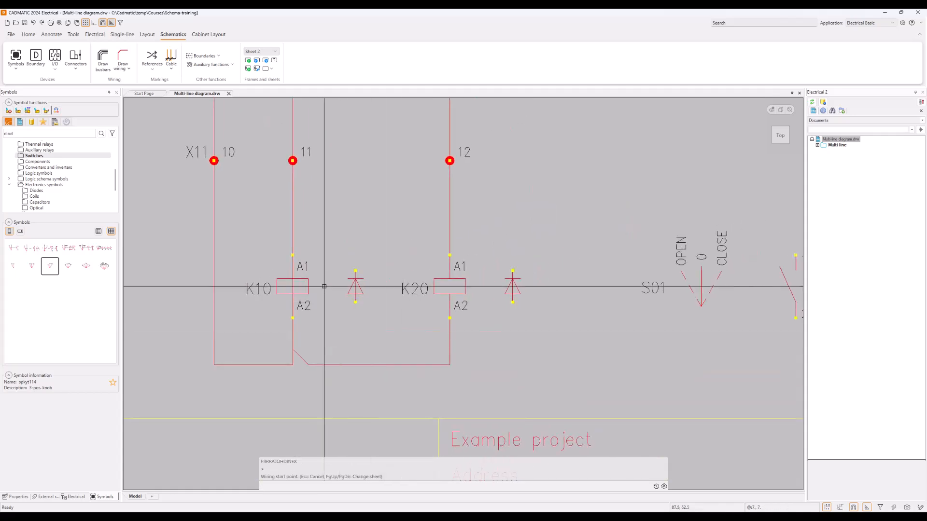
click(292, 255)
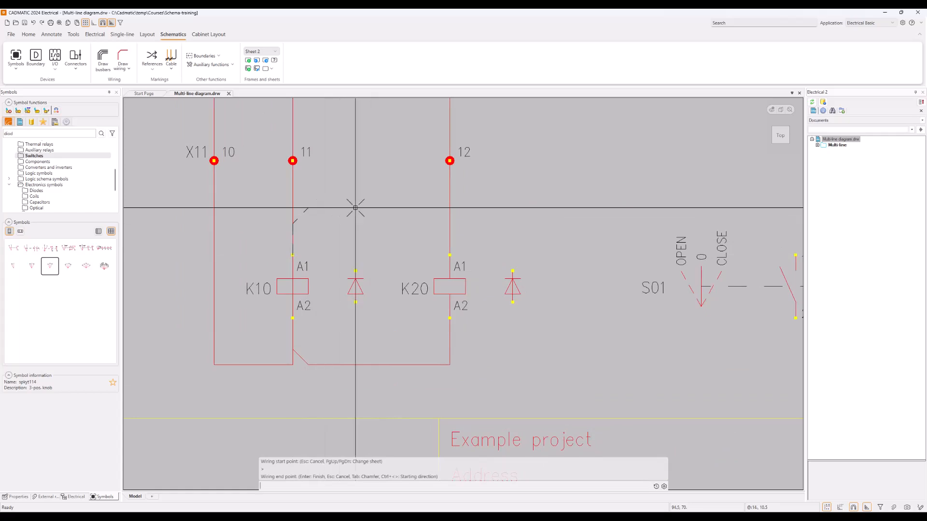
click(356, 224)
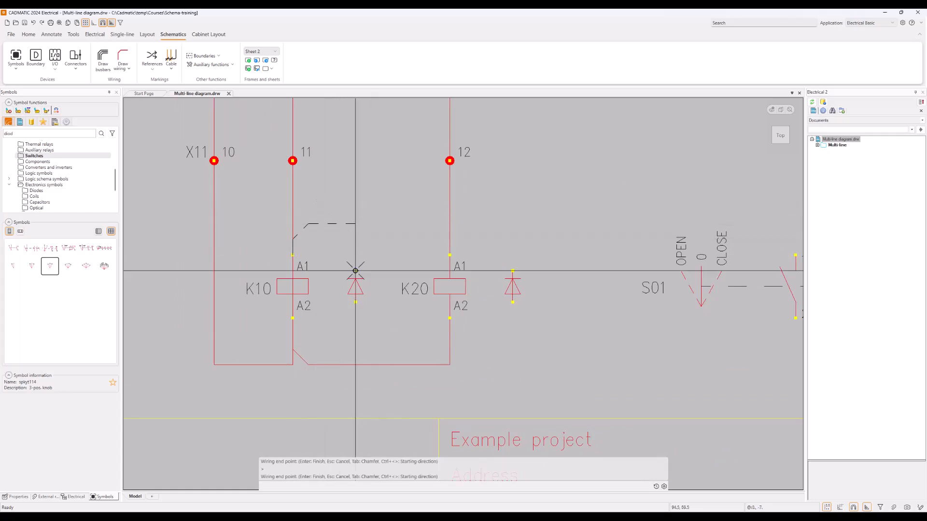
click(355, 349)
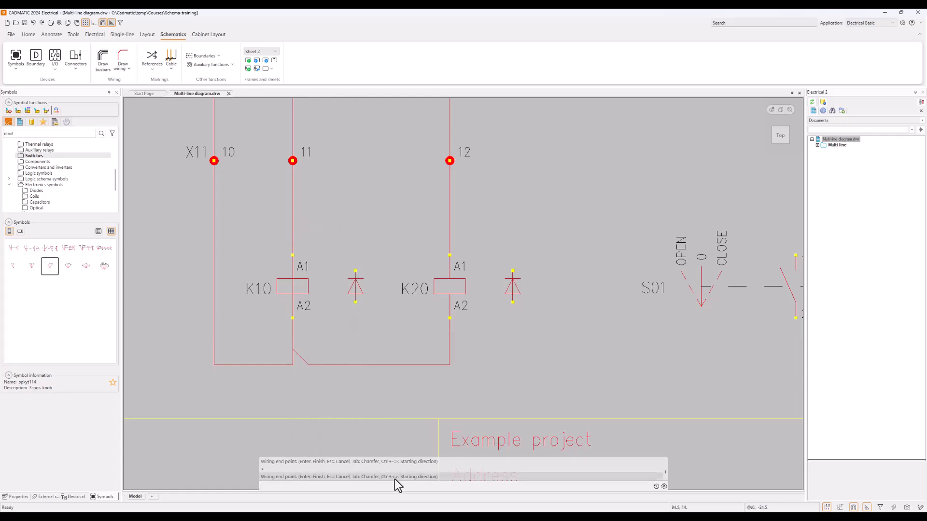
click(293, 318)
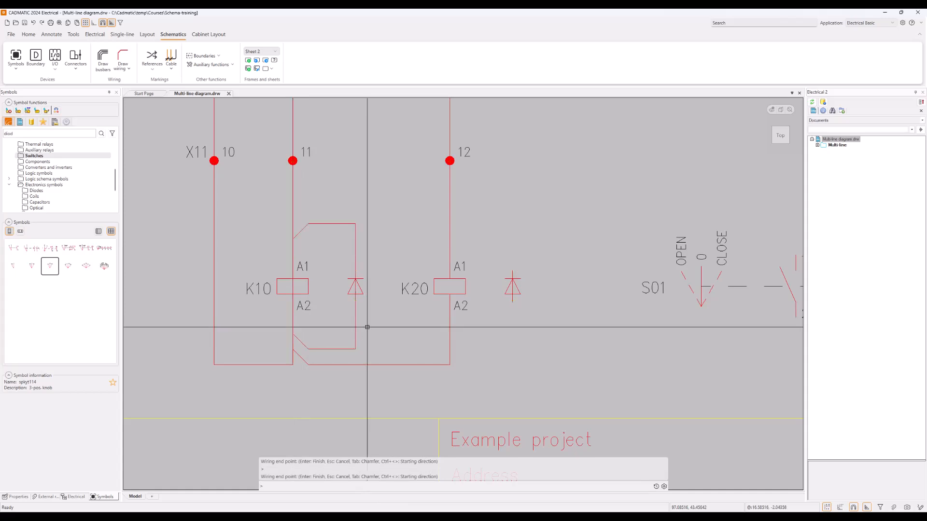
Wire the diode beside K20 in parallel with the coil, from A1 through the diode to A2 with chamfered branches.
key(Return)
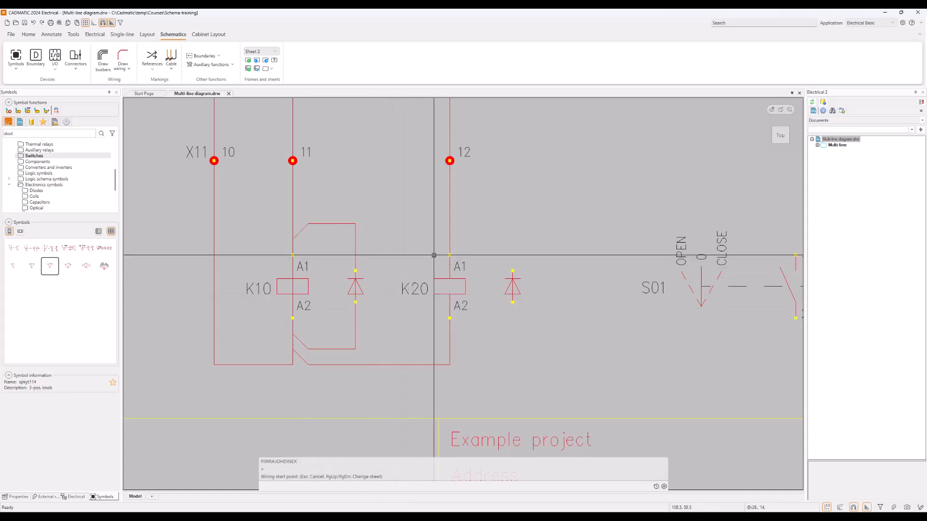
click(449, 254)
click(513, 224)
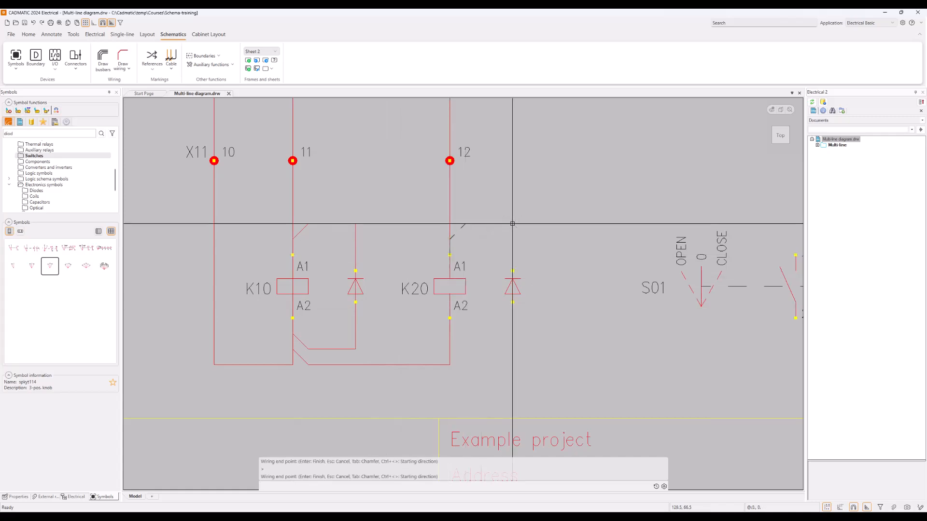
click(450, 318)
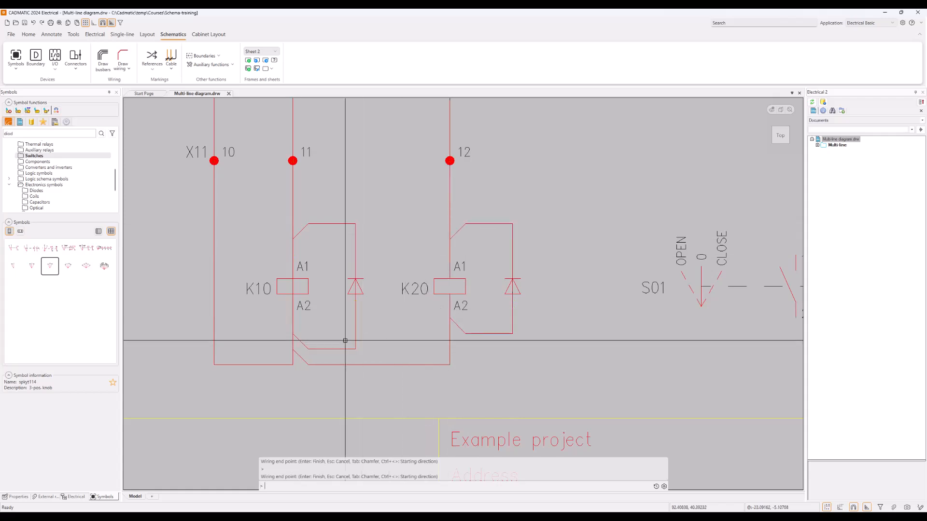
Reshape the lower branch of the diode wire beside K10 so its horizontal segment and chamfer align with K20's diode wire.
click(324, 349)
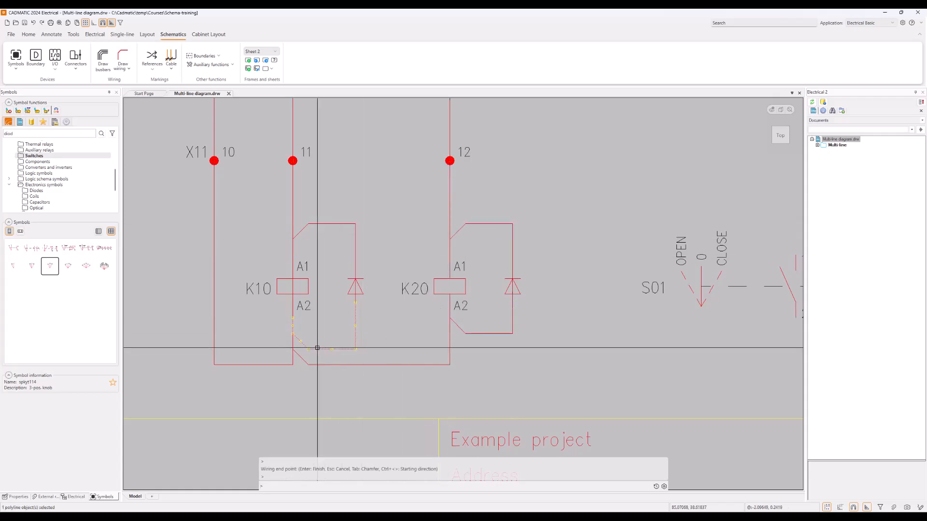
click(332, 348)
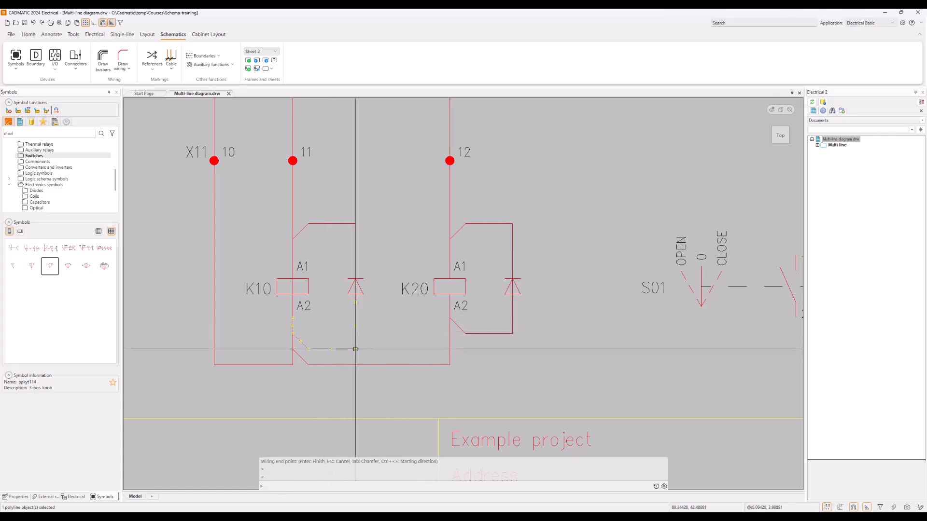
click(355, 333)
click(355, 334)
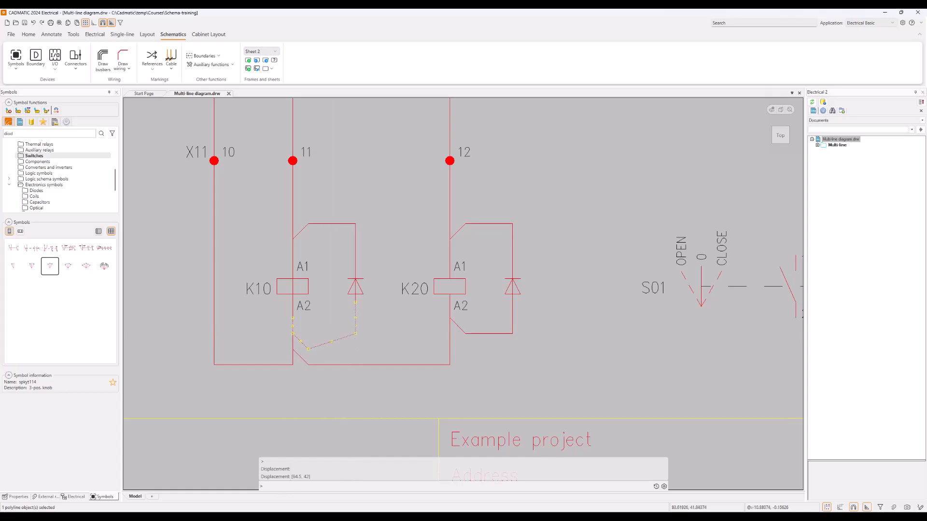
click(293, 334)
click(293, 318)
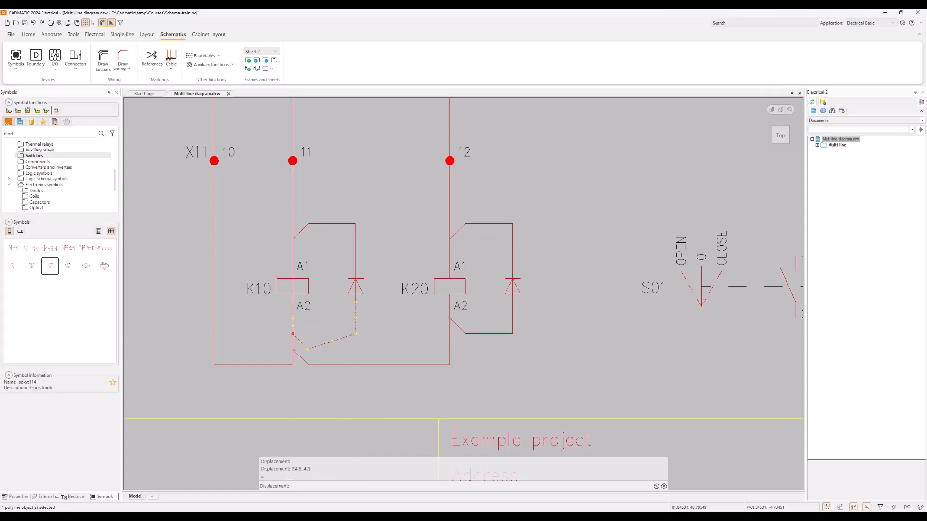
click(306, 349)
click(308, 334)
key(Escape)
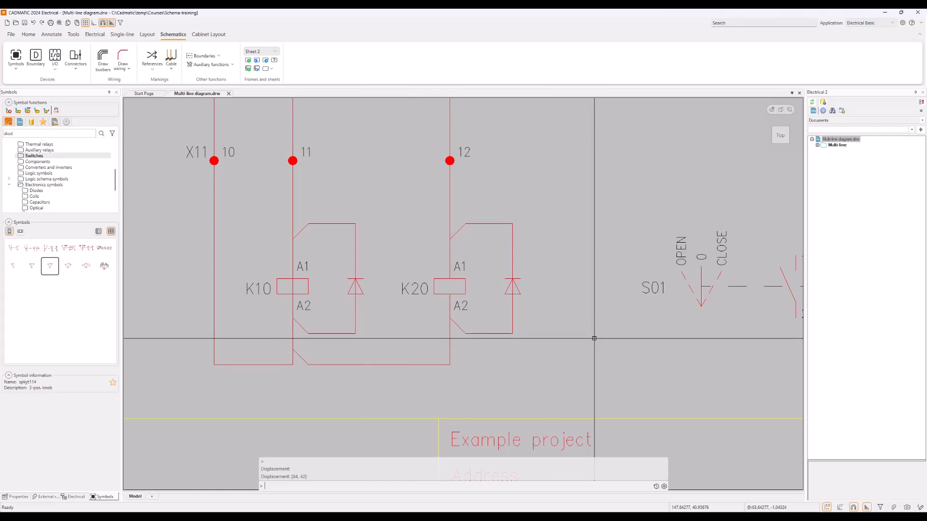
Draw a wire from X1 terminal 21 through S01 contact 1-2 to contact 4's lower side, ending in a chamfered branch.
scroll(594, 339, down, 4)
middle_drag(565, 348, 356, 401)
middle_drag(429, 378, 404, 372)
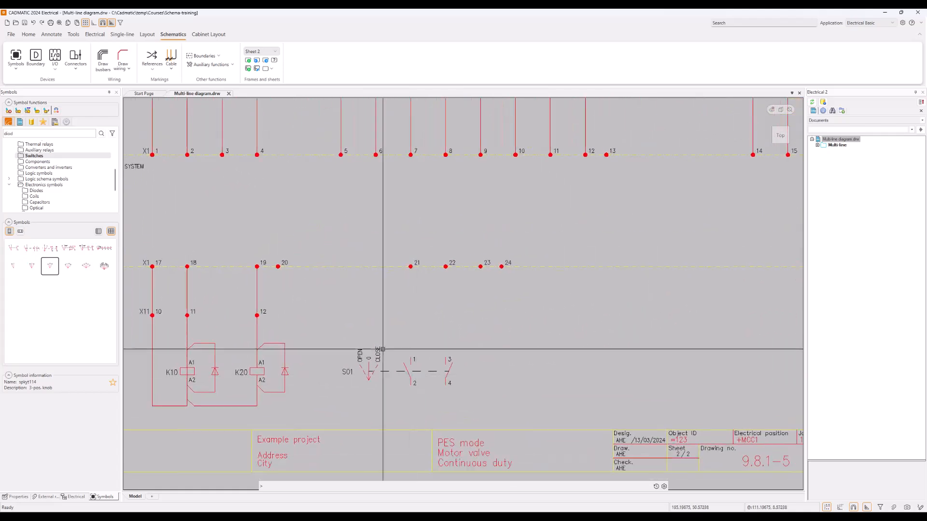
click(123, 58)
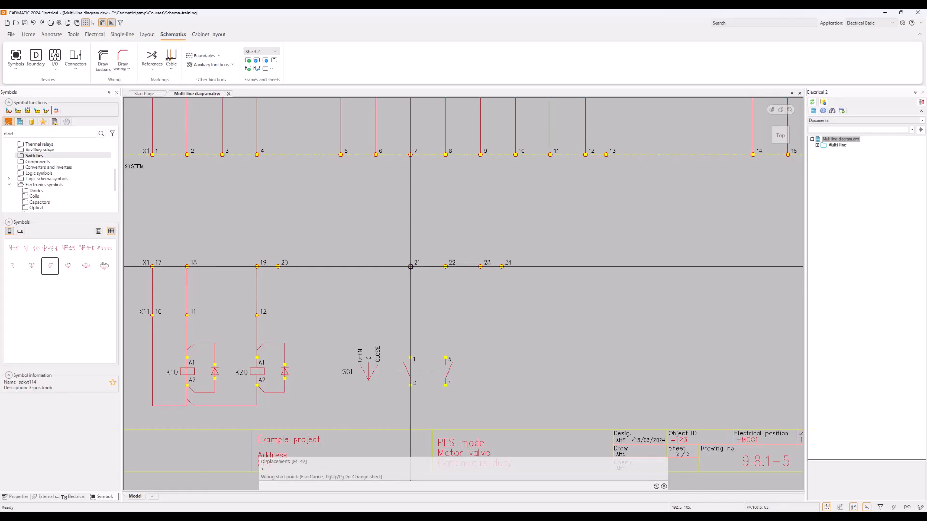
click(411, 267)
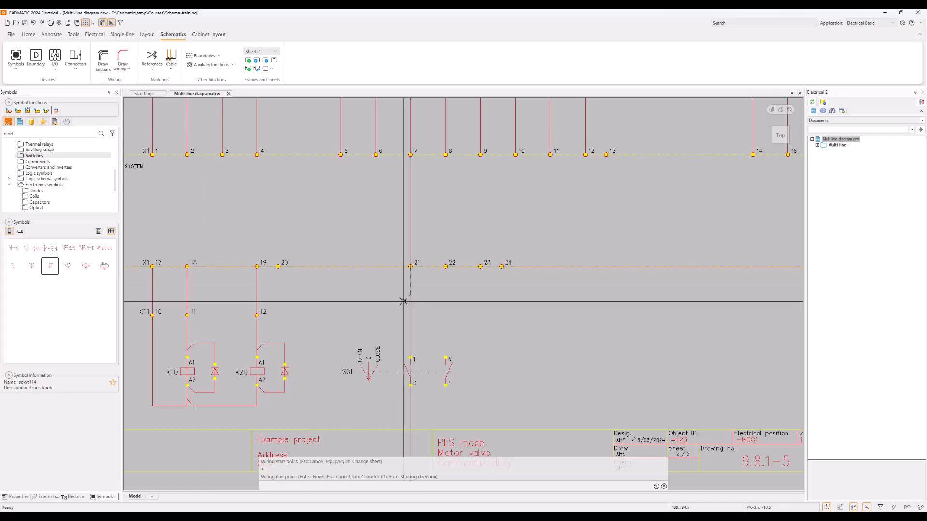
click(411, 407)
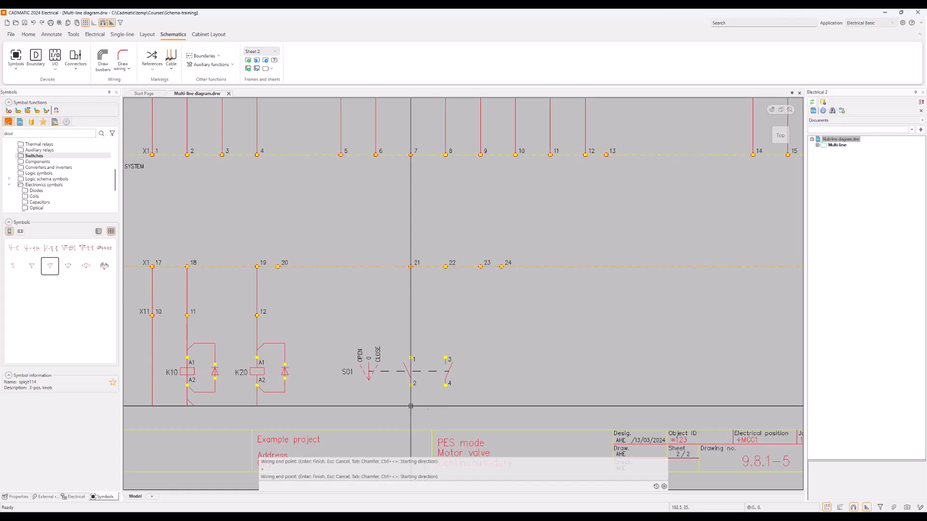
click(446, 385)
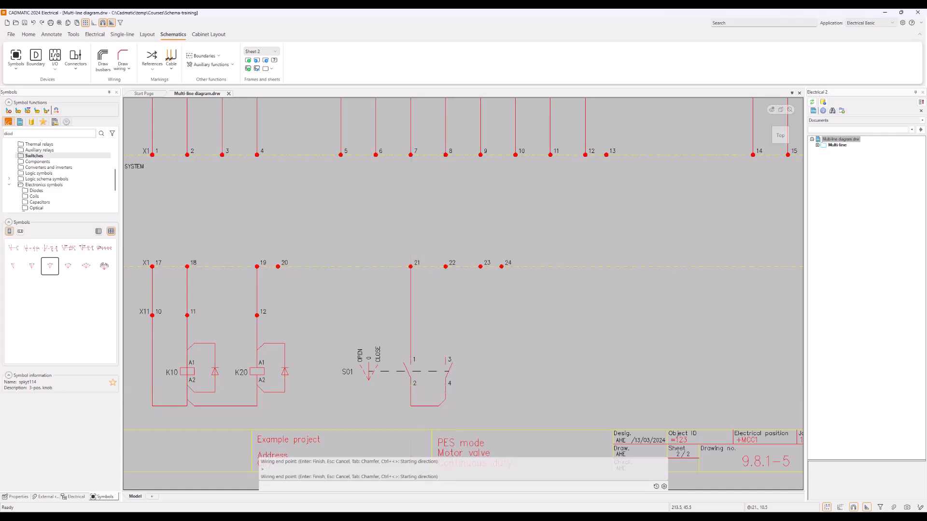
Draw a wire from X1 terminal 22 down through S01 contact 3-4 and back up to X1 terminal 23.
click(446, 266)
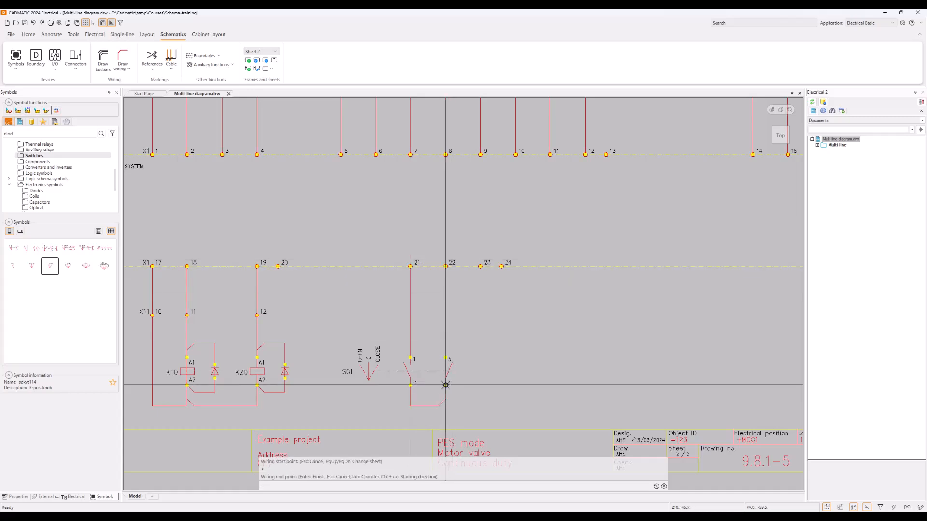
click(445, 407)
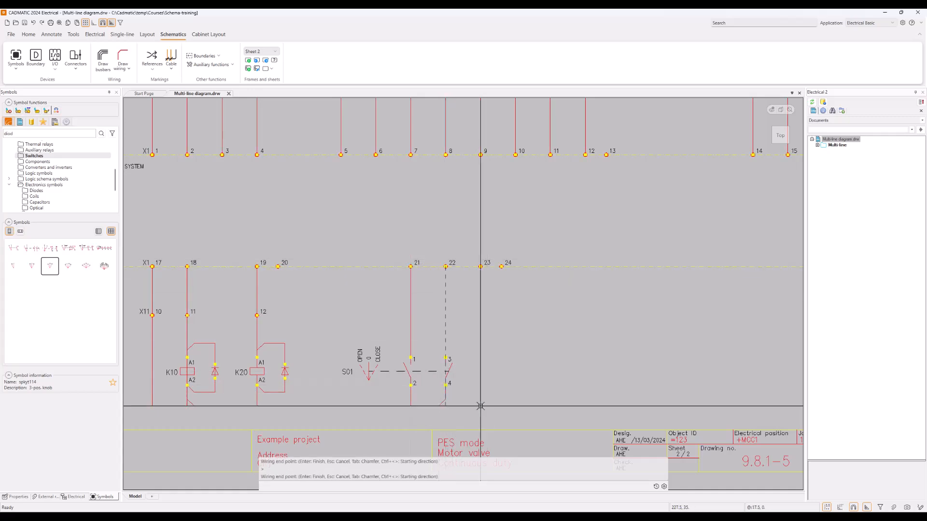
click(480, 407)
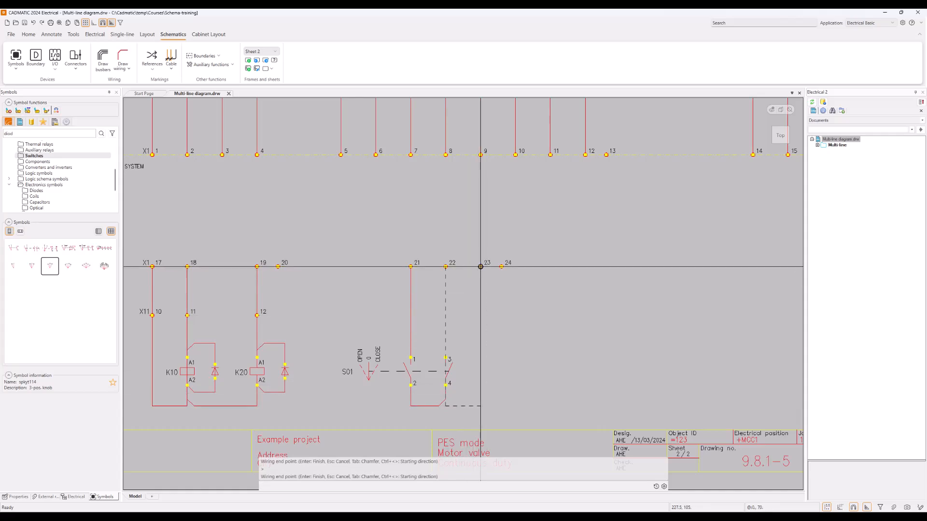
click(480, 267)
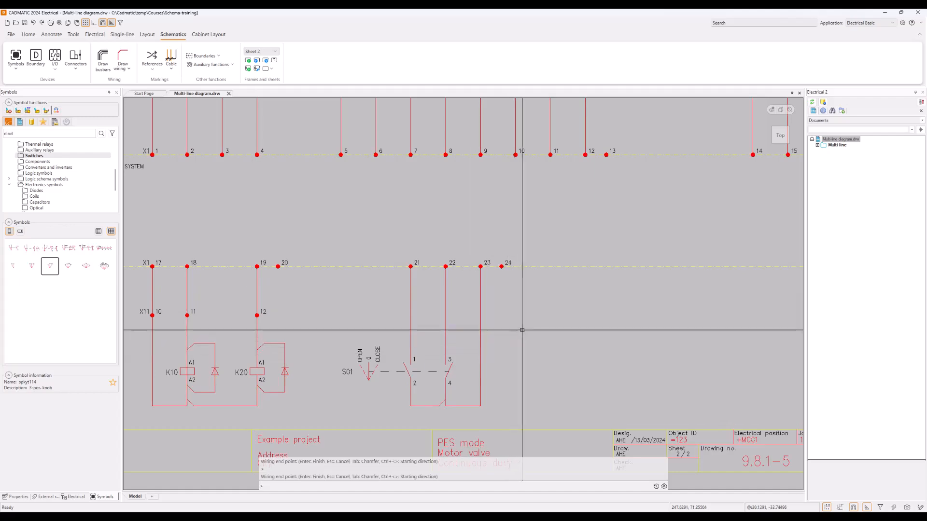
Insert an auxiliary contact pack with one change-over contact (11, 12, 14) below coil K10, picking K10 as its contactor ID.
scroll(521, 327, down, 2)
mouse_move(534, 321)
middle_down()
mouse_move(547, 356)
mouse_move(546, 370)
mouse_move(530, 375)
middle_up()
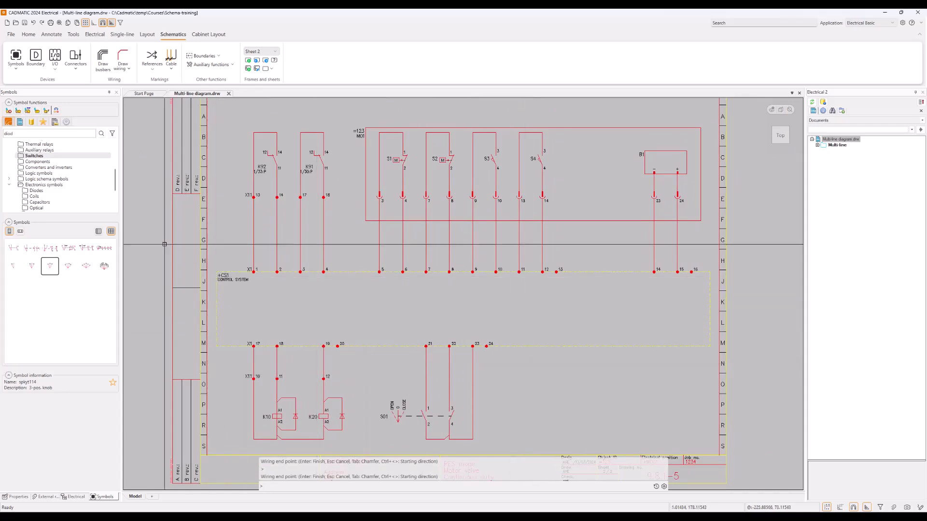
click(51, 167)
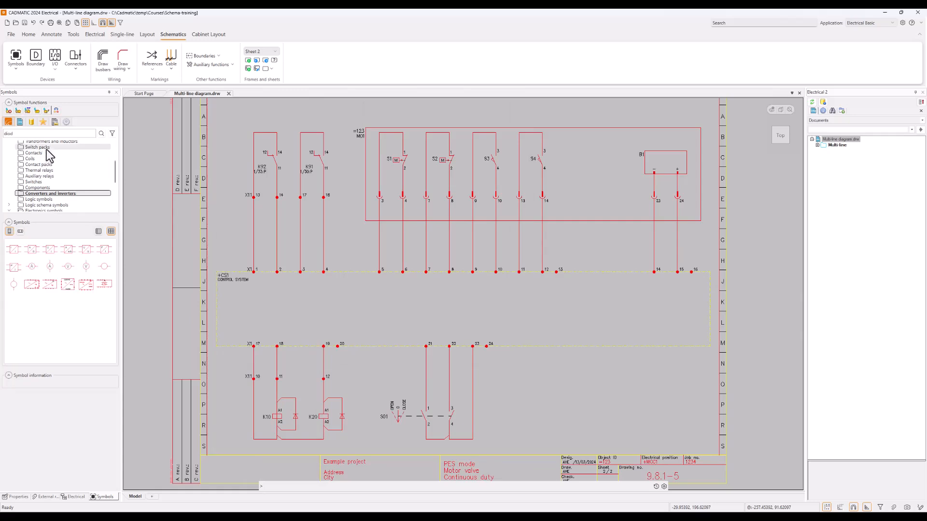
click(44, 149)
click(48, 165)
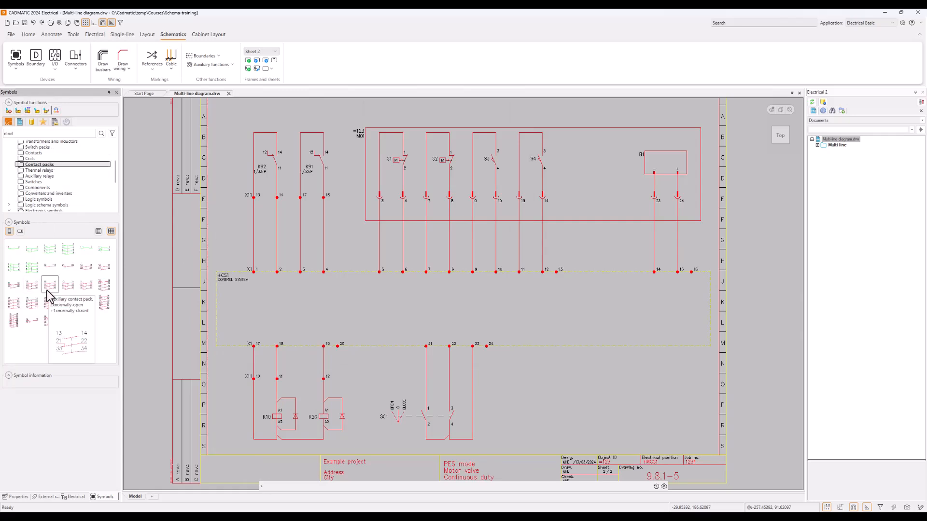
mouse_move(82, 274)
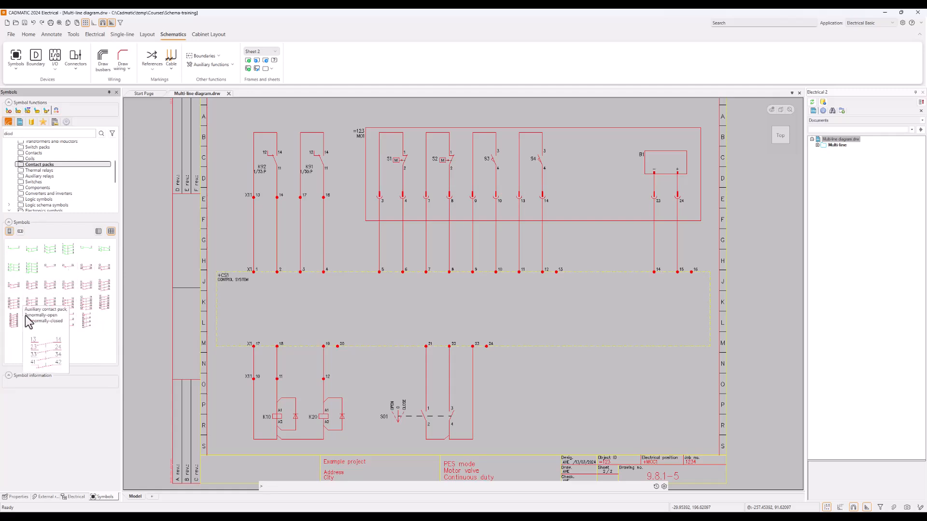
mouse_move(30, 328)
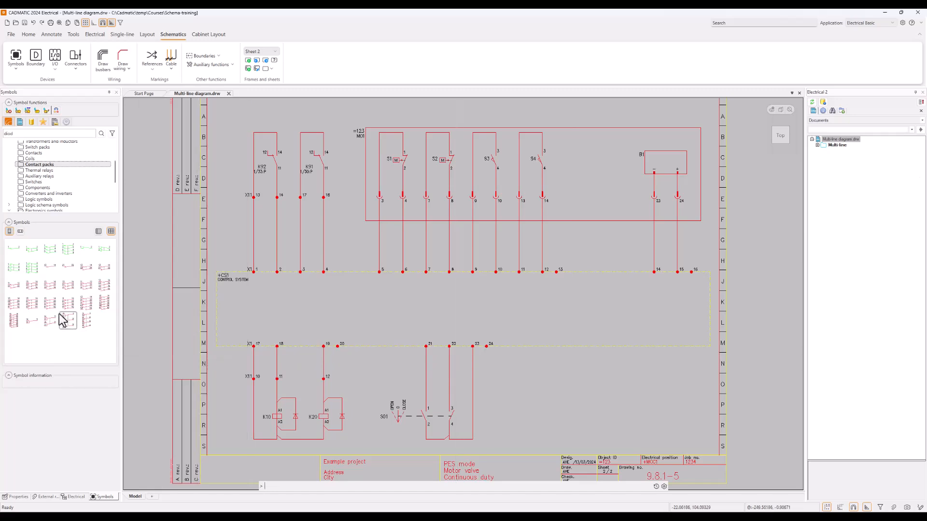
click(32, 322)
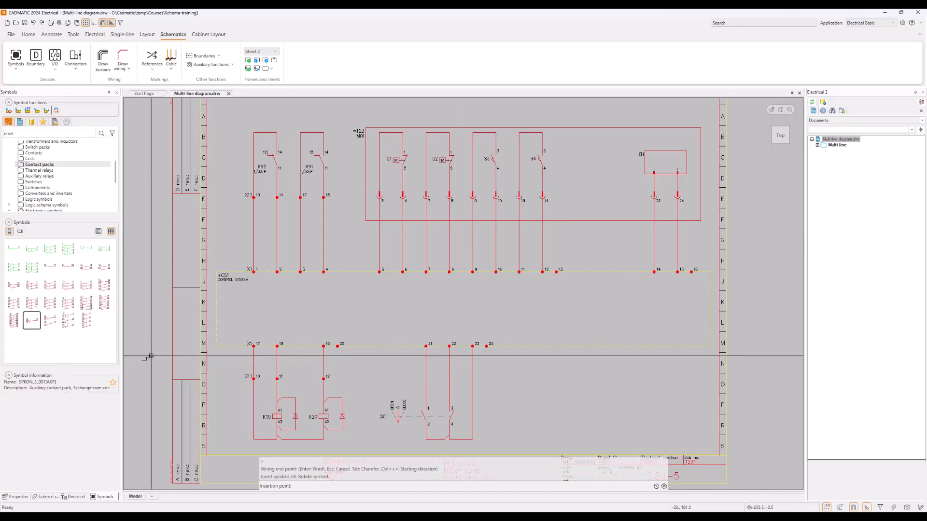
click(276, 449)
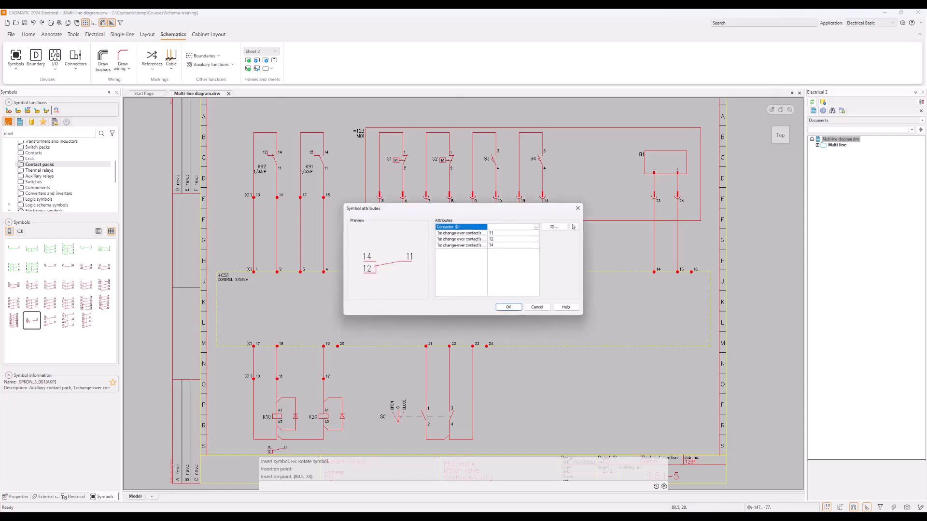
click(574, 227)
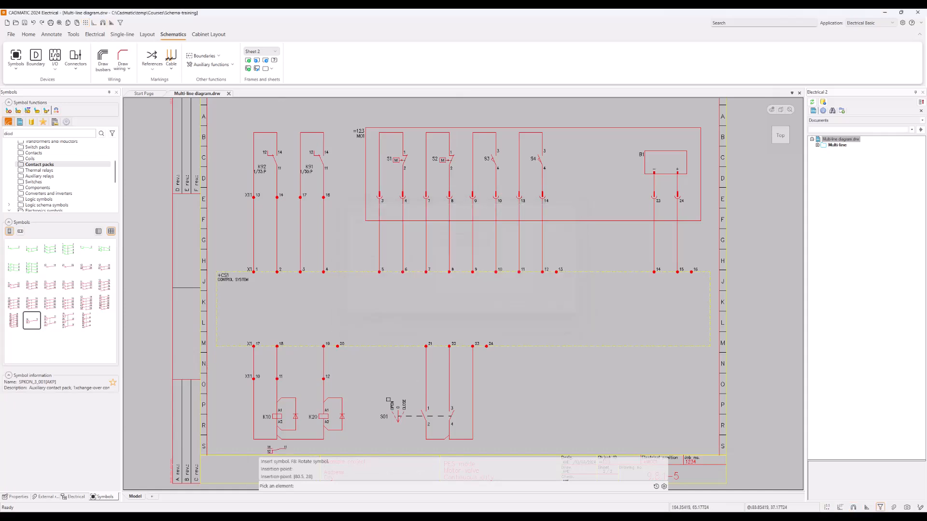
click(269, 418)
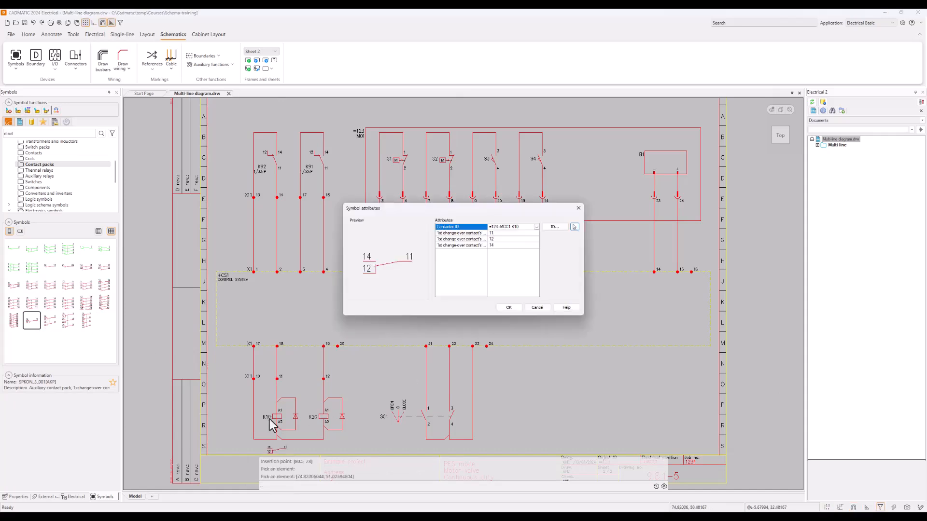
click(509, 308)
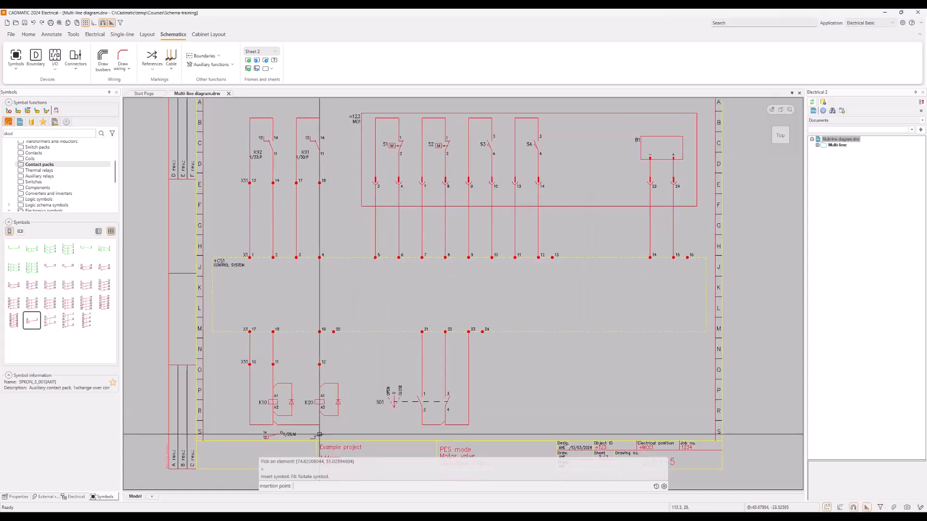
Insert the same change-over contact pack below coil K20 with K20 as its contactor ID, and review K20's device properties.
click(319, 435)
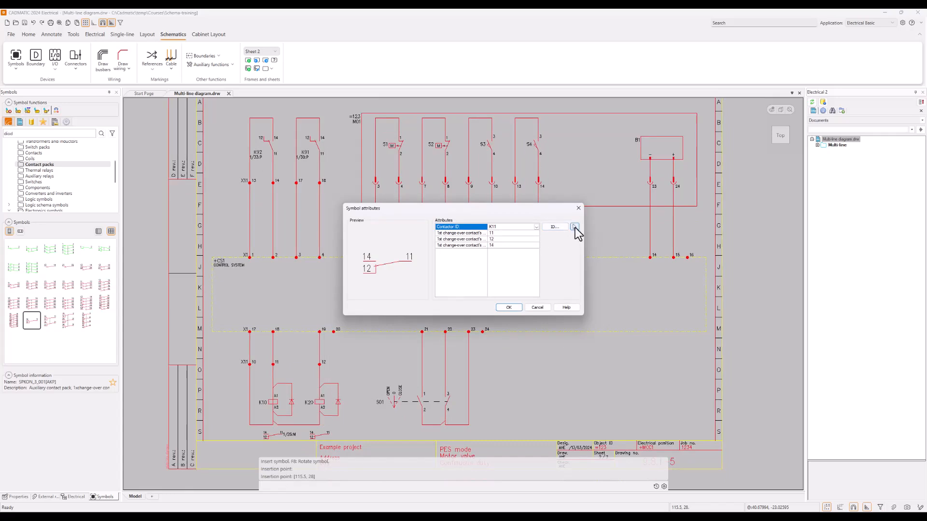
click(575, 227)
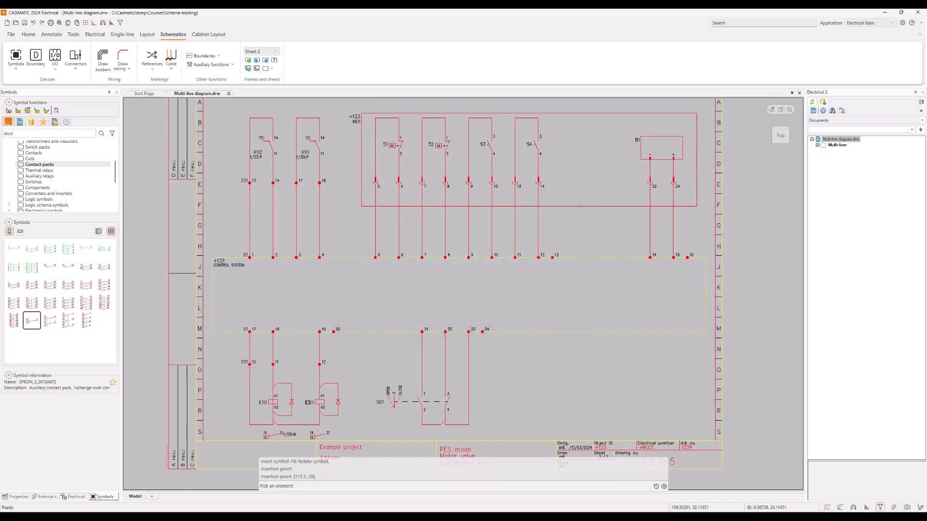
click(309, 403)
click(509, 308)
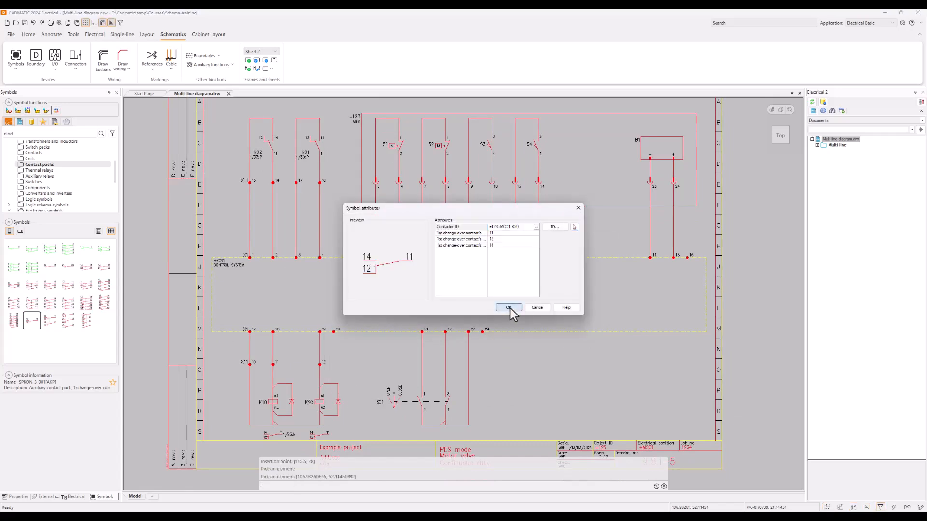
click(341, 436)
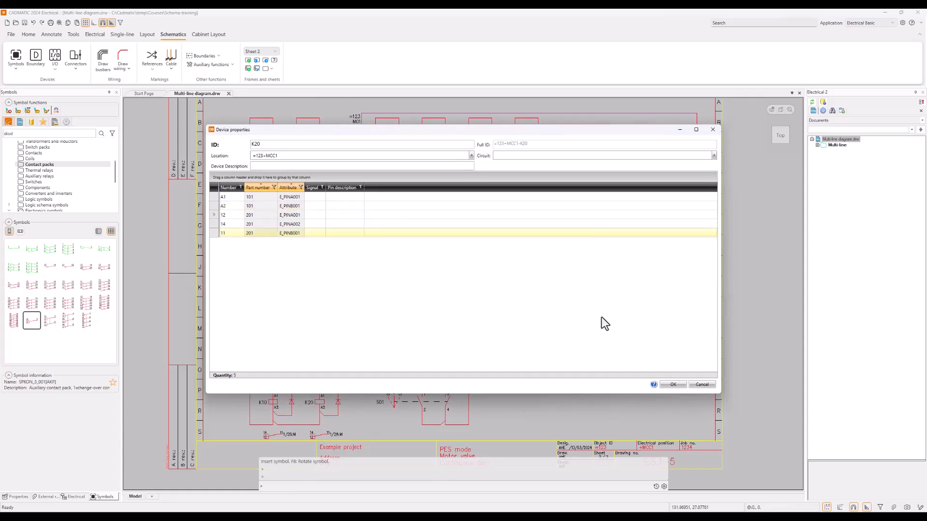
click(673, 385)
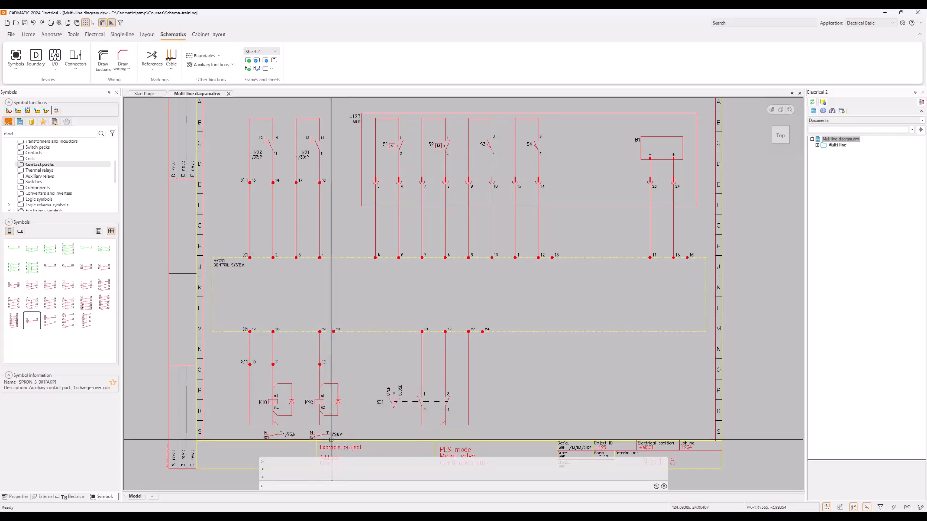
Check the contact packs and the whole of sheet 2, and save the multi-line diagram.
scroll(331, 439, up, 6)
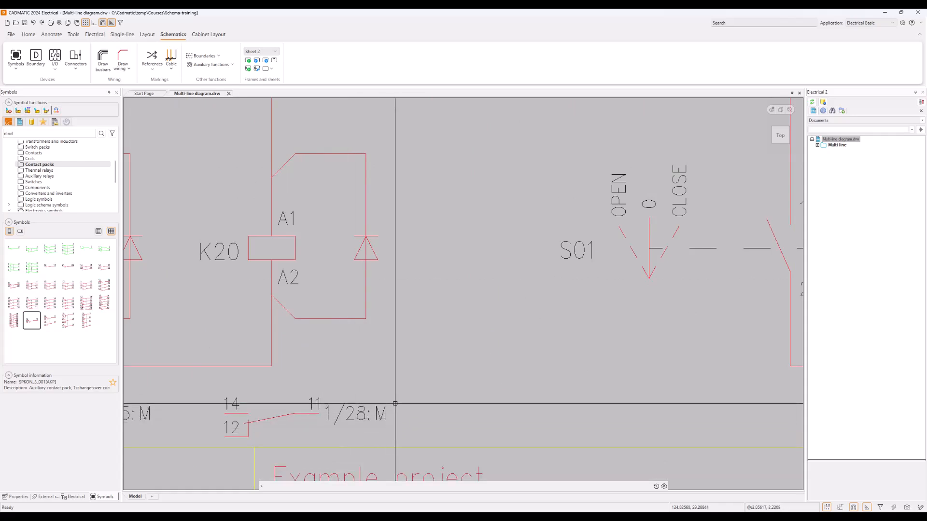
scroll(395, 403, down, 6)
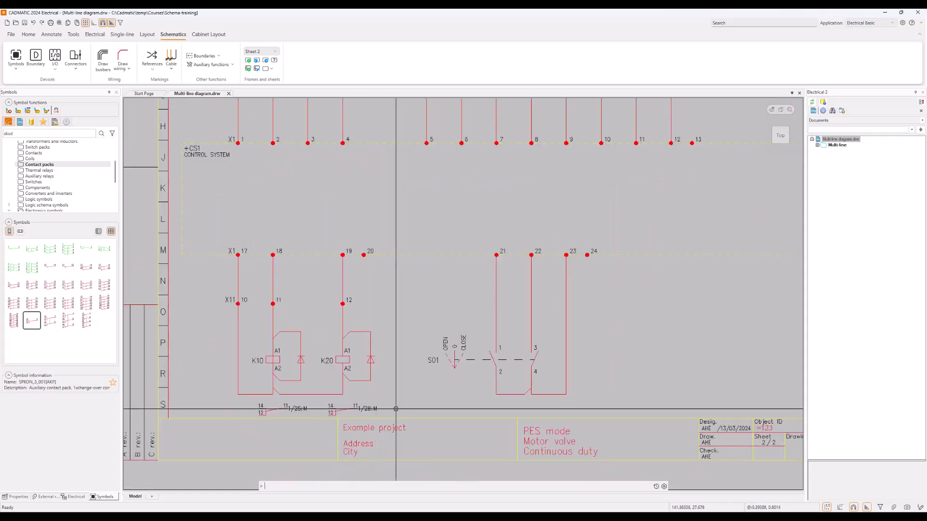
scroll(524, 389, down, 3)
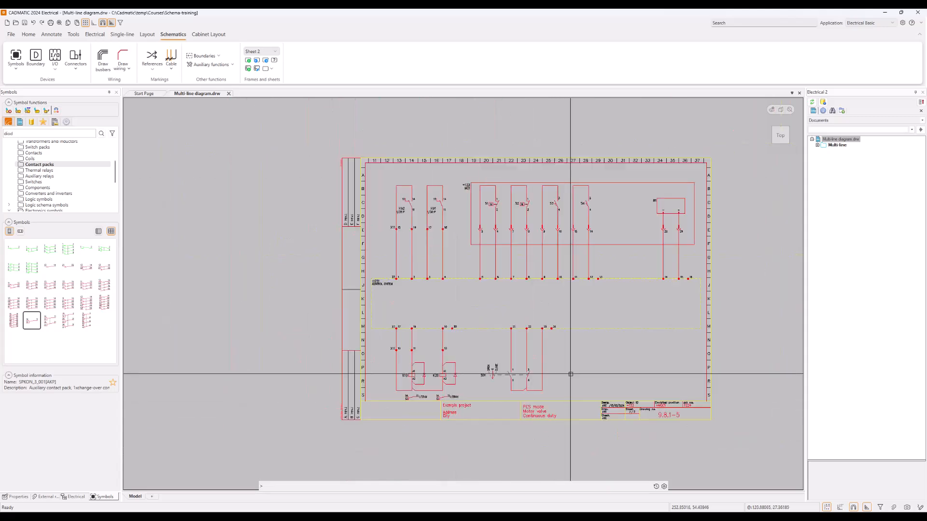
scroll(574, 374, up, 2)
middle_drag(575, 373, 501, 410)
scroll(501, 410, down, 2)
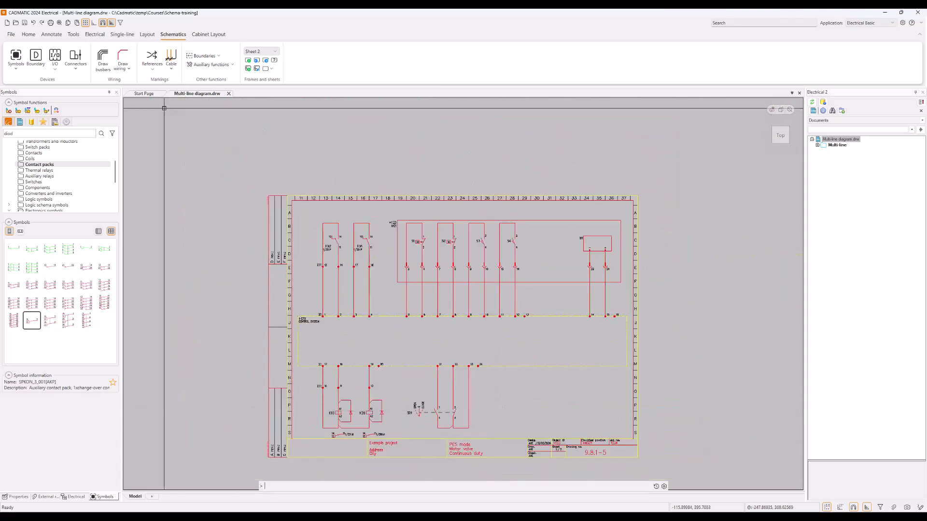
click(58, 24)
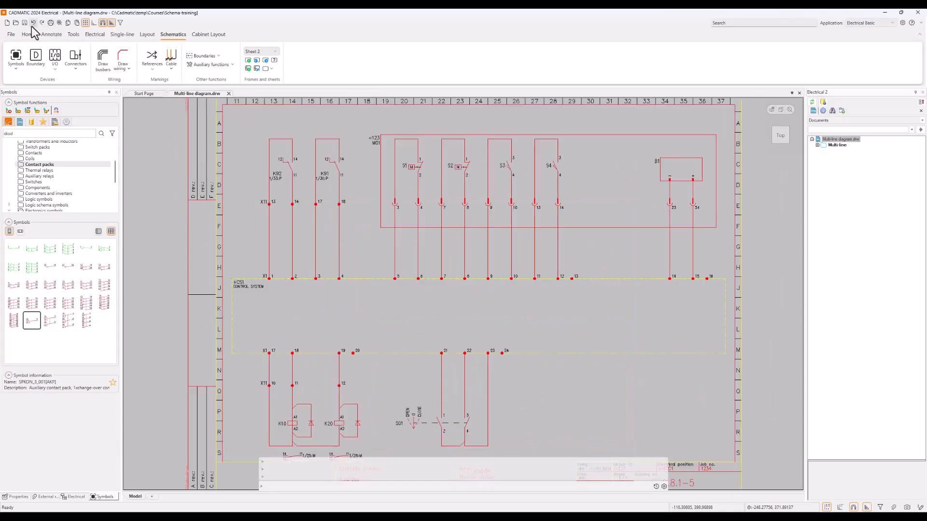
click(24, 23)
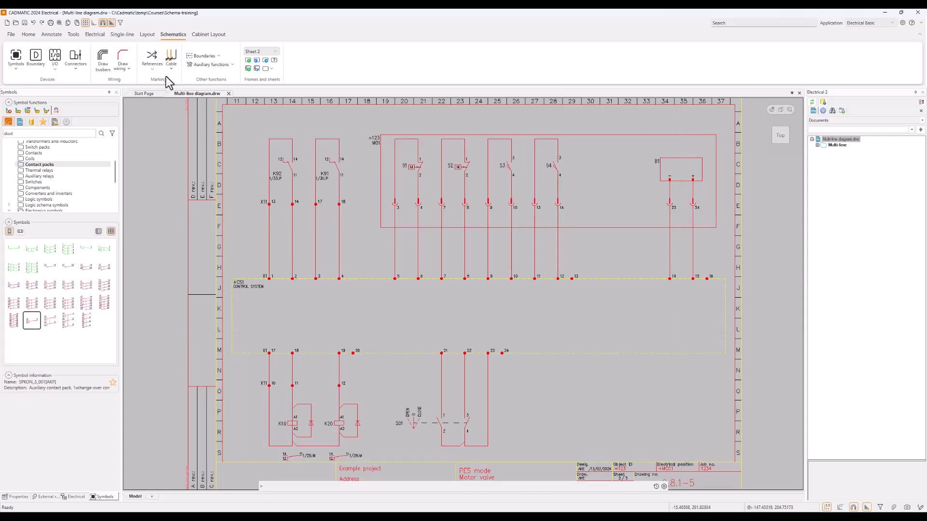
Filter the cable type management's standard databases for "nomak 4x" and add NOMAK 4x2x0,5+0,5 to the project cable types.
click(94, 34)
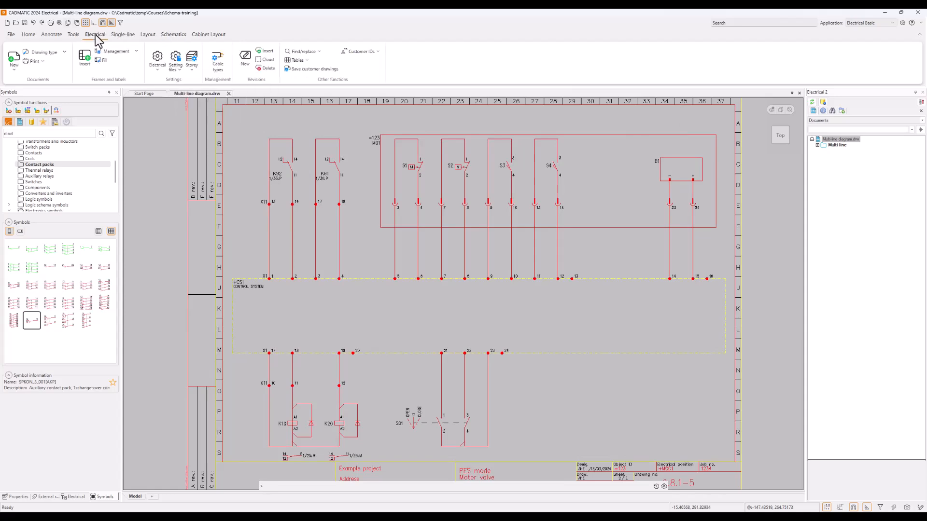
click(218, 62)
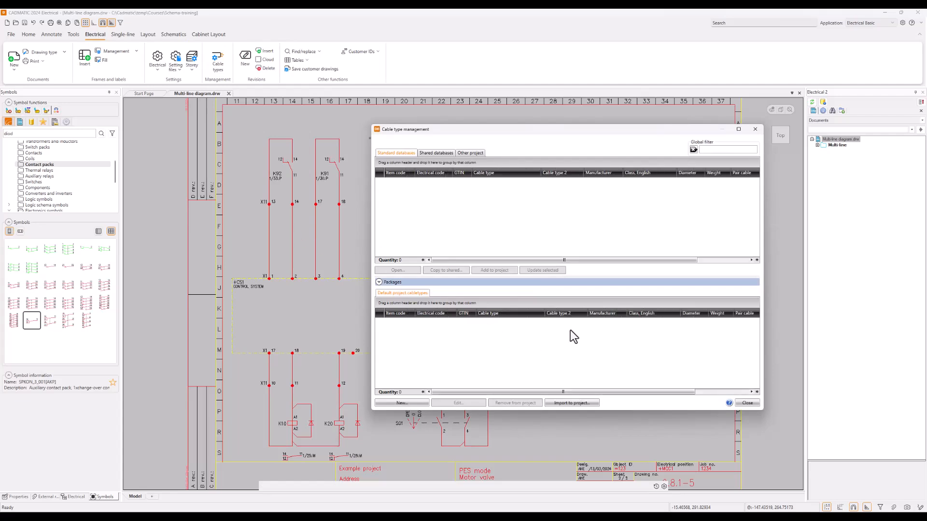
click(722, 150)
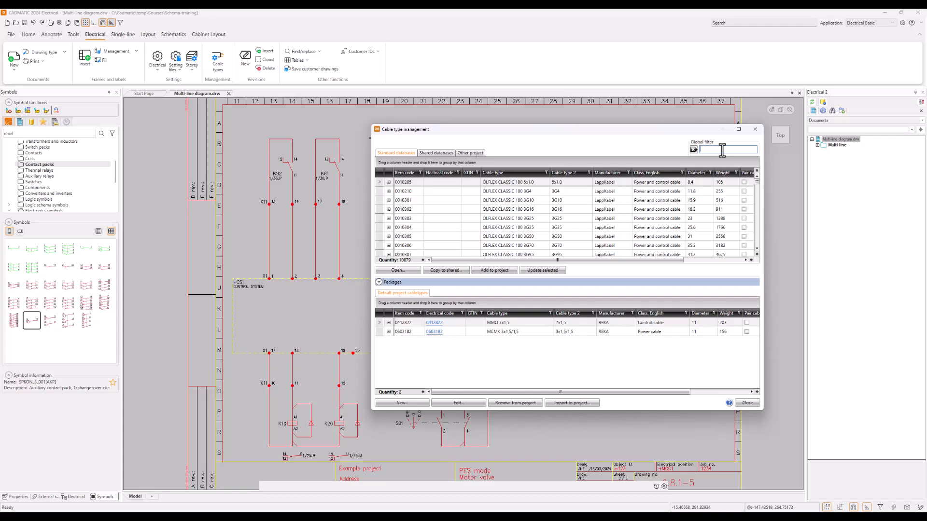
text(nomak 4x)
key(Return)
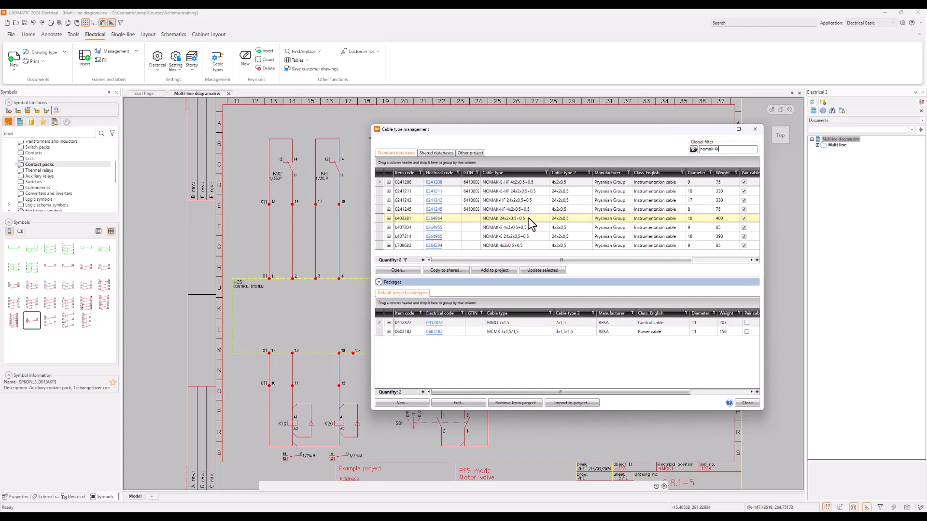
click(528, 246)
double_click(530, 246)
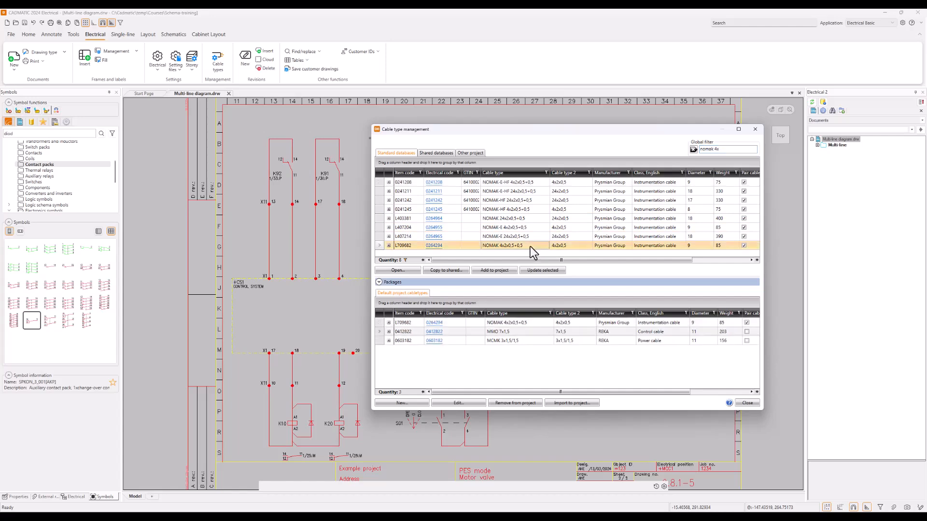
Change the cable type filter to "nomak 8x" and add NOMAK 8x2x0,5+0,5 to the project cable types.
click(715, 149)
key(BackSpace)
text(8)
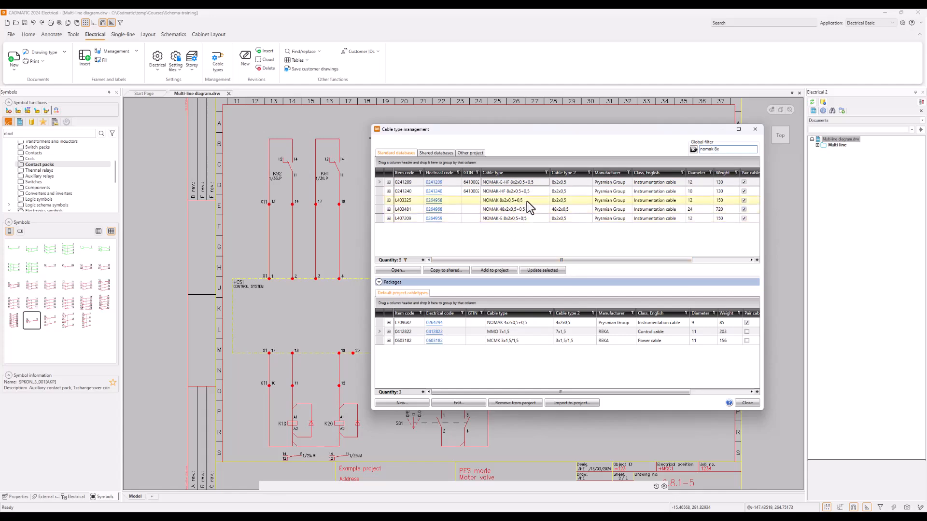
click(527, 201)
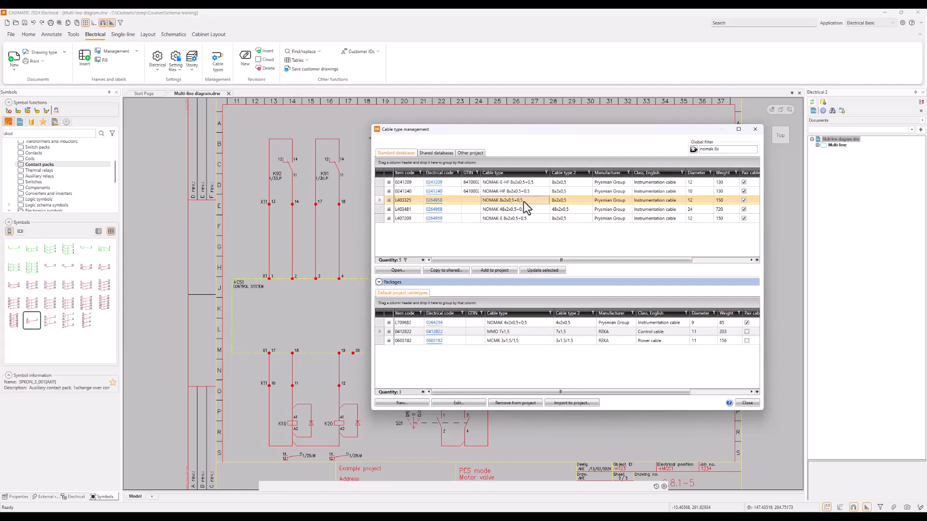
double_click(523, 201)
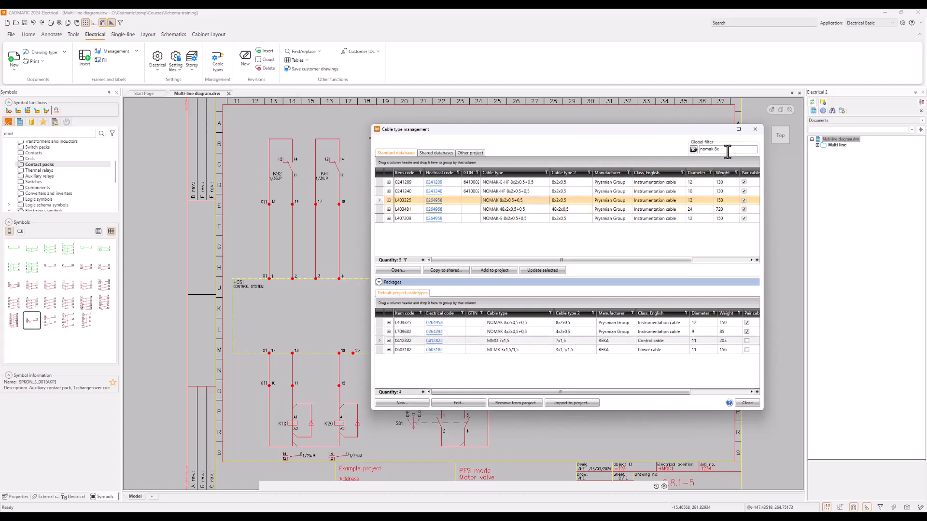
Filter for "jamak 4x", add JAMAK 4x(2+1)x0,5 to the project cable types, and close the cable type management.
drag(728, 152, 697, 150)
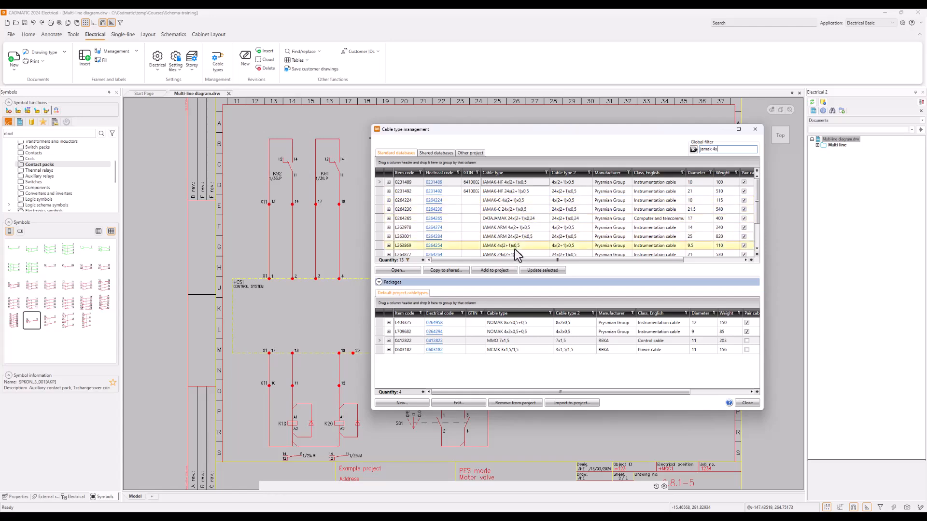
click(516, 247)
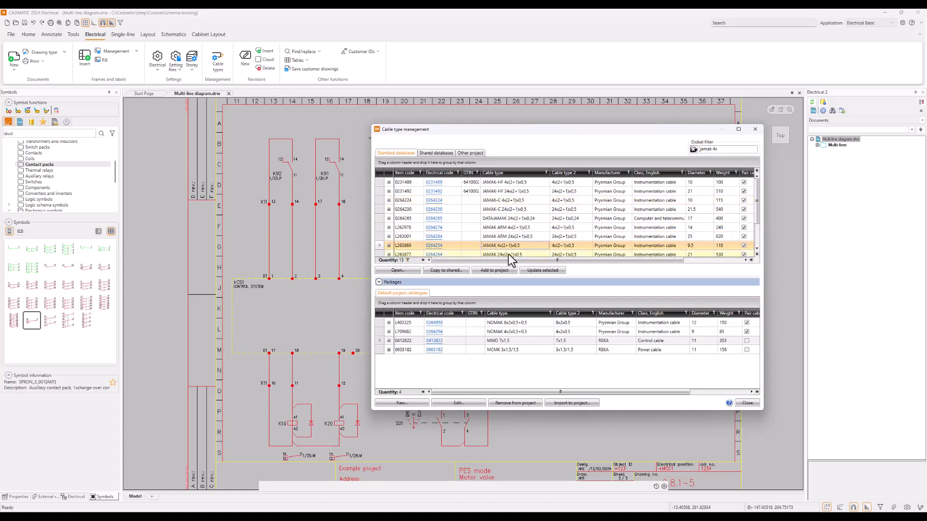
scroll(514, 246, down, 1)
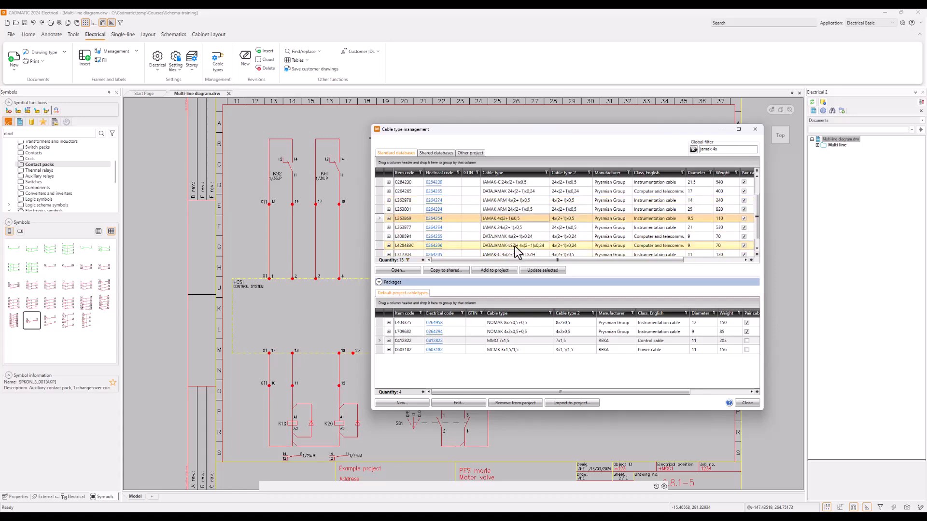
double_click(511, 220)
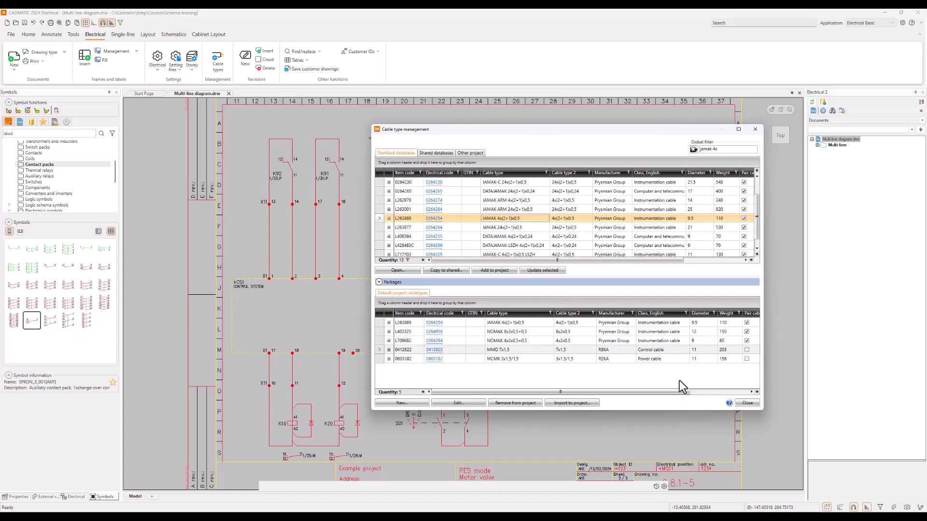
click(748, 403)
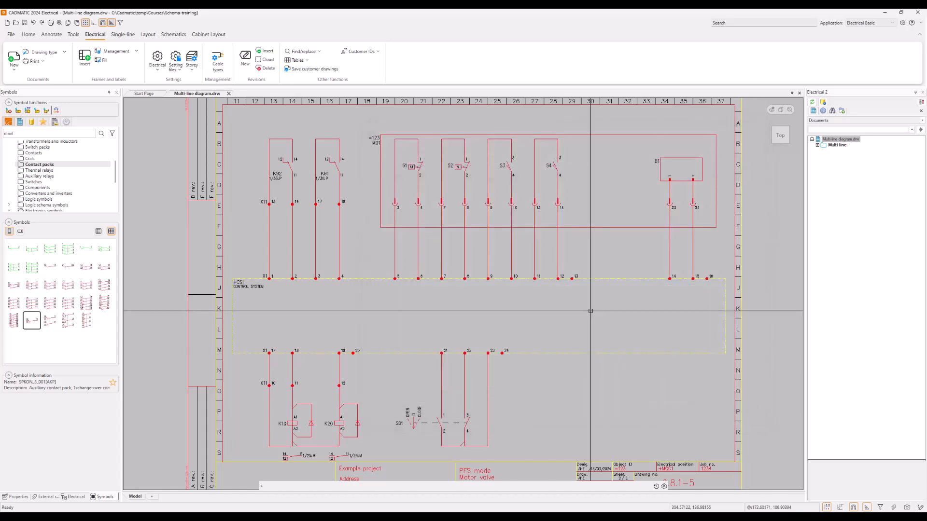
Show the project's wirings and draw a connect-and-mark cable line across the four wires between X11 and X1 terminals 1 to 4.
click(79, 498)
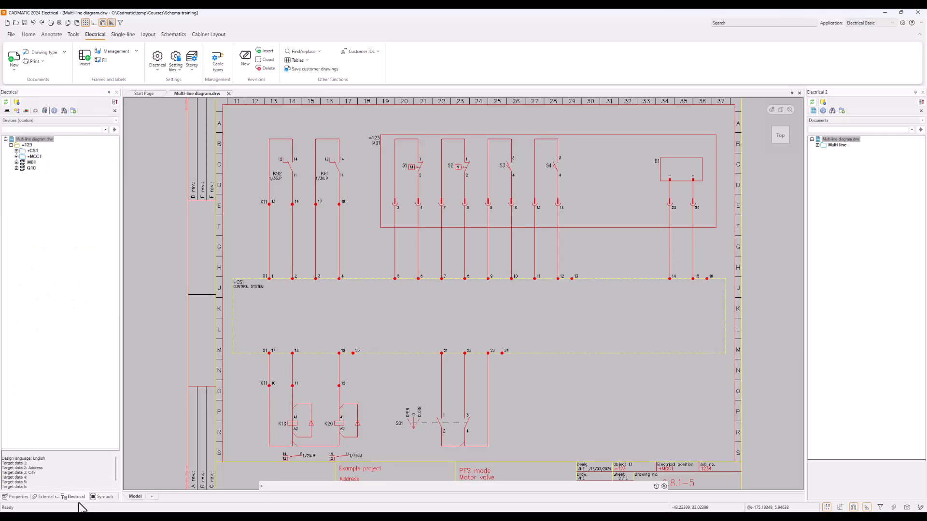
click(25, 111)
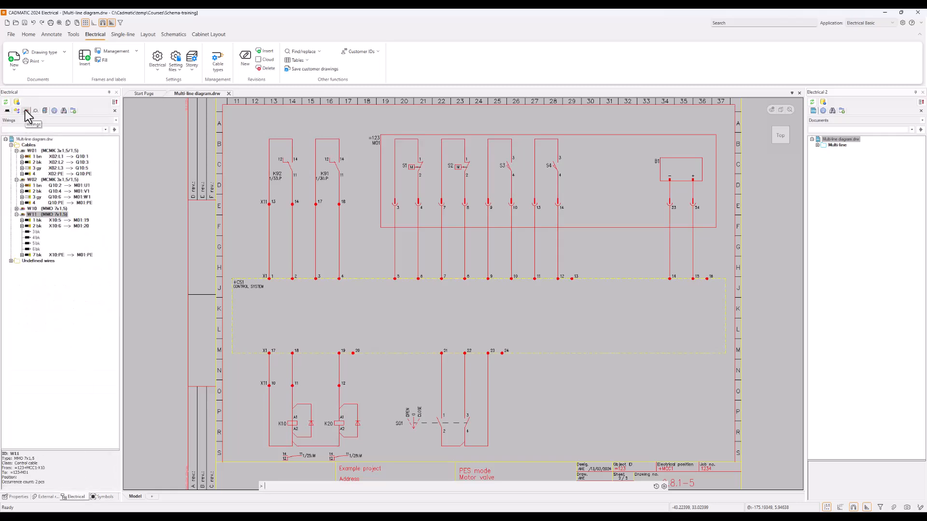
click(177, 34)
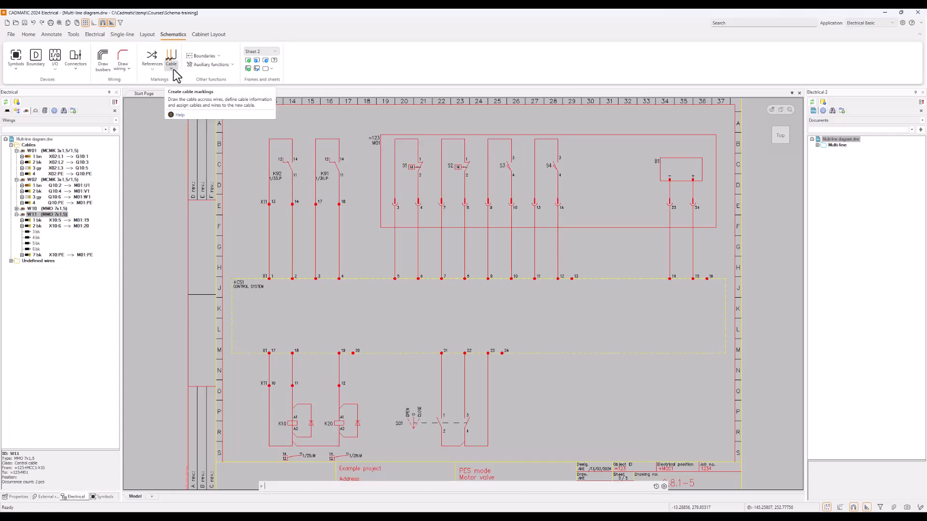
click(172, 69)
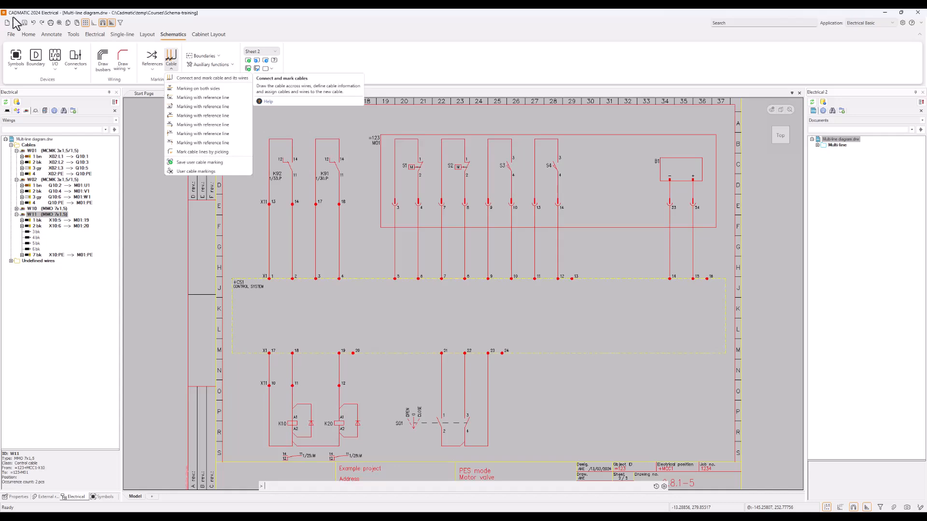
click(191, 79)
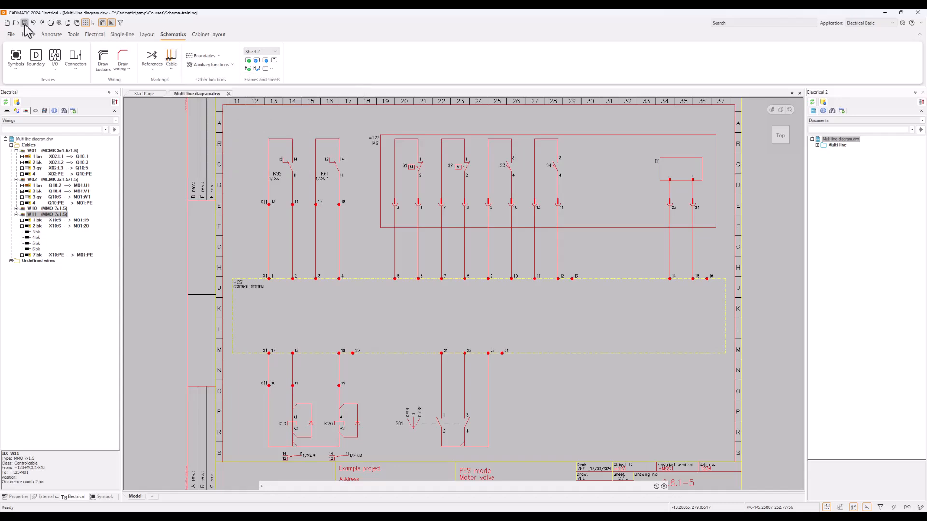
click(169, 68)
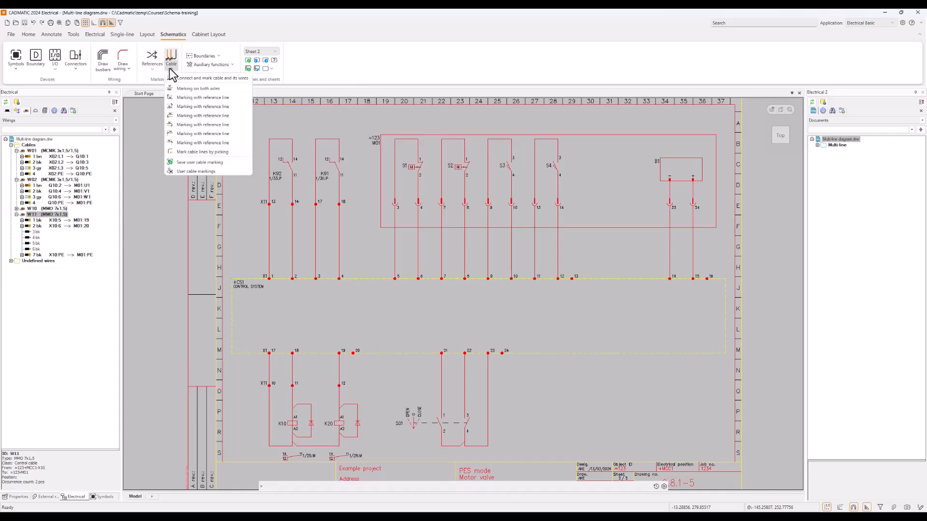
click(207, 80)
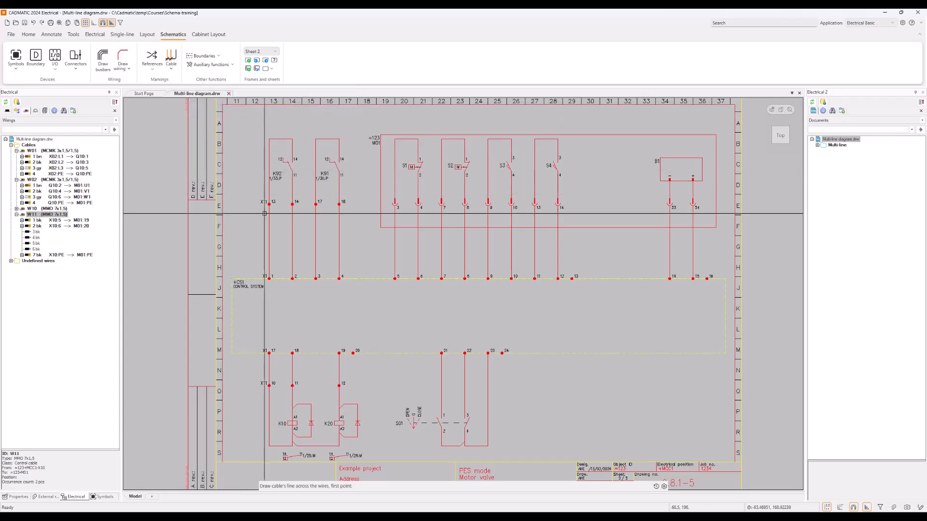
click(343, 256)
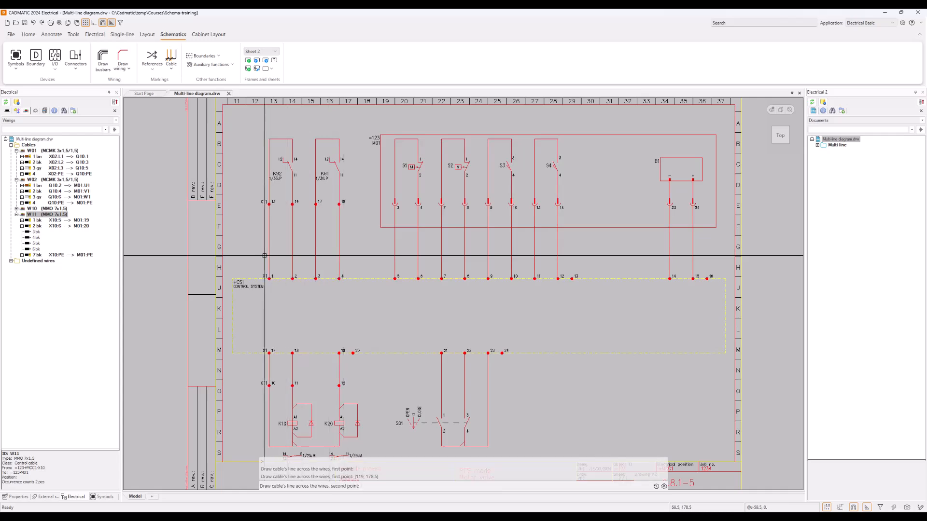
click(265, 255)
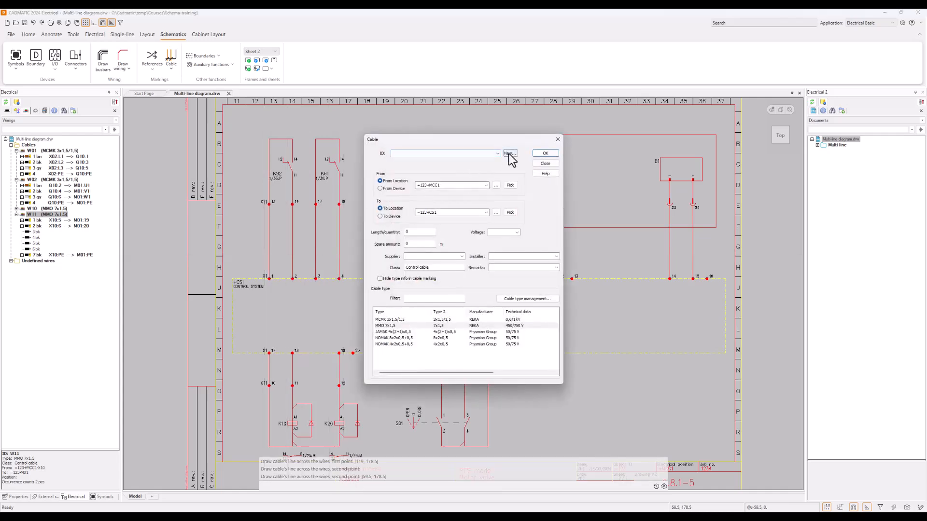
Define new cable W21 of type NOMAK 8x2x0,5+0,5, running from device =123+MCC1-X11 to device =123+CS1-X1.
click(508, 153)
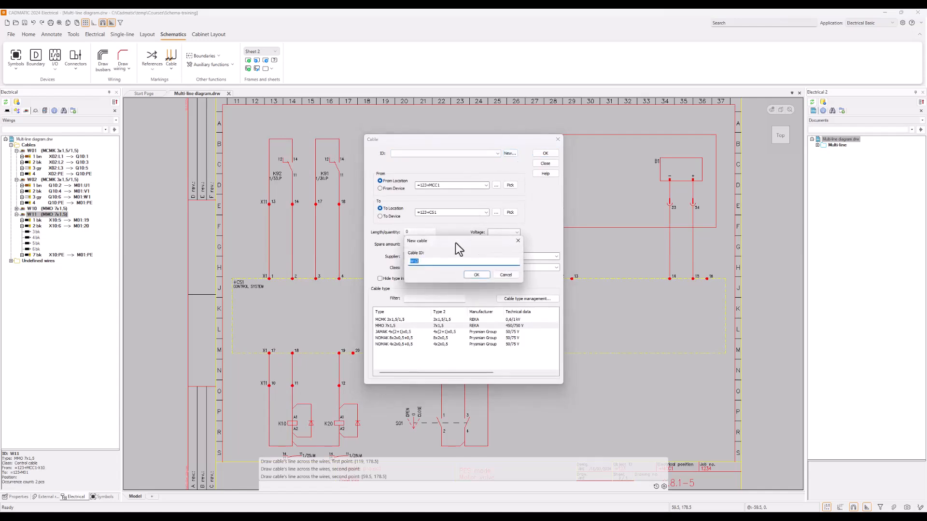
text(W21)
click(477, 275)
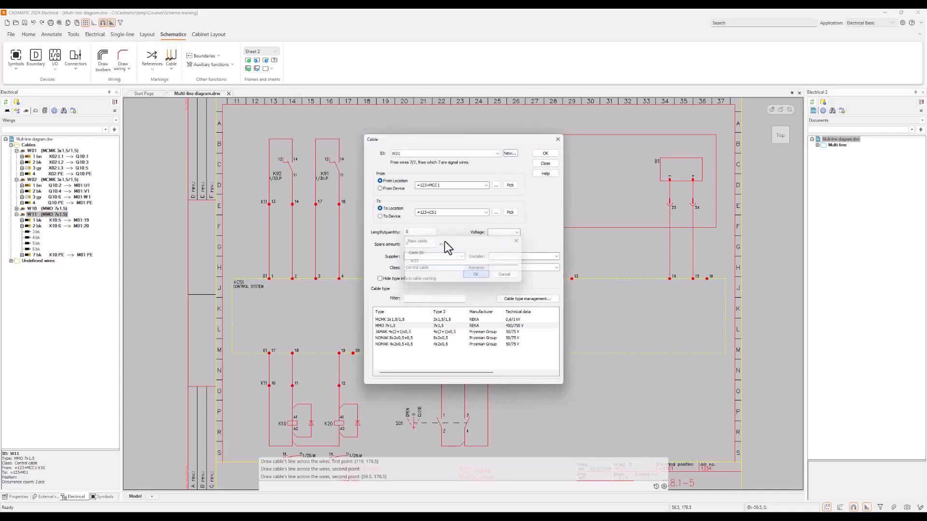
click(396, 189)
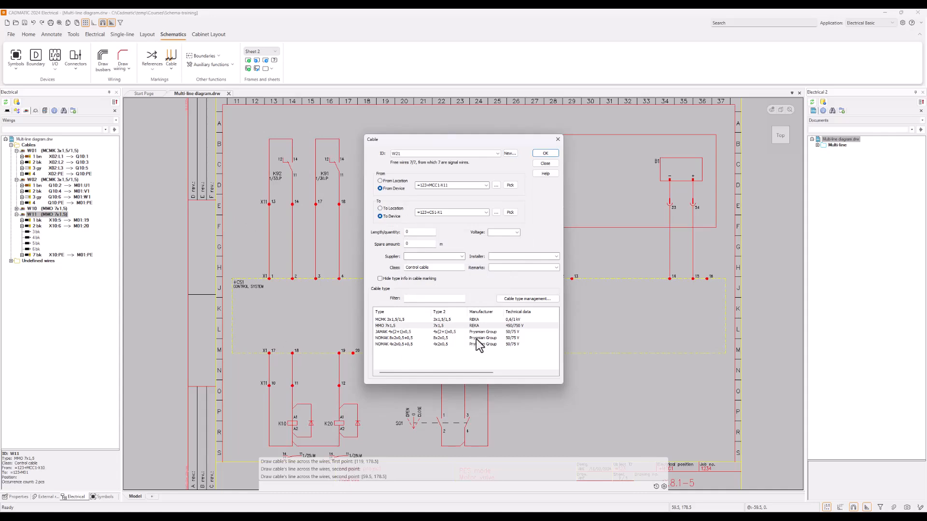
click(394, 339)
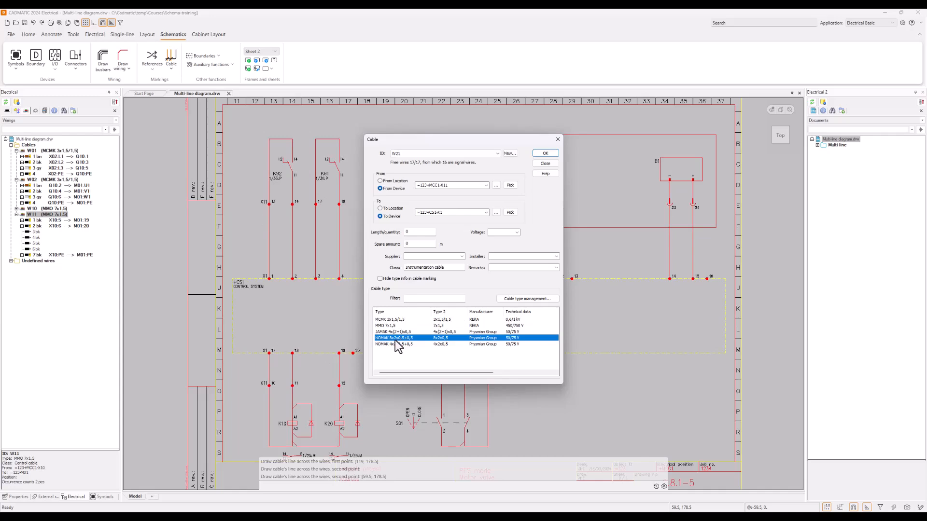
click(545, 154)
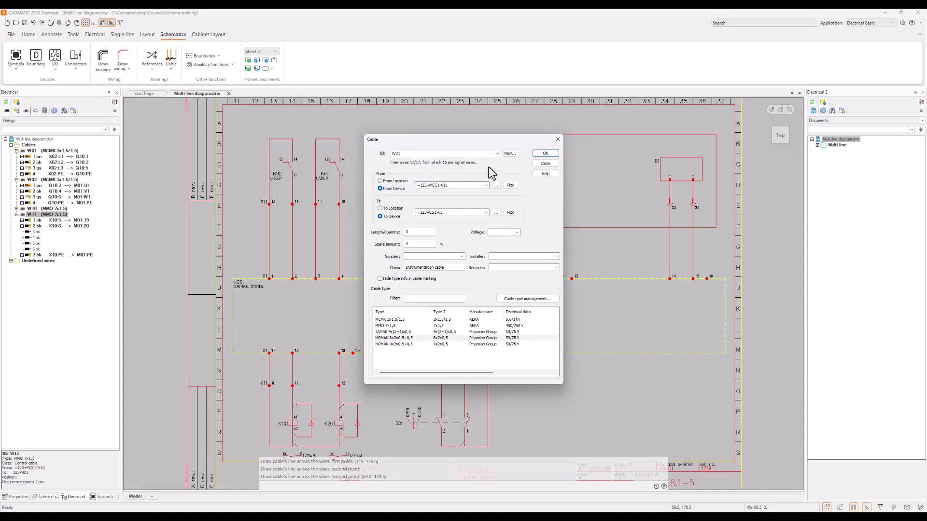
Assign the four wires to cable W21 with cable and wire markings, ending the marking line beyond the X11 terminal 13 wire.
click(545, 153)
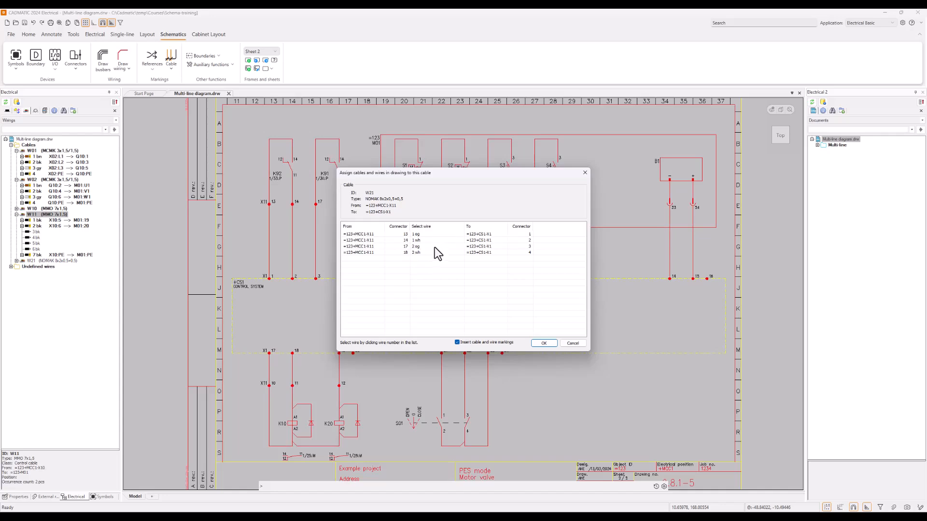
click(544, 343)
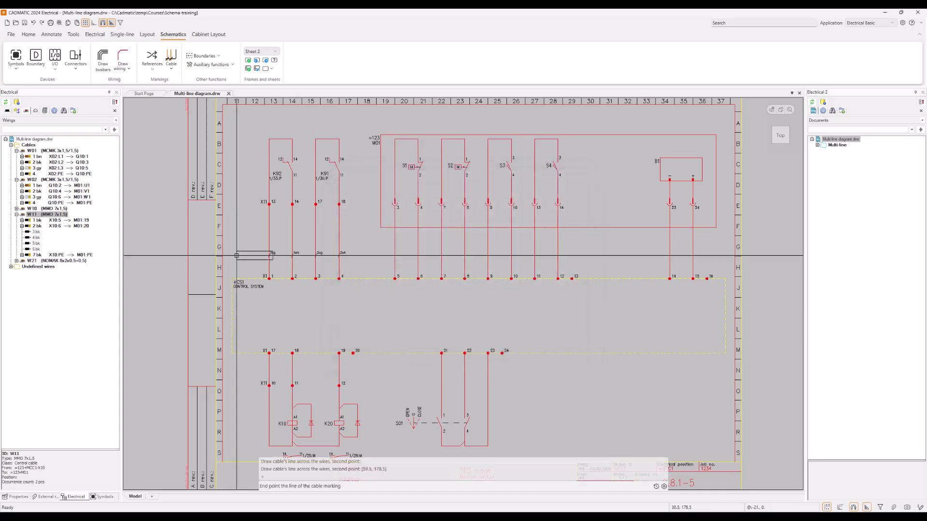
click(227, 256)
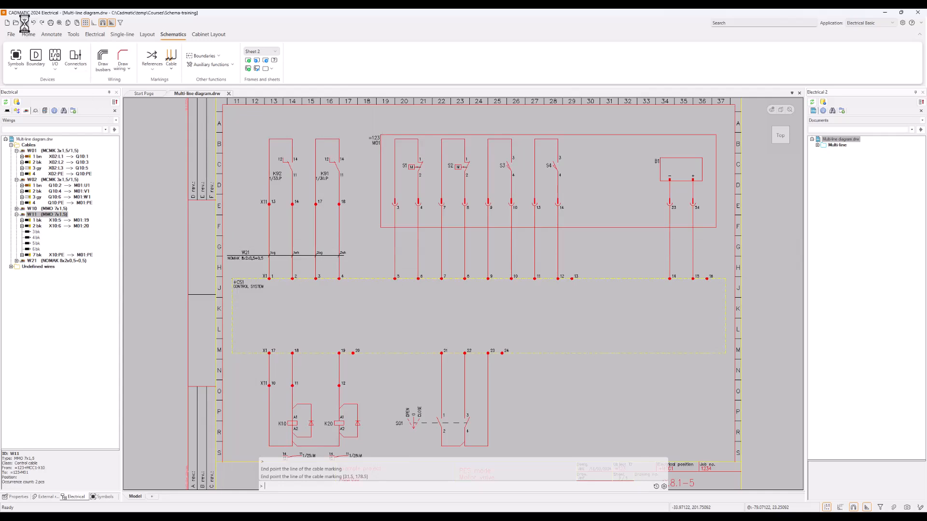
Start a new cable under the project's cables with the ID =123-MCC1-W22.
right_click(31, 146)
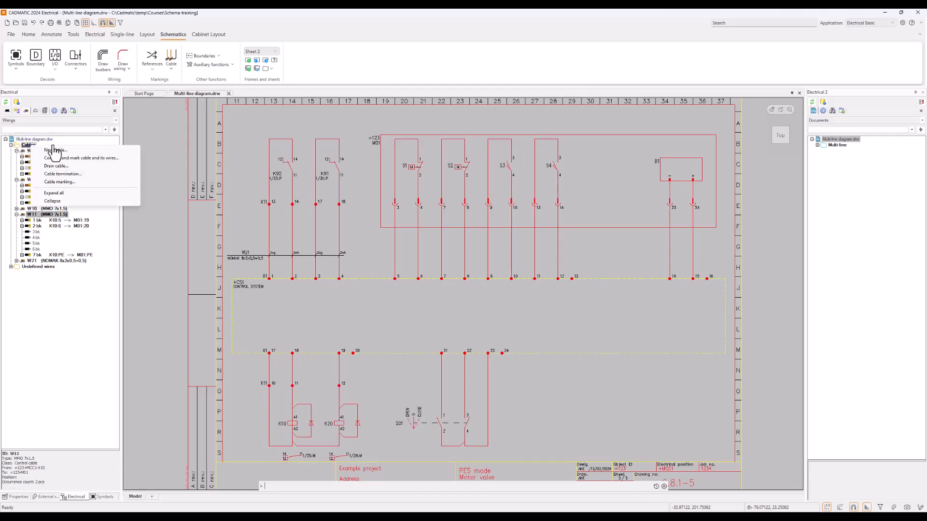
click(55, 144)
right_click(30, 146)
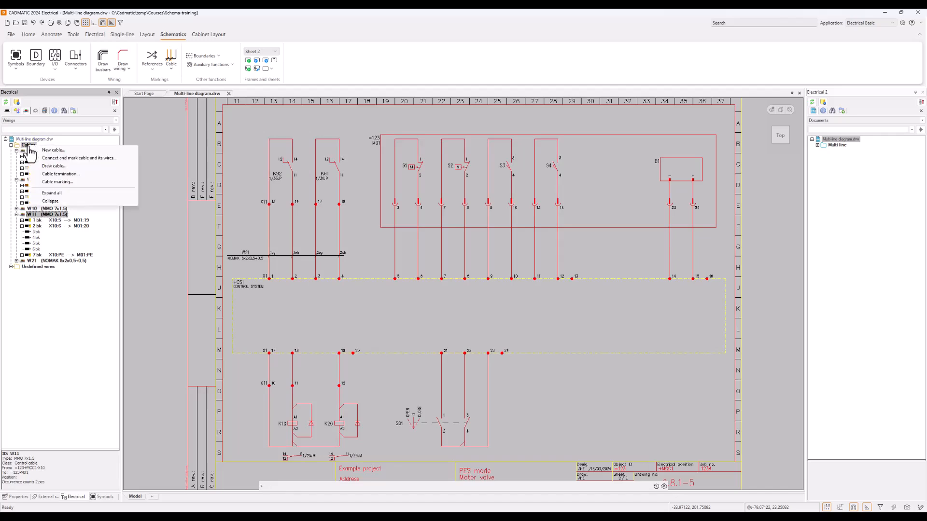
click(54, 150)
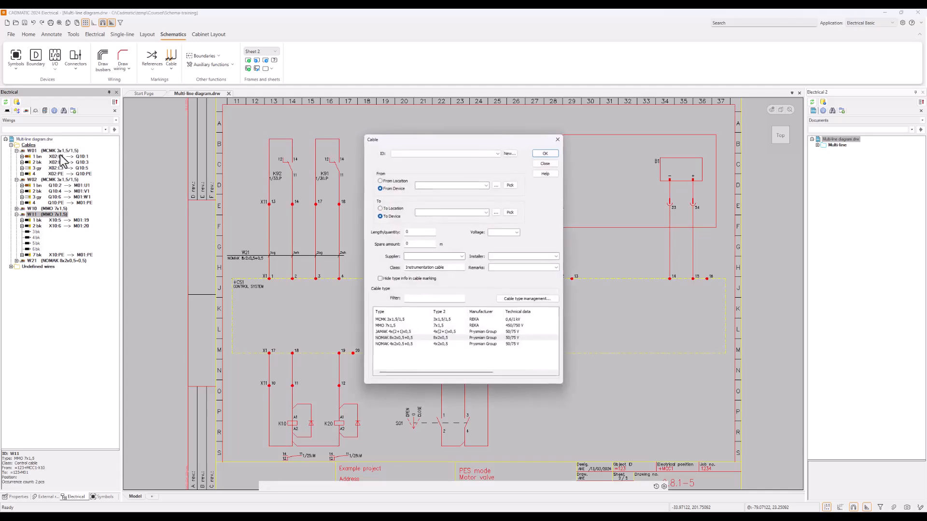
click(511, 154)
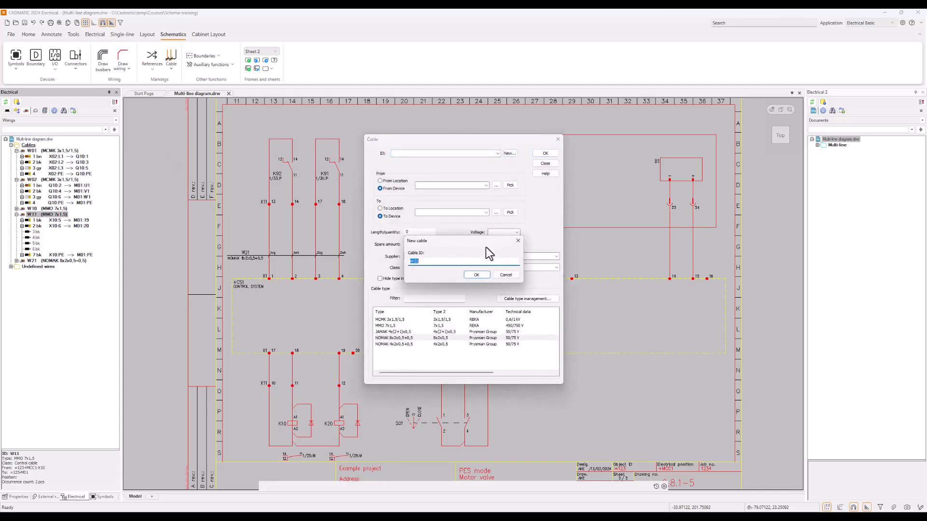
text(=123-MCC1-)
click(476, 274)
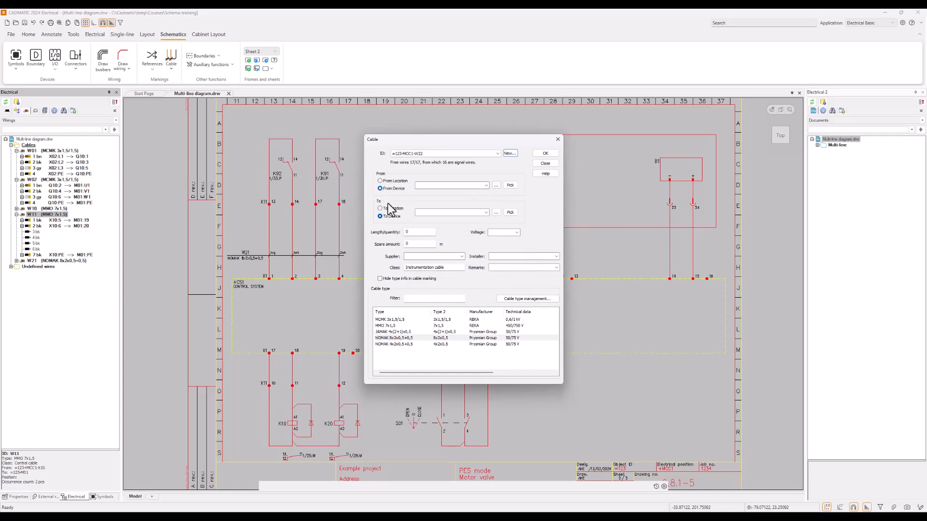
Run cable =123-MCC1-W22 from device =123+CS1-X1 to device =123-M01, set its type to NOMAK 4x2x0,5+0,5, and save it.
click(511, 185)
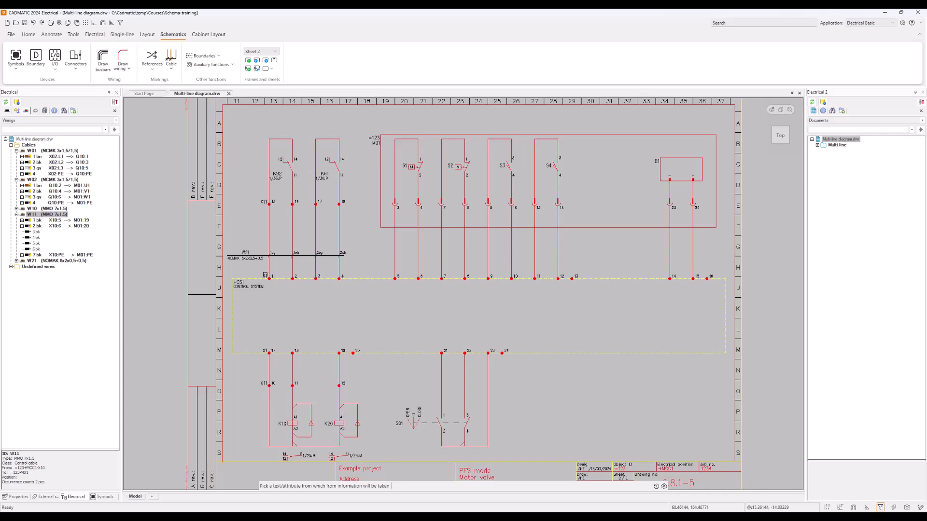
click(399, 273)
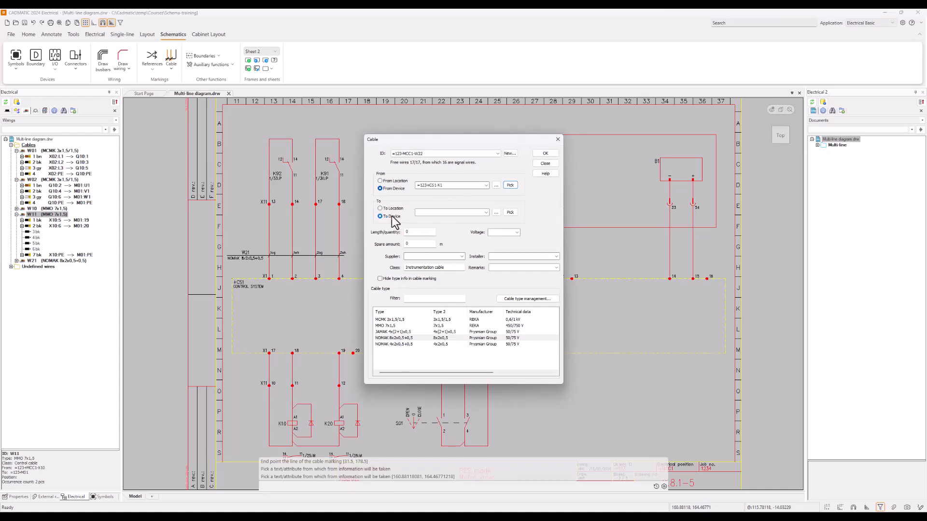
click(511, 213)
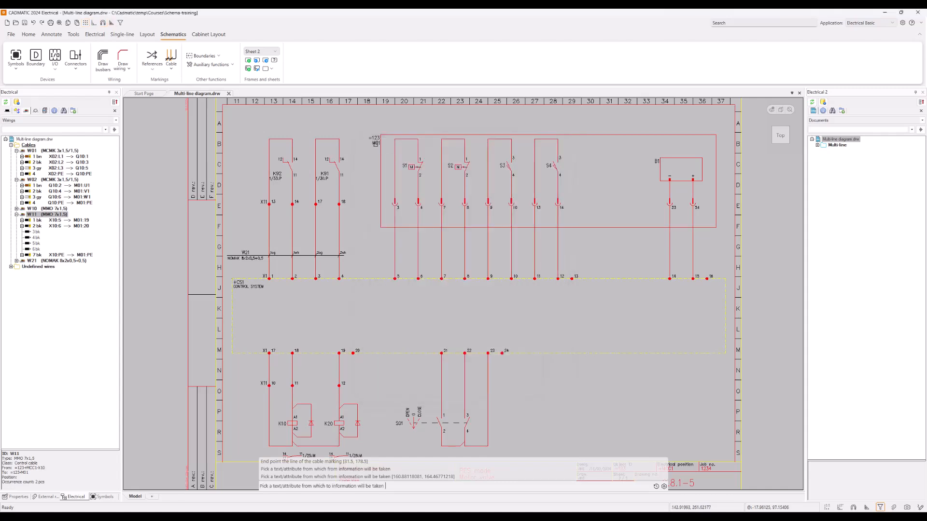
click(377, 146)
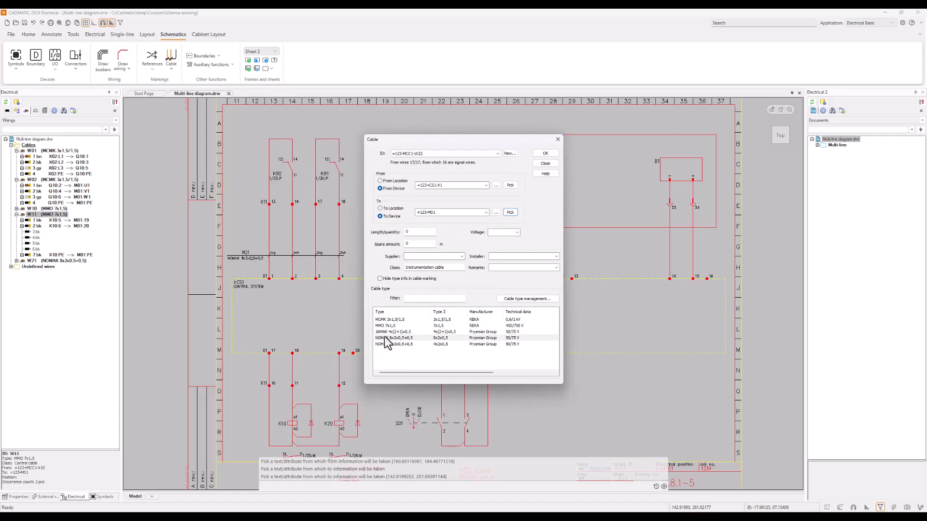
click(395, 344)
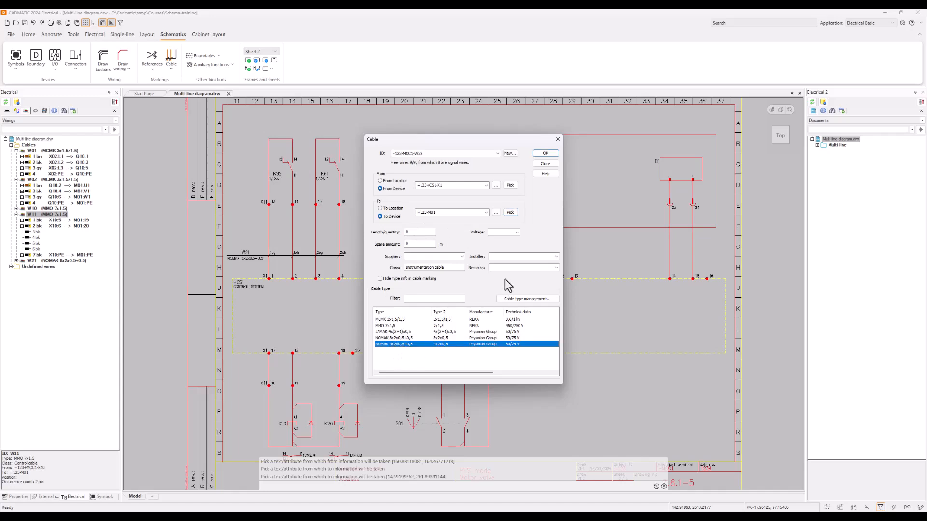
click(545, 154)
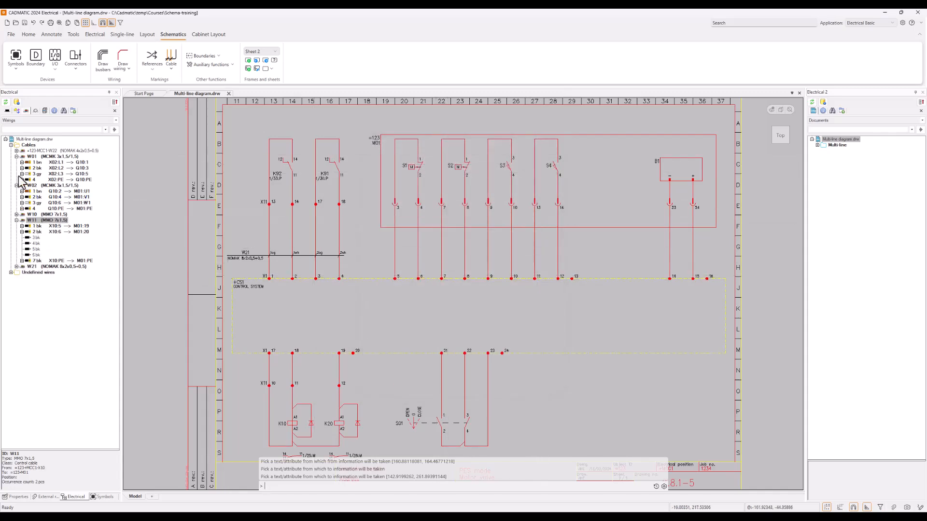
Connect and mark cable =123-MCC1-W22 on the eight wires from X1 terminals 5 to 12, ending the marking line beyond the terminal 5 wire.
click(17, 151)
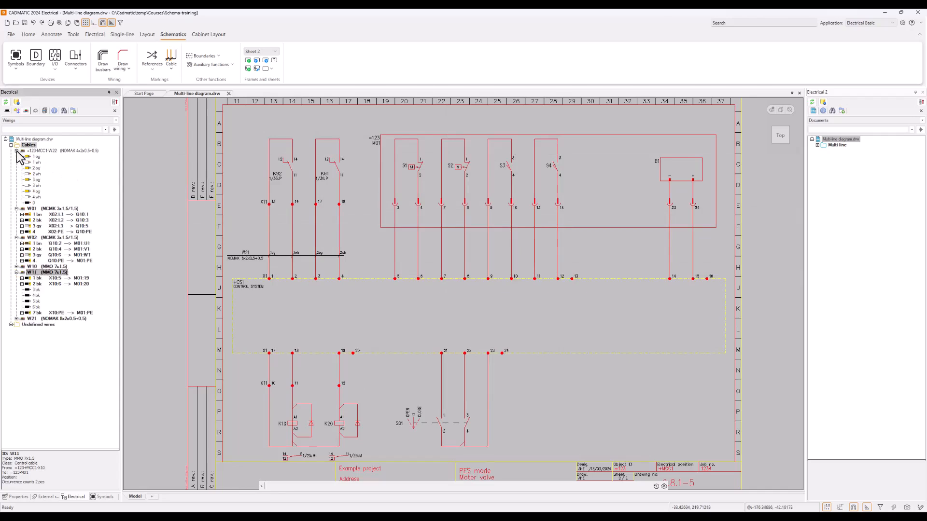
right_click(45, 159)
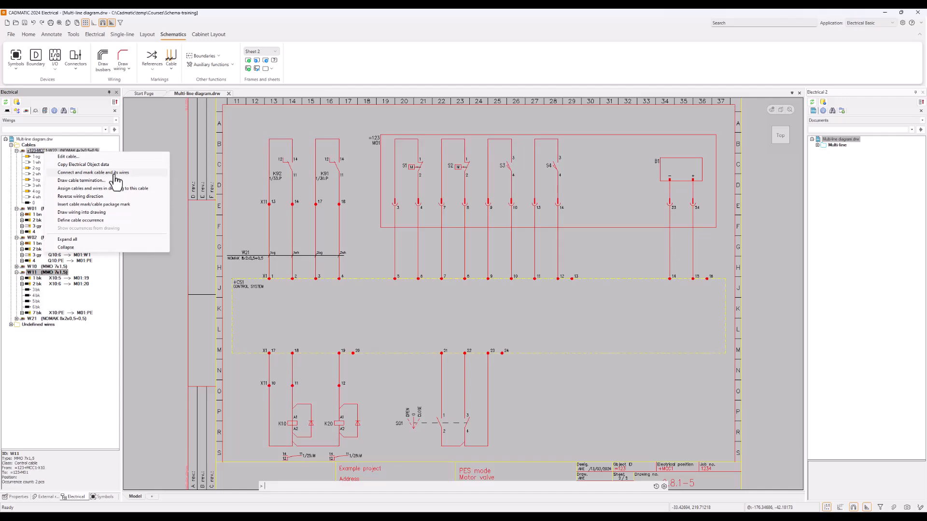
click(115, 174)
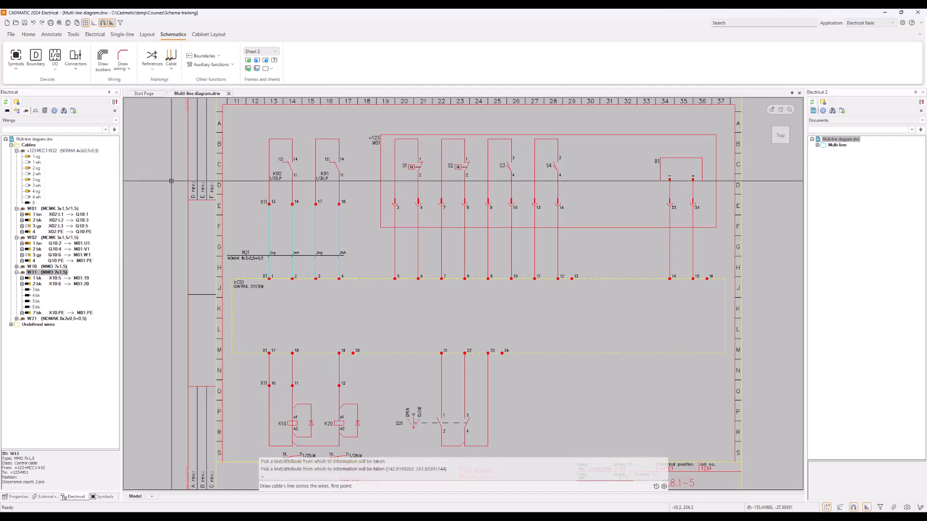
click(562, 256)
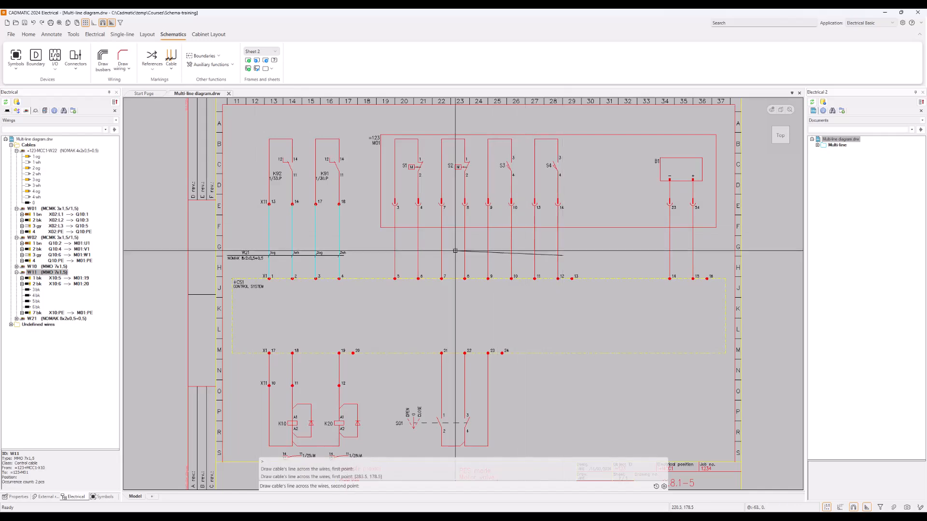
click(391, 256)
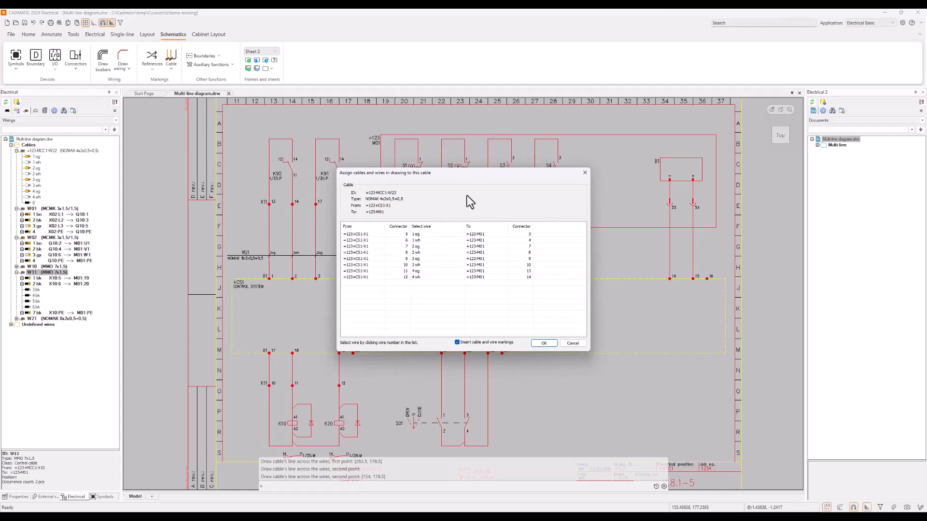
mouse_move(487, 175)
mouse_down()
mouse_move(649, 215)
mouse_move(536, 290)
mouse_move(493, 166)
mouse_up()
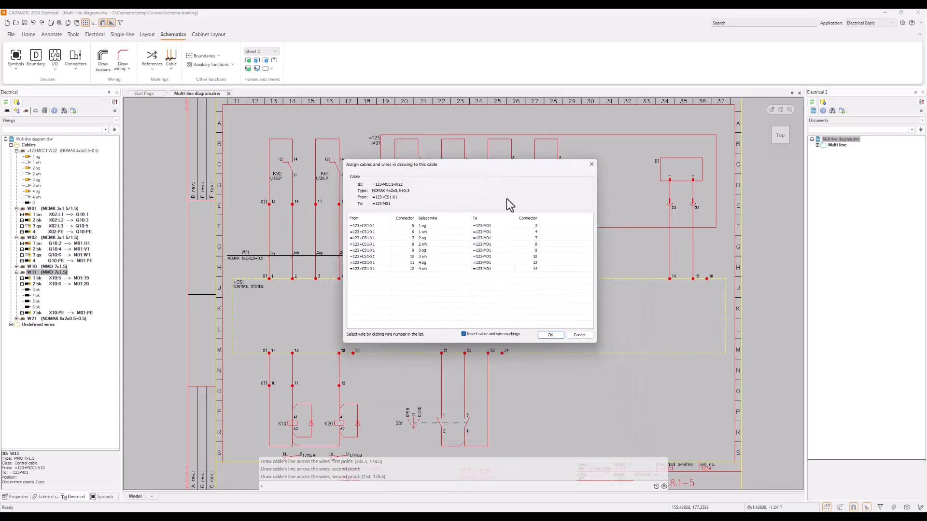
click(549, 335)
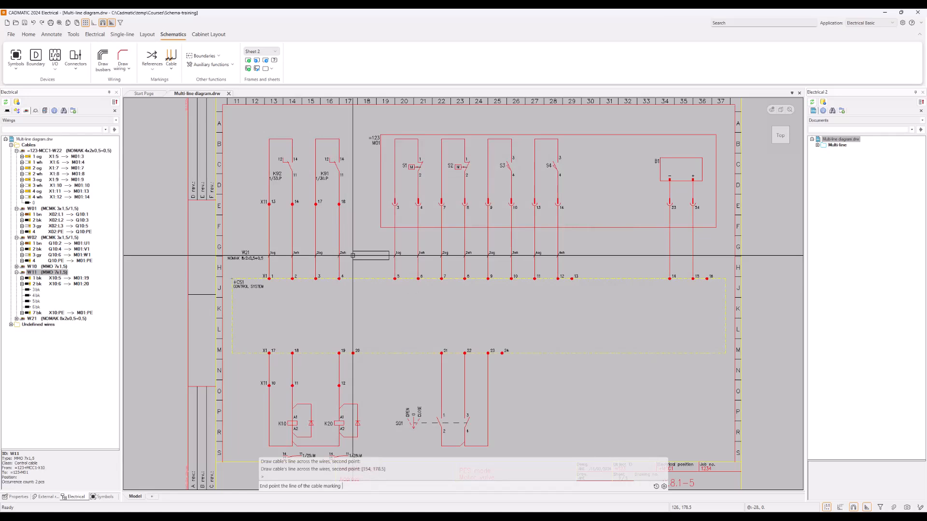
click(353, 256)
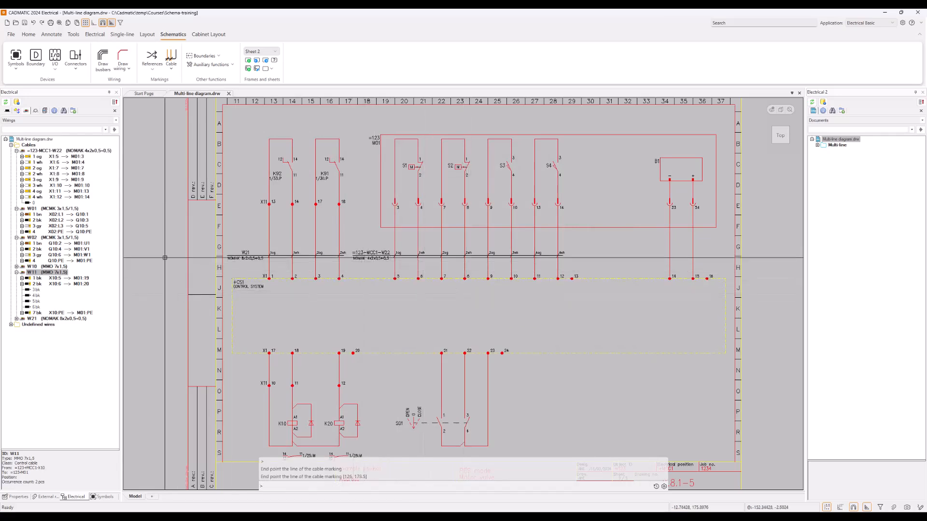
Draw a connect-and-mark cable line across the two B1 wires at X1 terminals 14 and 15.
click(172, 68)
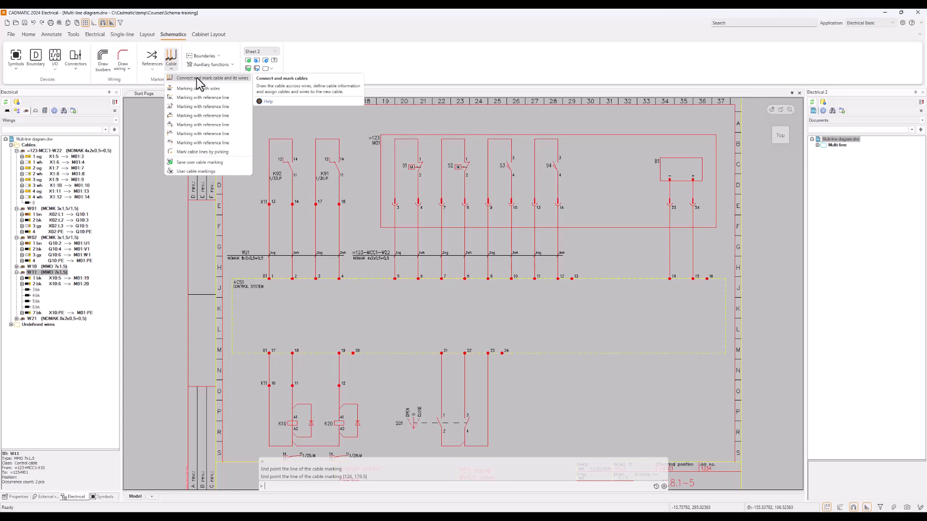
click(196, 80)
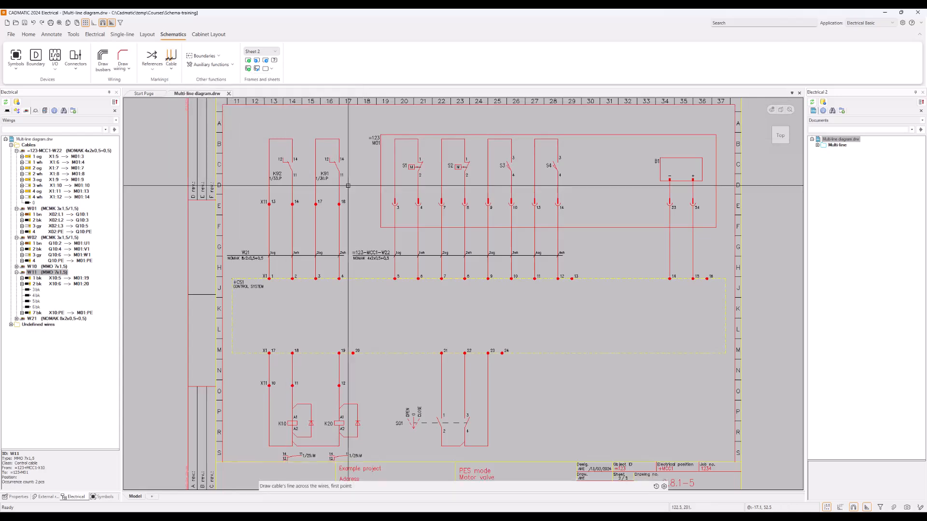
click(665, 255)
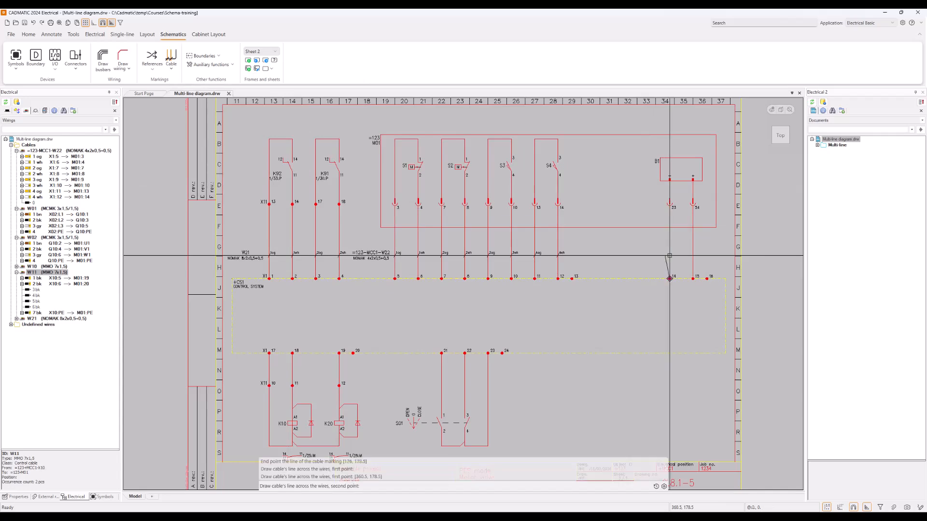
click(697, 255)
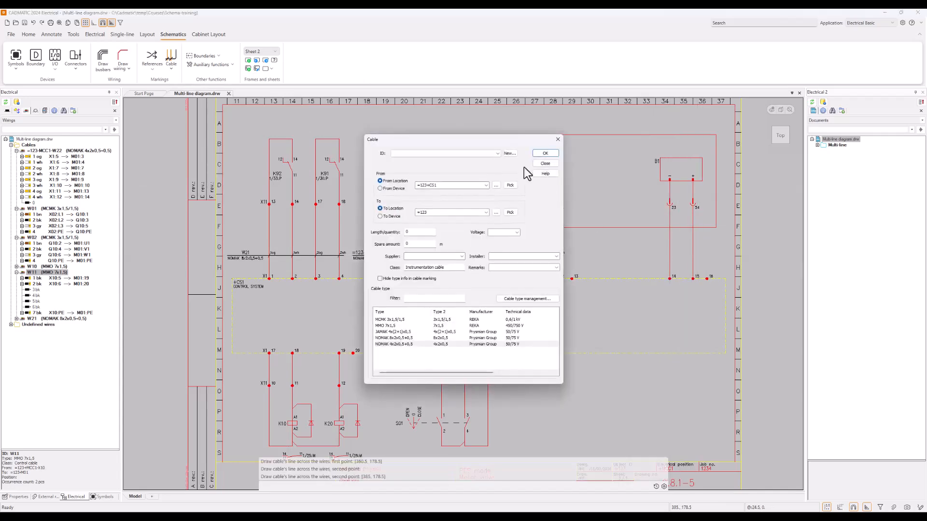
Define cable W25, type JAMAK 4x(2+1)x0,5, from device =123+CS1-X1 to device =123-M01, and assign both wires with cable and wire markings.
click(511, 153)
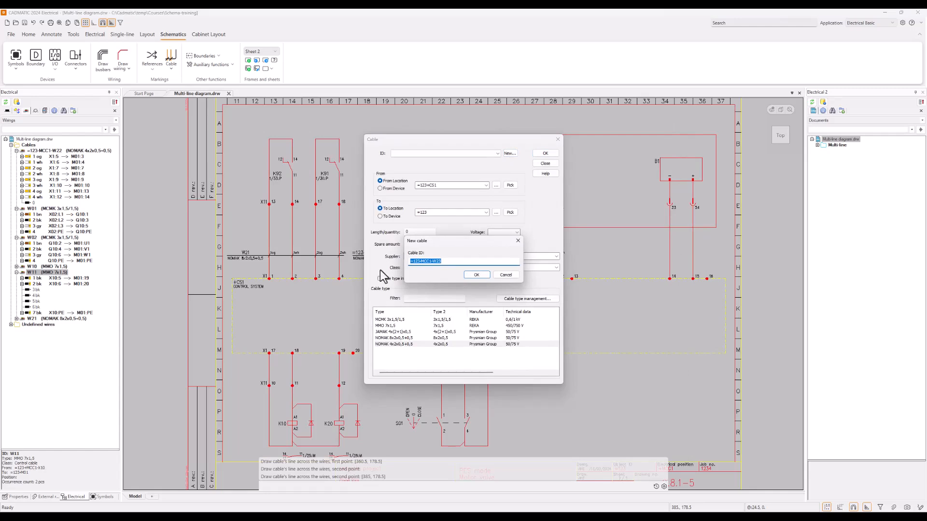
click(476, 275)
click(393, 332)
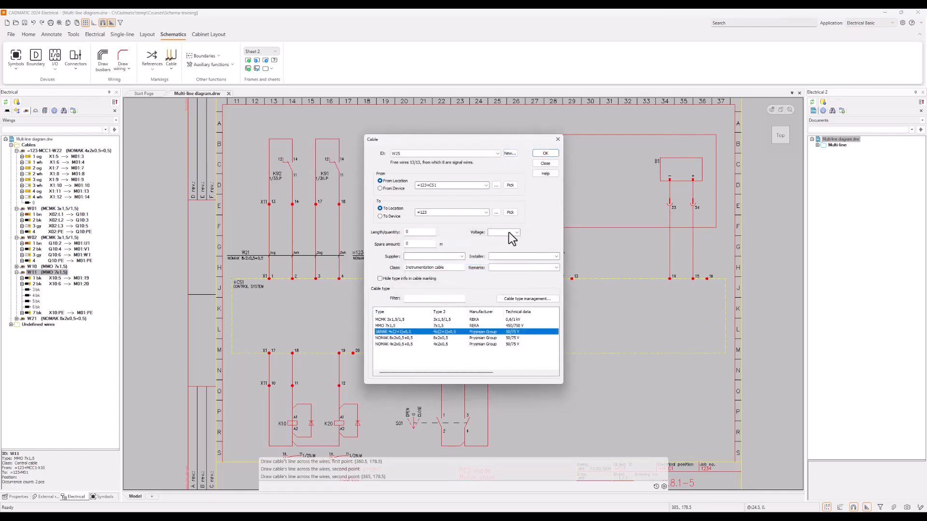
click(389, 188)
click(389, 217)
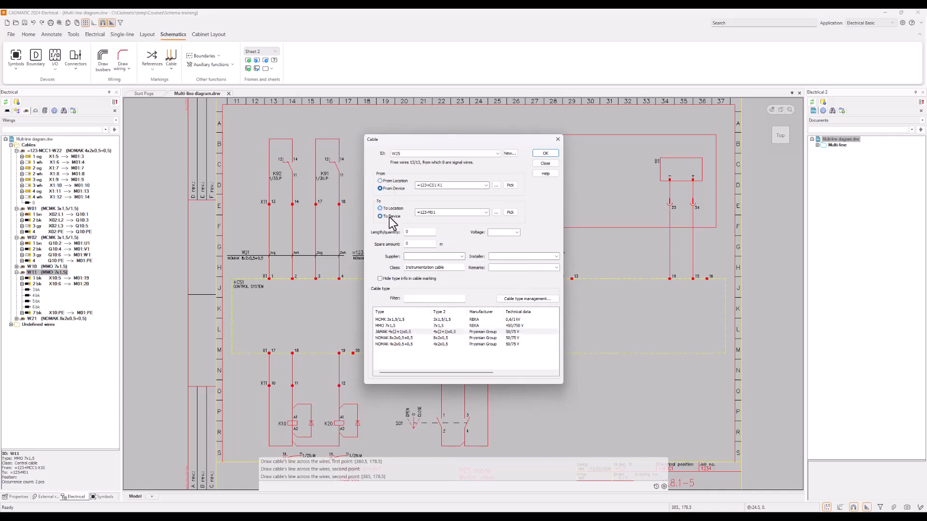
click(546, 154)
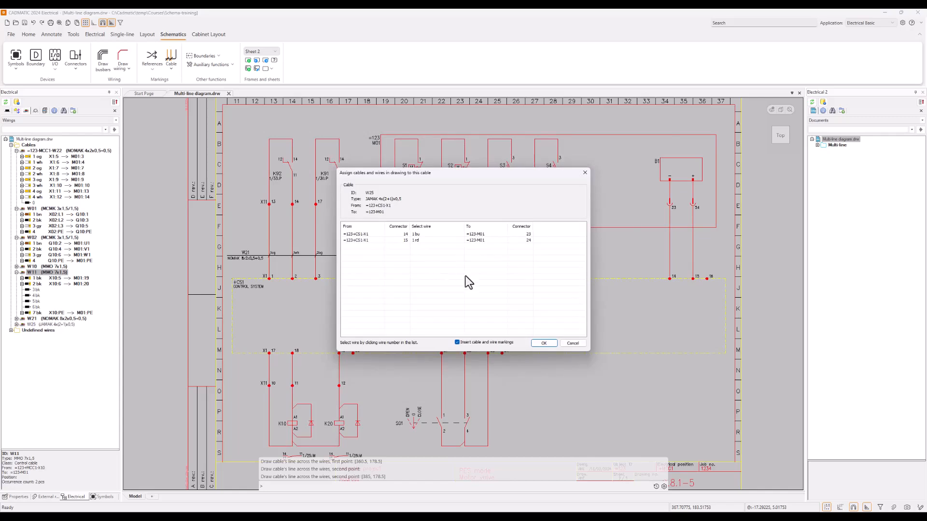
click(544, 343)
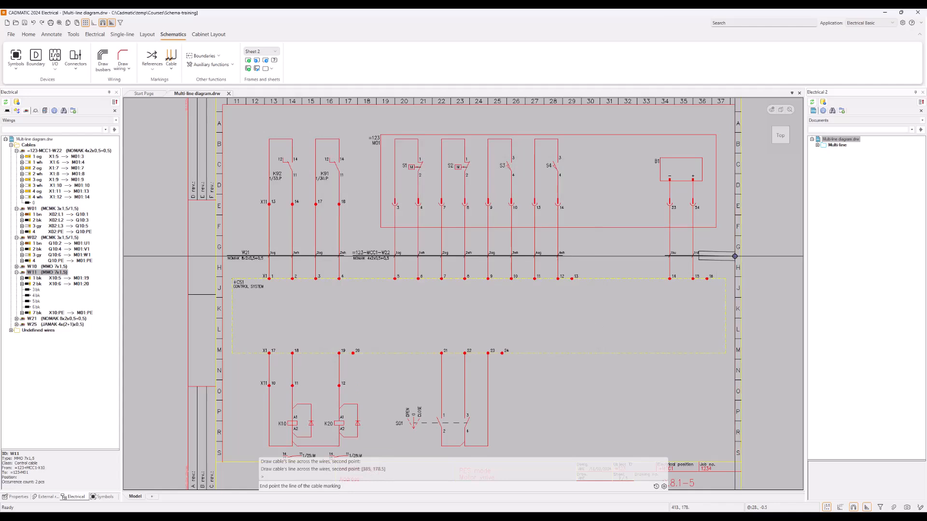
click(737, 256)
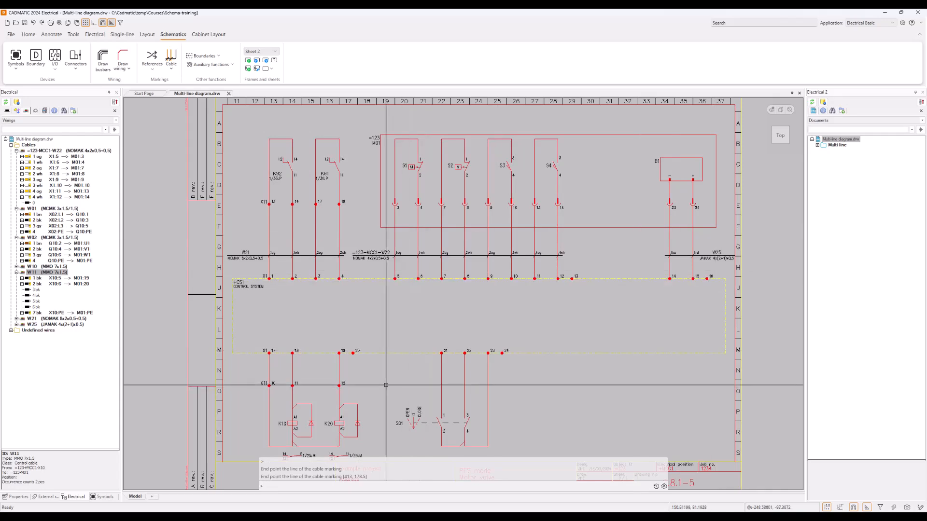
Assign existing cable W21 to the three wires between X11 terminals 10 to 12 and X1 terminals 17 to 19, inserting cable and wire markings.
middle_drag(386, 384, 434, 310)
scroll(415, 321, up, 2)
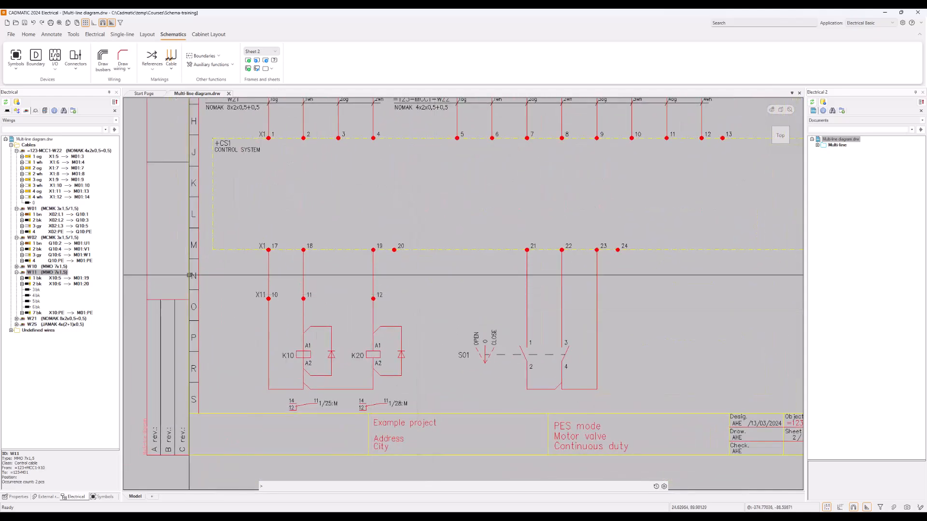
click(17, 319)
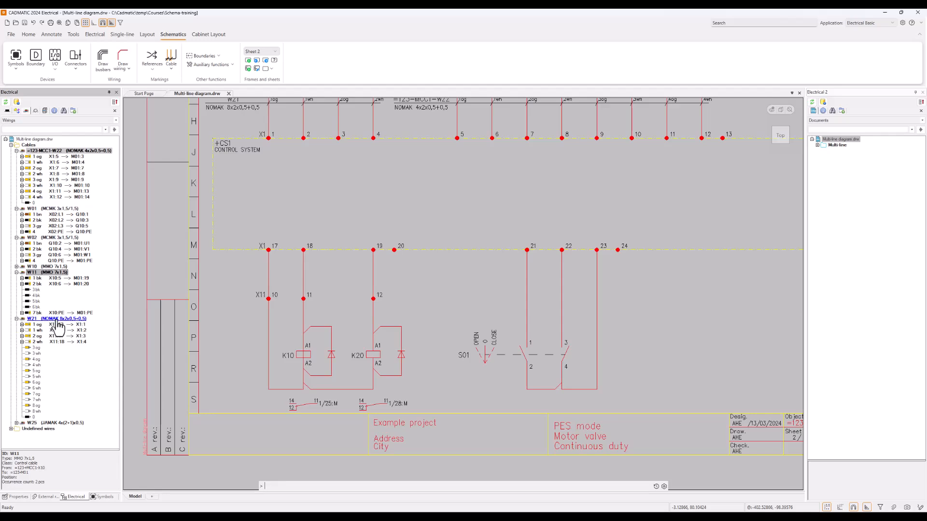
right_click(58, 321)
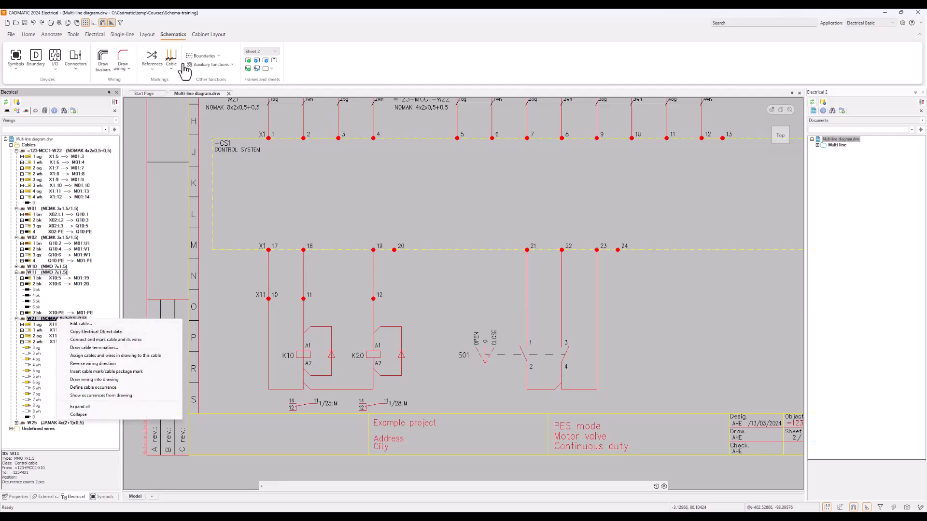
click(122, 340)
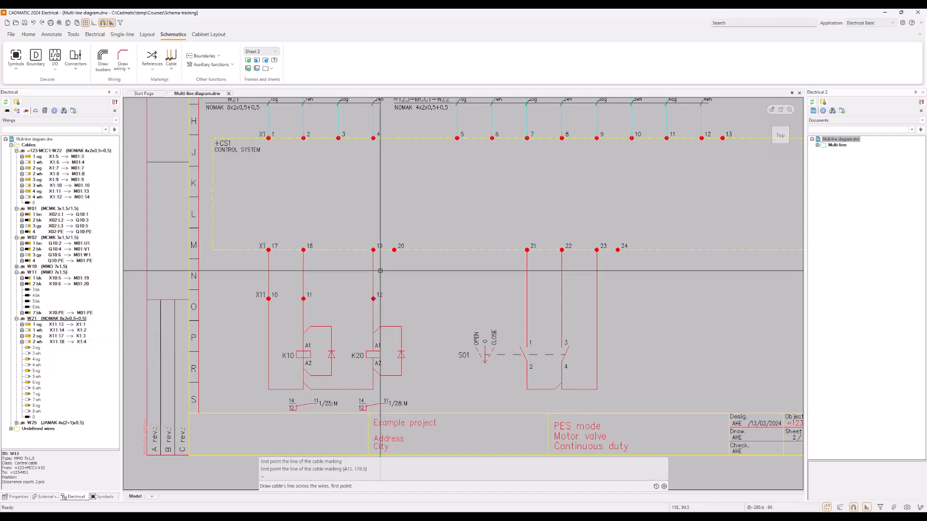
click(380, 271)
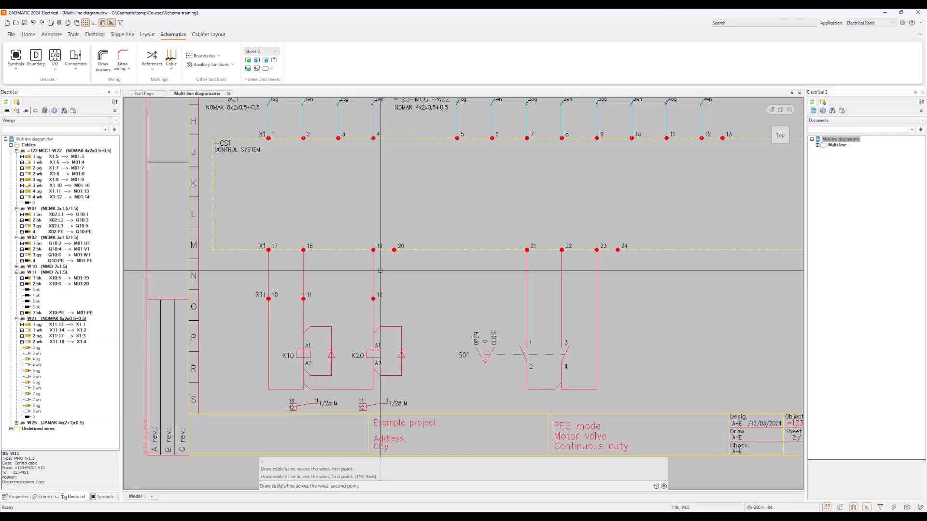
click(261, 271)
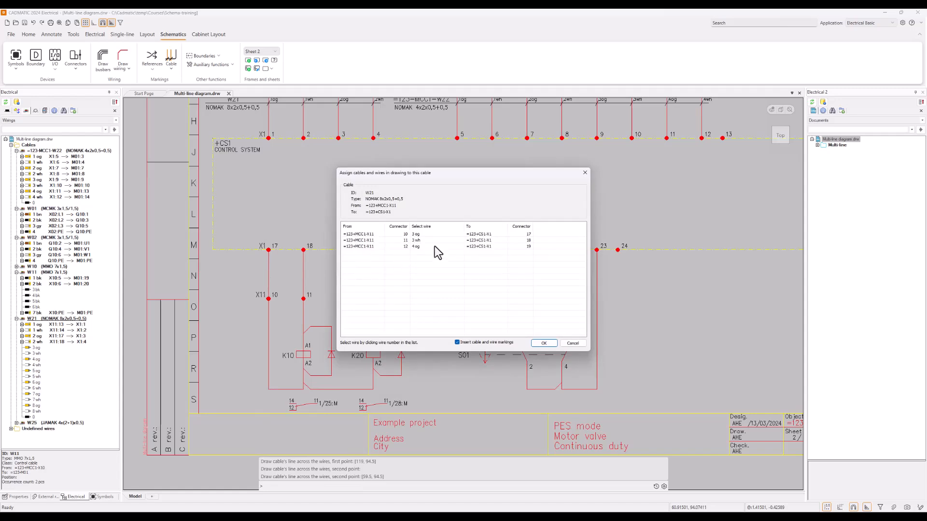
click(543, 343)
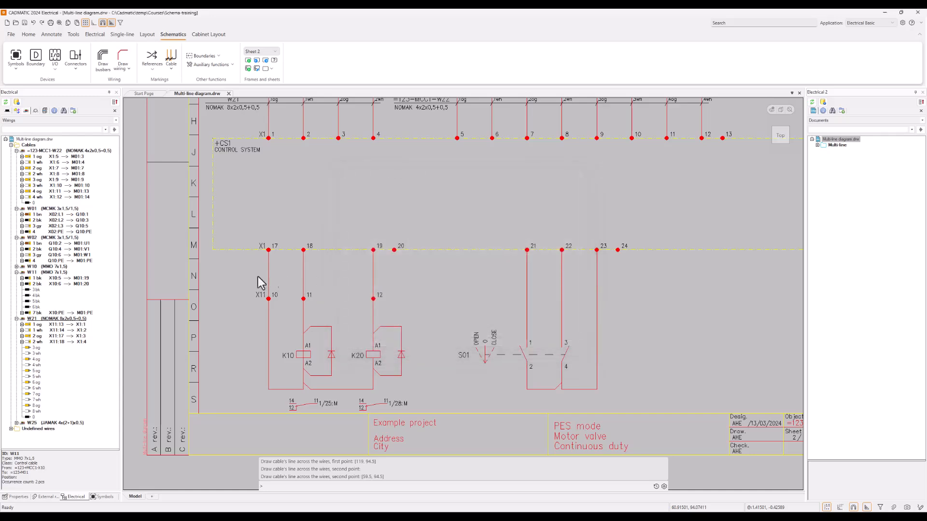
click(206, 270)
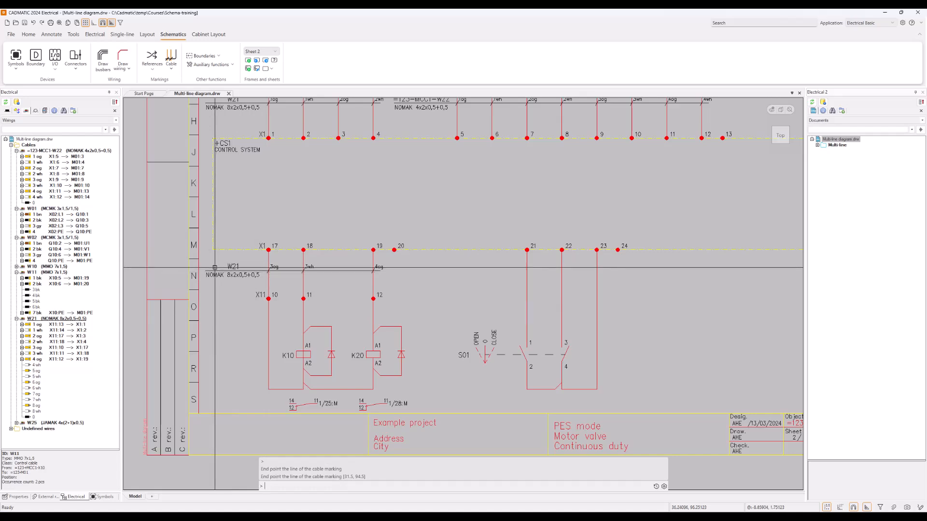
click(172, 68)
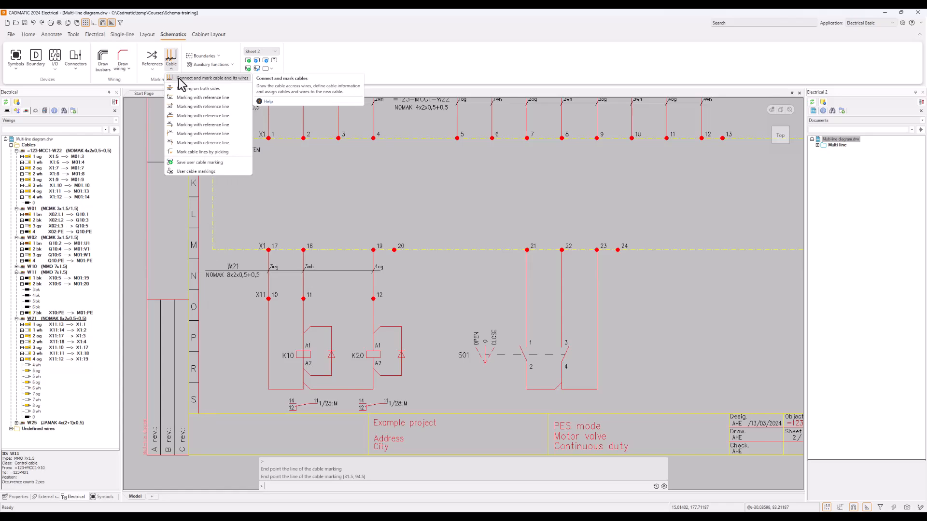
click(180, 79)
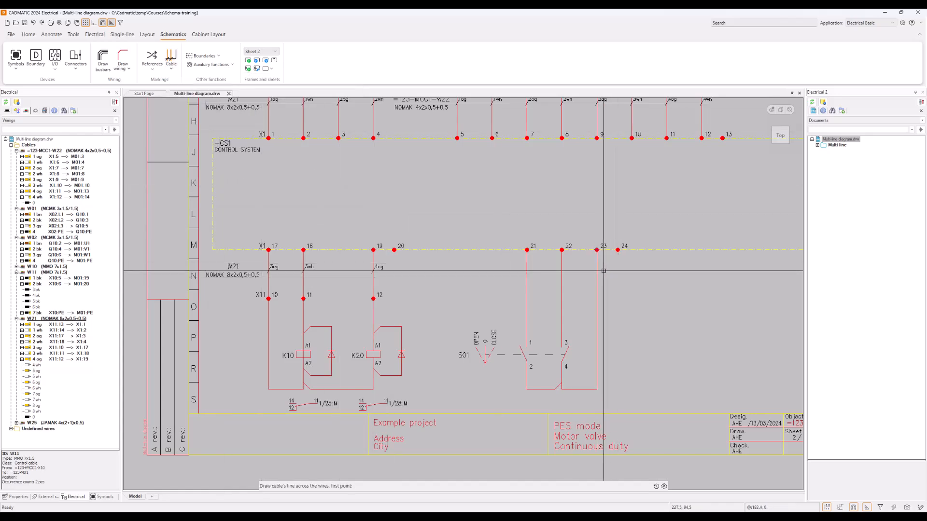
click(597, 250)
click(604, 271)
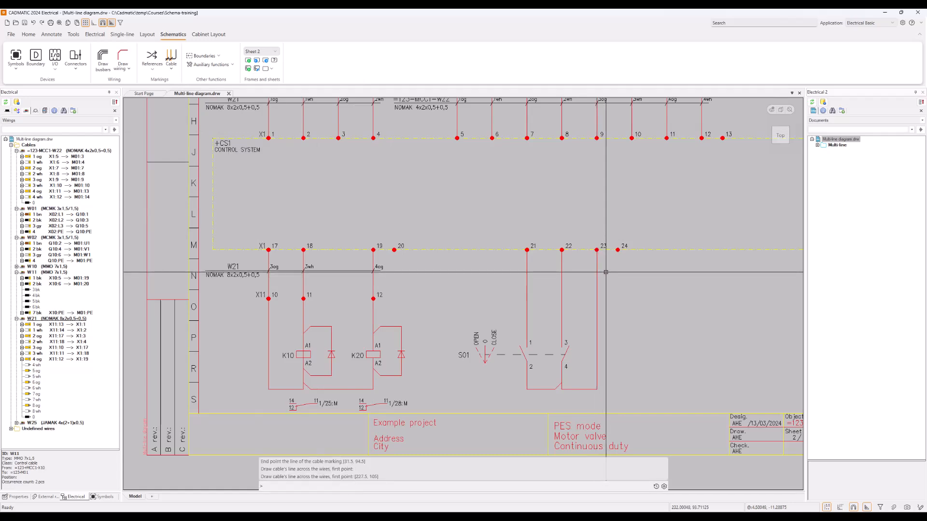
Draw a connect-and-mark cable line across the three S01 wires below X1 terminals 21, 22 and 23.
click(171, 65)
click(180, 78)
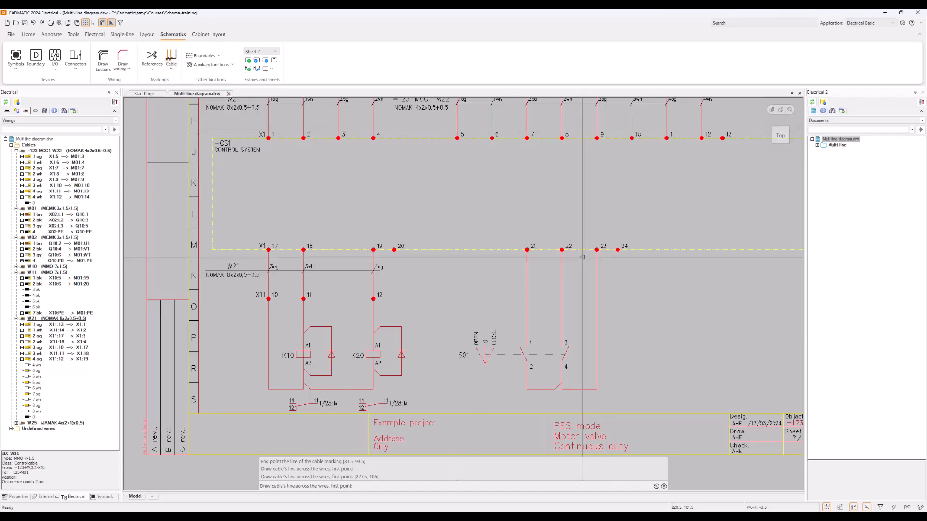
click(603, 270)
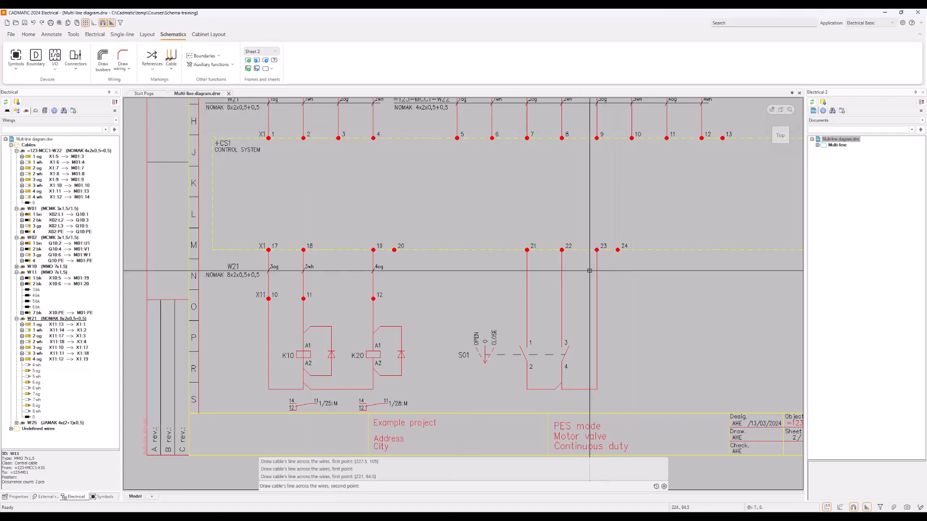
click(519, 271)
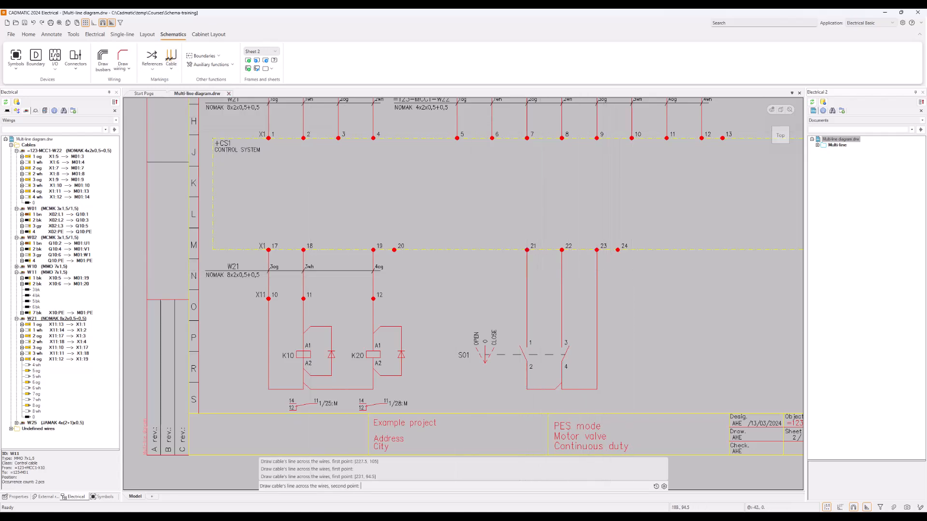
Define cable W26, type NOMAK 4x2x0,5+0,5, from device =123+MCC1-S01 to device =123+CS1-X1, and assign the three wires with cable and wire markings.
click(509, 153)
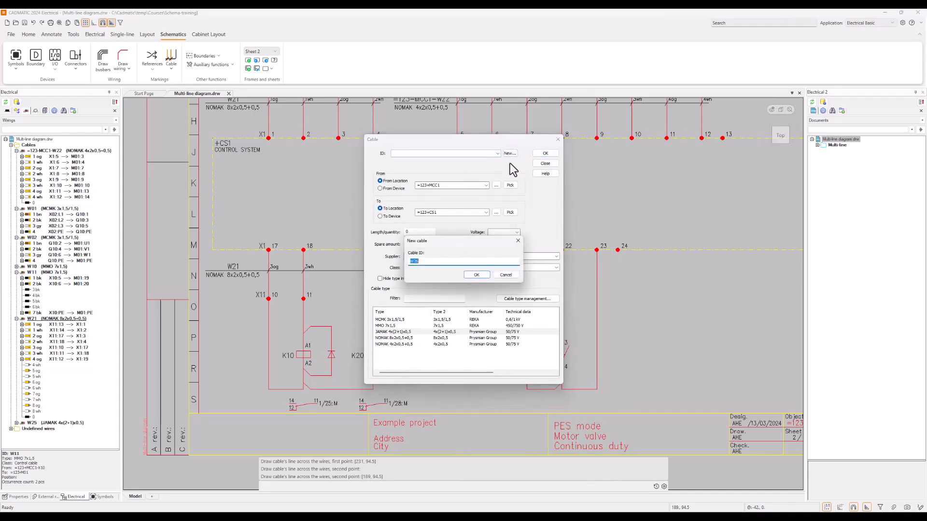
click(476, 275)
click(388, 189)
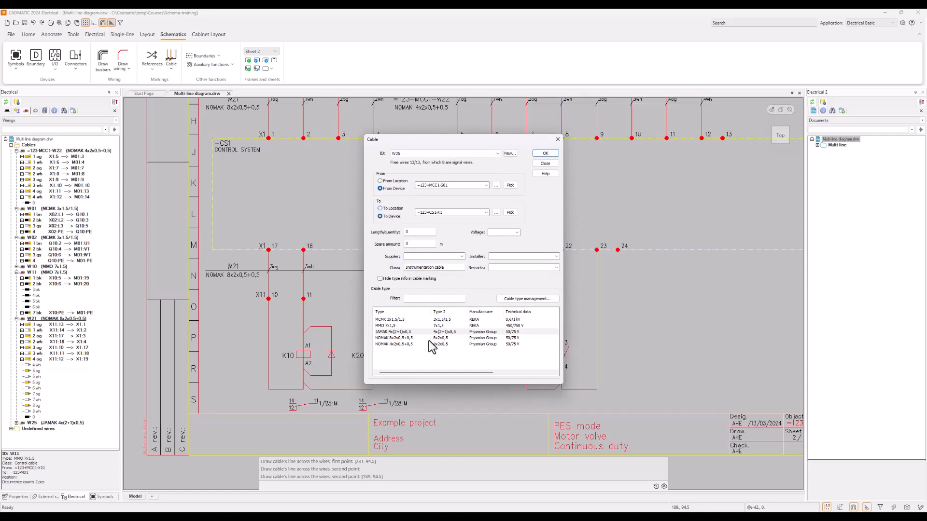
click(396, 344)
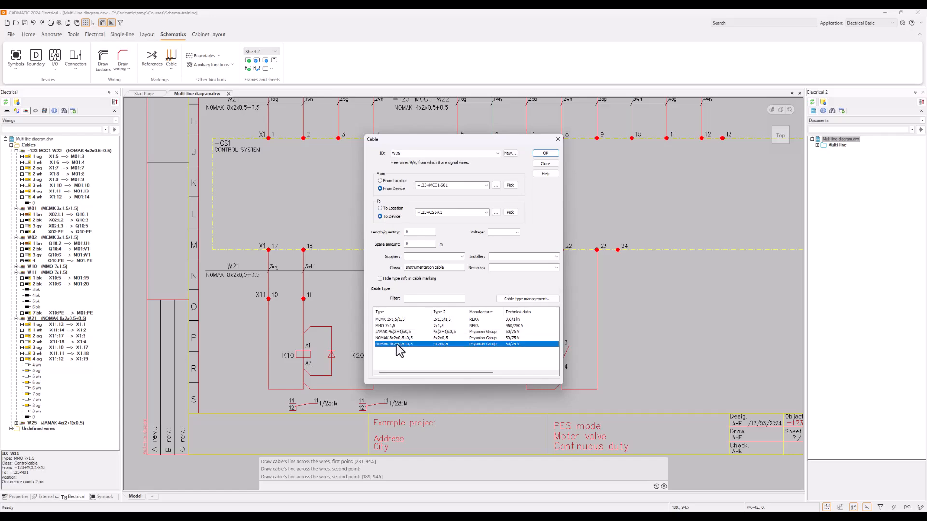
click(546, 164)
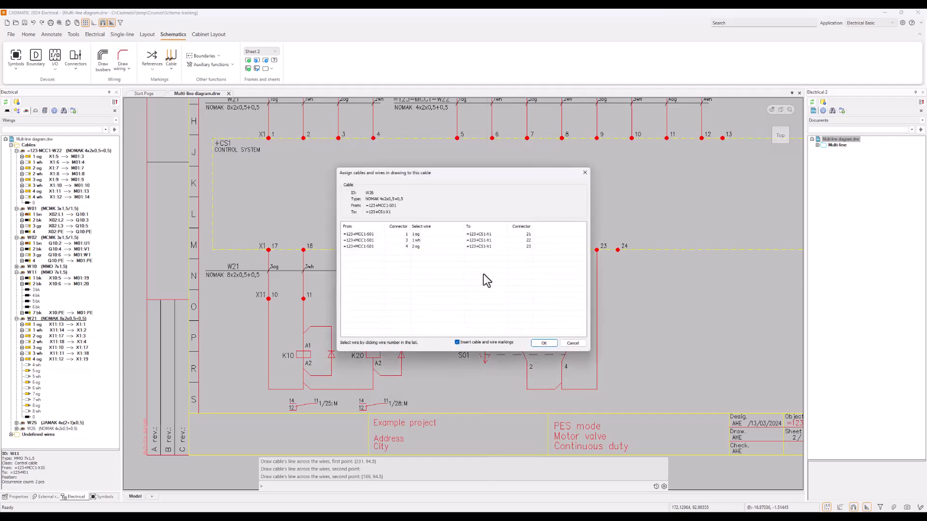
click(543, 343)
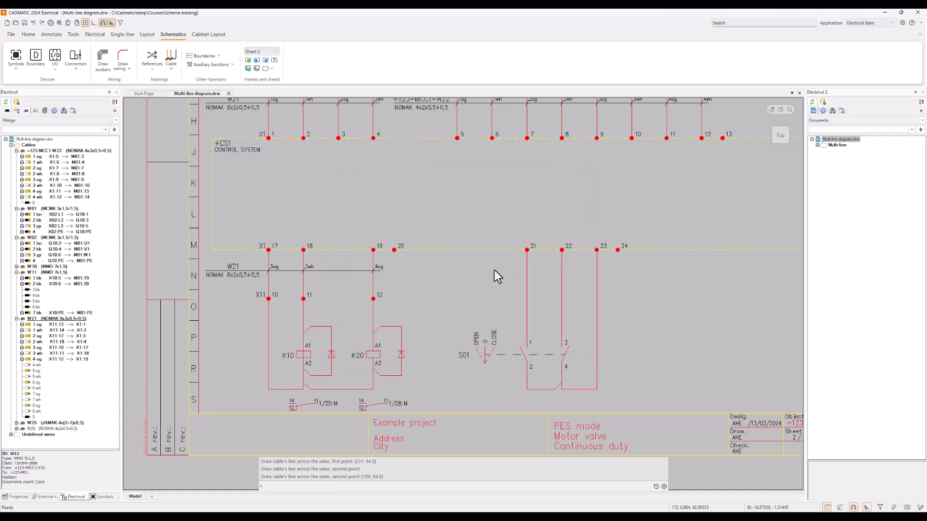
click(457, 271)
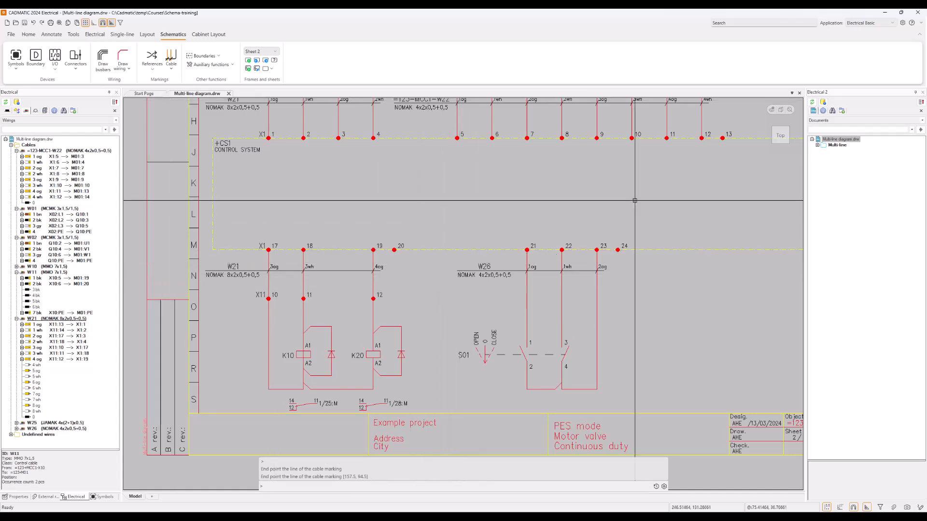
Draw a cable shield ellipse about 140 units wide across the eight W22 wires, just above their cable marking line.
scroll(635, 199, down, 2)
mouse_move(637, 197)
middle_down()
mouse_move(510, 286)
mouse_move(508, 303)
mouse_move(525, 271)
mouse_move(519, 278)
middle_up()
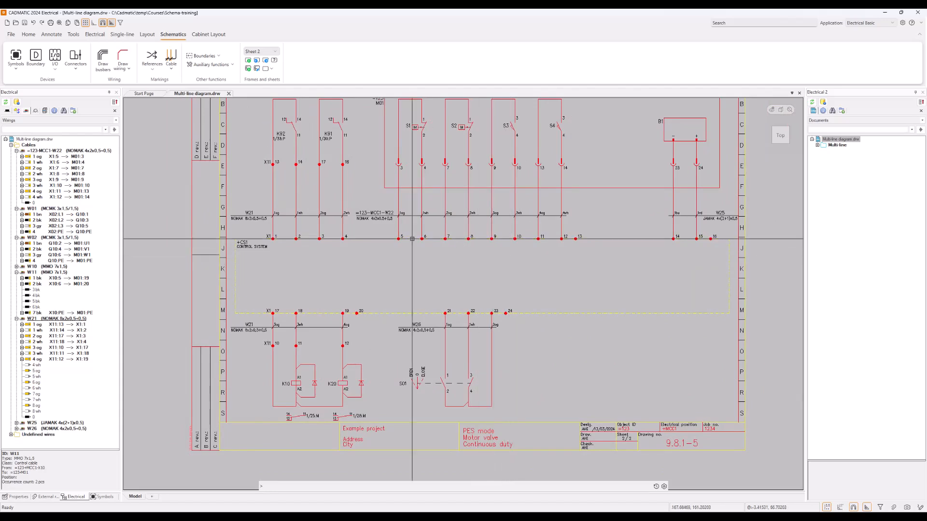
click(171, 68)
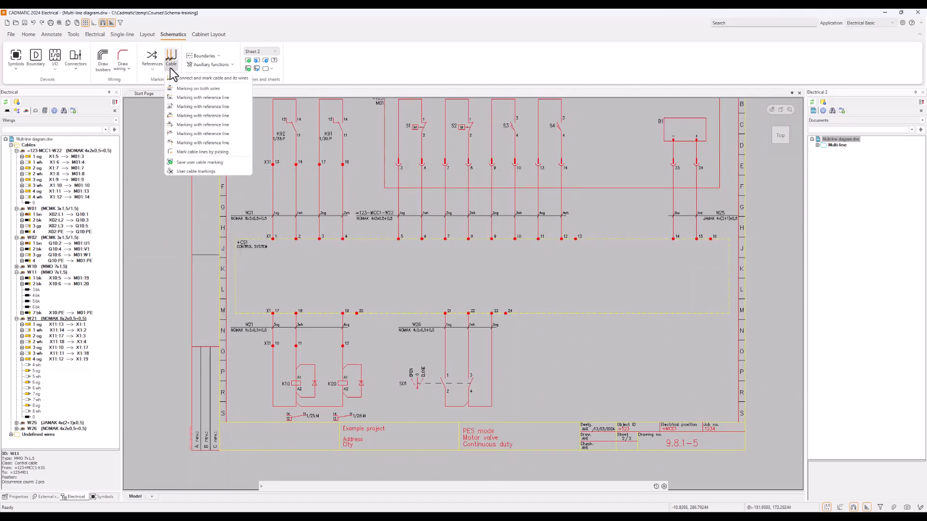
click(125, 69)
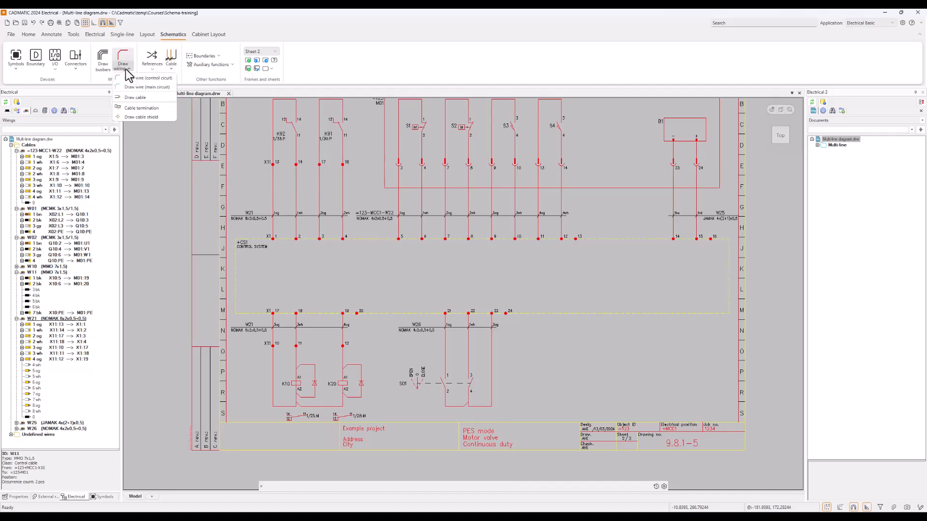
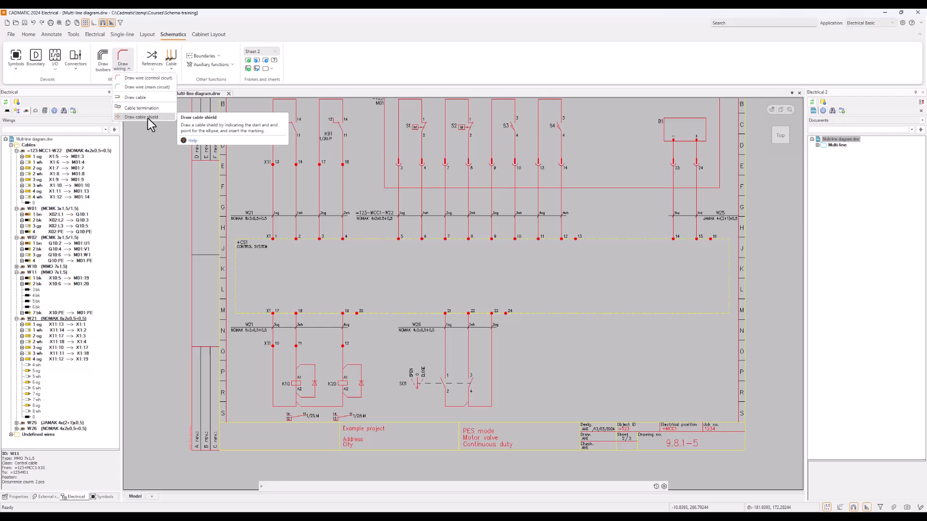
click(148, 118)
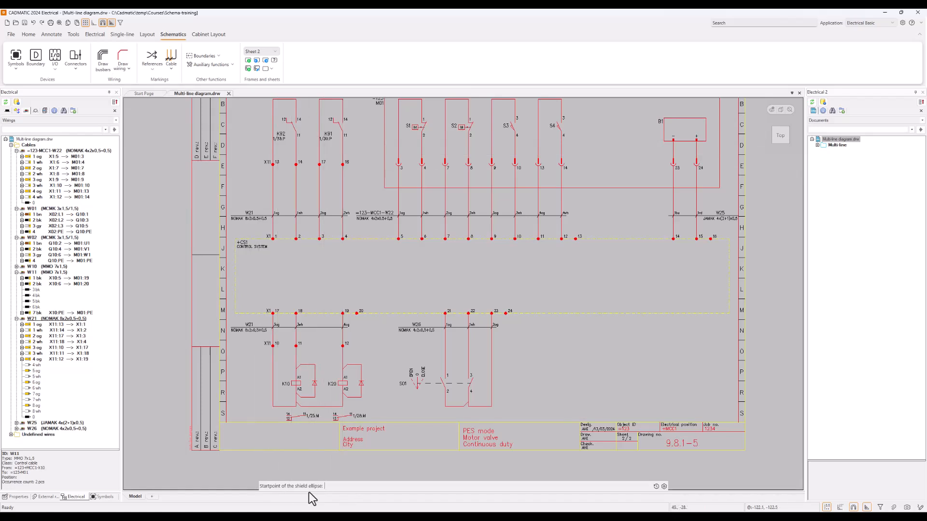
click(389, 202)
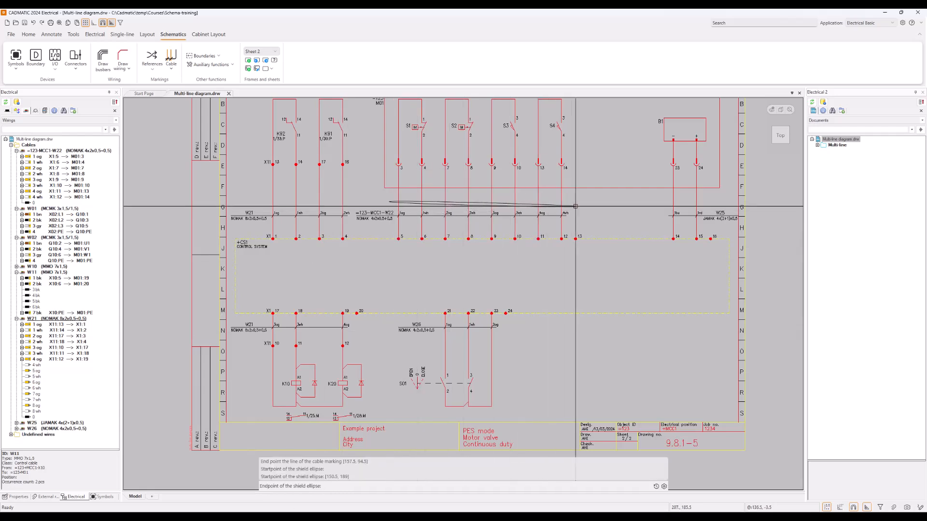
scroll(576, 202, up, 4)
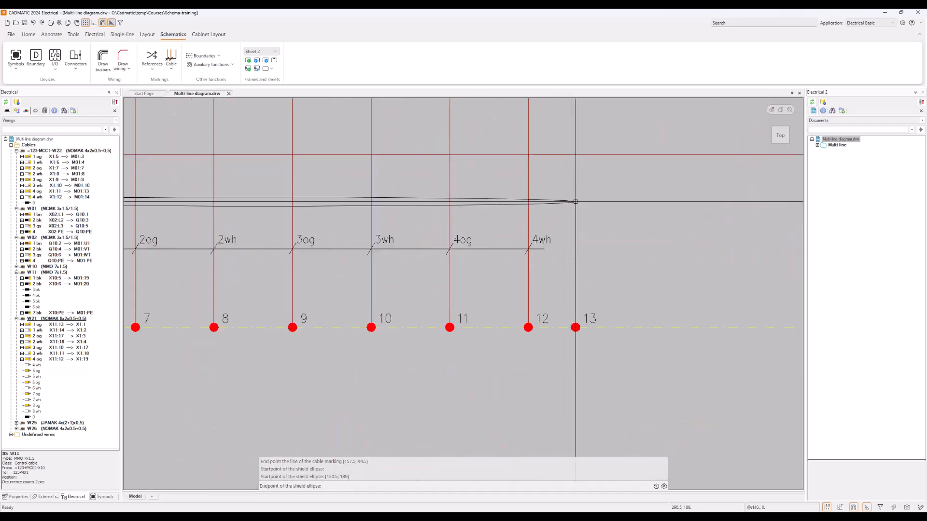
scroll(575, 201, down, 1)
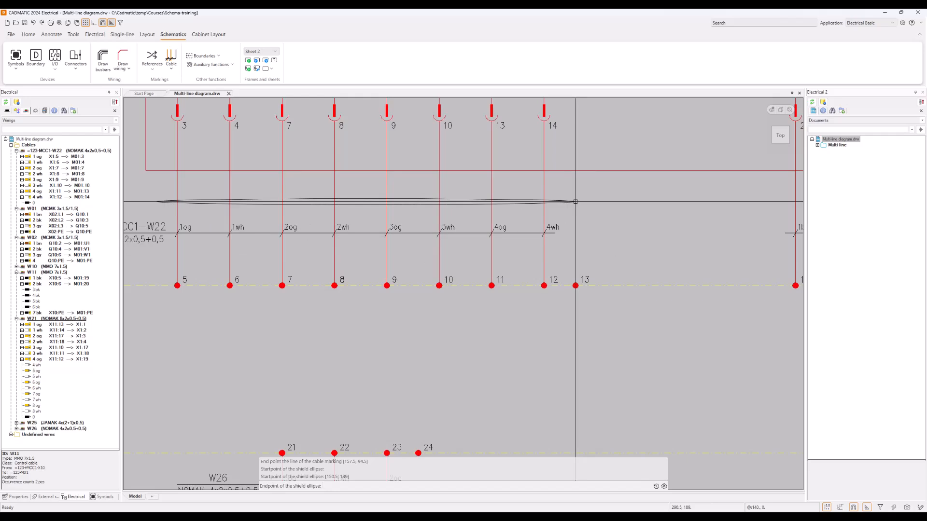
click(576, 202)
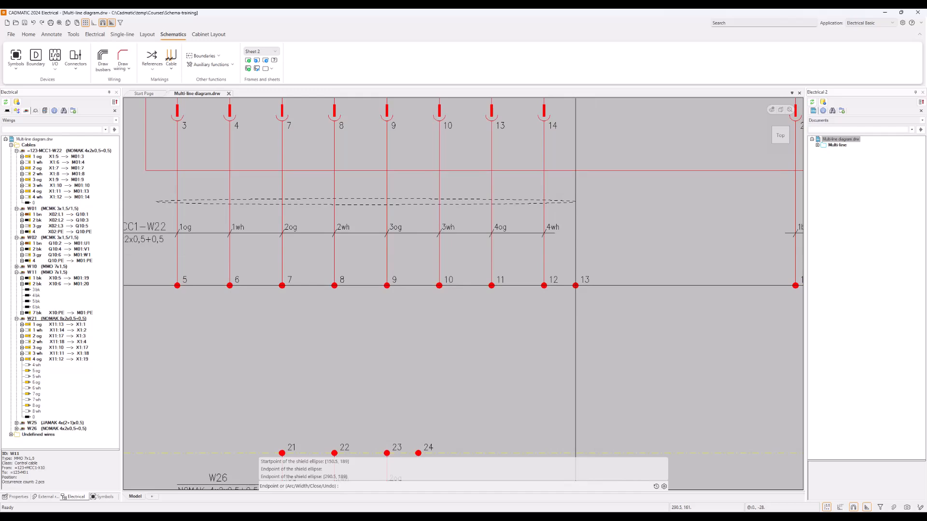
Run the W22 shield's lead line straight down to X1 terminal 13 and label it TE.
click(575, 286)
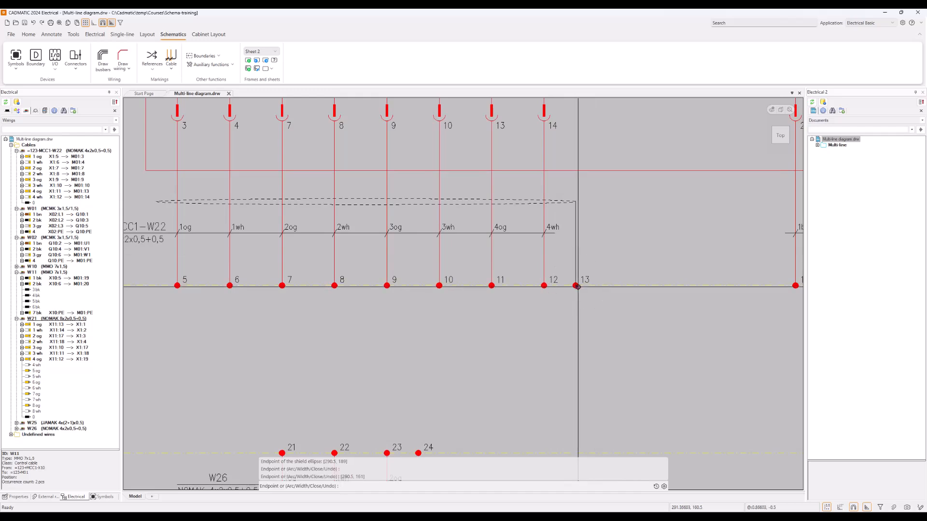
key(Return)
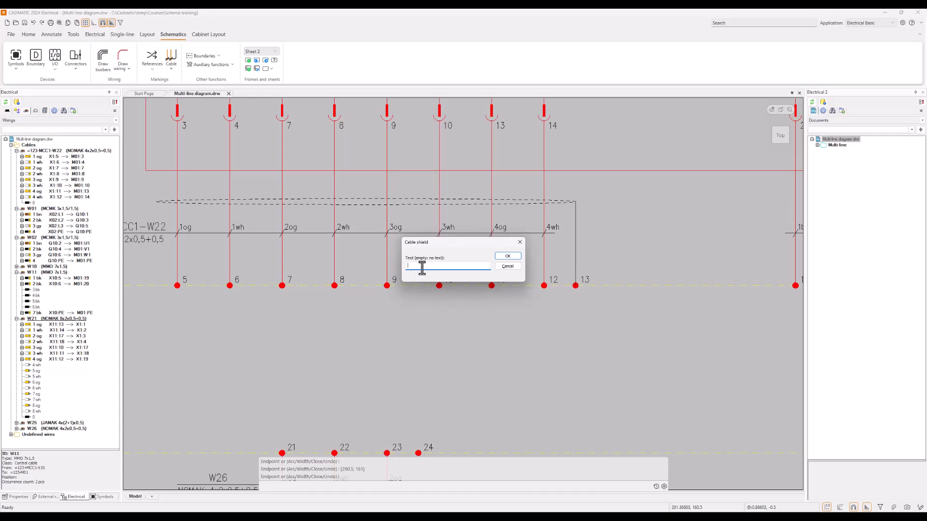
text(TE)
click(509, 256)
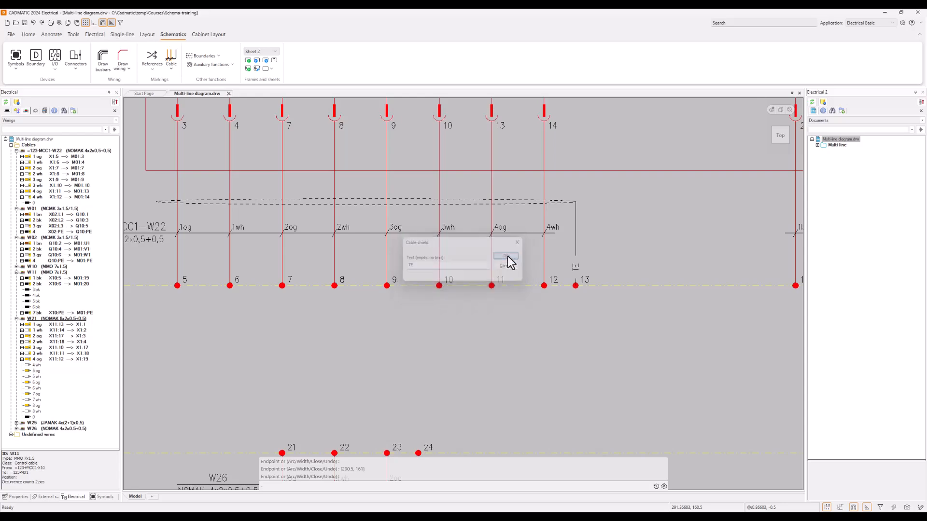
scroll(598, 307, down, 4)
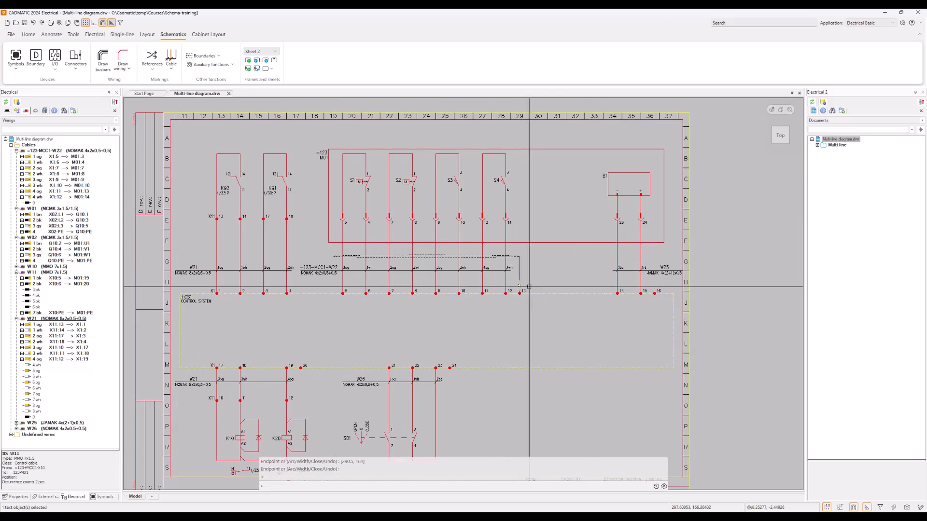
scroll(529, 287, up, 3)
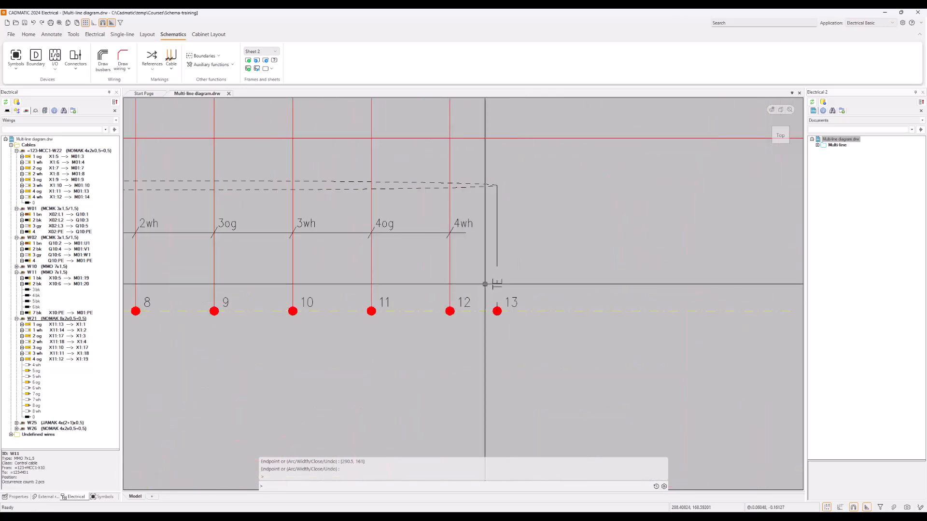
scroll(562, 287, down, 4)
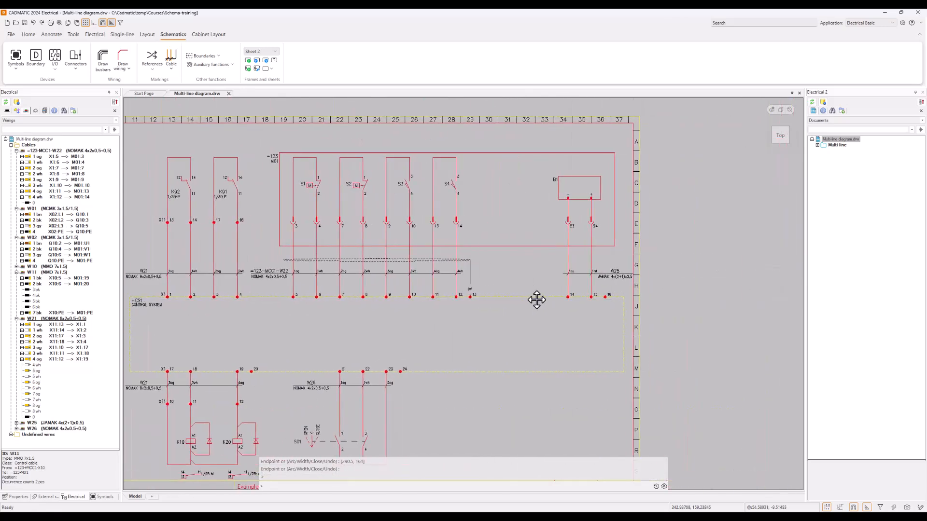
Draw a W25 cable shield ellipse about 35 units wide above its cable marking line, with an unlabelled lead line down to X1 terminal 16.
key(Return)
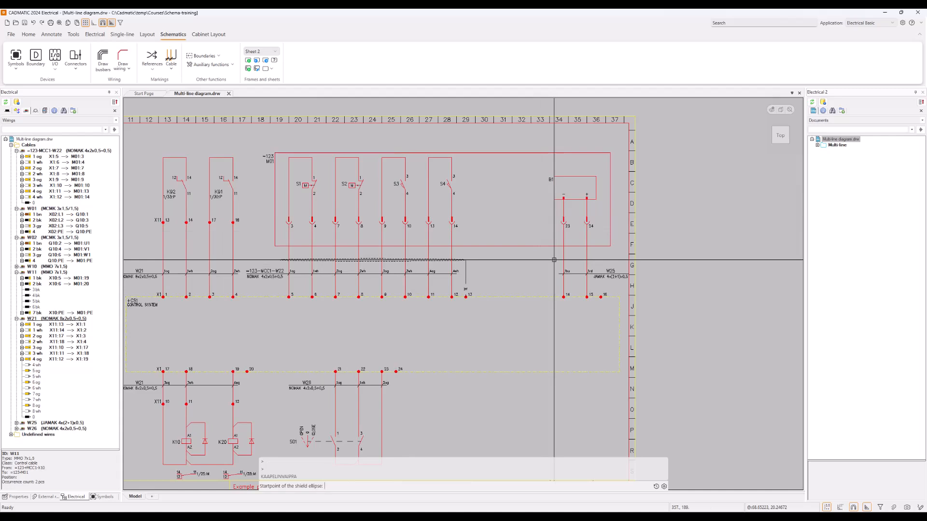
click(553, 260)
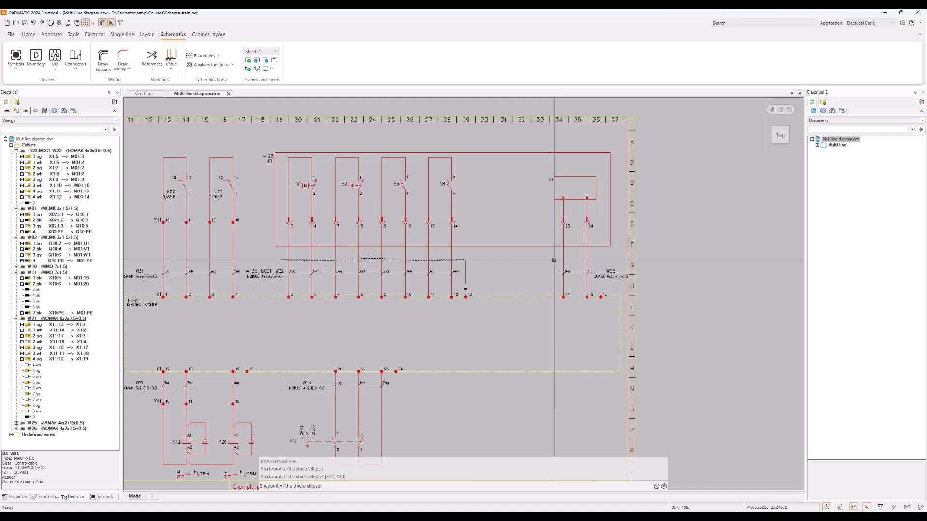
click(600, 260)
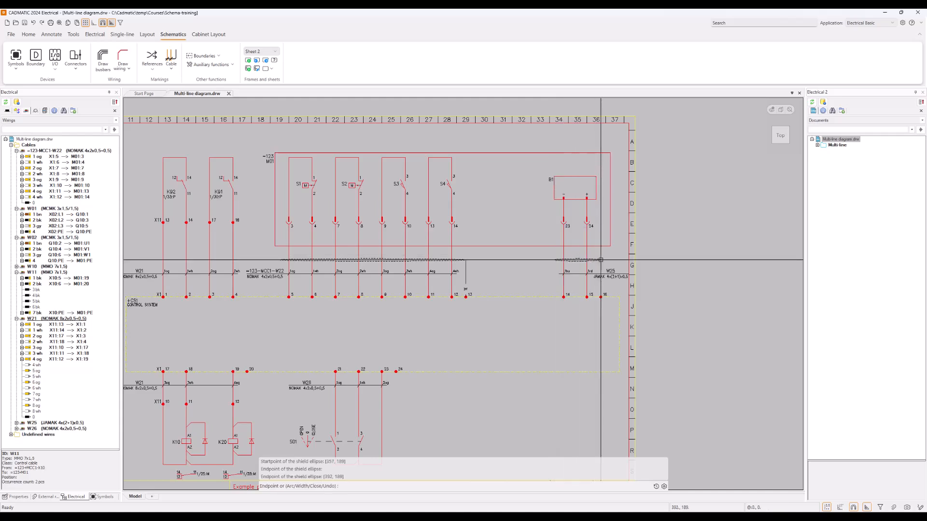
click(601, 298)
key(Return)
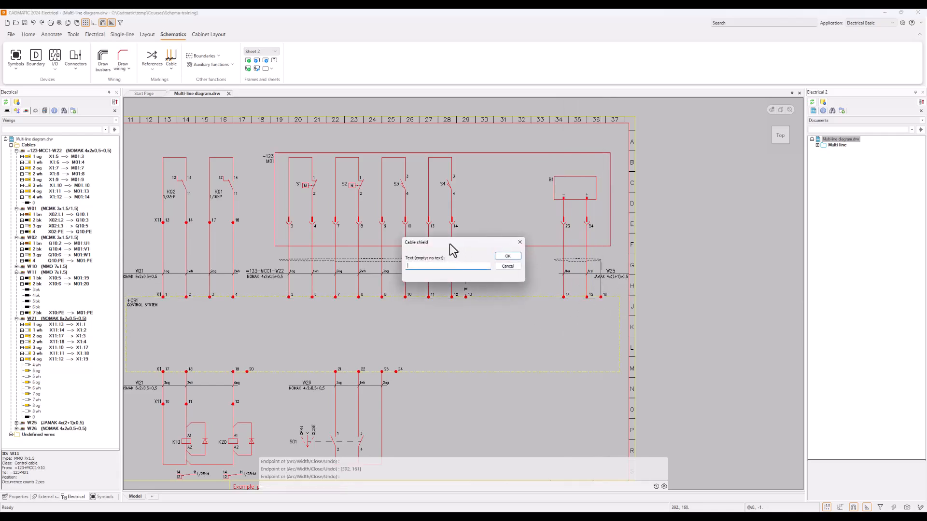
click(508, 256)
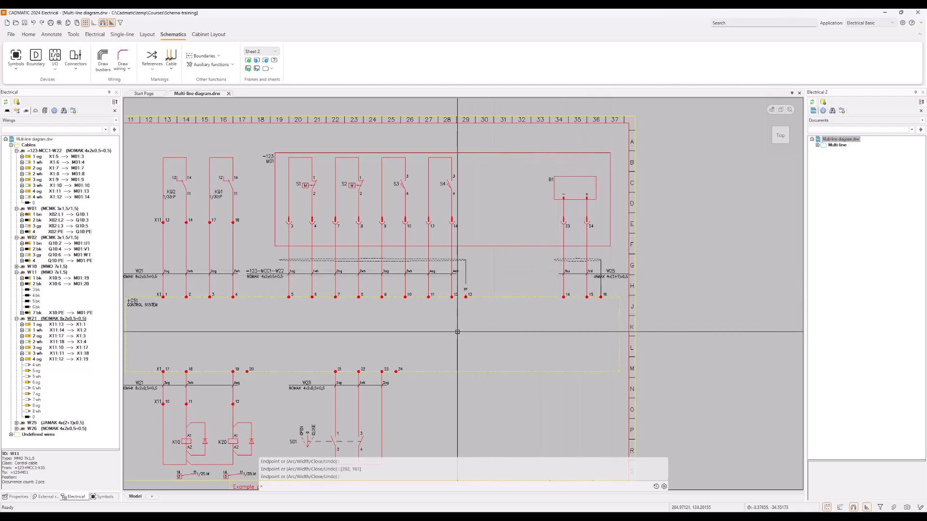
Draw a W21 cable shield ellipse about 66.5 units wide below X1 terminals 17 to 19, with an unlabelled lead line up to terminal 20.
middle_drag(467, 325, 648, 225)
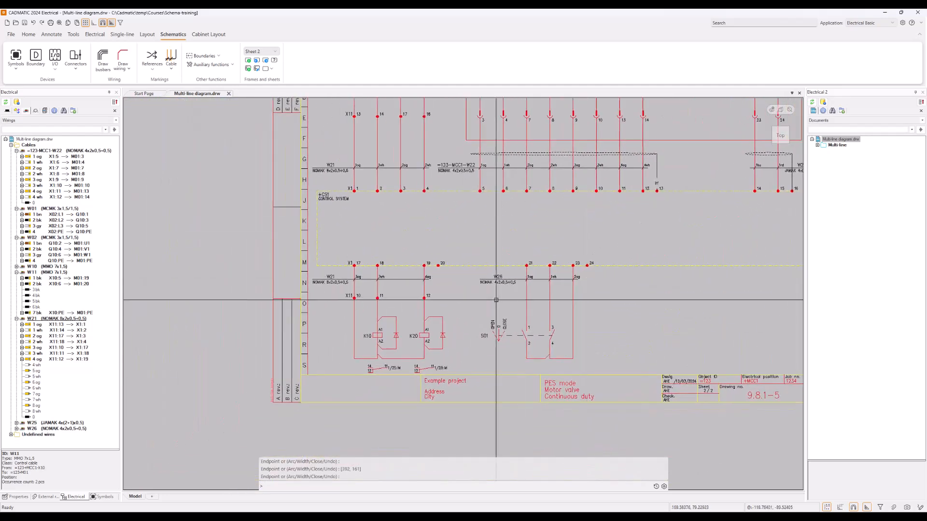
scroll(448, 300, up, 2)
key(Return)
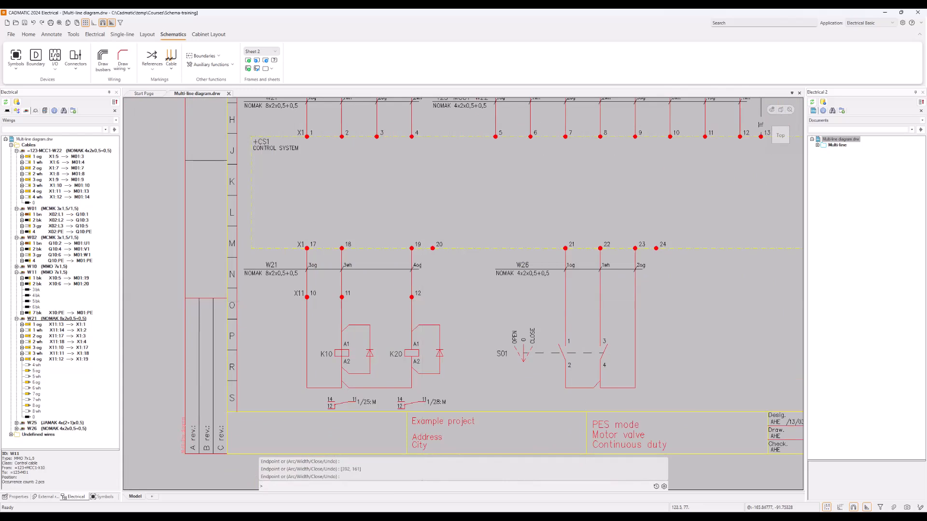
click(300, 283)
click(433, 283)
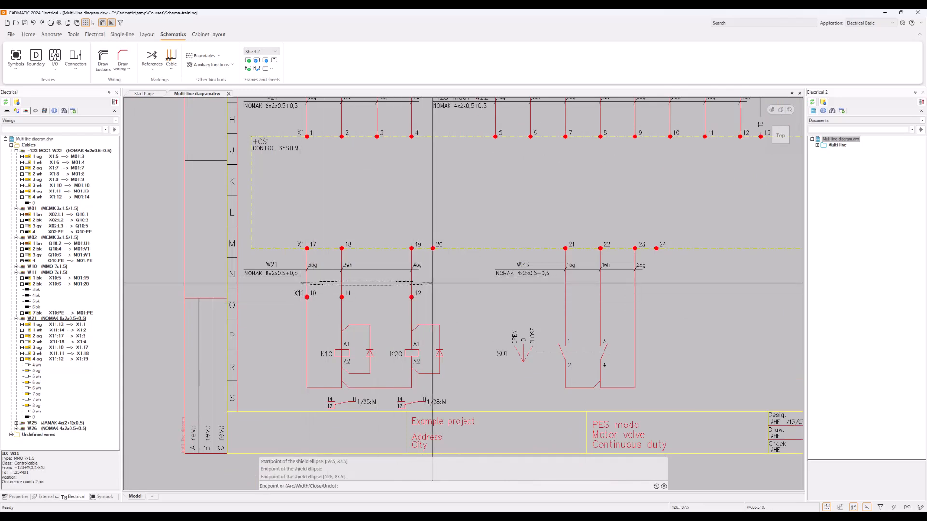
click(433, 249)
key(Return)
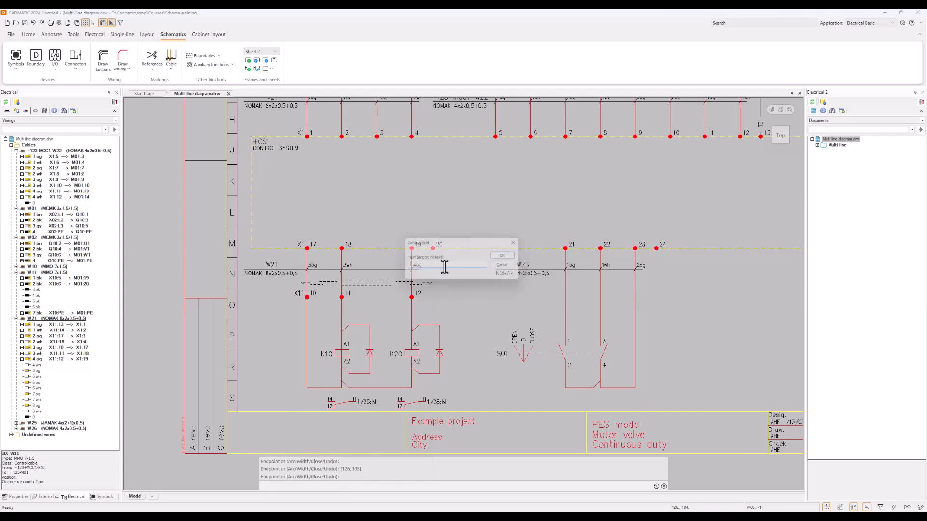
click(508, 256)
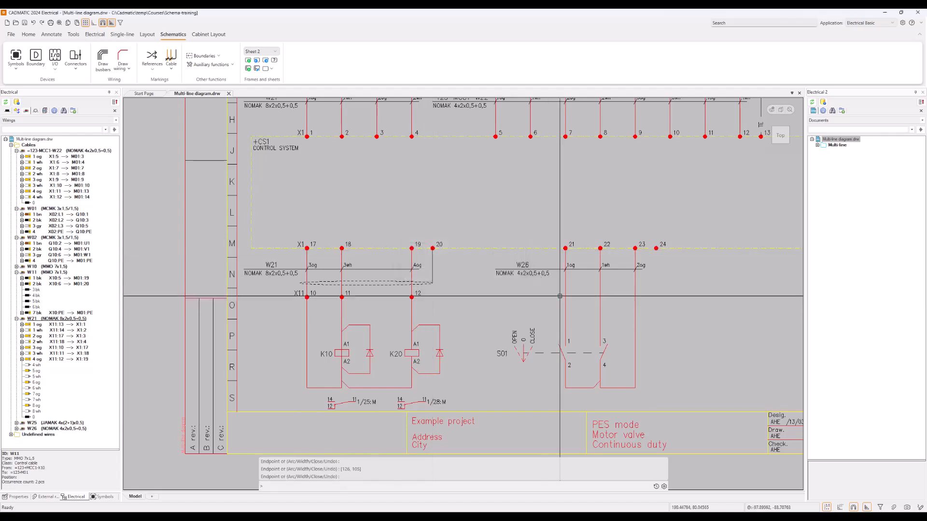
Draw a W26 cable shield ellipse about 49 units wide below X1 terminals 21 to 23, with an unlabelled lead line up to terminal 24.
key(Return)
click(559, 283)
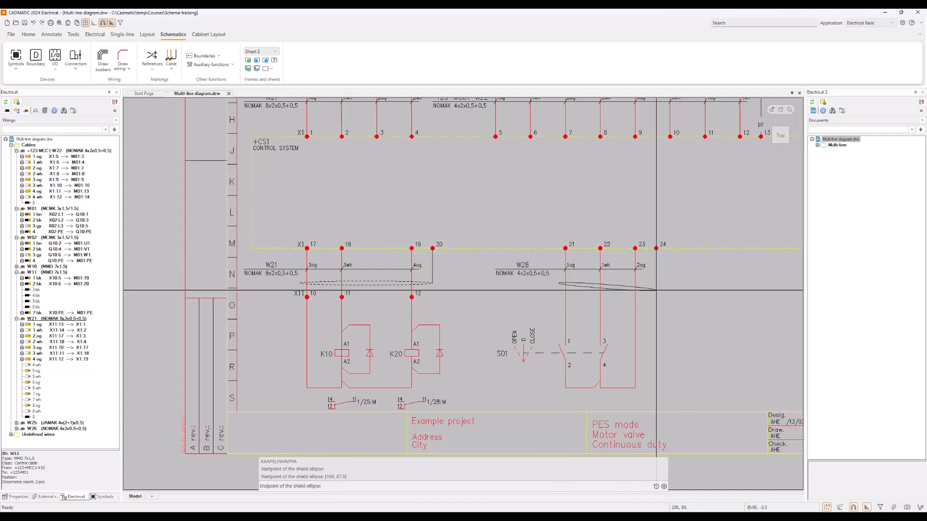
click(656, 284)
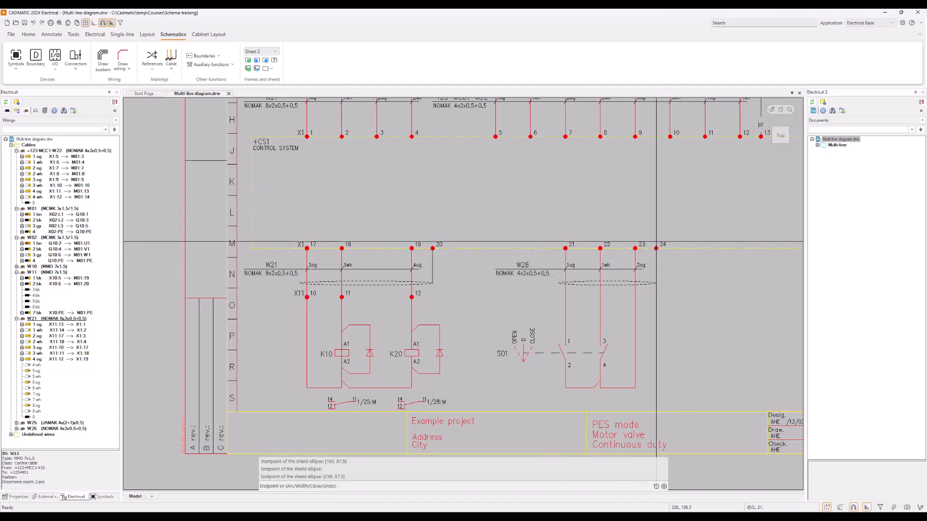
click(657, 249)
key(Return)
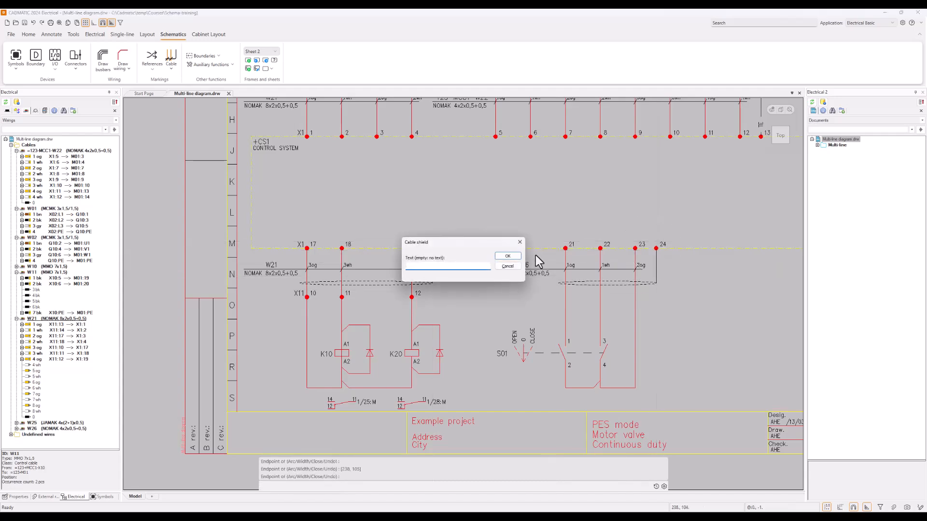
click(508, 256)
scroll(531, 263, down, 3)
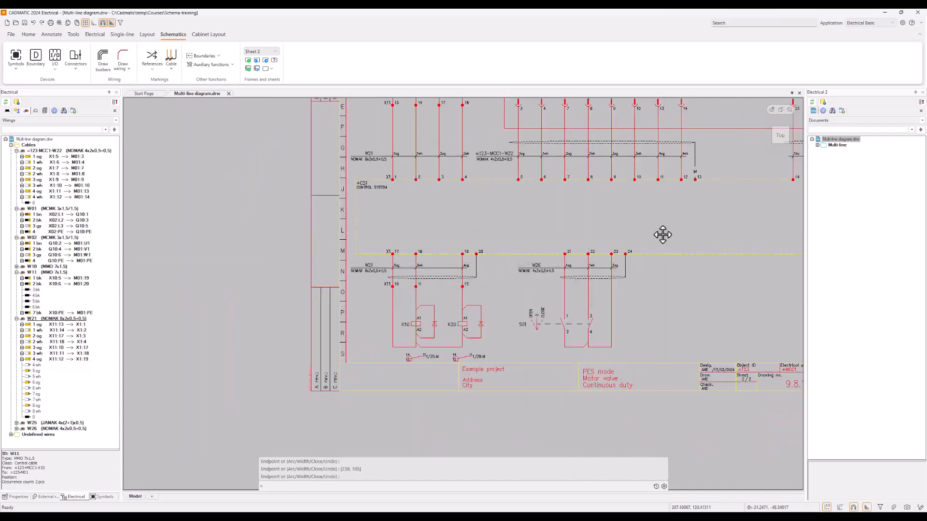
middle_drag(663, 234, 501, 302)
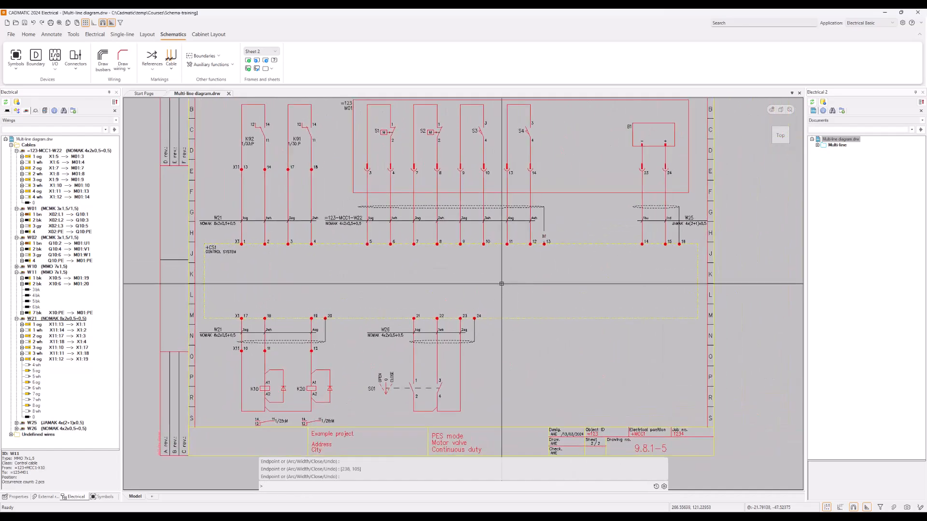
click(60, 24)
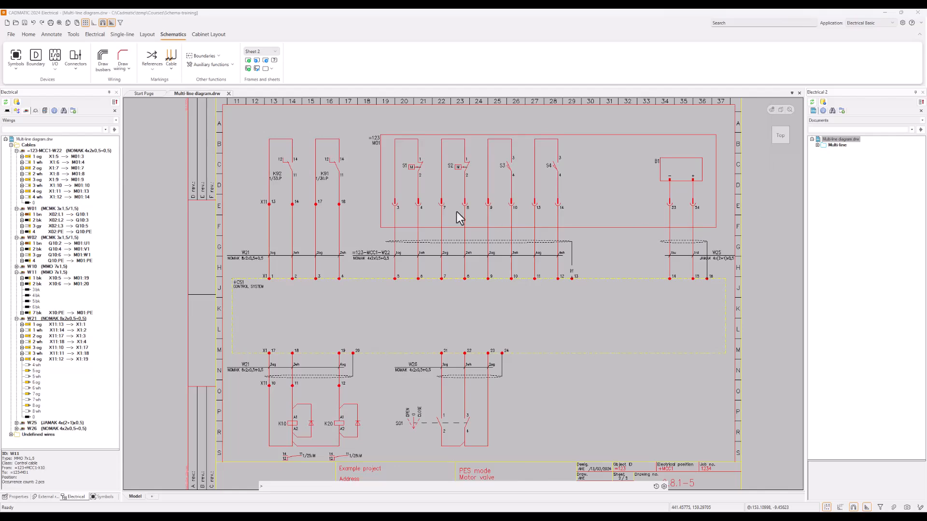
Insert the device text CENTRE FAILURE (0) for contact K92 and place it above the K92 circuit in row A.
click(285, 163)
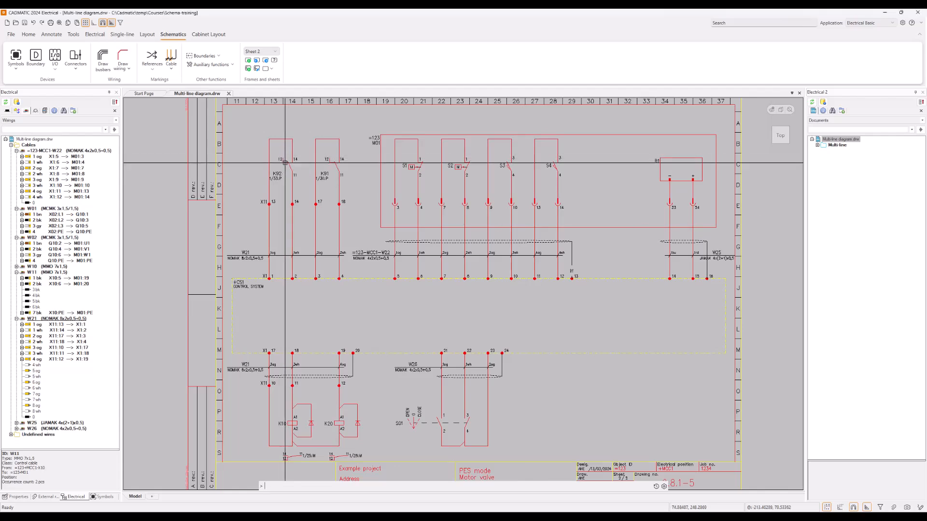
click(289, 179)
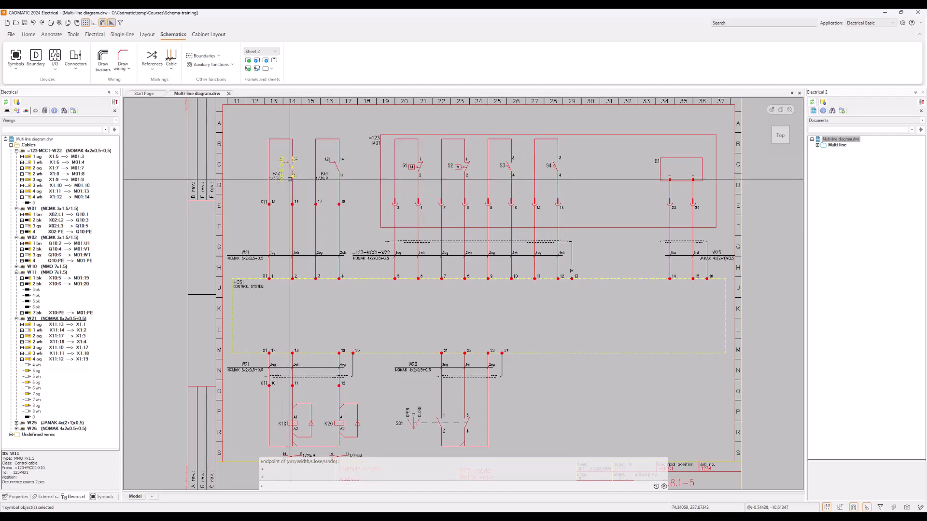
scroll(277, 147, up, 3)
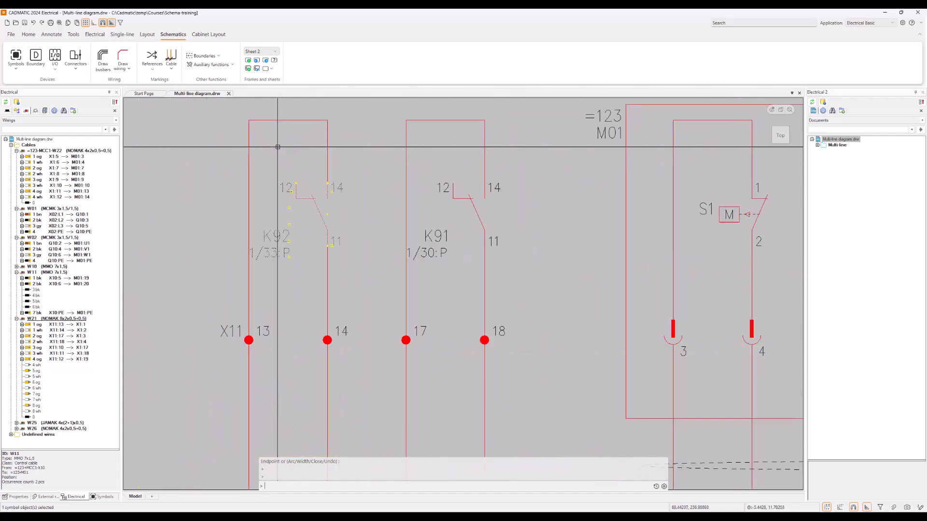
middle_drag(318, 150, 373, 251)
scroll(372, 249, down, 1)
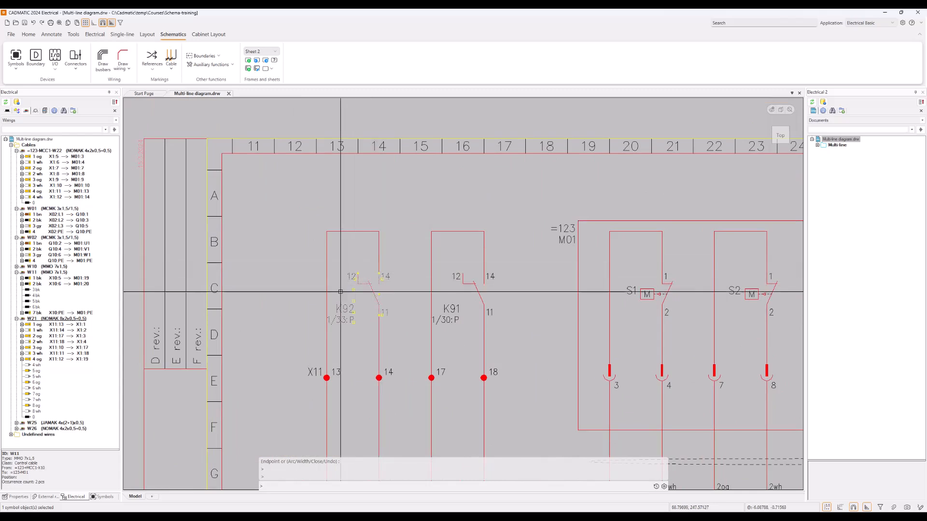
right_click(389, 301)
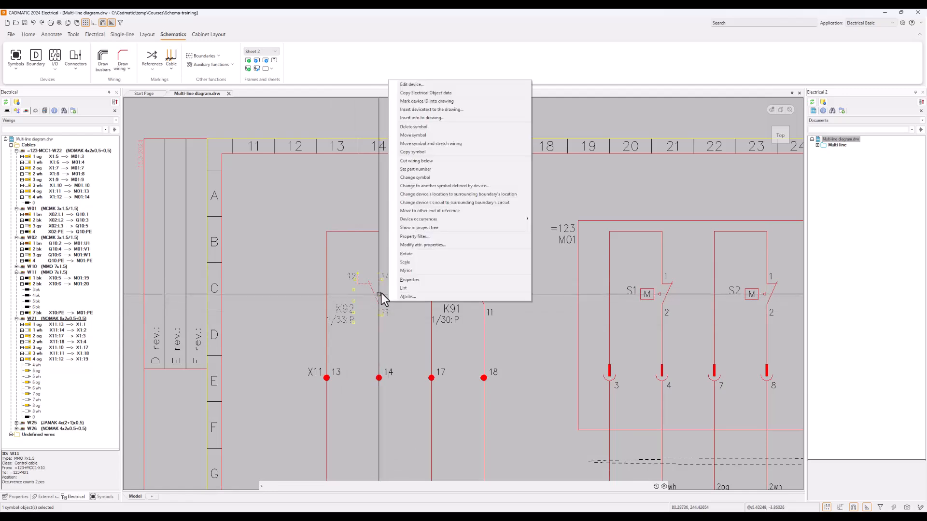
click(448, 110)
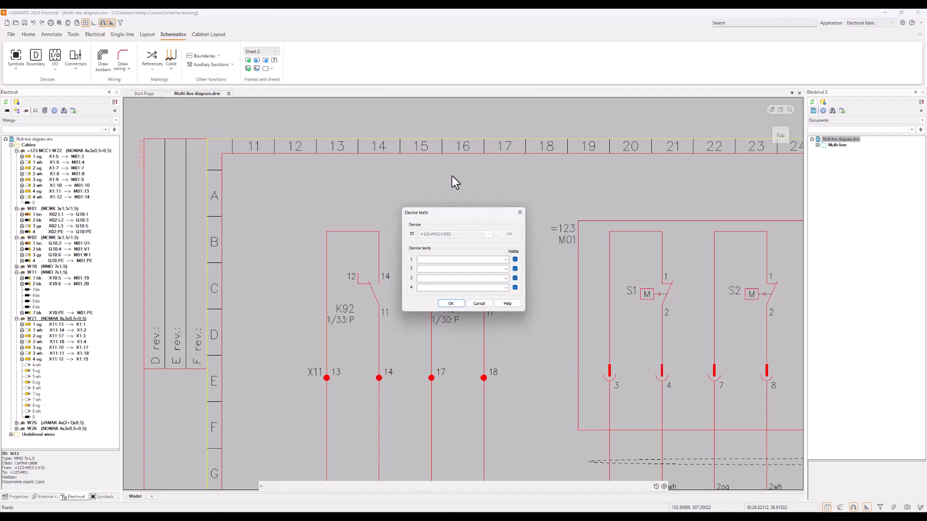
click(459, 260)
text(CENTRE FAILURE (0)
click(450, 304)
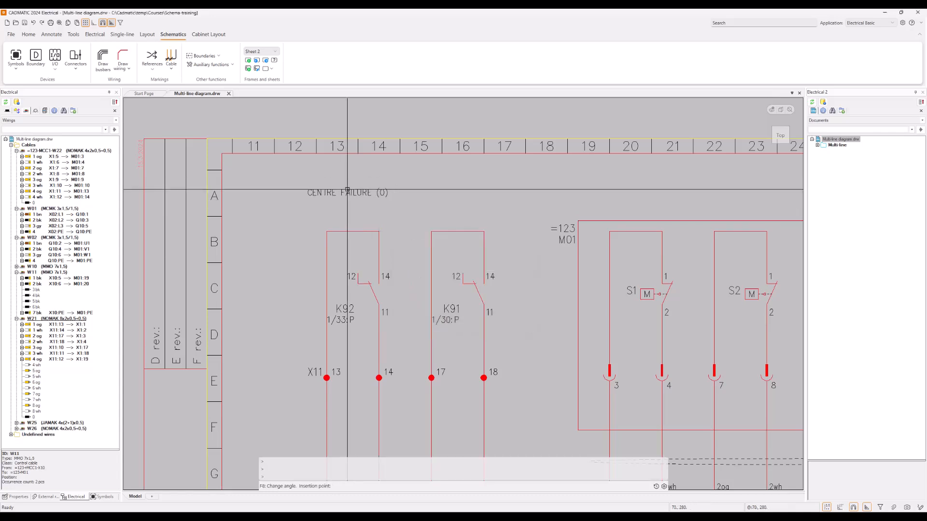
click(347, 189)
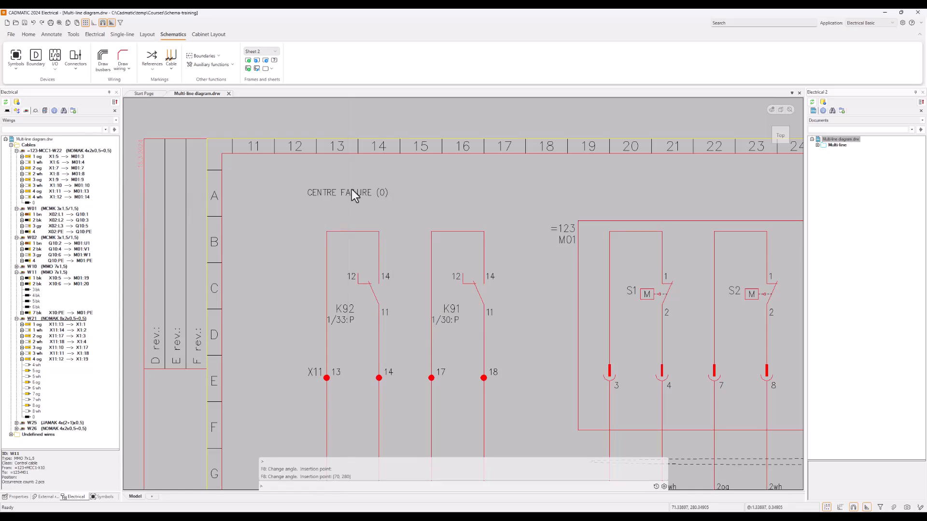
Insert the device text FIELD FAILURE (0) for contact K91 and place it above the K91 circuit, level with the K92 text.
click(479, 294)
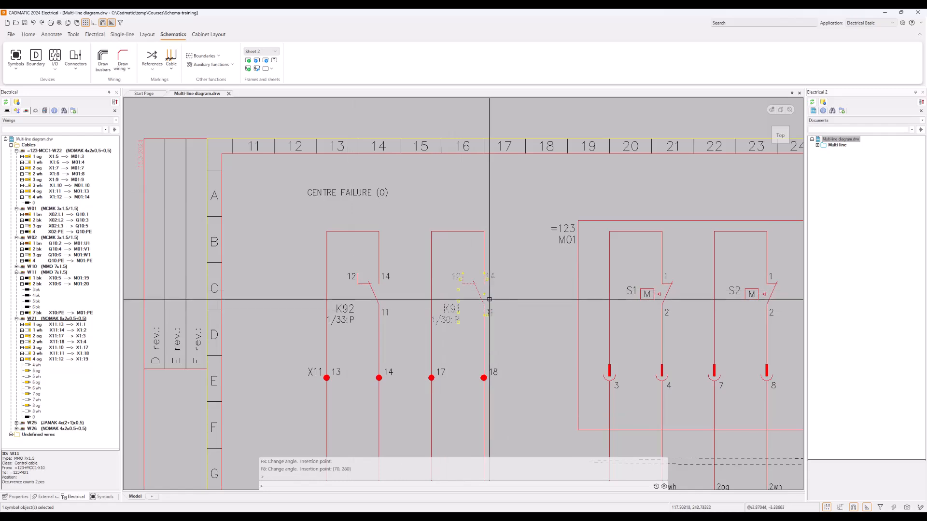
right_click(489, 298)
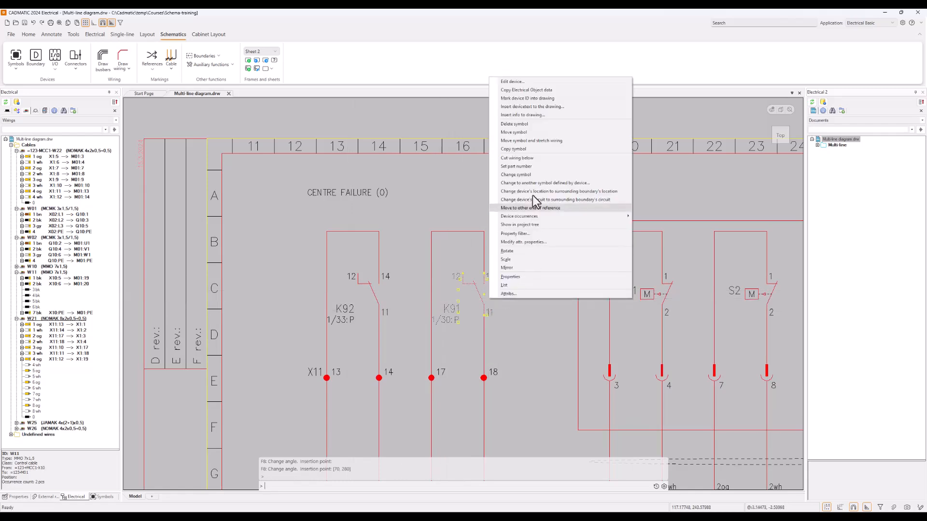
click(529, 108)
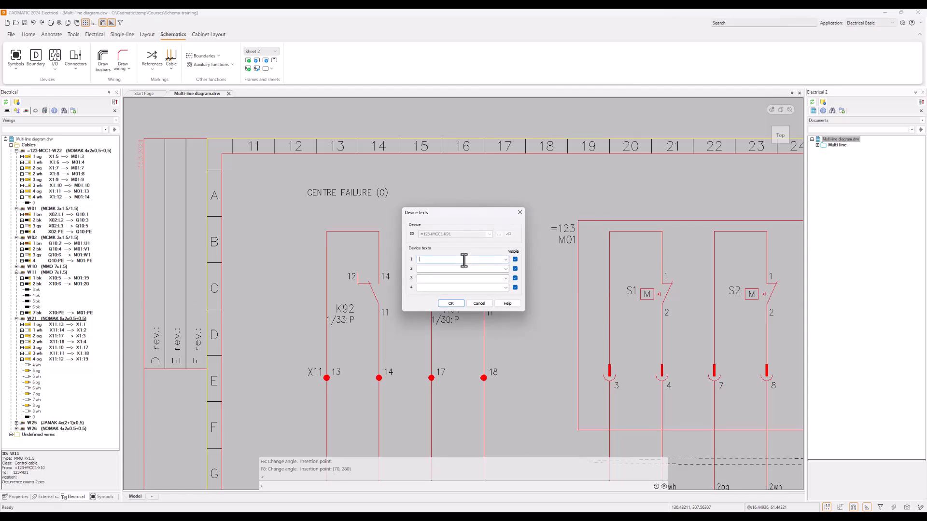
text(FIELD FAILURE (0)
click(452, 303)
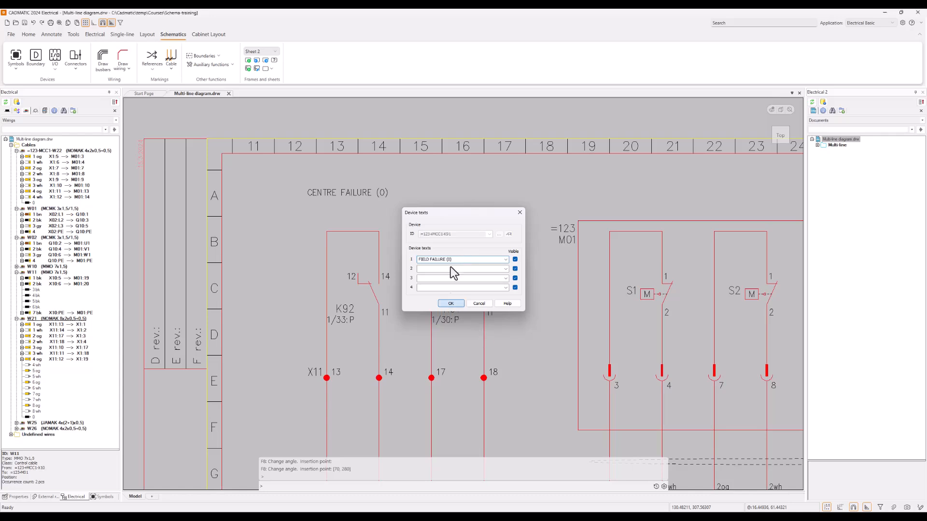
click(463, 190)
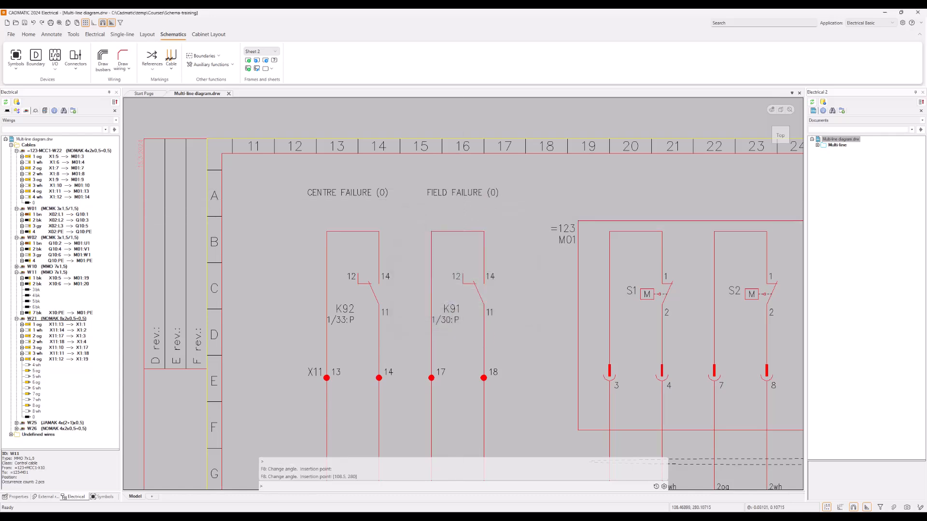
Change the first row of the K92 device text to CENTRE FAILURE (1) in its properties.
click(368, 192)
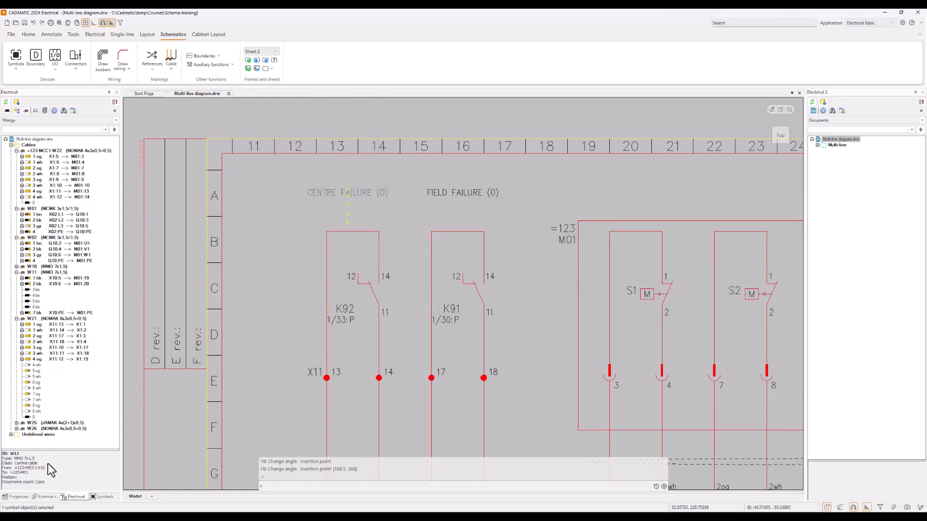
click(17, 497)
click(76, 286)
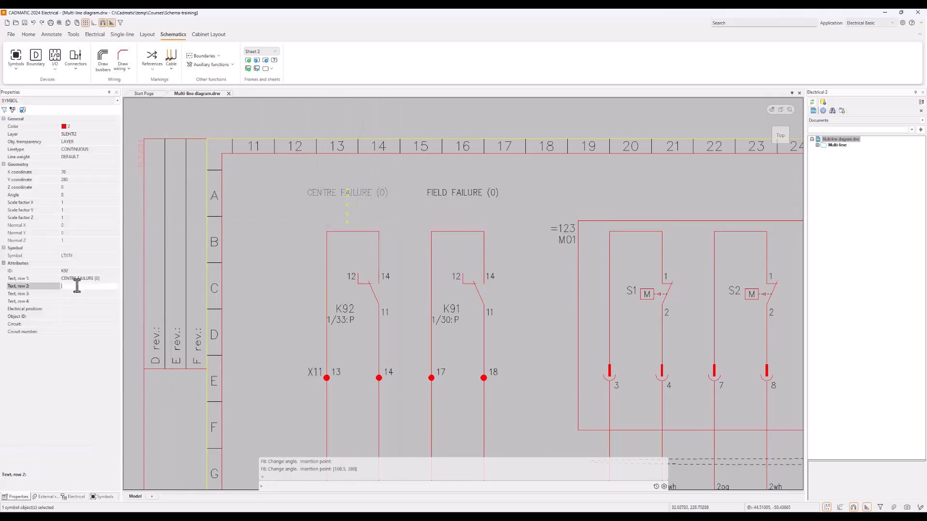
click(89, 280)
click(98, 279)
key(BackSpace)
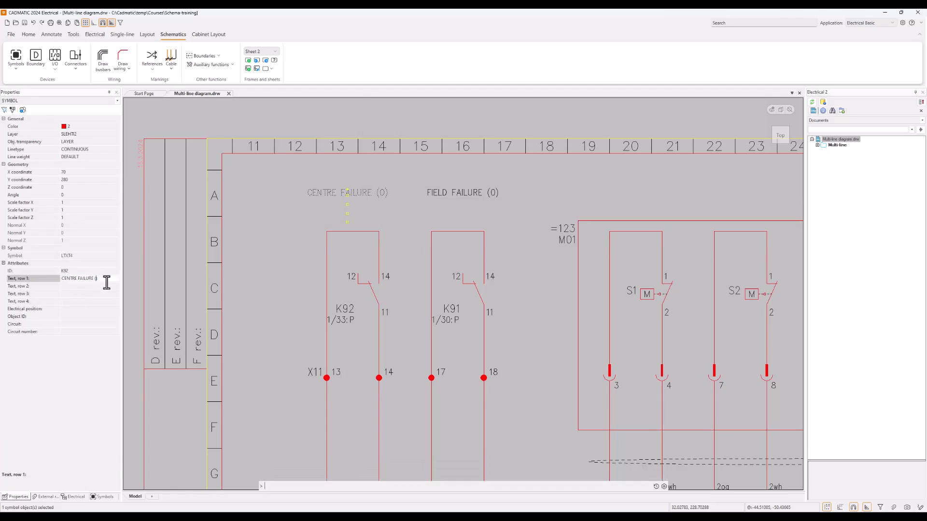
text(1)
key(Return)
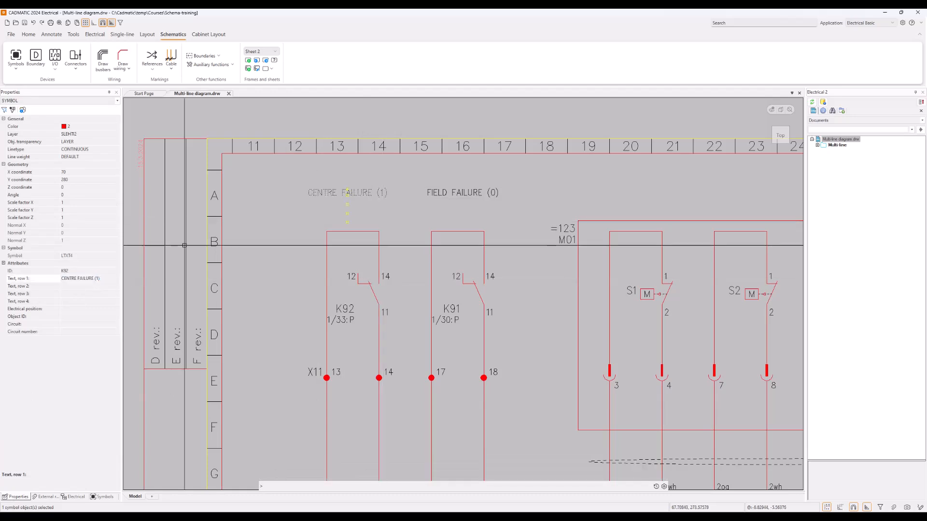
Restore the first row of the K92 device text to CENTRE FAILURE (0).
click(97, 280)
click(100, 280)
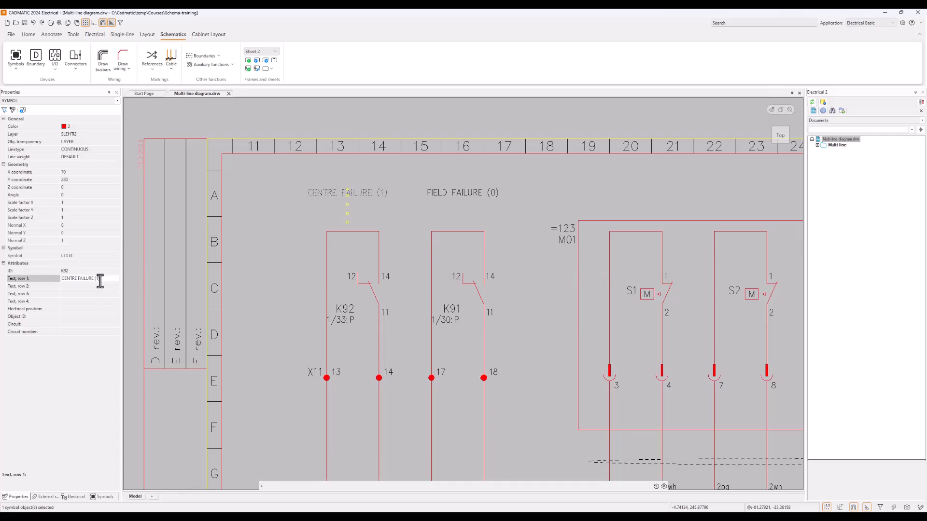
key(Return)
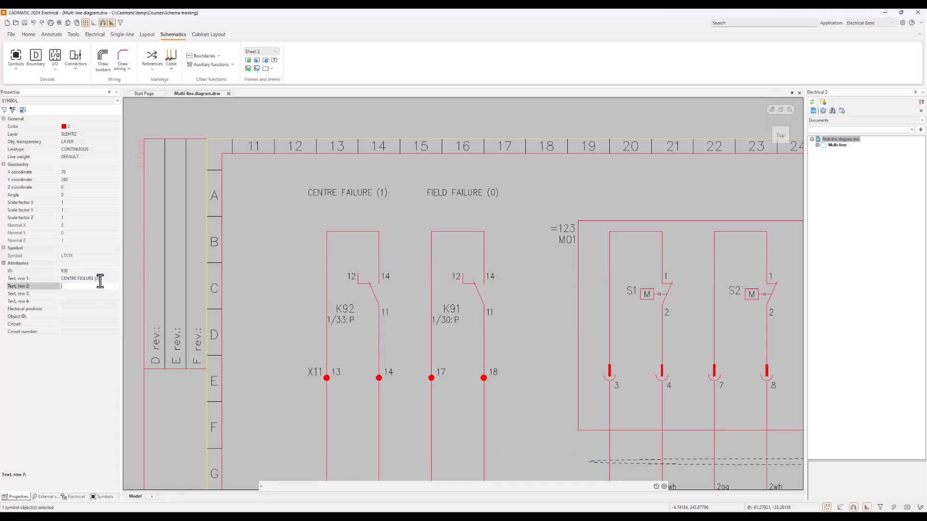
Enter TEST as the second row of the K92 device text and clear that row again.
text(TEST)
key(Return)
click(94, 287)
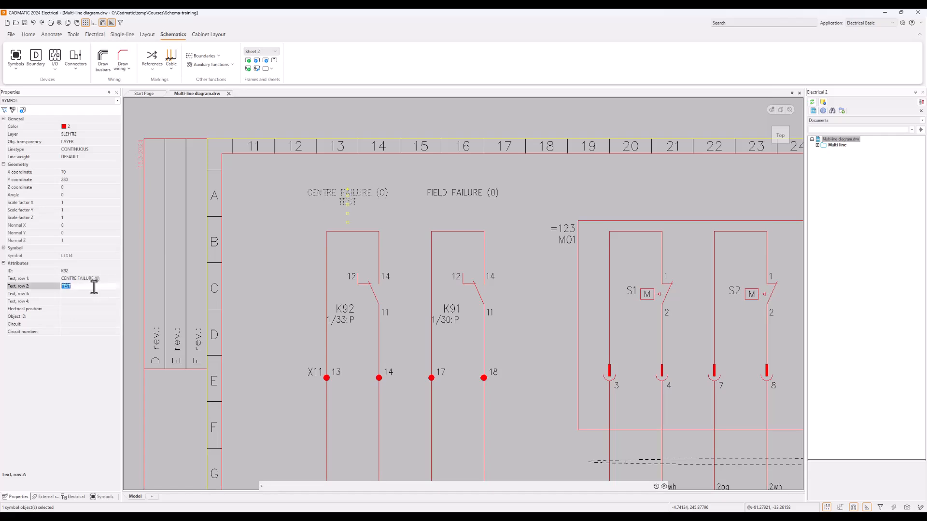
key(BackSpace)
key(Return)
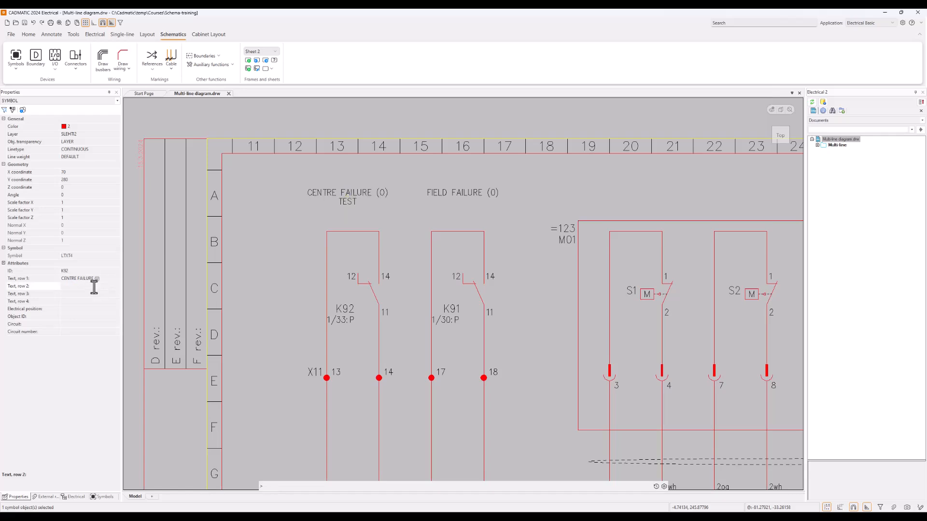
key(Escape)
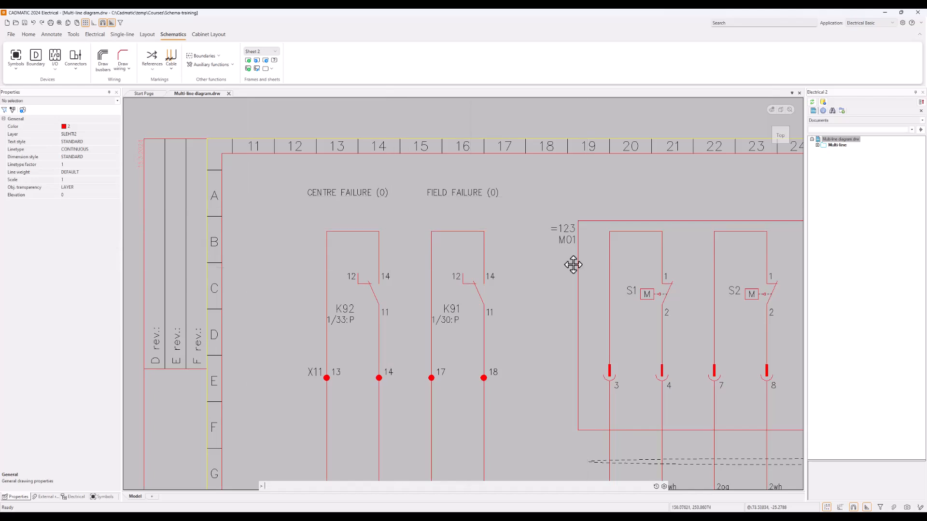
Insert the two-row device text CLOSE / MOMENT for switch S1 and place it above the S1 circuit, level with the FIELD FAILURE (0) text.
mouse_move(575, 265)
middle_down()
mouse_move(458, 258)
mouse_move(403, 267)
middle_up()
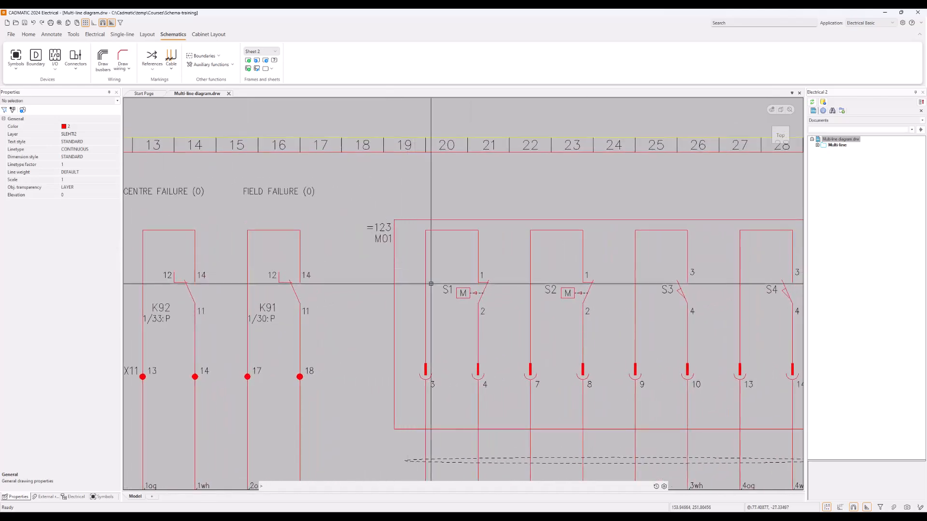
click(459, 302)
right_click(459, 308)
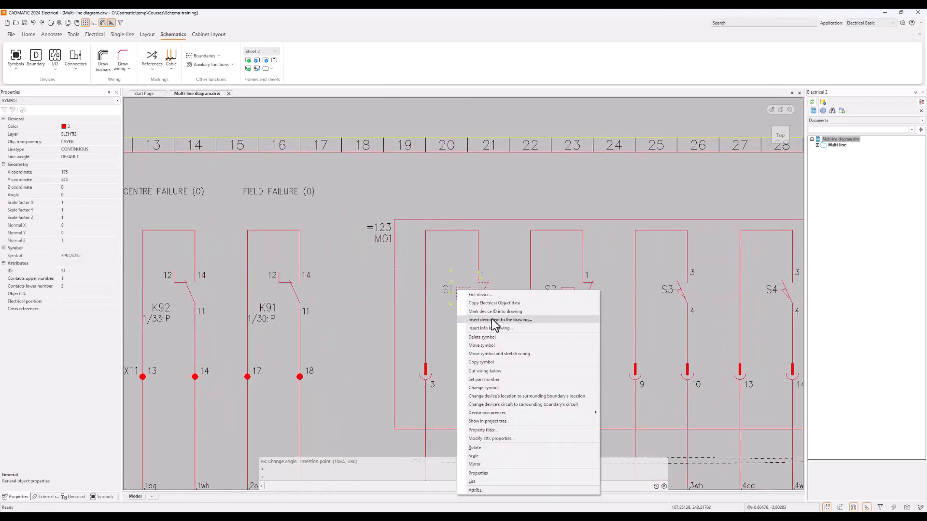
click(492, 320)
click(461, 262)
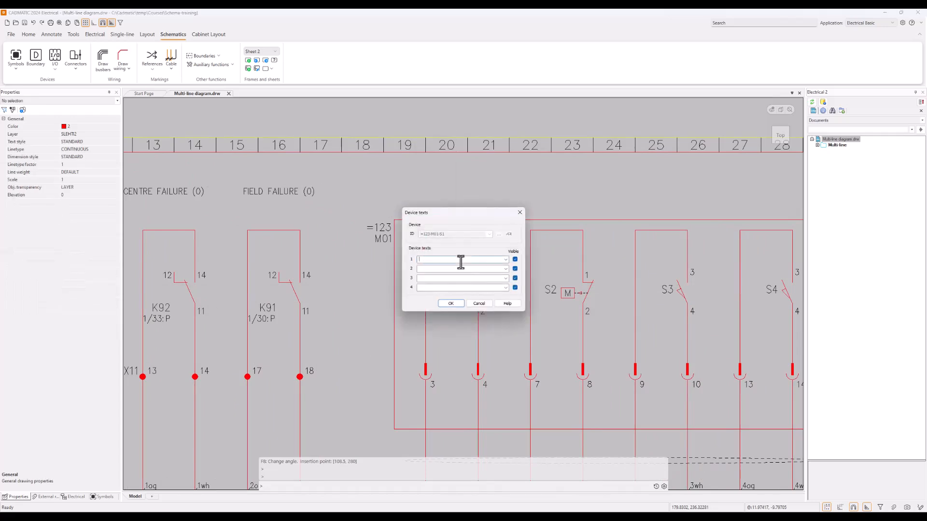
text(CLOSE)
text(MOMENT)
click(451, 303)
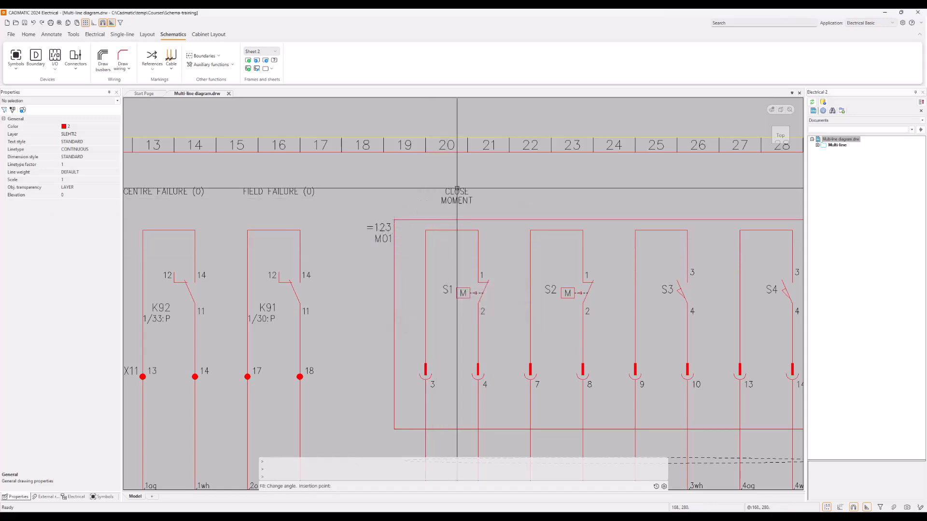
click(456, 189)
Insert the two-row device text OPEN / MOMENT for switch S2 and place it above the S2 circuit, level with the S1 text.
click(568, 292)
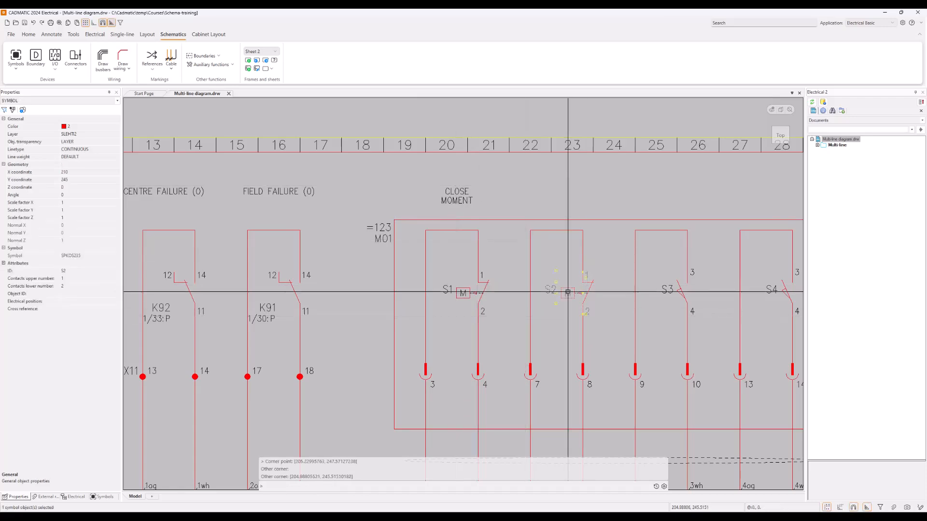
right_click(567, 292)
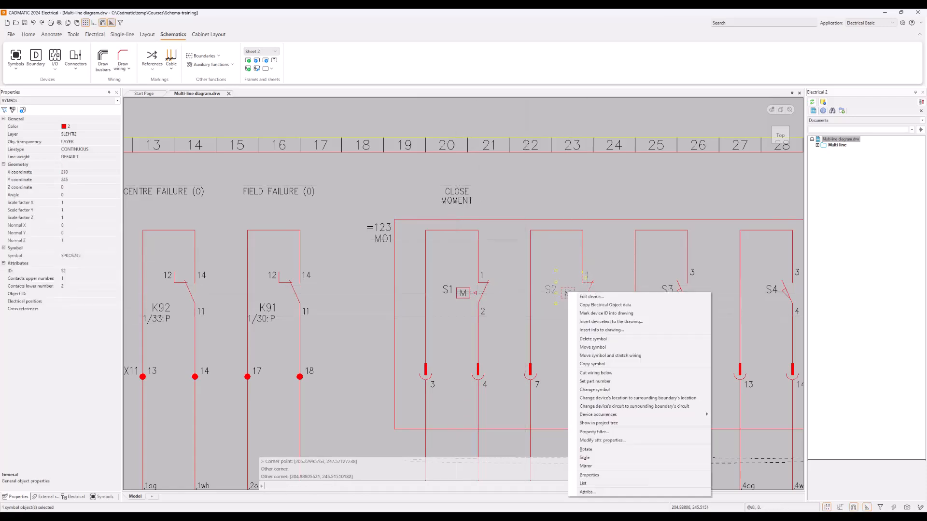
click(618, 322)
click(459, 260)
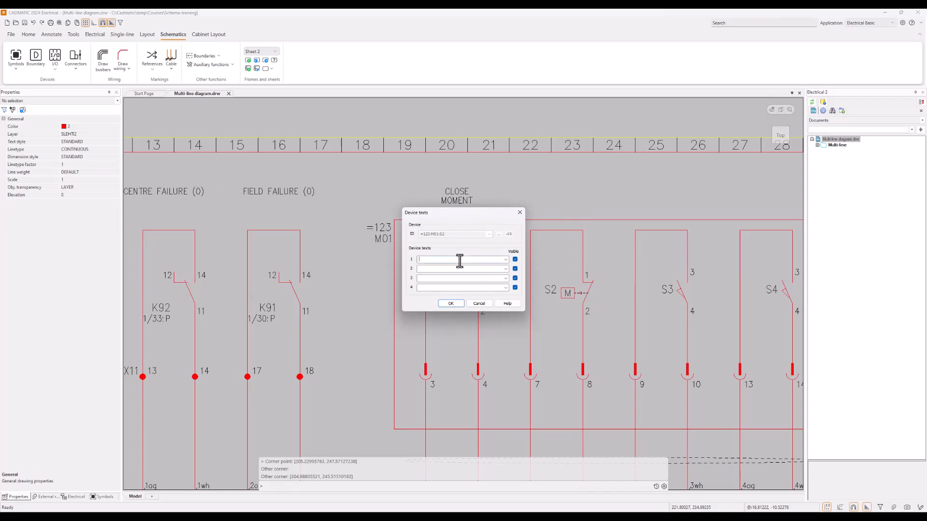
text(OPEN MOMENT)
drag(454, 259, 427, 261)
key(BackSpace)
text(MO)
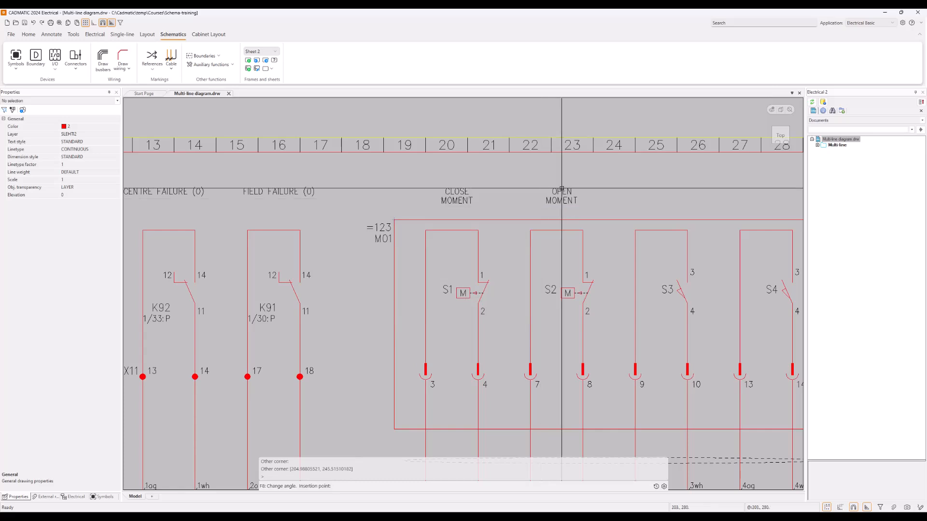
click(561, 188)
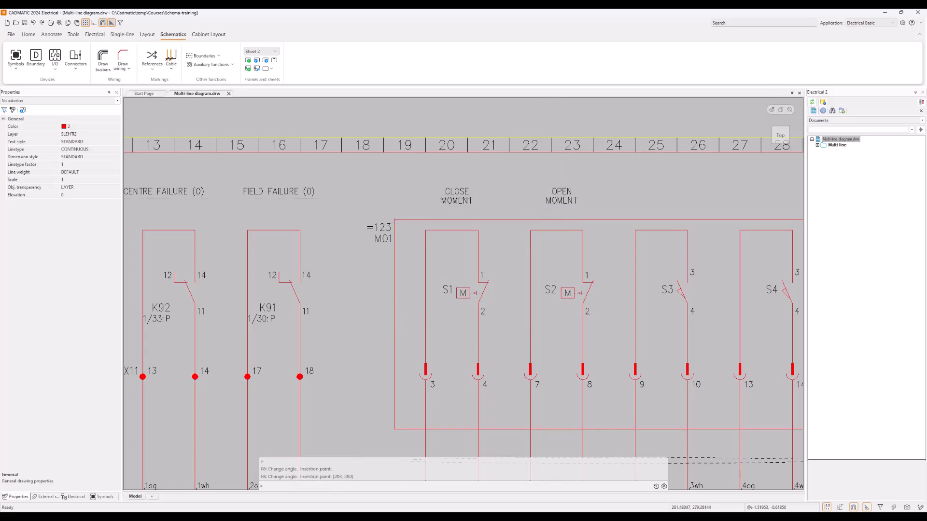
Insert the device text CLOSE LIMIT for switch S3 and place it above the S3 circuit, level with the S2 text.
click(670, 288)
right_click(670, 289)
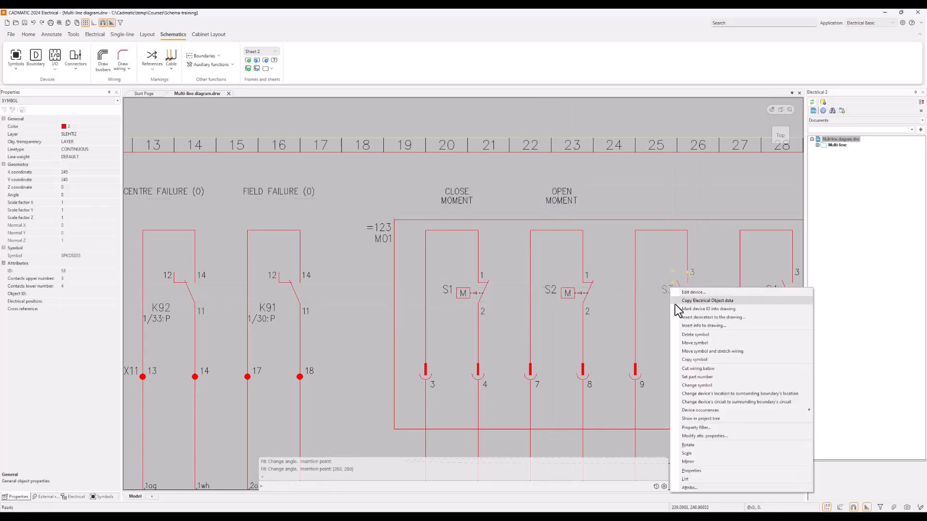
click(718, 318)
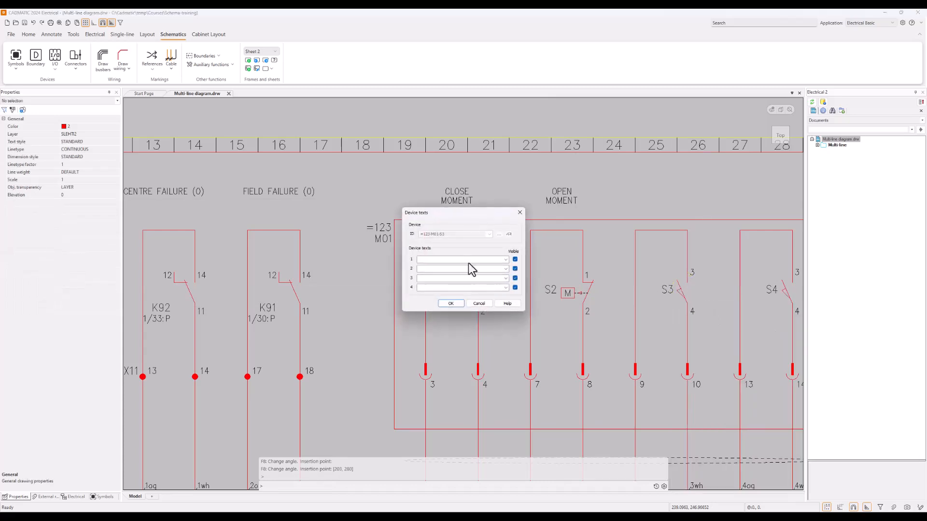
text(CLOSE LIMIT)
click(451, 303)
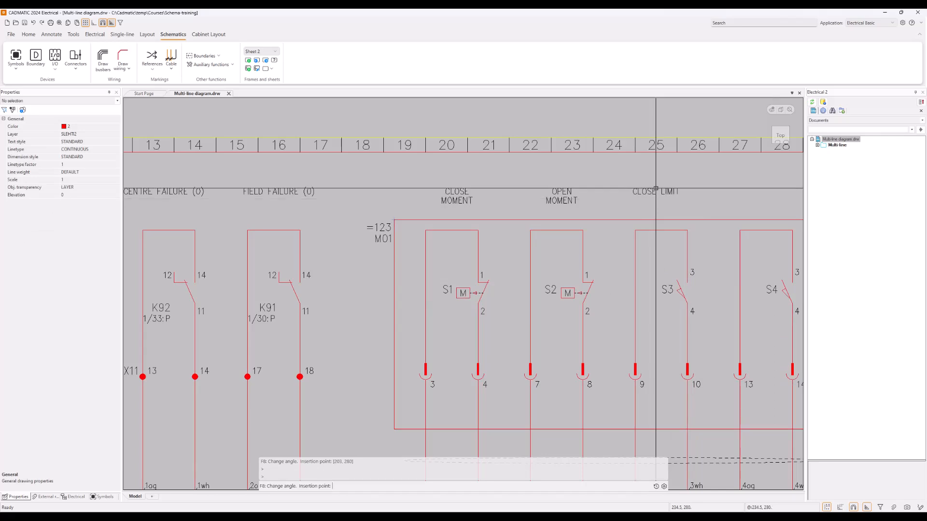
click(656, 190)
Insert the device text OPEN LIMIT for switch S4 and place it above the S4 circuit, level with the S3 text.
middle_drag(684, 264, 411, 257)
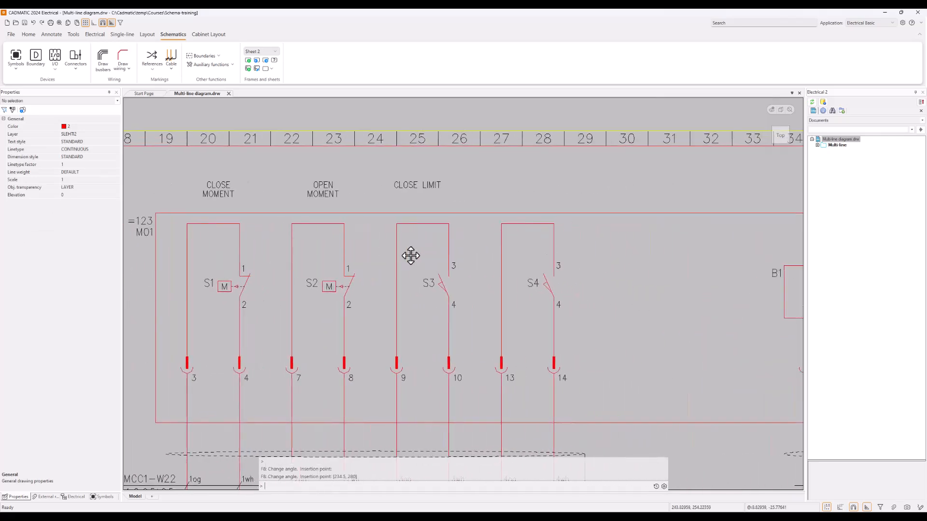
click(545, 279)
right_click(545, 280)
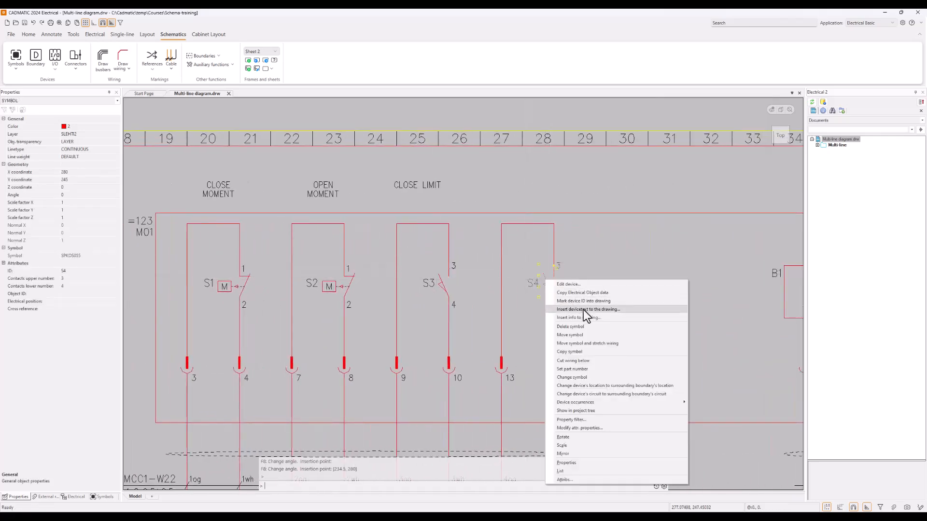
click(583, 309)
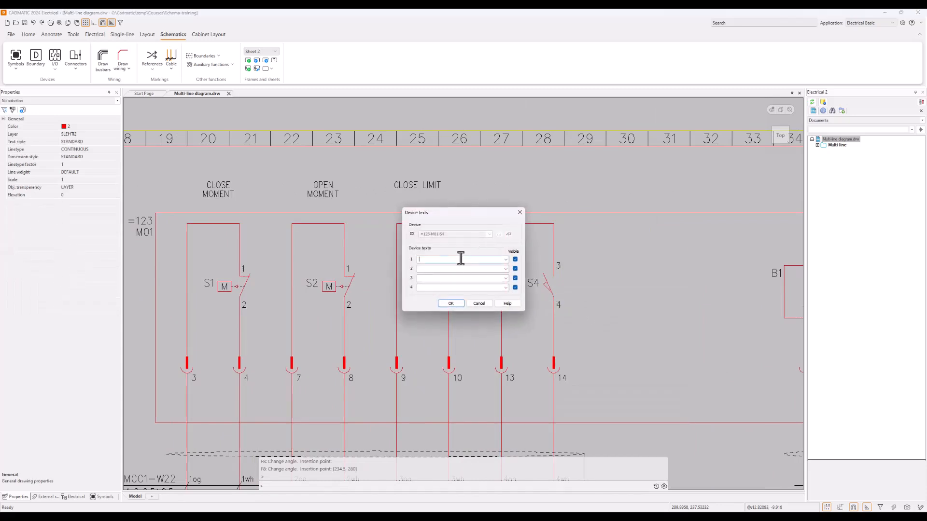
text(OPEN LIMIT)
click(449, 303)
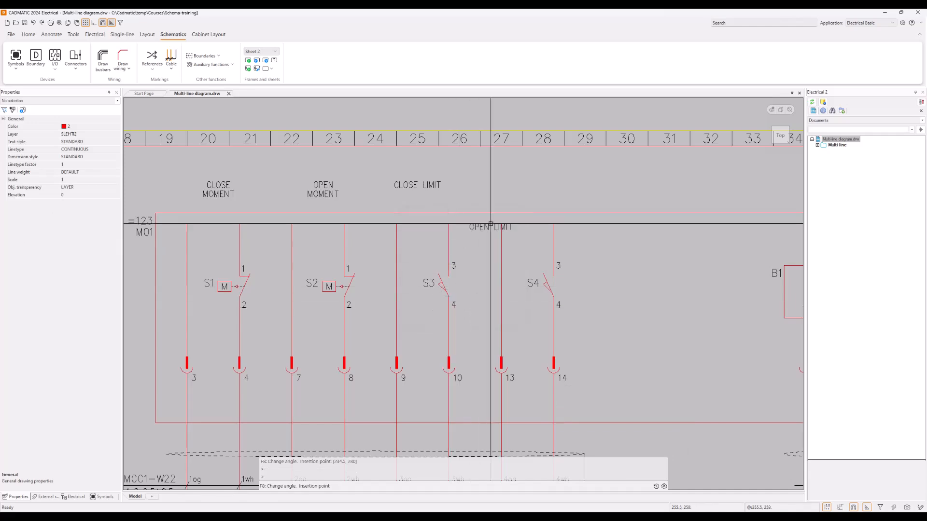
click(530, 183)
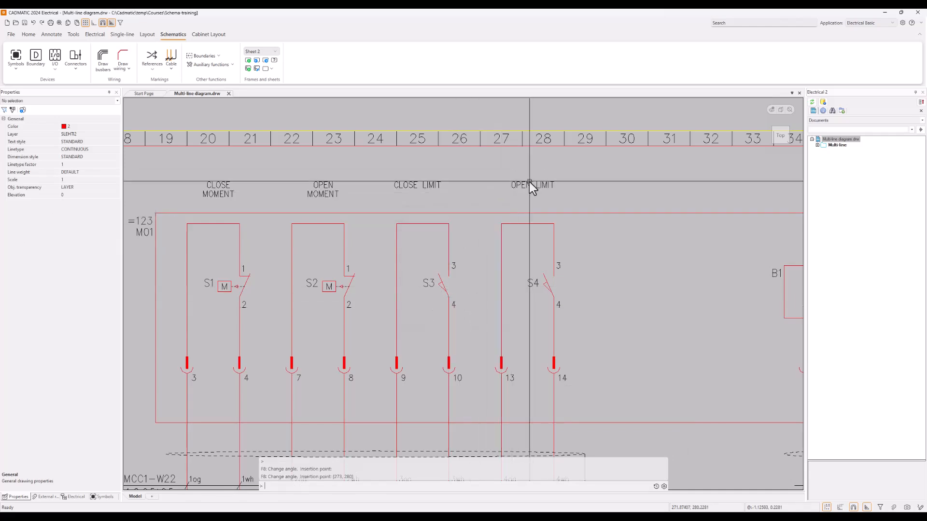
Insert the two-row device text POSITION / TRANSMITTER for device B1 and place it above the B1 box, level with the OPEN LIMIT text.
middle_drag(560, 213, 362, 211)
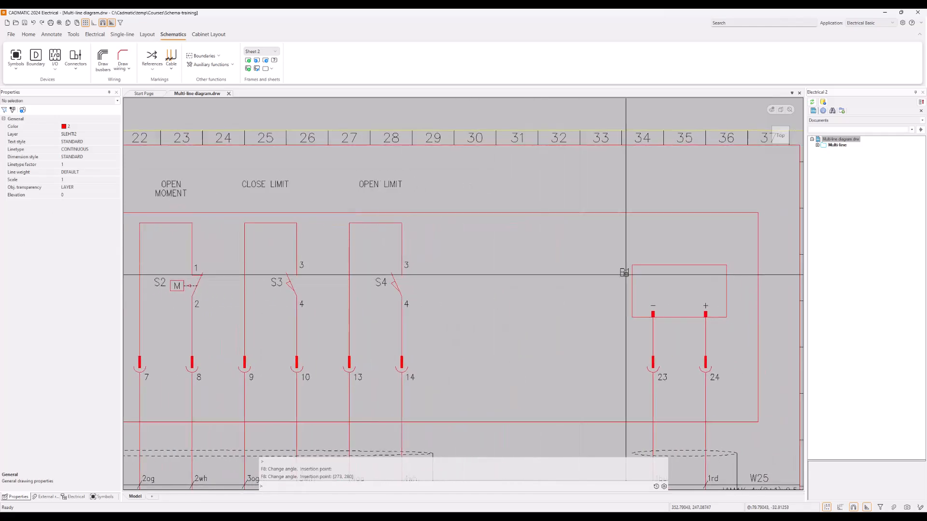
click(625, 274)
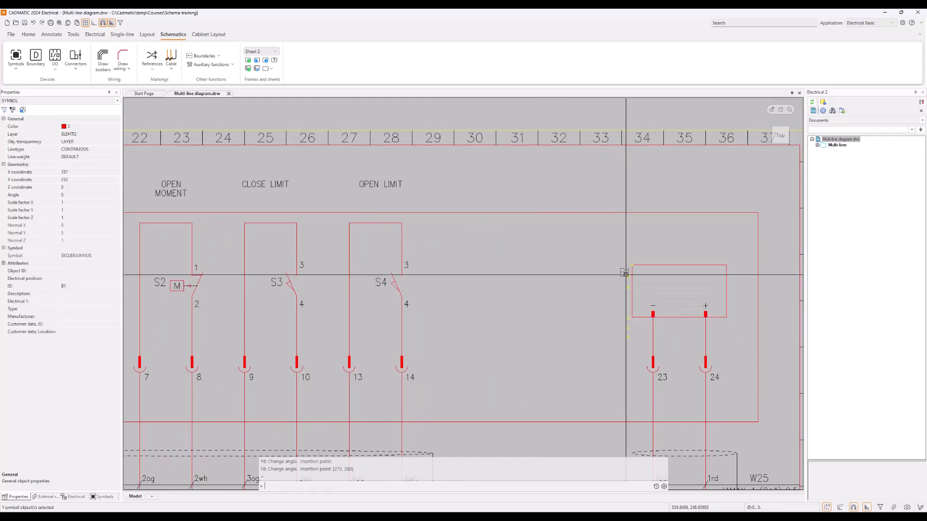
right_click(625, 273)
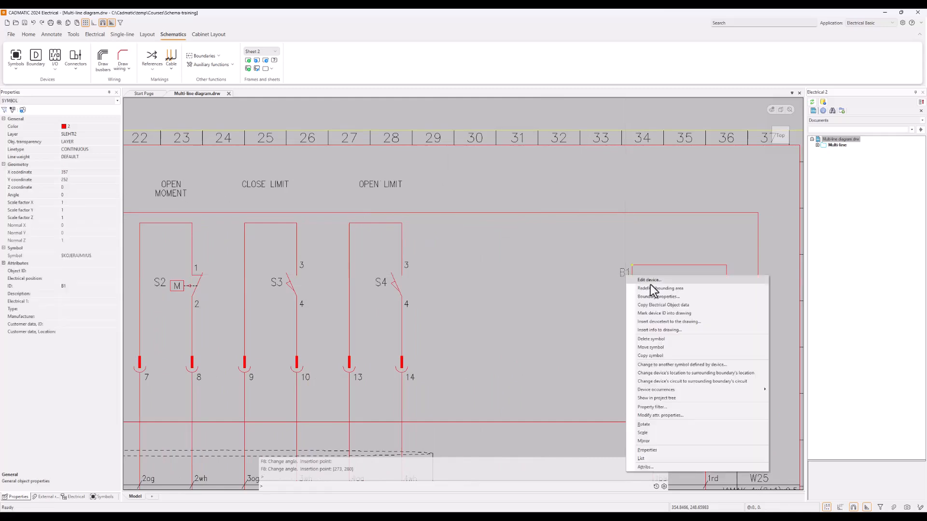
click(674, 322)
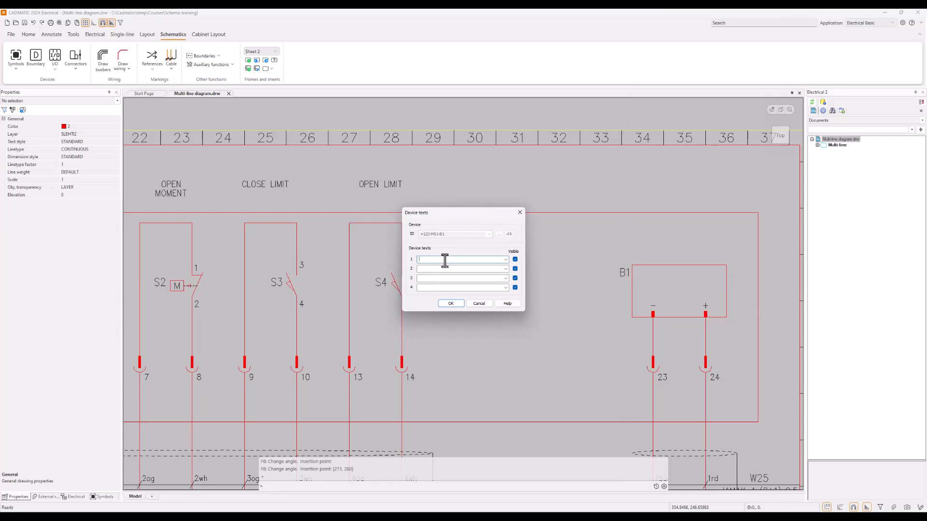
text(POSITI)
text(TRANSMITTER)
click(451, 303)
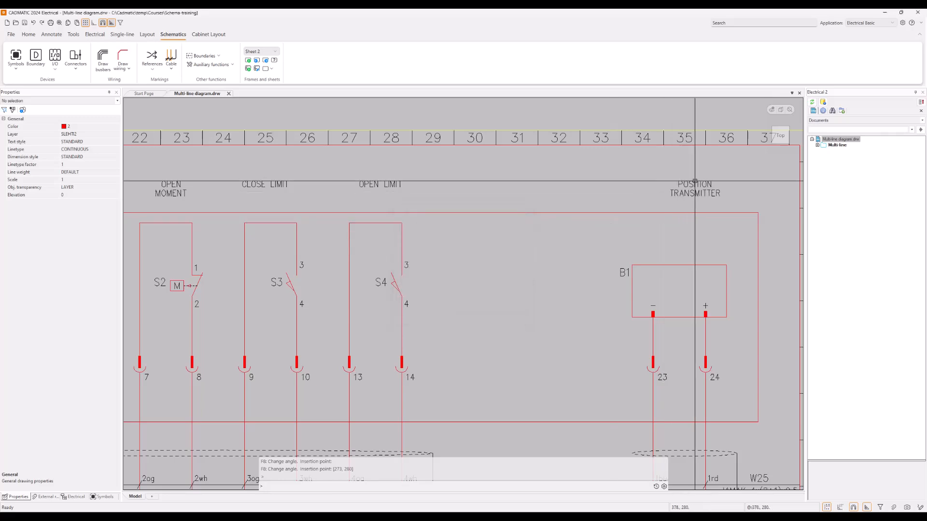
click(674, 182)
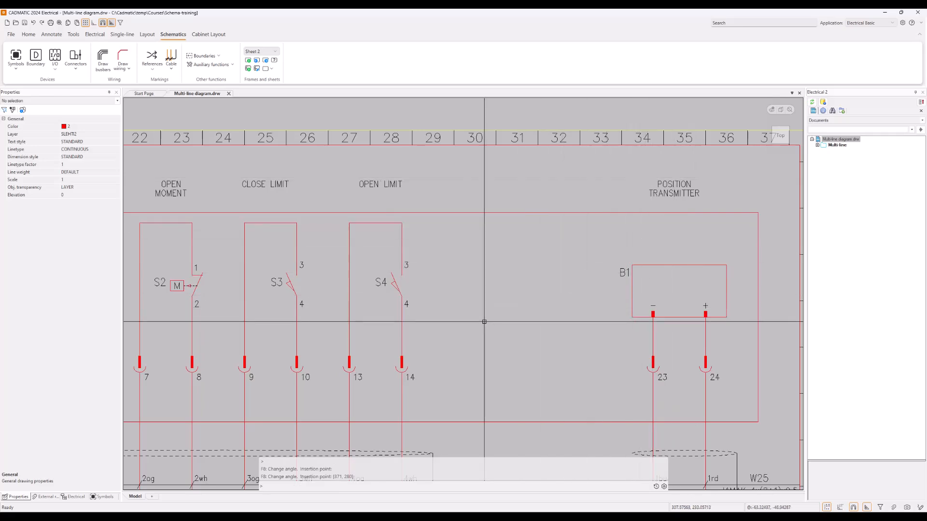
Insert the device text OPEN for relay K10 and place it below the K10 coil, just above its contact cross-reference.
scroll(357, 363, down, 1)
middle_drag(369, 354, 543, 166)
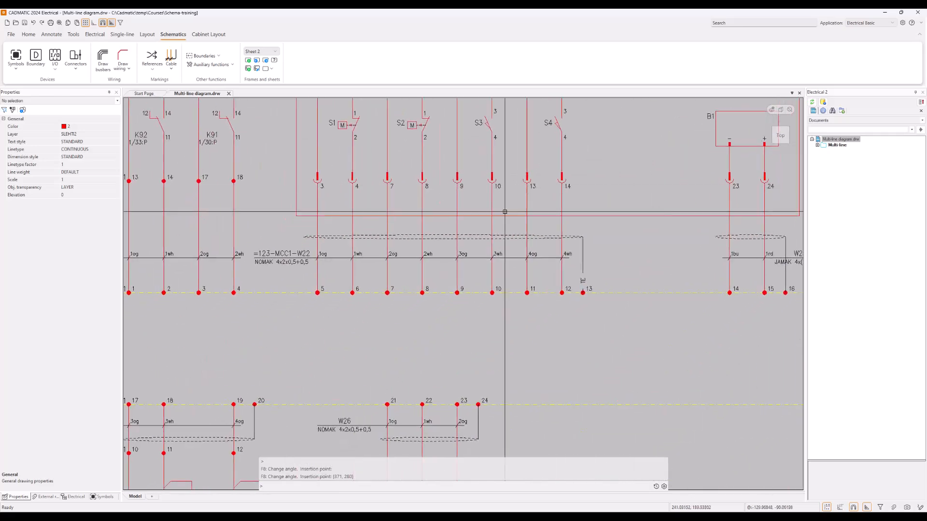
middle_drag(326, 353, 453, 164)
click(296, 365)
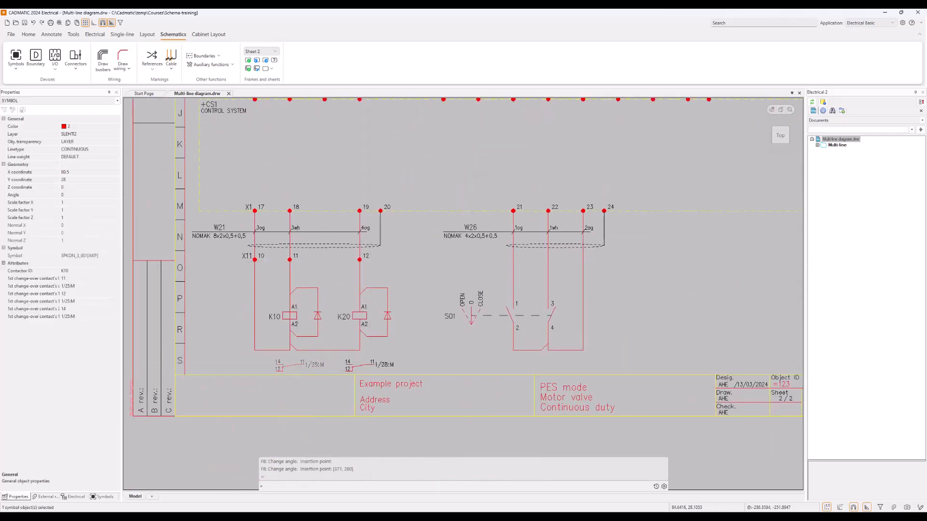
right_click(296, 365)
click(346, 194)
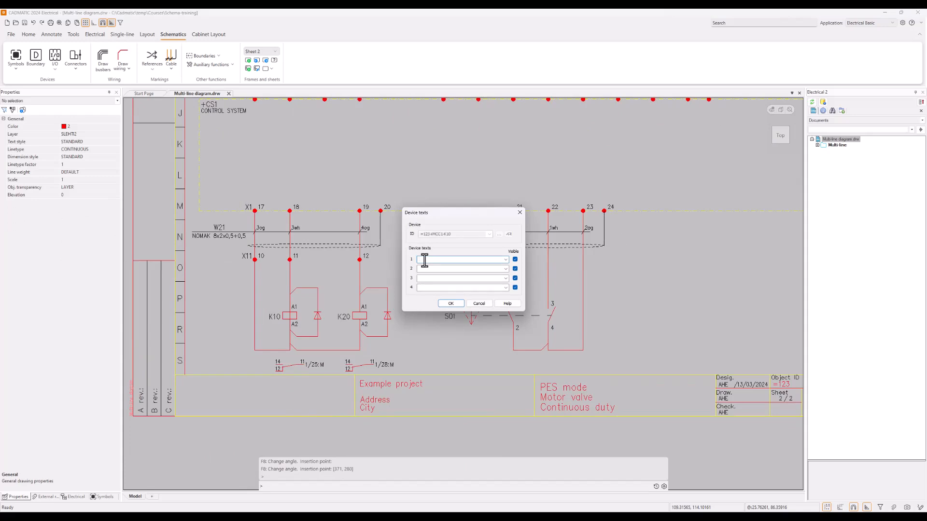
text(OPEN)
click(450, 303)
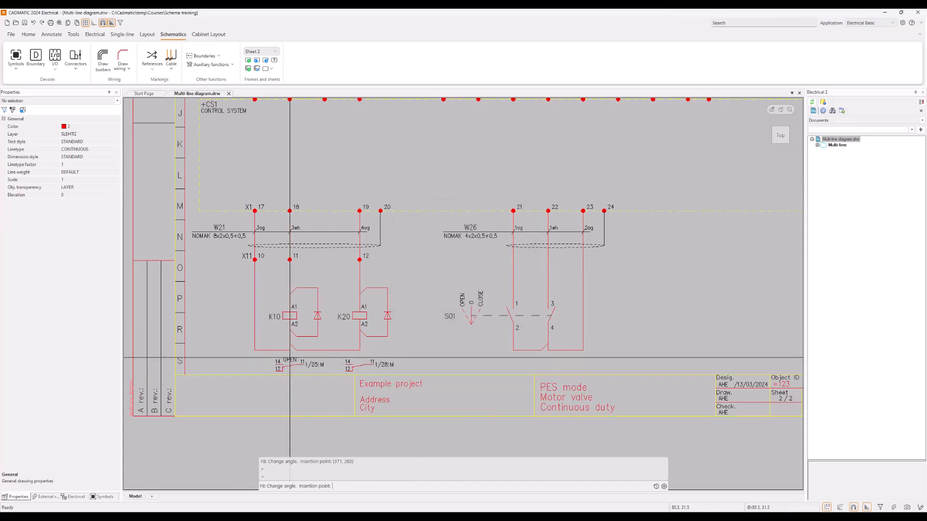
click(290, 350)
Insert the device text CLOSE for relay K20 and place it below the K20 coil, level with the K10 text.
click(365, 361)
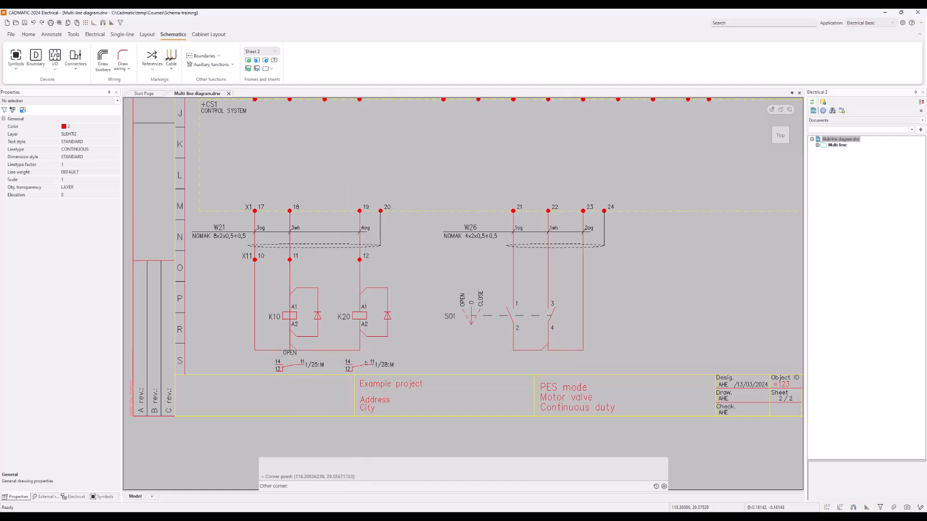
click(371, 369)
right_click(371, 369)
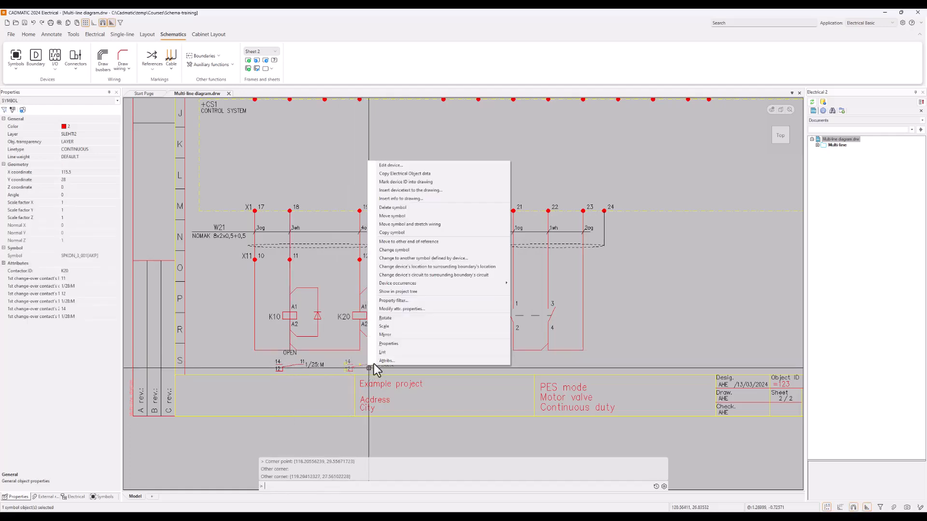
click(422, 190)
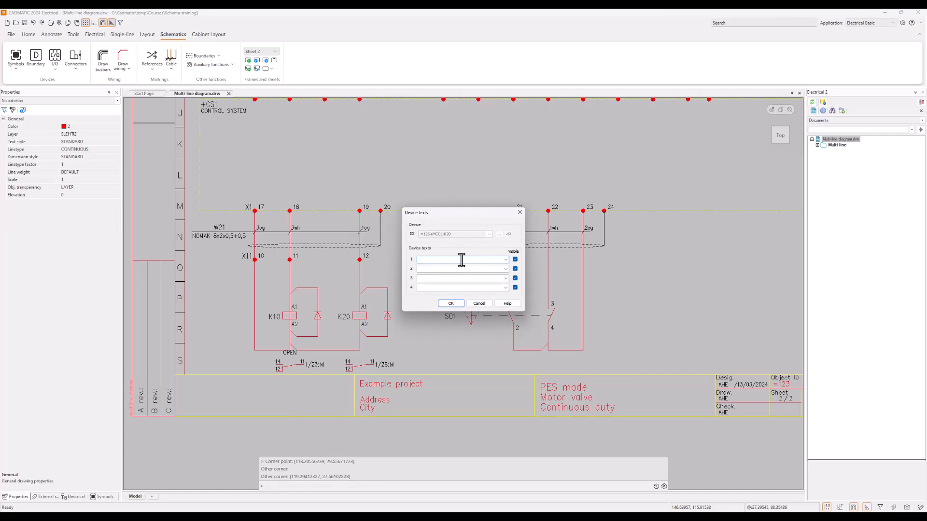
text(CLOSE)
click(451, 303)
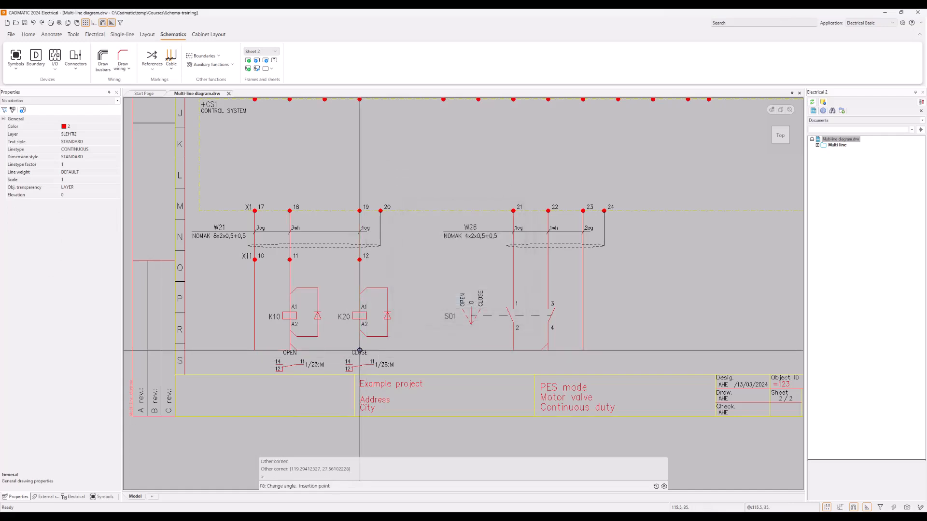
click(360, 351)
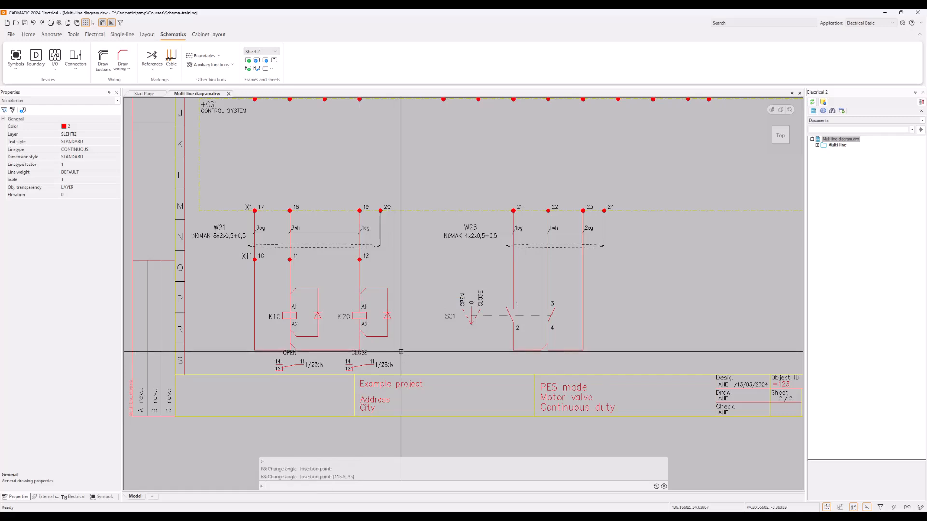
Save the multi-line diagram, fit the whole sheet in view, and look over sheet 1 before returning to sheet 2.
click(24, 22)
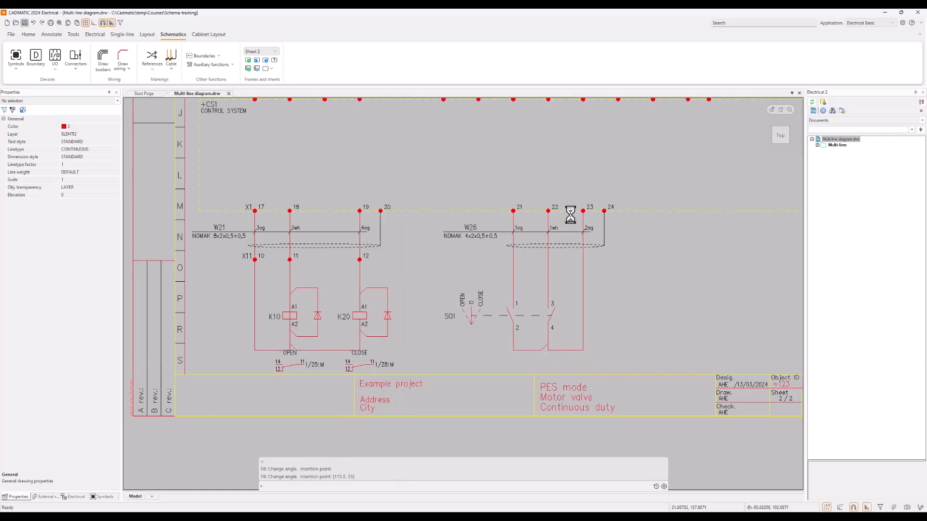
click(59, 22)
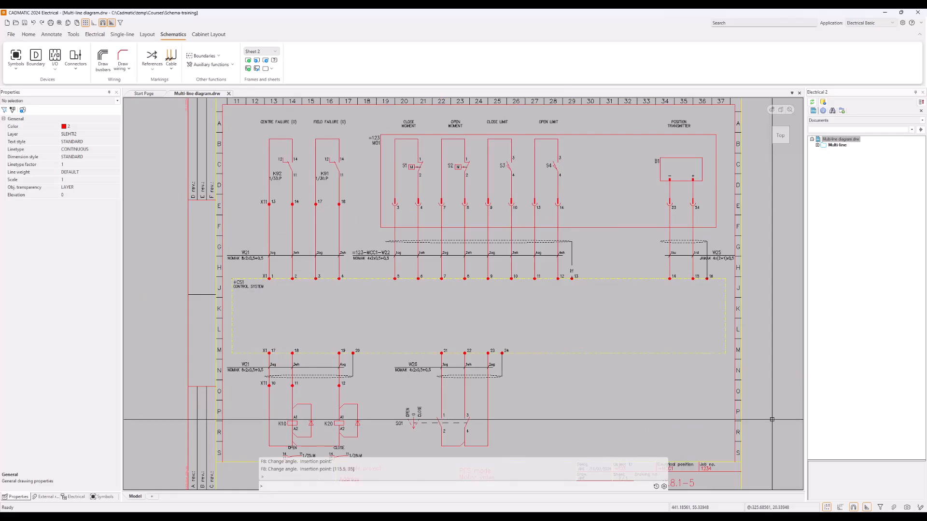
key(Page_Up)
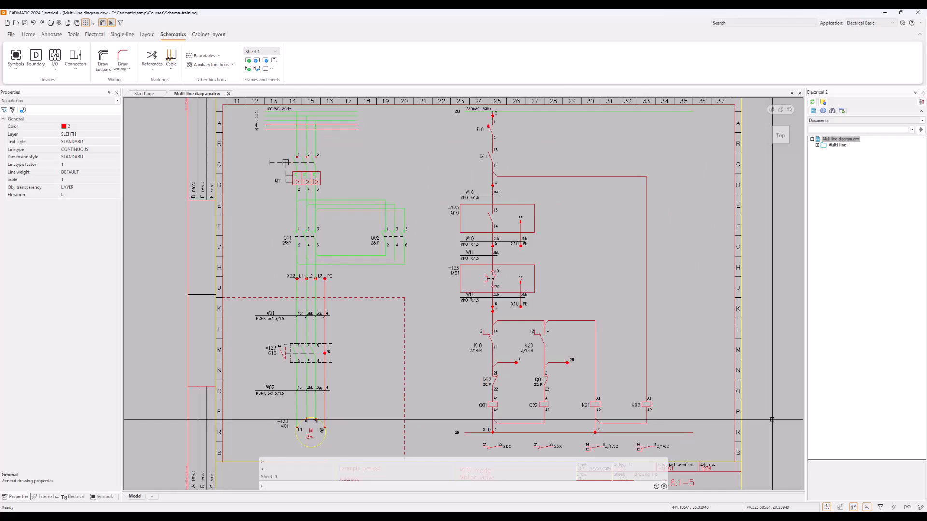
key(Page_Down)
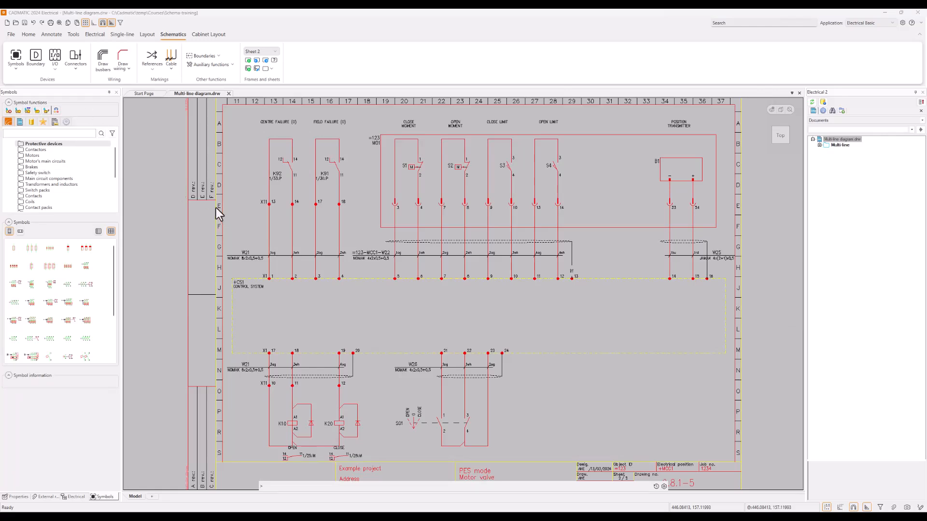
Open the print section of the general settings and view the printing devices offered for adding, without adding one.
click(10, 35)
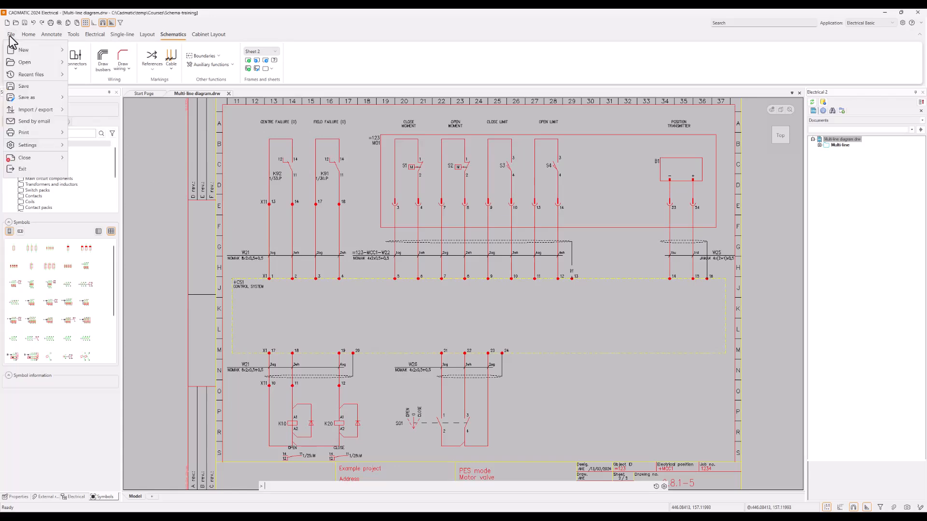
mouse_move(46, 133)
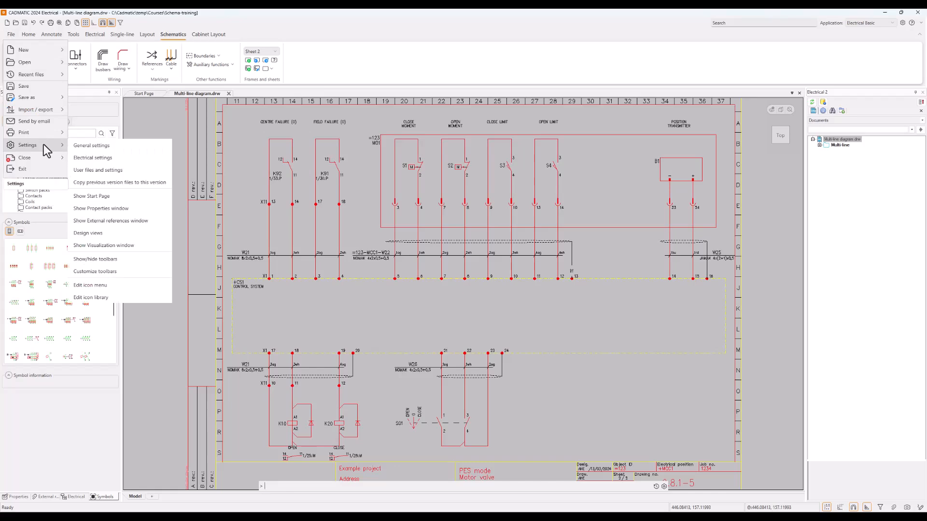
click(108, 149)
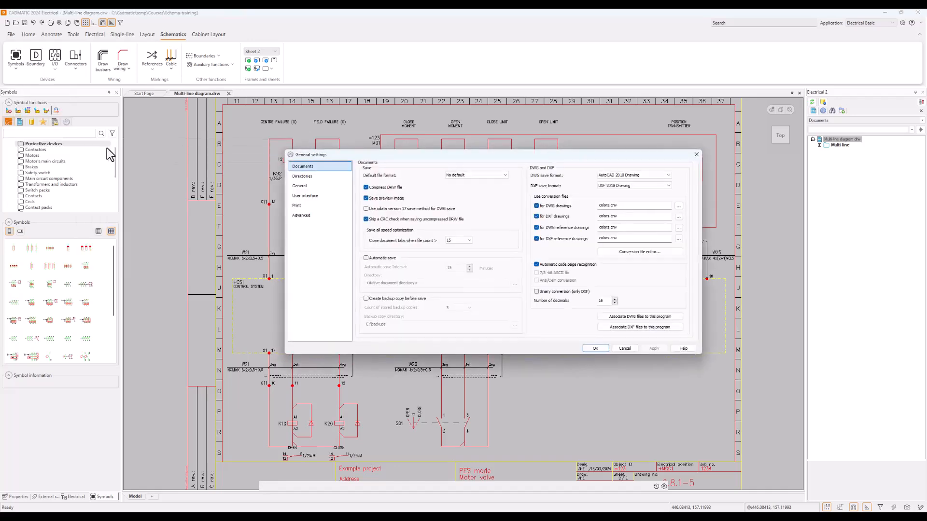
click(298, 205)
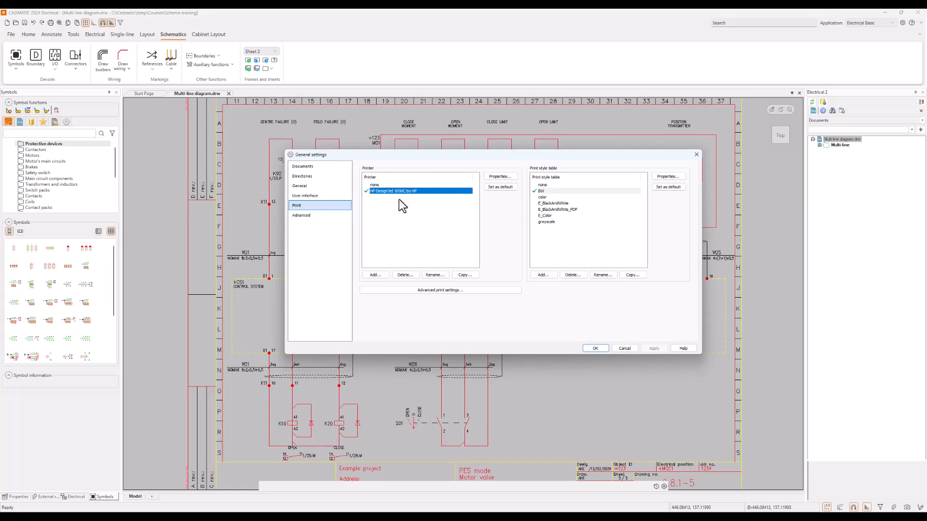
click(501, 176)
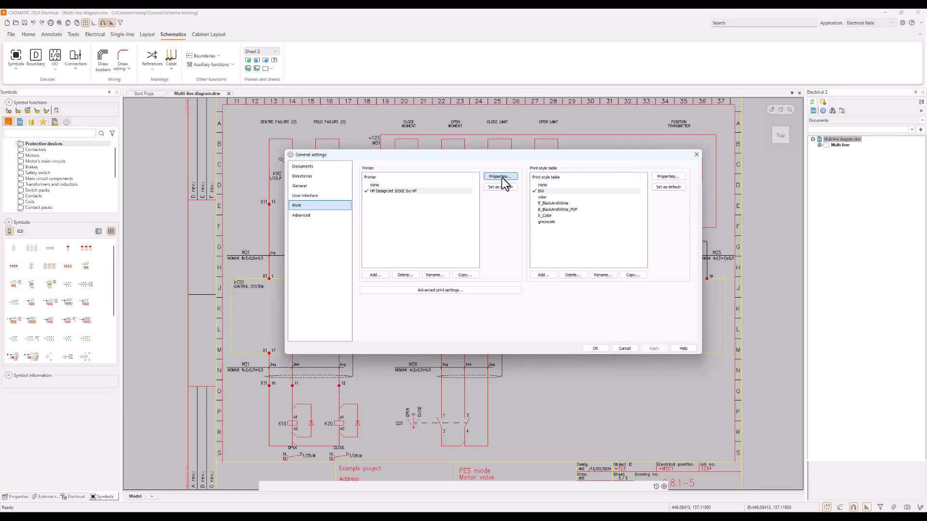
click(397, 191)
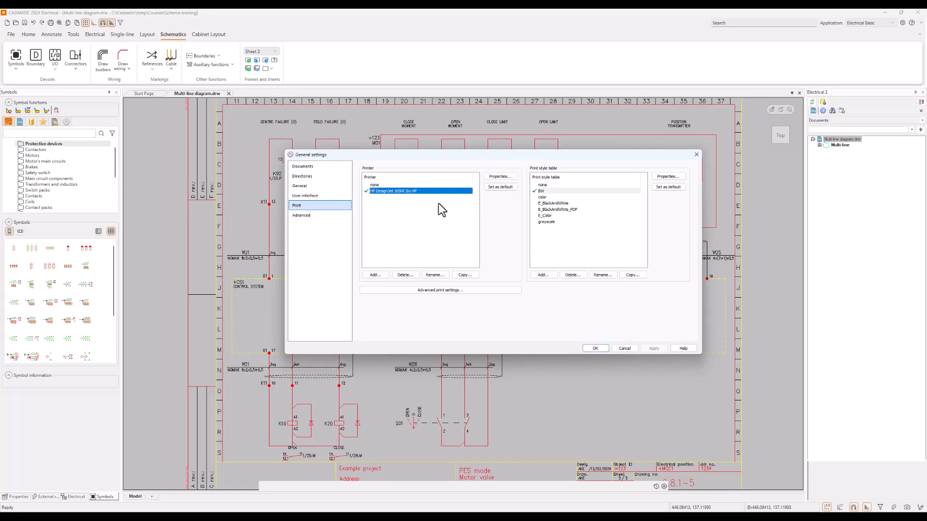
click(373, 274)
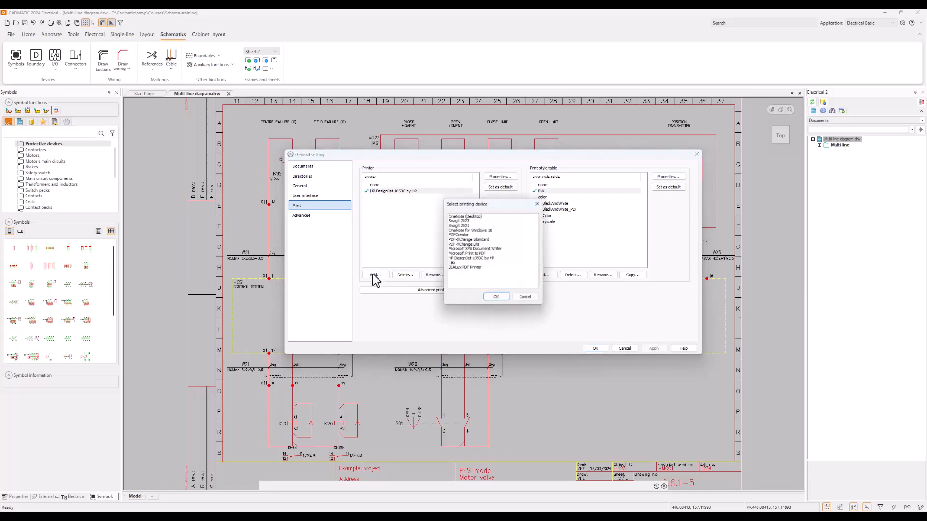
click(538, 203)
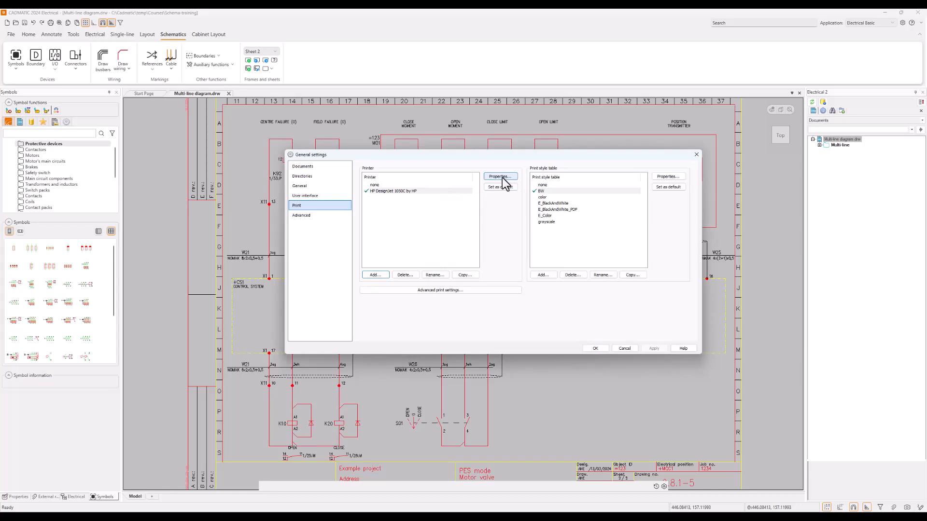
Set the print style to Default in the HP DesignJet printer's configuration.
click(402, 192)
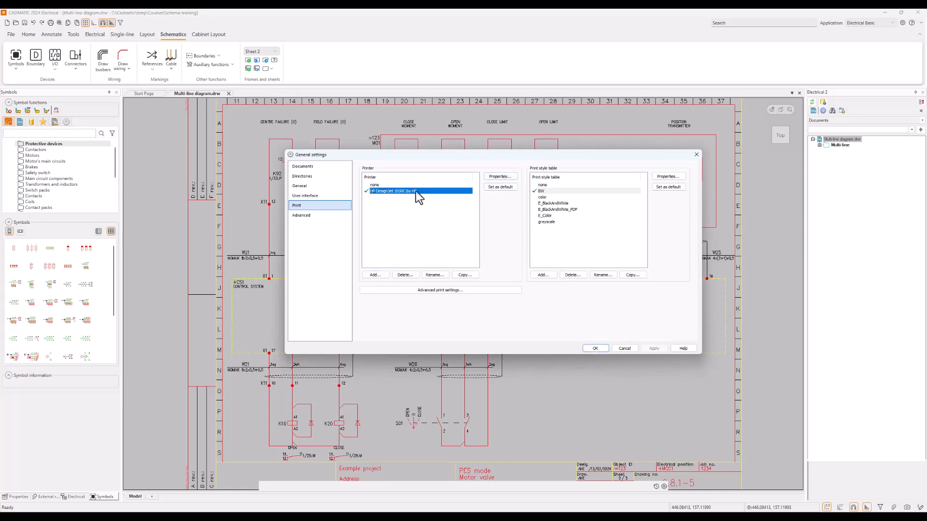
click(502, 177)
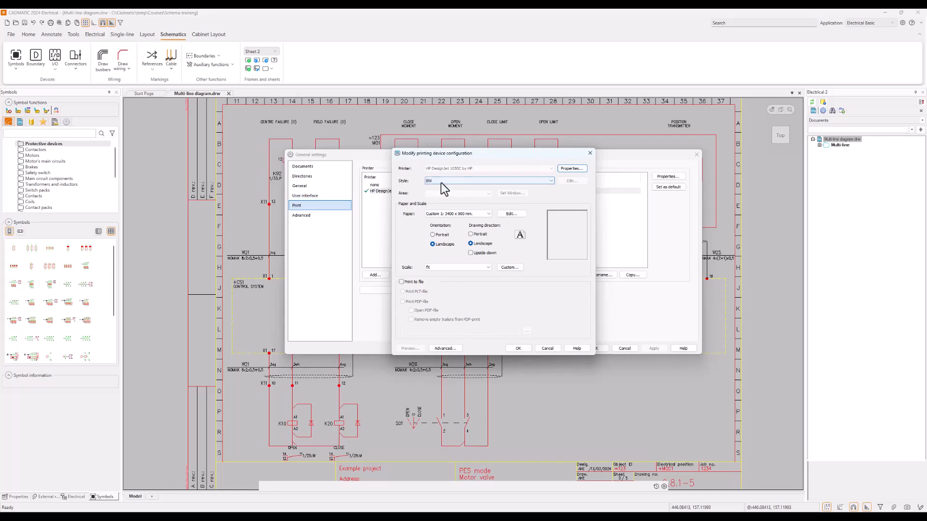
click(536, 181)
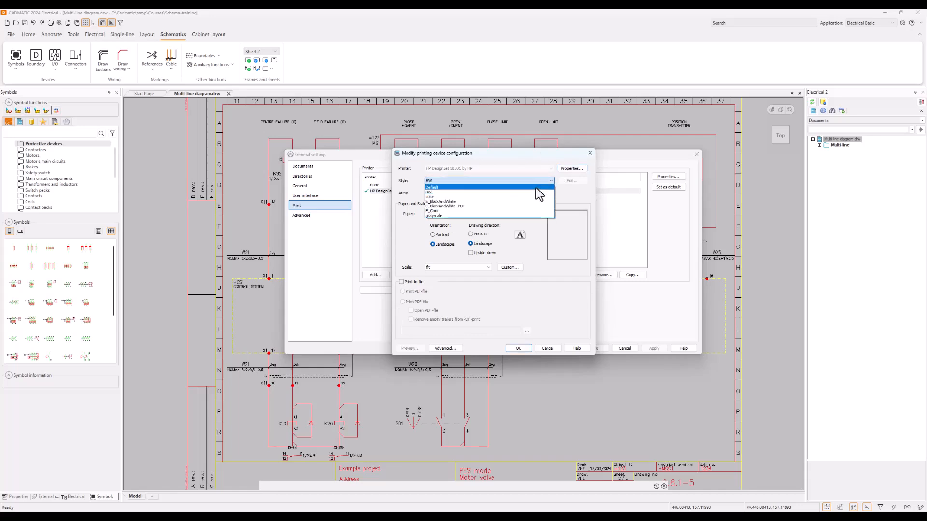
click(537, 187)
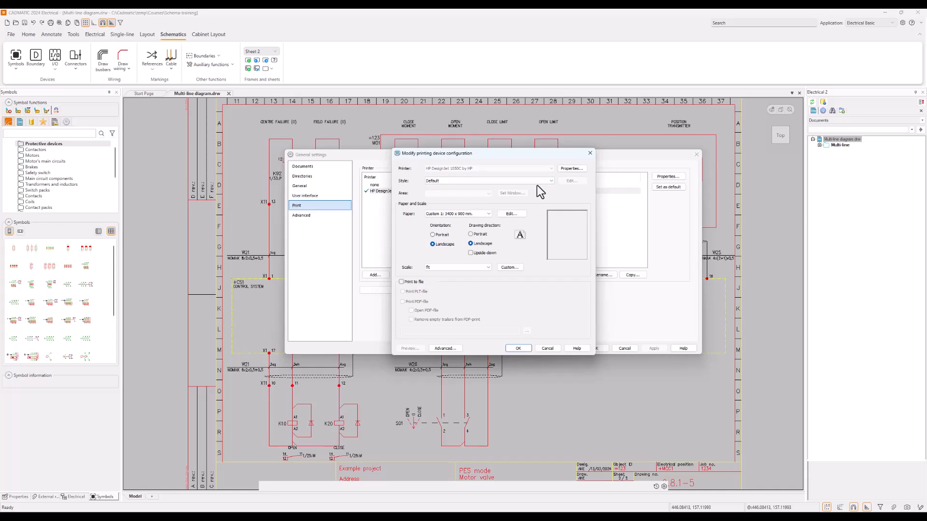
drag(511, 153, 424, 152)
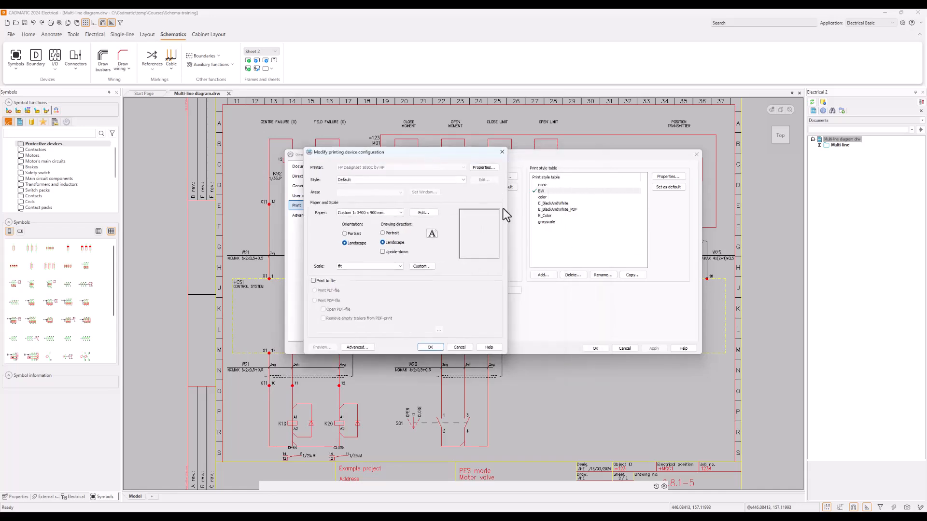
drag(419, 156, 517, 165)
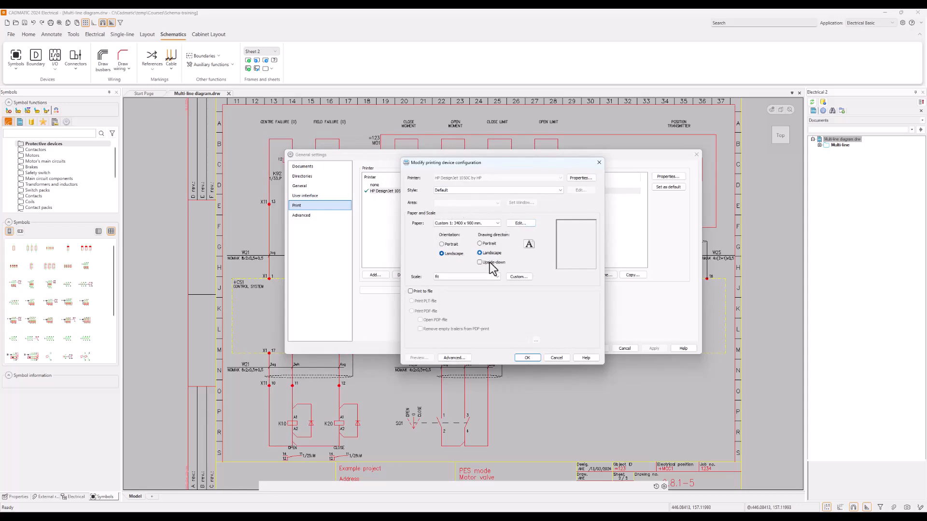
Set the HP DesignJet configuration's print scale to the option "scale".
click(498, 277)
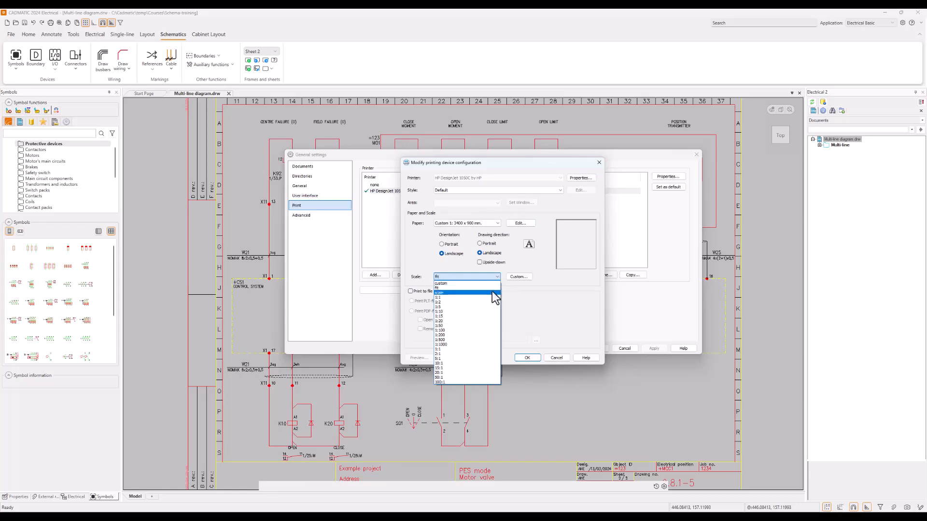
click(491, 289)
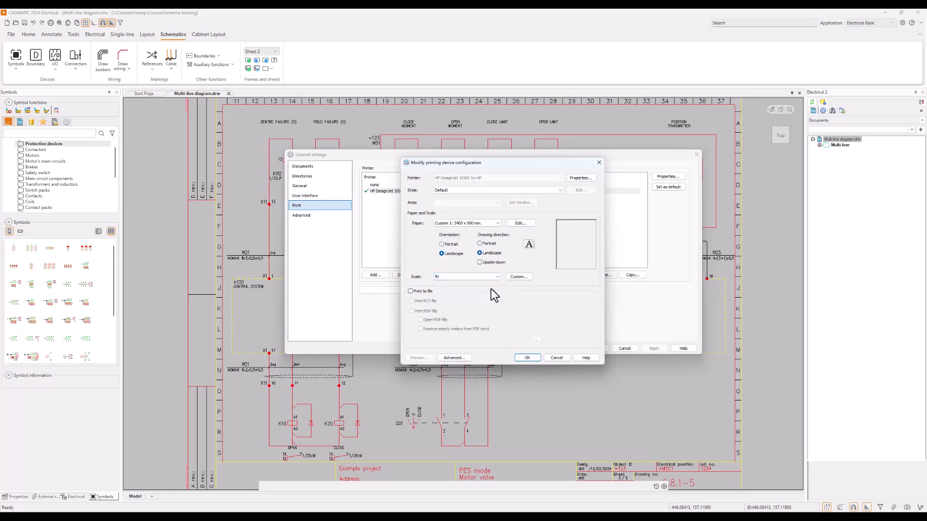
click(498, 276)
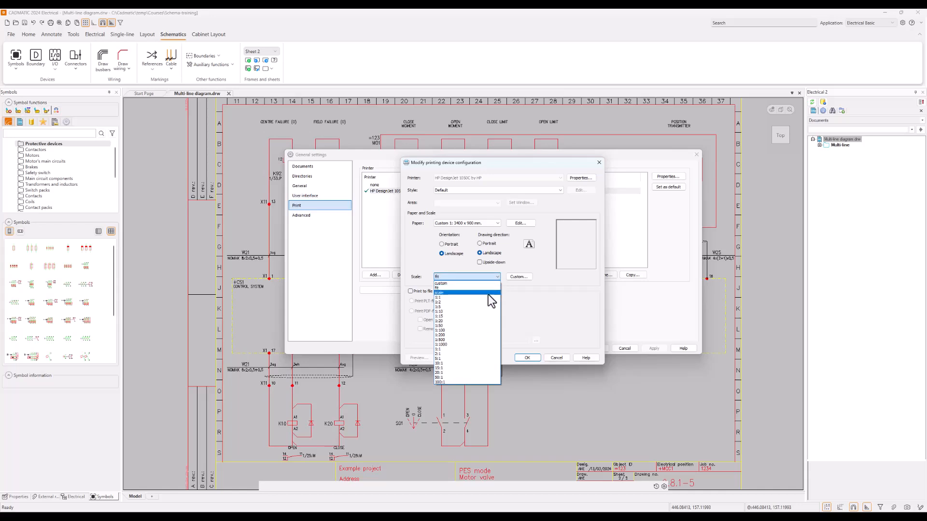
click(489, 293)
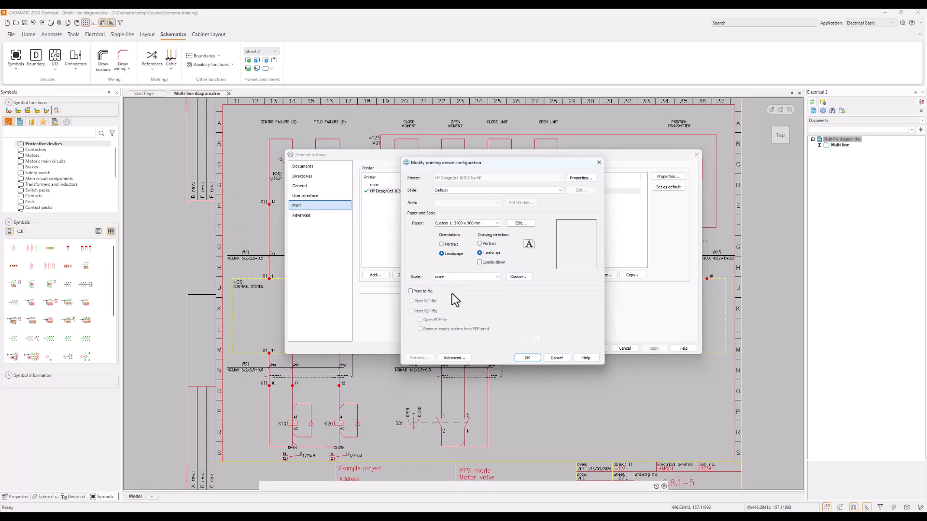
Enable printing to a PDF file with empty trailers removed from the print, and accept the printer configuration.
click(420, 291)
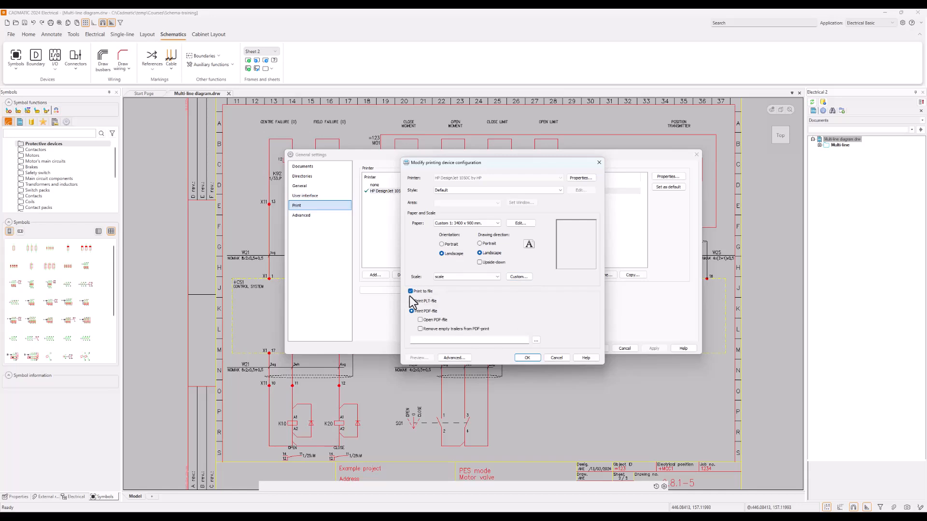
click(420, 329)
click(528, 358)
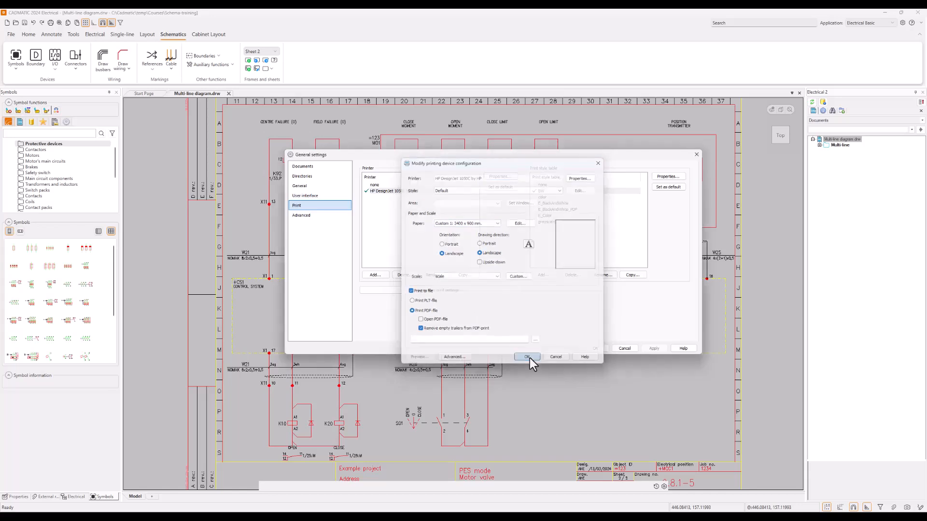
click(417, 191)
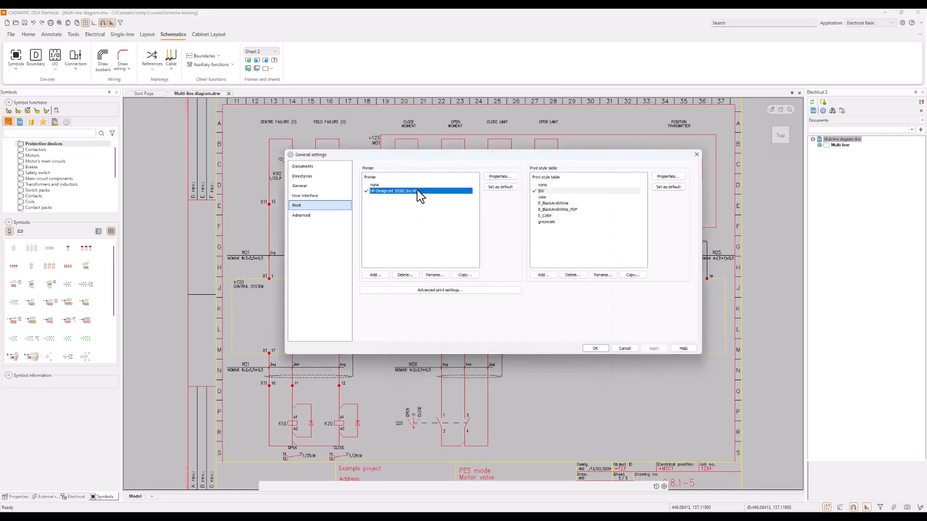
Examine the BW print style table's printed colour and default line width for the first six drawing colours.
click(567, 193)
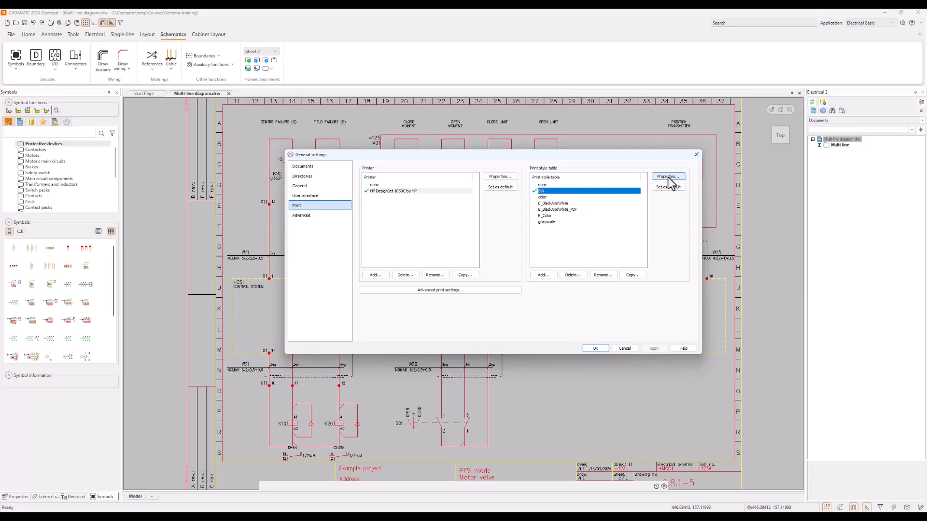
click(563, 204)
click(598, 192)
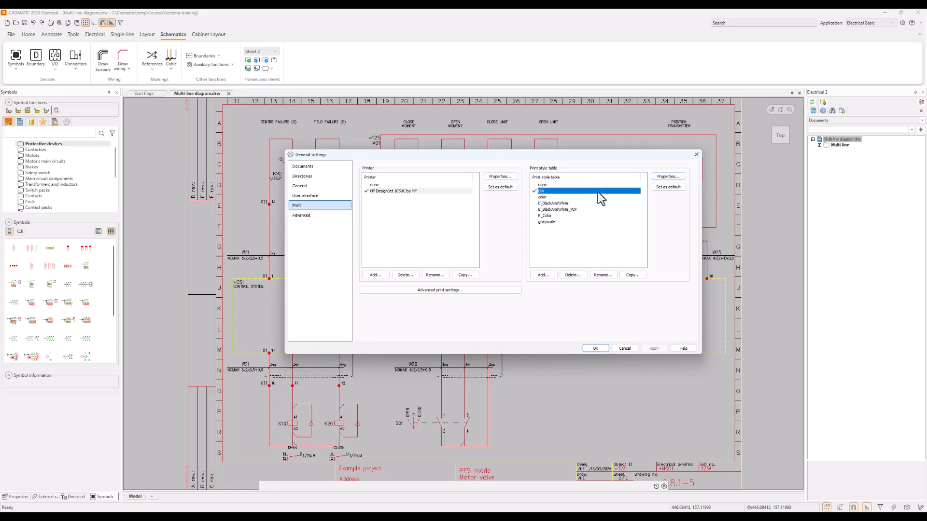
click(669, 178)
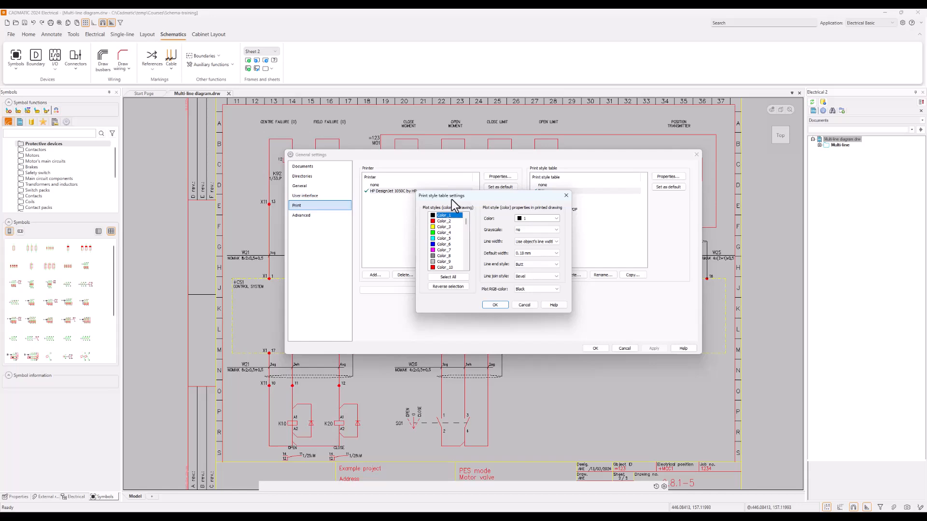
mouse_move(465, 222)
mouse_down()
mouse_move(465, 248)
mouse_move(467, 221)
mouse_up()
click(447, 232)
click(453, 221)
click(445, 227)
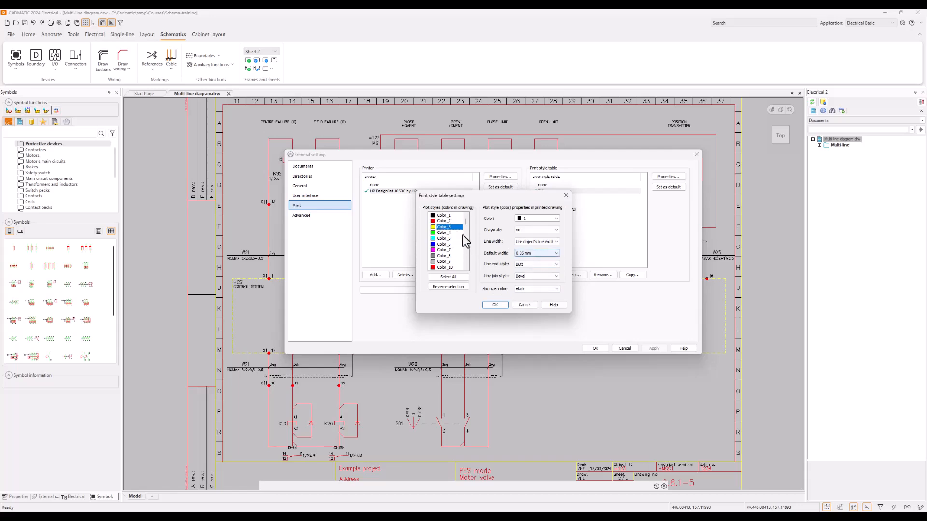
click(445, 233)
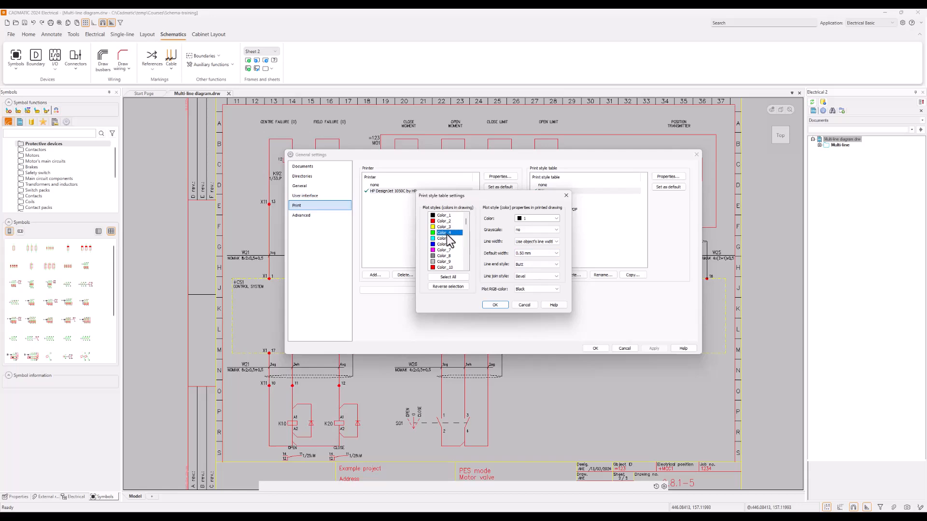
click(445, 239)
click(445, 244)
mouse_move(465, 220)
mouse_down()
mouse_move(467, 268)
mouse_move(468, 221)
mouse_up()
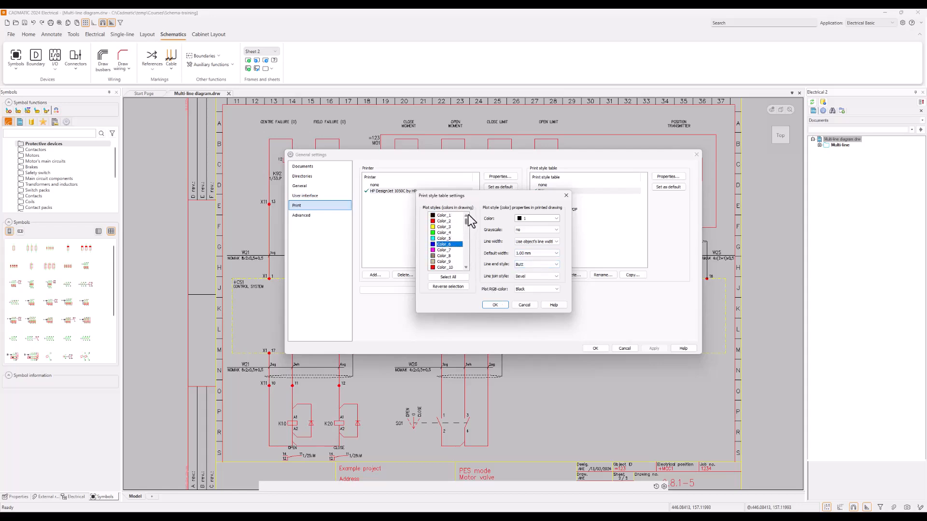
click(494, 305)
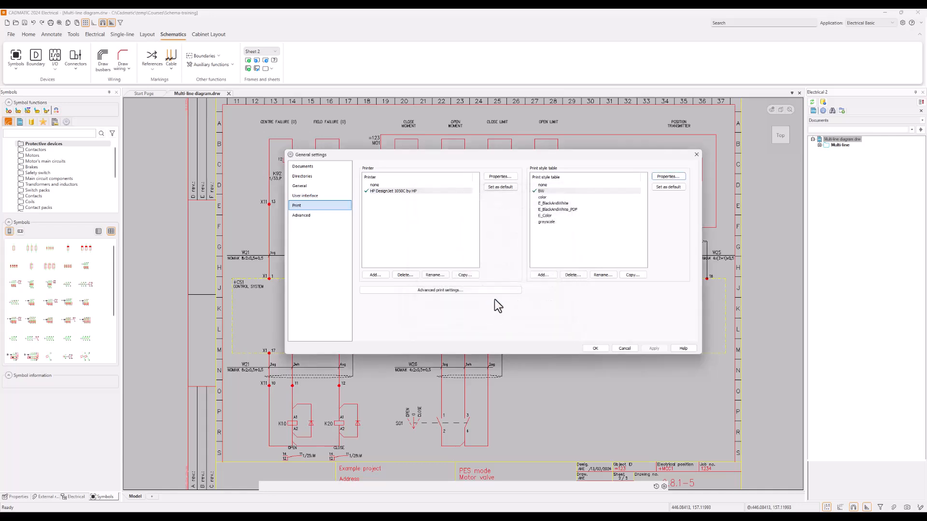
Keep BW as the default print style table and accept the general settings.
click(558, 204)
click(669, 187)
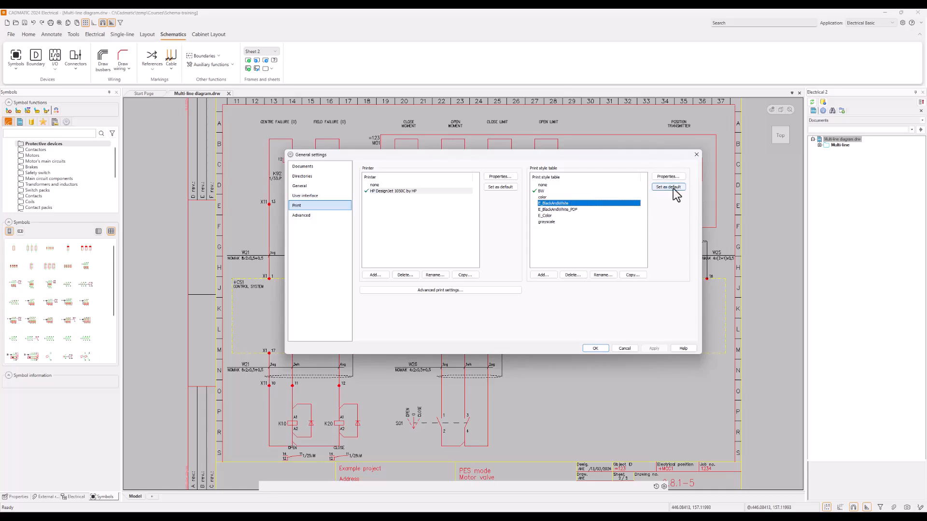
click(548, 192)
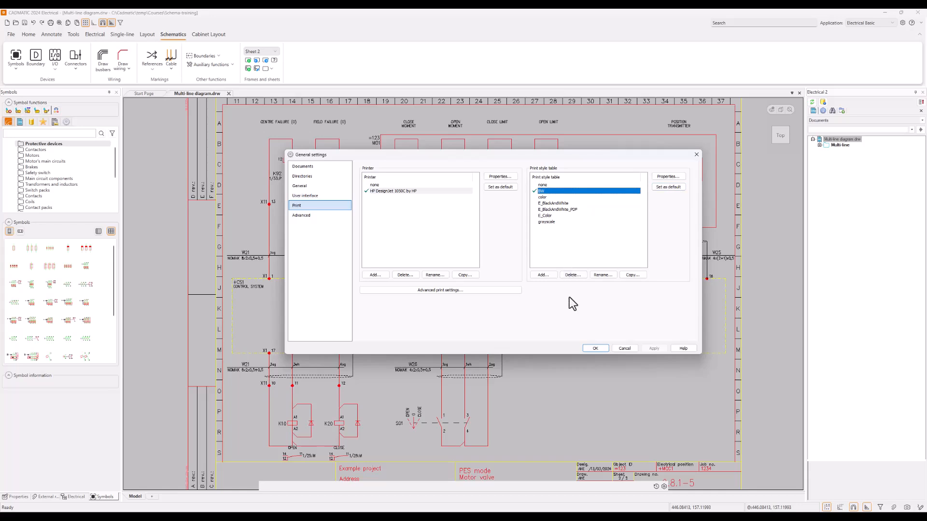
click(595, 348)
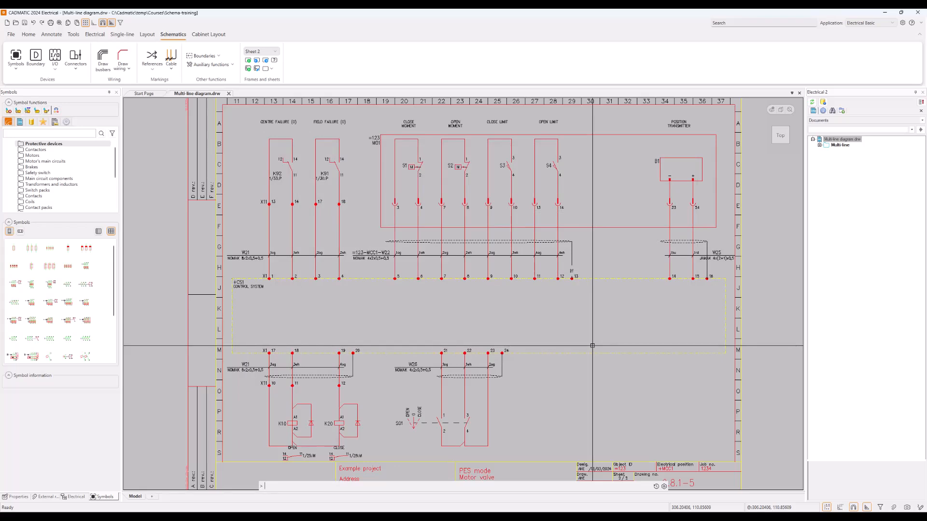
Switch to sheet 1 of the schematic and look through the available print commands.
key(Page_Up)
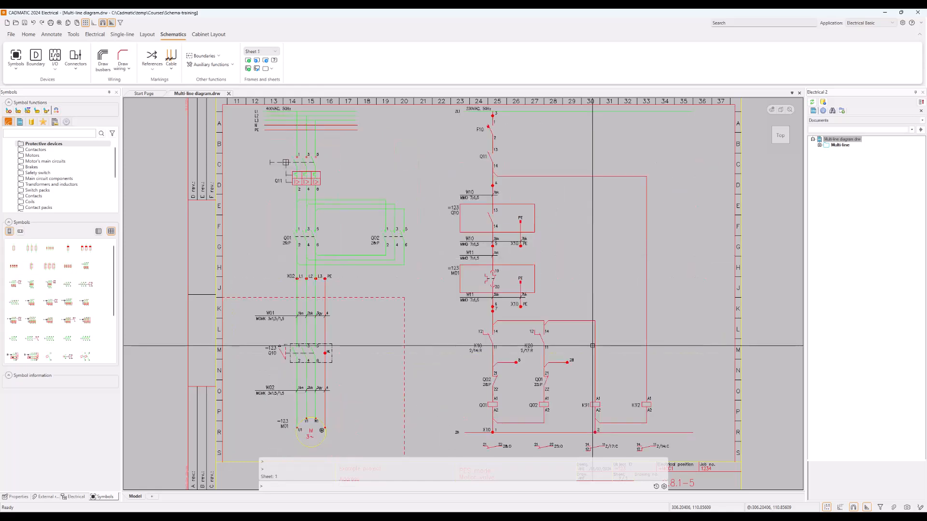
click(12, 35)
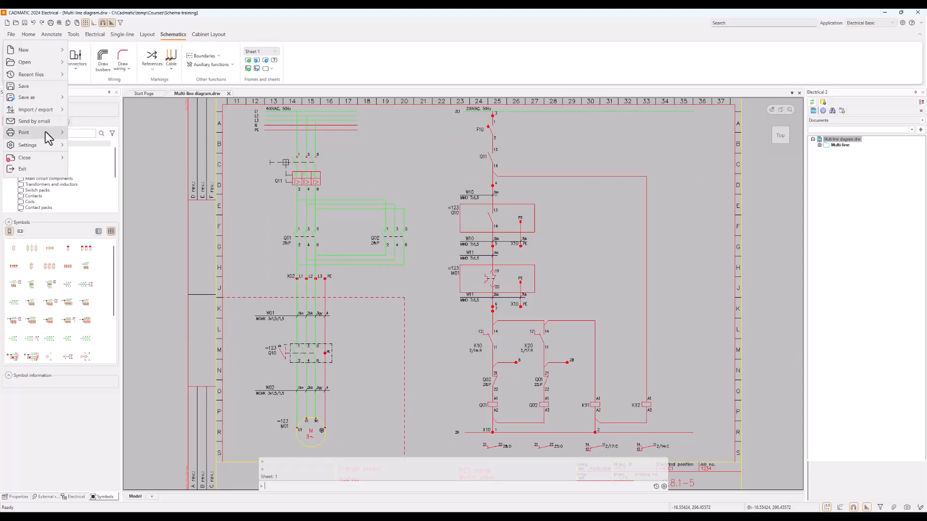
mouse_move(19, 132)
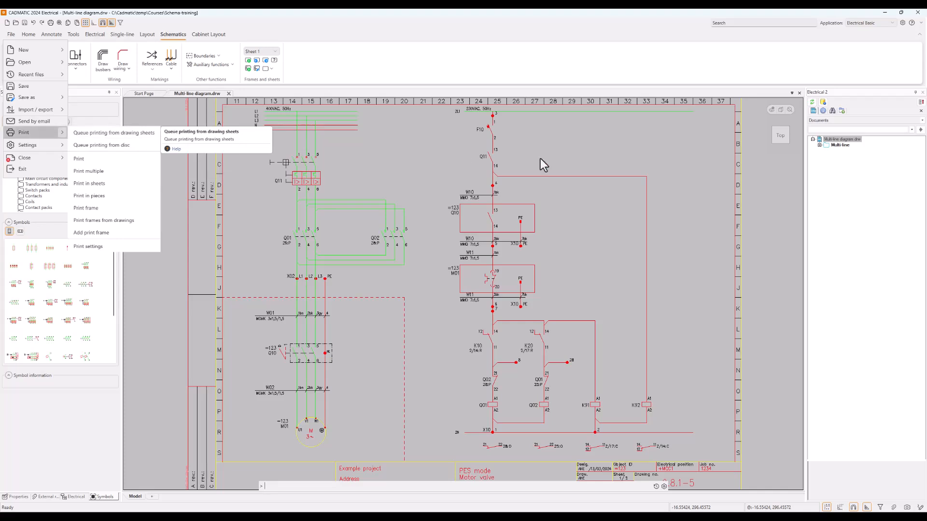
Queue both sheets of Multi-line diagram.drw for printing to PDF, with Drawing directory\Prints\Date as the printing directory.
click(819, 146)
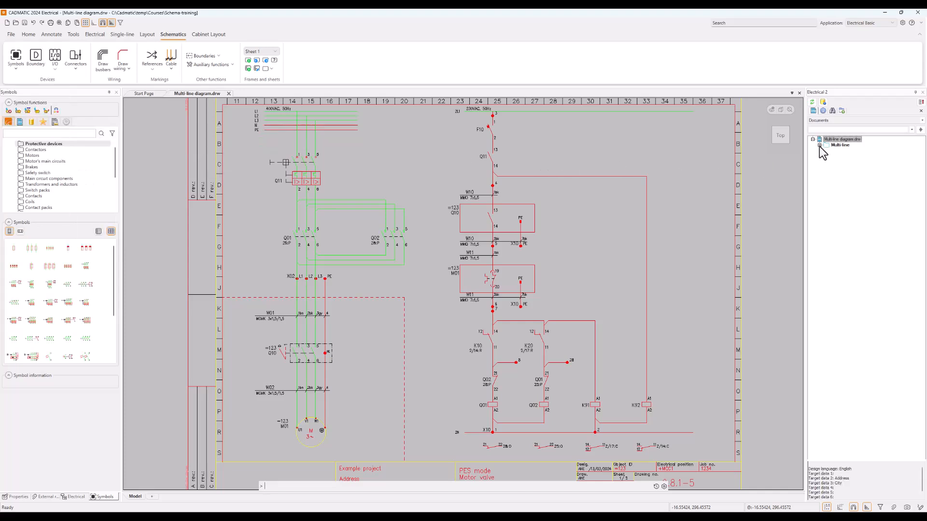
right_click(852, 152)
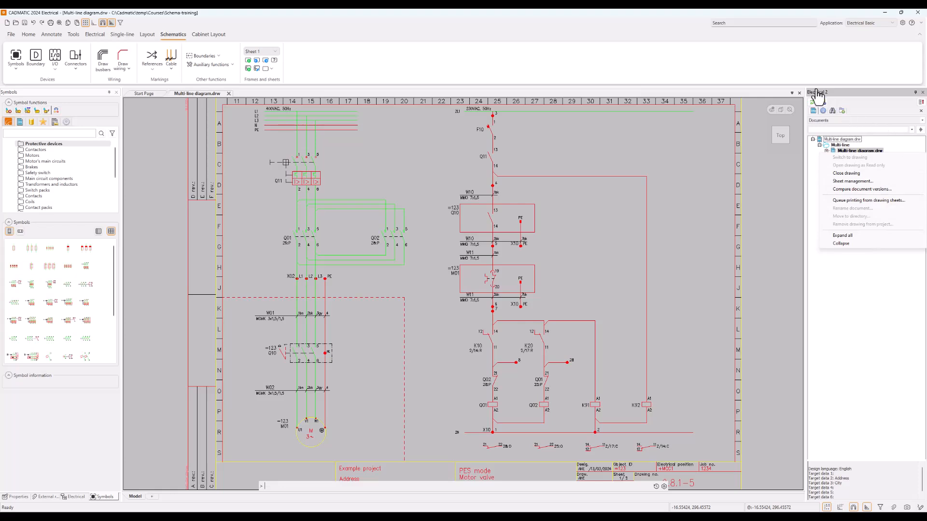
click(885, 322)
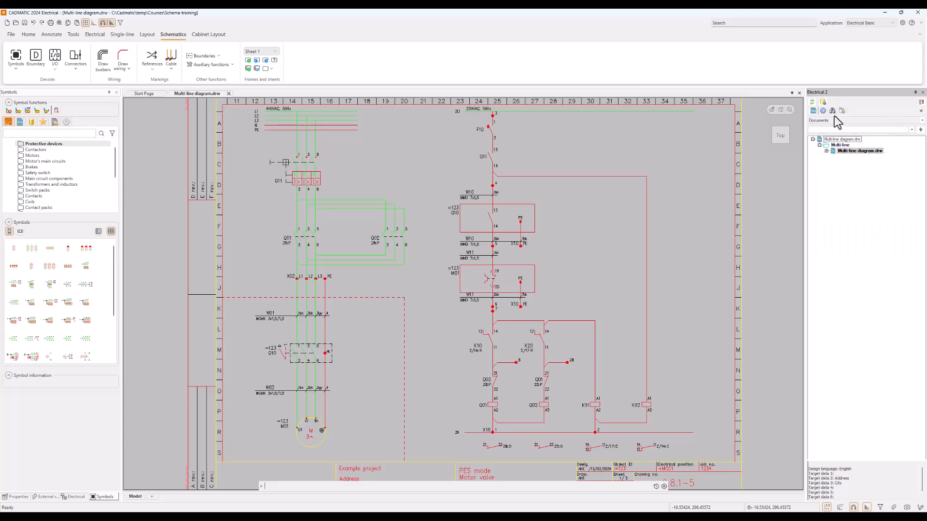
right_click(858, 154)
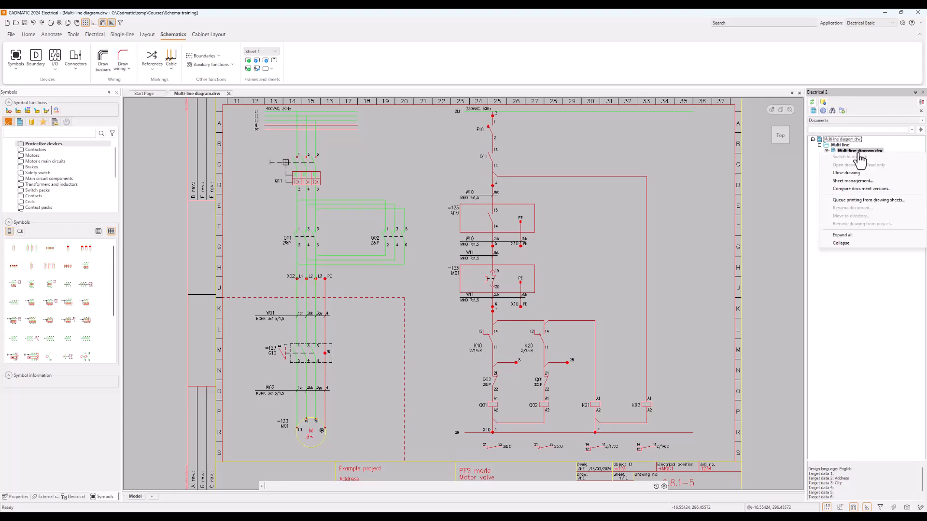
click(880, 200)
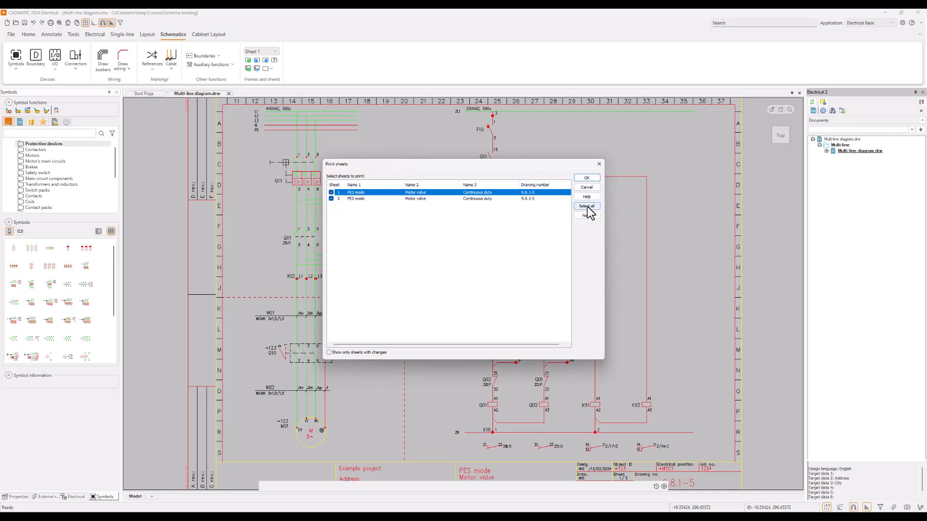
click(587, 179)
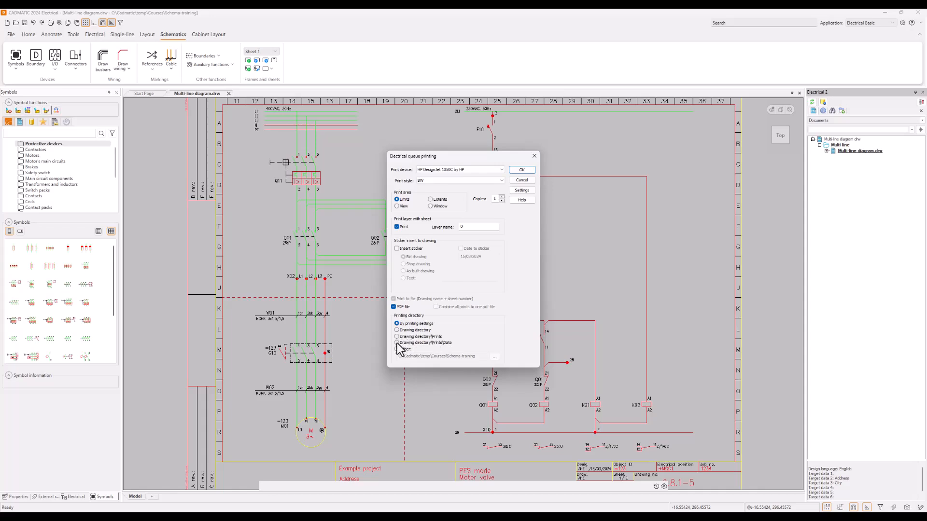
click(397, 343)
click(521, 170)
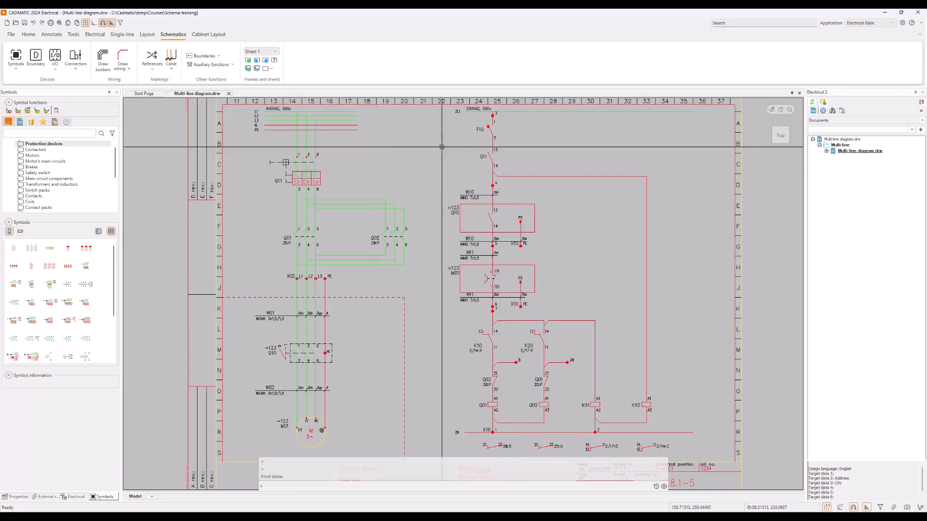
Open the printed Multi-line diagram.pdf from the Prints\15_03_2024 folder in the drawing directory.
right_click(206, 96)
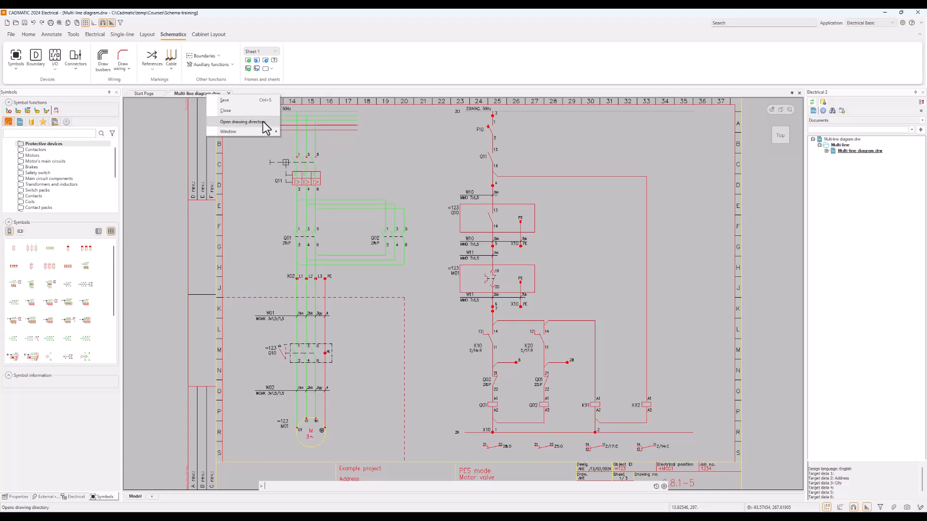
click(358, 150)
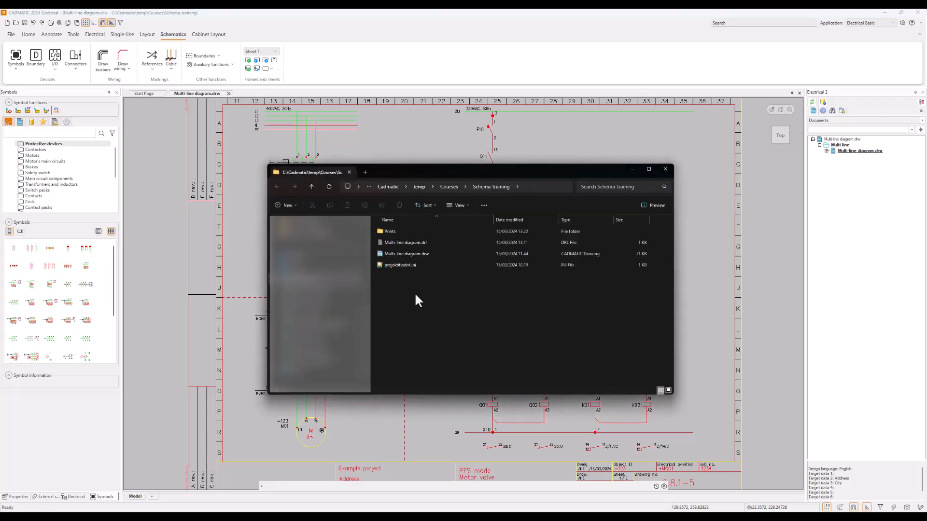
double_click(397, 231)
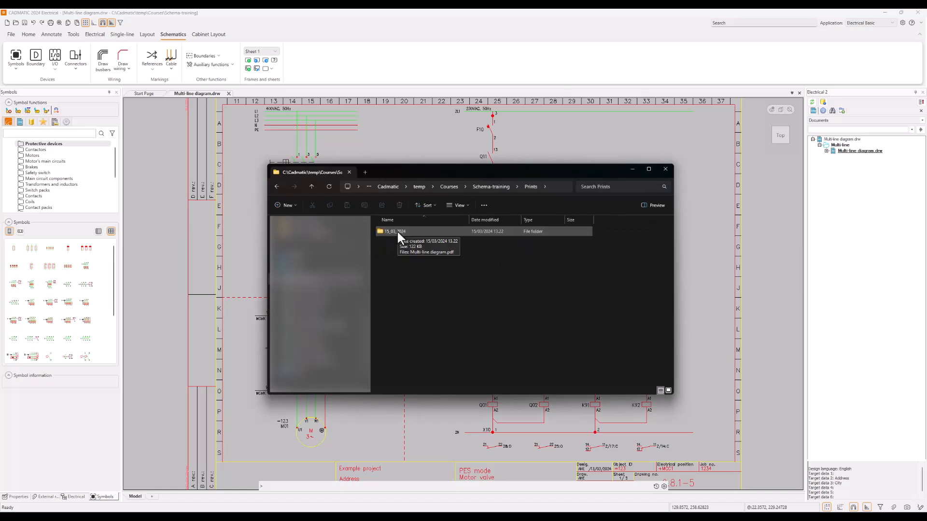
double_click(397, 232)
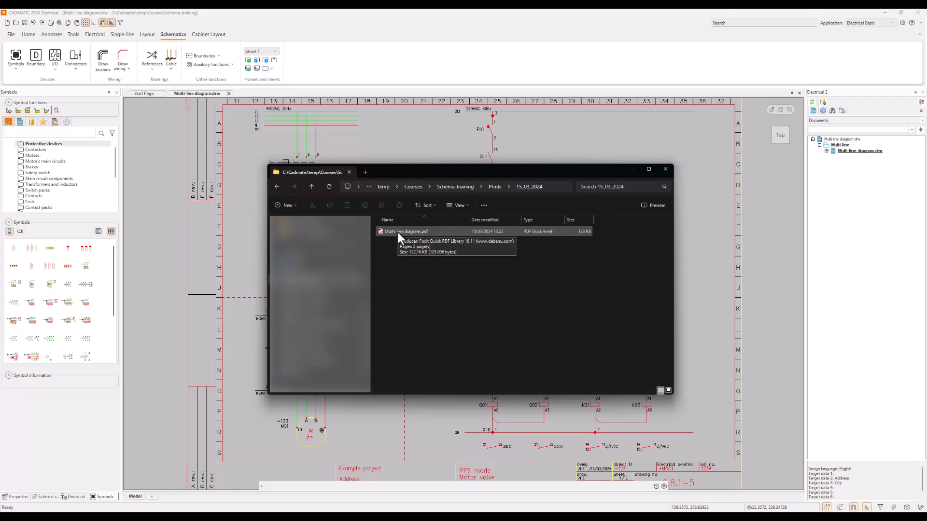
double_click(397, 231)
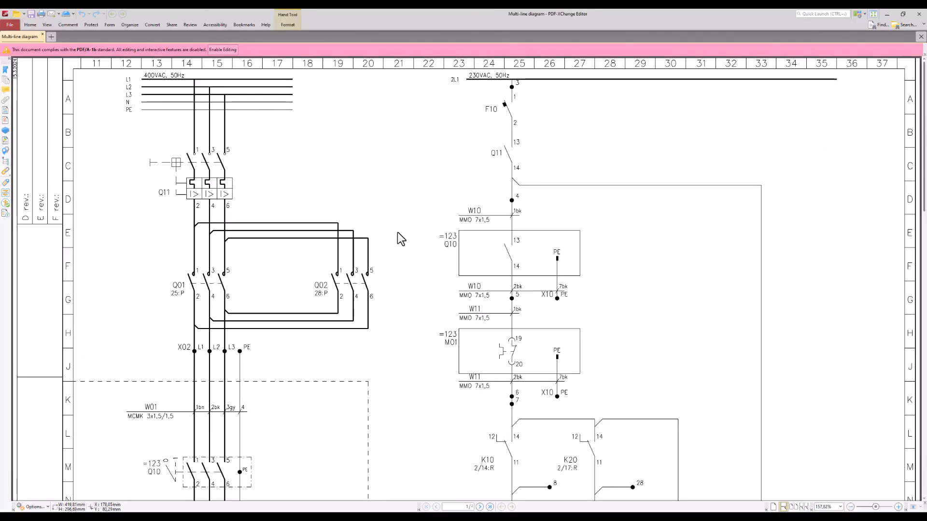
Examine the layout and line weights on both pages of the printed PDF.
ctrl+scroll(398, 234, down, 4)
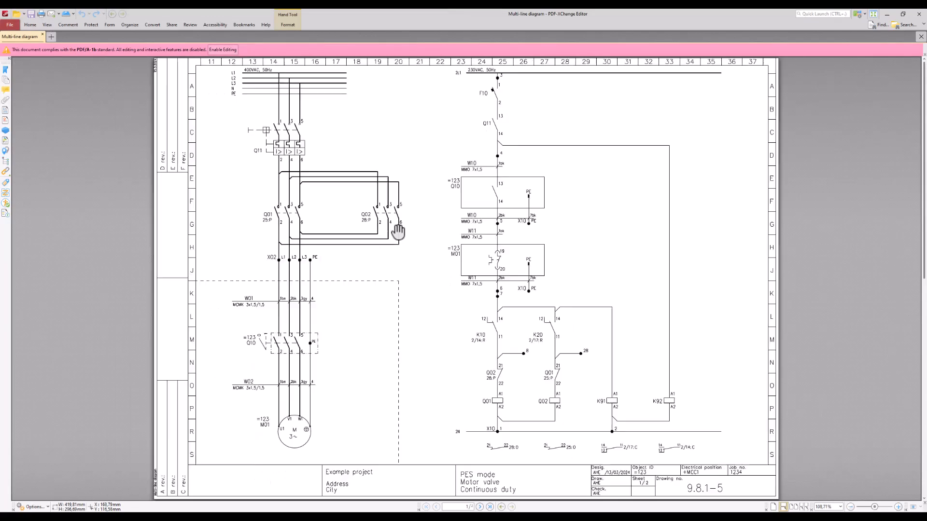
scroll(398, 232, down, 5)
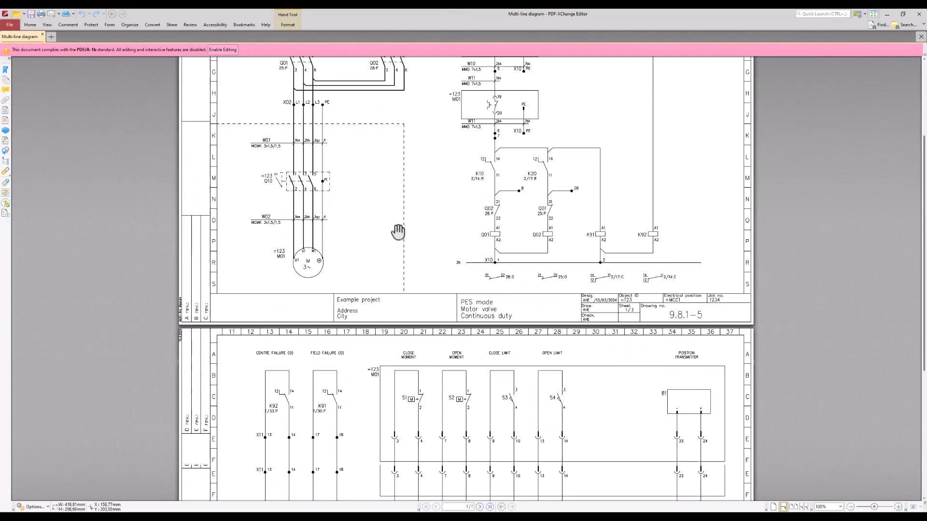
scroll(398, 233, down, 2)
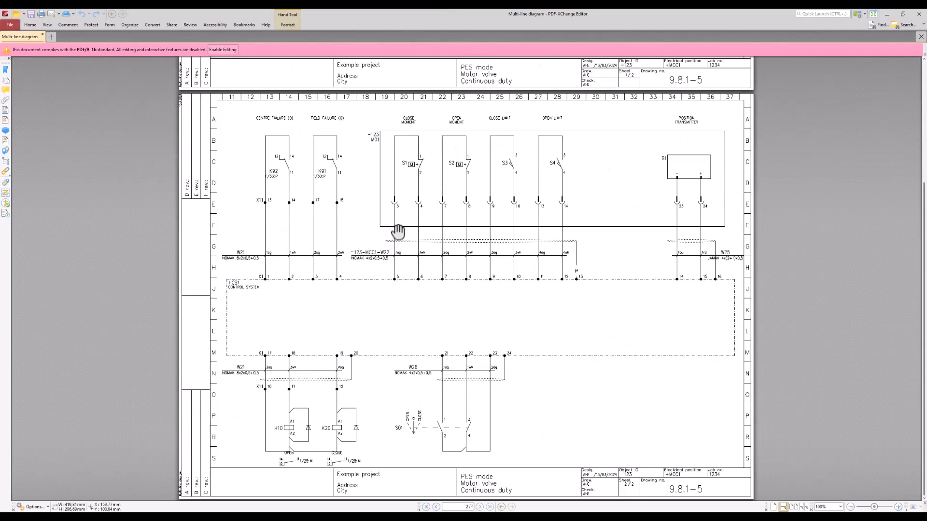
ctrl+scroll(398, 233, down, 1)
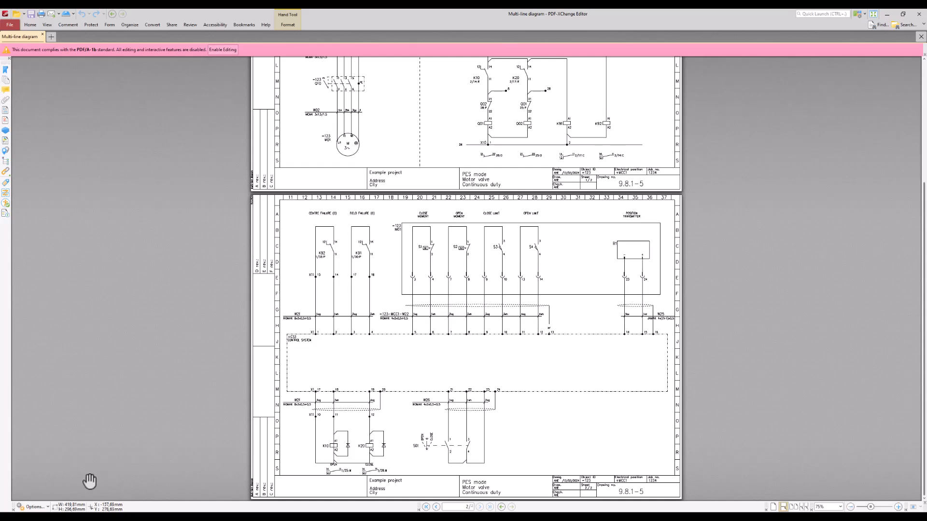
Close the PDF, return to the drawing in CADMATIC Electrical and save it.
click(917, 14)
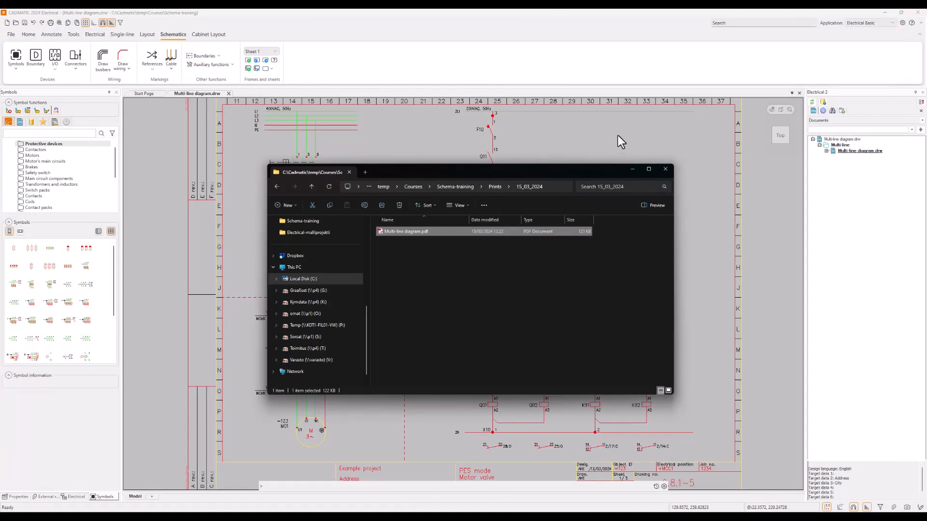
click(630, 168)
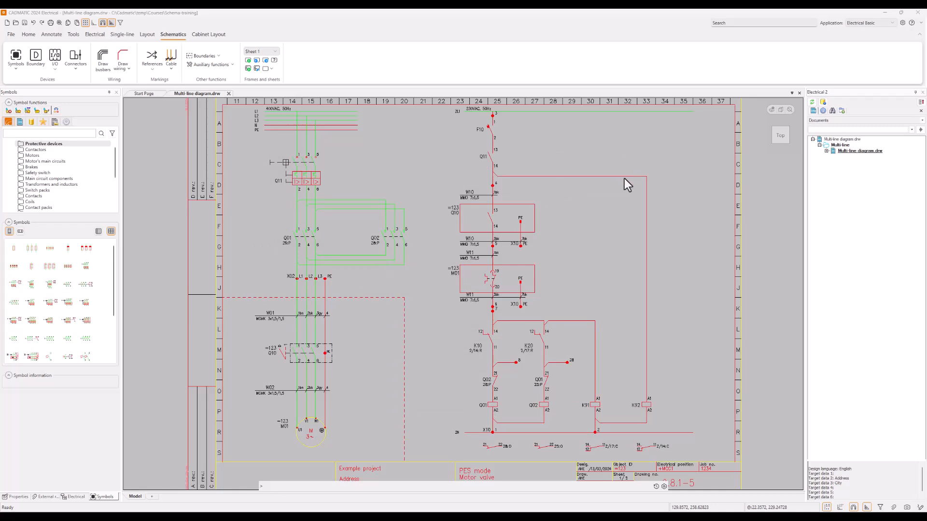
click(24, 23)
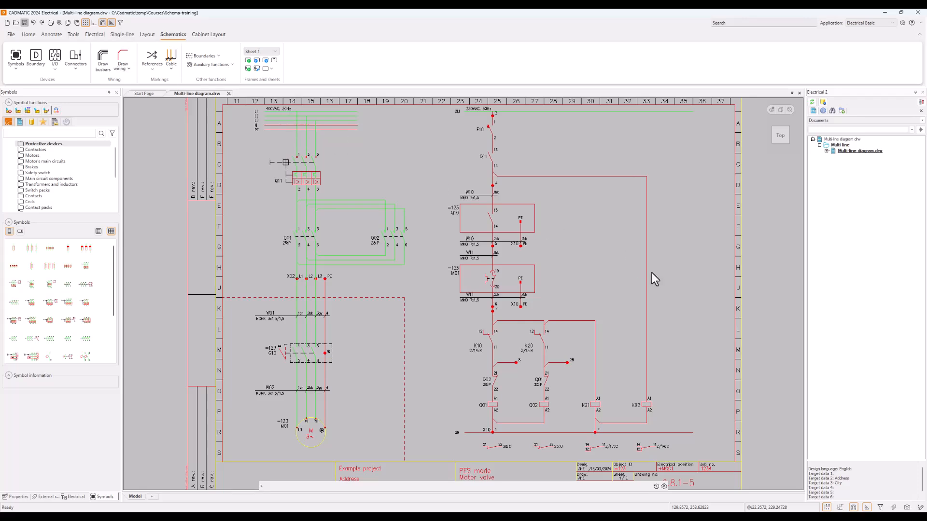